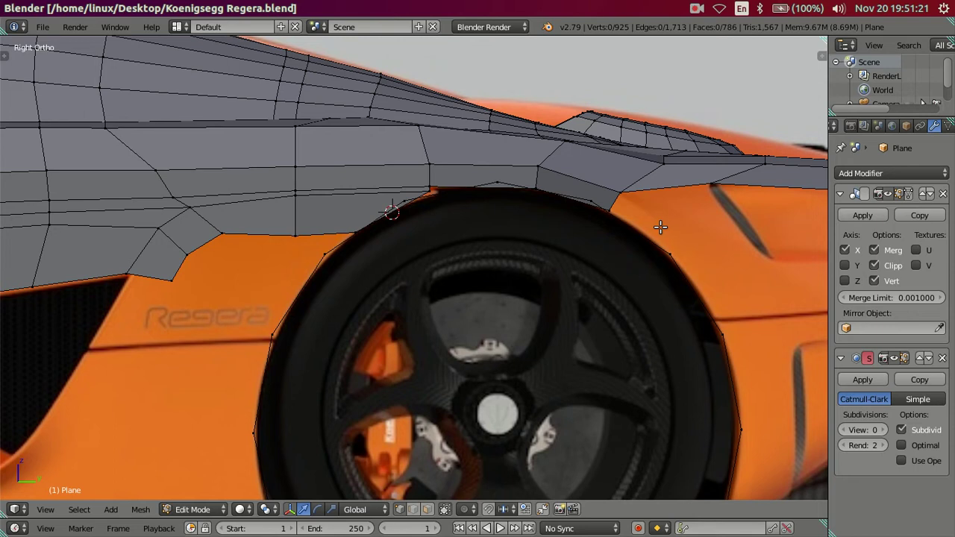
# Extrude the small quad at the scoop's front corner forward along the Y axis.
pyautogui.press('z')
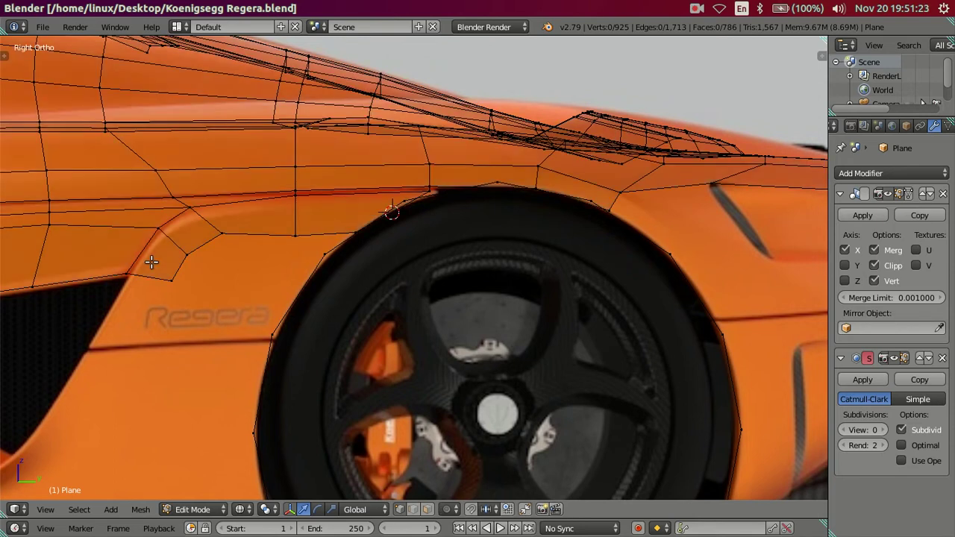
pyautogui.keyDown('shift'); pyautogui.moveTo(151, 262); pyautogui.dragTo(287, 263, button='middle'); pyautogui.keyUp('shift')
pyautogui.press('a')
pyautogui.press('a')
pyautogui.press('c')
pyautogui.moveTo(279, 258); pyautogui.dragTo(355, 216)
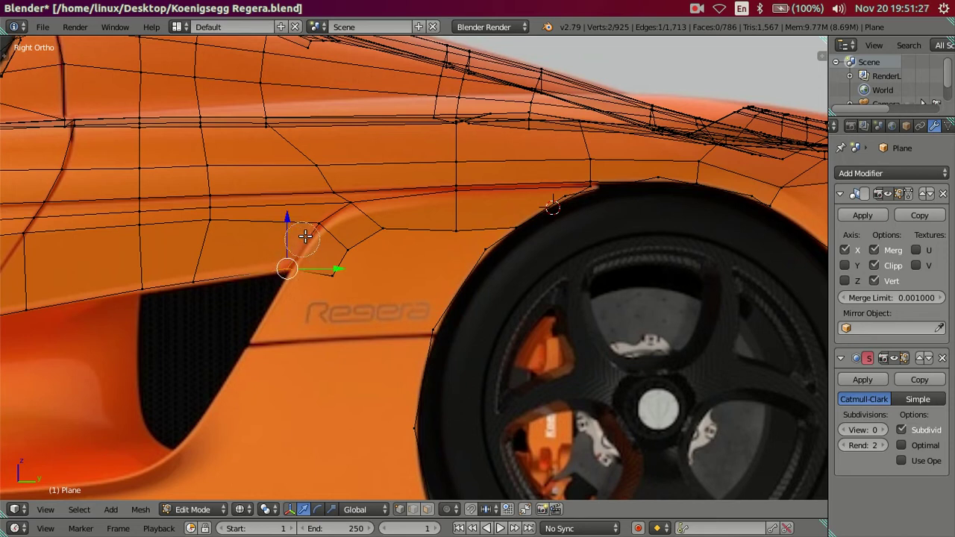
pyautogui.press('Escape')
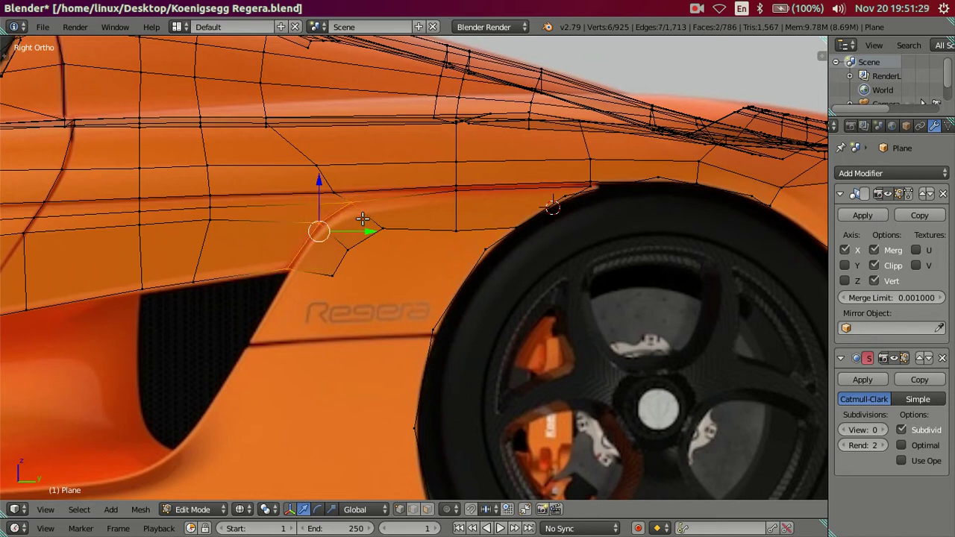
pyautogui.press('e')
pyautogui.press('y')
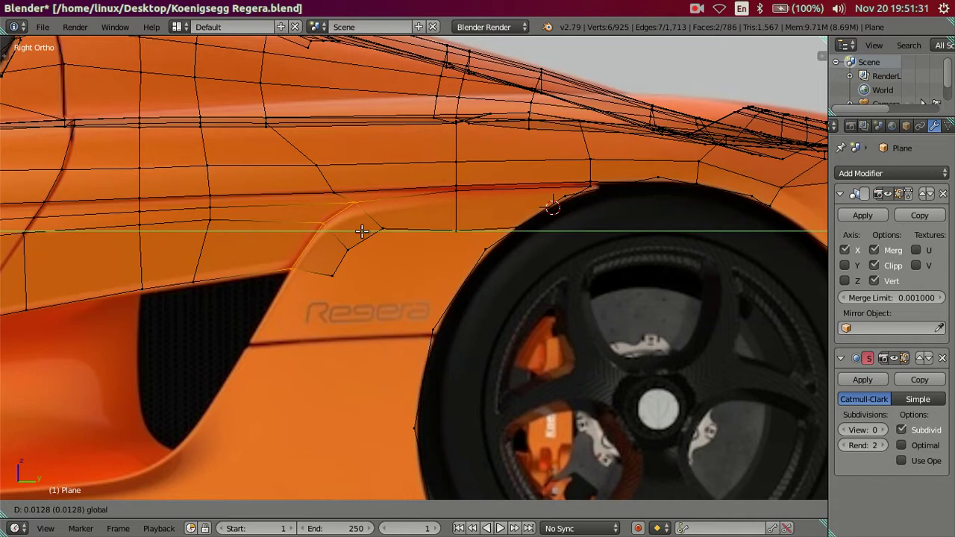
pyautogui.click(367, 230)
pyautogui.press('g')
pyautogui.press('y')
pyautogui.click(370, 231)
# Extrude the scoop's lower corner edge down to the vent's bottom corner.
pyautogui.press('a')
pyautogui.moveTo(246, 320)
pyautogui.mouseDown(button='middle')
pyautogui.moveTo(309, 311)
pyautogui.moveTo(373, 320)
pyautogui.mouseUp(button='middle')
pyautogui.rightClick(173, 269)
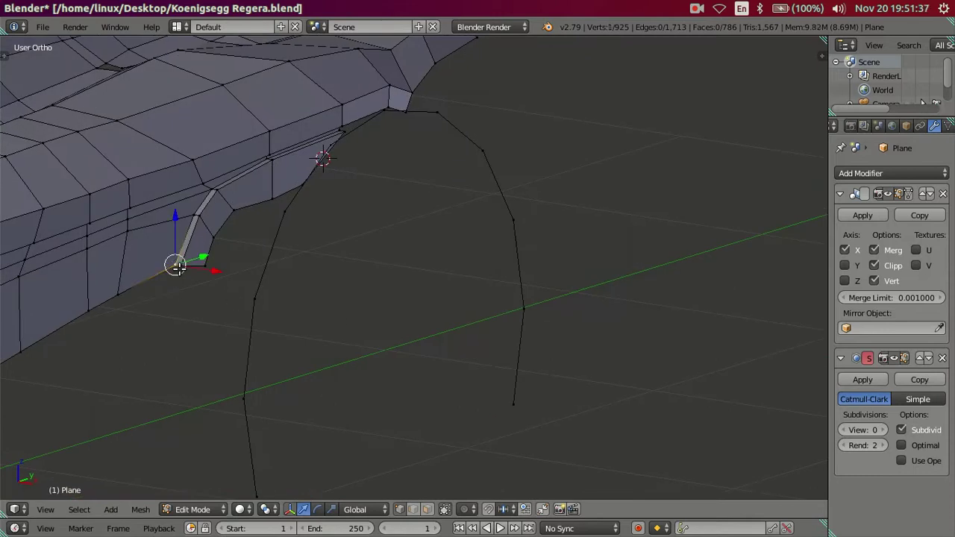
pyautogui.press('KP_3')
pyautogui.keyDown('shift'); pyautogui.moveTo(284, 270); pyautogui.dragTo(292, 264, button='middle'); pyautogui.keyUp('shift')
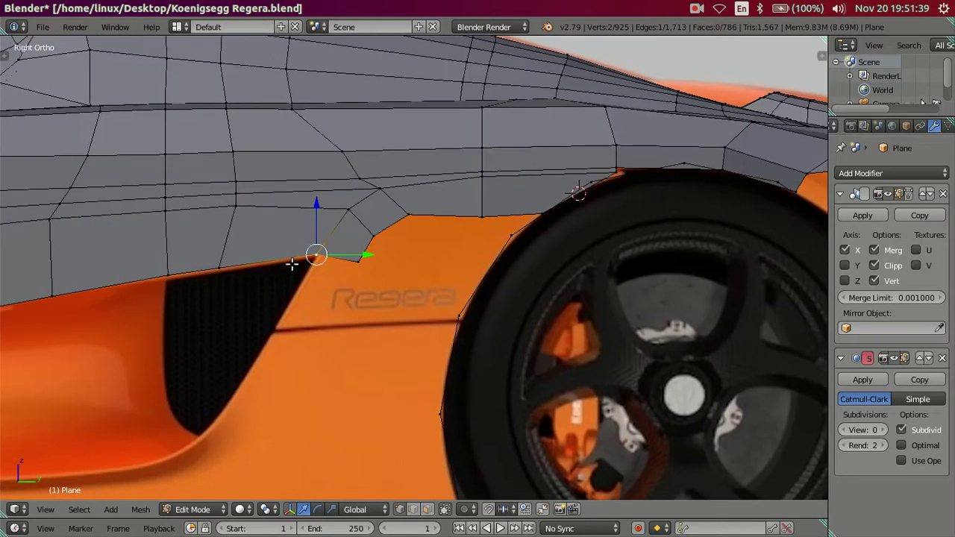
pyautogui.press('e')
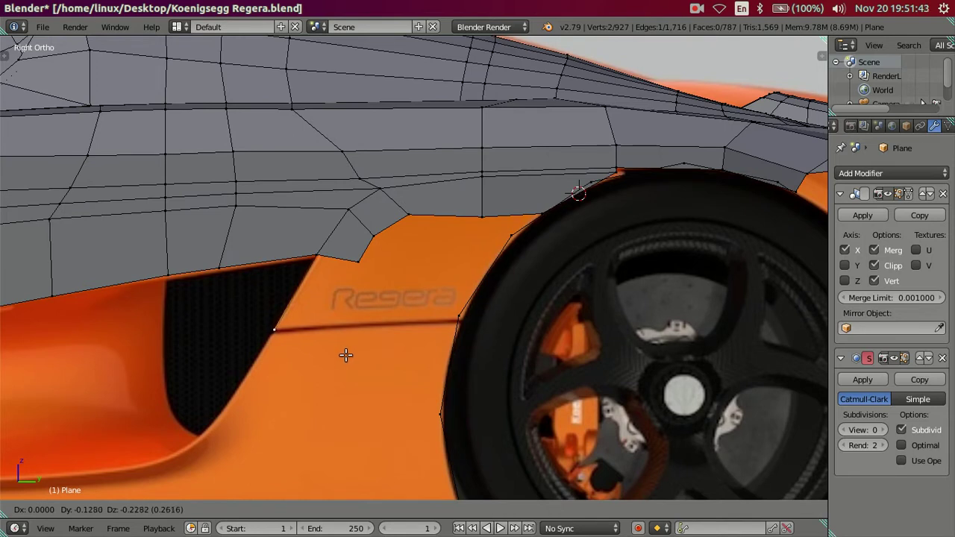
pyautogui.click(345, 355)
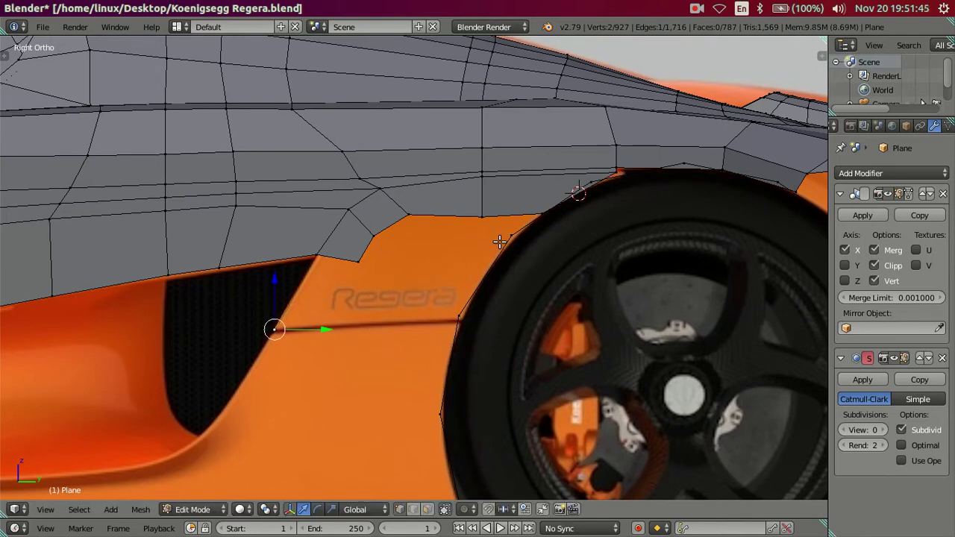
# Raise the edge on the scoop's upper edge vertically along Z.
pyautogui.rightClick(482, 216)
pyautogui.keyDown('shift'); pyautogui.rightClick(537, 211); pyautogui.keyUp('shift')
pyautogui.press('z')
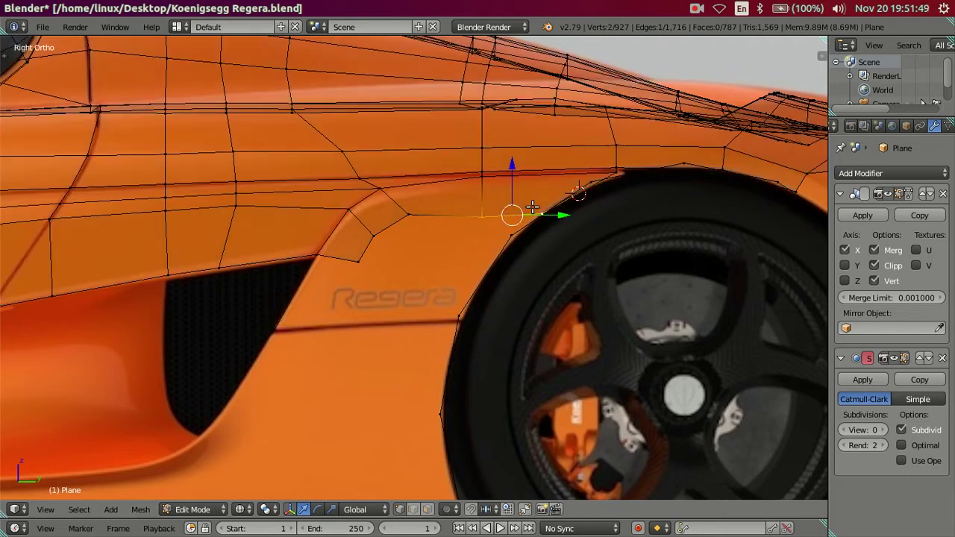
pyautogui.press('g')
pyautogui.press('z')
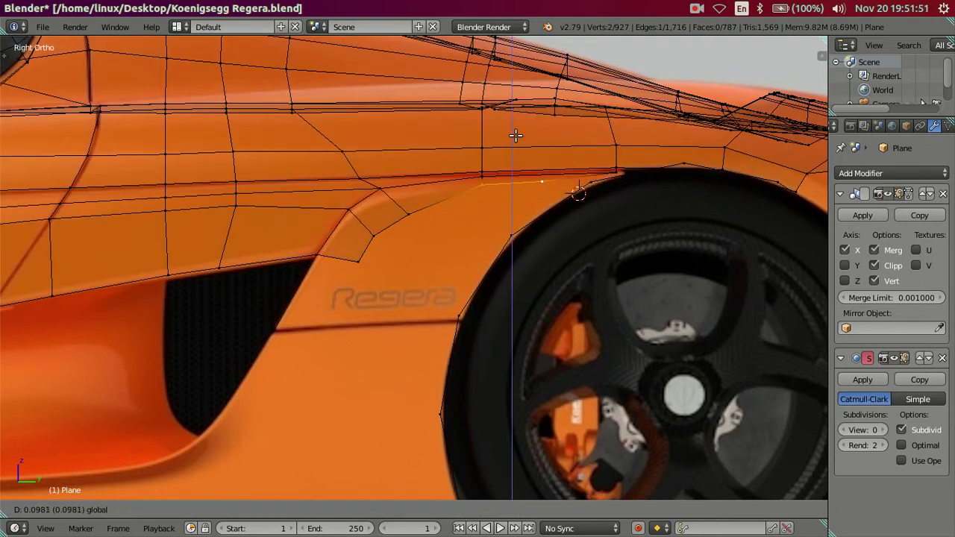
pyautogui.click(519, 139)
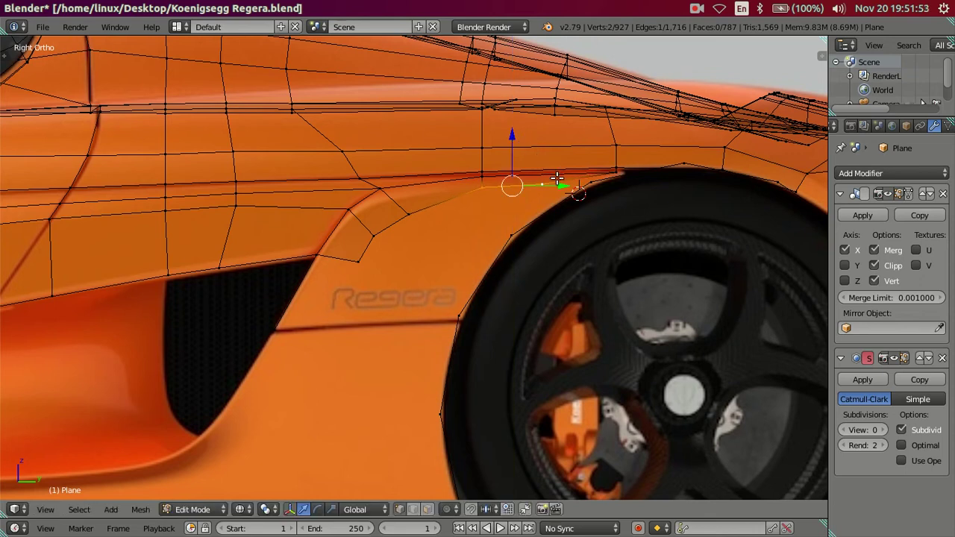
# Select the upper-edge vertex and wheel-arch corner vertex for a Merge At Last.
pyautogui.rightClick(543, 188)
pyautogui.rightClick(590, 184)
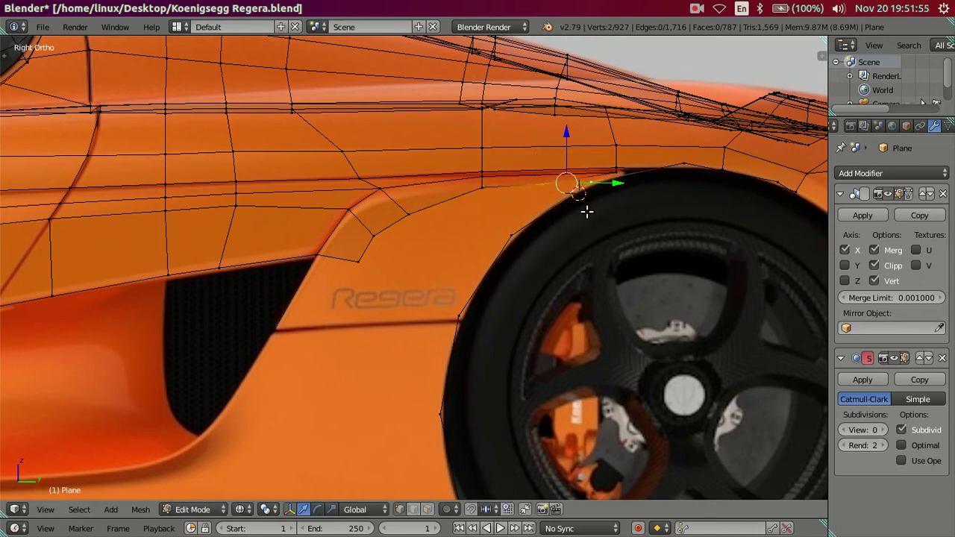
pyautogui.hotkey('alt', 'm')
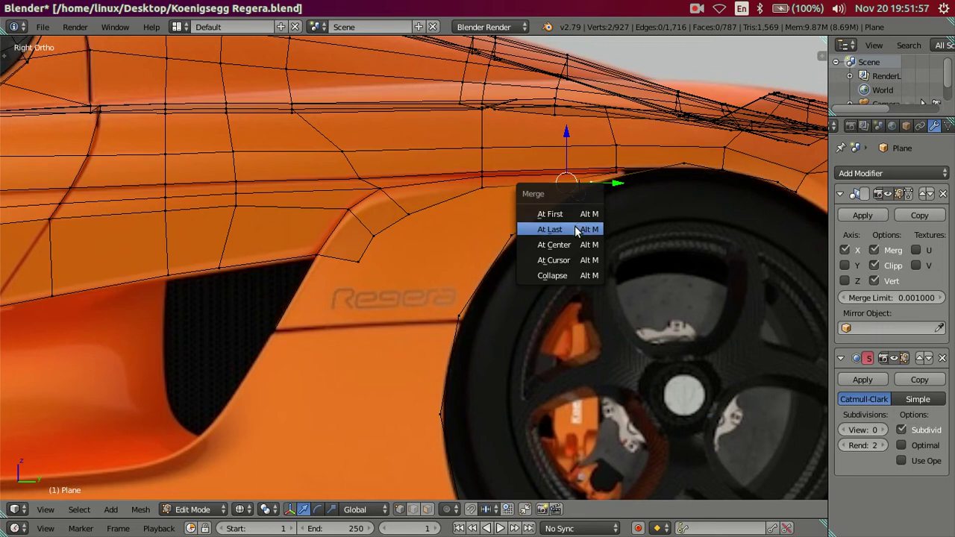
# Merge the two vertices at the last one and toggle Blender to fullscreen.
pyautogui.click(577, 230)
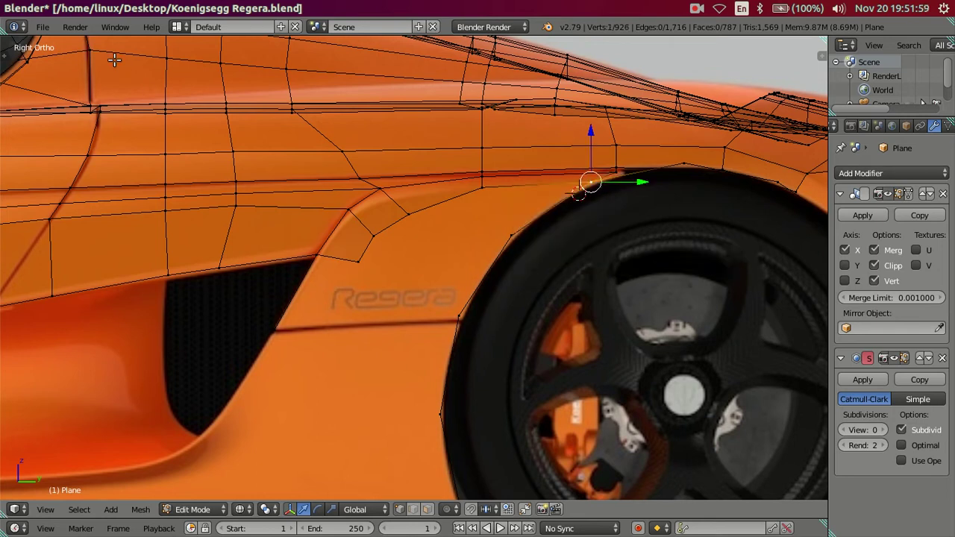
pyautogui.click(110, 30)
pyautogui.click(119, 59)
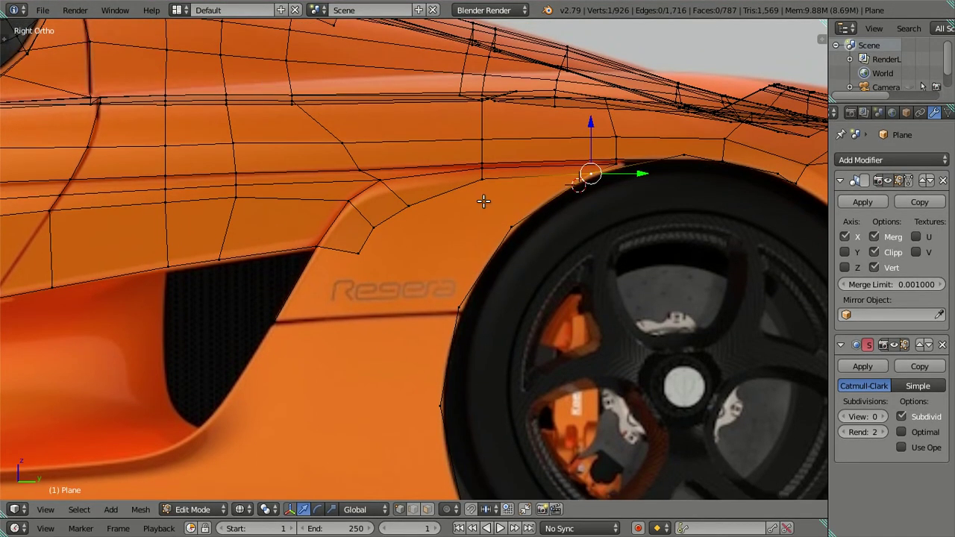
# Raise the scoop's upper-edge vertex and set it at the scoop's upper corner.
pyautogui.press('g')
pyautogui.click(406, 202)
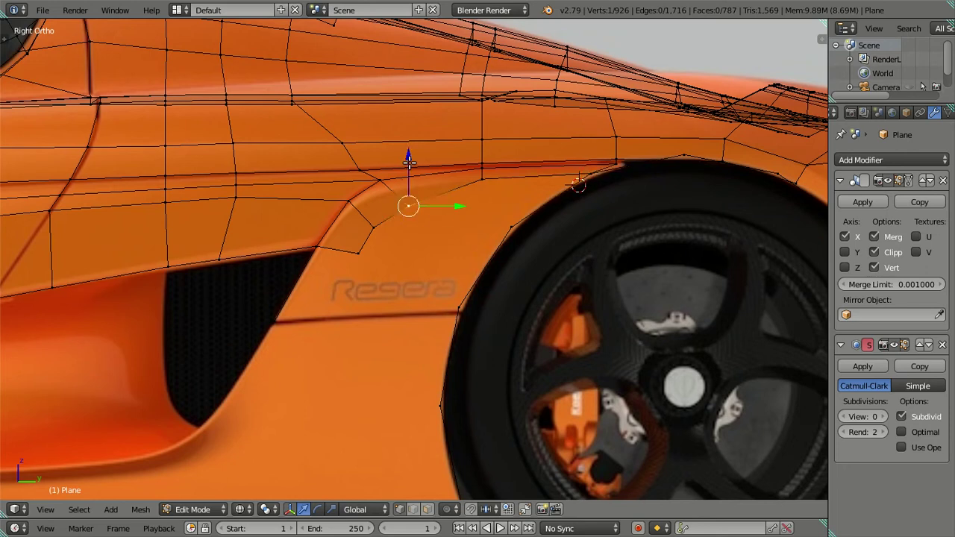
pyautogui.press('g')
pyautogui.press('z')
pyautogui.click(411, 147)
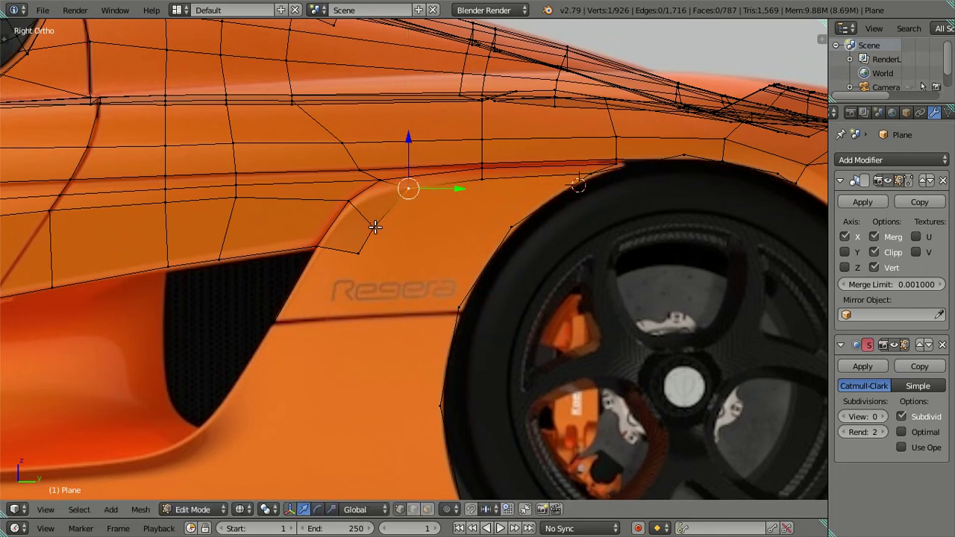
pyautogui.press('g')
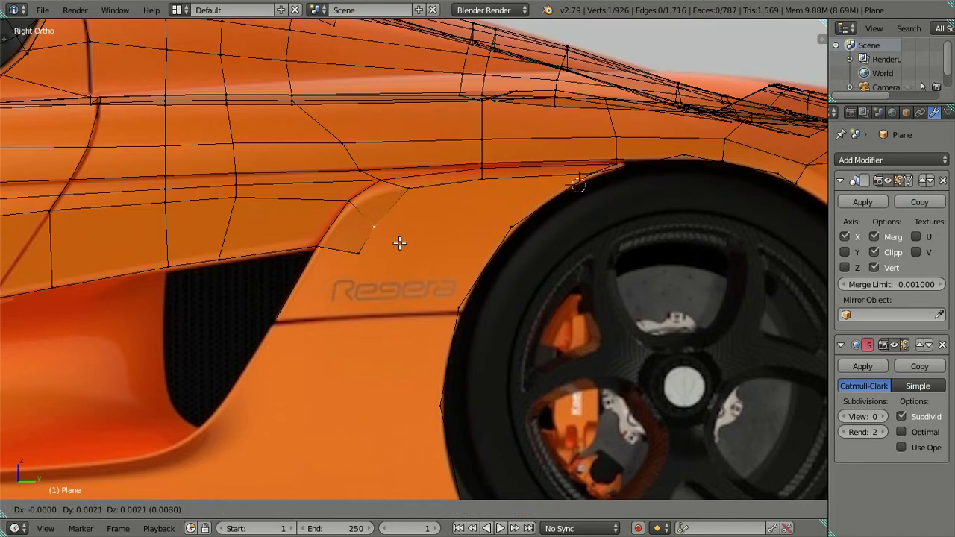
pyautogui.rightClick(386, 221)
pyautogui.press('g')
pyautogui.click(400, 205)
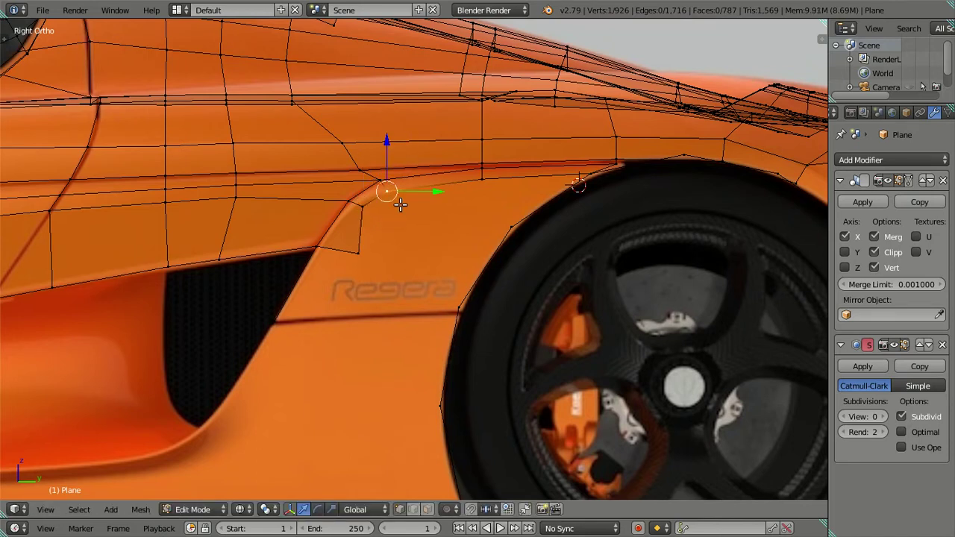
# Place the lower front flap vertex on the scoop's front edge.
pyautogui.rightClick(364, 250)
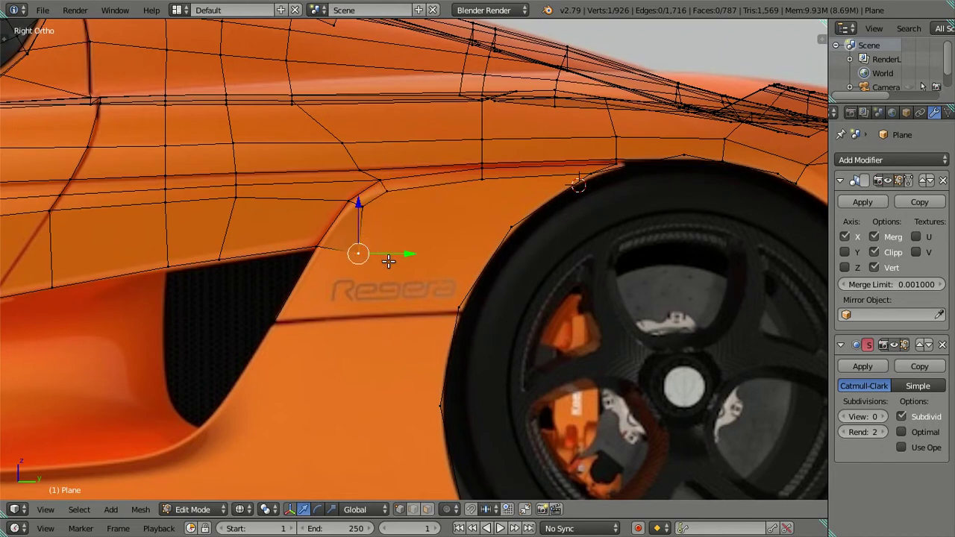
pyautogui.press('g')
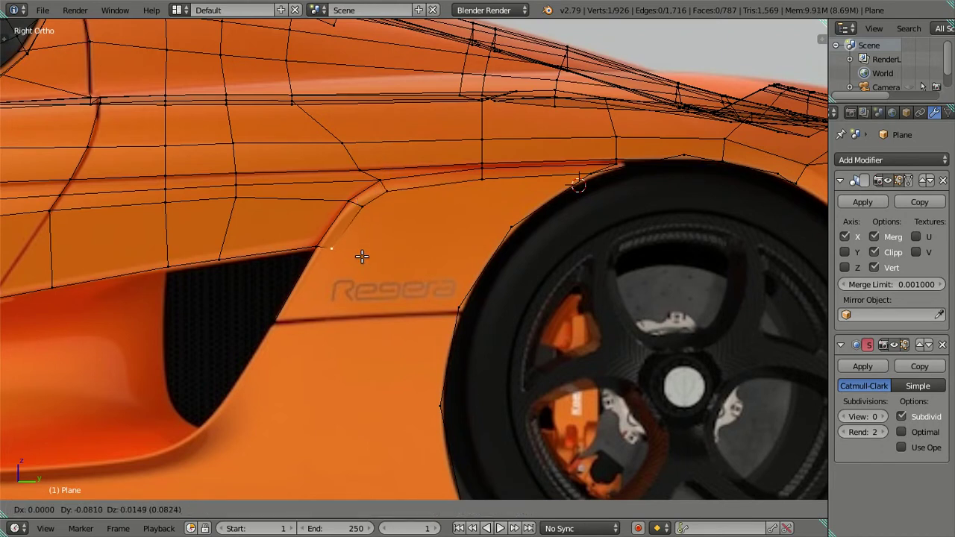
pyautogui.click(363, 257)
pyautogui.press('z')
pyautogui.moveTo(363, 257)
pyautogui.mouseDown(button='middle')
pyautogui.moveTo(385, 316)
pyautogui.moveTo(230, 309)
pyautogui.mouseUp(button='middle')
pyautogui.rightClick(196, 306)
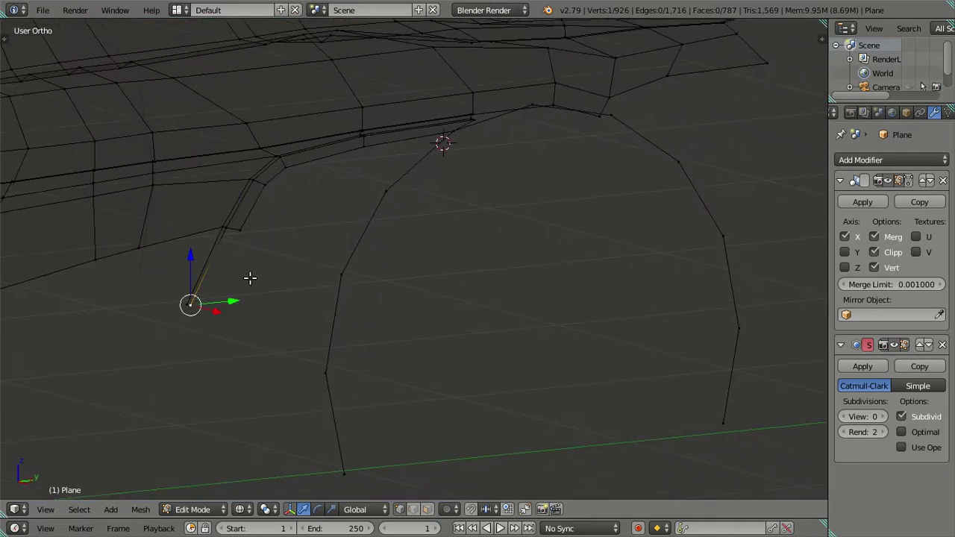
# Extrude a vertex along the vent's bottom edge on Y and fill the vent corner with a face.
pyautogui.press('KP_3')
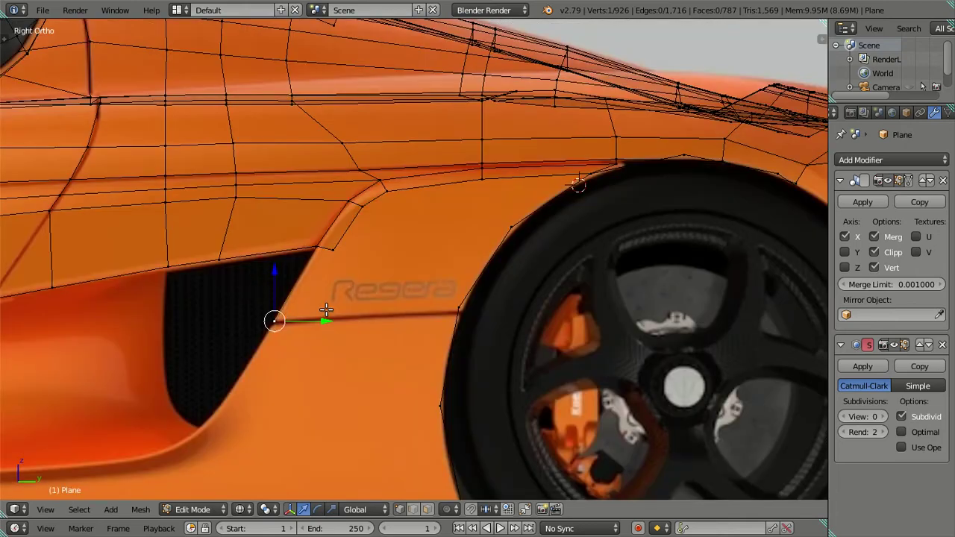
pyautogui.press('g')
pyautogui.press('Escape')
pyautogui.press('e')
pyautogui.press('y')
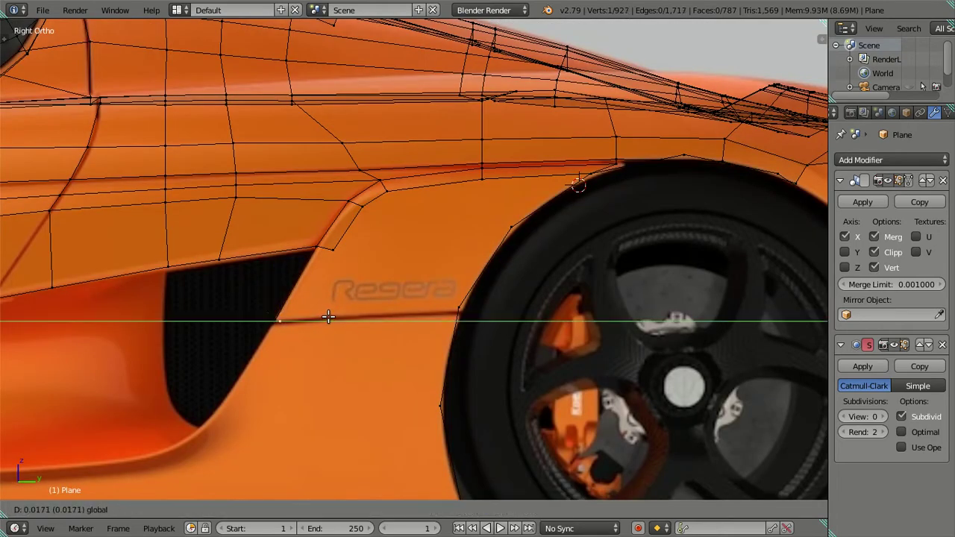
pyautogui.click(342, 318)
pyautogui.press('g')
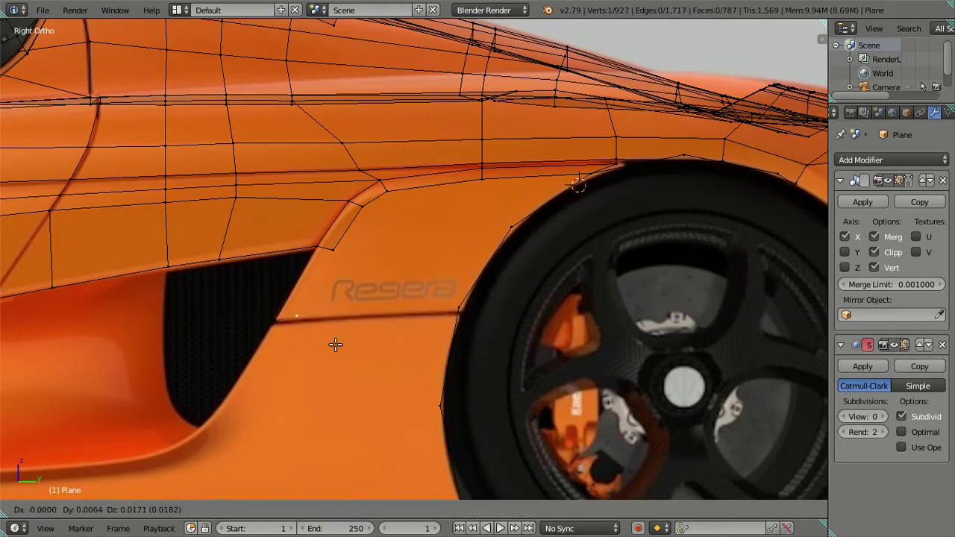
pyautogui.click(337, 347)
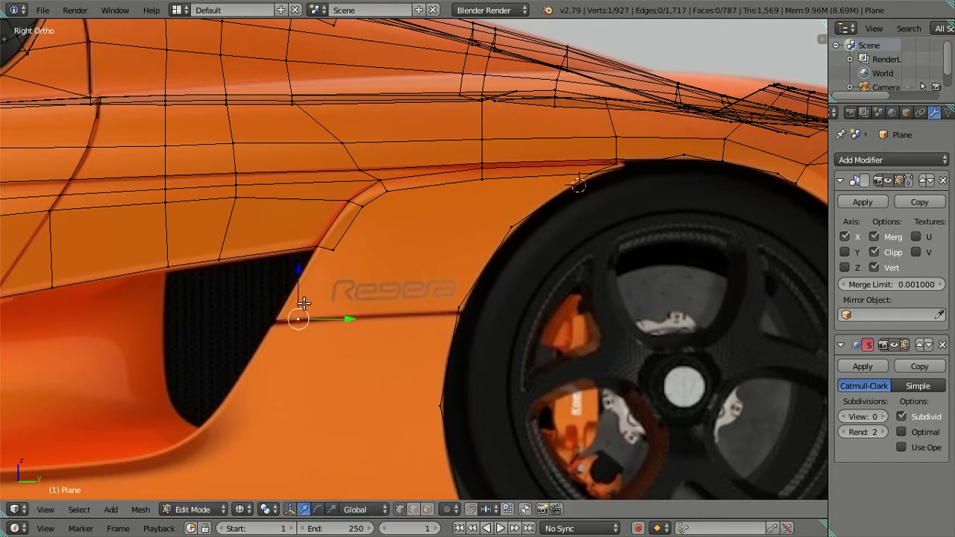
pyautogui.keyDown('ctrl'); pyautogui.rightClick(331, 249); pyautogui.keyUp('ctrl')
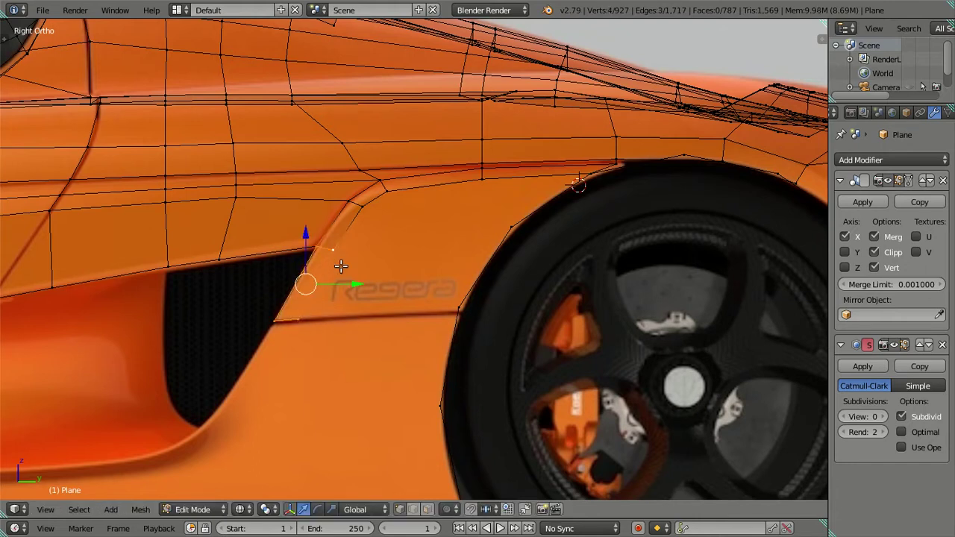
pyautogui.press('f')
pyautogui.press('a')
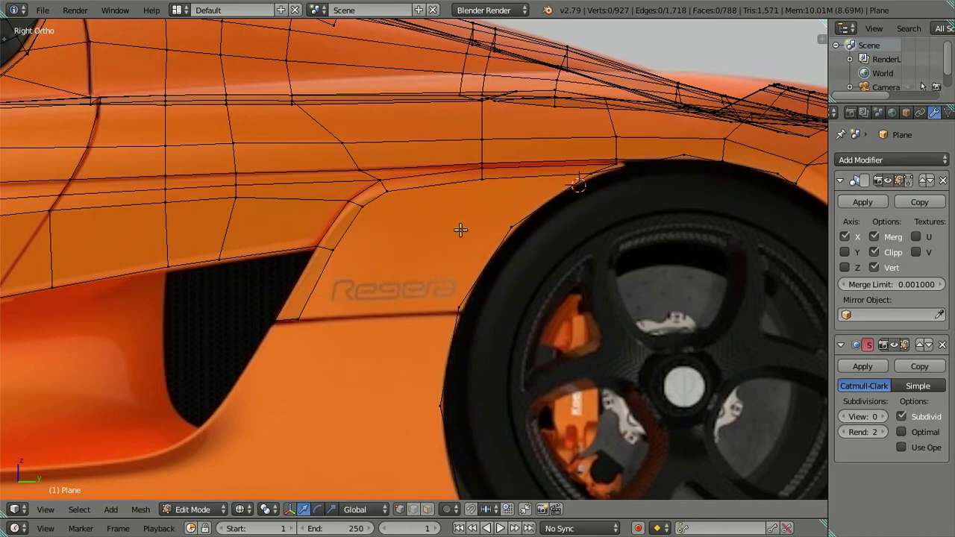
# Slide the scoop's lower-edge vertex along Y and switch to solid shading.
pyautogui.rightClick(321, 298)
pyautogui.press('g')
pyautogui.press('y')
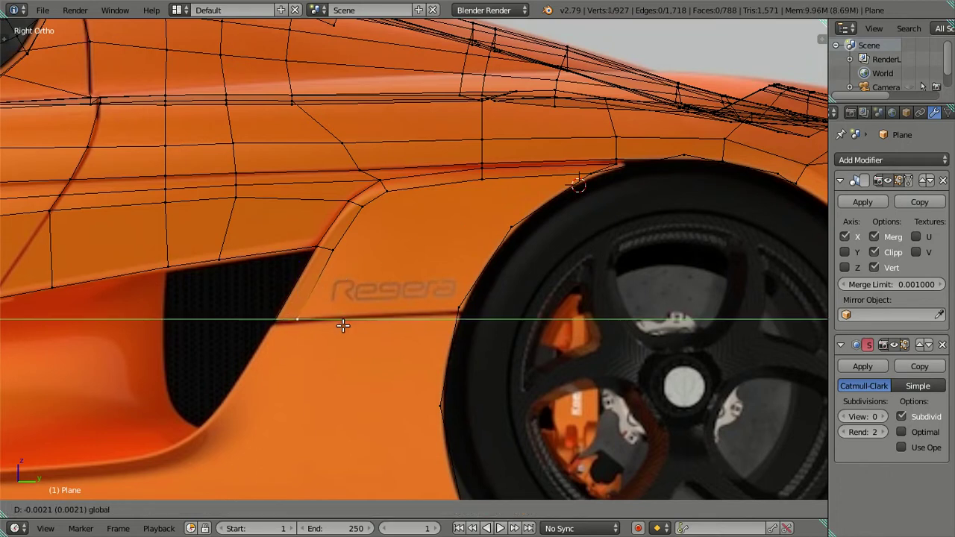
pyautogui.click(341, 325)
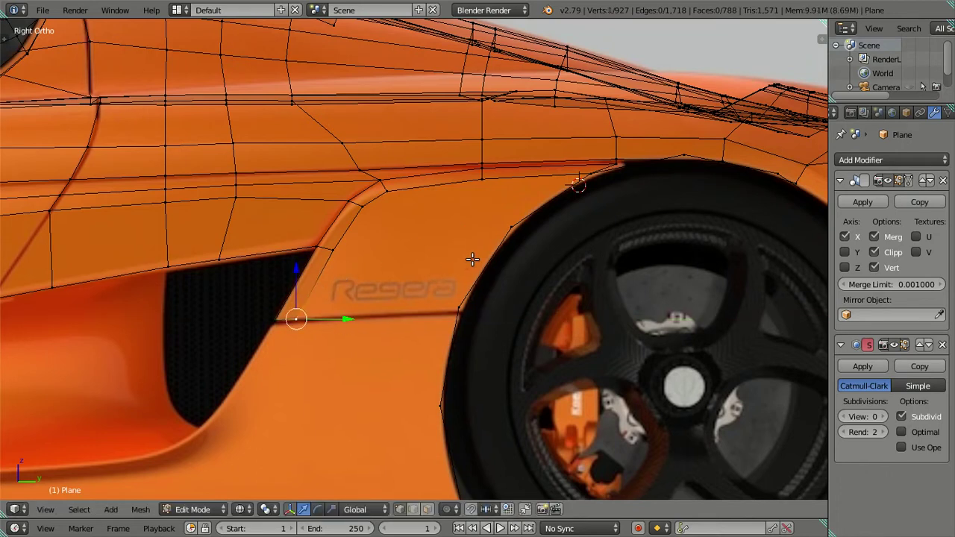
pyautogui.hotkey('shift', 'z')
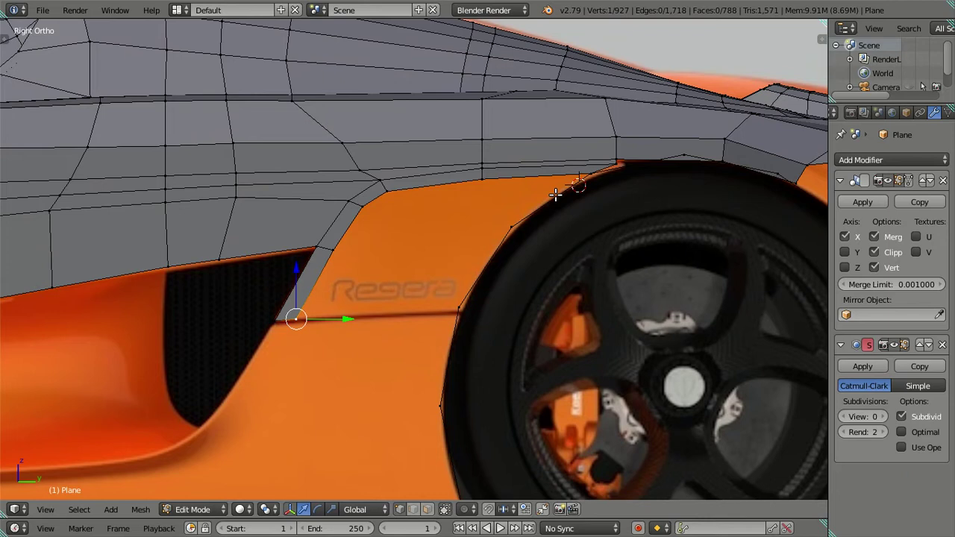
pyautogui.rightClick(512, 229)
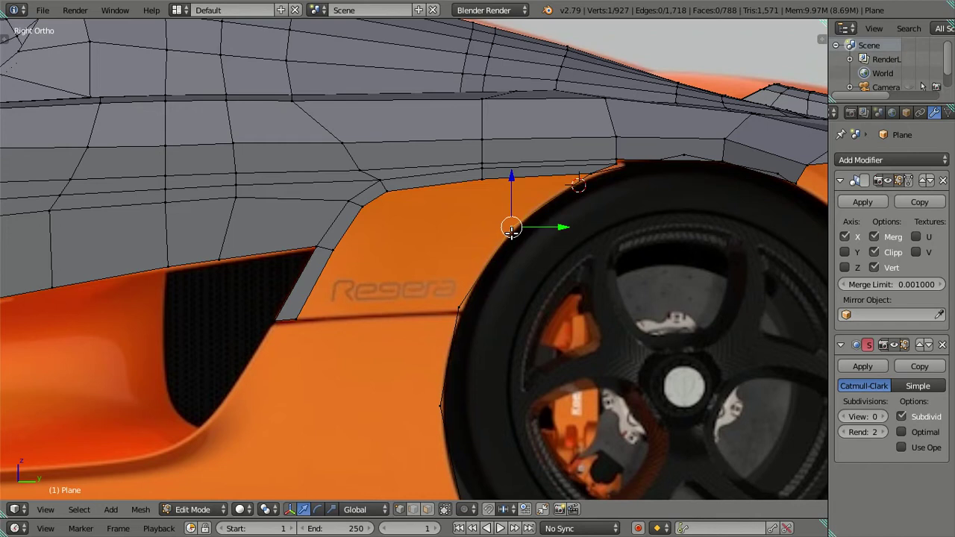
# Extrude the edge between the lower-edge and wheel-arch vertices into a new face along Y.
pyautogui.rightClick(455, 303)
pyautogui.keyDown('shift'); pyautogui.rightClick(509, 231); pyautogui.keyUp('shift')
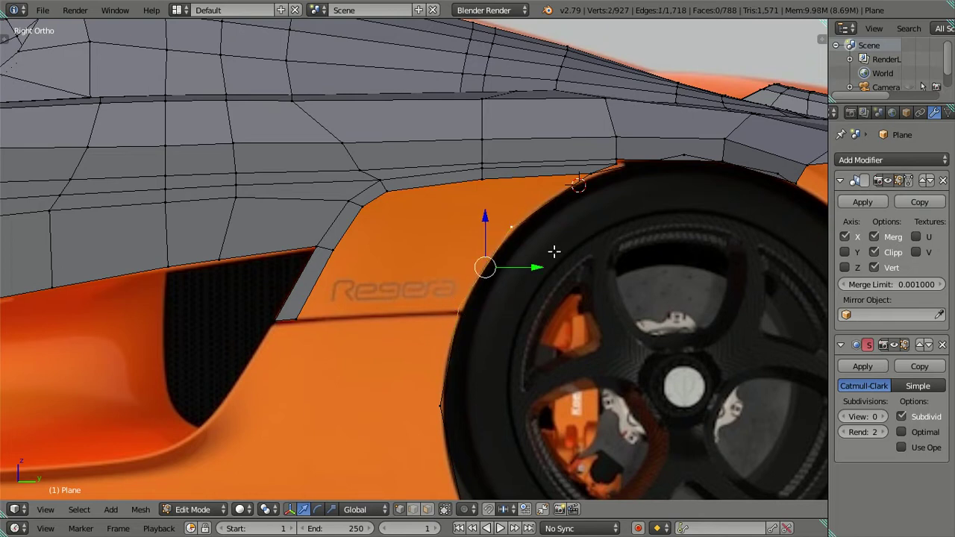
pyautogui.press('e')
pyautogui.rightClick(515, 262)
pyautogui.press('g')
pyautogui.press('y')
pyautogui.click(474, 270)
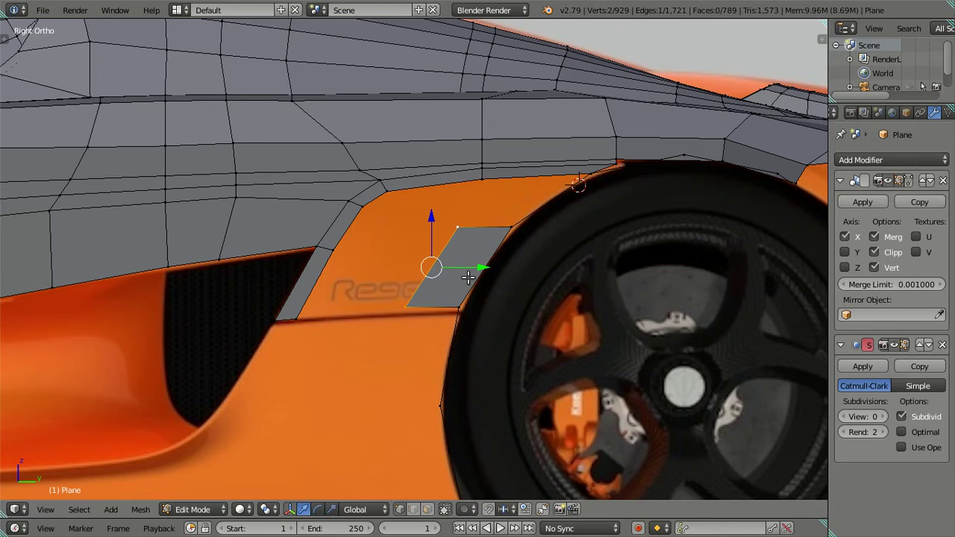
pyautogui.press('g')
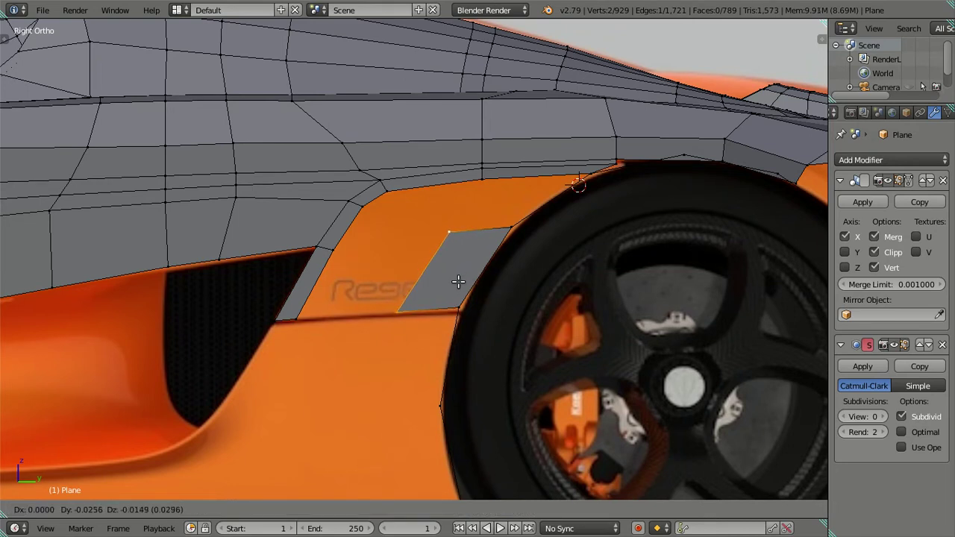
pyautogui.click(458, 281)
# Fit the new face's lower corner vertex and return to rendered shading.
pyautogui.rightClick(460, 306)
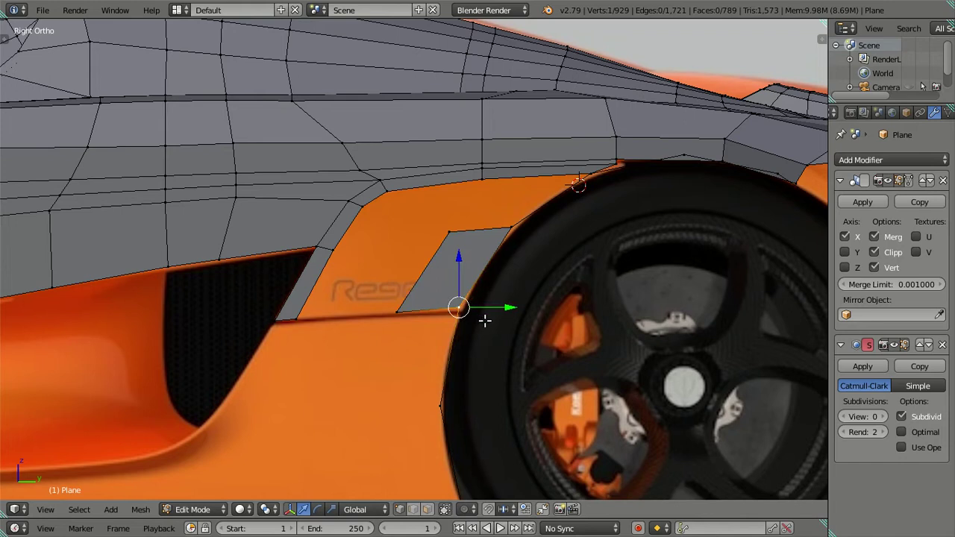
pyautogui.press('g')
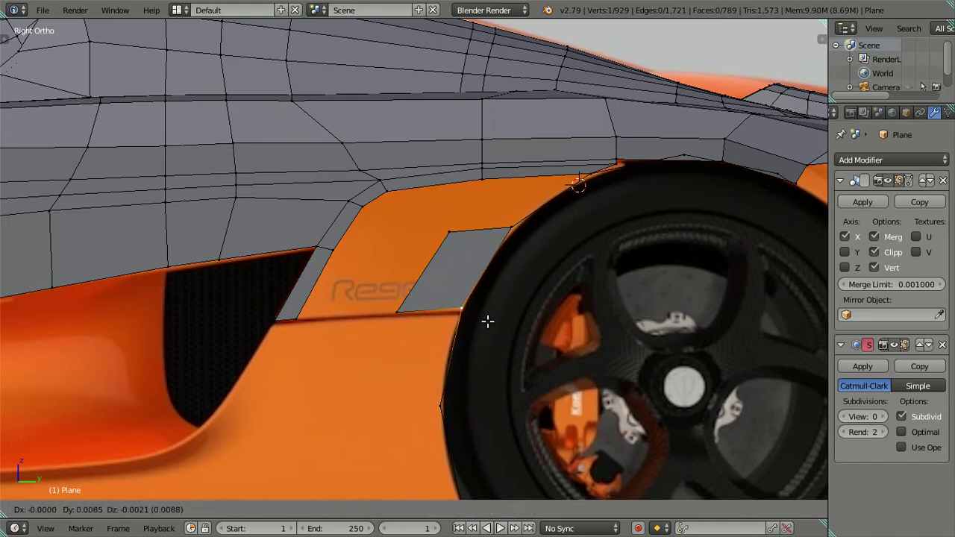
pyautogui.click(488, 323)
pyautogui.press('a')
pyautogui.hotkey('alt', 'z')
# Move the new face's top edge up toward the arch and slide one vertex left.
pyautogui.rightClick(455, 231)
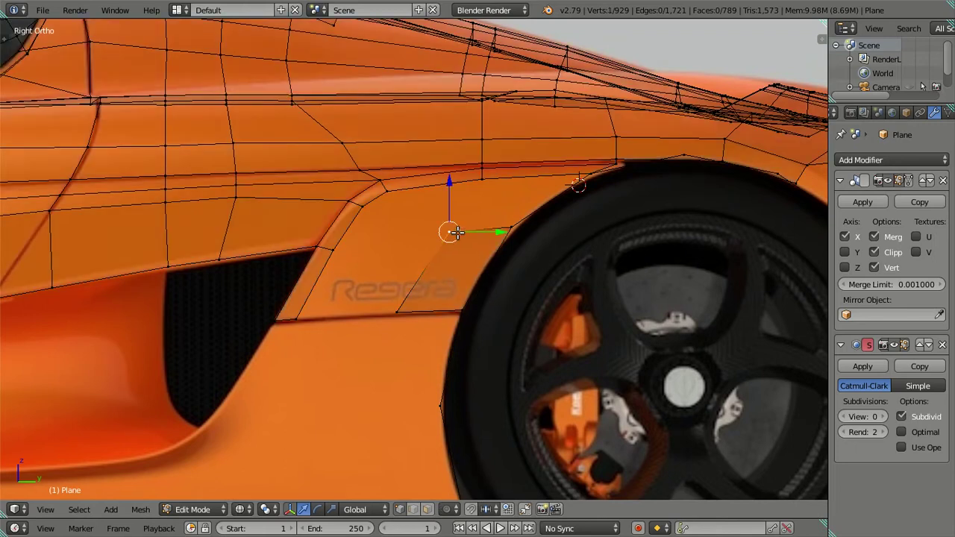
pyautogui.keyDown('shift'); pyautogui.rightClick(512, 228); pyautogui.keyUp('shift')
pyautogui.press('g')
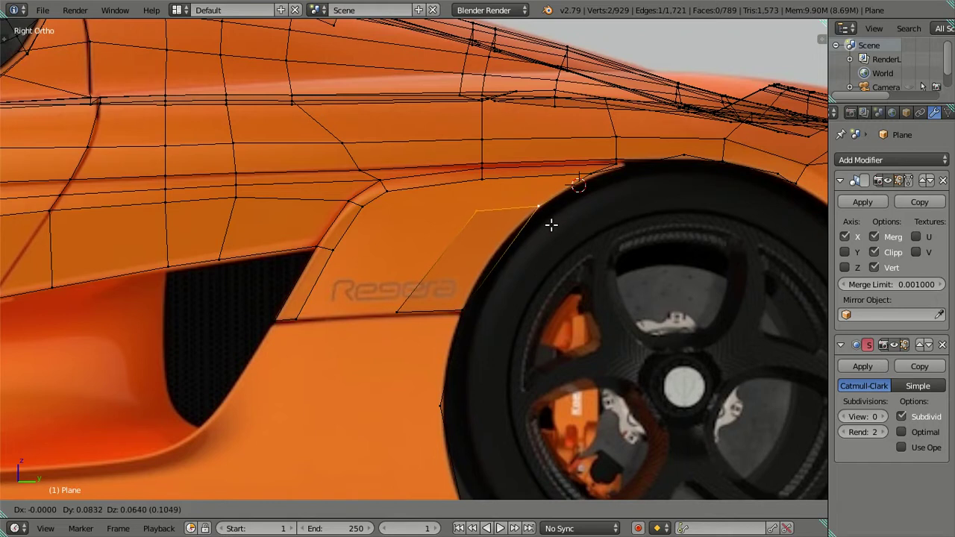
pyautogui.click(550, 224)
pyautogui.rightClick(475, 209)
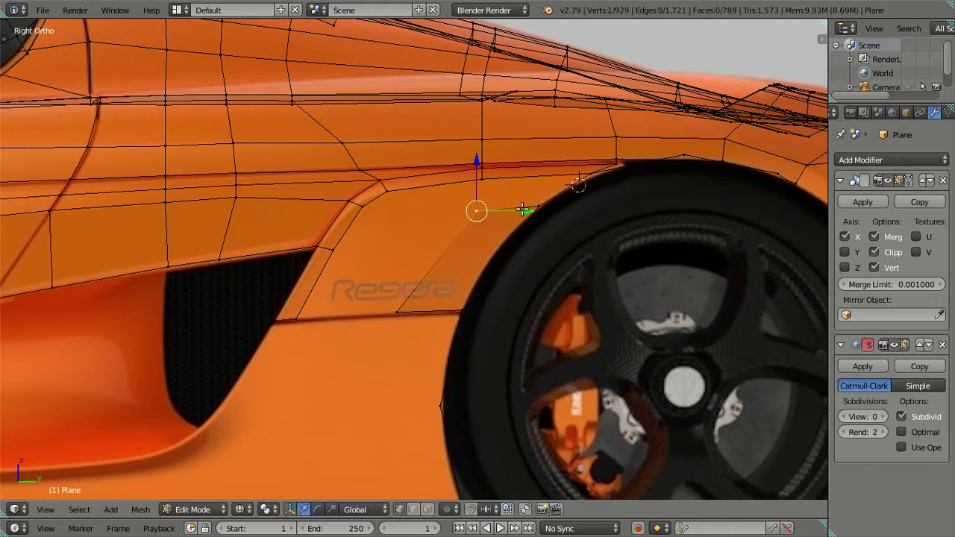
pyautogui.moveTo(525, 212); pyautogui.dragTo(514, 210)
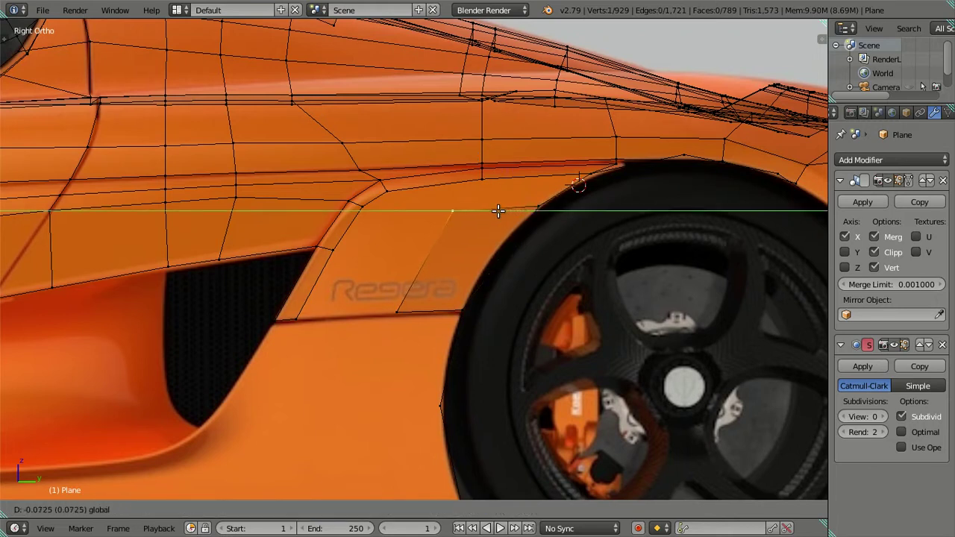
pyautogui.click(499, 210)
# Add a centred edge loop across the faces and adjust its vertices horizontally.
pyautogui.hotkey('ctrl', 'r')
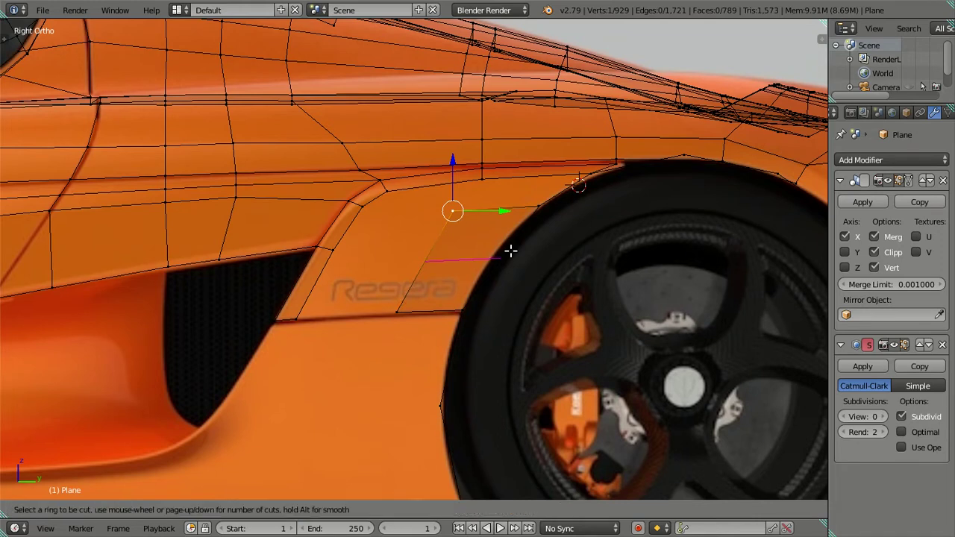
pyautogui.click(510, 250)
pyautogui.rightClick(510, 251)
pyautogui.rightClick(501, 258)
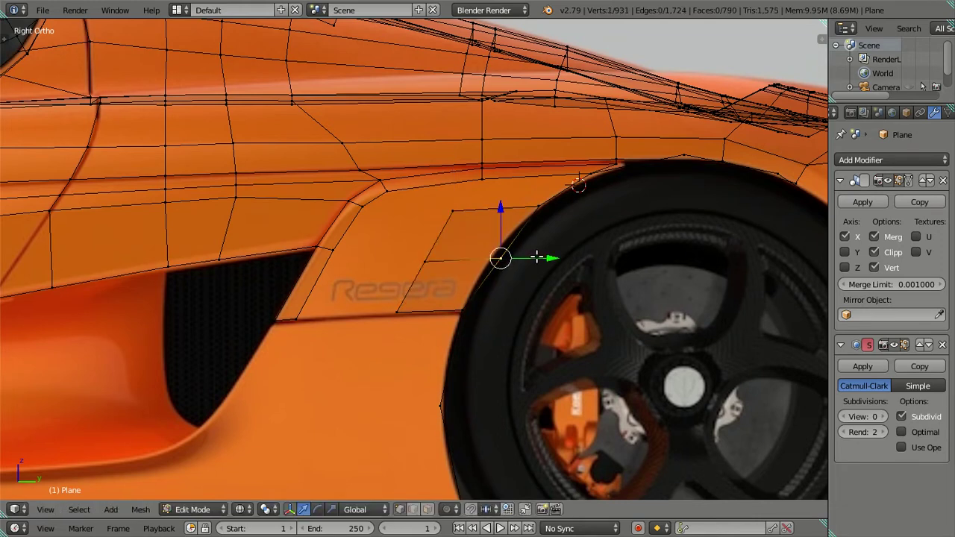
pyautogui.press('g')
pyautogui.press('y')
pyautogui.click(528, 256)
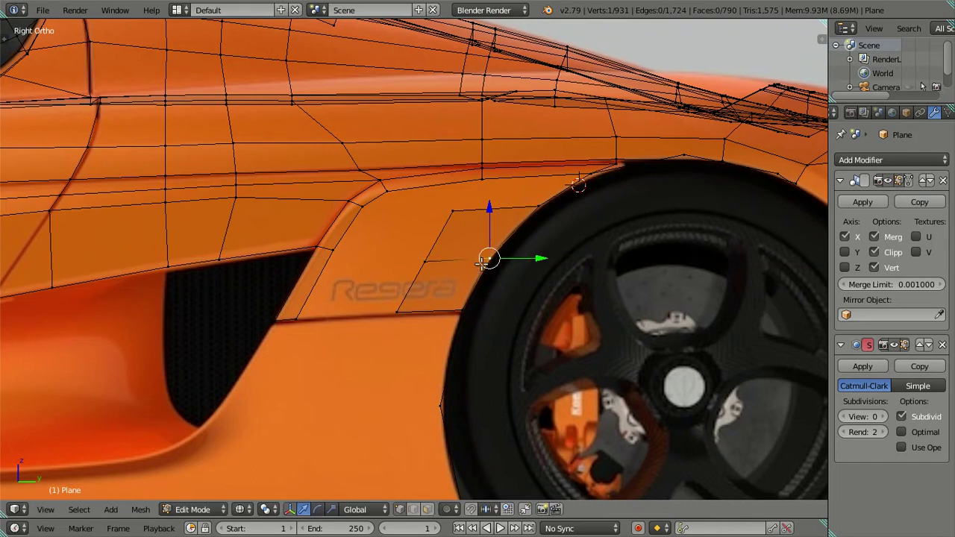
pyautogui.rightClick(424, 258)
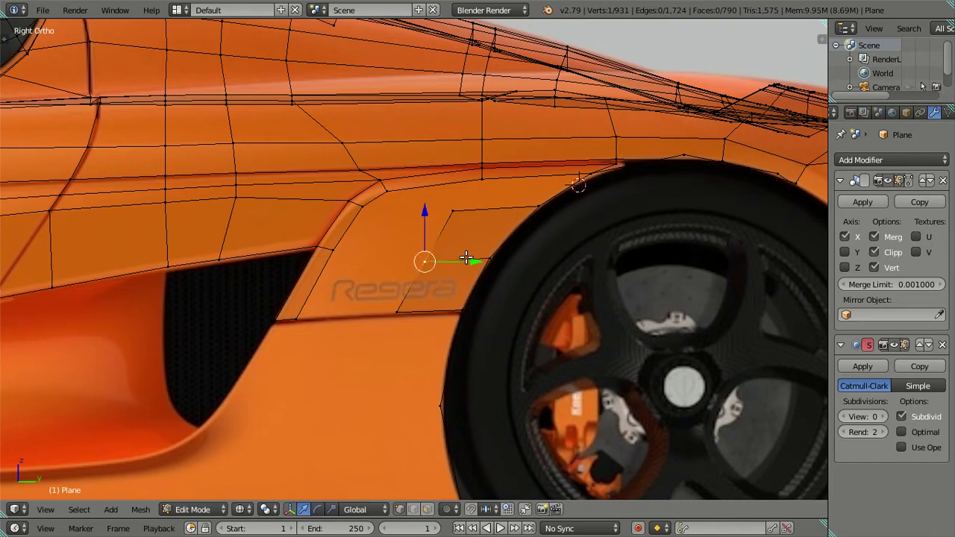
pyautogui.moveTo(466, 259); pyautogui.dragTo(456, 258)
pyautogui.click(456, 258)
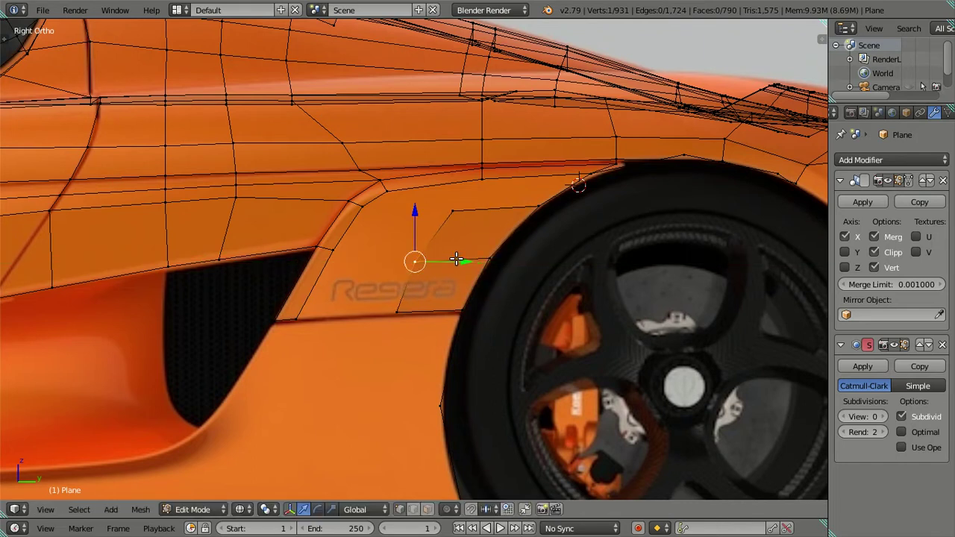
# Extrude the arch-top row of vertices down toward the scoop.
pyautogui.rightClick(453, 209)
pyautogui.keyDown('ctrl'); pyautogui.rightClick(478, 180); pyautogui.keyUp('ctrl')
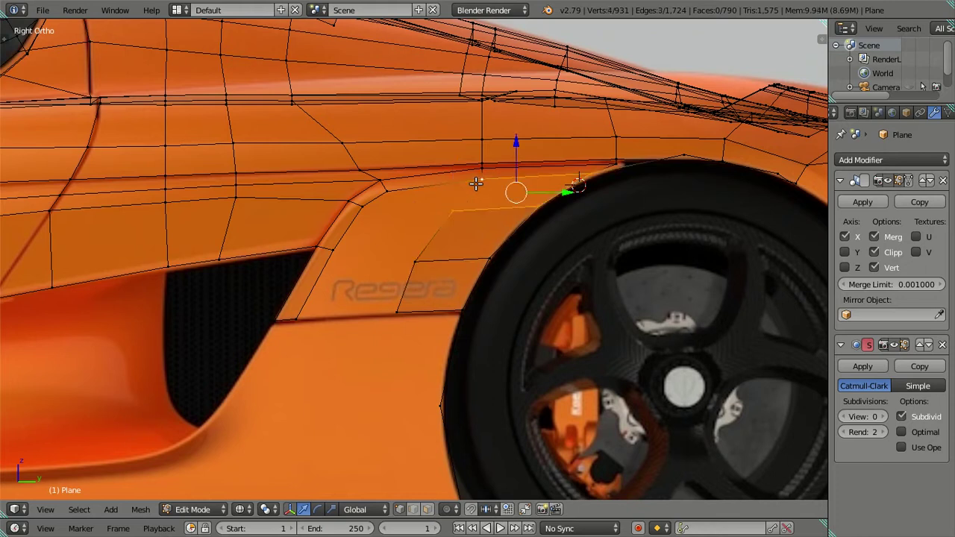
pyautogui.press('a')
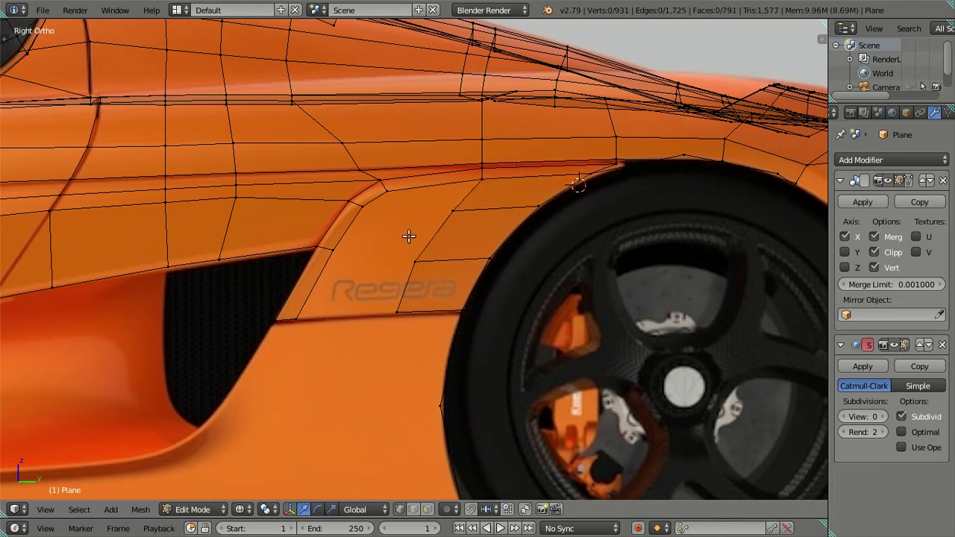
pyautogui.rightClick(373, 204)
pyautogui.keyDown('ctrl'); pyautogui.rightClick(456, 209); pyautogui.keyUp('ctrl')
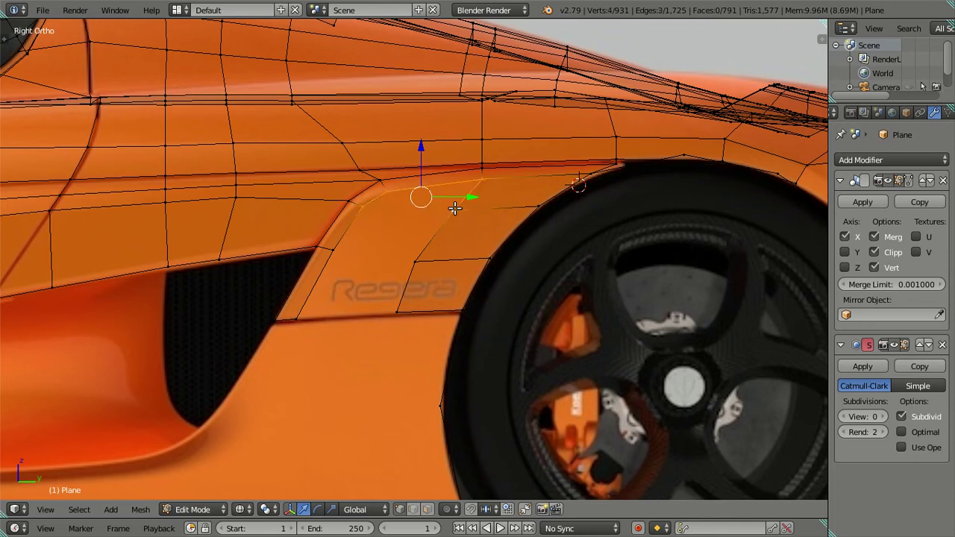
pyautogui.press('g')
pyautogui.click(421, 259)
# Fill the open gap in the scoop panel with a new face.
pyautogui.rightClick(394, 311)
pyautogui.press('g')
pyautogui.press('Escape')
pyautogui.keyDown('ctrl'); pyautogui.rightClick(305, 320); pyautogui.keyUp('ctrl')
pyautogui.press('f')
pyautogui.press('a')
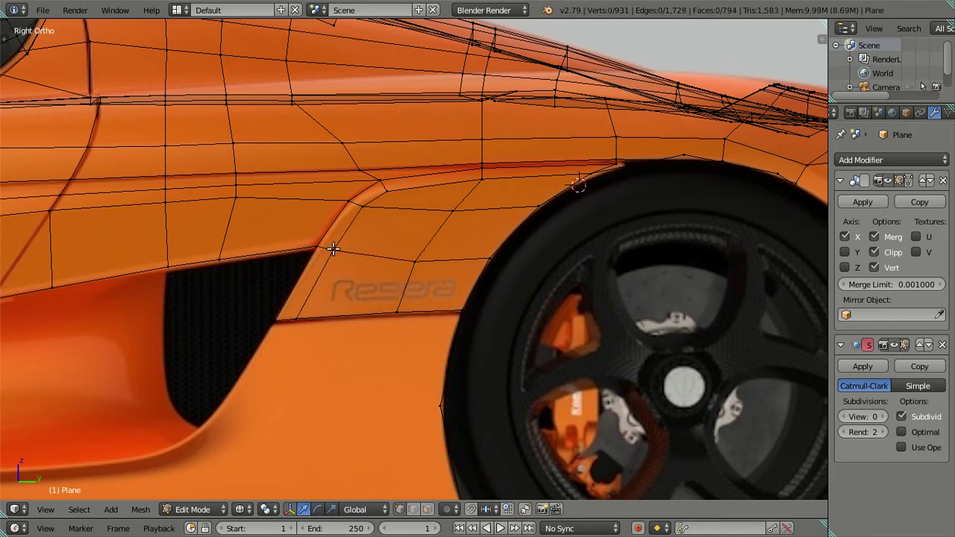
# Refine the scoop's front corner, upper corner and lower-edge vertex positions.
pyautogui.rightClick(338, 245)
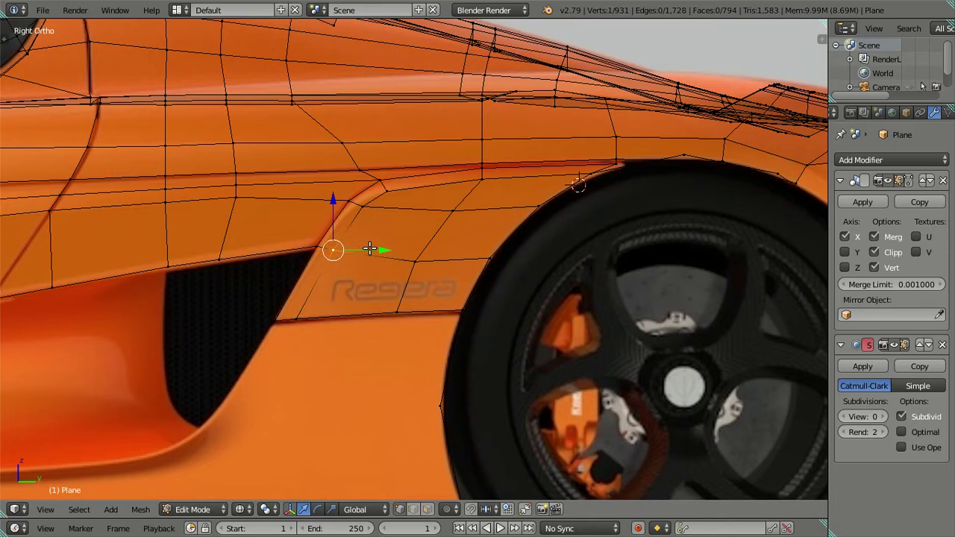
pyautogui.press('g')
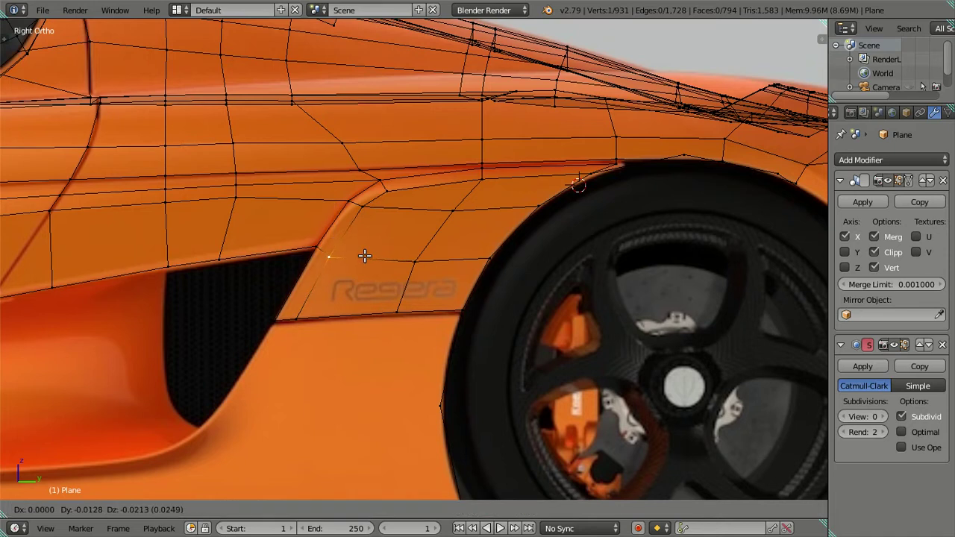
pyautogui.click(364, 256)
pyautogui.rightClick(362, 209)
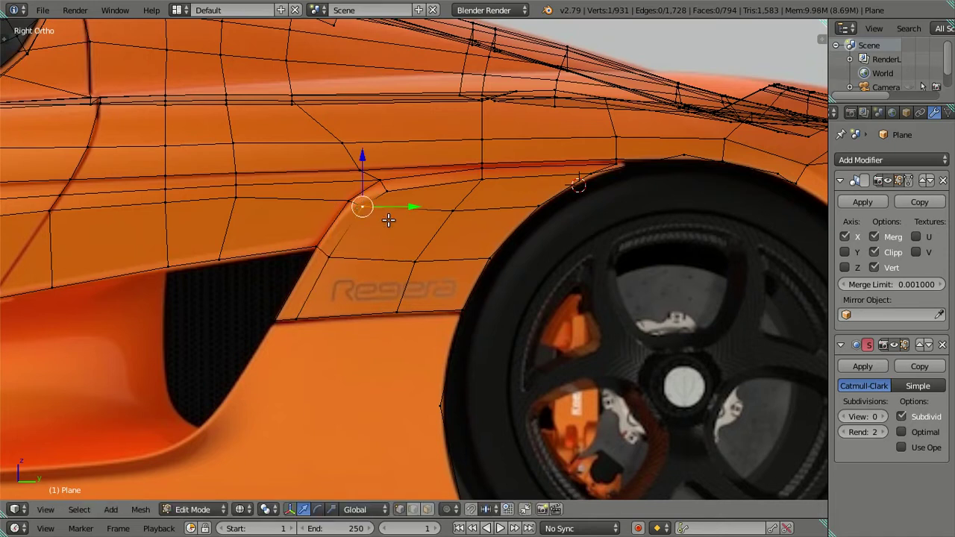
pyautogui.press('g')
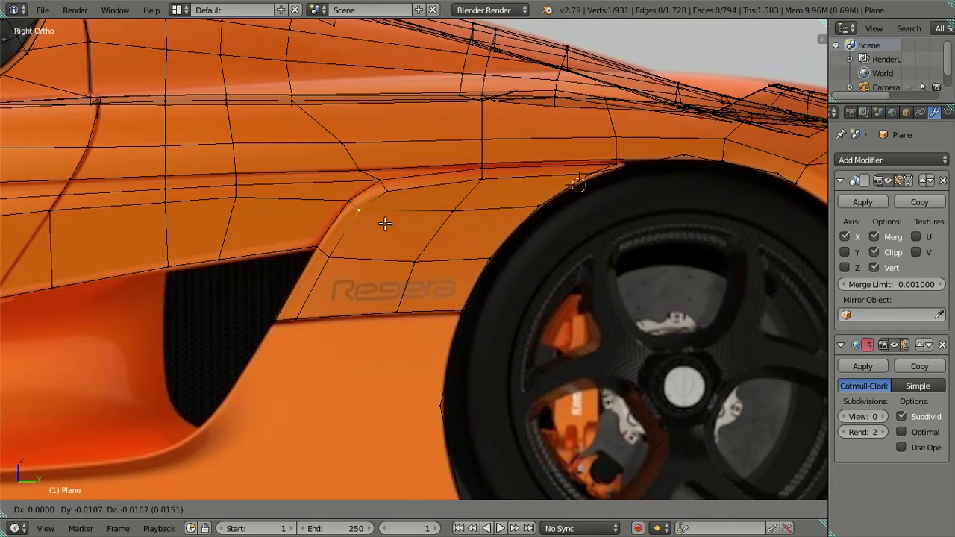
pyautogui.click(385, 223)
pyautogui.rightClick(414, 258)
pyautogui.rightClick(398, 310)
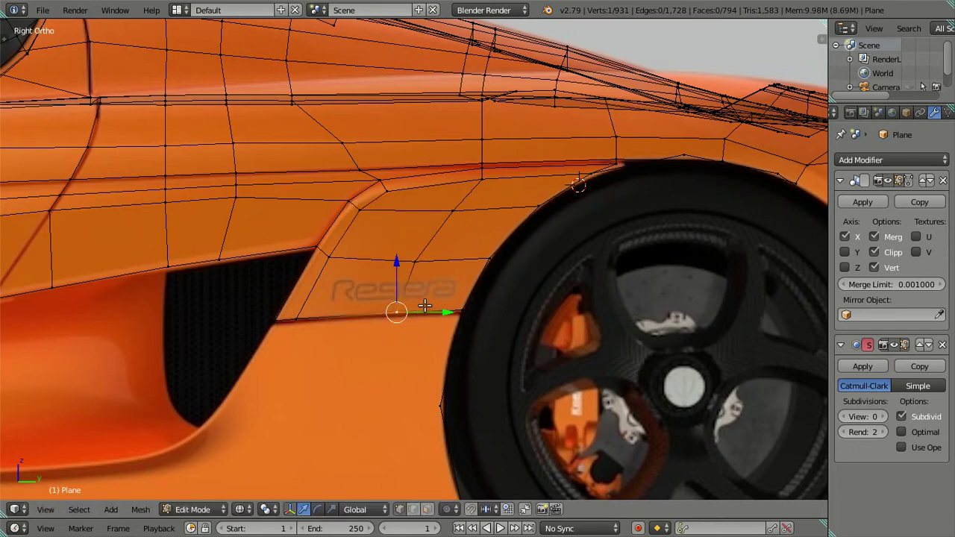
pyautogui.press('g')
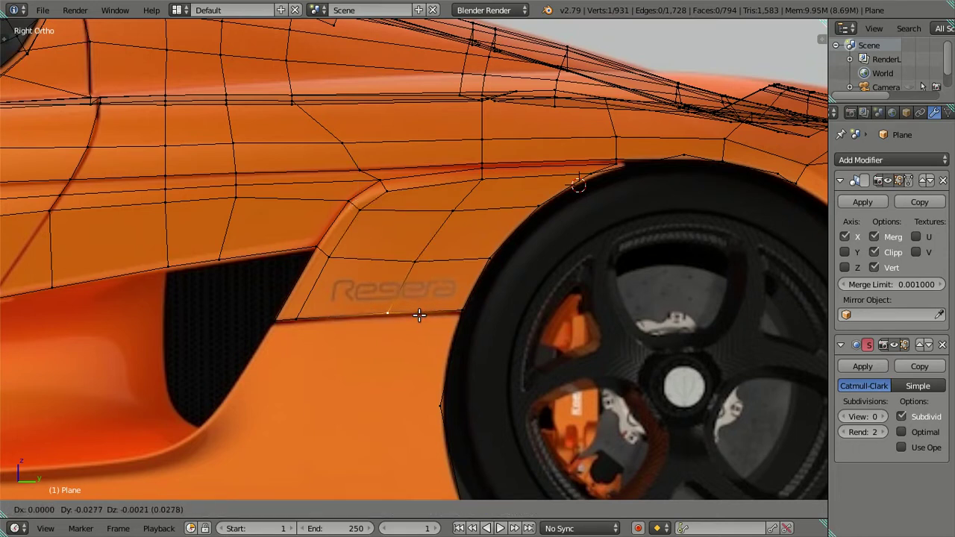
pyautogui.click(420, 315)
pyautogui.press('a')
pyautogui.press('a')
pyautogui.press('a')
pyautogui.keyDown('shift'); pyautogui.moveTo(548, 206); pyautogui.dragTo(394, 259, button='middle'); pyautogui.keyUp('shift')
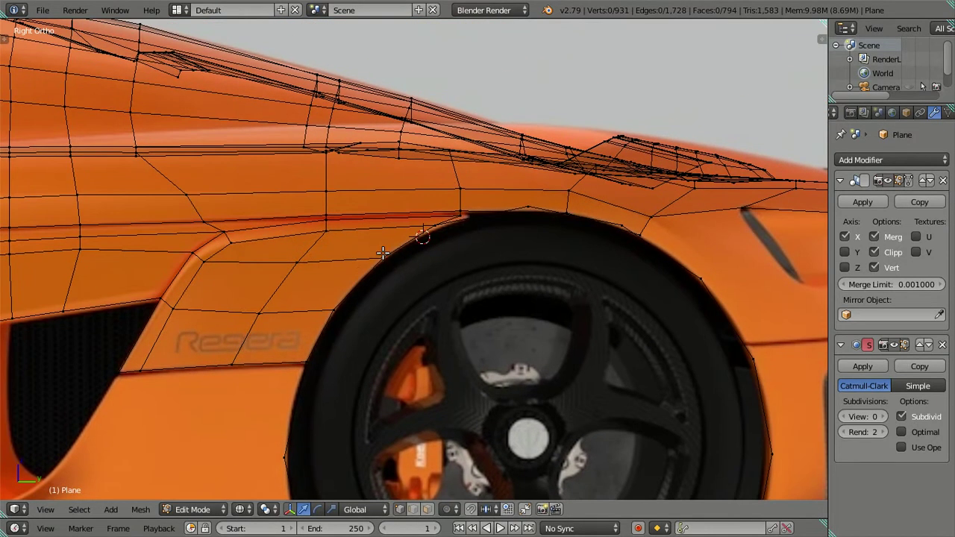
# Lower the door panel's bottom edge slightly above the scoop.
pyautogui.scroll(-2, 295, 243)
pyautogui.scroll(1, 287, 288)
pyautogui.scroll(1, 506, 203)
pyautogui.scroll(2, 433, 287)
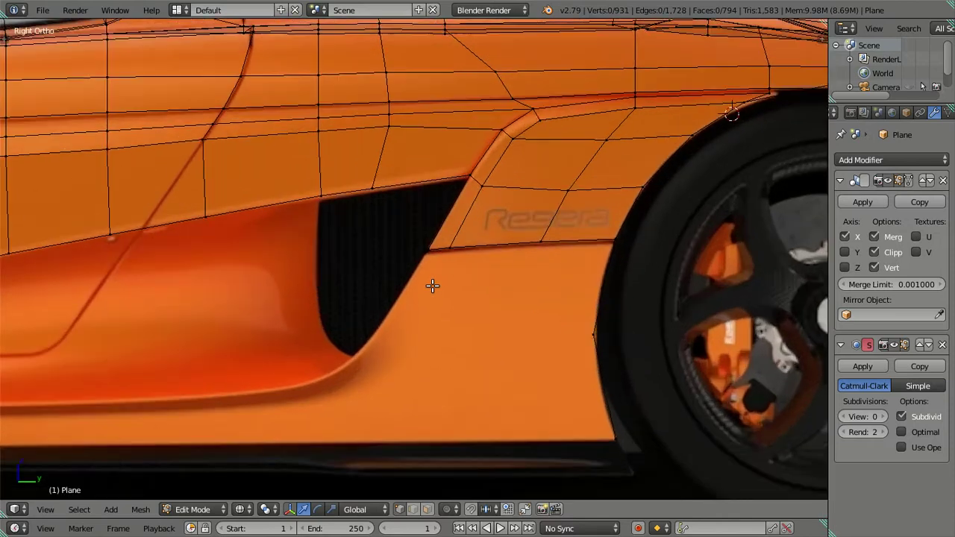
pyautogui.scroll(1, 522, 237)
pyautogui.scroll(2, 582, 218)
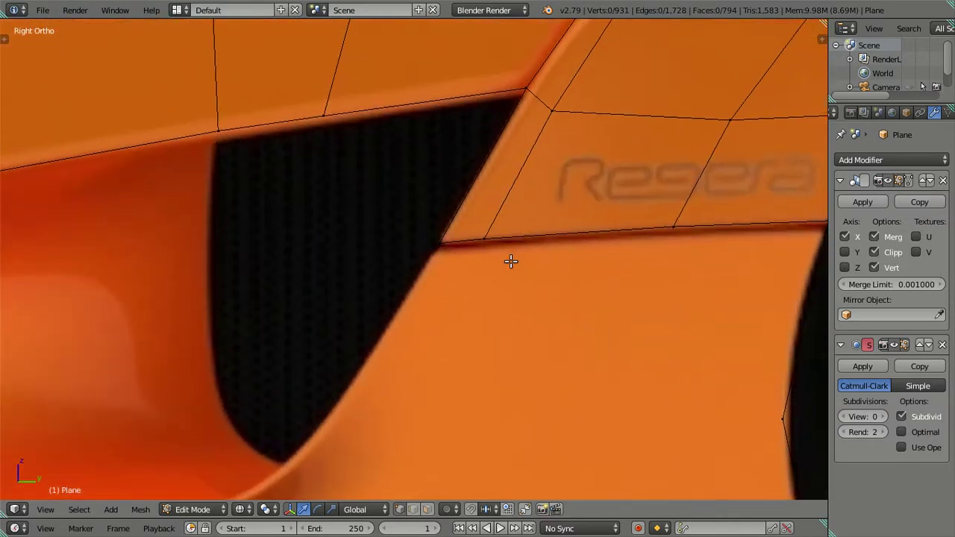
pyautogui.scroll(-2, 500, 254)
pyautogui.rightClick(519, 246)
pyautogui.keyDown('shift'); pyautogui.rightClick(675, 233); pyautogui.keyUp('shift')
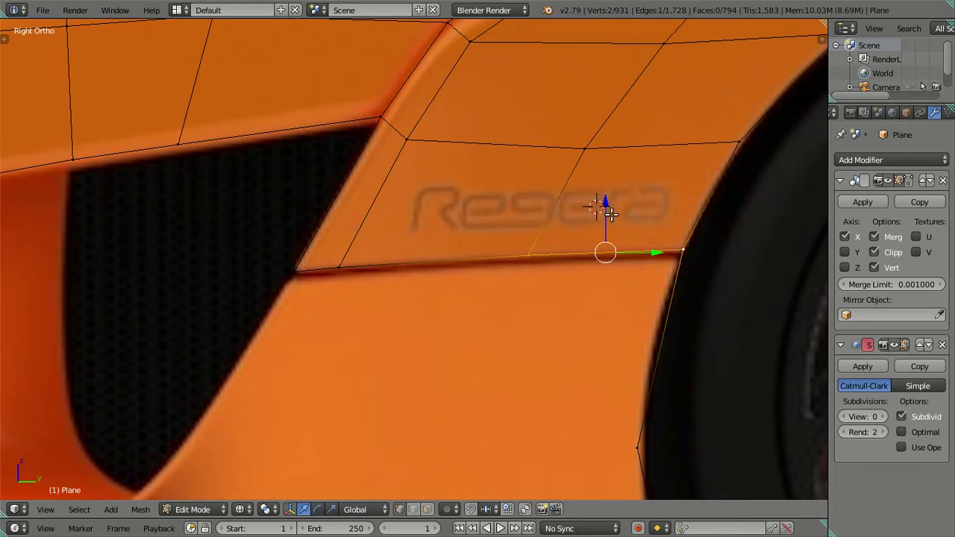
pyautogui.moveTo(606, 203); pyautogui.dragTo(603, 206)
pyautogui.press('a')
# Select two more vertices along the lower door edge and inspect the mesh at an angle.
pyautogui.scroll(-2, 375, 288)
pyautogui.scroll(-1, 375, 288)
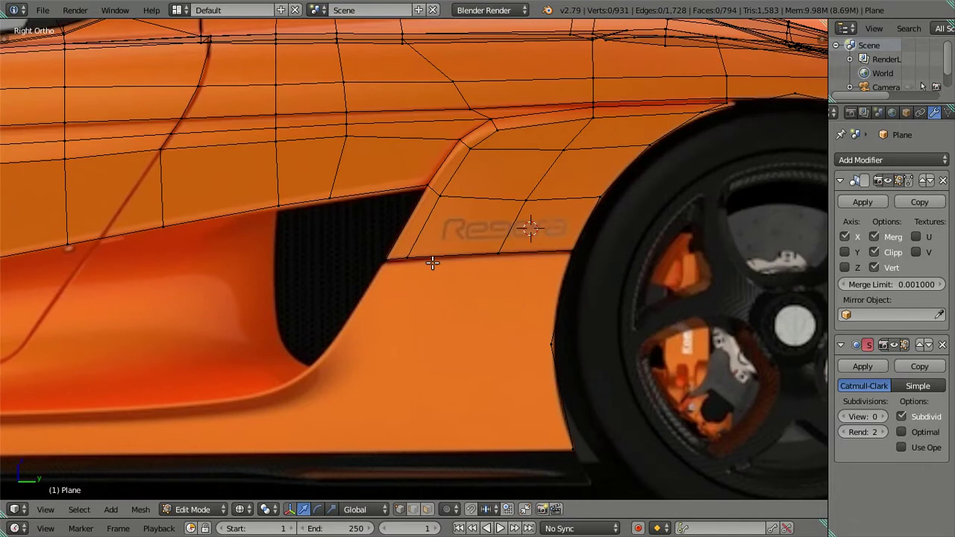
pyautogui.keyDown('shift'); pyautogui.moveTo(400, 262); pyautogui.dragTo(436, 259, button='middle'); pyautogui.keyUp('shift')
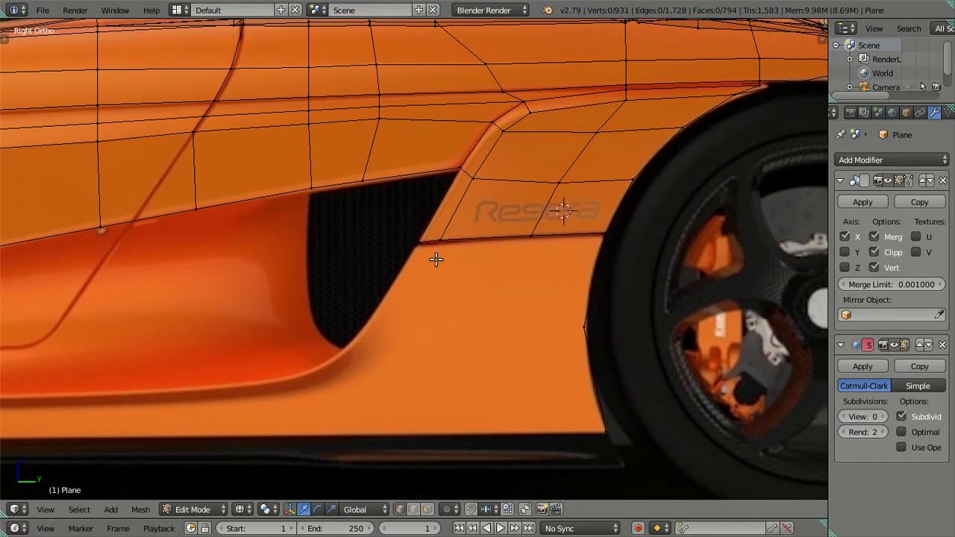
pyautogui.keyDown('alt'); pyautogui.rightClick(440, 249); pyautogui.keyUp('alt')
pyautogui.press('g')
pyautogui.rightClick(523, 240)
pyautogui.moveTo(531, 239)
pyautogui.mouseDown(button='middle')
pyautogui.moveTo(501, 261)
pyautogui.moveTo(535, 266)
pyautogui.moveTo(460, 269)
pyautogui.moveTo(389, 255)
pyautogui.moveTo(498, 253)
pyautogui.mouseUp(button='middle')
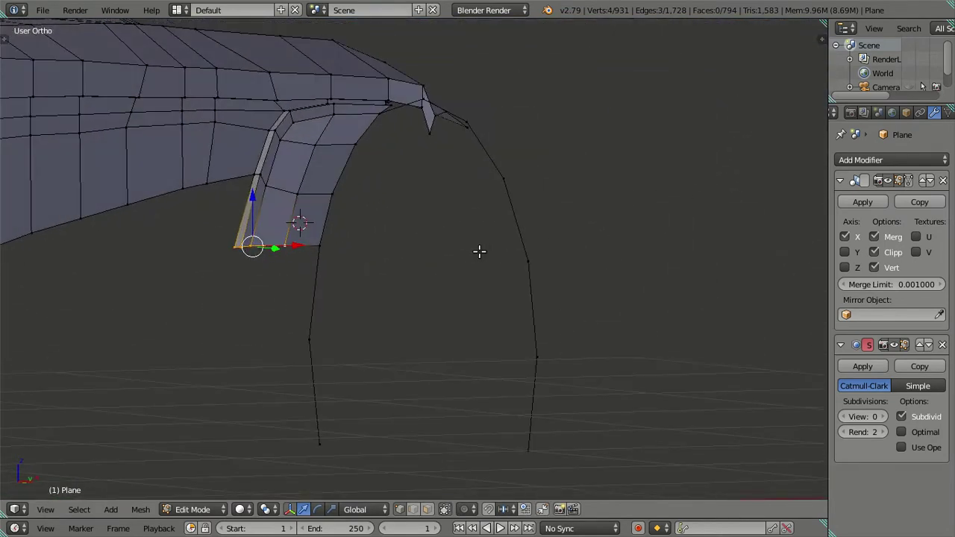
pyautogui.press('Tab')
pyautogui.moveTo(426, 256)
pyautogui.mouseDown(button='middle')
pyautogui.moveTo(413, 234)
pyautogui.moveTo(470, 213)
pyautogui.moveTo(400, 213)
pyautogui.moveTo(365, 242)
pyautogui.mouseUp(button='middle')
pyautogui.press('KP_3')
pyautogui.scroll(3, 409, 279)
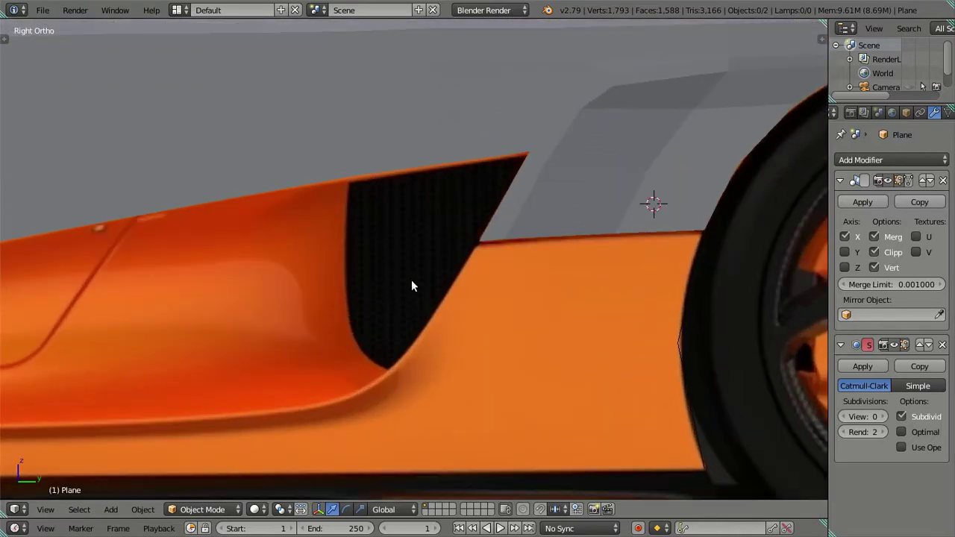
pyautogui.scroll(-3, 411, 286)
pyautogui.keyDown('ctrl'); pyautogui.scroll(-2, 442, 290); pyautogui.keyUp('ctrl')
pyautogui.moveTo(443, 289)
pyautogui.keyDown('shift'); pyautogui.mouseDown(button='middle')
pyautogui.moveTo(508, 267)
pyautogui.moveTo(375, 212)
pyautogui.mouseUp(button='middle'); pyautogui.keyUp('shift')
pyautogui.scroll(2, 460, 290)
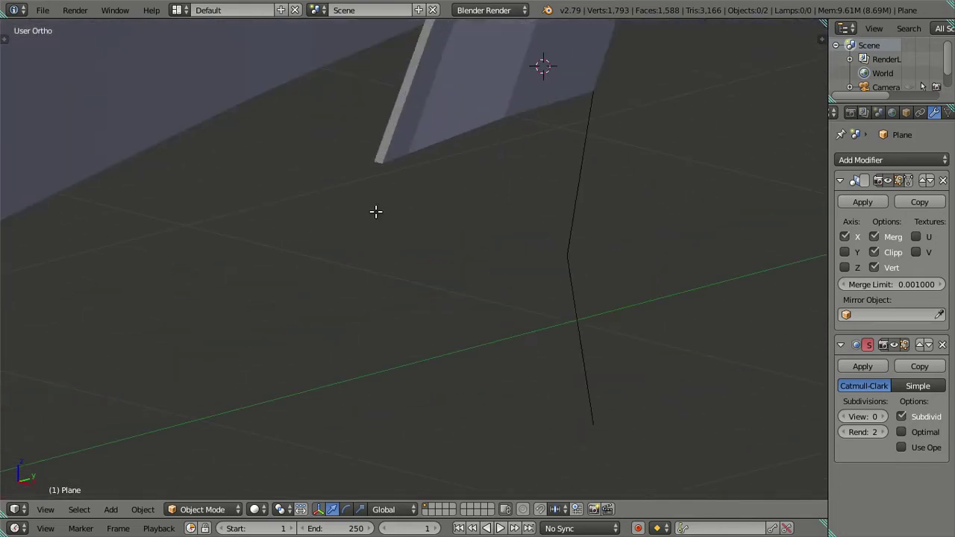
pyautogui.press('Tab')
pyautogui.click(363, 158)
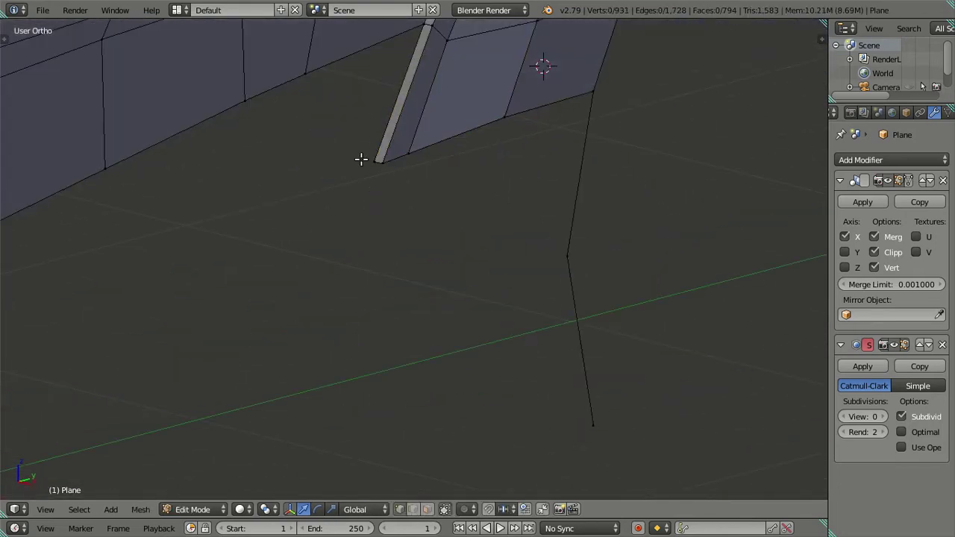
pyautogui.hotkey('ctrl', 'z')
pyautogui.scroll(-4, 476, 189)
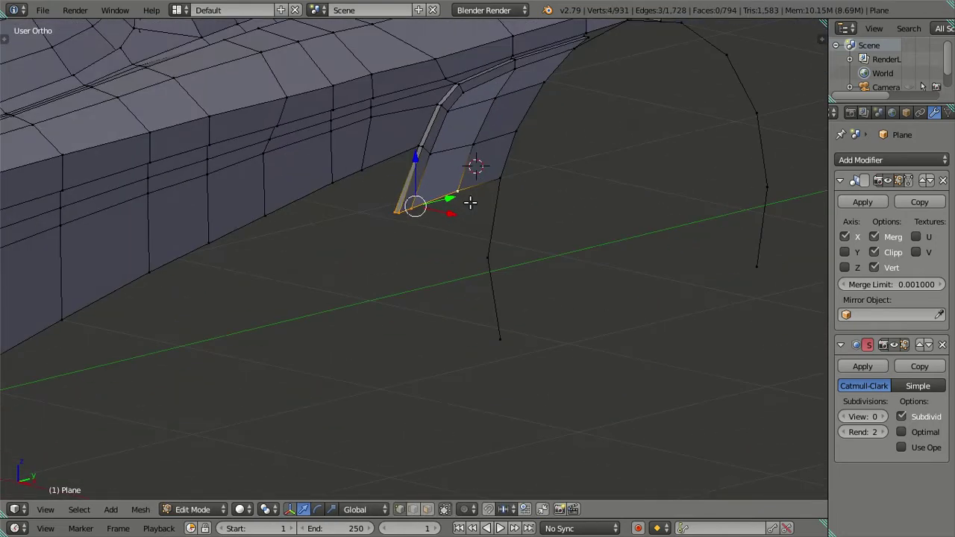
pyautogui.press('KP_3')
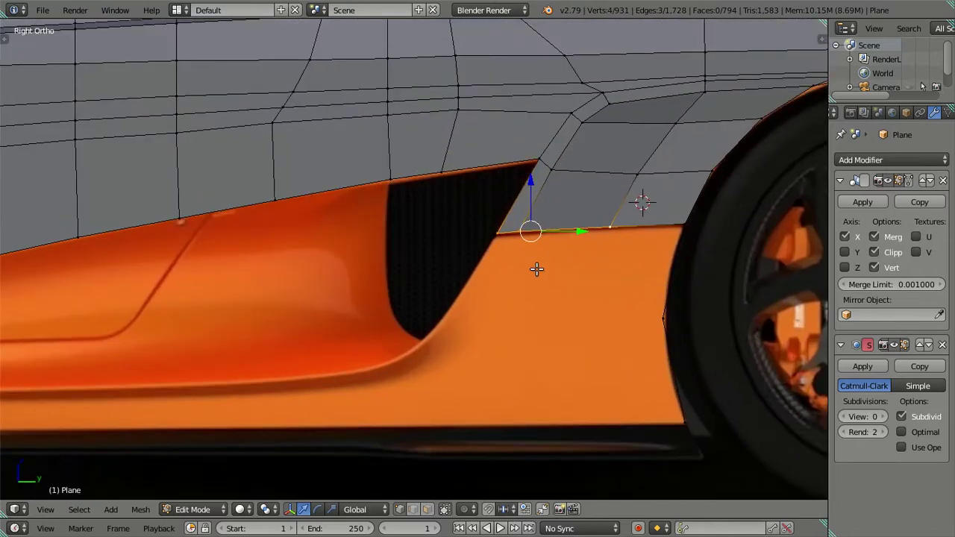
# Extrude the selected edge twice to add two face rows down the scoop's front corner.
pyautogui.press('e')
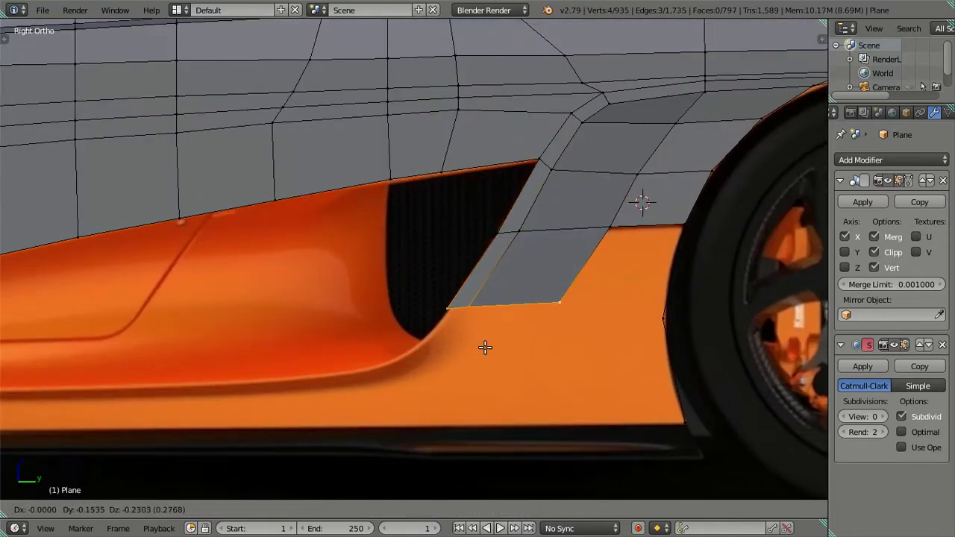
pyautogui.click(483, 354)
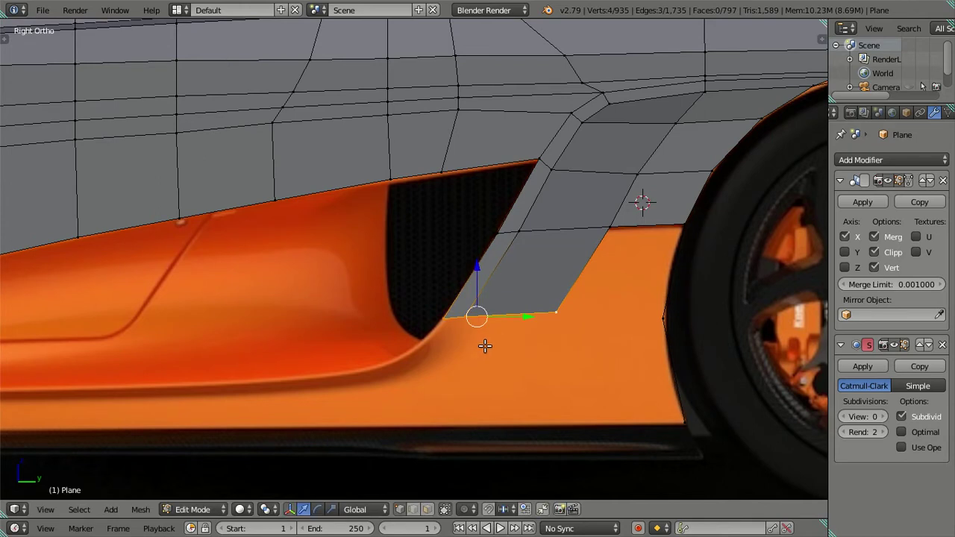
pyautogui.keyDown('shift'); pyautogui.moveTo(545, 350); pyautogui.dragTo(537, 261, button='middle'); pyautogui.keyUp('shift')
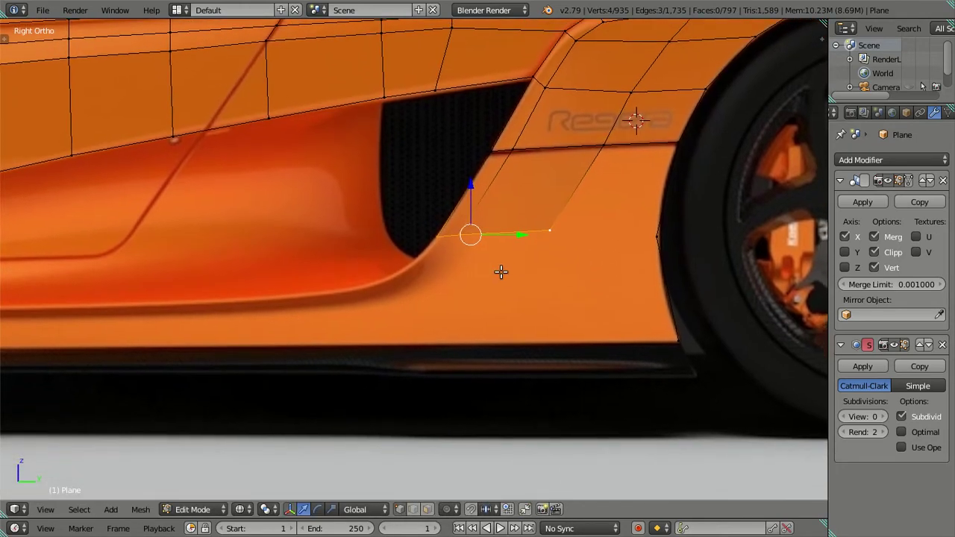
pyautogui.press('e')
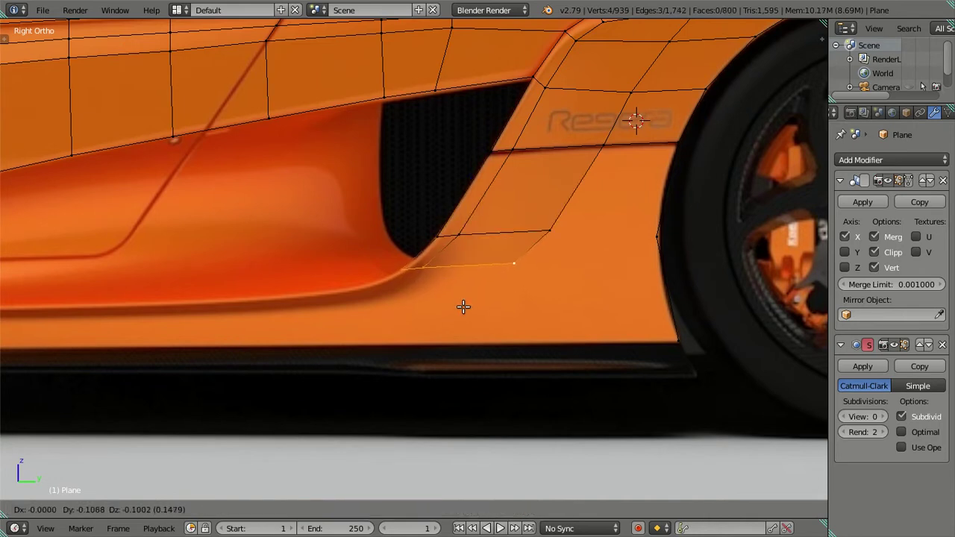
pyautogui.click(463, 303)
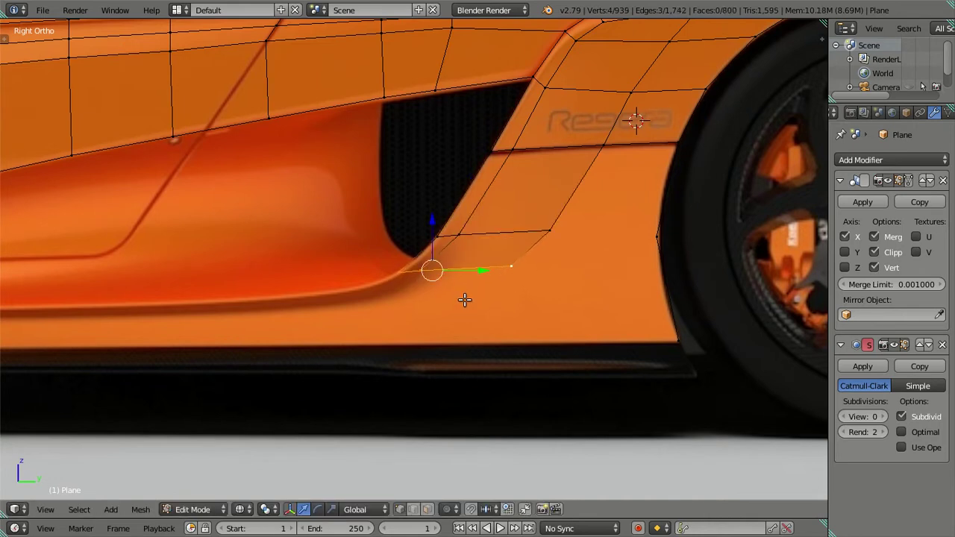
# Move the new edge's vertices onto the intake's curve, then begin placing the lower outer corner.
pyautogui.rightClick(422, 275)
pyautogui.scroll(1, 425, 284)
pyautogui.scroll(1, 433, 292)
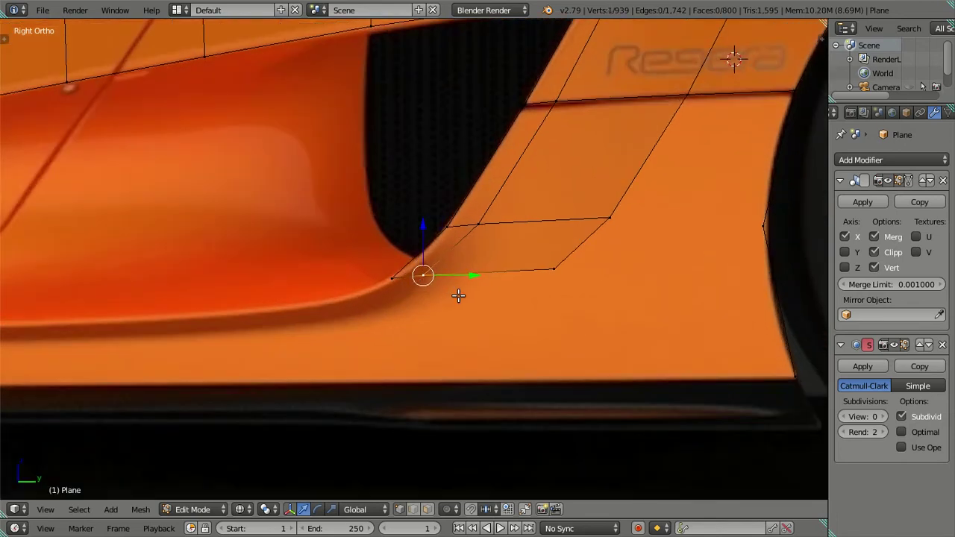
pyautogui.press('g')
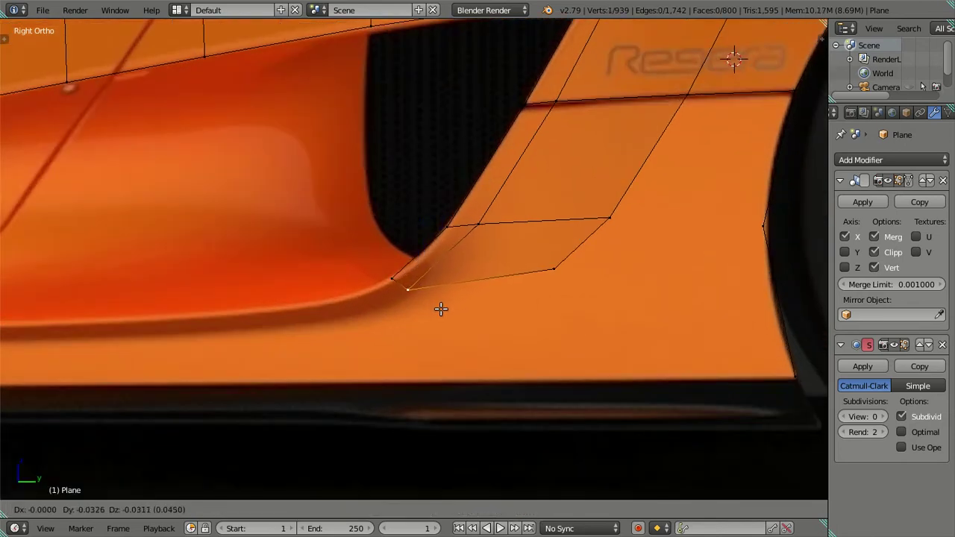
pyautogui.click(441, 310)
pyautogui.rightClick(477, 223)
pyautogui.press('g')
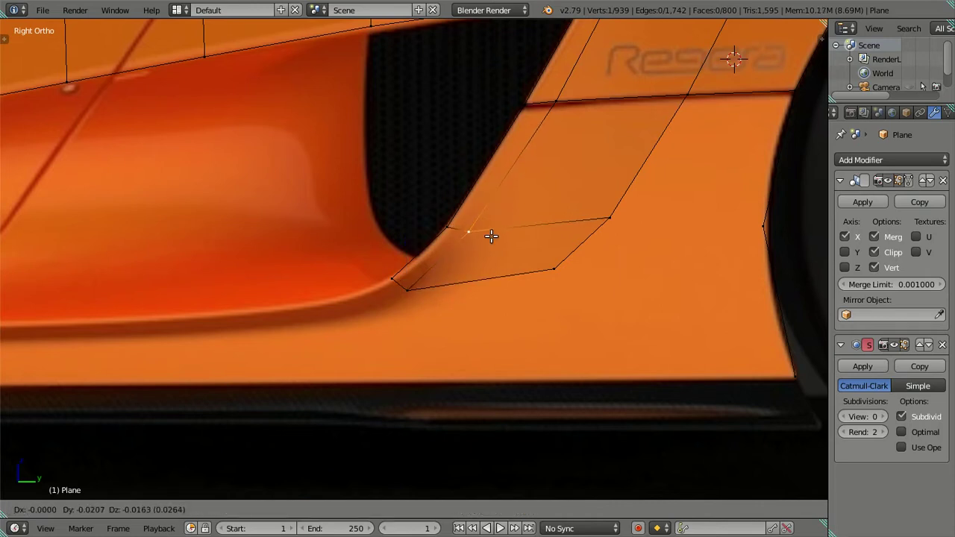
pyautogui.click(489, 240)
pyautogui.rightClick(610, 220)
pyautogui.rightClick(561, 270)
pyautogui.press('g')
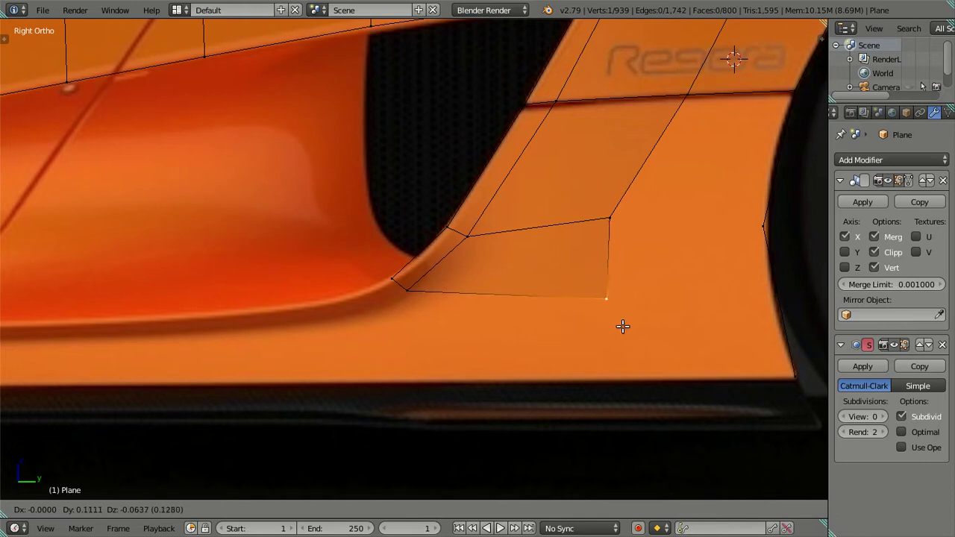
# Set the lower corner vertex, then raise a wheel-arch vertex and a panel vertex into line.
pyautogui.click(623, 327)
pyautogui.keyDown('shift'); pyautogui.moveTo(616, 221); pyautogui.dragTo(569, 251, button='middle'); pyautogui.keyUp('shift')
pyautogui.rightClick(571, 254)
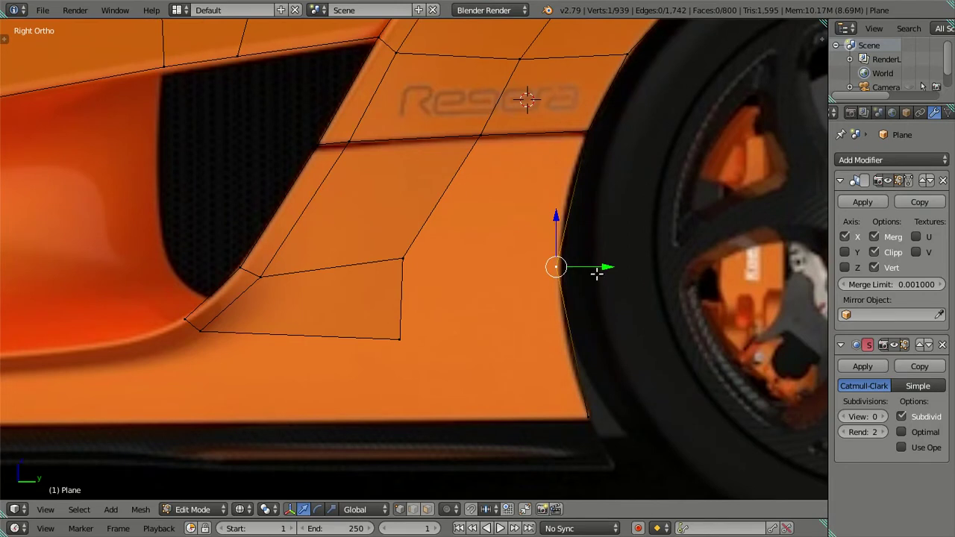
pyautogui.press('g')
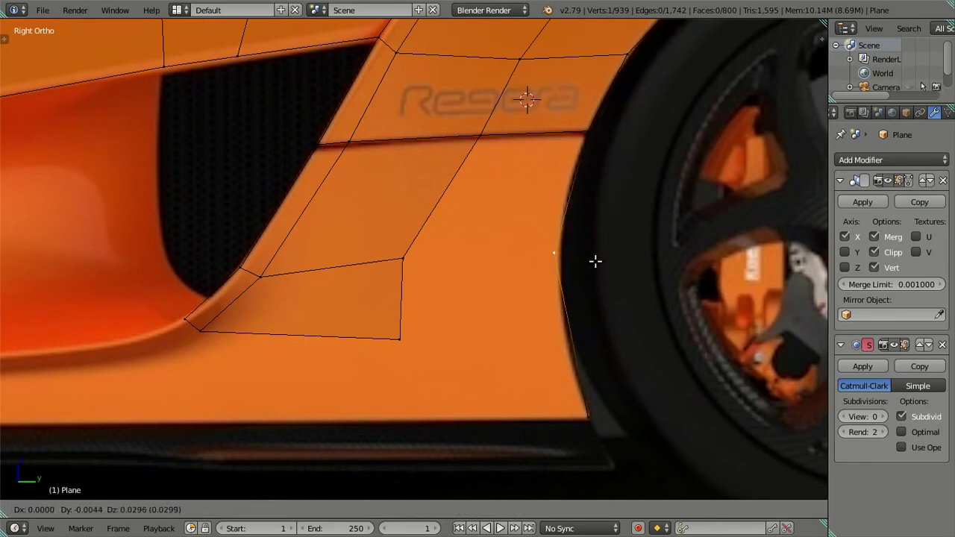
pyautogui.click(599, 252)
pyautogui.rightClick(407, 254)
pyautogui.press('g')
pyautogui.click(489, 243)
# Reposition the wheel-arch edge vertices and extrude a new vertex to the arch's bottom.
pyautogui.rightClick(591, 418)
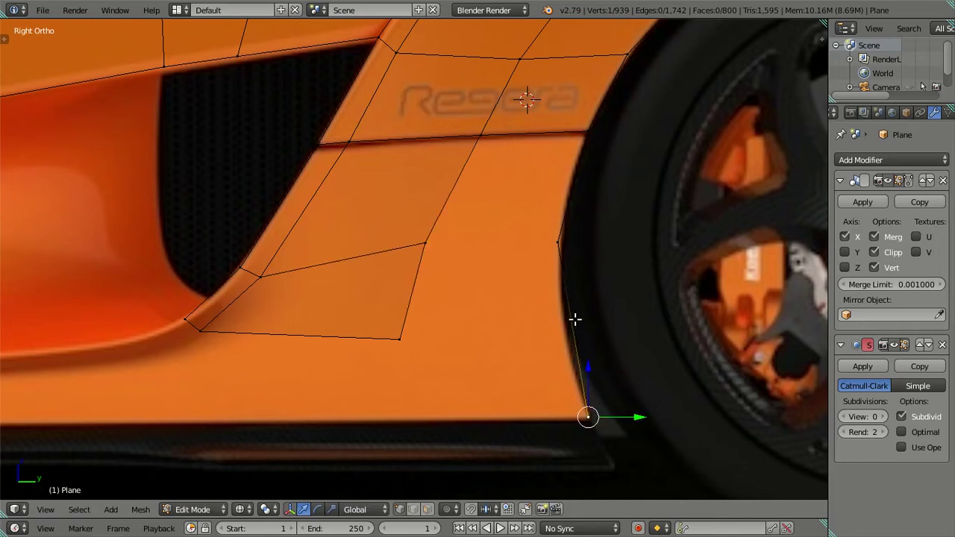
pyautogui.rightClick(532, 242)
pyautogui.rightClick(576, 416)
pyautogui.press('g')
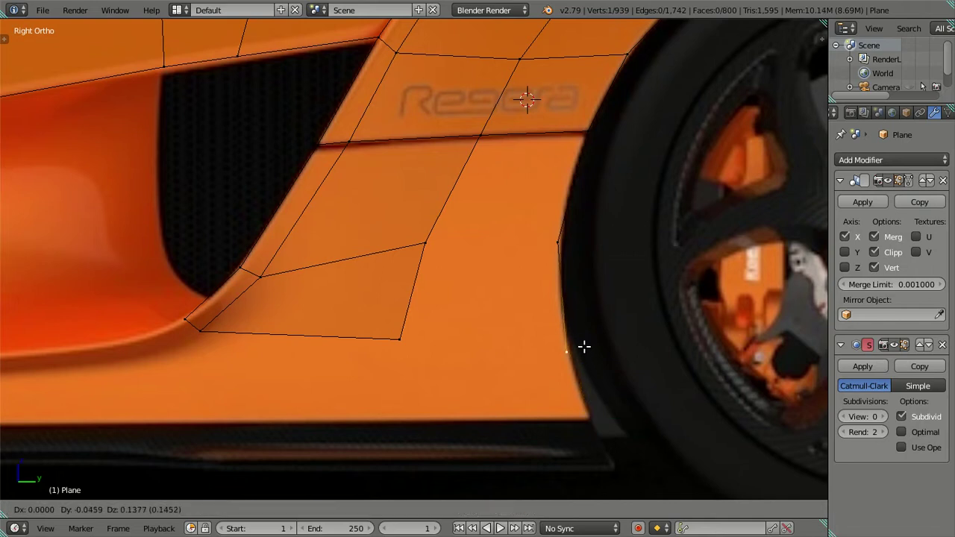
pyautogui.click(579, 341)
pyautogui.rightClick(559, 244)
pyautogui.press('g')
pyautogui.click(580, 265)
pyautogui.rightClick(566, 336)
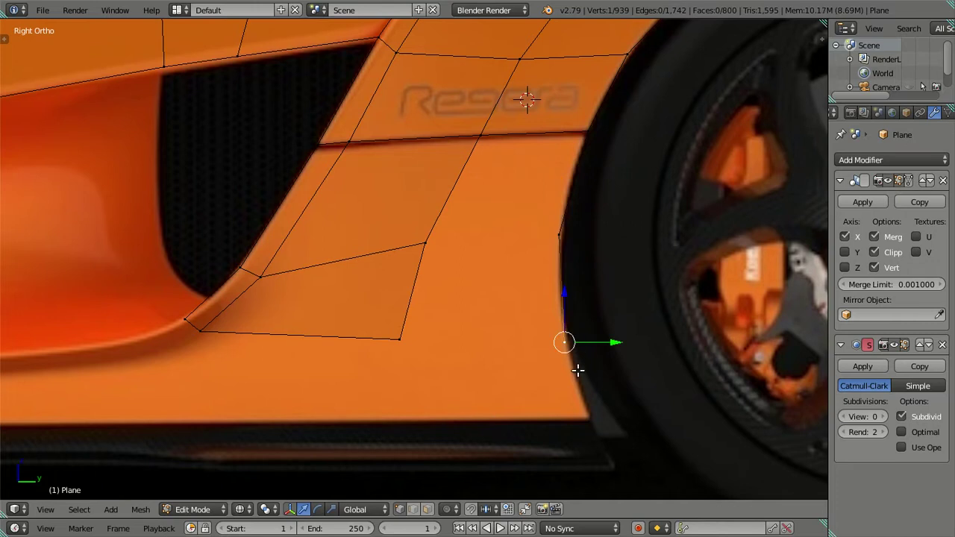
pyautogui.press('e')
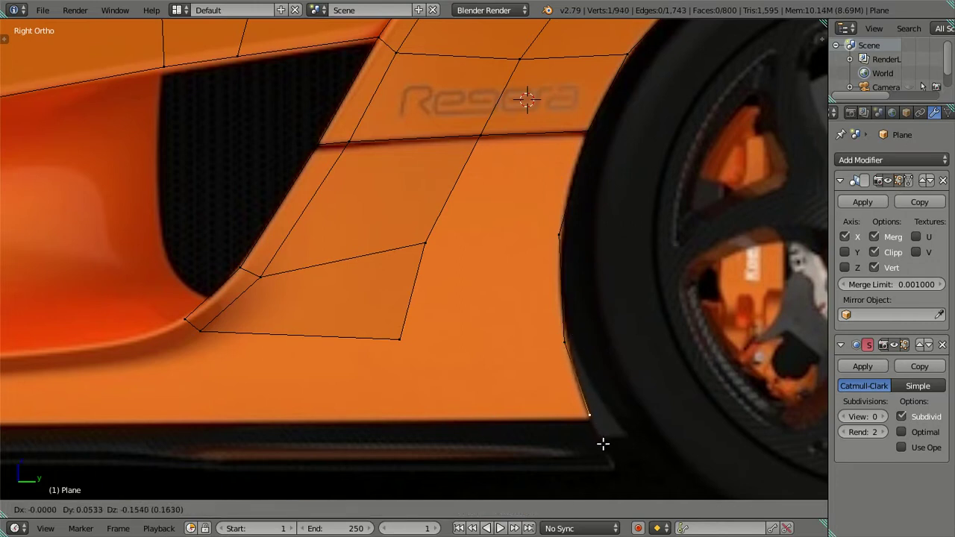
pyautogui.click(603, 445)
# Fill the two corner and two rim vertices with a new quad face.
pyautogui.rightClick(414, 327)
pyautogui.keyDown('shift'); pyautogui.rightClick(565, 342); pyautogui.keyUp('shift')
pyautogui.keyDown('shift'); pyautogui.rightClick(556, 236); pyautogui.keyUp('shift')
pyautogui.keyDown('shift'); pyautogui.rightClick(430, 243); pyautogui.keyUp('shift')
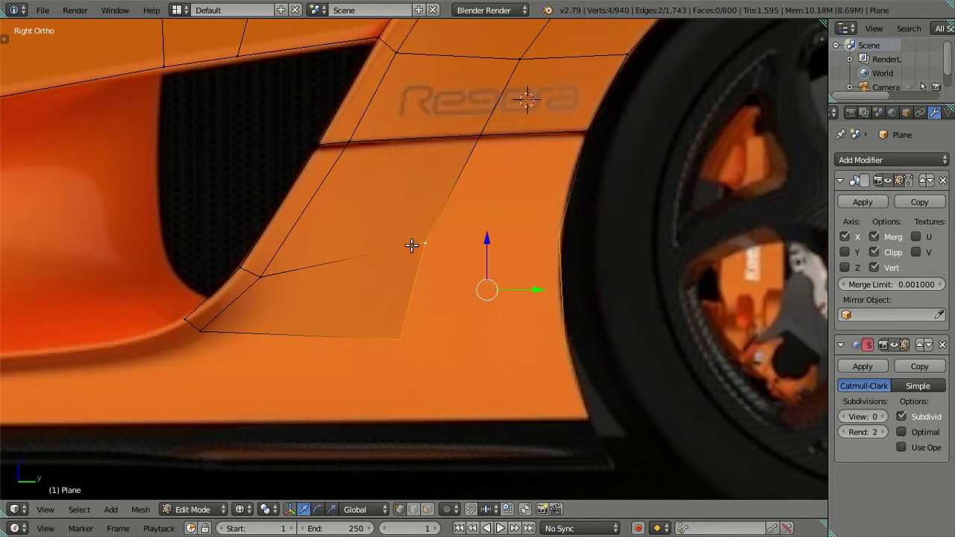
pyautogui.press('f')
# Fill another face below the Regera logo, bringing the mesh to 802 faces.
pyautogui.rightClick(582, 125)
pyautogui.keyDown('shift'); pyautogui.rightClick(497, 136); pyautogui.keyUp('shift')
pyautogui.keyDown('shift'); pyautogui.rightClick(427, 242); pyautogui.keyUp('shift')
pyautogui.keyDown('shift'); pyautogui.rightClick(556, 234); pyautogui.keyUp('shift')
pyautogui.press('f')
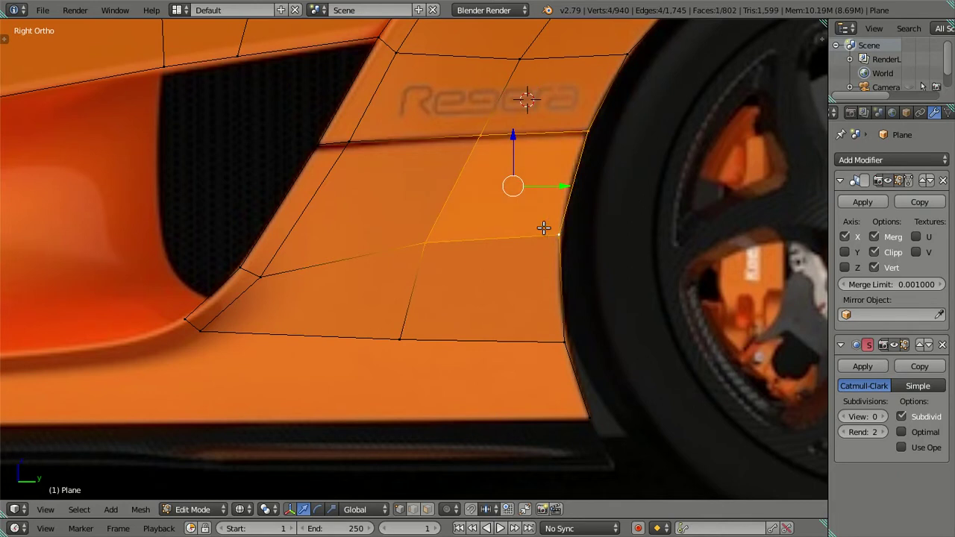
pyautogui.press('a')
pyautogui.scroll(-3, 544, 226)
pyautogui.keyDown('shift'); pyautogui.moveTo(422, 251); pyautogui.dragTo(537, 225, button='middle'); pyautogui.keyUp('shift')
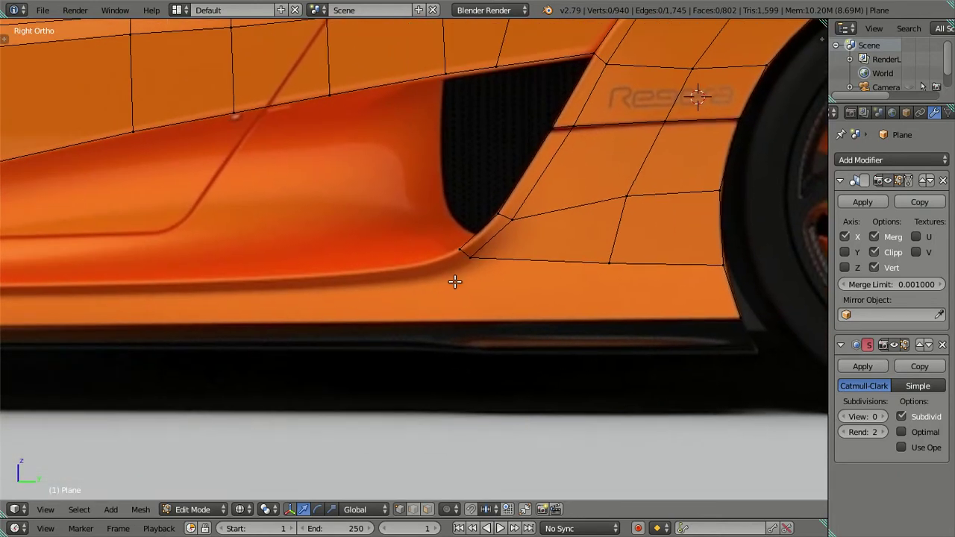
pyautogui.keyDown('shift'); pyautogui.moveTo(474, 277); pyautogui.dragTo(571, 266, button='middle'); pyautogui.keyUp('shift')
pyautogui.scroll(2, 567, 257)
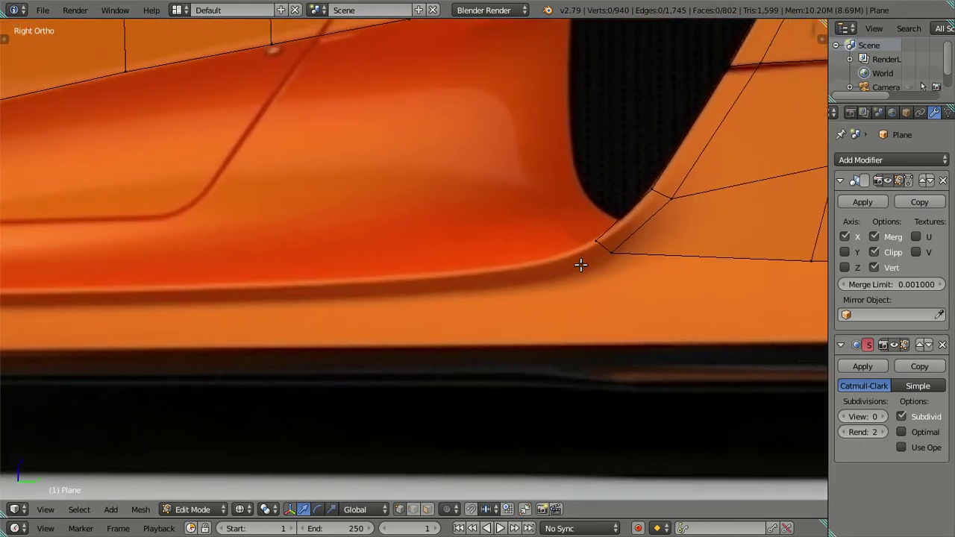
pyautogui.scroll(1, 590, 256)
# Circle-select the scoop's front-corner vertices and show the reference in wireframe side view.
pyautogui.press('c')
pyautogui.moveTo(614, 235); pyautogui.dragTo(640, 241)
pyautogui.rightClick(635, 245)
pyautogui.moveTo(635, 245)
pyautogui.mouseDown(button='middle')
pyautogui.moveTo(642, 263)
pyautogui.moveTo(565, 241)
pyautogui.mouseUp(button='middle')
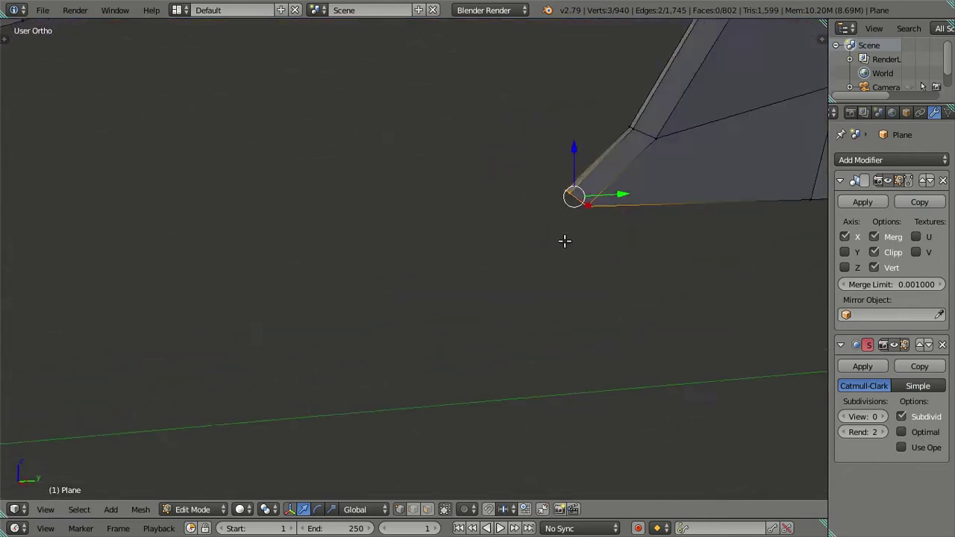
pyautogui.press('KP_3')
pyautogui.hotkey('alt', 'z')
pyautogui.scroll(2, 469, 269)
pyautogui.keyDown('shift'); pyautogui.moveTo(470, 268); pyautogui.dragTo(631, 244, button='middle'); pyautogui.keyUp('shift')
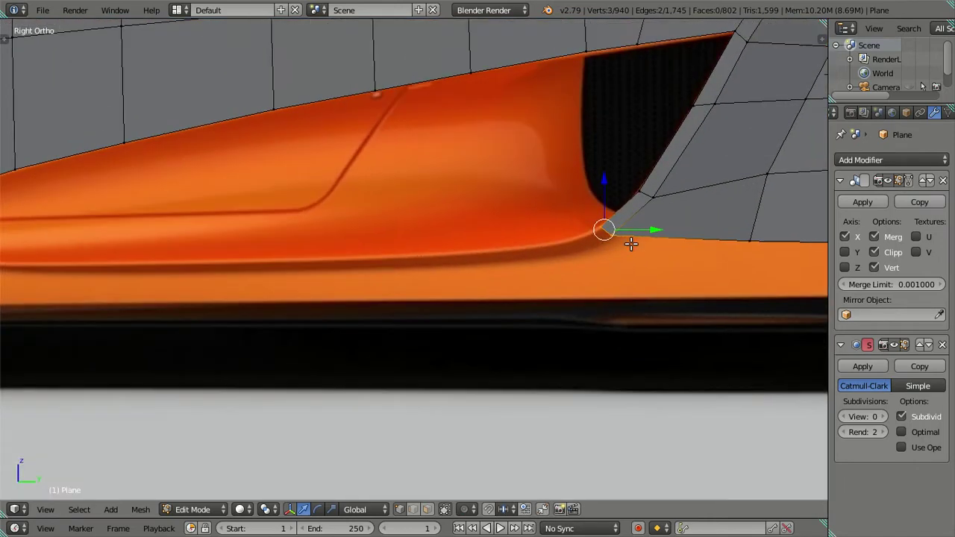
pyautogui.scroll(-3, 631, 243)
pyautogui.scroll(1, 536, 274)
pyautogui.scroll(1, 589, 321)
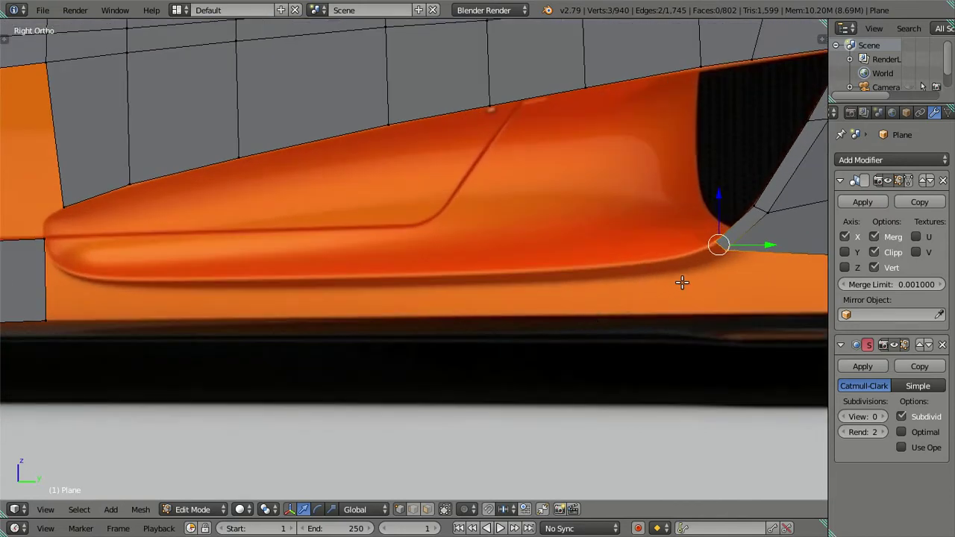
pyautogui.press('z')
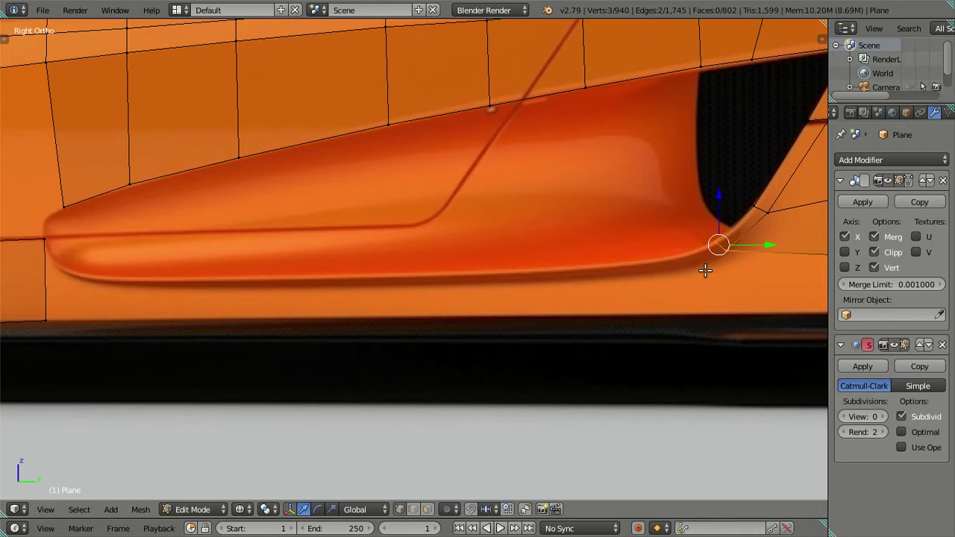
# Extrude the corner vertices four times along the scoop's lower lip to its front end.
pyautogui.press('e')
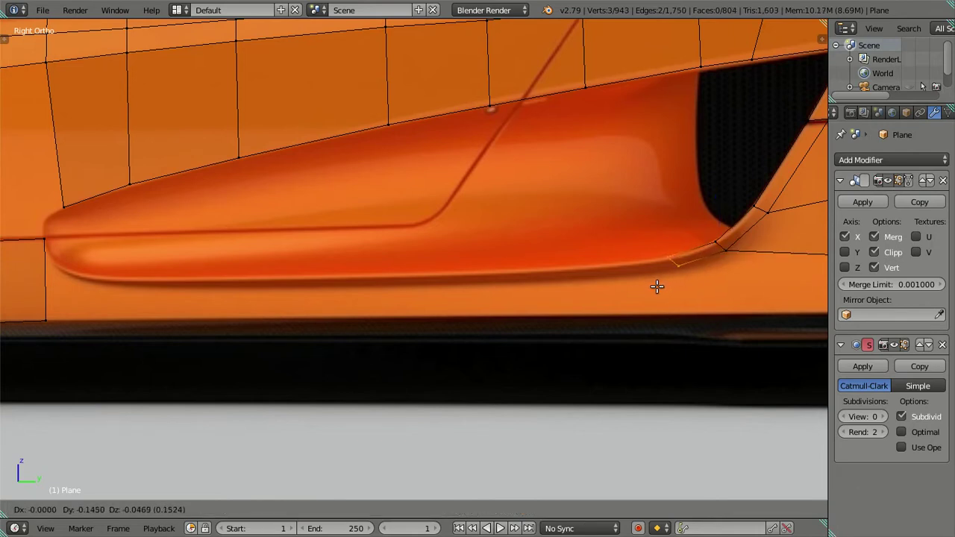
pyautogui.click(655, 287)
pyautogui.press('e')
pyautogui.click(521, 298)
pyautogui.press('e')
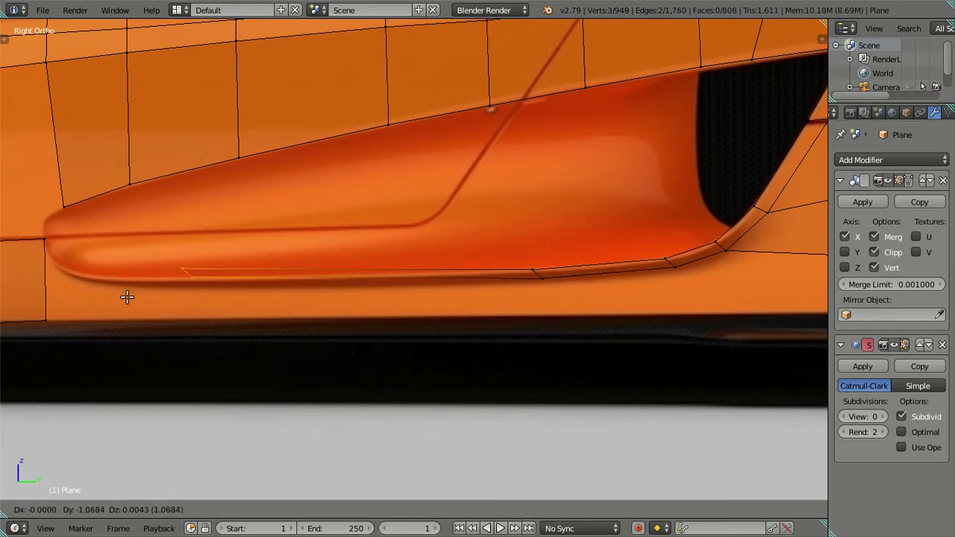
pyautogui.click(74, 302)
pyautogui.press('e')
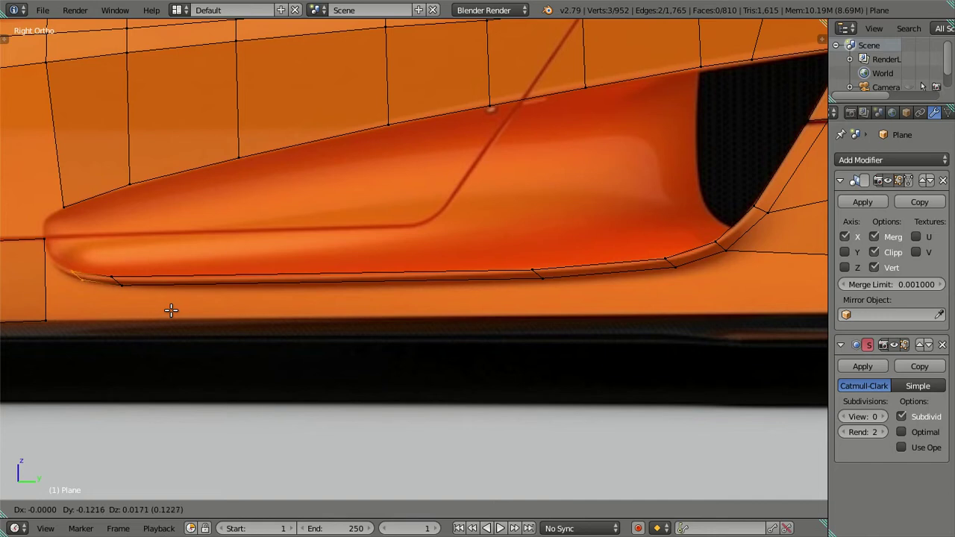
pyautogui.click(170, 310)
pyautogui.scroll(-2, 710, 257)
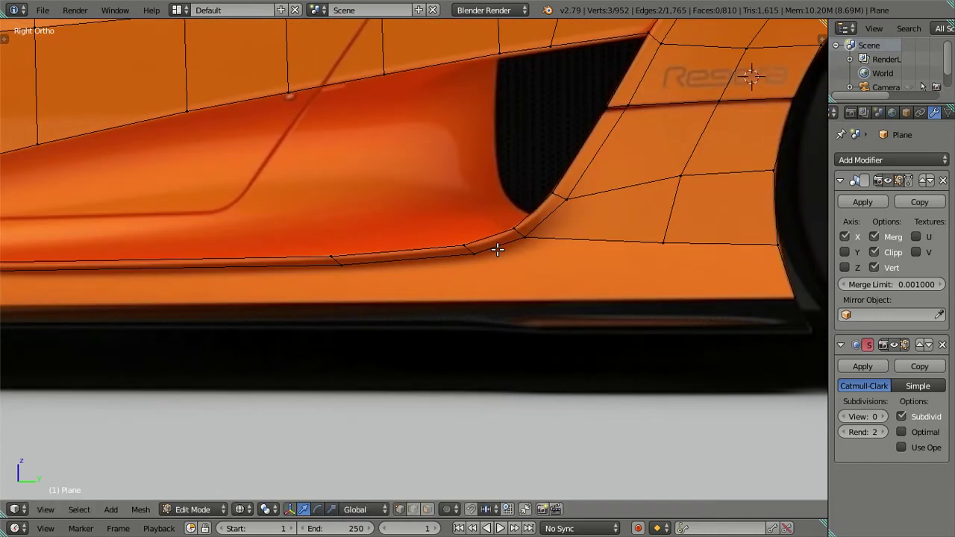
pyautogui.scroll(2, 497, 247)
# Slide the lip strip's vertices along Y and lower its edge to follow the reference.
pyautogui.rightClick(486, 258)
pyautogui.keyDown('shift'); pyautogui.rightClick(299, 277); pyautogui.keyUp('shift')
pyautogui.scroll(-2, 373, 275)
pyautogui.scroll(1, 461, 269)
pyautogui.rightClick(332, 270)
pyautogui.keyDown('shift'); pyautogui.moveTo(224, 283); pyautogui.dragTo(462, 285, button='middle'); pyautogui.keyUp('shift')
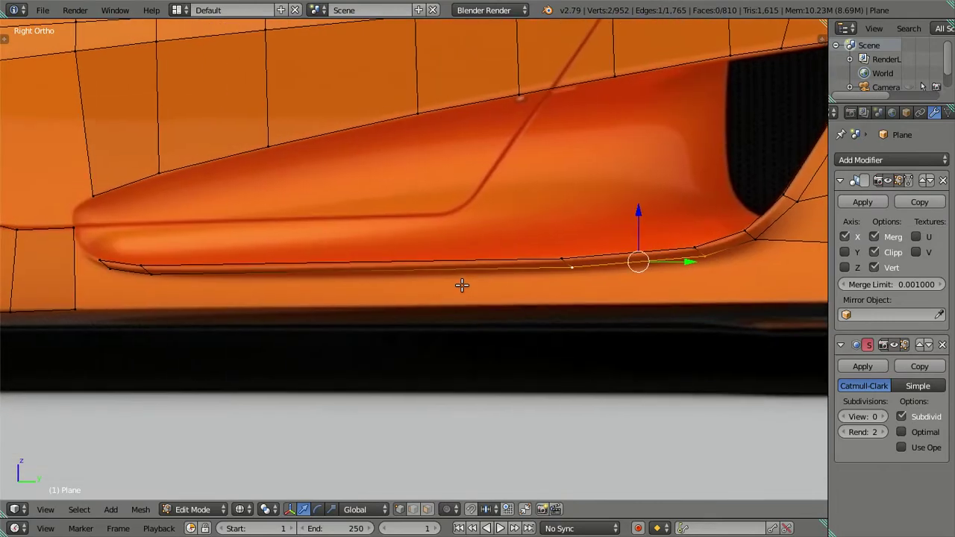
pyautogui.keyDown('shift'); pyautogui.rightClick(153, 272); pyautogui.keyUp('shift')
pyautogui.keyDown('shift'); pyautogui.rightClick(111, 270); pyautogui.keyUp('shift')
pyautogui.moveTo(424, 265); pyautogui.dragTo(430, 266)
pyautogui.moveTo(373, 214); pyautogui.dragTo(383, 218)
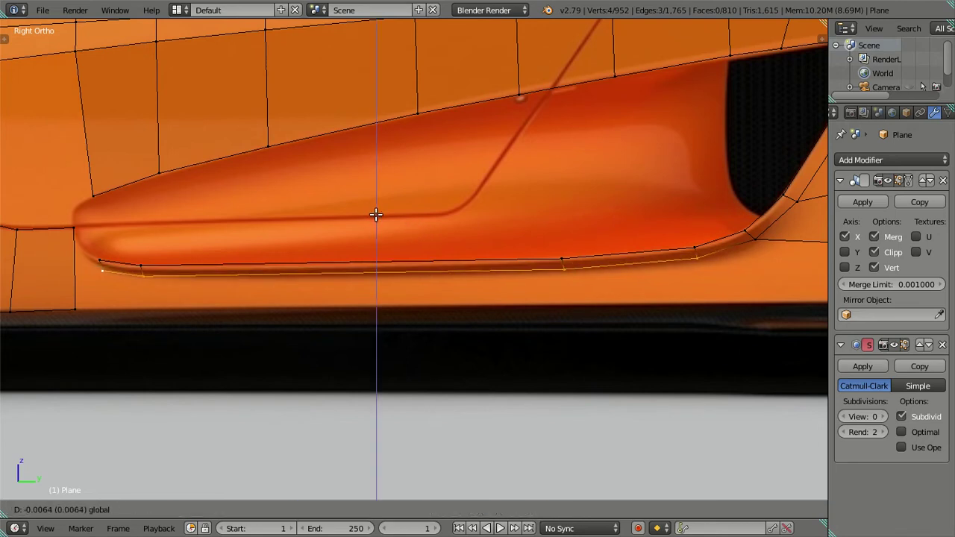
pyautogui.moveTo(424, 265); pyautogui.dragTo(422, 264)
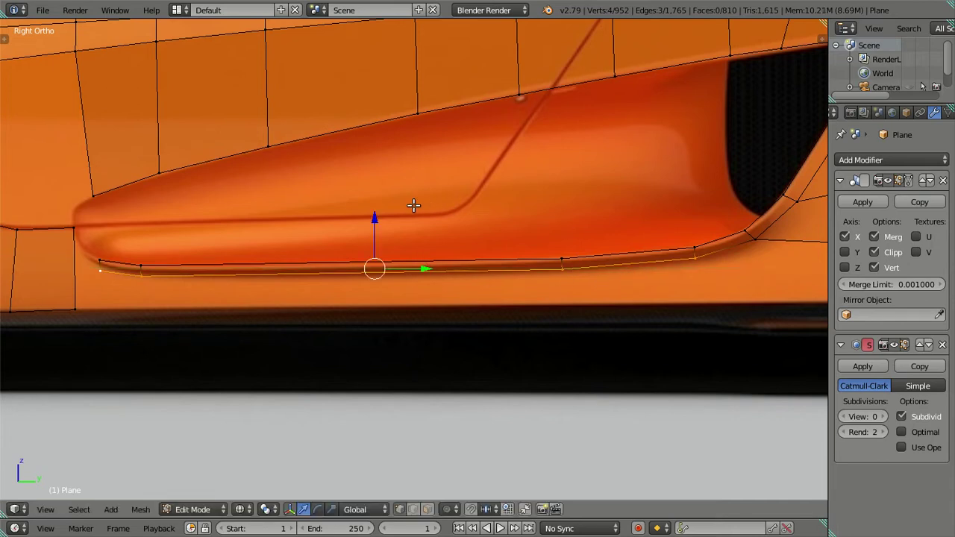
pyautogui.keyDown('shift'); pyautogui.moveTo(599, 298); pyautogui.dragTo(365, 279, button='middle'); pyautogui.keyUp('shift')
pyautogui.press('a')
pyautogui.scroll(-2, 294, 250)
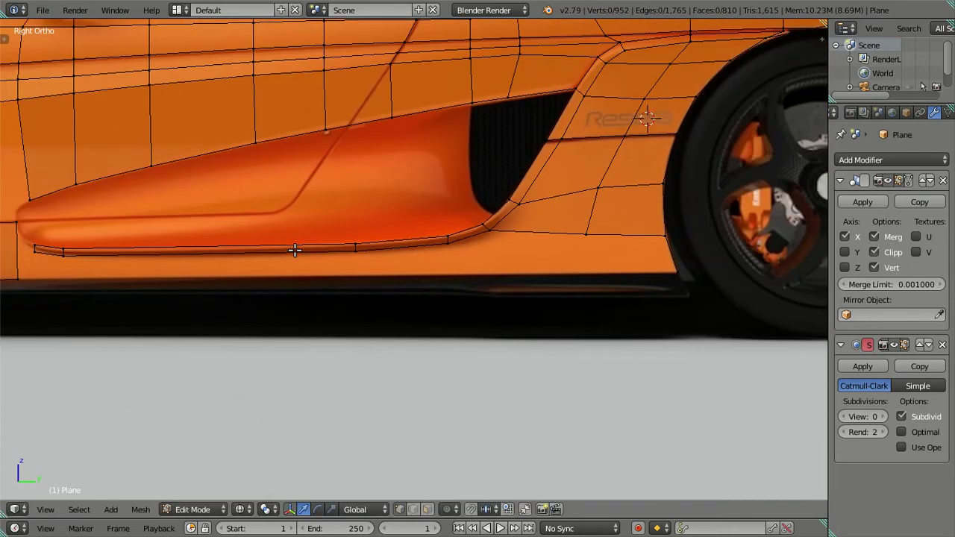
pyautogui.scroll(1, 377, 272)
pyautogui.scroll(1, 572, 272)
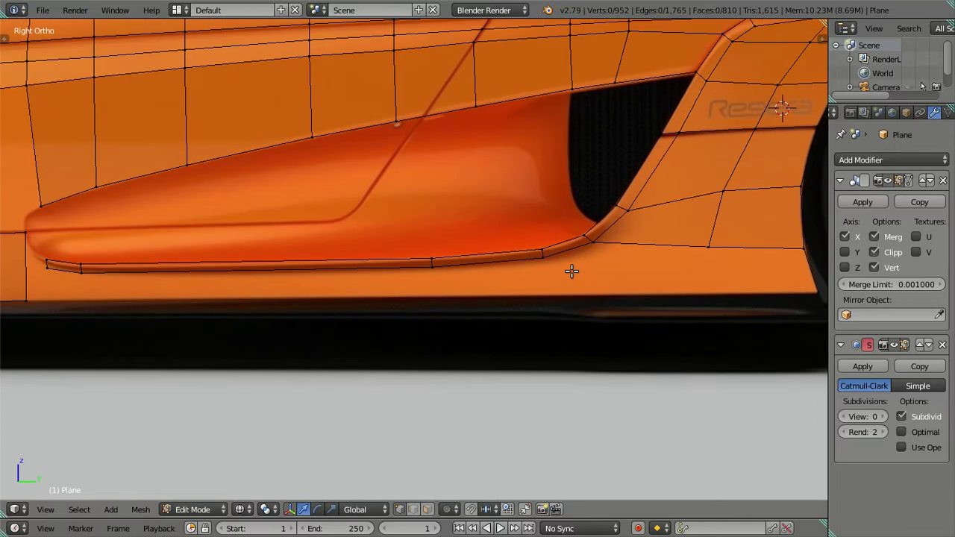
pyautogui.keyDown('ctrl'); pyautogui.scroll(-1, 373, 257); pyautogui.keyUp('ctrl')
pyautogui.keyDown('ctrl'); pyautogui.scroll(-1, 299, 269); pyautogui.keyUp('ctrl')
pyautogui.keyDown('ctrl'); pyautogui.scroll(-2, 261, 280); pyautogui.keyUp('ctrl')
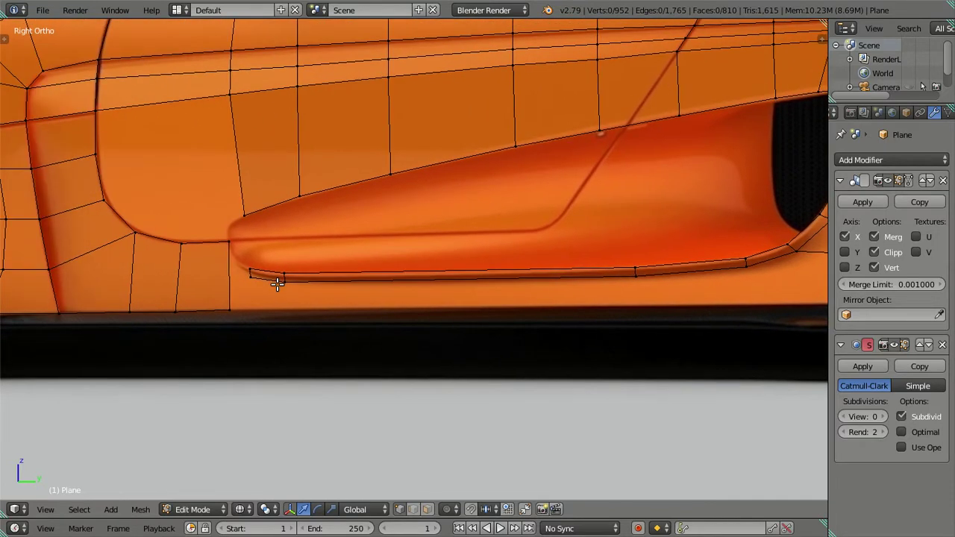
pyautogui.scroll(1, 268, 283)
pyautogui.keyDown('ctrl'); pyautogui.scroll(-1, 336, 276); pyautogui.keyUp('ctrl')
pyautogui.scroll(1, 394, 277)
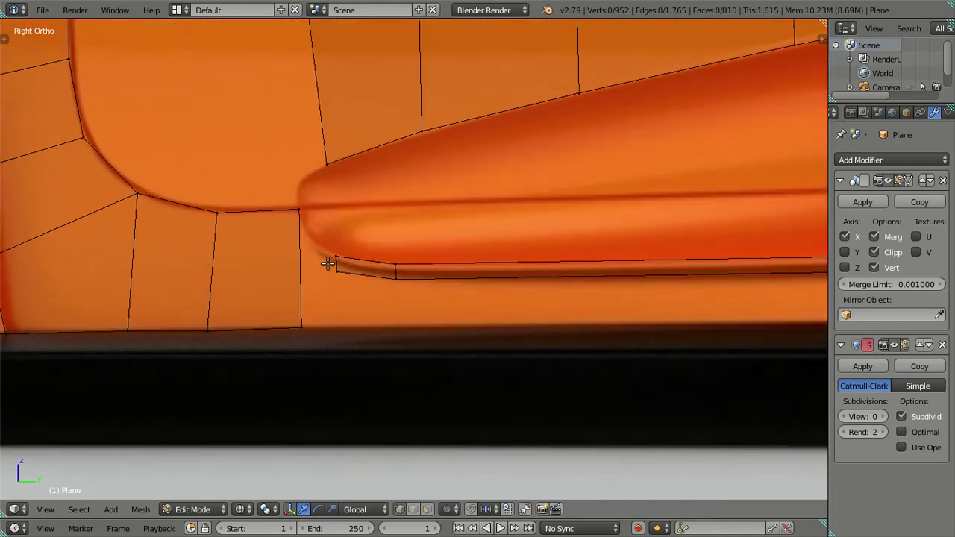
pyautogui.scroll(-1, 327, 264)
pyautogui.keyDown('shift'); pyautogui.moveTo(312, 279); pyautogui.dragTo(344, 285, button='middle'); pyautogui.keyUp('shift')
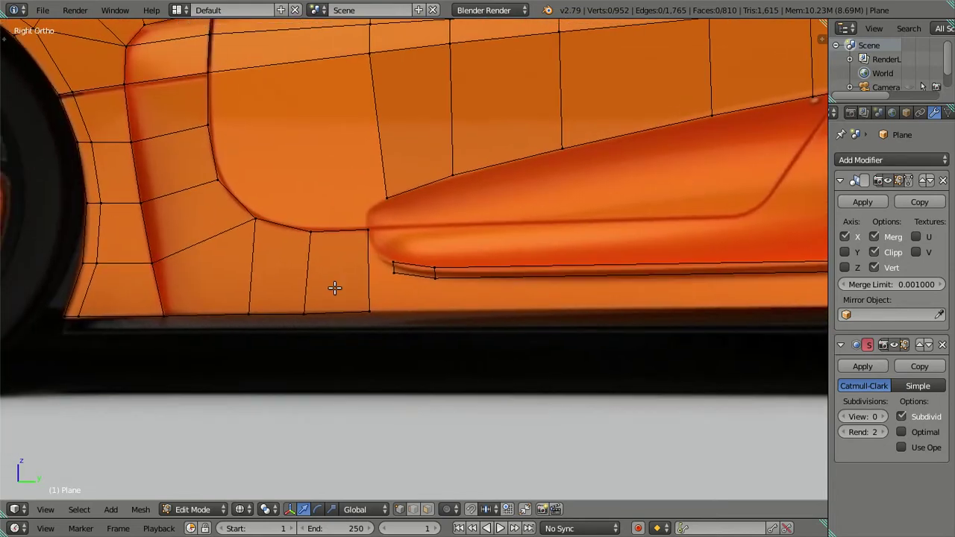
pyautogui.scroll(1, 335, 288)
pyautogui.keyDown('shift'); pyautogui.moveTo(226, 277); pyautogui.dragTo(258, 278, button='middle'); pyautogui.keyUp('shift')
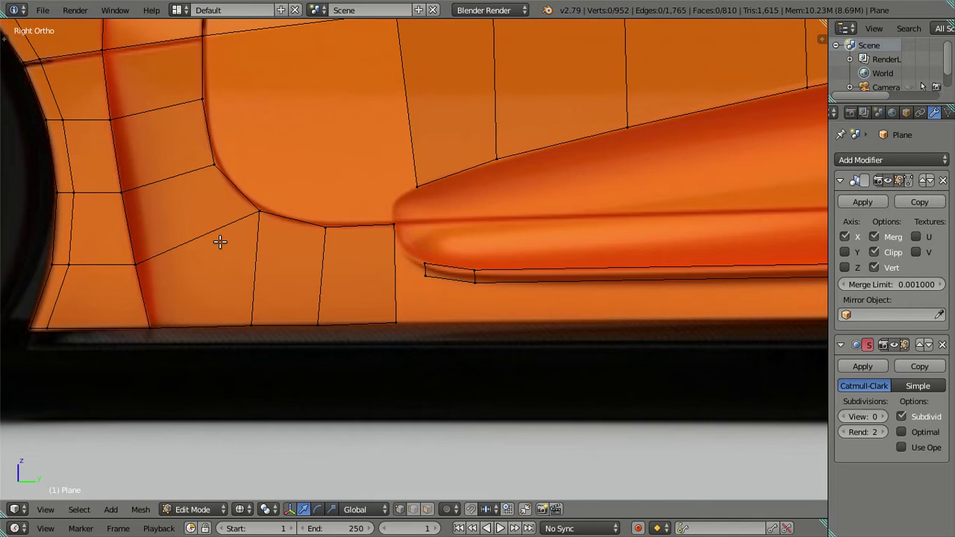
pyautogui.hotkey('ctrl', 'e')
pyautogui.press('Escape')
pyautogui.hotkey('ctrl', 'r')
pyautogui.press('Escape')
pyautogui.scroll(-1, 249, 272)
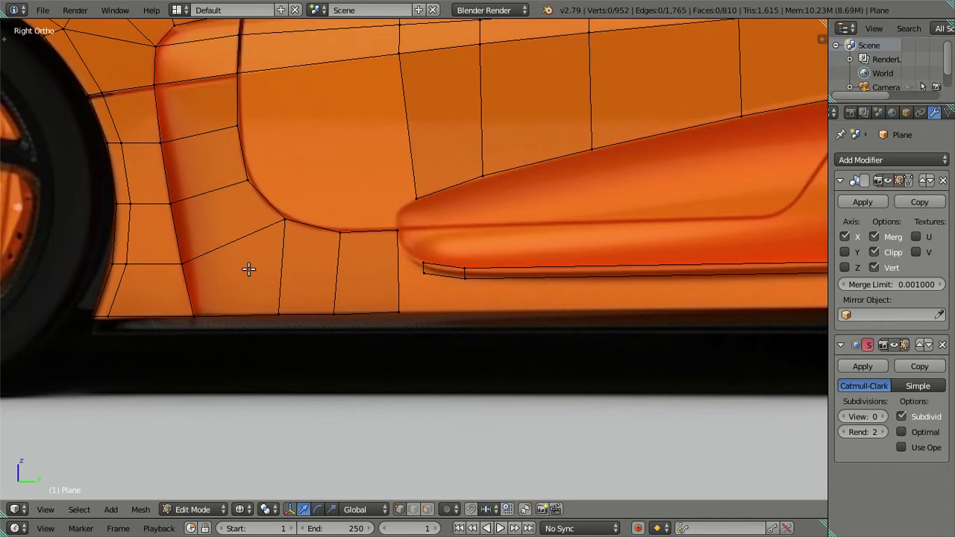
pyautogui.scroll(1, 252, 267)
pyautogui.scroll(1, 253, 270)
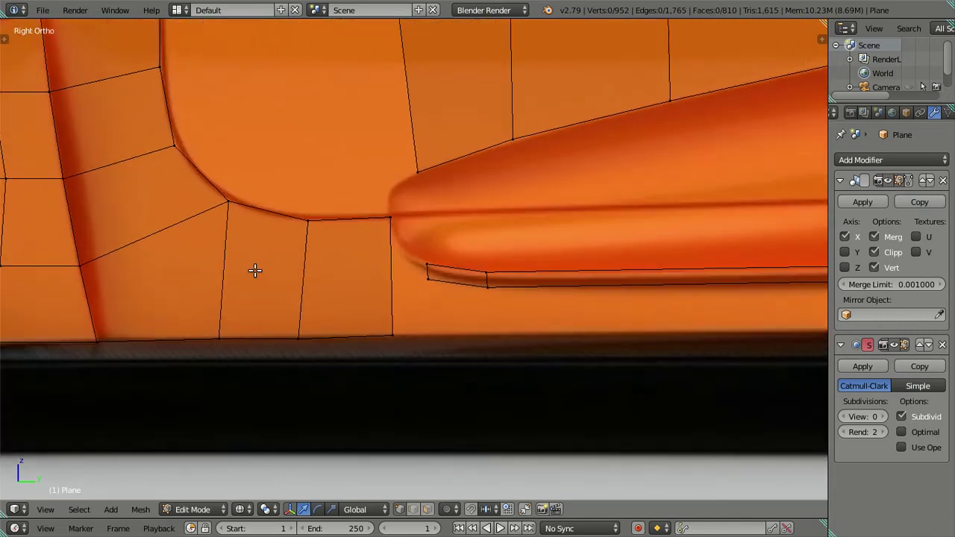
pyautogui.scroll(1, 268, 280)
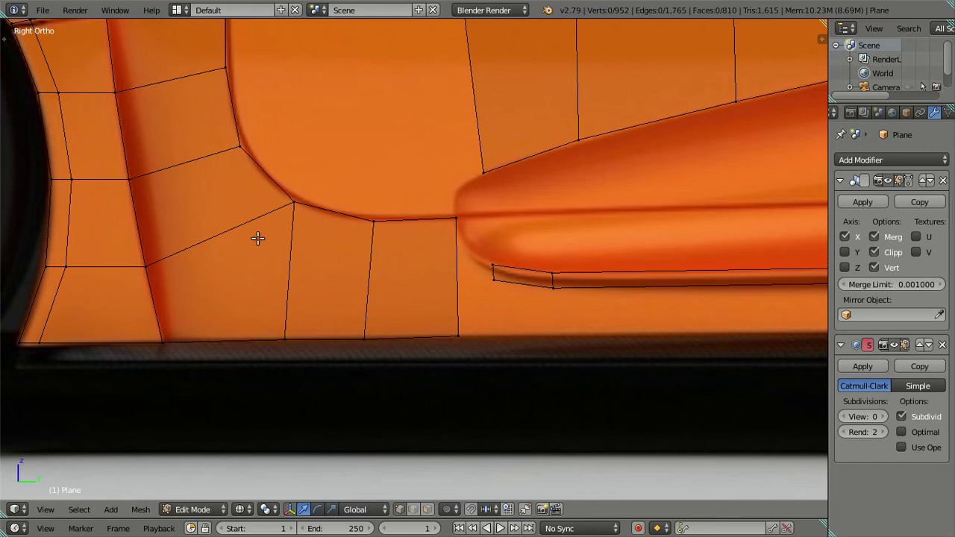
pyautogui.scroll(-1, 358, 277)
pyautogui.keyDown('ctrl'); pyautogui.scroll(1, 348, 294); pyautogui.keyUp('ctrl')
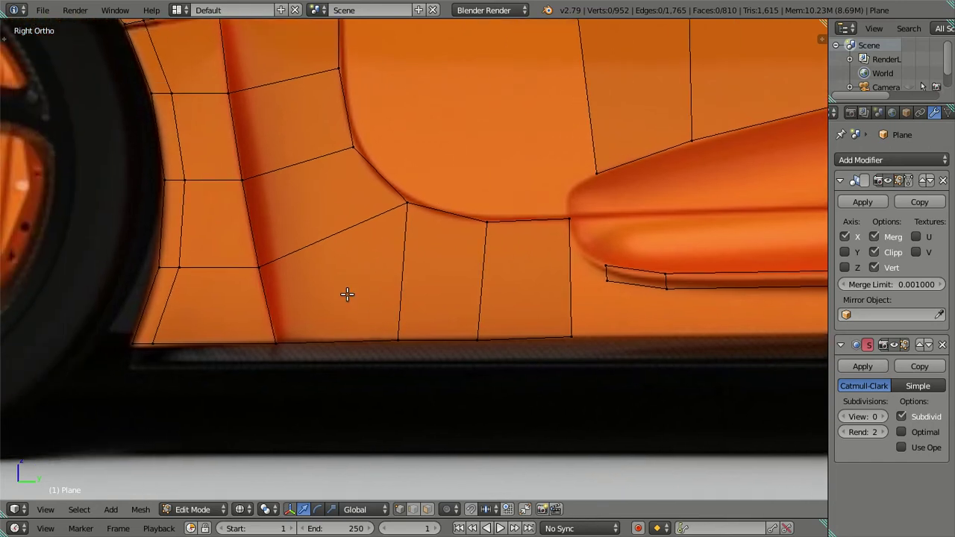
pyautogui.scroll(1, 354, 320)
pyautogui.moveTo(353, 321)
pyautogui.mouseDown(button='middle')
pyautogui.moveTo(331, 332)
pyautogui.moveTo(326, 323)
pyautogui.mouseUp(button='middle')
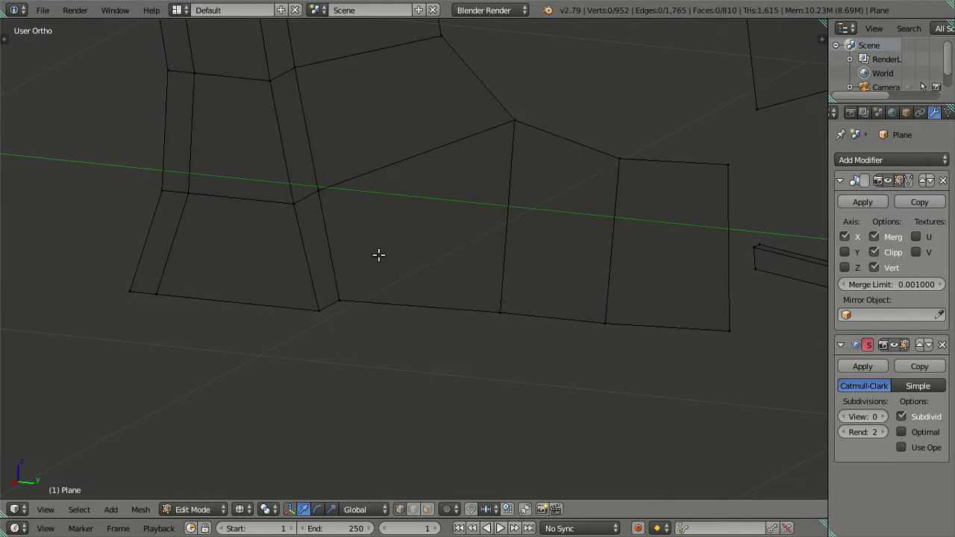
# Inspect the front panel faces from several angles, trying then cancelling a loop cut.
pyautogui.scroll(-2, 381, 194)
pyautogui.moveTo(381, 194)
pyautogui.mouseDown(button='middle')
pyautogui.moveTo(412, 209)
pyautogui.moveTo(332, 292)
pyautogui.mouseUp(button='middle')
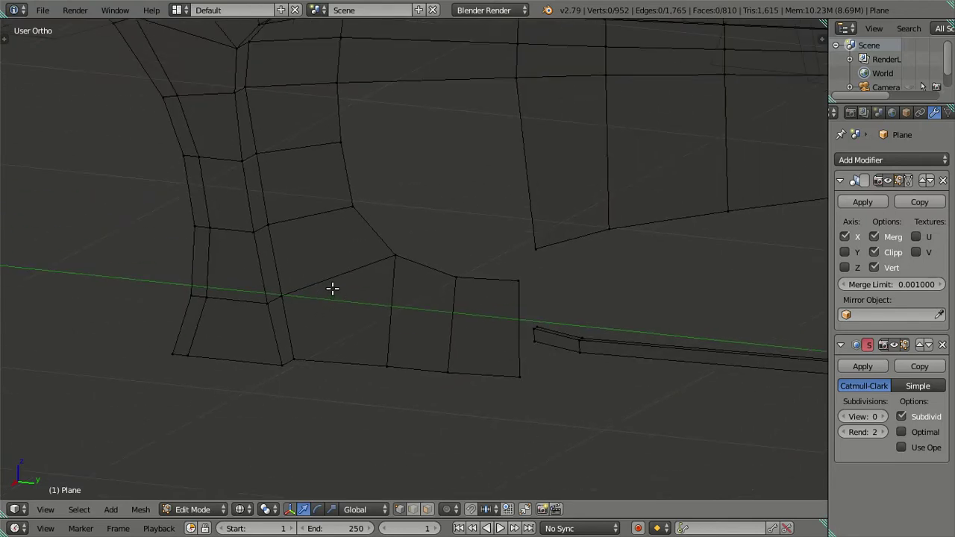
pyautogui.keyDown('shift'); pyautogui.moveTo(333, 288); pyautogui.dragTo(316, 309, button='middle'); pyautogui.keyUp('shift')
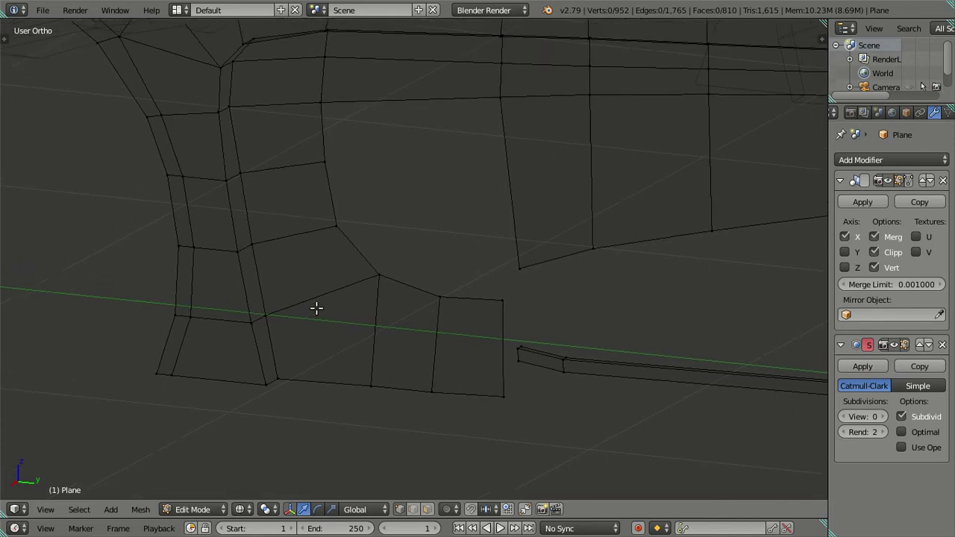
pyautogui.hotkey('ctrl', 'r')
pyautogui.press('Escape')
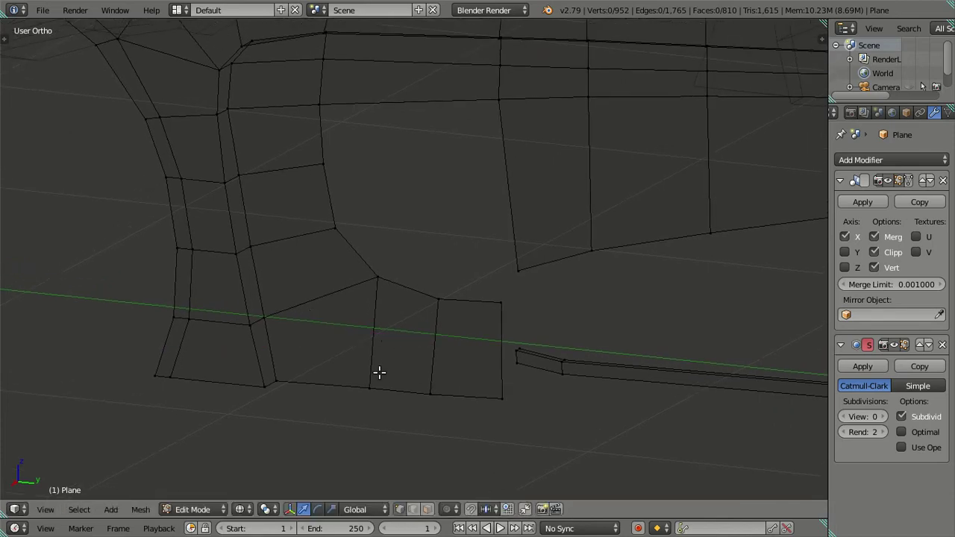
pyautogui.moveTo(406, 324)
pyautogui.mouseDown(button='middle')
pyautogui.moveTo(375, 345)
pyautogui.moveTo(482, 348)
pyautogui.moveTo(529, 300)
pyautogui.moveTo(540, 325)
pyautogui.mouseUp(button='middle')
pyautogui.press('z')
pyautogui.press('KP_3')
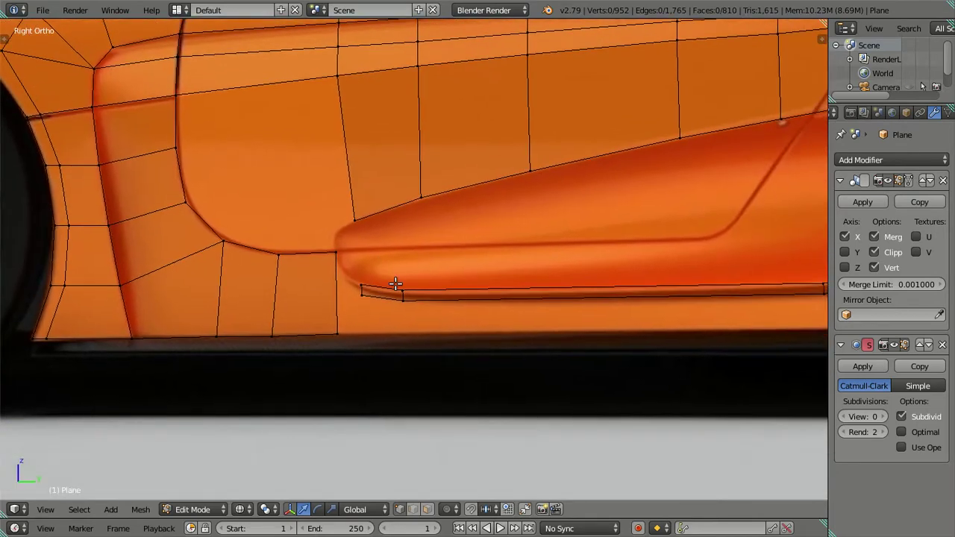
pyautogui.scroll(3, 374, 309)
pyautogui.scroll(-2, 379, 262)
pyautogui.press('z')
pyautogui.moveTo(413, 277)
pyautogui.mouseDown(button='middle')
pyautogui.moveTo(318, 313)
pyautogui.moveTo(315, 345)
pyautogui.moveTo(390, 377)
pyautogui.moveTo(495, 383)
pyautogui.moveTo(543, 331)
pyautogui.moveTo(555, 292)
pyautogui.moveTo(555, 281)
pyautogui.moveTo(518, 296)
pyautogui.moveTo(503, 365)
pyautogui.moveTo(486, 373)
pyautogui.moveTo(321, 320)
pyautogui.moveTo(296, 354)
pyautogui.moveTo(390, 354)
pyautogui.moveTo(411, 312)
pyautogui.mouseUp(button='middle')
# Circle-select six vertices at the front end of the lip strip in wireframe.
pyautogui.press('c')
pyautogui.scroll(-3, 347, 247)
pyautogui.moveTo(341, 247); pyautogui.dragTo(406, 245)
pyautogui.press('Escape')
pyautogui.moveTo(405, 245)
pyautogui.mouseDown(button='middle')
pyautogui.moveTo(750, 284)
pyautogui.moveTo(361, 374)
pyautogui.mouseUp(button='middle')
pyautogui.moveTo(415, 347)
pyautogui.mouseDown(button='middle')
pyautogui.moveTo(465, 351)
pyautogui.moveTo(485, 333)
pyautogui.moveTo(206, 288)
pyautogui.moveTo(360, 307)
pyautogui.moveTo(422, 347)
pyautogui.mouseUp(button='middle')
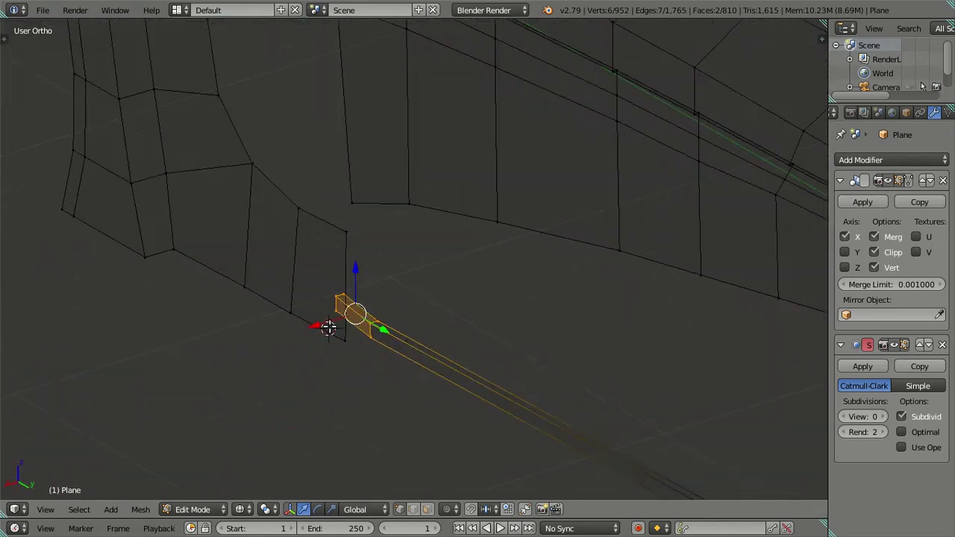
pyautogui.moveTo(340, 326)
pyautogui.mouseDown(button='middle')
pyautogui.moveTo(469, 331)
pyautogui.moveTo(431, 339)
pyautogui.moveTo(445, 335)
pyautogui.moveTo(411, 224)
pyautogui.moveTo(452, 269)
pyautogui.moveTo(468, 337)
pyautogui.moveTo(590, 412)
pyautogui.moveTo(473, 346)
pyautogui.moveTo(639, 292)
pyautogui.moveTo(571, 348)
pyautogui.mouseUp(button='middle')
# Shift the strip's front end about 0.05 along X, then deselect and return to solid shading.
pyautogui.moveTo(589, 302); pyautogui.dragTo(564, 282)
pyautogui.click(564, 283)
pyautogui.moveTo(564, 283)
pyautogui.mouseDown(button='middle')
pyautogui.moveTo(625, 348)
pyautogui.moveTo(576, 299)
pyautogui.moveTo(684, 217)
pyautogui.moveTo(52, 295)
pyautogui.moveTo(4, 315)
pyautogui.moveTo(226, 321)
pyautogui.moveTo(445, 401)
pyautogui.moveTo(377, 320)
pyautogui.moveTo(220, 311)
pyautogui.moveTo(254, 299)
pyautogui.mouseUp(button='middle')
pyautogui.scroll(1, 258, 297)
pyautogui.scroll(2, 302, 299)
pyautogui.scroll(2, 306, 283)
pyautogui.scroll(2, 261, 239)
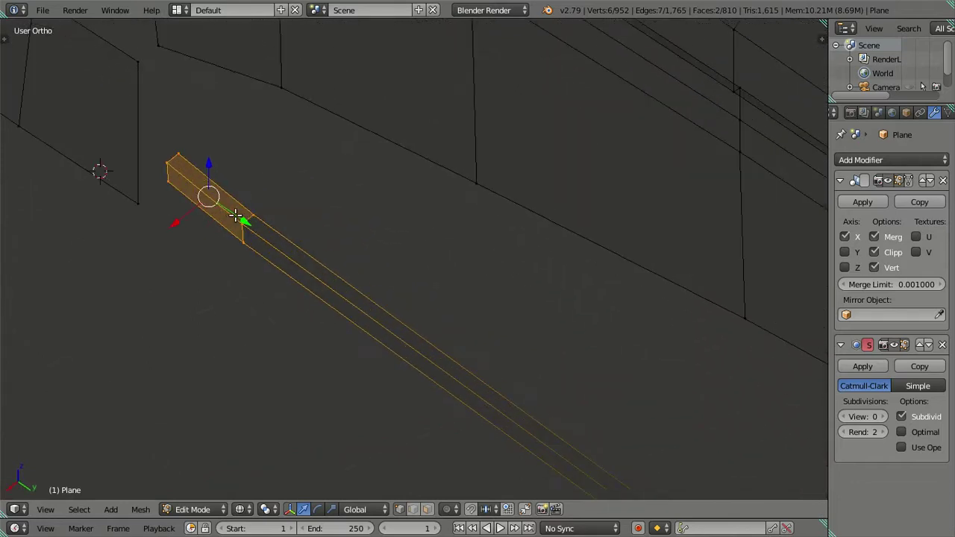
pyautogui.moveTo(172, 150)
pyautogui.mouseDown(button='middle')
pyautogui.moveTo(247, 190)
pyautogui.moveTo(290, 234)
pyautogui.moveTo(277, 246)
pyautogui.moveTo(394, 273)
pyautogui.mouseUp(button='middle')
pyautogui.moveTo(365, 288)
pyautogui.mouseDown(button='middle')
pyautogui.moveTo(311, 311)
pyautogui.moveTo(462, 303)
pyautogui.moveTo(606, 373)
pyautogui.moveTo(486, 350)
pyautogui.moveTo(383, 364)
pyautogui.mouseUp(button='middle')
pyautogui.press('a')
pyautogui.press('z')
# In Right Ortho view, extrude the sill edge vertices straight down along Z into a new strip.
pyautogui.keyDown('shift'); pyautogui.moveTo(663, 314); pyautogui.dragTo(354, 313, button='middle'); pyautogui.keyUp('shift')
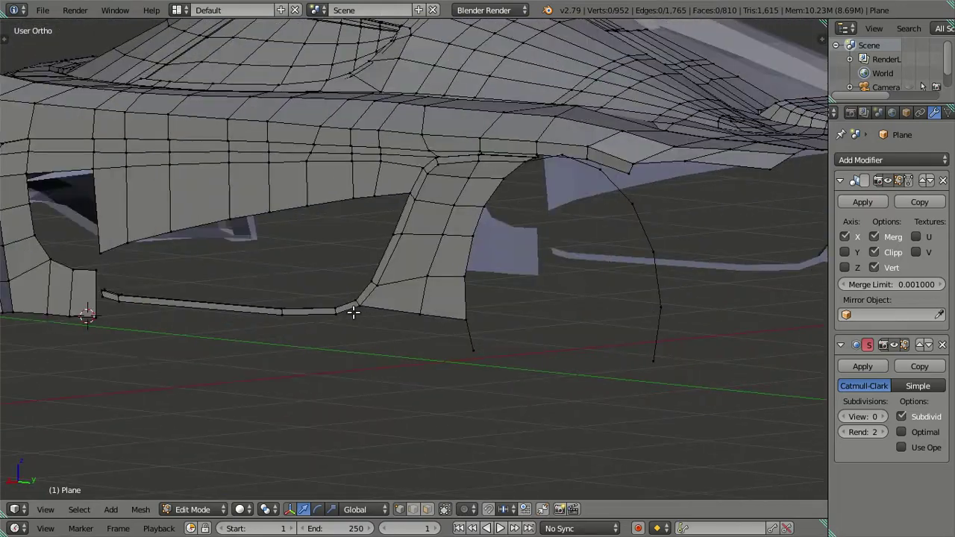
pyautogui.press('KP_3')
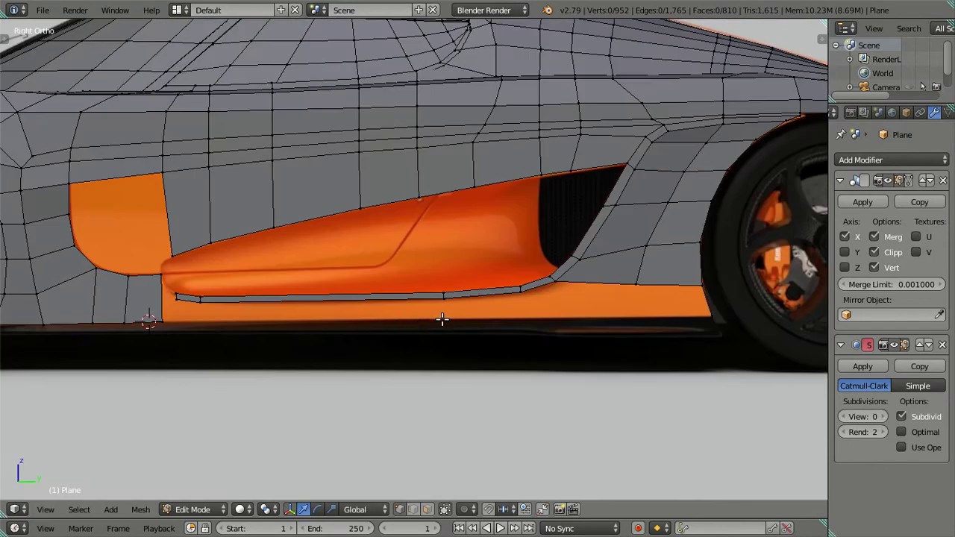
pyautogui.scroll(2, 443, 320)
pyautogui.rightClick(73, 319)
pyautogui.keyDown('ctrl'); pyautogui.rightClick(566, 322); pyautogui.keyUp('ctrl')
pyautogui.press('z')
pyautogui.press('e')
pyautogui.rightClick(370, 345)
pyautogui.press('g')
pyautogui.press('z')
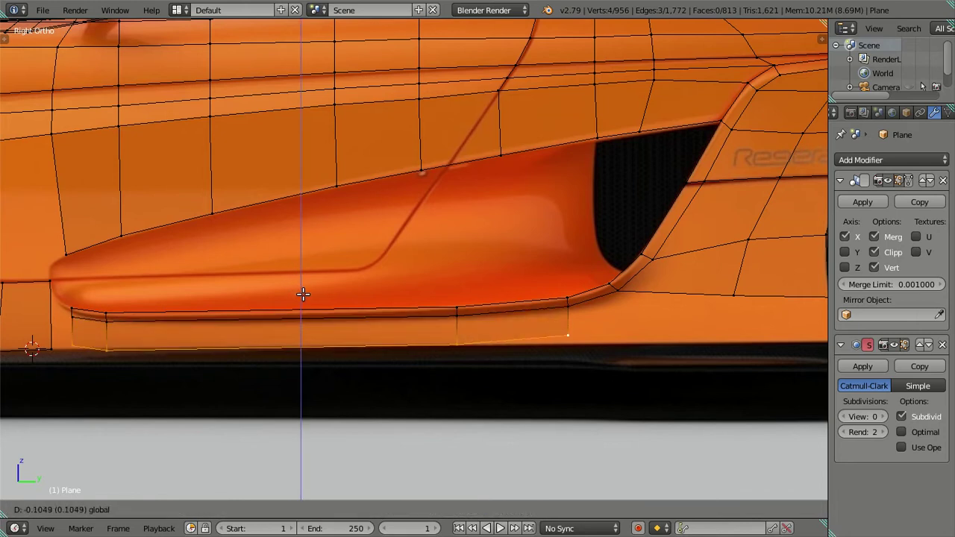
pyautogui.click(302, 294)
# Try lowering two sill vertices vertically, cancel both moves, and deselect everything.
pyautogui.scroll(-1, 298, 294)
pyautogui.scroll(1, 338, 370)
pyautogui.scroll(2, 338, 370)
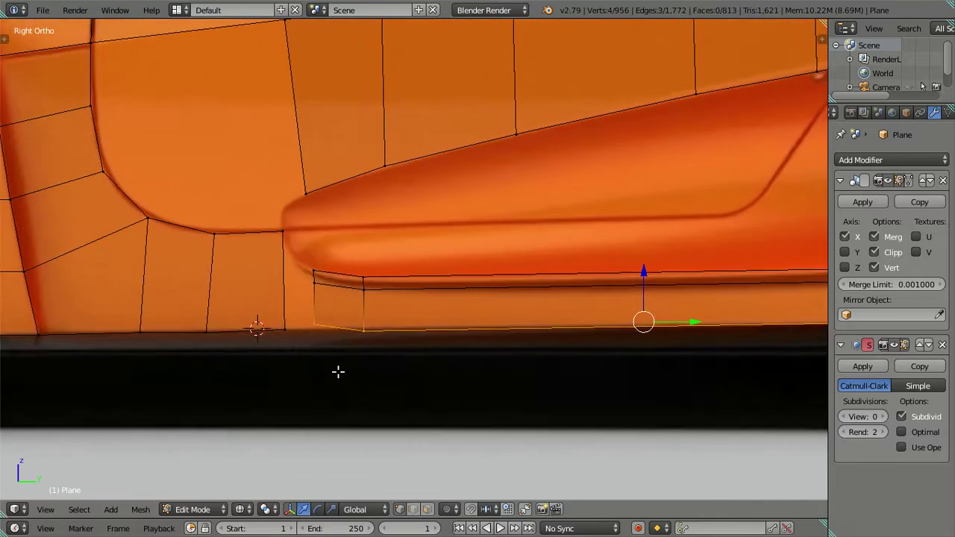
pyautogui.scroll(2, 339, 371)
pyautogui.rightClick(341, 362)
pyautogui.press('g')
pyautogui.press('z')
pyautogui.rightClick(348, 309)
pyautogui.rightClick(250, 347)
pyautogui.press('g')
pyautogui.press('z')
pyautogui.rightClick(274, 310)
pyautogui.press('a')
pyautogui.scroll(-3, 709, 373)
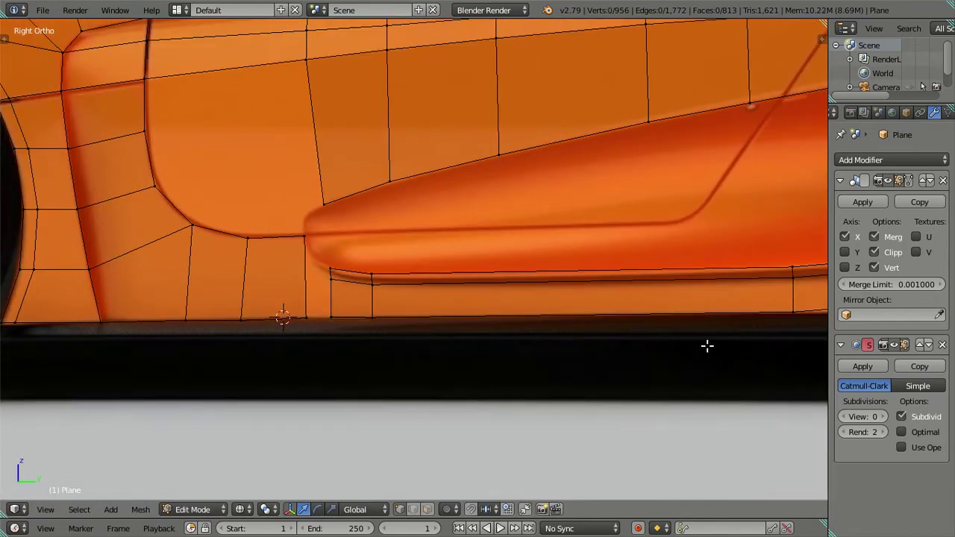
pyautogui.scroll(-3, 707, 345)
pyautogui.keyDown('shift'); pyautogui.moveTo(651, 335); pyautogui.dragTo(438, 346, button='middle'); pyautogui.keyUp('shift')
pyautogui.scroll(3, 479, 324)
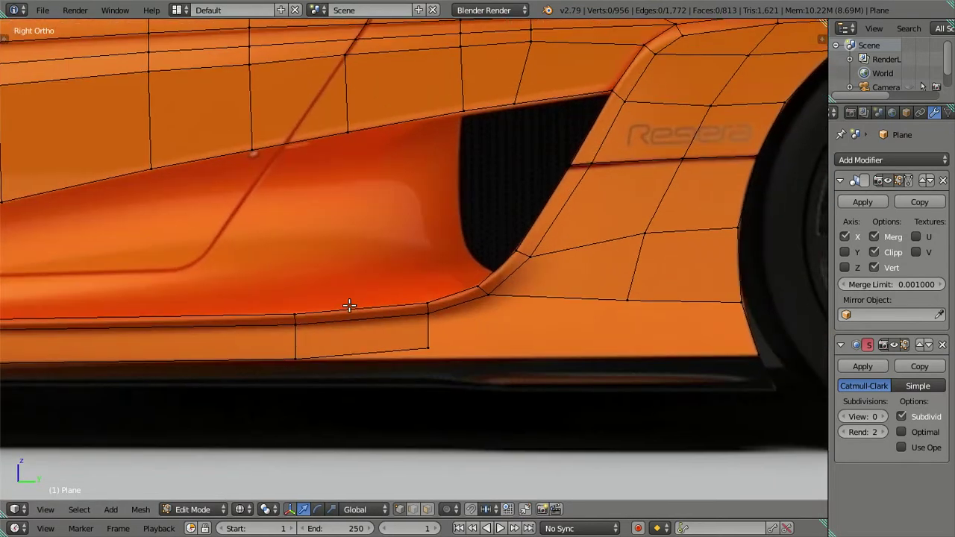
# Move the sill vertex under the scoop down, then back toward the rear.
pyautogui.keyDown('shift'); pyautogui.moveTo(349, 306); pyautogui.dragTo(293, 296, button='middle'); pyautogui.keyUp('shift')
pyautogui.rightClick(362, 328)
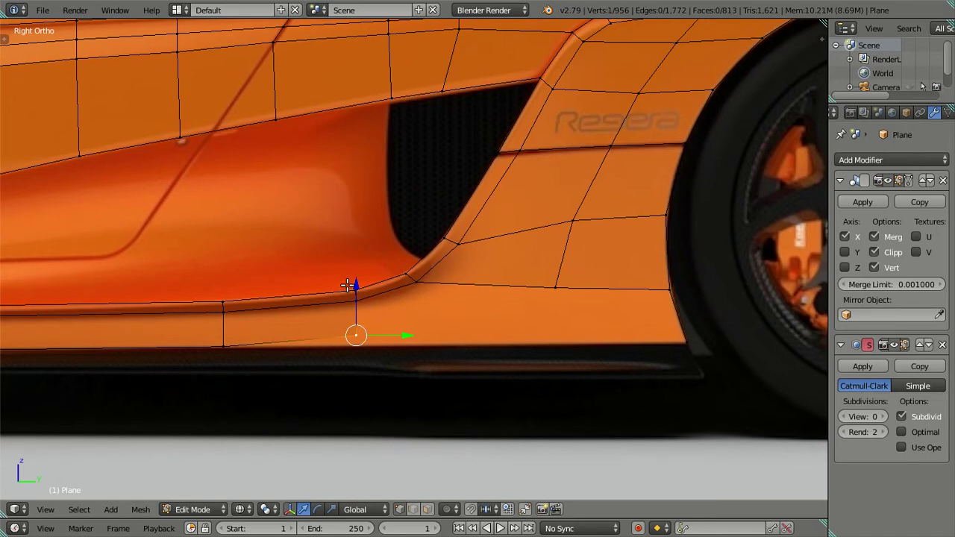
pyautogui.press('g')
pyautogui.press('z')
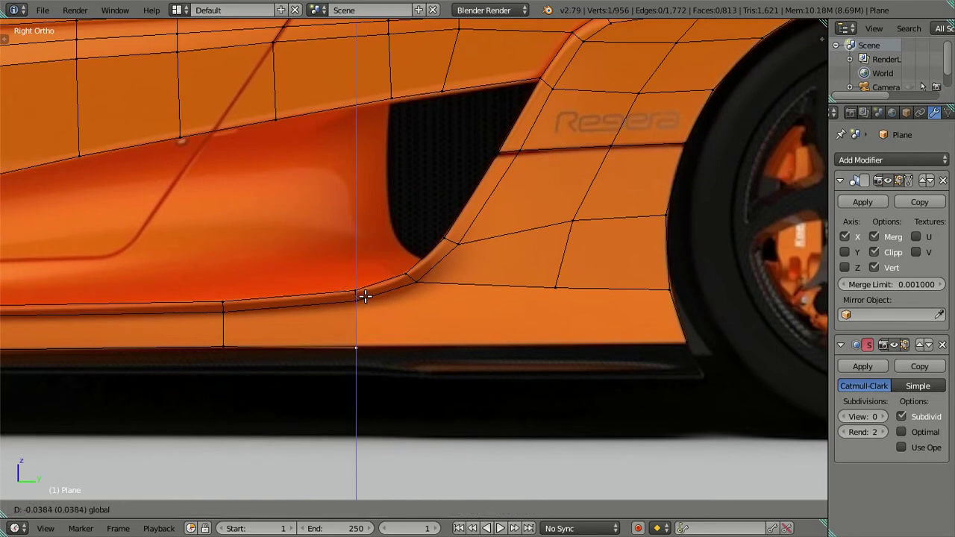
pyautogui.click(364, 298)
pyautogui.press('g')
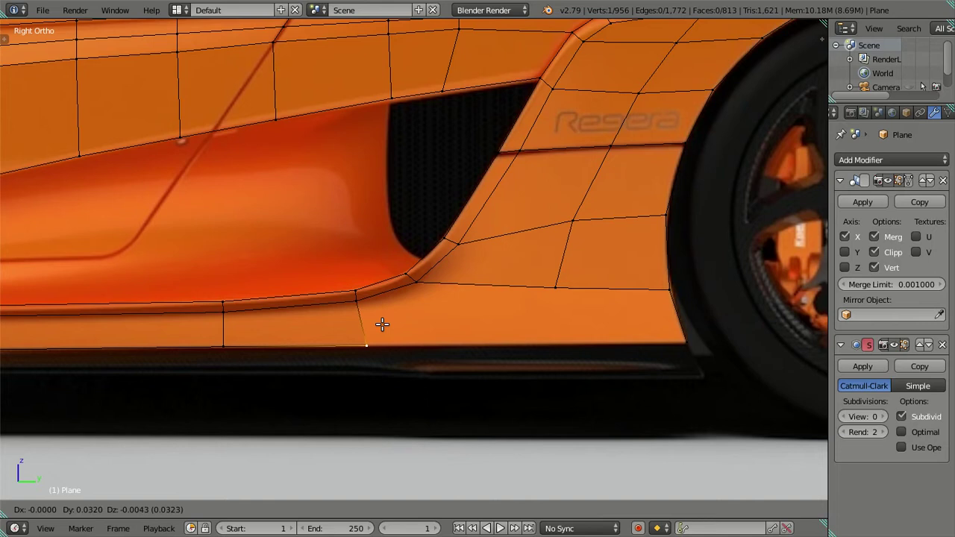
pyautogui.click(382, 324)
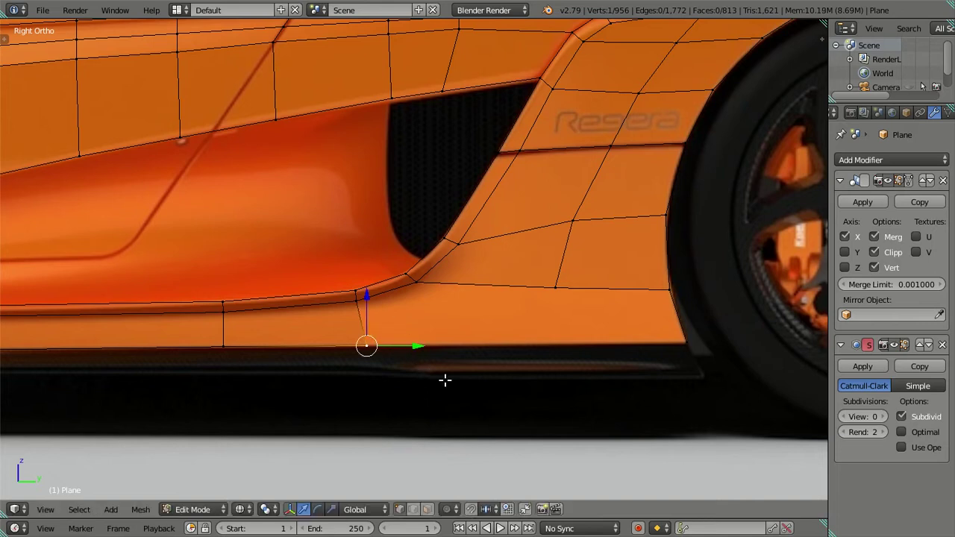
pyautogui.scroll(1, 445, 381)
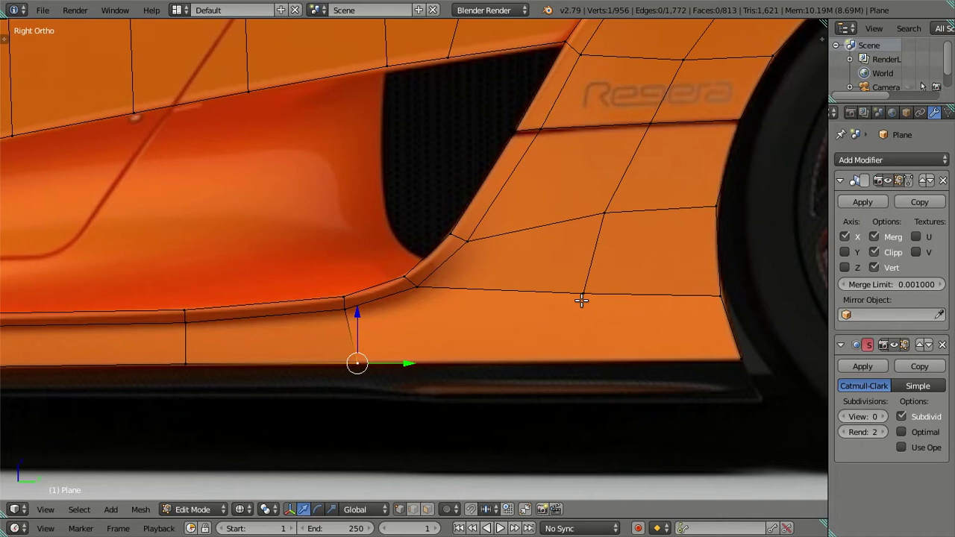
# Extrude a new vertex down from the panel vertex near the wheel and fill a quad face there.
pyautogui.rightClick(581, 300)
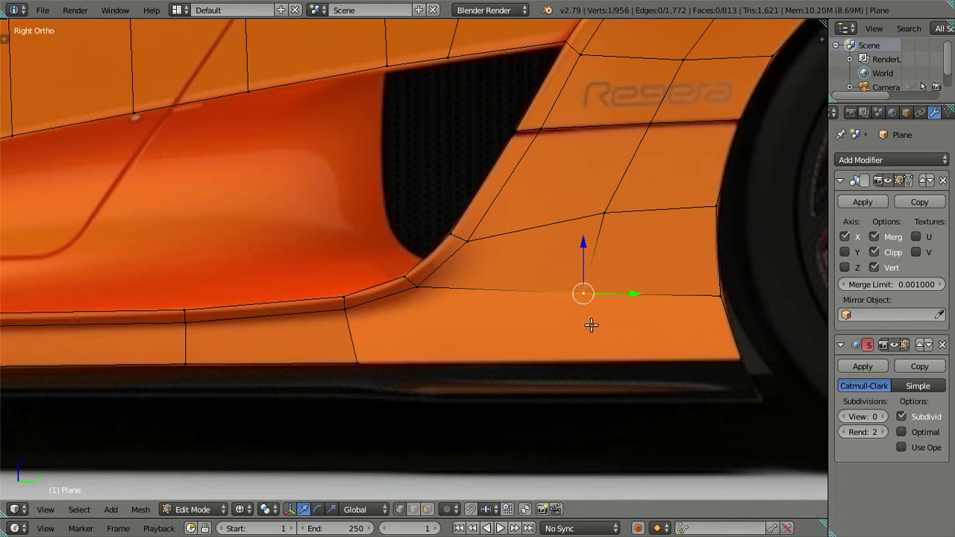
pyautogui.press('e')
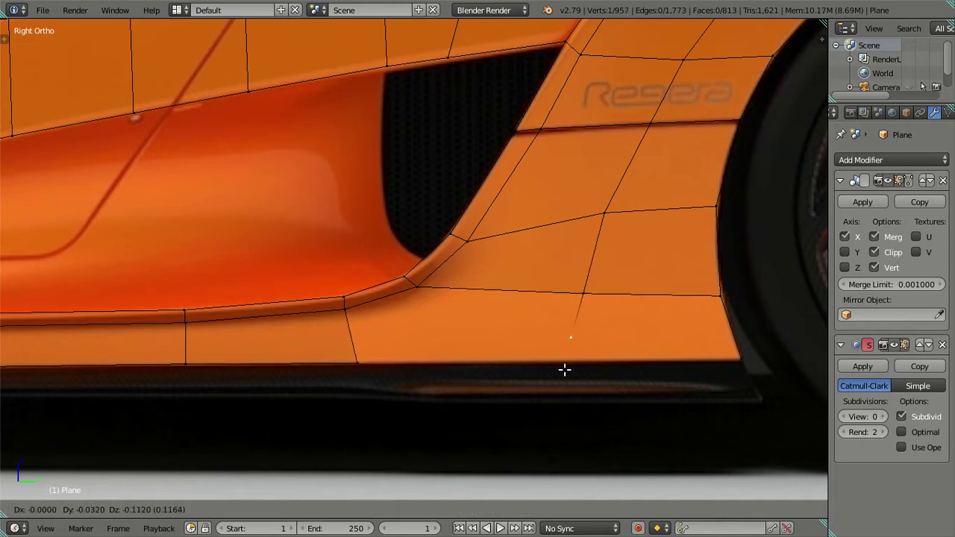
pyautogui.rightClick(567, 380)
pyautogui.press('g')
pyautogui.press('z')
pyautogui.click(647, 366)
pyautogui.press('g')
pyautogui.press('z')
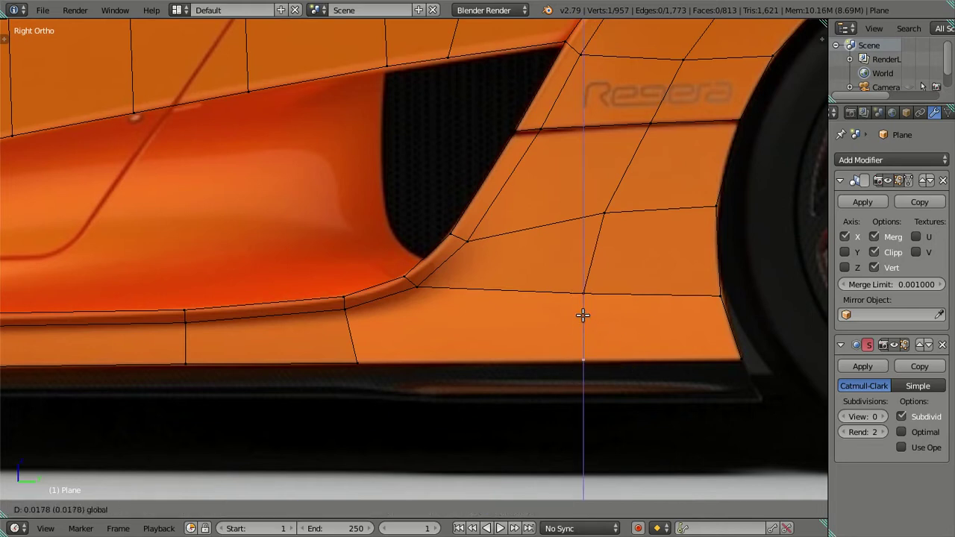
pyautogui.click(590, 319)
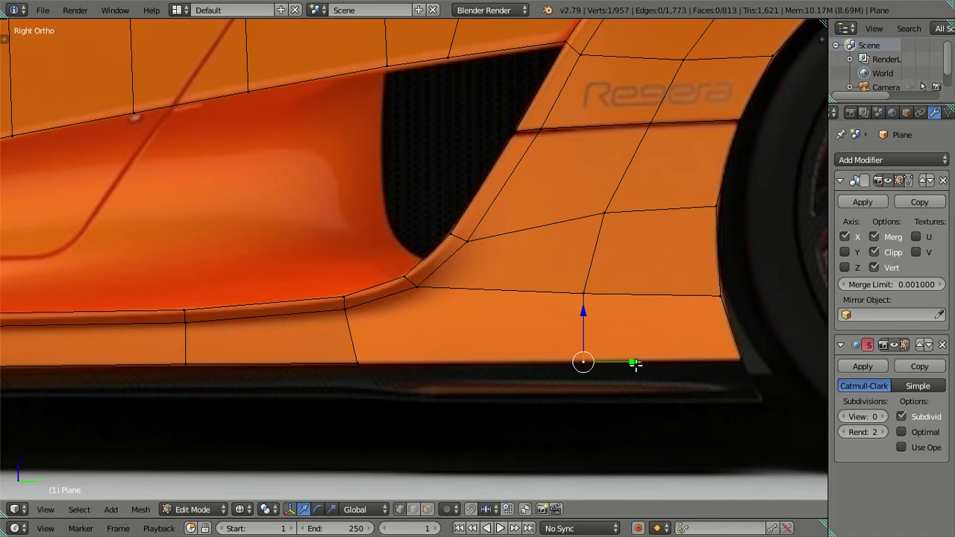
pyautogui.moveTo(635, 364); pyautogui.dragTo(611, 356)
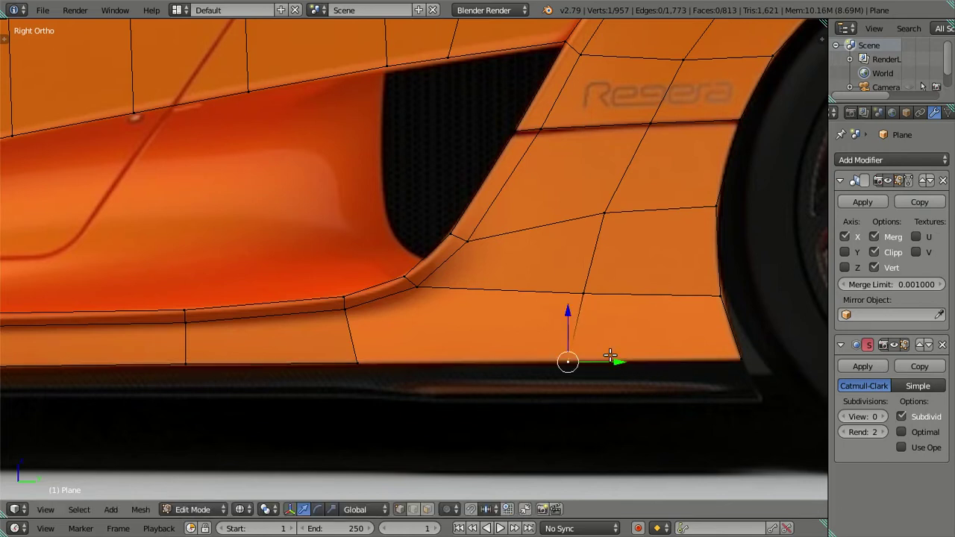
pyautogui.keyDown('shift'); pyautogui.click(740, 362); pyautogui.keyUp('shift')
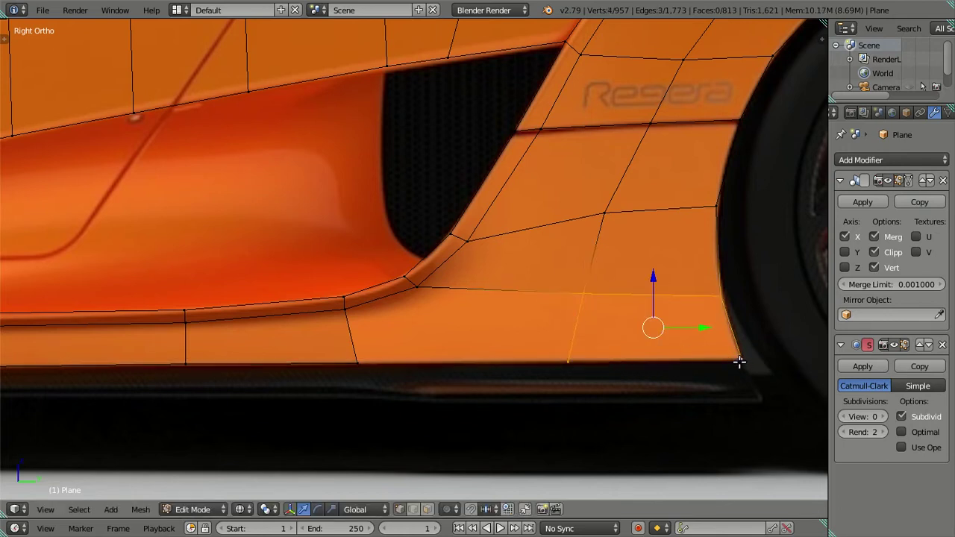
pyautogui.press('f')
pyautogui.press('a')
# Extrude a vertex from the scoop's lower corner to the sill and fill the two remaining gaps.
pyautogui.keyDown('shift'); pyautogui.moveTo(458, 323); pyautogui.dragTo(498, 302, button='middle'); pyautogui.keyUp('shift')
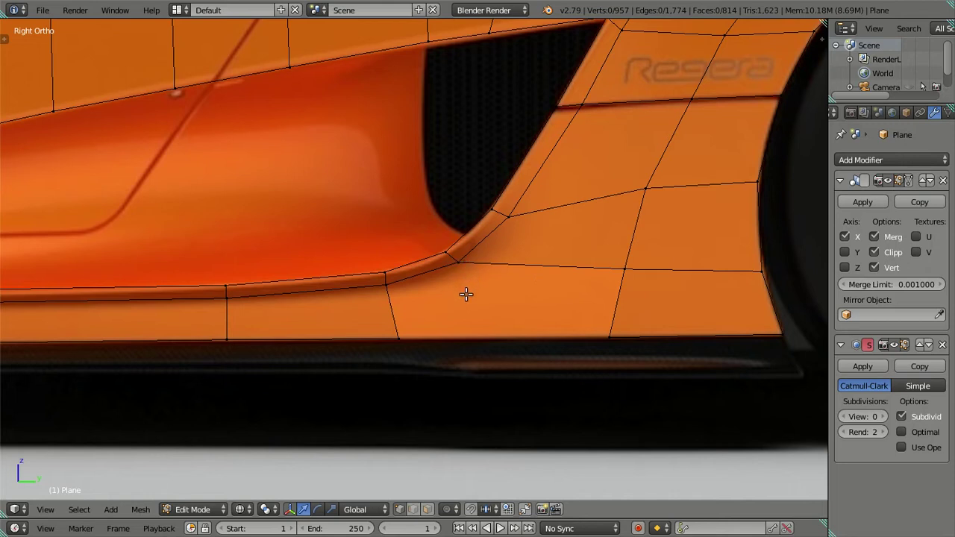
pyautogui.rightClick(459, 262)
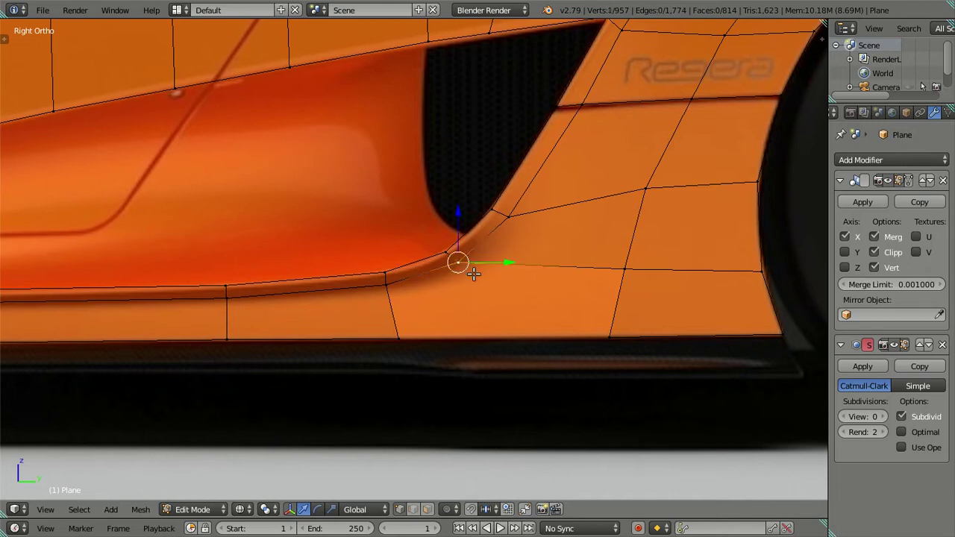
pyautogui.press('e')
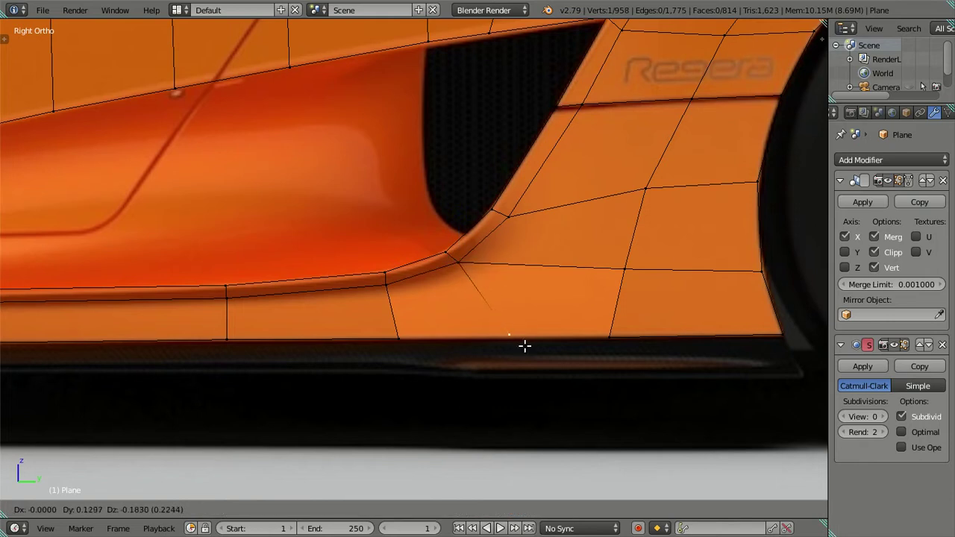
pyautogui.click(525, 348)
pyautogui.rightClick(399, 339)
pyautogui.keyDown('ctrl'); pyautogui.rightClick(510, 338); pyautogui.keyUp('ctrl')
pyautogui.press('f')
pyautogui.rightClick(509, 331)
pyautogui.rightClick(594, 329)
pyautogui.press('f')
pyautogui.press('a')
pyautogui.hotkey('alt', 'z')
pyautogui.moveTo(450, 271); pyautogui.dragTo(544, 291, button='middle')
pyautogui.scroll(-5, 510, 292)
# Preview loop cuts across the sill and the side strut, cancelling both.
pyautogui.hotkey('ctrl', 'r')
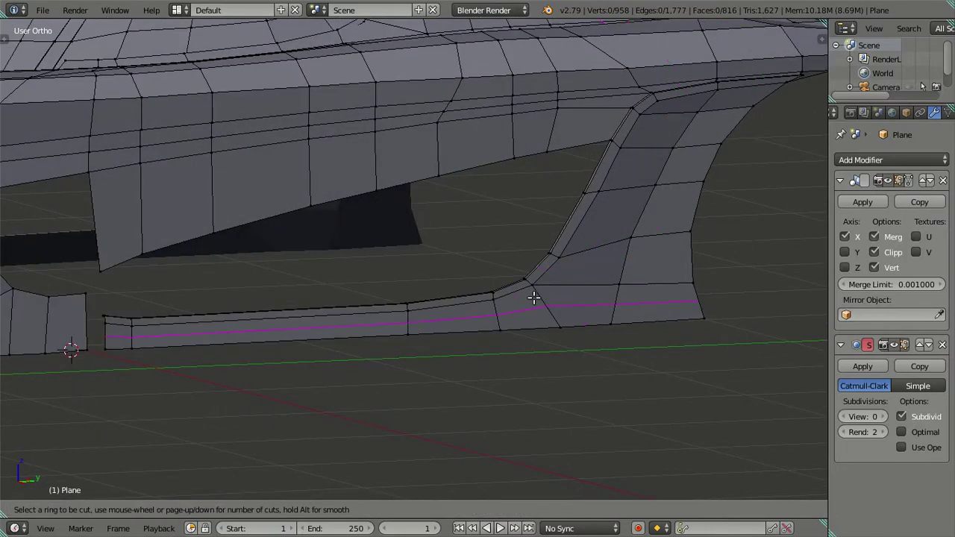
pyautogui.press('Escape')
pyautogui.scroll(-3, 552, 192)
pyautogui.moveTo(552, 191)
pyautogui.mouseDown(button='middle')
pyautogui.moveTo(514, 224)
pyautogui.moveTo(483, 301)
pyautogui.mouseUp(button='middle')
pyautogui.scroll(2, 484, 301)
pyautogui.hotkey('ctrl', 'r')
pyautogui.press('Escape')
pyautogui.scroll(-2, 542, 338)
pyautogui.scroll(2, 526, 304)
pyautogui.scroll(-2, 527, 304)
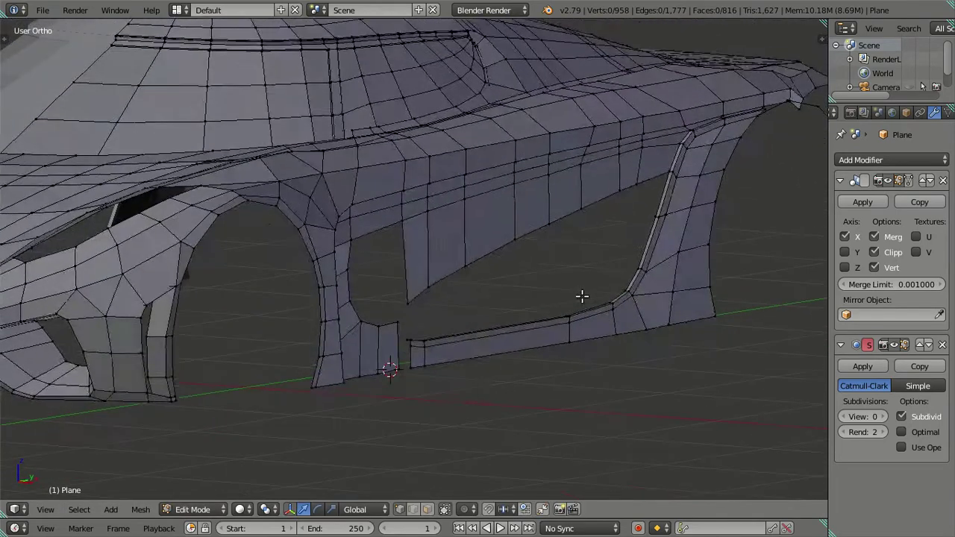
# Return to Object Mode and orbit around the car to inspect the smoothed body.
pyautogui.press('Tab')
pyautogui.scroll(3, 522, 347)
pyautogui.moveTo(522, 348)
pyautogui.mouseDown(button='middle')
pyautogui.moveTo(445, 275)
pyautogui.moveTo(361, 274)
pyautogui.moveTo(343, 304)
pyautogui.moveTo(358, 366)
pyautogui.moveTo(377, 383)
pyautogui.moveTo(482, 199)
pyautogui.moveTo(444, 255)
pyautogui.moveTo(526, 142)
pyautogui.mouseUp(button='middle')
pyautogui.scroll(2, 336, 353)
# Return to the straight side view, re-enter Edit Mode, and zoom in on the side scoop's lower edge.
pyautogui.press('KP_3')
pyautogui.scroll(3, 503, 151)
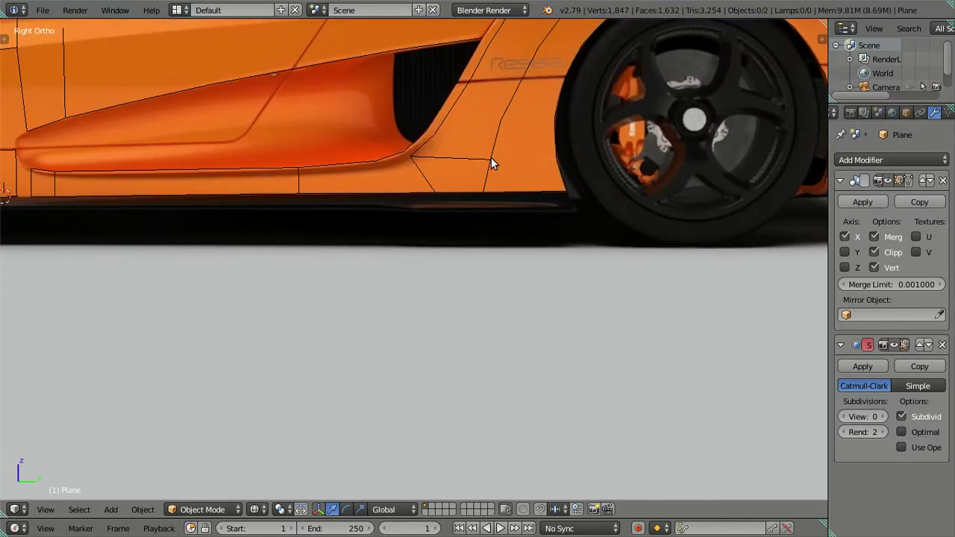
pyautogui.scroll(2, 508, 284)
pyautogui.scroll(2, 492, 293)
pyautogui.scroll(-1, 493, 270)
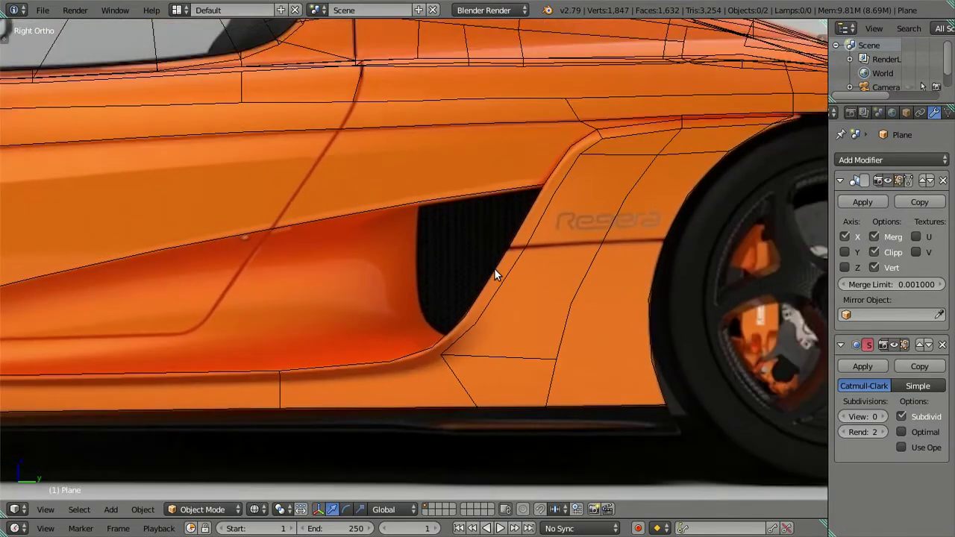
pyautogui.press('Tab')
pyautogui.scroll(1, 507, 263)
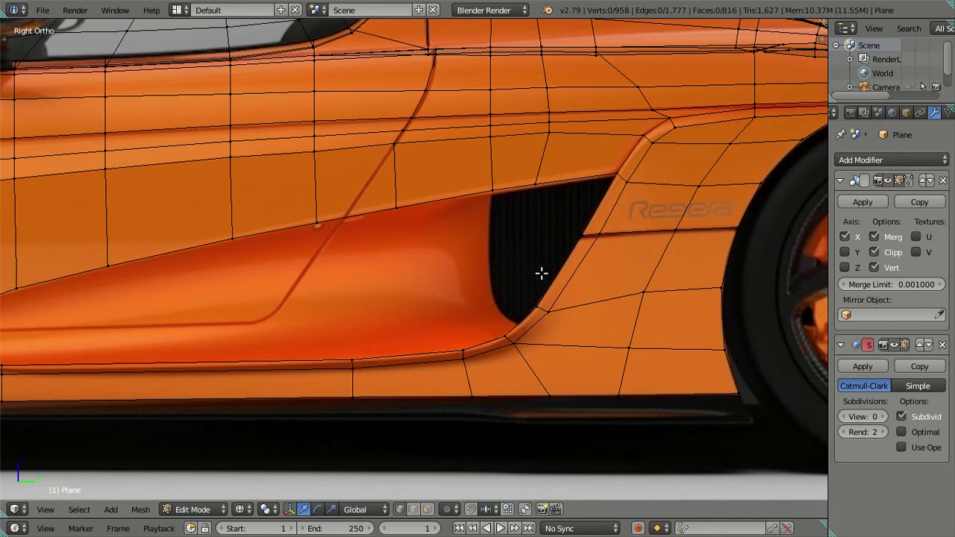
pyautogui.keyDown('ctrl'); pyautogui.scroll(-1, 403, 284); pyautogui.keyUp('ctrl')
pyautogui.keyDown('ctrl'); pyautogui.scroll(-1, 470, 294); pyautogui.keyUp('ctrl')
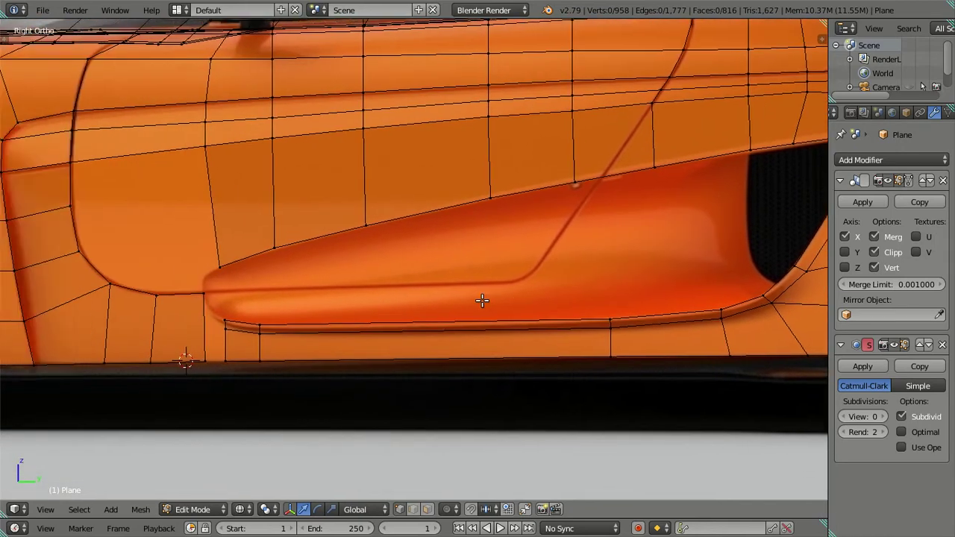
pyautogui.keyDown('ctrl'); pyautogui.scroll(-2, 418, 306); pyautogui.keyUp('ctrl')
pyautogui.scroll(1, 377, 312)
pyautogui.scroll(1, 478, 276)
pyautogui.scroll(1, 448, 287)
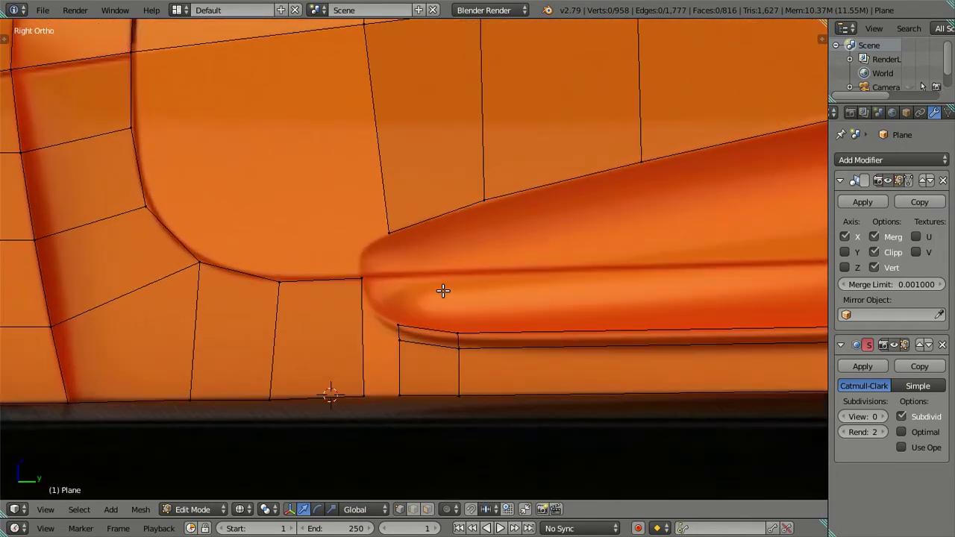
pyautogui.scroll(1, 441, 290)
pyautogui.scroll(-1, 371, 278)
pyautogui.scroll(-1, 371, 279)
pyautogui.scroll(-1, 343, 276)
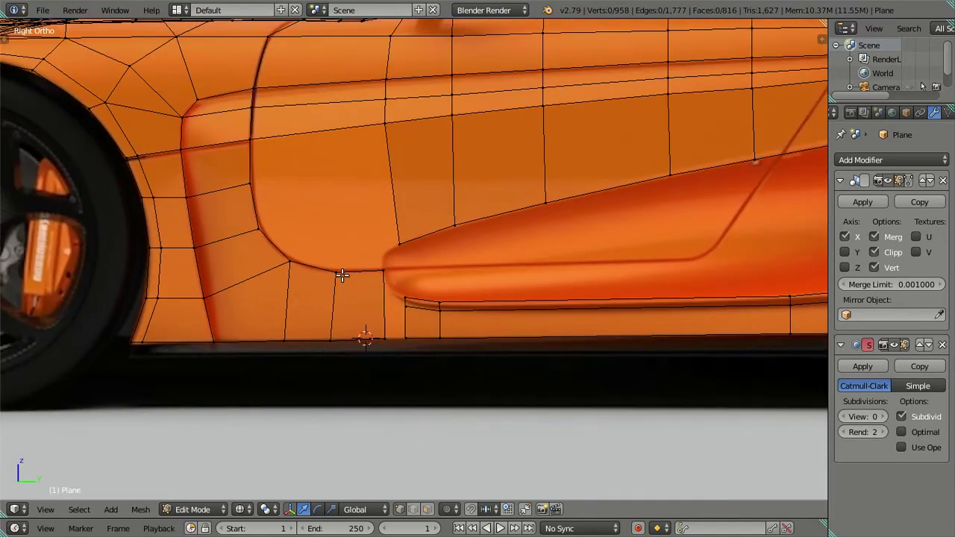
pyautogui.scroll(1, 379, 301)
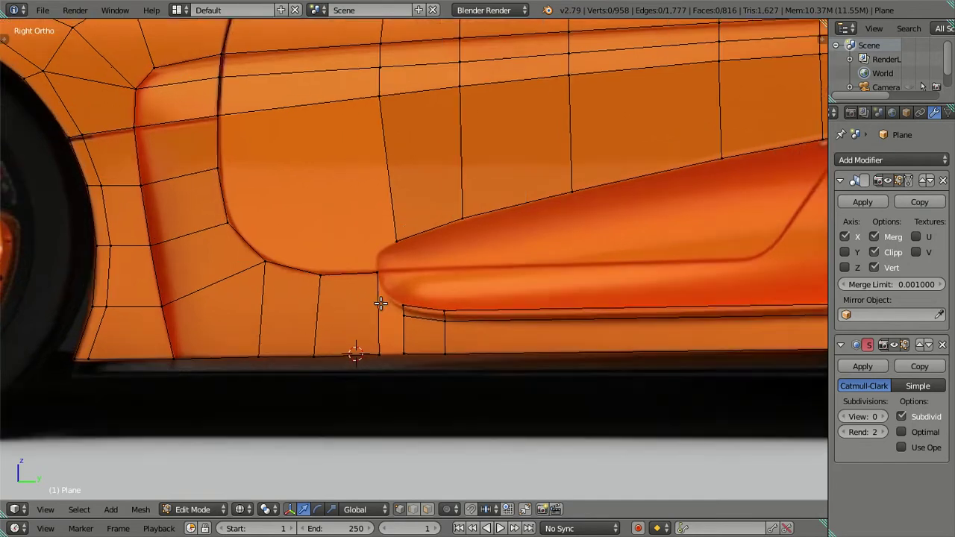
pyautogui.scroll(1, 381, 303)
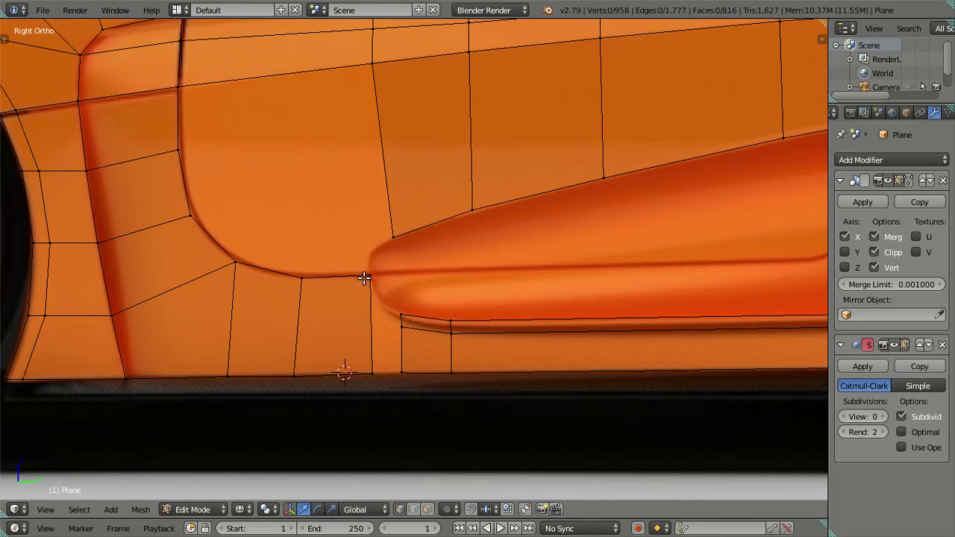
# Slide the vertical edge under the scoop's front corner along Y and extrude a trial strip beside it.
pyautogui.rightClick(364, 279)
pyautogui.keyDown('shift'); pyautogui.rightClick(369, 370); pyautogui.keyUp('shift')
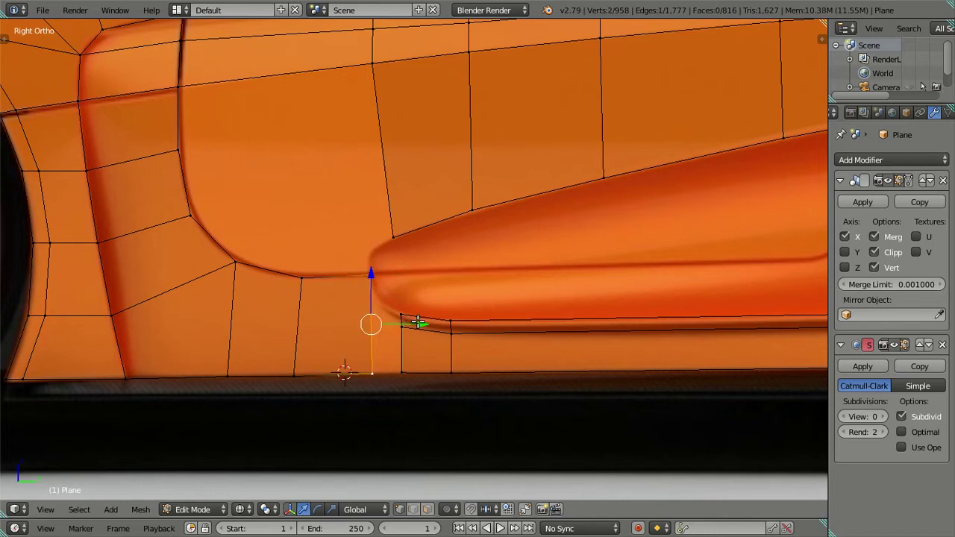
pyautogui.press('g')
pyautogui.press('y')
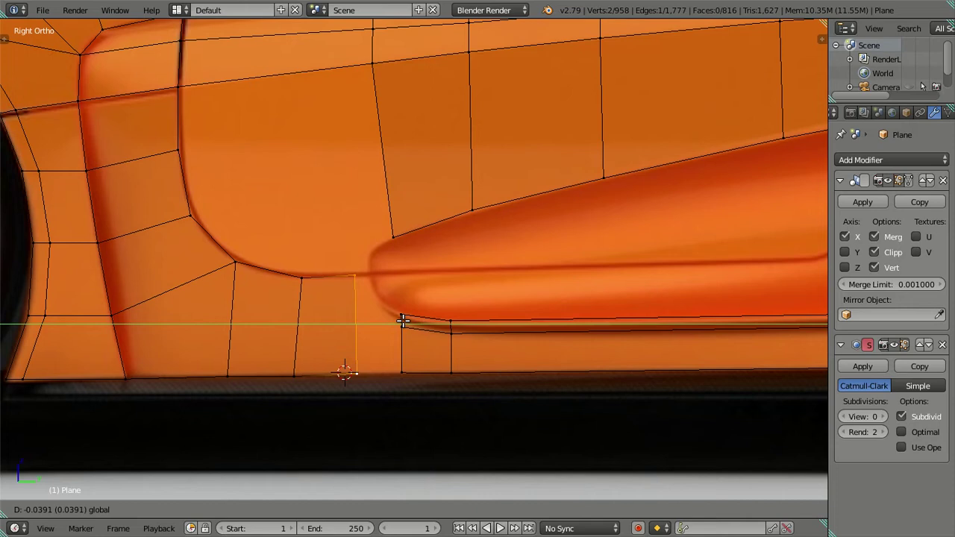
pyautogui.click(403, 320)
pyautogui.scroll(2, 379, 292)
pyautogui.press('e')
pyautogui.rightClick(421, 296)
pyautogui.press('g')
pyautogui.press('y')
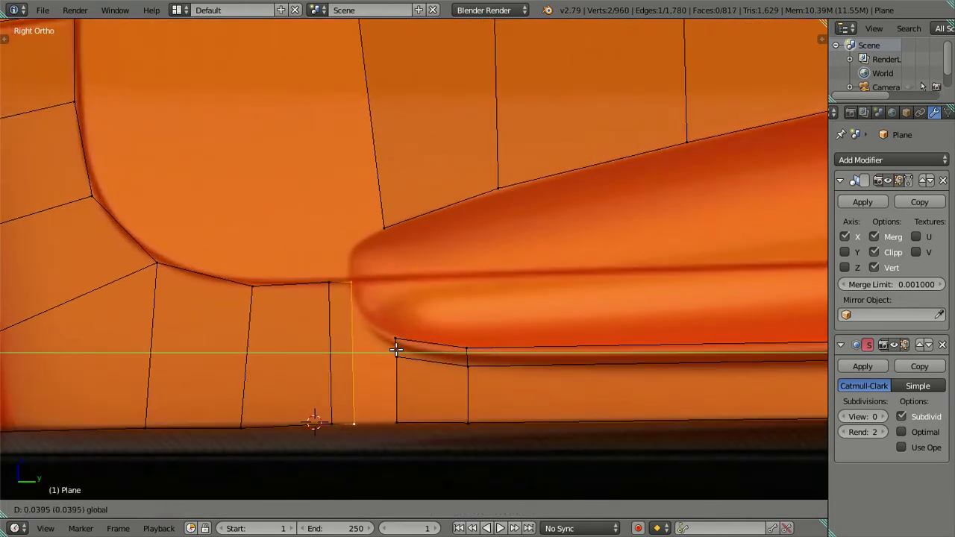
pyautogui.click(396, 349)
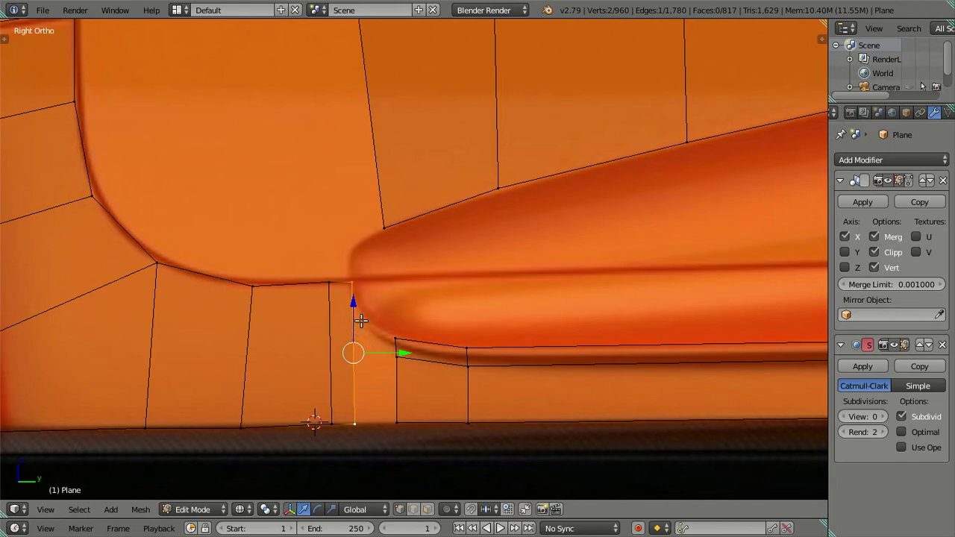
# Remove the extra face strip and slide the remaining edge slightly forward.
pyautogui.click(427, 509)
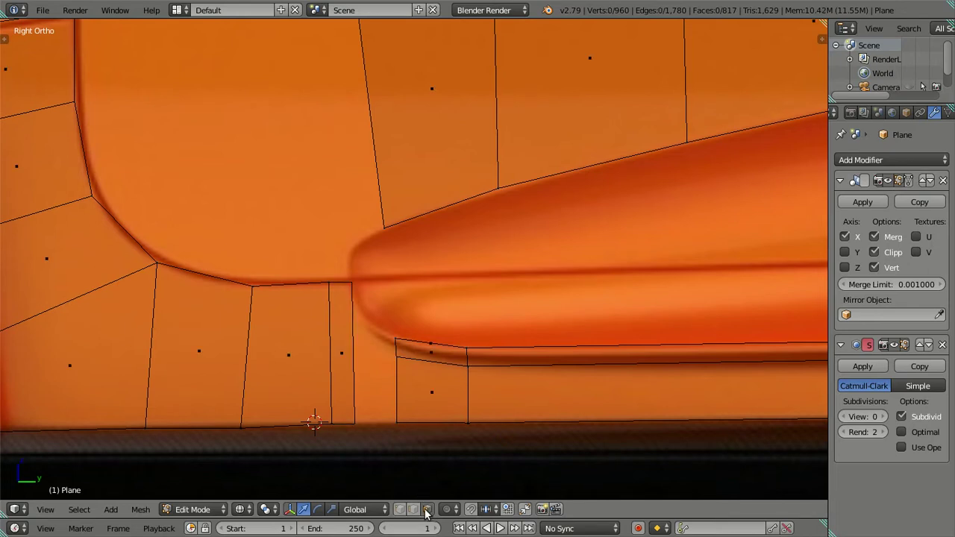
pyautogui.click(345, 354)
pyautogui.press('x')
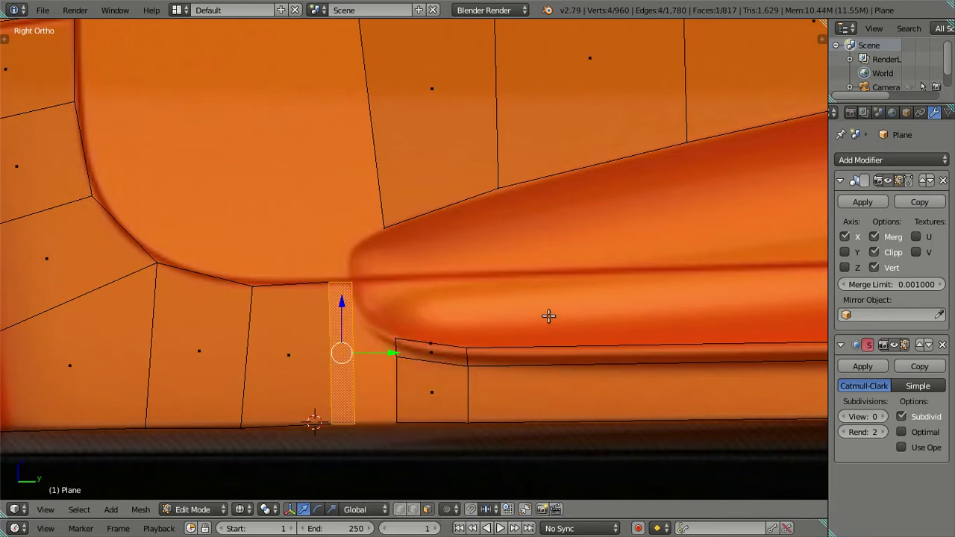
pyautogui.press('z')
pyautogui.hotkey('ctrl', 'z')
pyautogui.hotkey('ctrl', 'z')
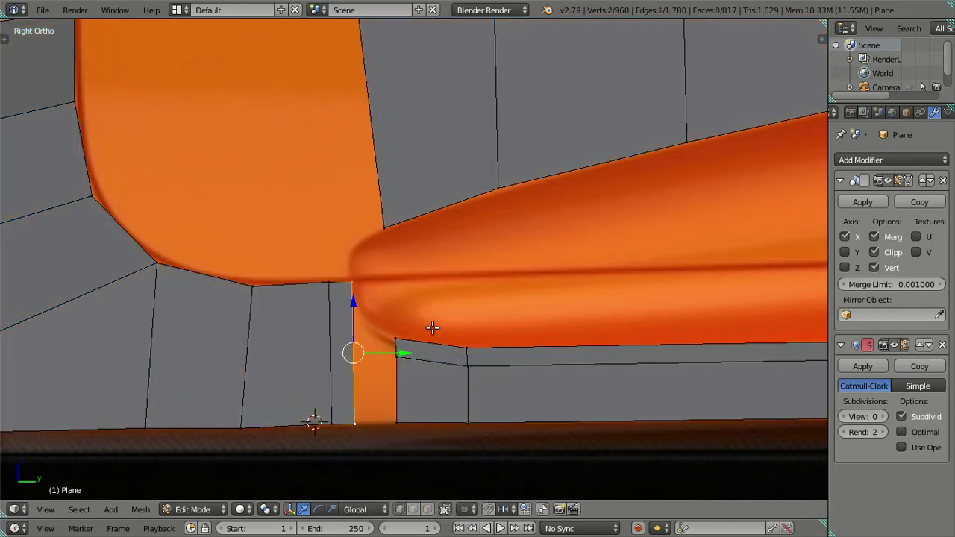
pyautogui.hotkey('ctrl', 'z')
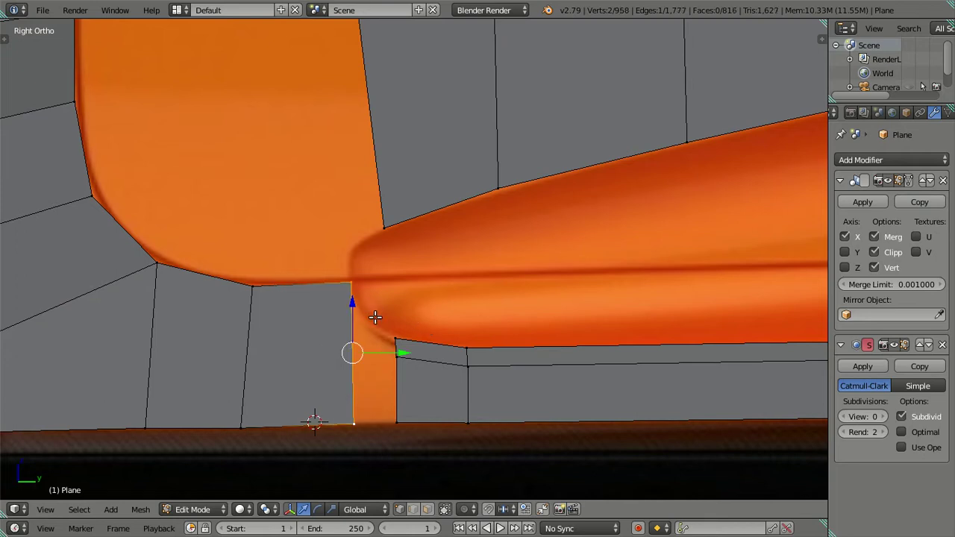
pyautogui.moveTo(382, 353); pyautogui.dragTo(378, 348)
pyautogui.click(378, 349)
# Extrude a new vertex from the scoop's top corner and slide it horizontally along Y.
pyautogui.press('z')
pyautogui.rightClick(373, 282)
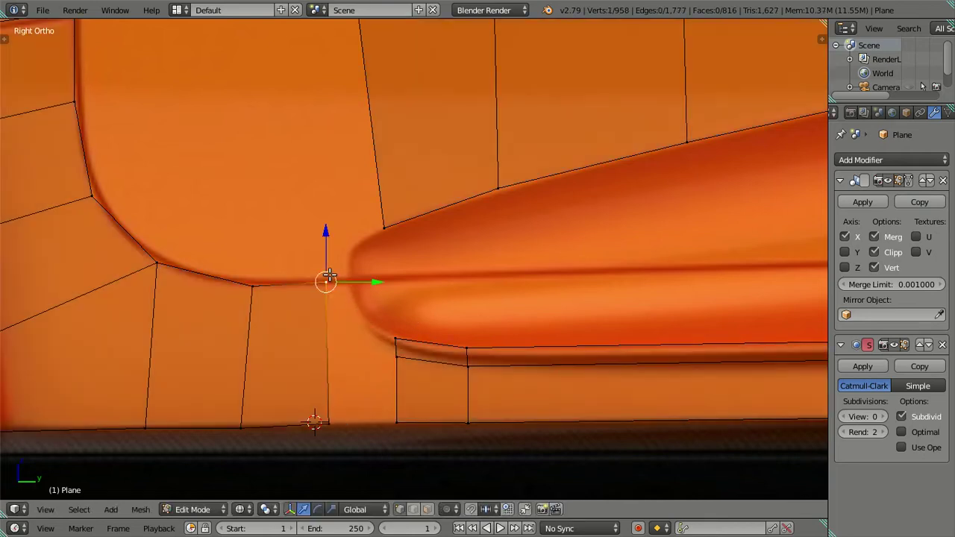
pyautogui.press('e')
pyautogui.rightClick(405, 290)
pyautogui.press('g')
pyautogui.press('y')
pyautogui.click(397, 284)
# Fill a face between the corner vertices and reposition one of its vertices in side view.
pyautogui.rightClick(394, 355)
pyautogui.keyDown('shift'); pyautogui.rightClick(331, 292); pyautogui.keyUp('shift')
pyautogui.press('z')
pyautogui.moveTo(420, 371); pyautogui.dragTo(406, 358, button='middle')
pyautogui.keyDown('shift'); pyautogui.rightClick(406, 359); pyautogui.keyUp('shift')
pyautogui.press('f')
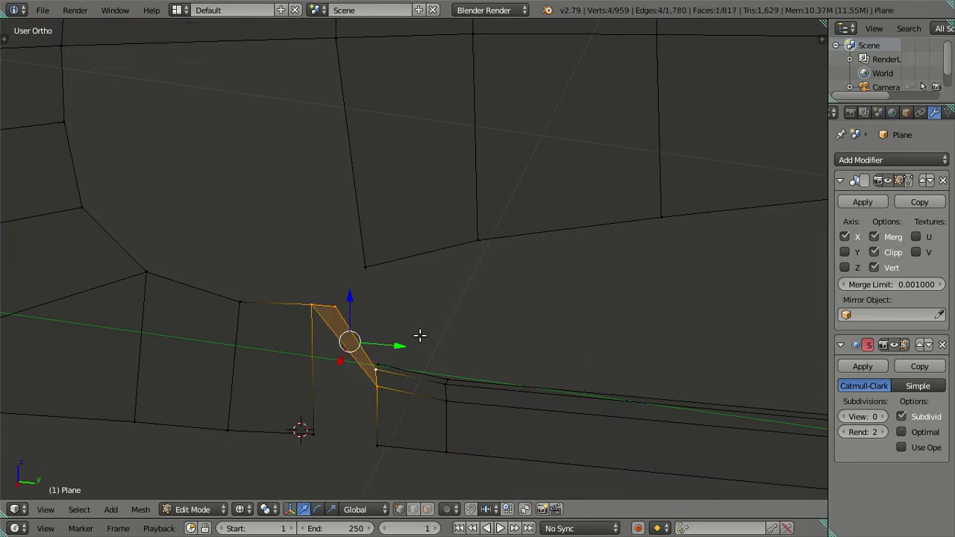
pyautogui.press('KP_3')
pyautogui.press('z')
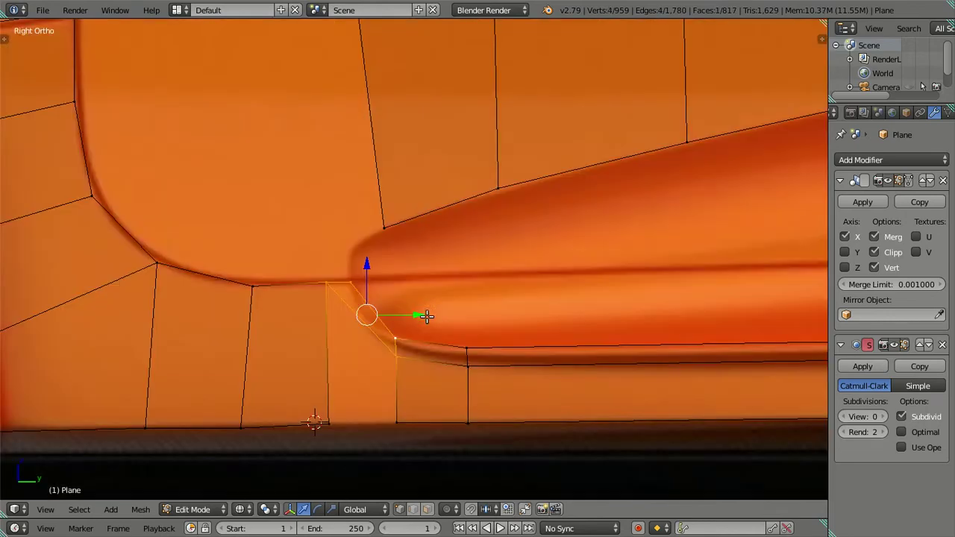
pyautogui.rightClick(395, 379)
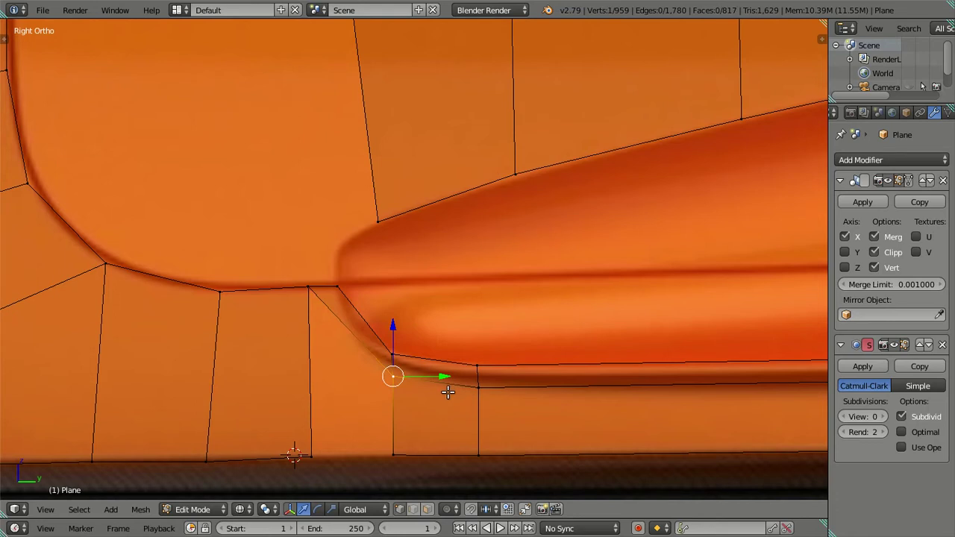
pyautogui.press('g')
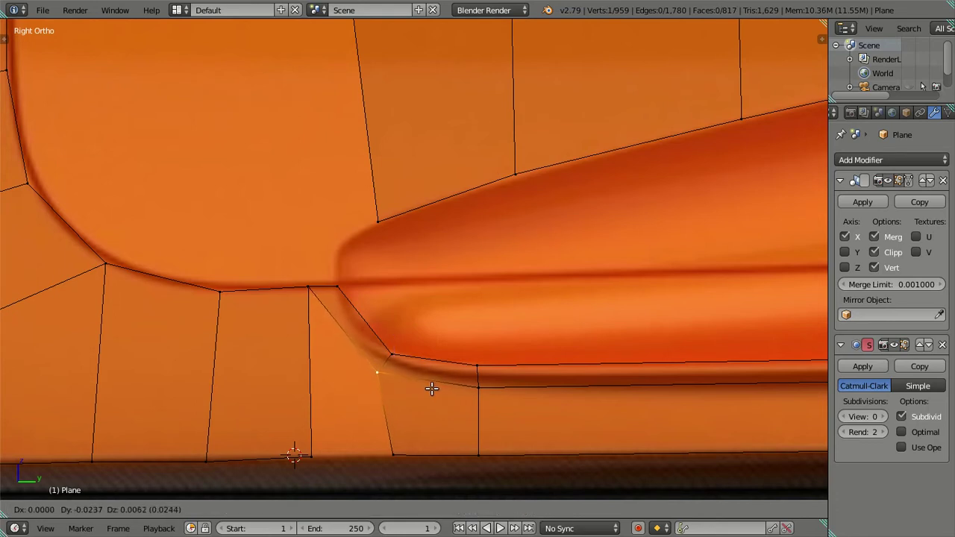
pyautogui.click(431, 392)
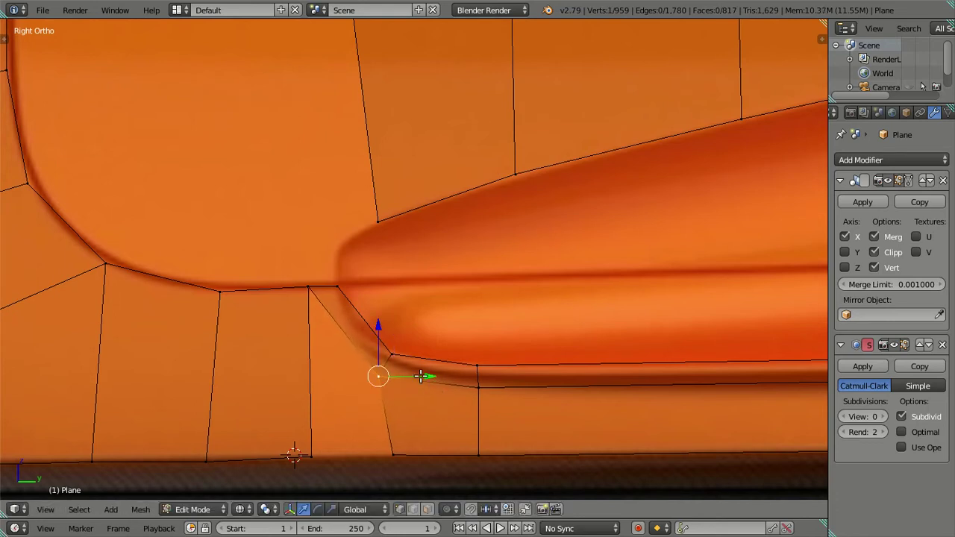
# Add a centred loop cut across the quad and move its new vertices into place.
pyautogui.hotkey('ctrl', 'r')
pyautogui.click(365, 323)
pyautogui.rightClick(365, 323)
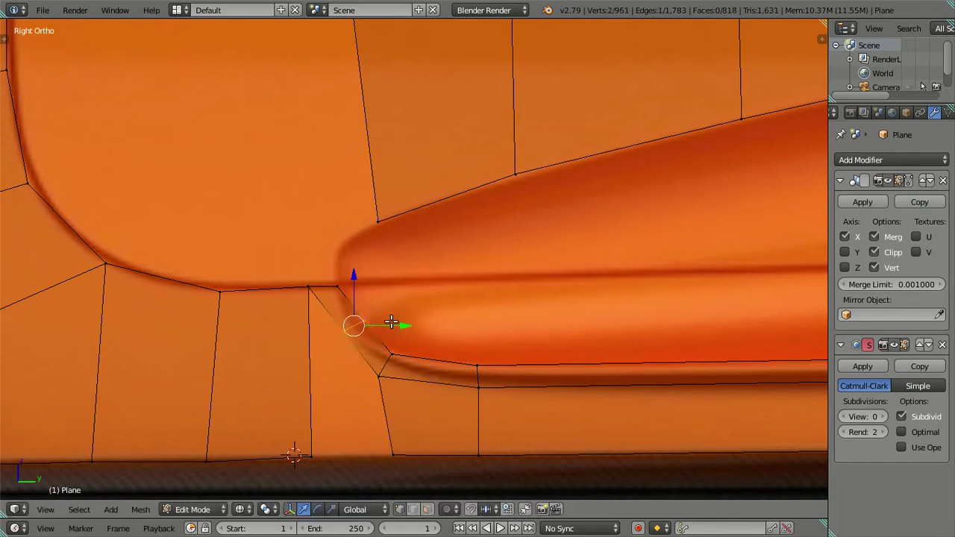
pyautogui.press('g')
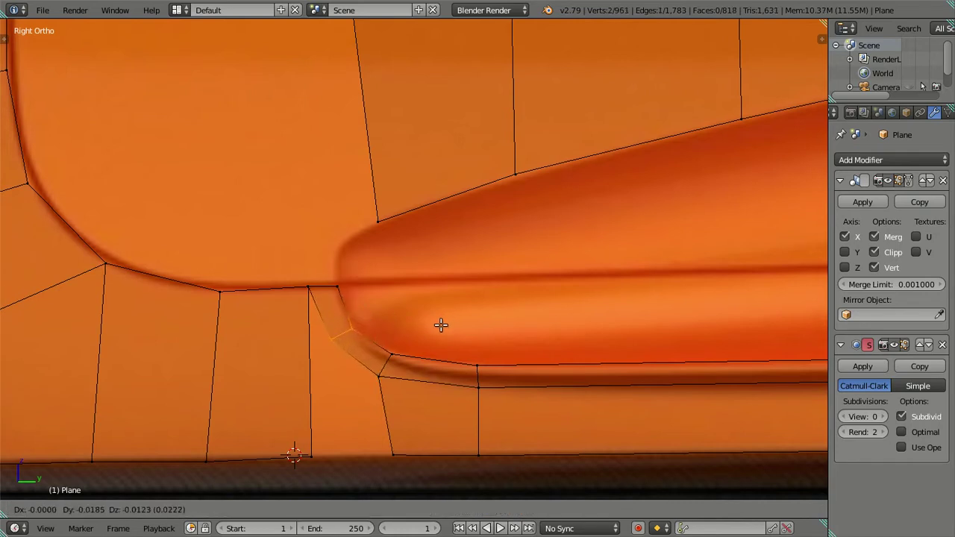
pyautogui.click(440, 325)
pyautogui.rightClick(320, 341)
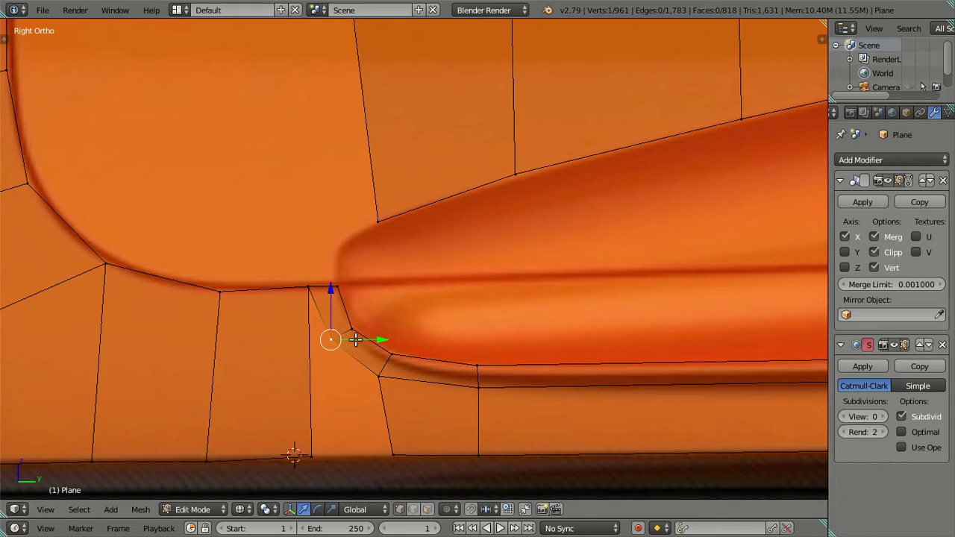
pyautogui.press('g')
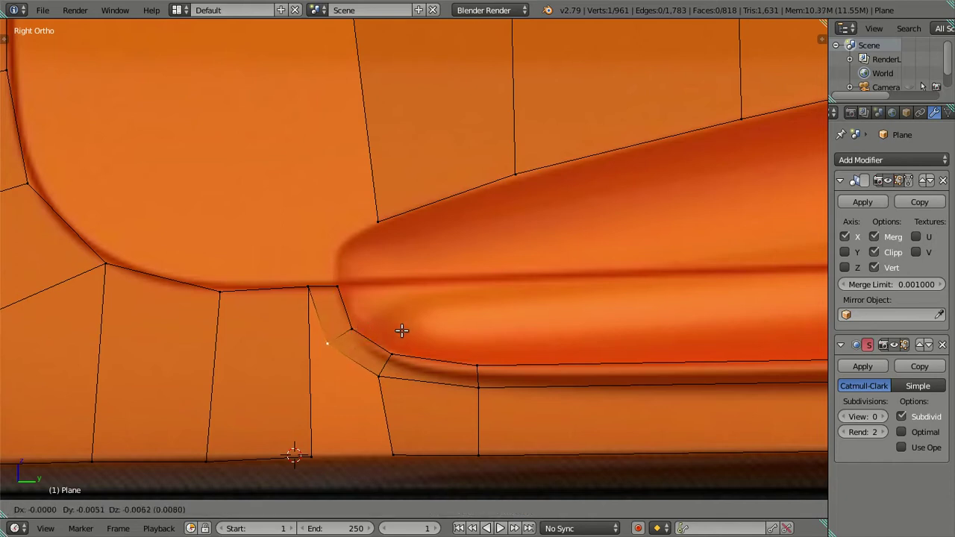
pyautogui.click(402, 331)
# Move the sill vertex forward and slide the vertex under the scoop's lower edge along Y.
pyautogui.rightClick(392, 453)
pyautogui.press('g')
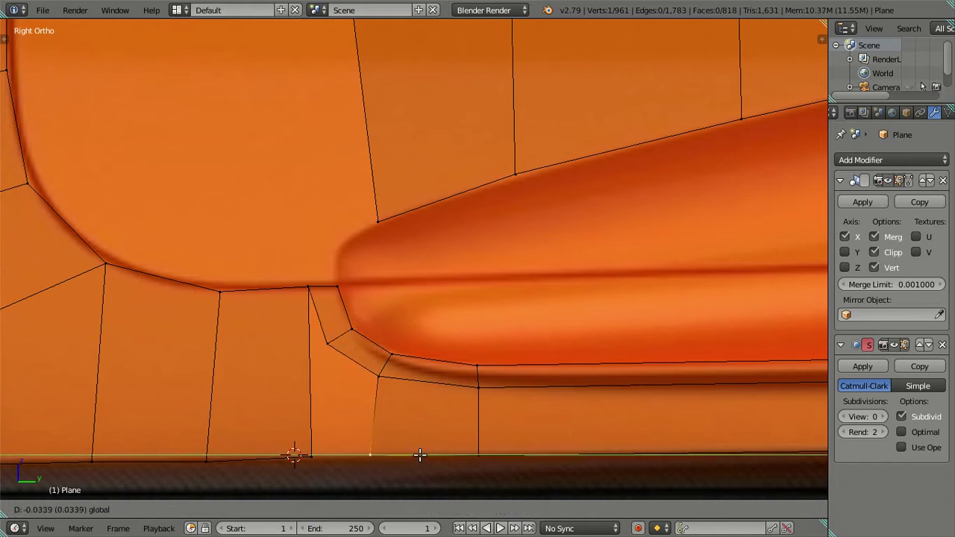
pyautogui.click(391, 443)
pyautogui.rightClick(479, 387)
pyautogui.press('g')
pyautogui.press('y')
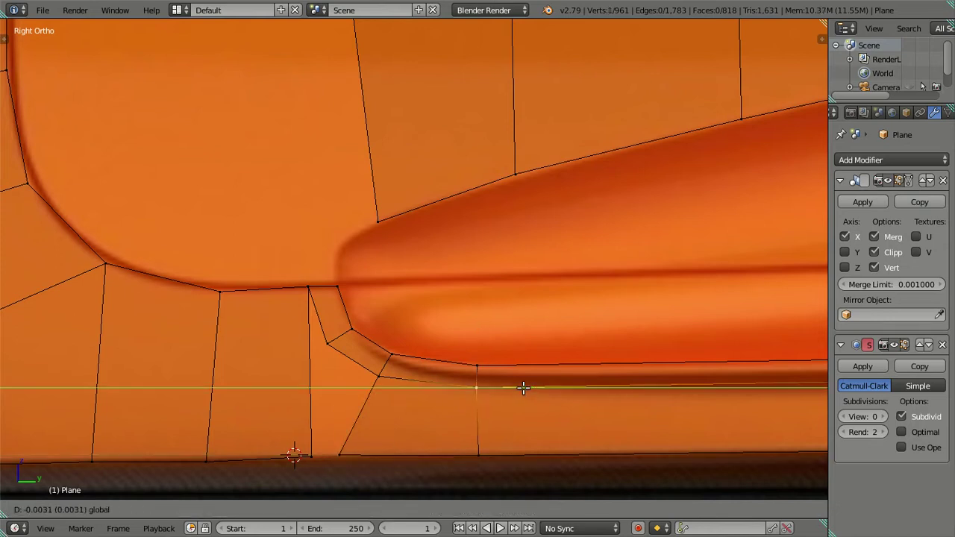
pyautogui.click(523, 388)
# Extrude the selected corner edge into a new face, moved along X.
pyautogui.moveTo(523, 388)
pyautogui.keyDown('shift'); pyautogui.mouseDown(button='middle')
pyautogui.moveTo(484, 361)
pyautogui.moveTo(373, 365)
pyautogui.moveTo(415, 358)
pyautogui.moveTo(435, 396)
pyautogui.moveTo(403, 375)
pyautogui.mouseUp(button='middle'); pyautogui.keyUp('shift')
pyautogui.press('z')
pyautogui.keyDown('shift'); pyautogui.rightClick(402, 374); pyautogui.keyUp('shift')
pyautogui.moveTo(435, 318); pyautogui.dragTo(441, 324, button='middle')
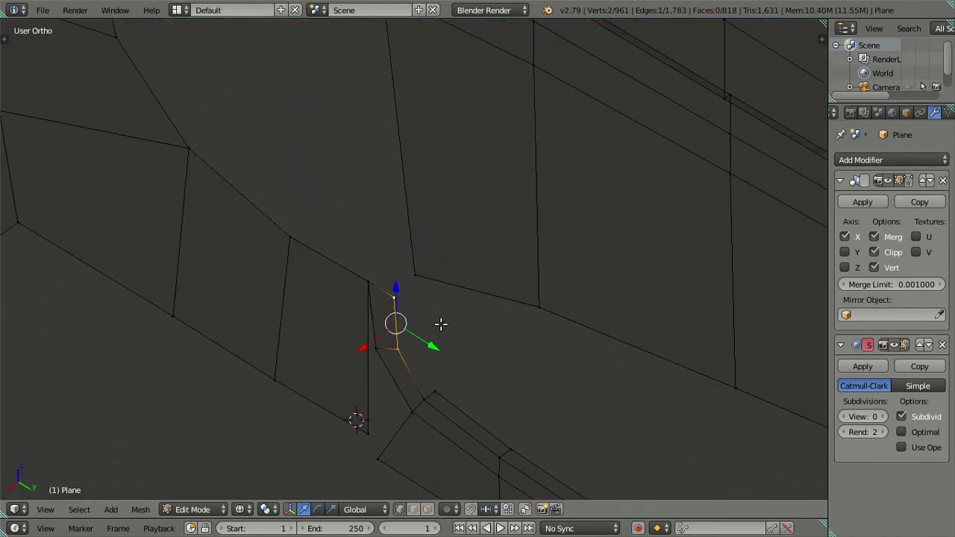
pyautogui.press('j')
pyautogui.press('g')
pyautogui.press('x')
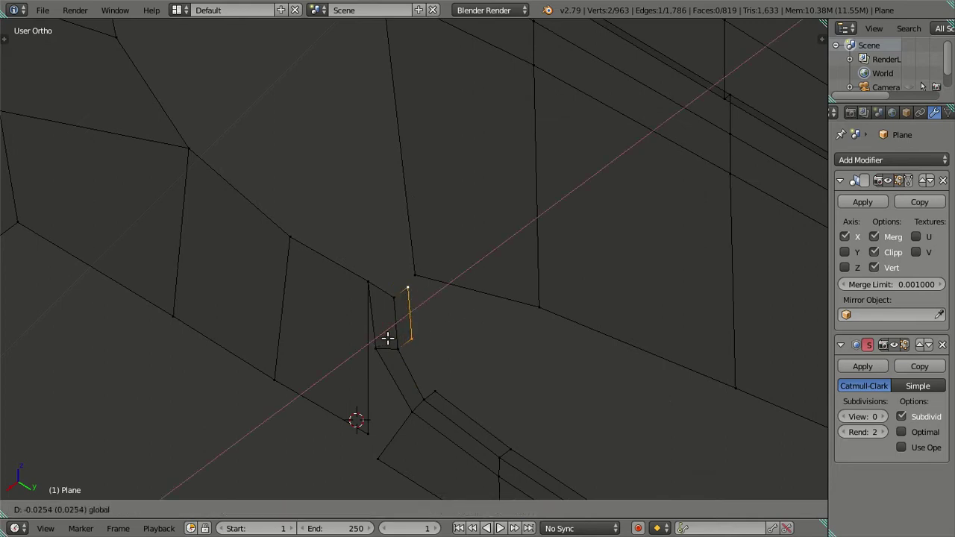
pyautogui.click(387, 338)
# Fill the remaining gap beside the new face, then return to side view.
pyautogui.rightClick(437, 369)
pyautogui.keyDown('shift'); pyautogui.rightClick(420, 342); pyautogui.keyUp('shift')
pyautogui.press('f')
pyautogui.press('a')
pyautogui.moveTo(418, 341)
pyautogui.mouseDown(button='middle')
pyautogui.moveTo(420, 393)
pyautogui.moveTo(467, 342)
pyautogui.moveTo(485, 288)
pyautogui.moveTo(479, 295)
pyautogui.mouseUp(button='middle')
pyautogui.press('KP_3')
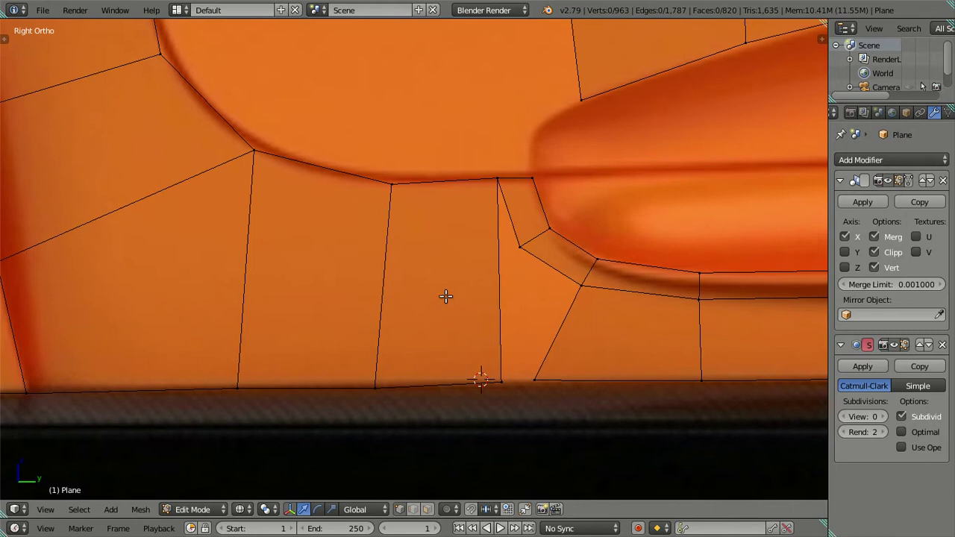
# Select the lower side panel's bottom vertices and move the edge upward.
pyautogui.scroll(-2, 417, 302)
pyautogui.moveTo(398, 305)
pyautogui.keyDown('shift'); pyautogui.mouseDown(button='middle')
pyautogui.moveTo(425, 279)
pyautogui.moveTo(373, 277)
pyautogui.mouseUp(button='middle'); pyautogui.keyUp('shift')
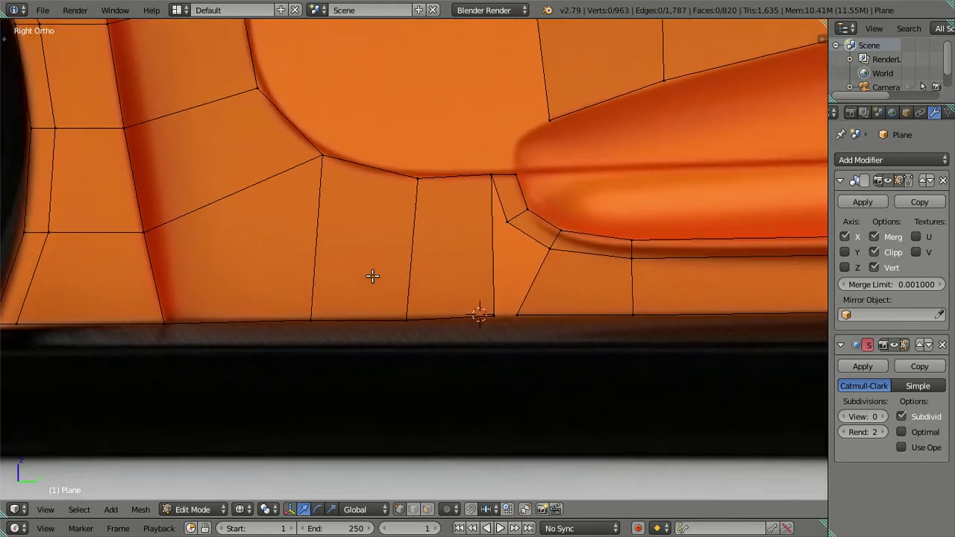
pyautogui.rightClick(311, 310)
pyautogui.keyDown('shift'); pyautogui.rightClick(417, 306); pyautogui.keyUp('shift')
pyautogui.keyDown('shift'); pyautogui.rightClick(482, 303); pyautogui.keyUp('shift')
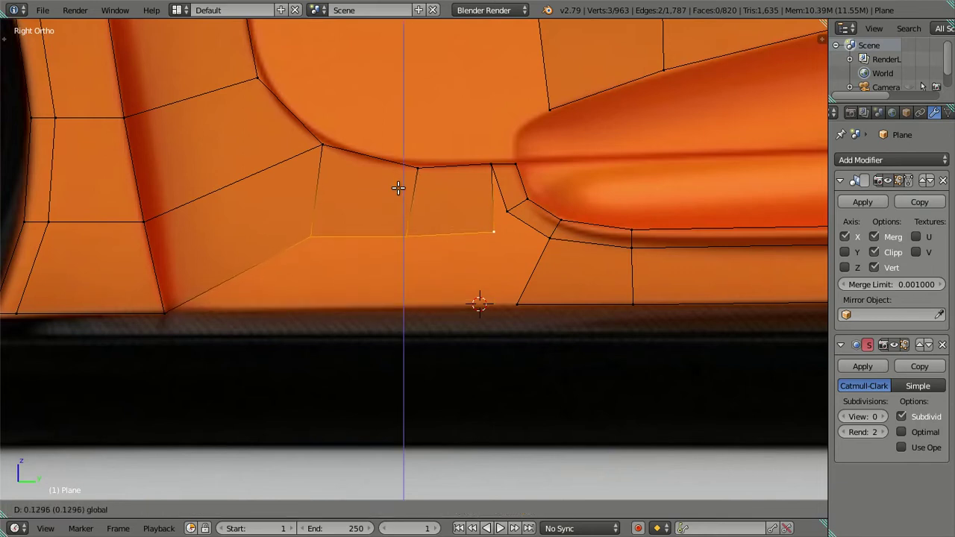
pyautogui.click(398, 188)
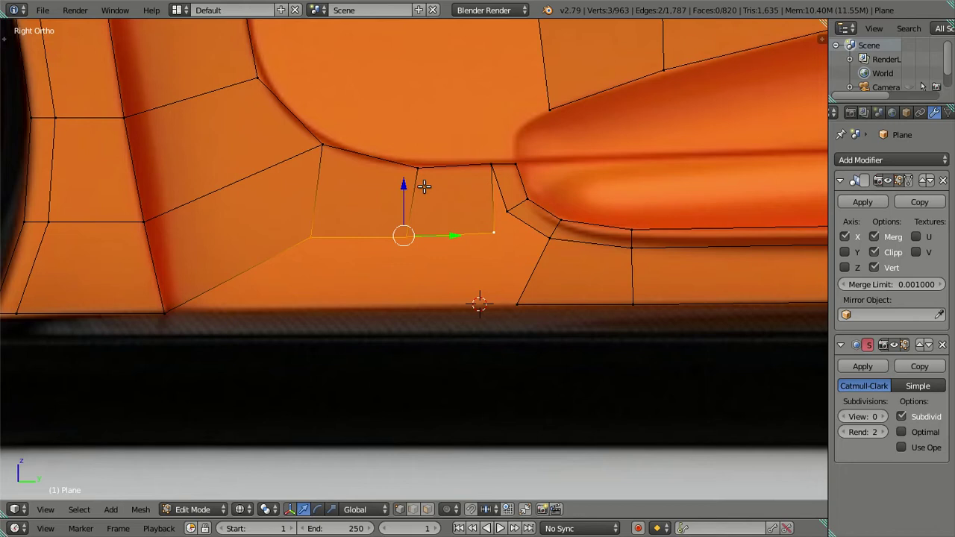
# Merge the short edge's two vertices at the last selected one.
pyautogui.rightClick(490, 223)
pyautogui.keyDown('shift'); pyautogui.rightClick(515, 220); pyautogui.keyUp('shift')
pyautogui.hotkey('alt', 'm')
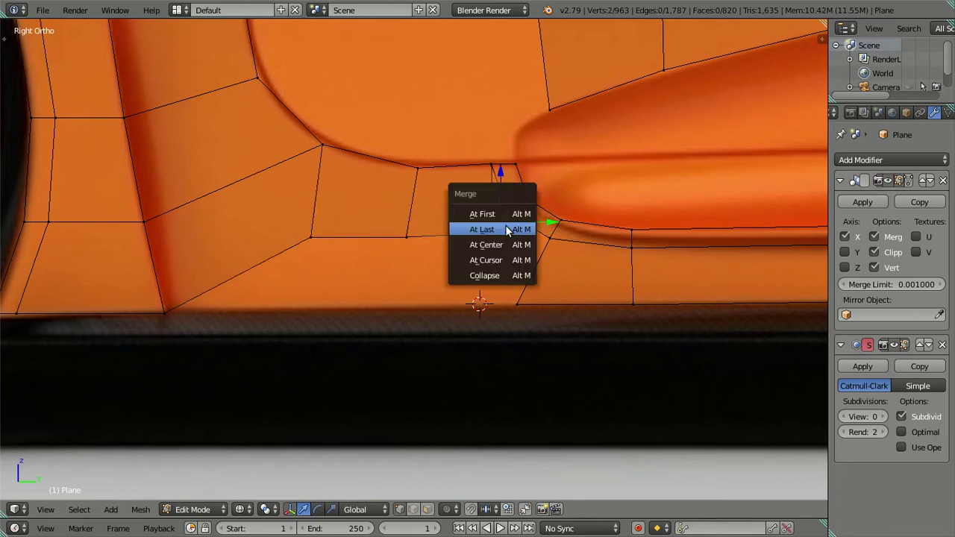
pyautogui.click(507, 231)
# Lower the panel edge vertically along Z.
pyautogui.rightClick(404, 244)
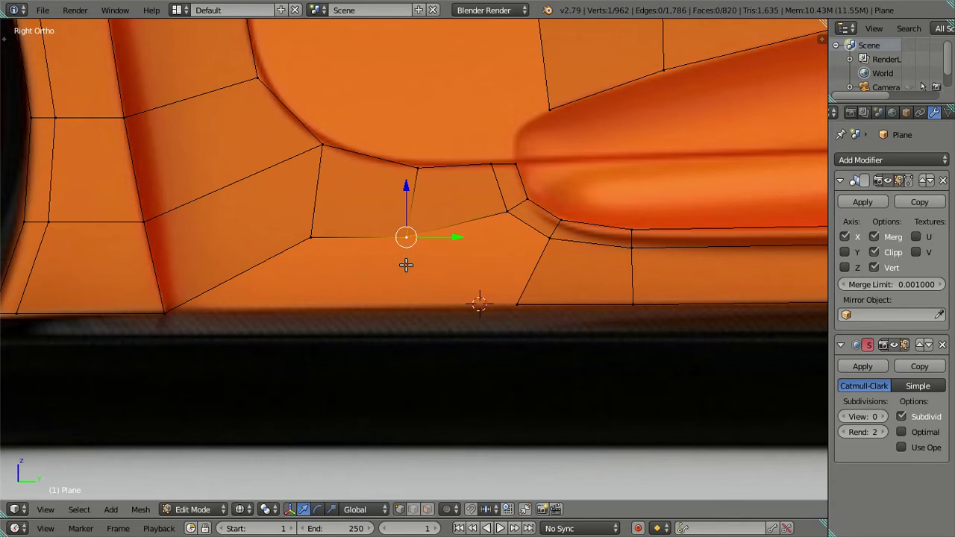
pyautogui.rightClick(313, 238)
pyautogui.keyDown('shift'); pyautogui.rightClick(403, 238); pyautogui.keyUp('shift')
pyautogui.press('g')
pyautogui.press('z')
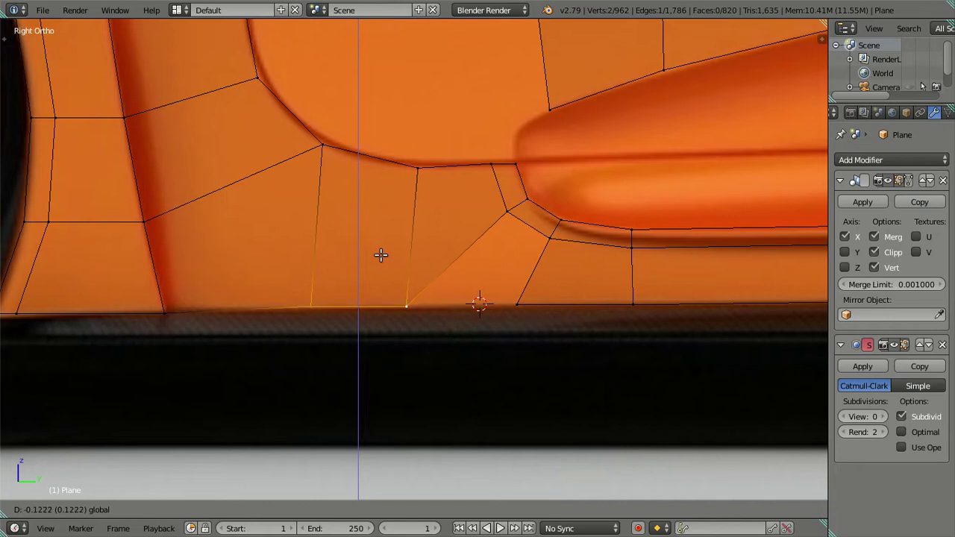
pyautogui.click(380, 255)
# Fill the four-vertex gap below the scoop's front corner with a face.
pyautogui.rightClick(406, 306)
pyautogui.keyDown('alt'); pyautogui.rightClick(520, 304); pyautogui.keyUp('alt')
pyautogui.press('f')
pyautogui.press('a')
pyautogui.hotkey('ctrl', 'r')
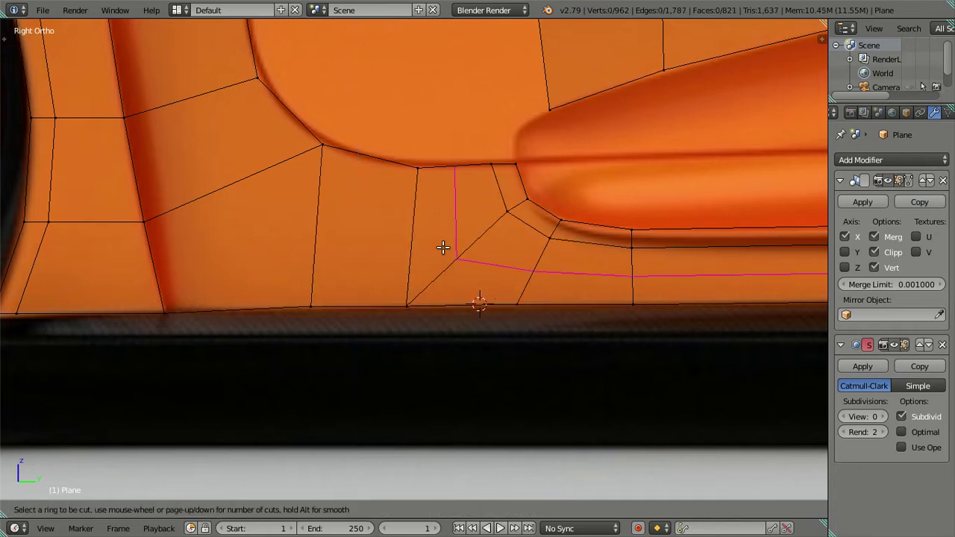
pyautogui.press('Escape')
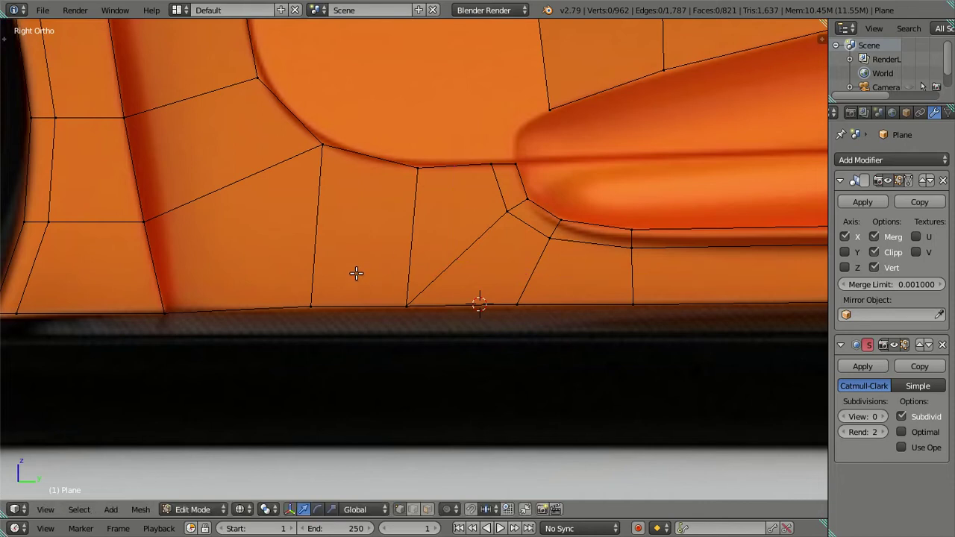
# Select the two vertices forming the edge at the scoop's front tip.
pyautogui.scroll(-2, 309, 280)
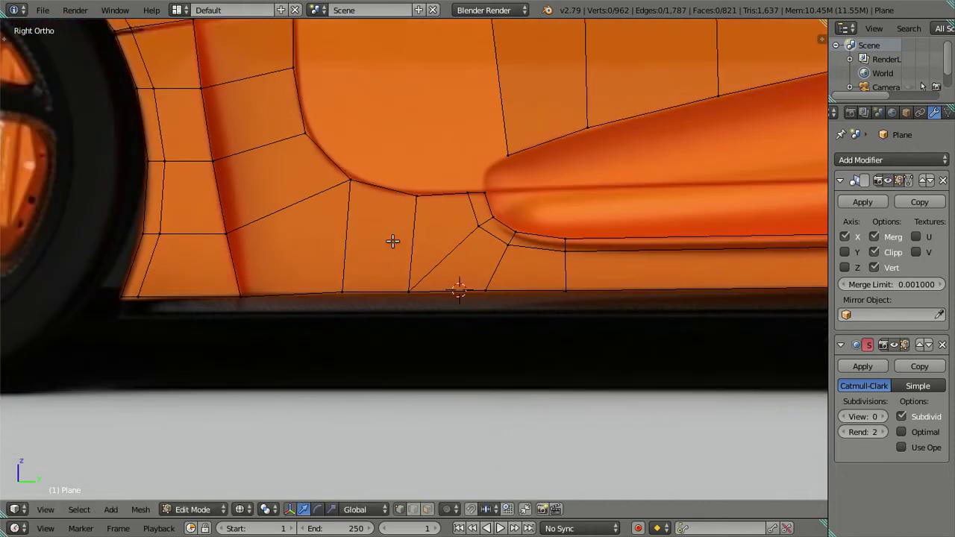
pyautogui.keyDown('shift'); pyautogui.moveTo(391, 241); pyautogui.dragTo(267, 309, button='middle'); pyautogui.keyUp('shift')
pyautogui.scroll(2, 489, 312)
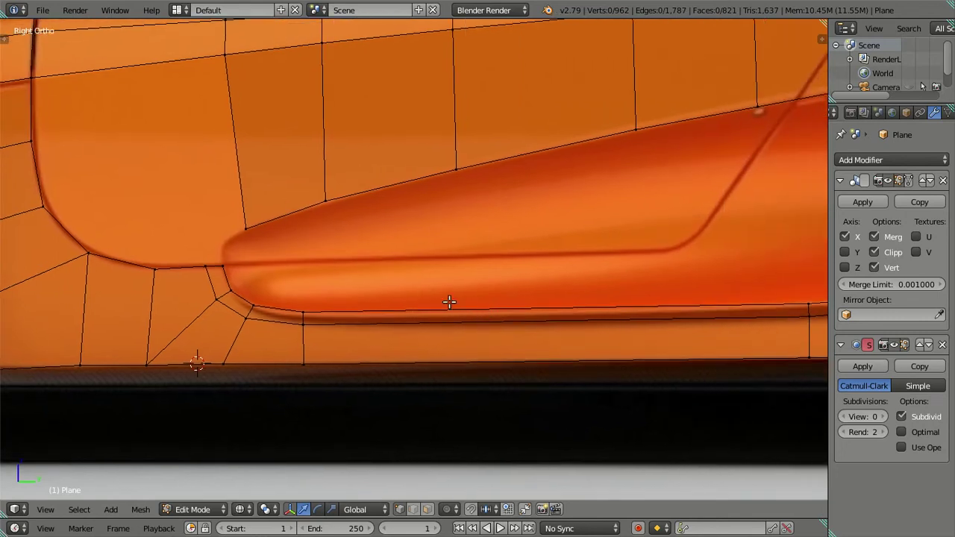
pyautogui.scroll(-2, 396, 286)
pyautogui.scroll(1, 435, 274)
pyautogui.scroll(-1, 435, 273)
pyautogui.scroll(-1, 437, 271)
pyautogui.scroll(1, 437, 271)
pyautogui.scroll(1, 485, 270)
pyautogui.scroll(-1, 540, 269)
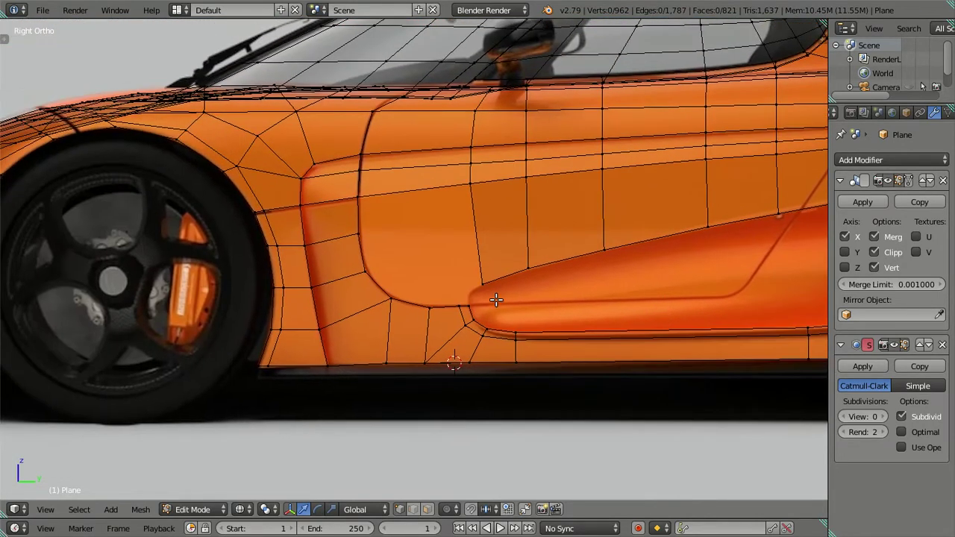
pyautogui.scroll(2, 497, 299)
pyautogui.scroll(1, 515, 320)
pyautogui.scroll(1, 458, 271)
pyautogui.rightClick(455, 314)
pyautogui.keyDown('shift'); pyautogui.rightClick(489, 309); pyautogui.keyUp('shift')
pyautogui.scroll(-1, 491, 300)
pyautogui.scroll(-2, 448, 268)
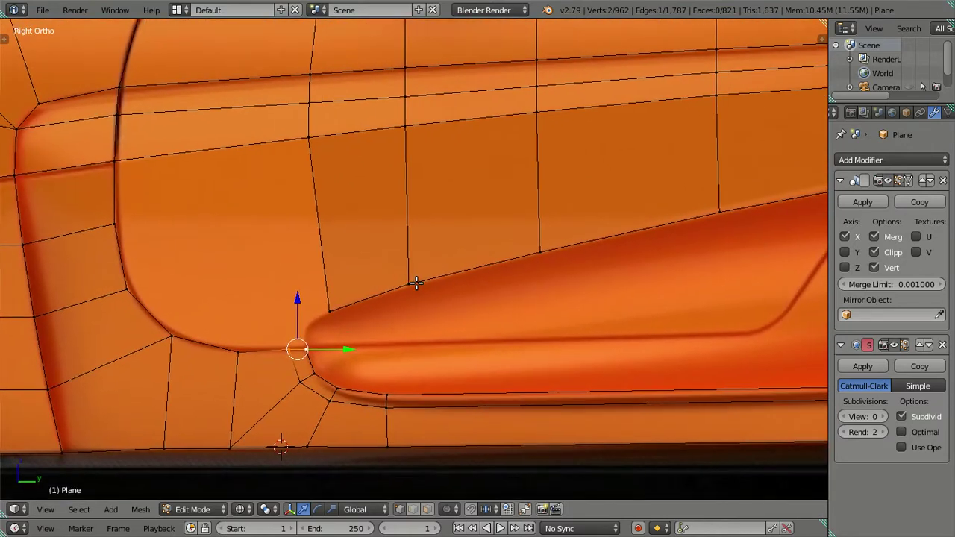
pyautogui.scroll(-2, 420, 274)
pyautogui.scroll(-1, 577, 249)
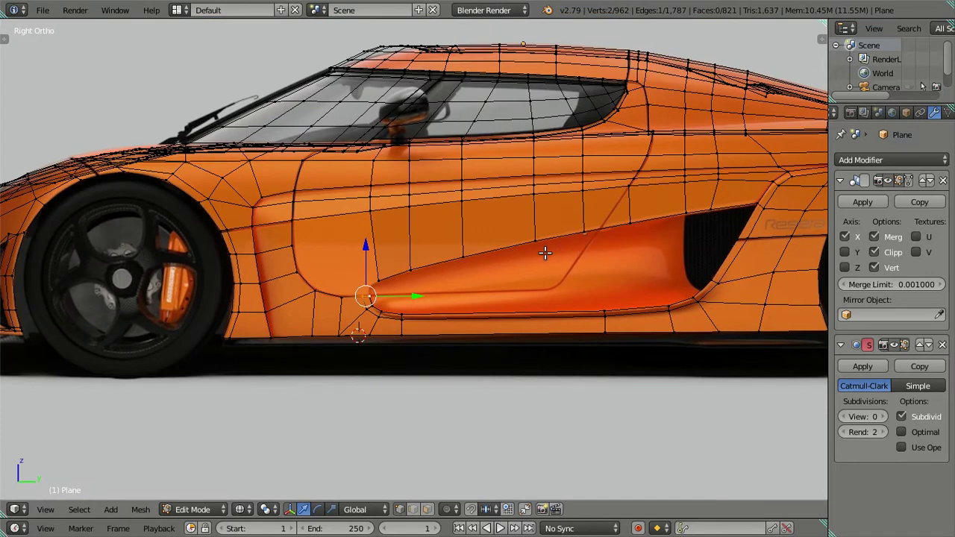
pyautogui.scroll(2, 541, 254)
pyautogui.scroll(1, 501, 259)
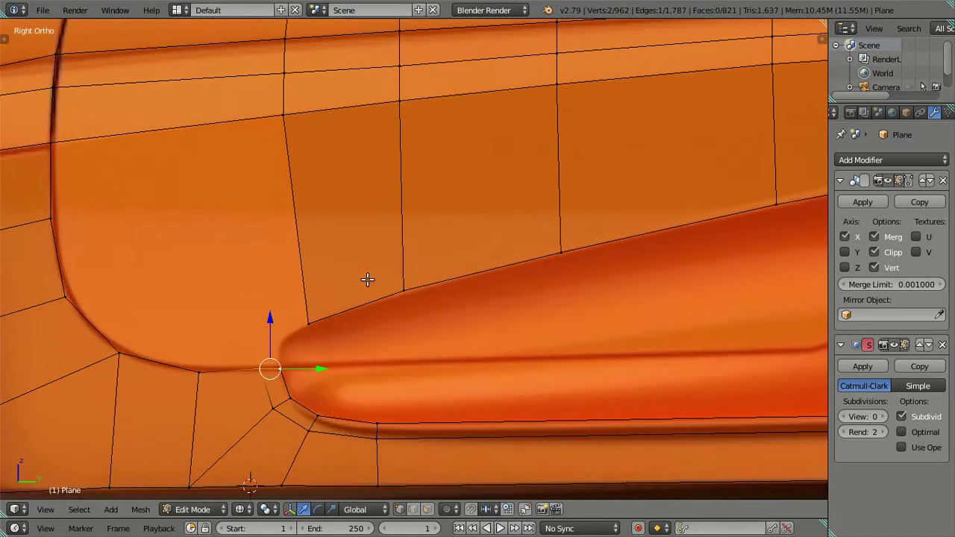
# Insert an edge loop through the tip edge and slide it tight against the scoop's upper edge.
pyautogui.hotkey('ctrl', 'r')
pyautogui.click(300, 278)
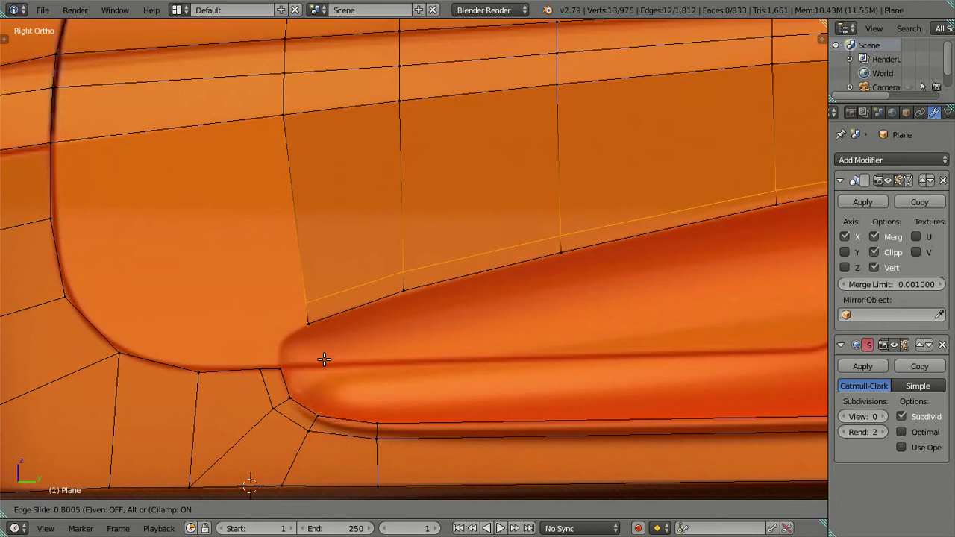
pyautogui.click(324, 360)
pyautogui.scroll(-1, 315, 356)
pyautogui.scroll(-4, 292, 352)
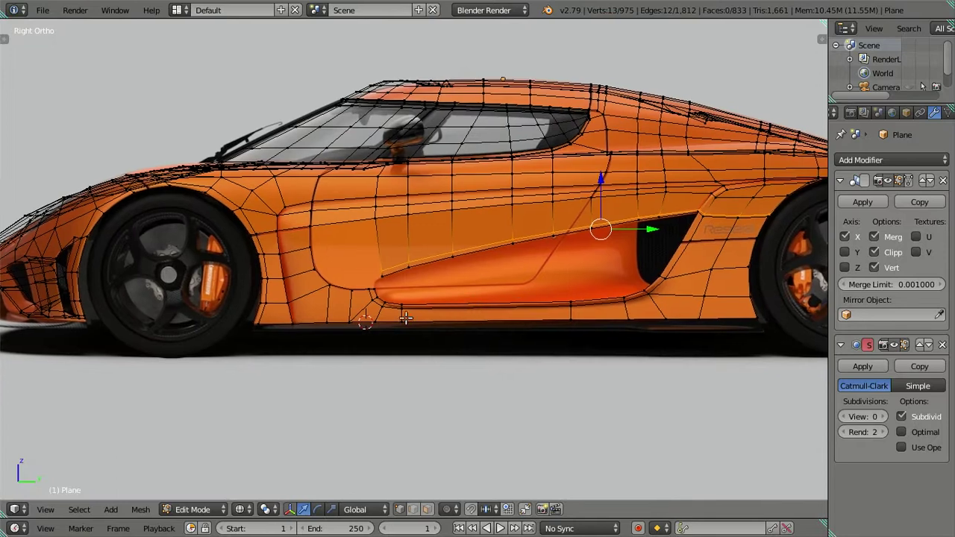
pyautogui.scroll(2, 405, 318)
pyautogui.scroll(2, 571, 273)
pyautogui.scroll(1, 503, 312)
pyautogui.scroll(1, 502, 312)
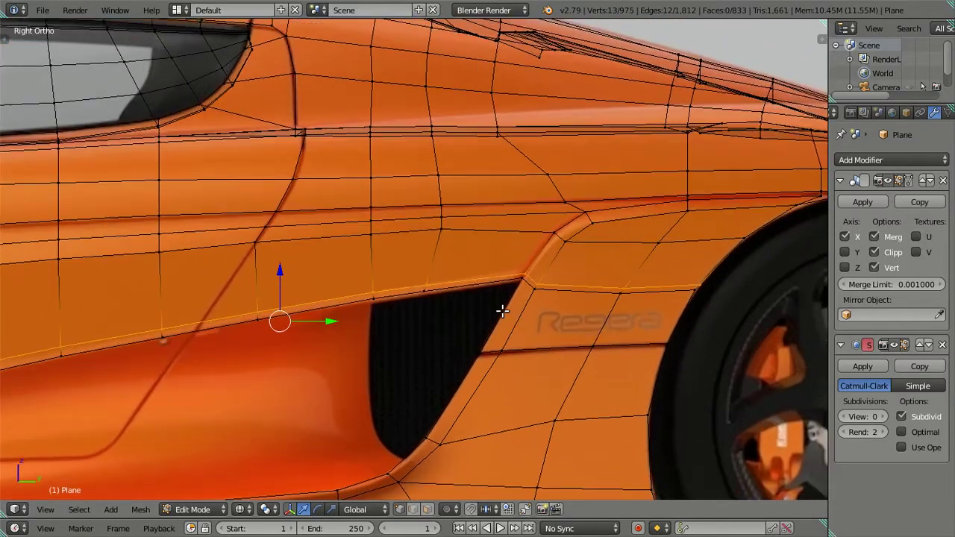
pyautogui.scroll(1, 503, 311)
pyautogui.scroll(1, 399, 293)
pyautogui.scroll(1, 400, 290)
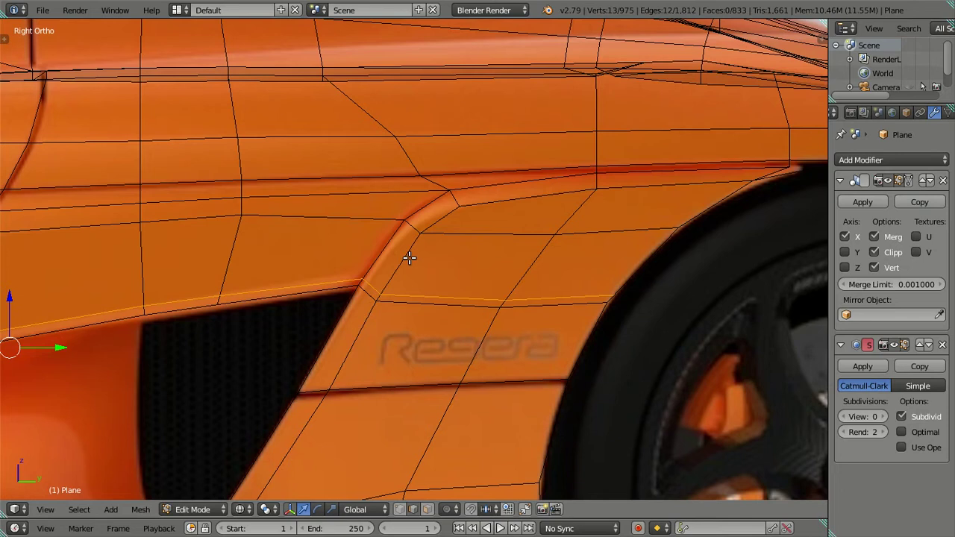
pyautogui.scroll(-3, 409, 258)
pyautogui.press('KP_Decimal')
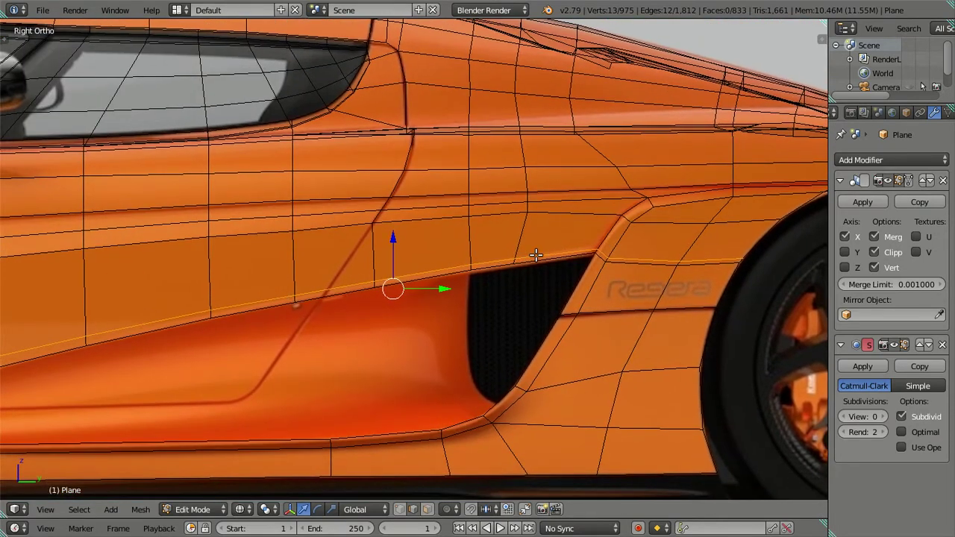
pyautogui.keyDown('shift'); pyautogui.moveTo(635, 244); pyautogui.dragTo(541, 261, button='middle'); pyautogui.keyUp('shift')
pyautogui.scroll(3, 541, 261)
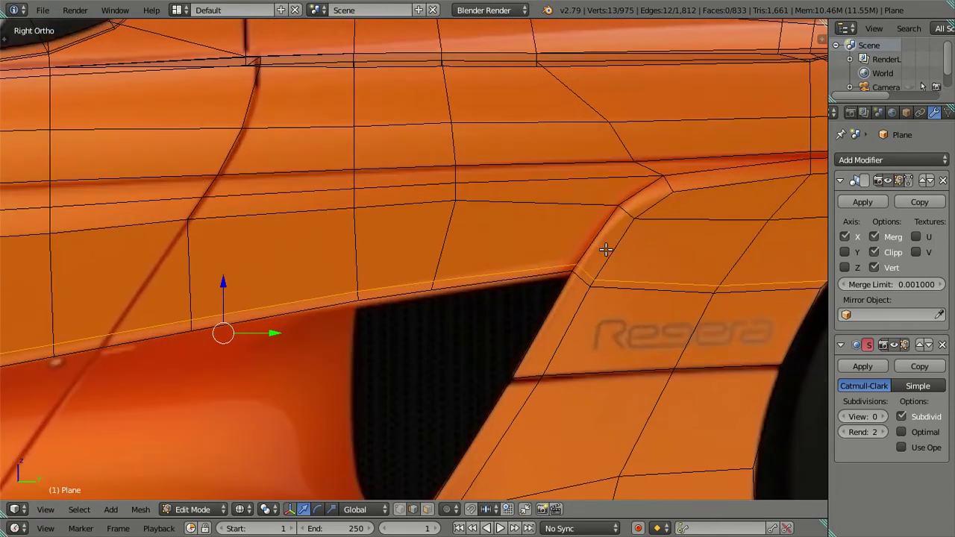
# Add a centred edge loop across the panel above the scoop.
pyautogui.hotkey('ctrl', 'r')
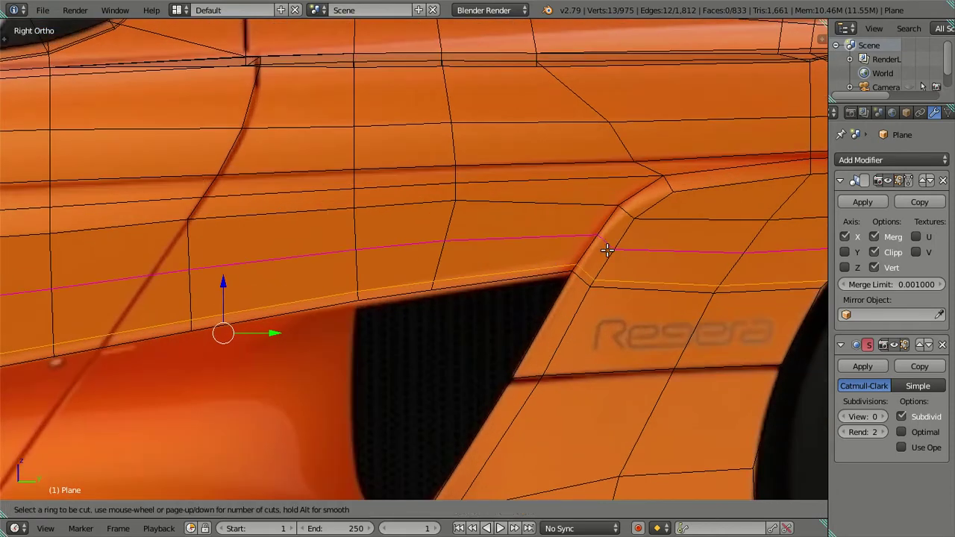
pyautogui.click(607, 251)
pyautogui.rightClick(608, 251)
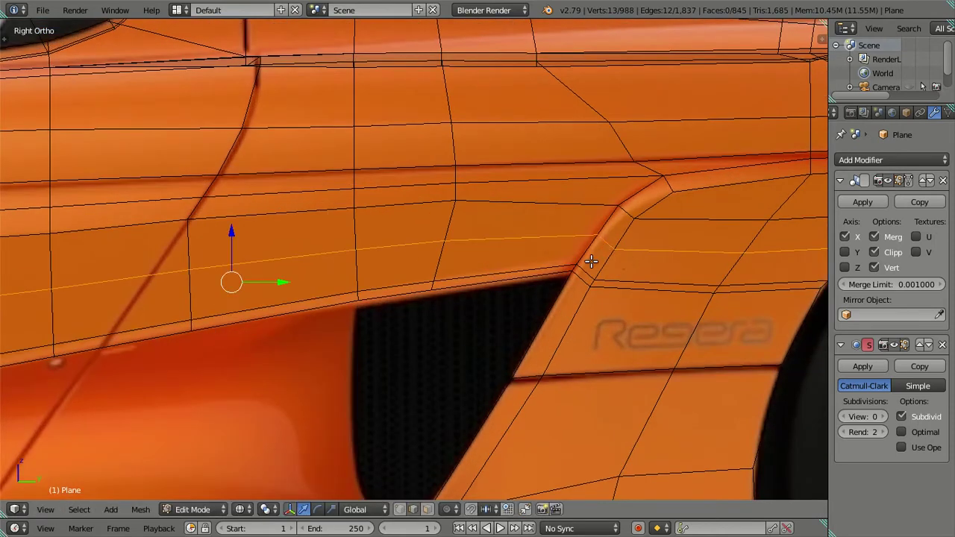
pyautogui.scroll(-3, 590, 262)
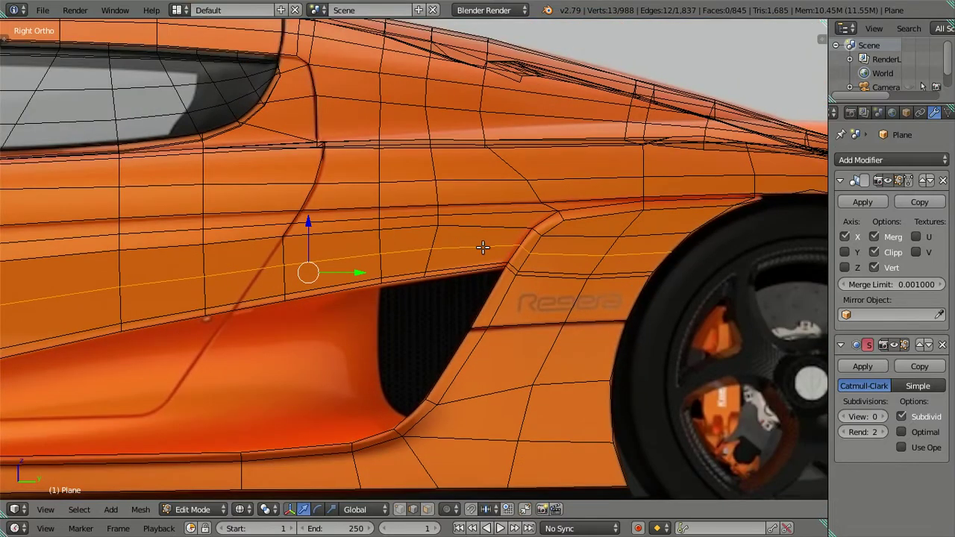
pyautogui.moveTo(506, 255)
pyautogui.mouseDown(button='middle')
pyautogui.moveTo(540, 273)
pyautogui.moveTo(578, 260)
pyautogui.moveTo(558, 267)
pyautogui.mouseUp(button='middle')
# Trim the kinked loop selection with circle select and dissolve the remaining edges.
pyautogui.scroll(1, 557, 267)
pyautogui.scroll(3, 533, 266)
pyautogui.moveTo(650, 266)
pyautogui.keyDown('shift'); pyautogui.mouseDown(button='middle')
pyautogui.moveTo(285, 292)
pyautogui.moveTo(424, 290)
pyautogui.moveTo(337, 327)
pyautogui.mouseUp(button='middle'); pyautogui.keyUp('shift')
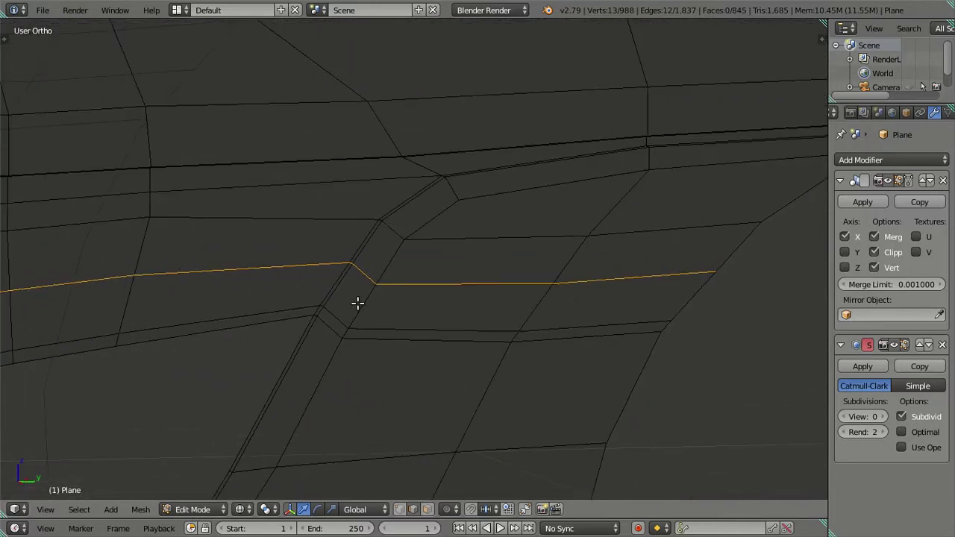
pyautogui.press('c')
pyautogui.moveTo(350, 279)
pyautogui.mouseDown(button='middle')
pyautogui.moveTo(709, 273)
pyautogui.moveTo(613, 284)
pyautogui.mouseUp(button='middle')
pyautogui.press('Escape')
pyautogui.press('x')
pyautogui.click(567, 383)
# Knife-cut a new edge from the panel's lower edge up to the crease edge.
pyautogui.moveTo(341, 331)
pyautogui.mouseDown(button='middle')
pyautogui.moveTo(371, 331)
pyautogui.moveTo(268, 340)
pyautogui.mouseUp(button='middle')
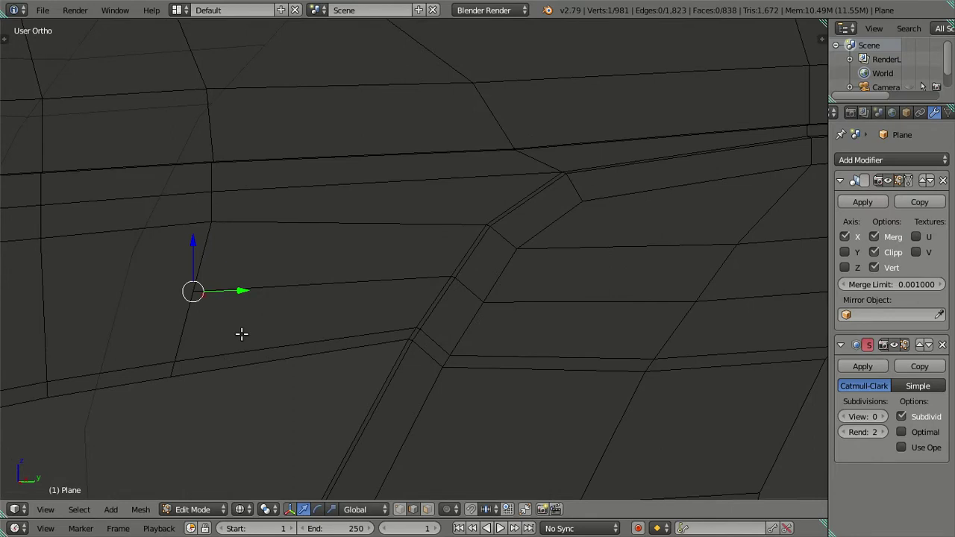
pyautogui.press('k')
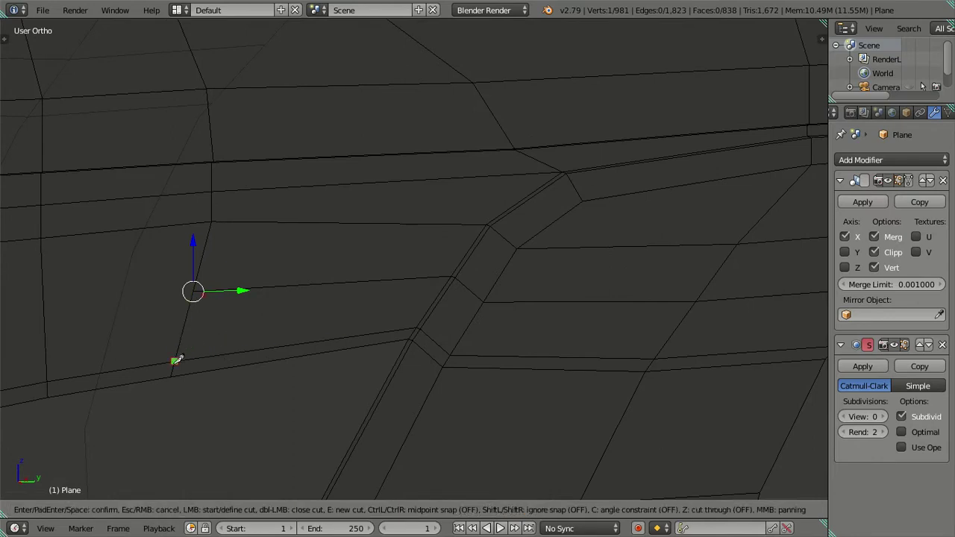
pyautogui.click(174, 362)
pyautogui.click(452, 276)
pyautogui.press('Return')
# Dissolve the new cut edge together with the crease edge loop.
pyautogui.rightClick(369, 281)
pyautogui.keyDown('alt'); pyautogui.keyDown('shift'); pyautogui.rightClick(498, 352); pyautogui.keyUp('shift'); pyautogui.keyUp('alt')
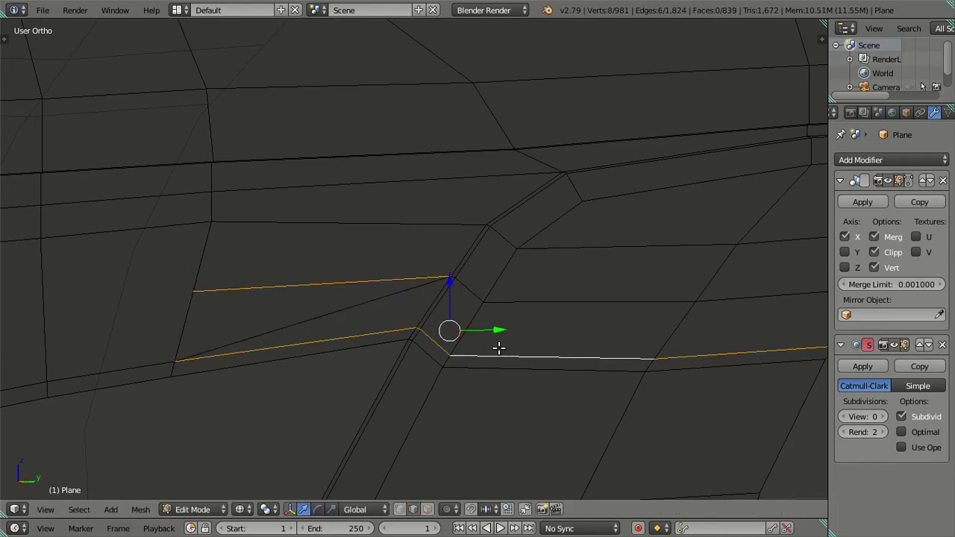
pyautogui.moveTo(497, 345); pyautogui.dragTo(528, 329, button='middle')
pyautogui.press('x')
pyautogui.click(528, 328)
pyautogui.scroll(-3, 456, 330)
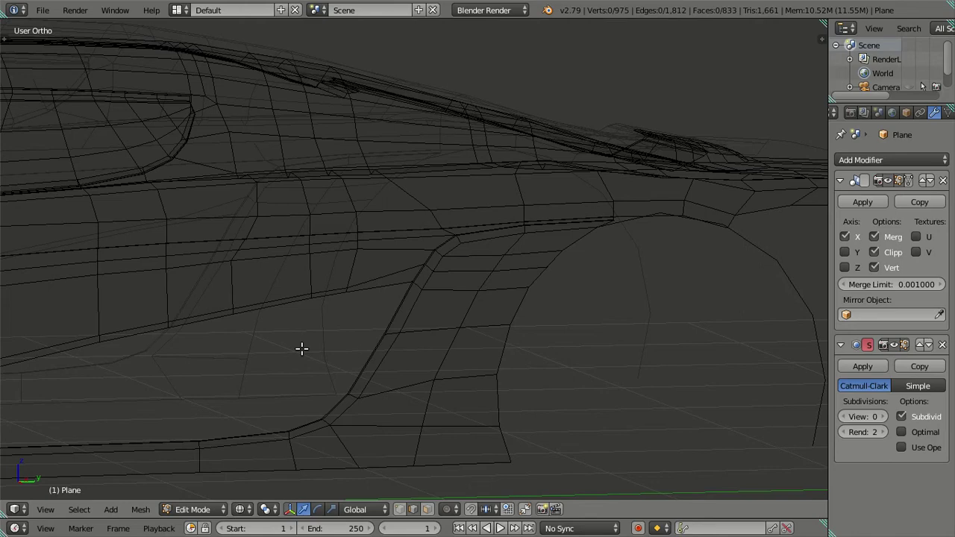
# Inspect the panel surface in solid shading, then return to the straight side view.
pyautogui.press('z')
pyautogui.scroll(3, 388, 358)
pyautogui.moveTo(490, 381)
pyautogui.mouseDown(button='middle')
pyautogui.moveTo(408, 341)
pyautogui.moveTo(461, 345)
pyautogui.moveTo(405, 336)
pyautogui.mouseUp(button='middle')
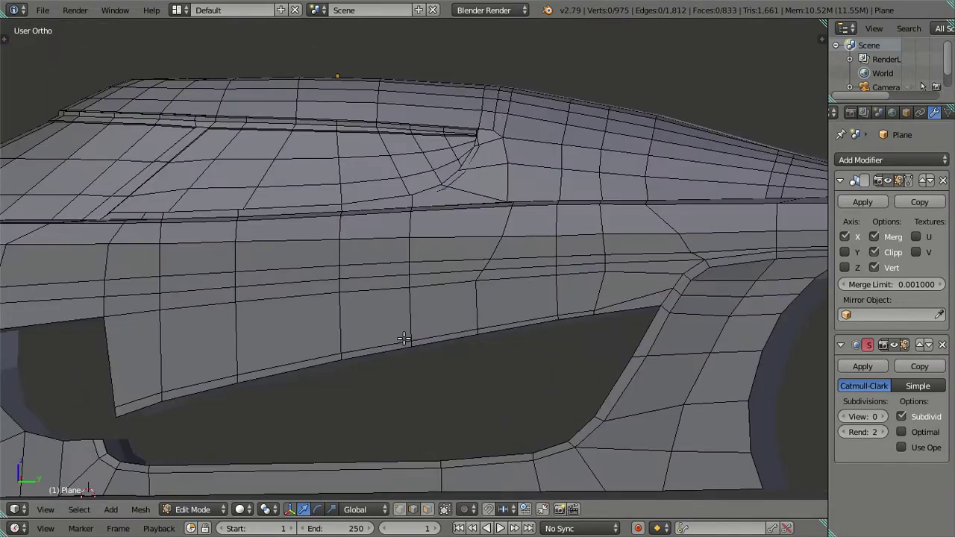
pyautogui.press('KP_3')
# Preview the smoothed panel outside Edit Mode, then resume editing near the rear wheel.
pyautogui.press('Tab')
pyautogui.scroll(2, 463, 324)
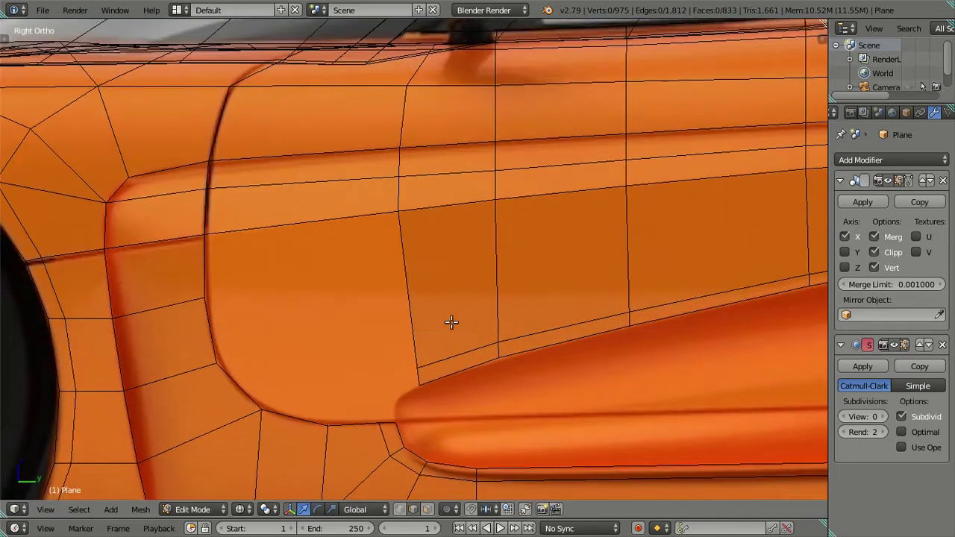
pyautogui.scroll(2, 448, 314)
pyautogui.scroll(2, 418, 299)
pyautogui.press('Tab')
pyautogui.scroll(-2, 384, 301)
pyautogui.scroll(1, 373, 366)
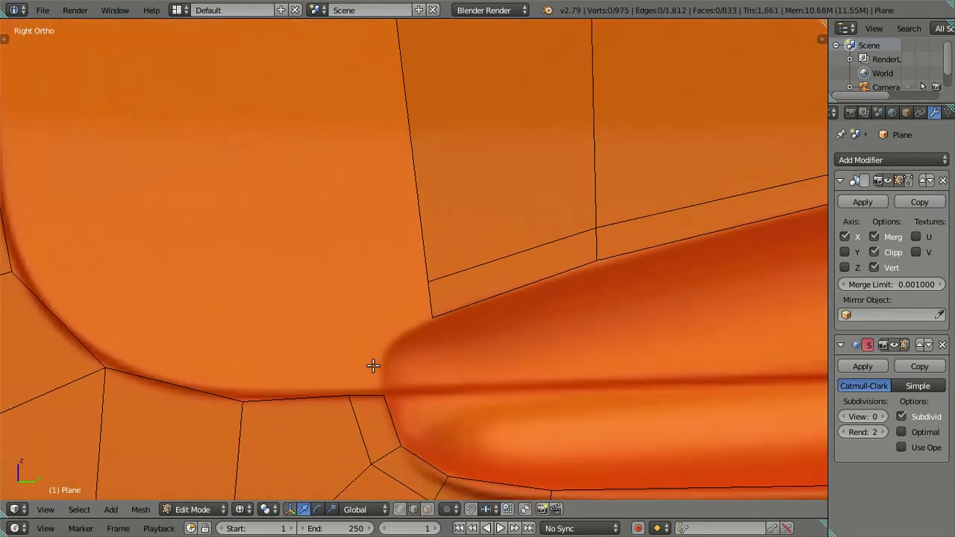
pyautogui.scroll(-1, 363, 390)
pyautogui.scroll(-1, 320, 316)
pyautogui.scroll(1, 358, 352)
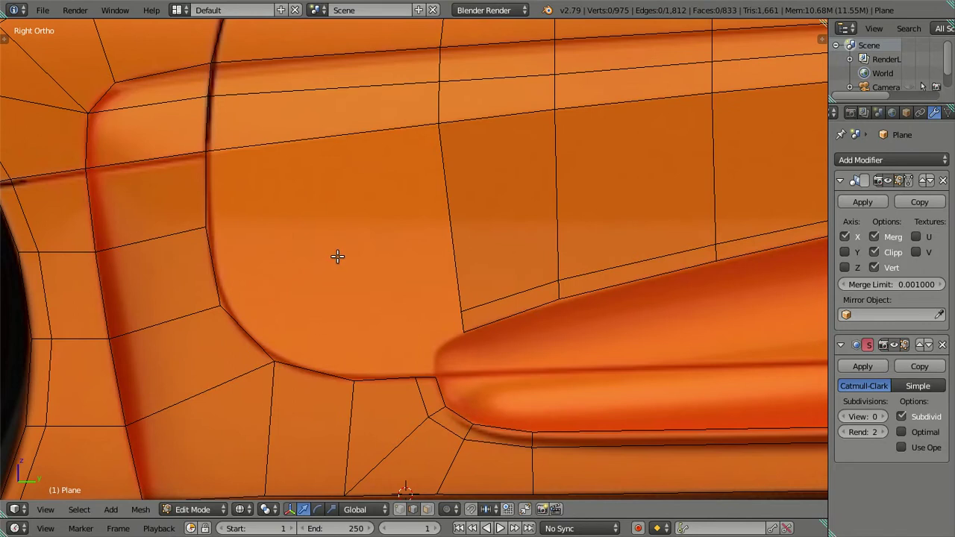
pyautogui.scroll(-2, 337, 257)
pyautogui.scroll(-1, 261, 299)
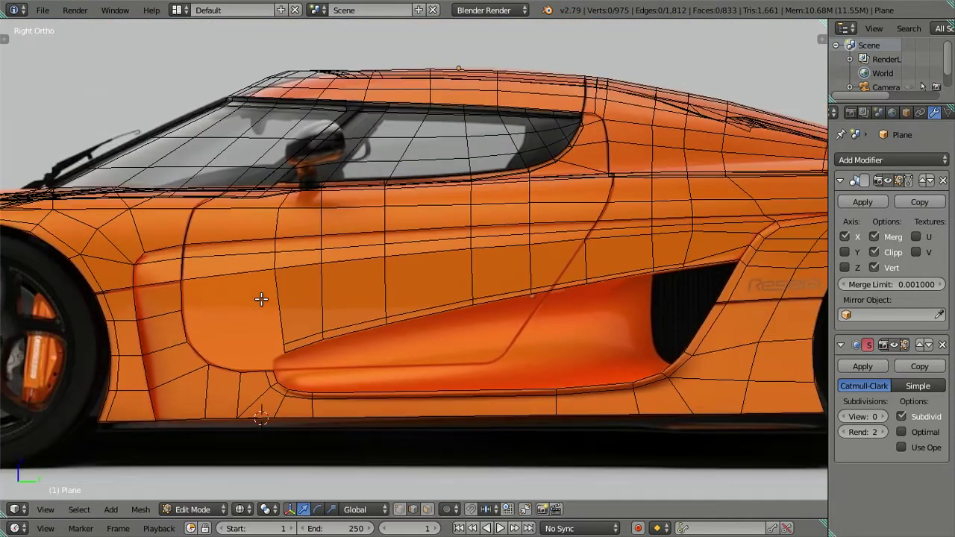
pyautogui.keyDown('shift'); pyautogui.moveTo(459, 284); pyautogui.dragTo(294, 297, button='middle'); pyautogui.keyUp('shift')
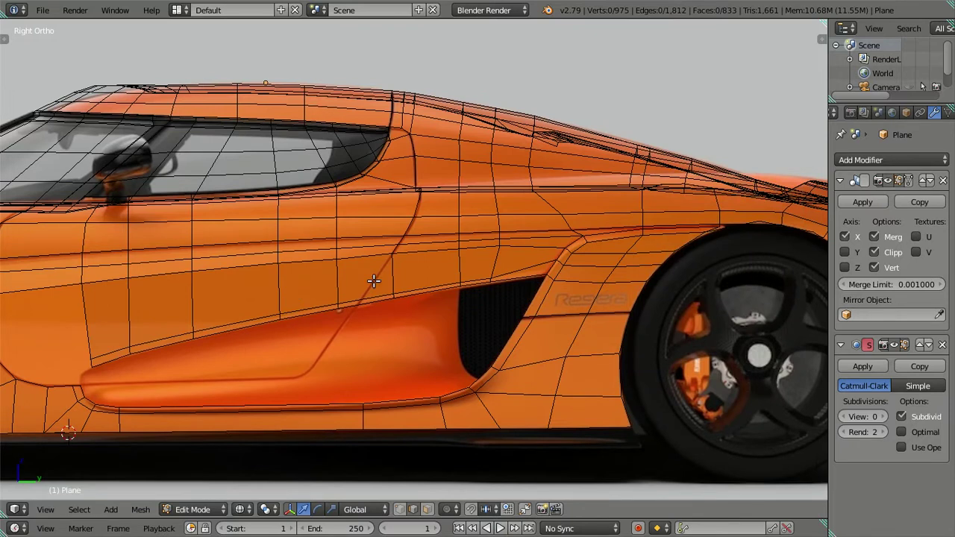
# Dissolve the unwanted edge loop along the side crease.
pyautogui.keyDown('alt'); pyautogui.rightClick(523, 263); pyautogui.keyUp('alt')
pyautogui.press('x')
pyautogui.click(522, 264)
pyautogui.moveTo(241, 341)
pyautogui.keyDown('shift'); pyautogui.mouseDown(button='middle')
pyautogui.moveTo(346, 343)
pyautogui.moveTo(486, 297)
pyautogui.mouseUp(button='middle'); pyautogui.keyUp('shift')
pyautogui.scroll(4, 447, 283)
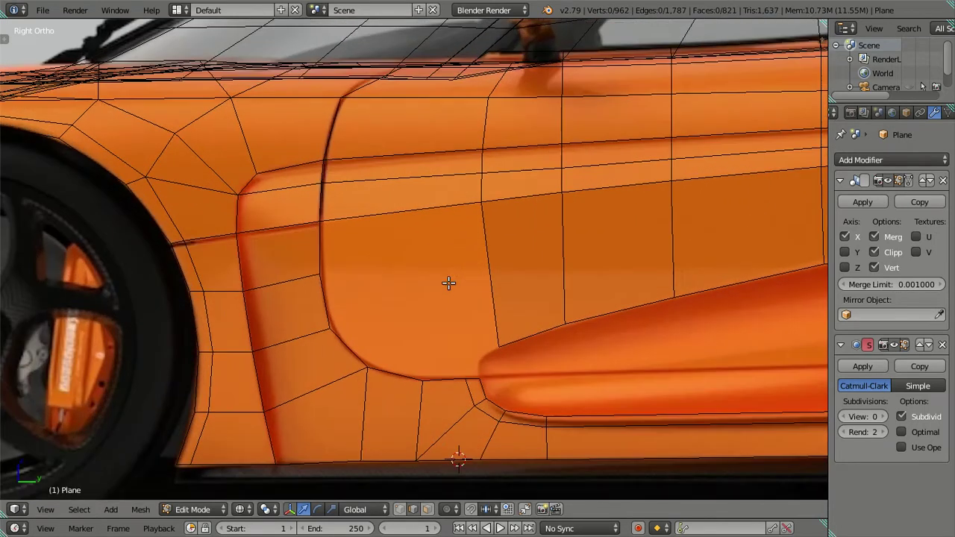
# Add a single loop cut across the door panel.
pyautogui.hotkey('ctrl', 'r')
pyautogui.scroll(1, 494, 260)
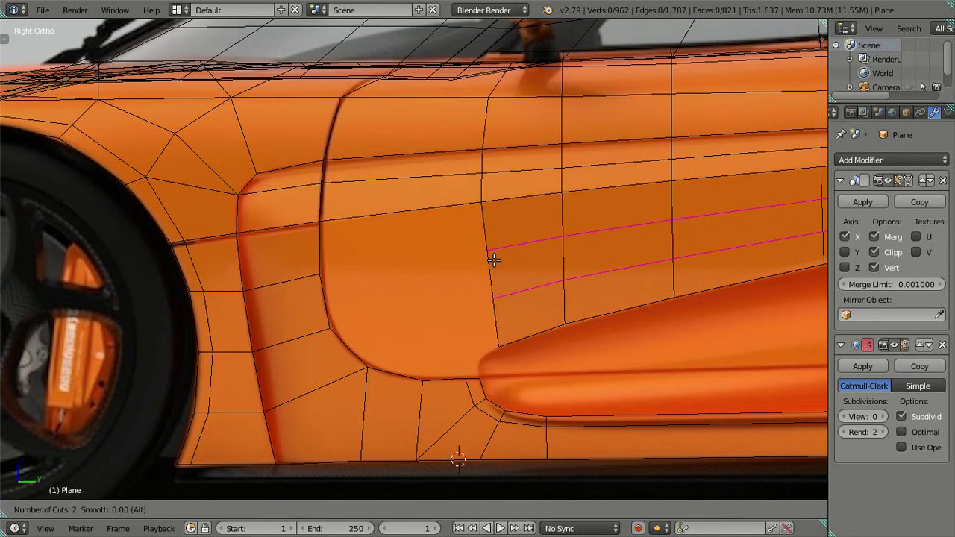
pyautogui.scroll(-1, 494, 260)
pyautogui.click(494, 260)
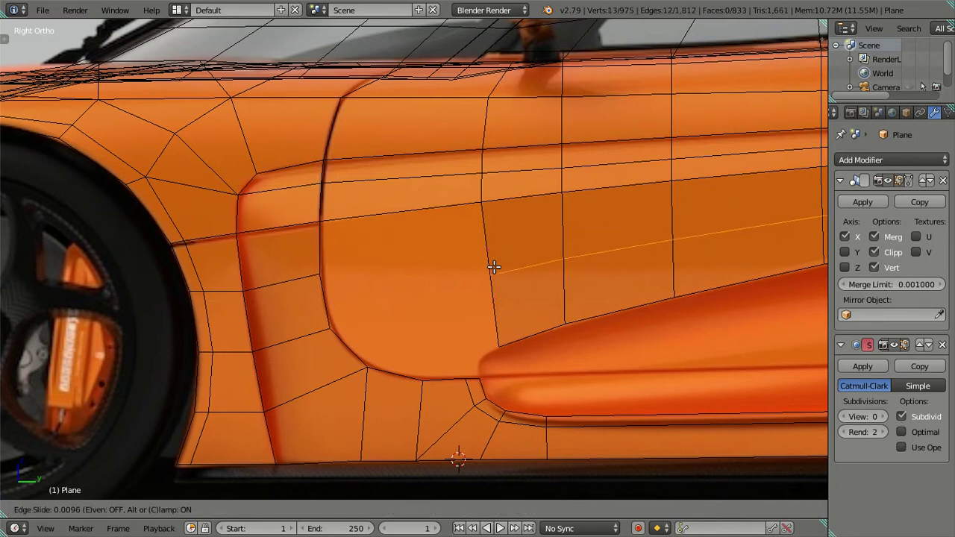
pyautogui.click(502, 320)
# Add a centred two-cut loop across the door panel.
pyautogui.hotkey('ctrl', 'r')
pyautogui.scroll(3, 486, 251)
pyautogui.scroll(-2, 485, 251)
pyautogui.click(485, 251)
pyautogui.rightClick(478, 253)
pyautogui.scroll(1, 324, 264)
# Fill the open gaps at the scoop's front corner with faces.
pyautogui.rightClick(297, 253)
pyautogui.keyDown('shift'); pyautogui.rightClick(505, 216); pyautogui.keyUp('shift')
pyautogui.press('f')
pyautogui.rightClick(298, 323)
pyautogui.keyDown('shift'); pyautogui.rightClick(495, 271); pyautogui.keyUp('shift')
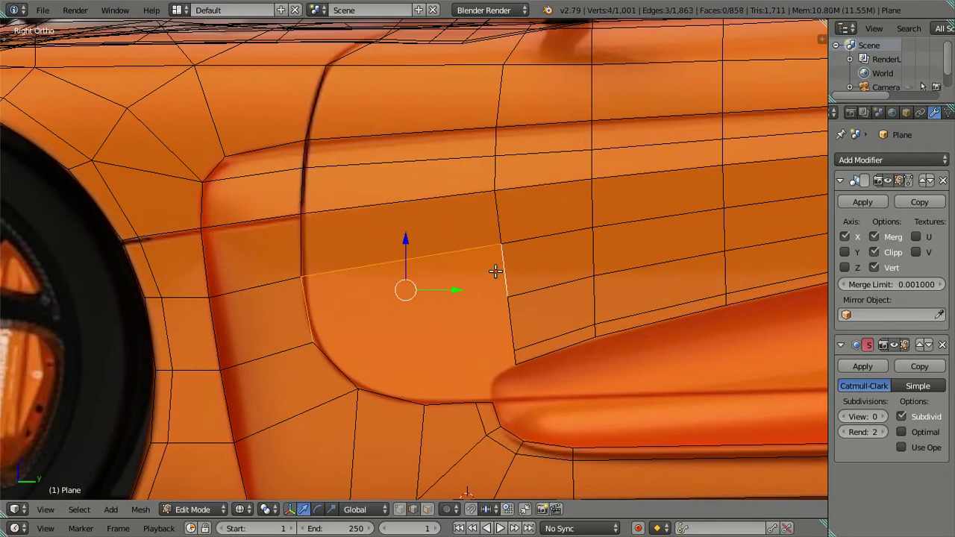
pyautogui.rightClick(482, 398)
pyautogui.keyDown('shift'); pyautogui.rightClick(512, 361); pyautogui.keyUp('shift')
pyautogui.press('f')
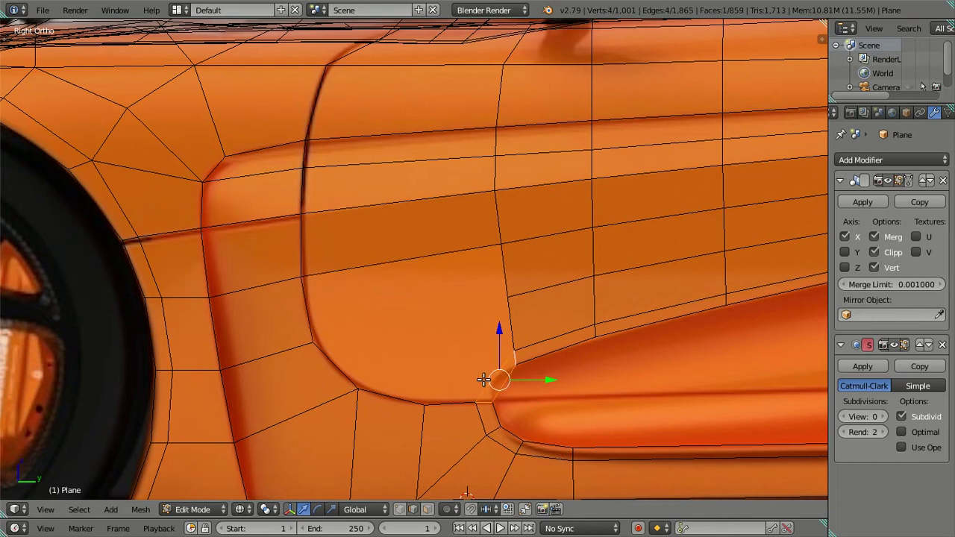
pyautogui.scroll(1, 485, 382)
# Add a centred loop cut at the scoop's front corner and nudge its vertices.
pyautogui.scroll(1, 496, 392)
pyautogui.hotkey('ctrl', 'r')
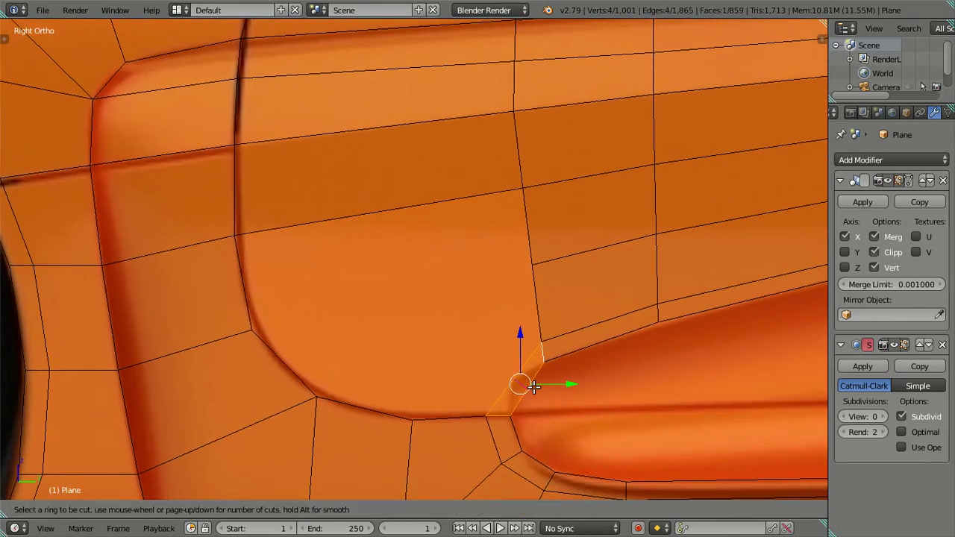
pyautogui.click(534, 386)
pyautogui.rightClick(534, 386)
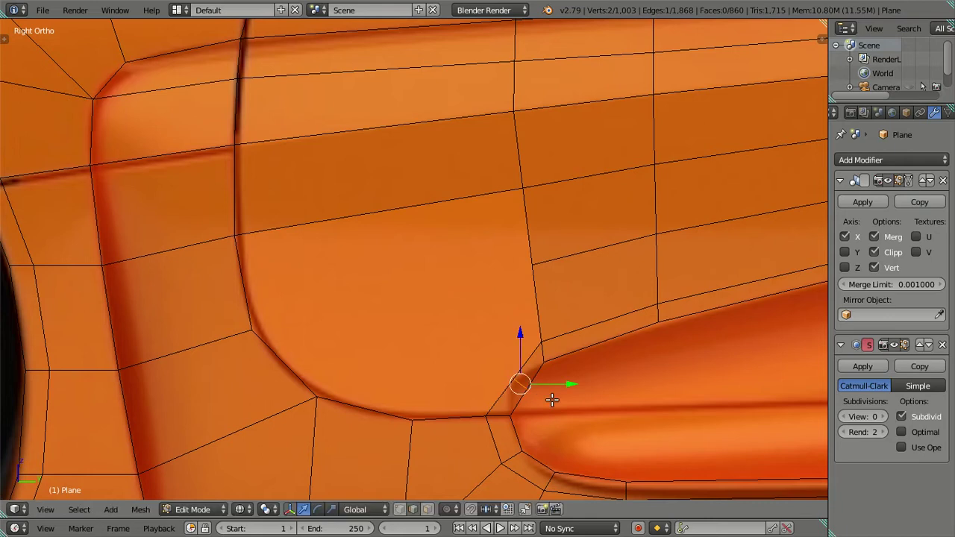
pyautogui.press('g')
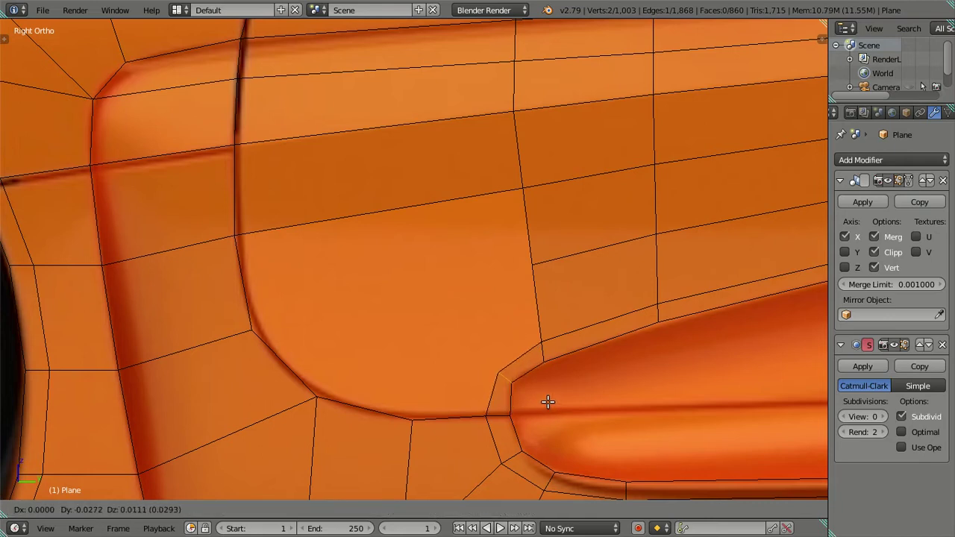
pyautogui.click(520, 383)
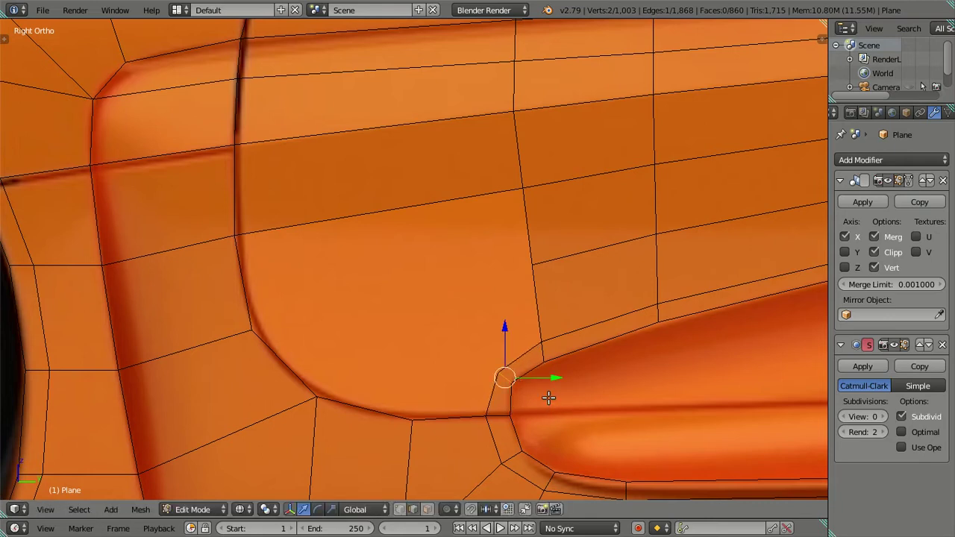
pyautogui.press('s')
pyautogui.rightClick(589, 412)
pyautogui.press('r')
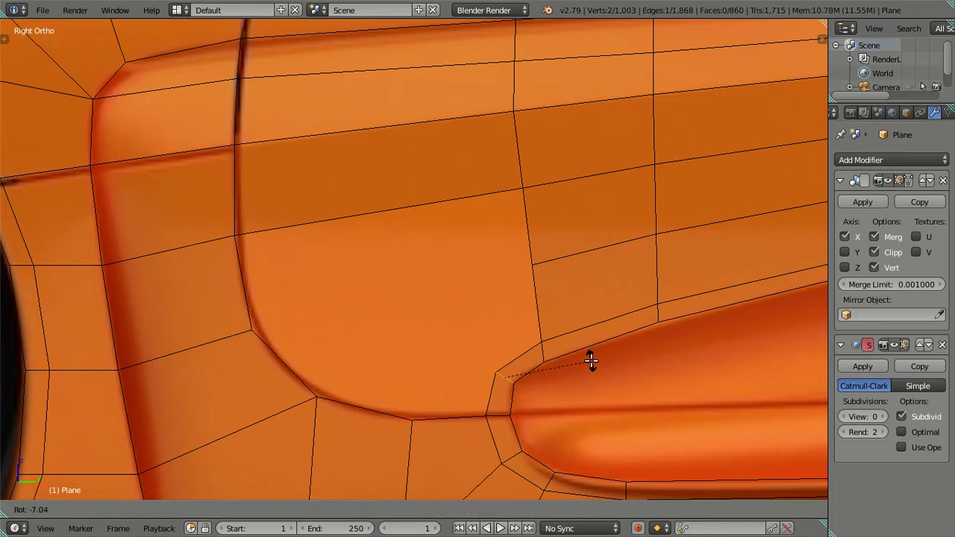
pyautogui.rightClick(591, 362)
pyautogui.press('s')
pyautogui.rightClick(597, 400)
# Move an edge on the scoop's upper edge vertically to follow the curve.
pyautogui.scroll(-2, 582, 384)
pyautogui.scroll(-1, 566, 358)
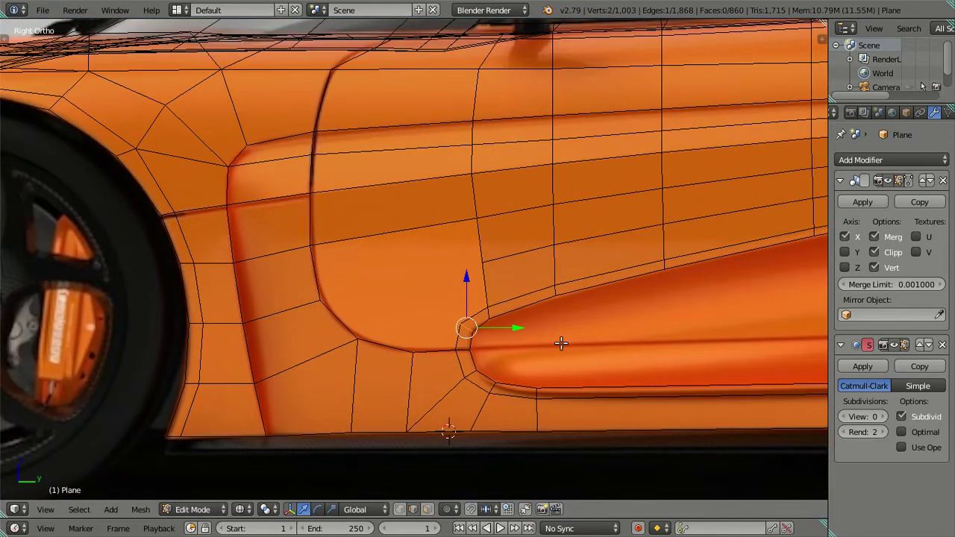
pyautogui.keyDown('shift'); pyautogui.moveTo(561, 343); pyautogui.dragTo(477, 330, button='middle'); pyautogui.keyUp('shift')
pyautogui.rightClick(478, 328)
pyautogui.scroll(3, 481, 323)
pyautogui.moveTo(499, 323); pyautogui.dragTo(502, 322)
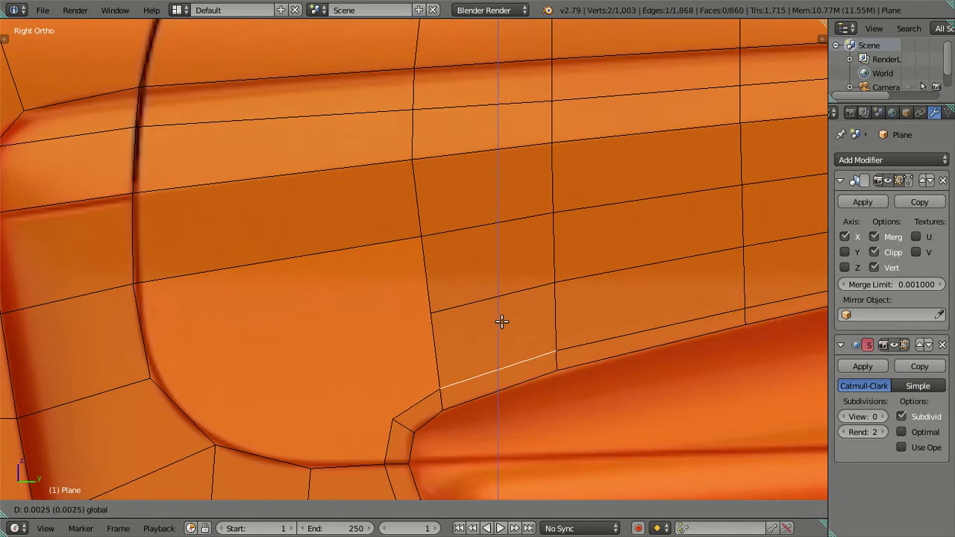
pyautogui.click(502, 322)
# Slide the corner edges along Y and rotate them to align with the scoop.
pyautogui.keyDown('shift'); pyautogui.moveTo(450, 374); pyautogui.dragTo(430, 331, button='middle'); pyautogui.keyUp('shift')
pyautogui.rightClick(431, 330)
pyautogui.rightClick(467, 337)
pyautogui.press('g')
pyautogui.press('y')
pyautogui.click(482, 330)
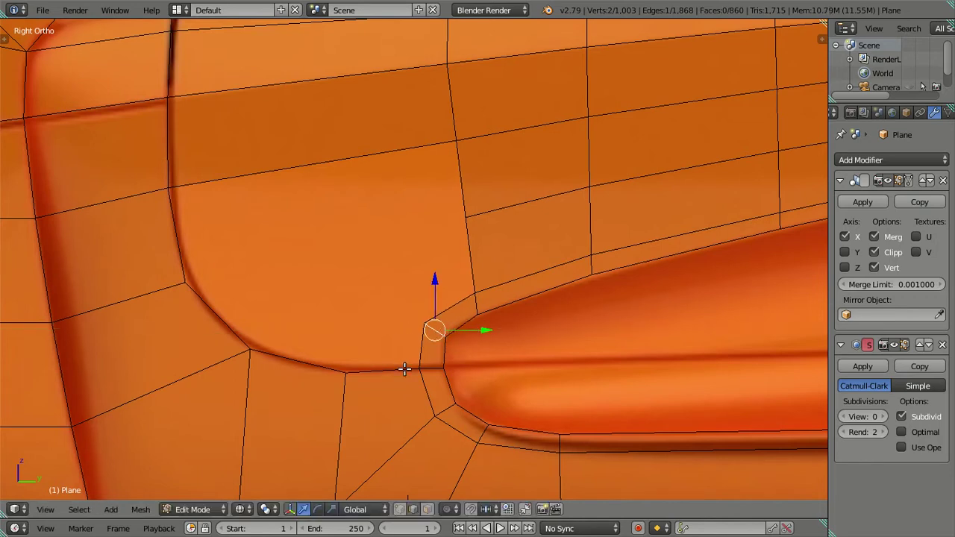
pyautogui.hotkey('ctrl', 'z')
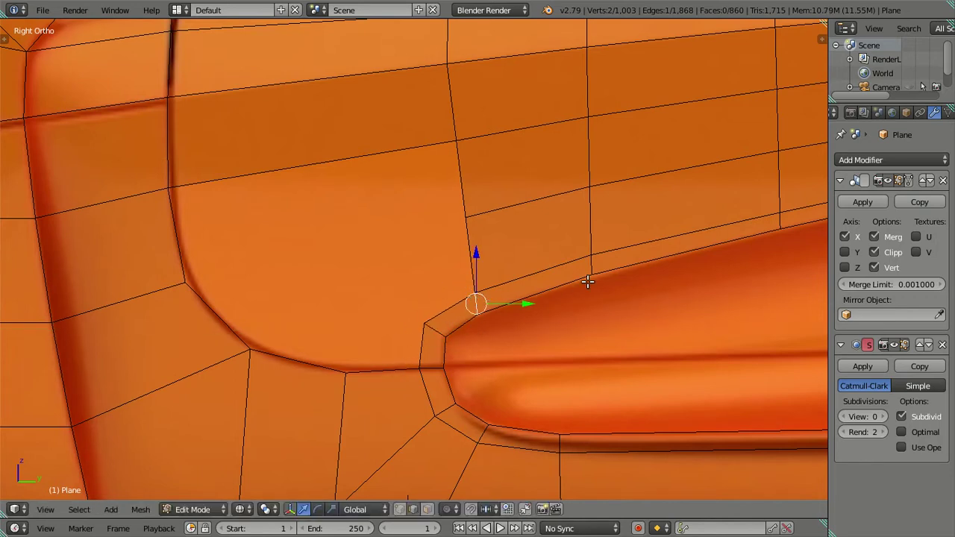
pyautogui.press('r')
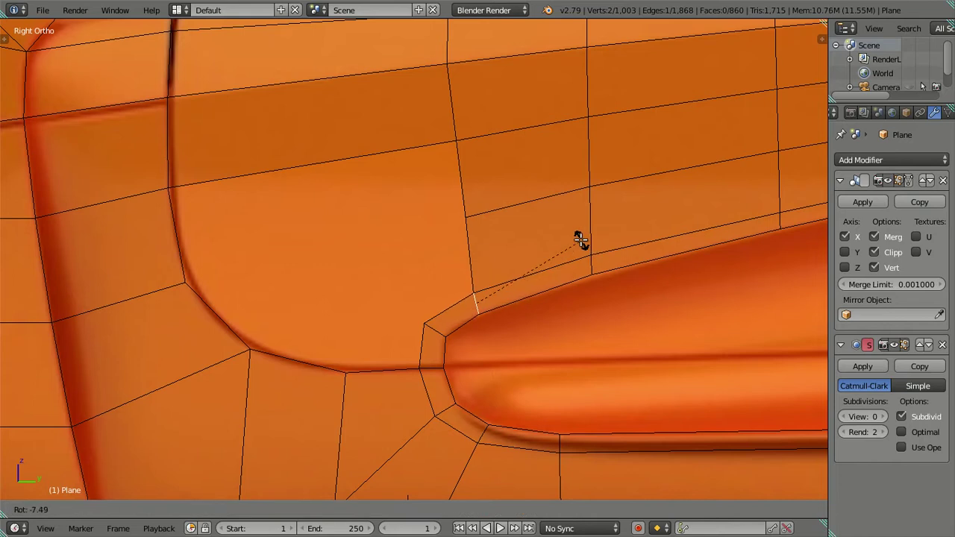
pyautogui.click(571, 240)
# Extrude an edge from two vertices on the scoop's lower edge upward.
pyautogui.press('a')
pyautogui.scroll(-2, 448, 264)
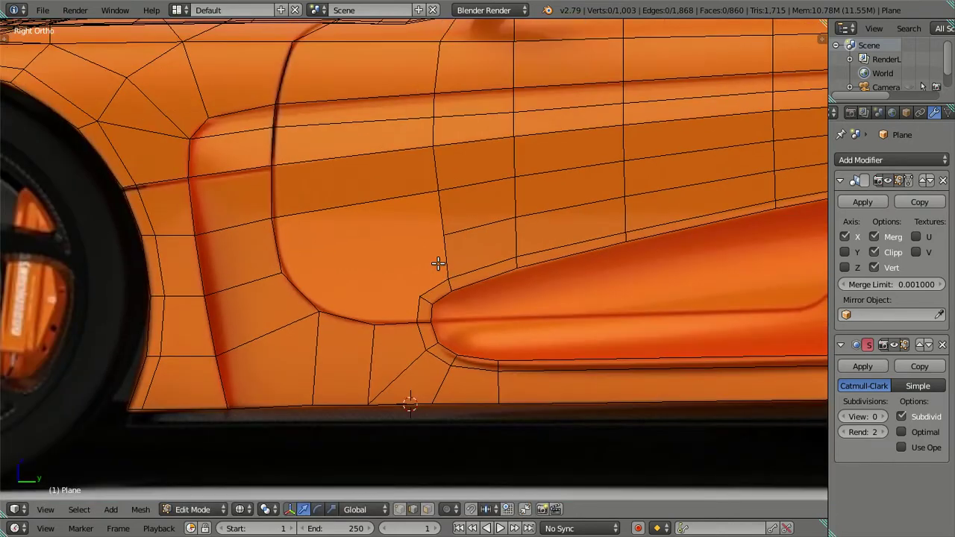
pyautogui.keyDown('shift'); pyautogui.moveTo(438, 264); pyautogui.dragTo(452, 282, button='middle'); pyautogui.keyUp('shift')
pyautogui.keyDown('shift'); pyautogui.moveTo(348, 299); pyautogui.dragTo(388, 253, button='middle'); pyautogui.keyUp('shift')
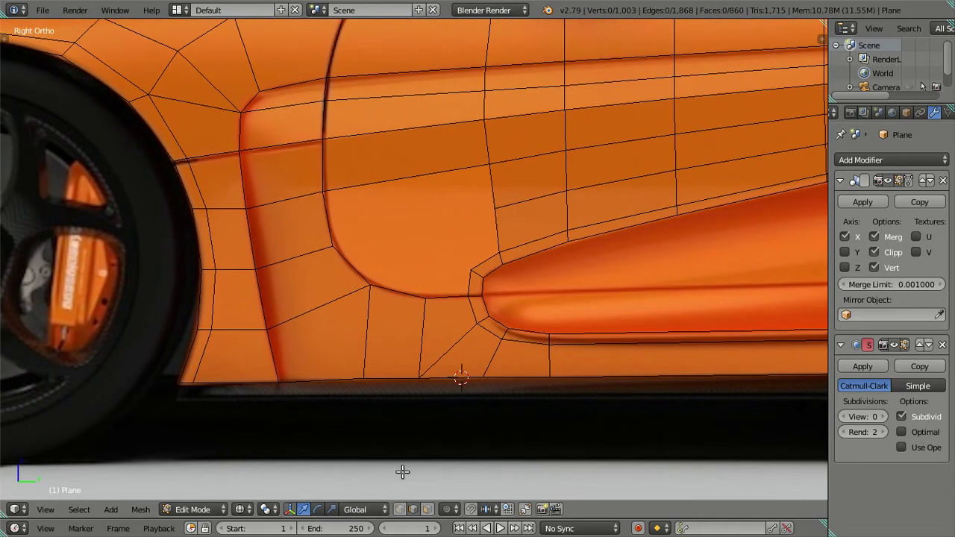
pyautogui.scroll(2, 403, 329)
pyautogui.rightClick(429, 313)
pyautogui.keyDown('shift'); pyautogui.rightClick(350, 299); pyautogui.keyUp('shift')
pyautogui.press('e')
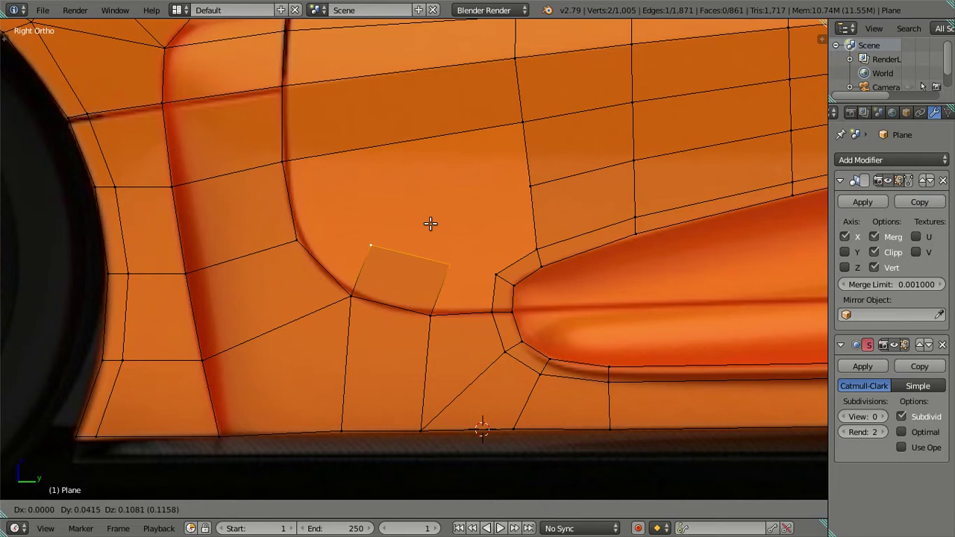
# Redo the extrusion as a strip of faces up into the panel.
pyautogui.press('Escape')
pyautogui.hotkey('ctrl', 'z')
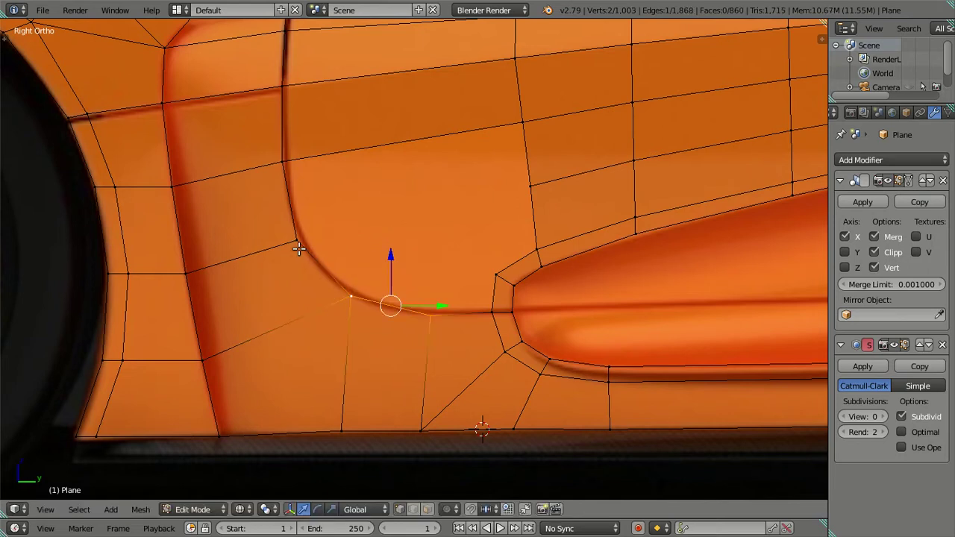
pyautogui.keyDown('shift'); pyautogui.click(297, 241); pyautogui.keyUp('shift')
pyautogui.keyDown('shift'); pyautogui.click(352, 300); pyautogui.keyUp('shift')
pyautogui.press('e')
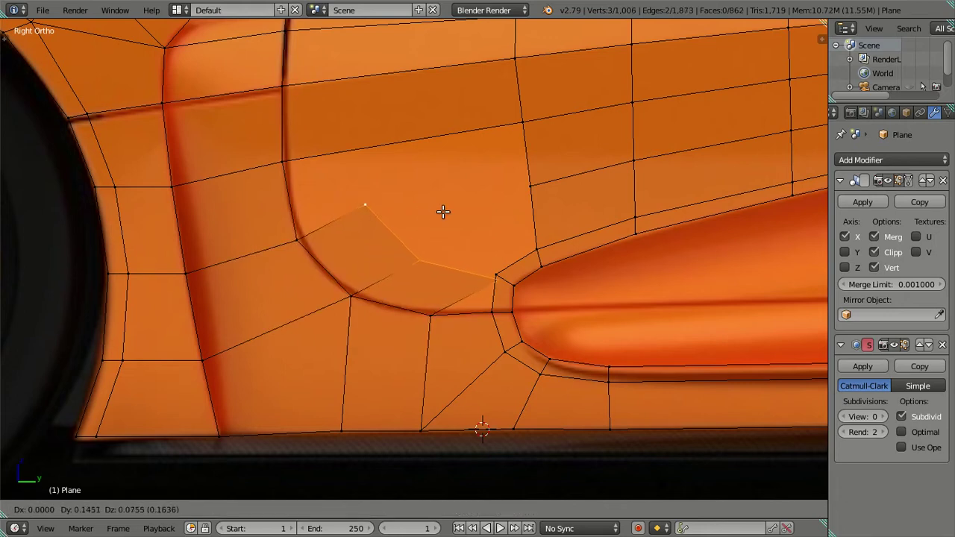
pyautogui.click(442, 215)
# Position the strip's outer corner vertex up toward the scoop.
pyautogui.rightClick(418, 260)
pyautogui.press('g')
pyautogui.press('y')
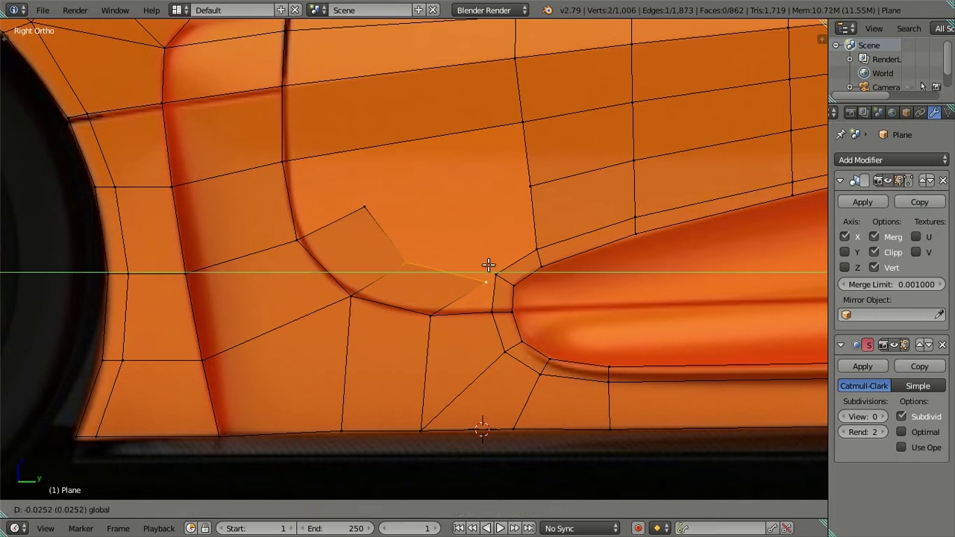
pyautogui.click(452, 251)
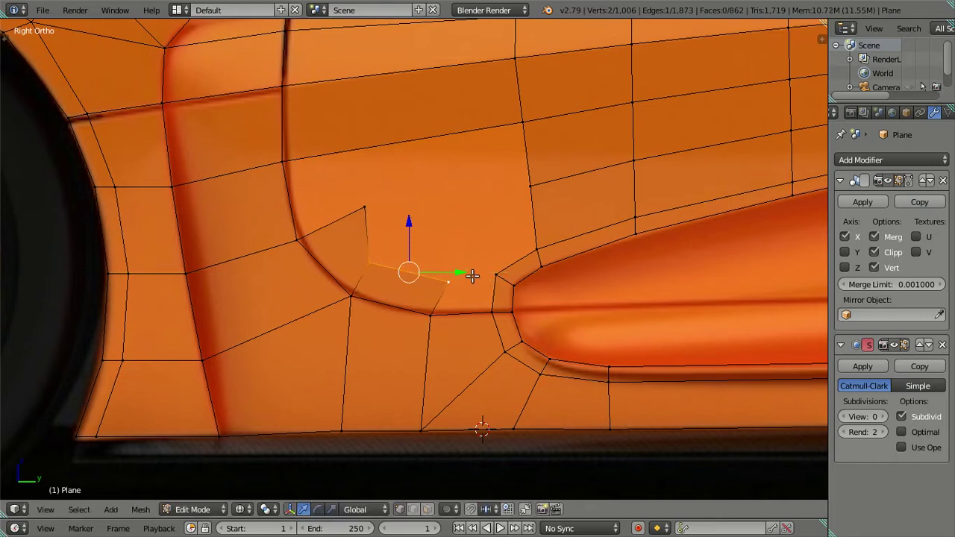
pyautogui.press('g')
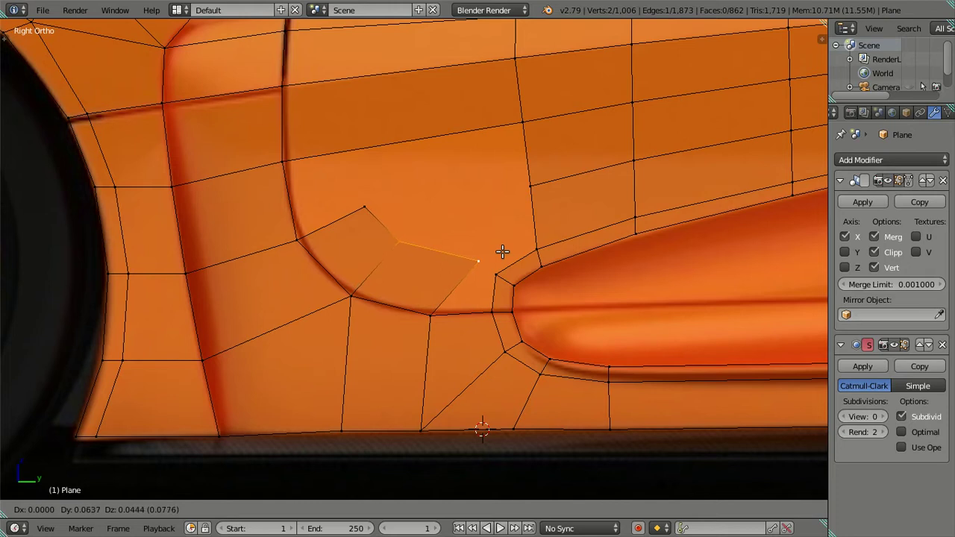
pyautogui.click(500, 258)
pyautogui.press('g')
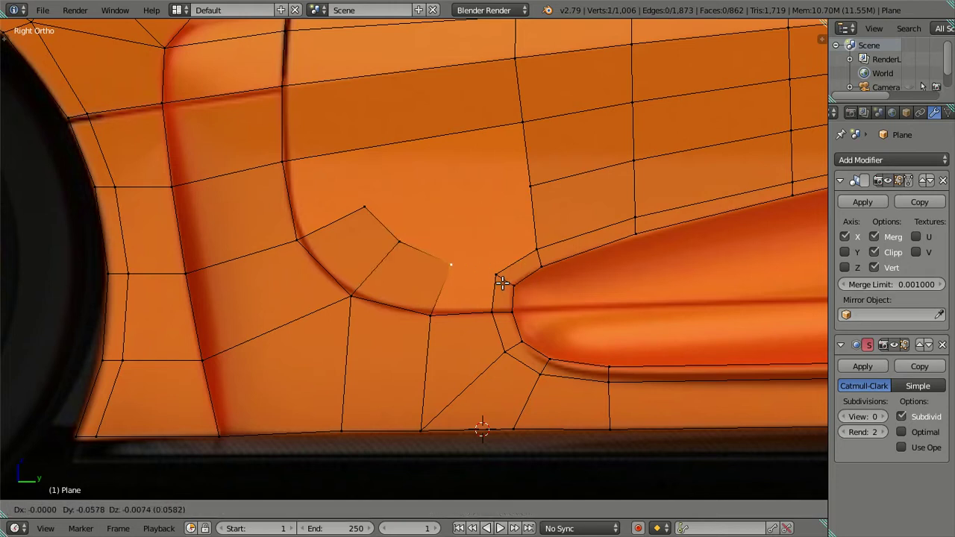
pyautogui.click(500, 280)
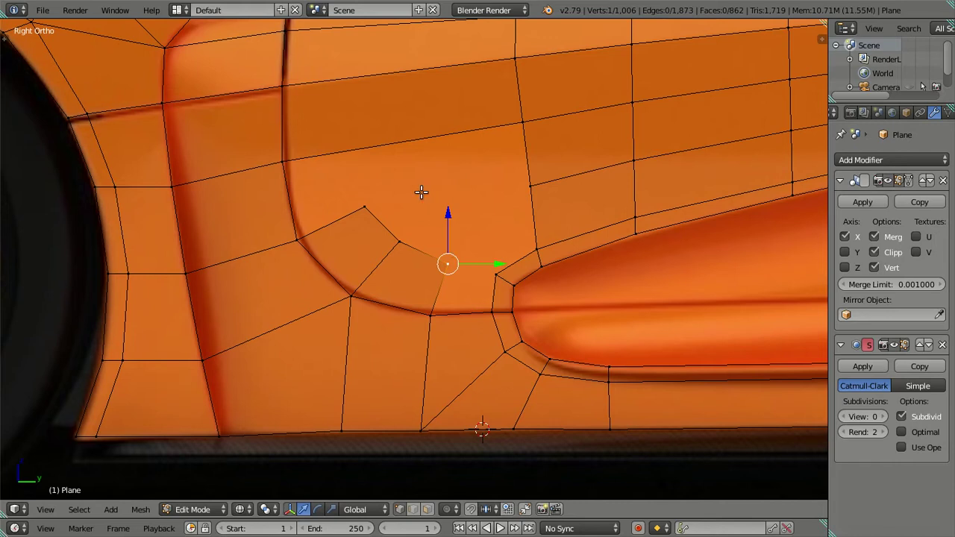
# Fill a face between the four vertices around the first gap.
pyautogui.scroll(-2, 421, 192)
pyautogui.scroll(-1, 426, 224)
pyautogui.scroll(-1, 414, 223)
pyautogui.scroll(2, 408, 254)
pyautogui.scroll(1, 414, 262)
pyautogui.scroll(1, 425, 254)
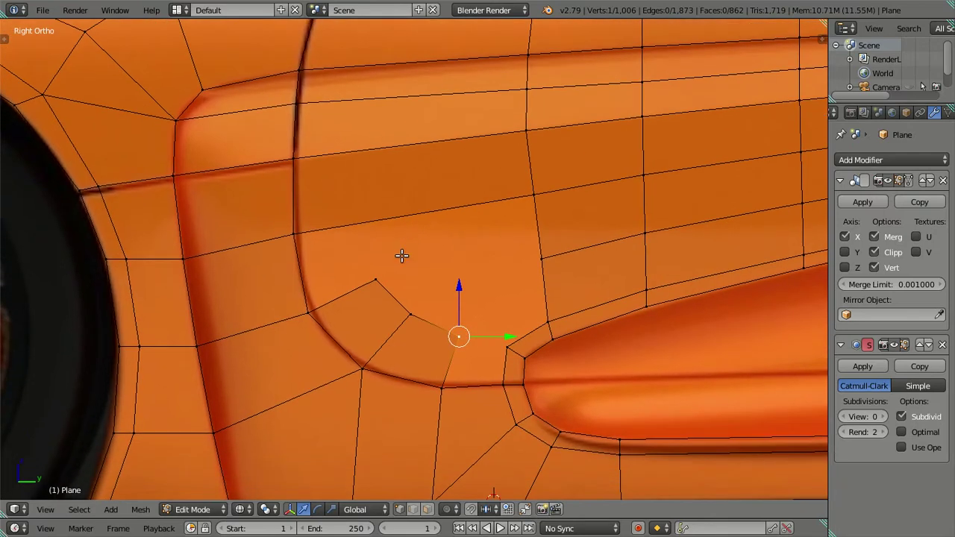
pyautogui.press('g')
pyautogui.click(503, 345)
pyautogui.hotkey('ctrl', 'z')
pyautogui.keyDown('ctrl'); pyautogui.rightClick(496, 344); pyautogui.keyUp('ctrl')
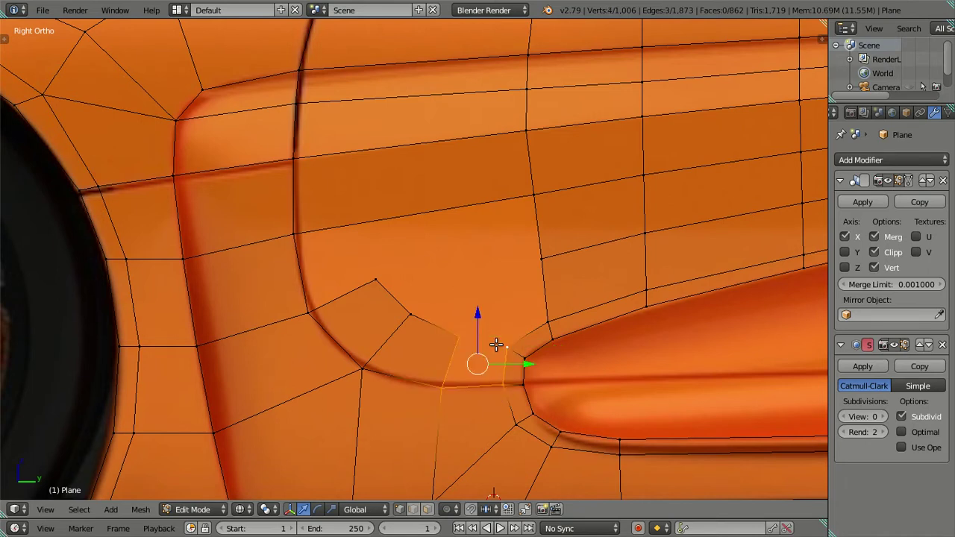
pyautogui.press('f')
# Select the vertices bordering the second gap and fill it, then zoom in to check.
pyautogui.rightClick(458, 328)
pyautogui.keyDown('ctrl'); pyautogui.rightClick(542, 257); pyautogui.keyUp('ctrl')
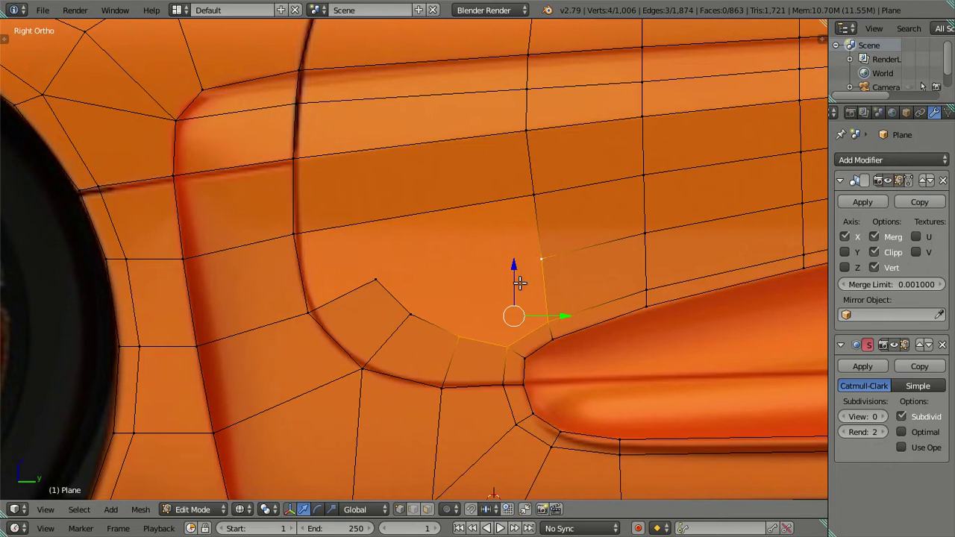
pyautogui.press('a')
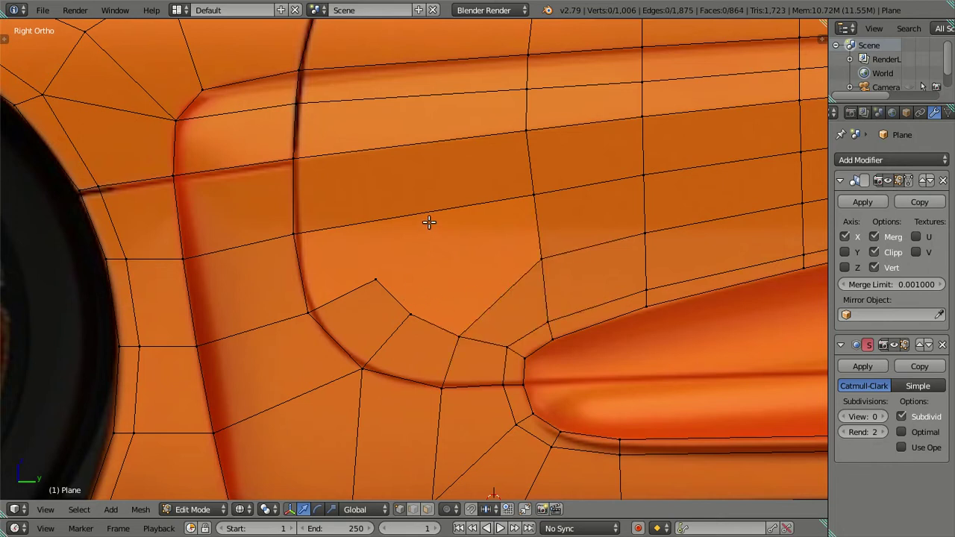
pyautogui.scroll(-3, 429, 222)
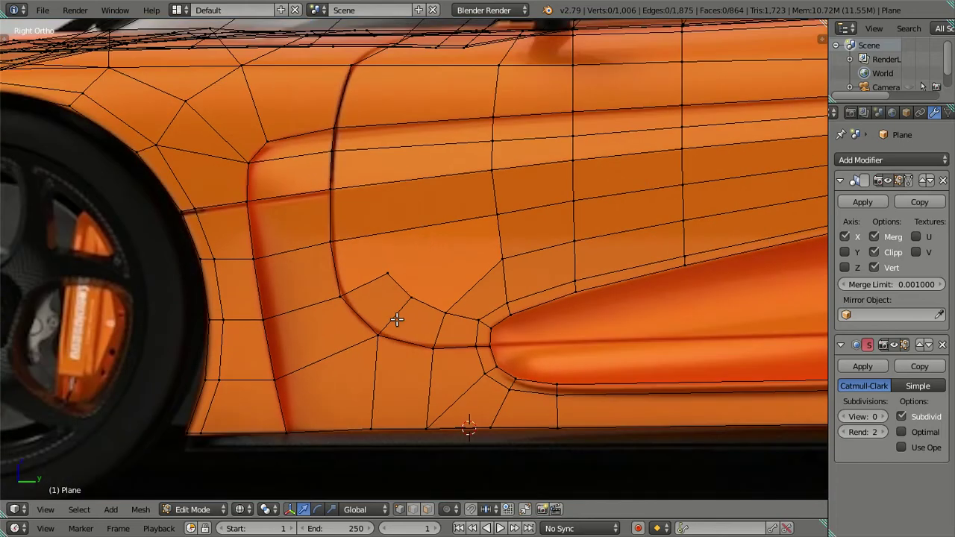
pyautogui.scroll(3, 396, 309)
pyautogui.scroll(1, 397, 308)
pyautogui.scroll(-2, 397, 307)
pyautogui.scroll(1, 616, 267)
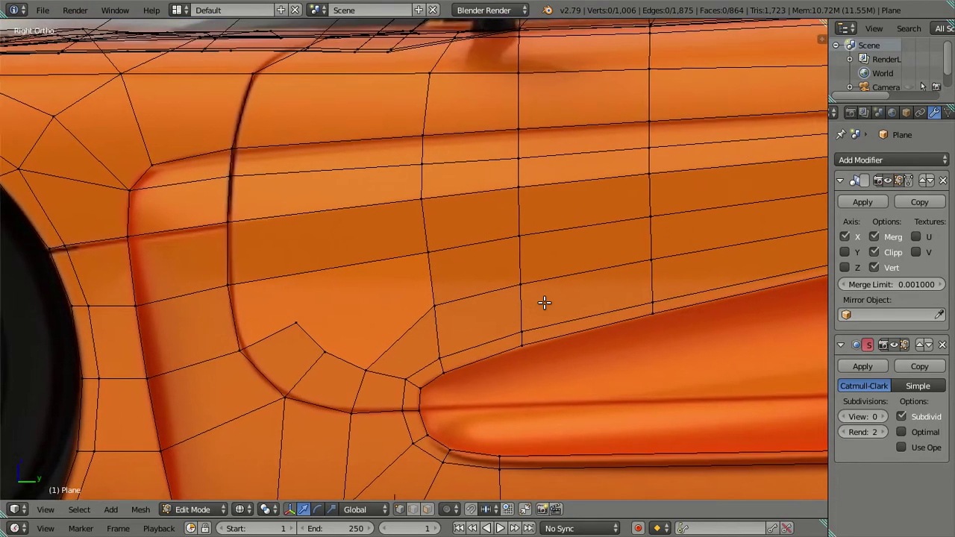
pyautogui.scroll(-2, 544, 301)
pyautogui.scroll(-1, 535, 301)
pyautogui.scroll(1, 532, 283)
pyautogui.scroll(2, 495, 308)
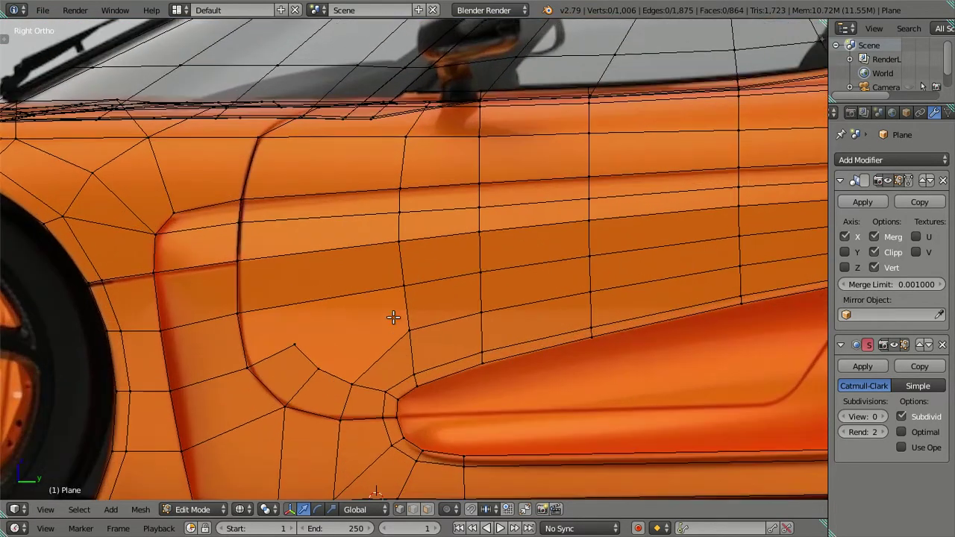
pyautogui.scroll(1, 392, 318)
pyautogui.scroll(1, 448, 291)
# Delete the door panel face above the scoop's front corner.
pyautogui.press('3')
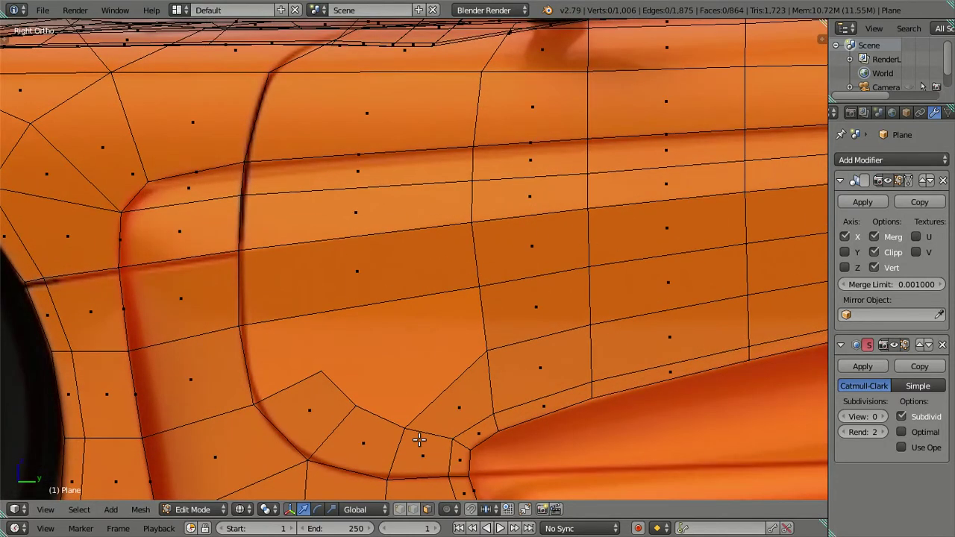
pyautogui.rightClick(369, 249)
pyautogui.press('x')
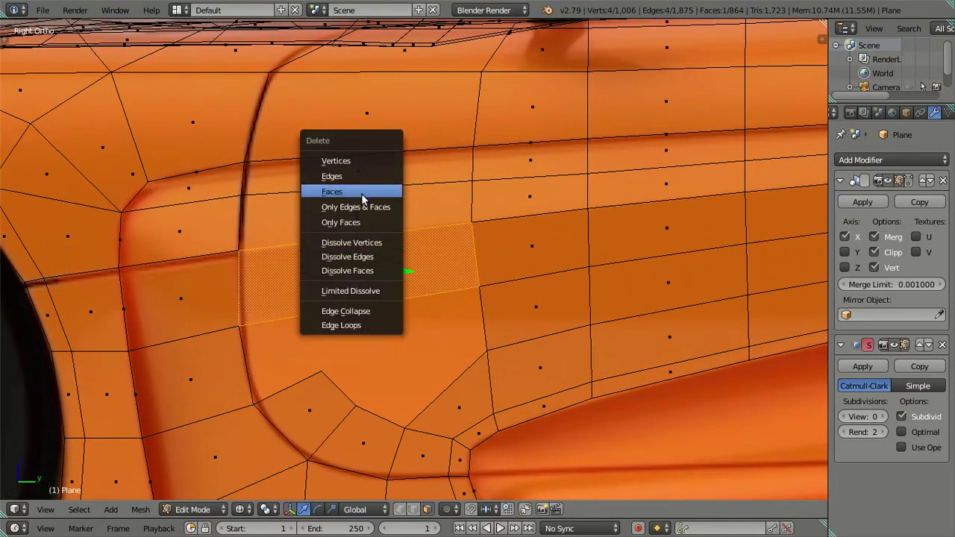
pyautogui.click(362, 195)
# Raise the two scoop-corner vertices upward, leaving the notch vertex in place.
pyautogui.scroll(-2, 337, 307)
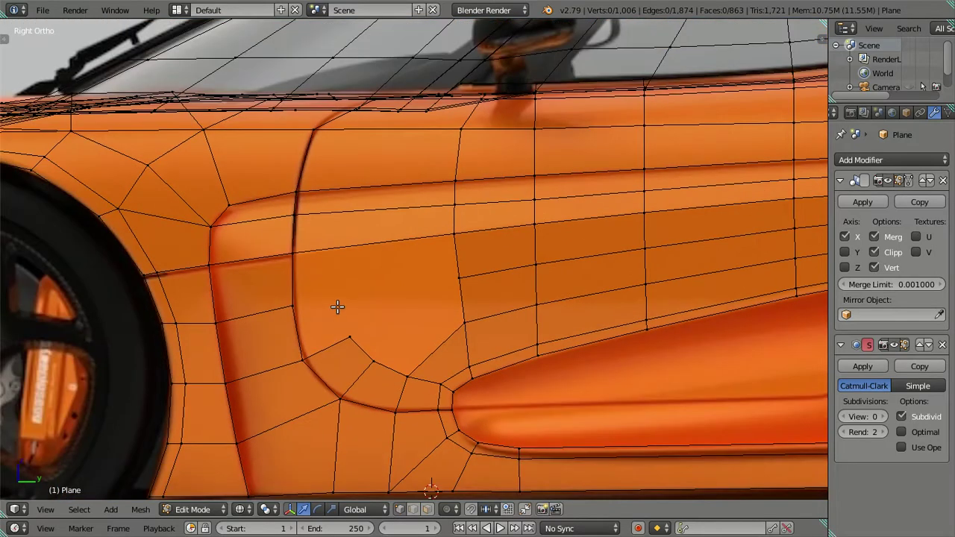
pyautogui.keyDown('shift'); pyautogui.moveTo(337, 307); pyautogui.dragTo(447, 271, button='middle'); pyautogui.keyUp('shift')
pyautogui.scroll(1, 448, 270)
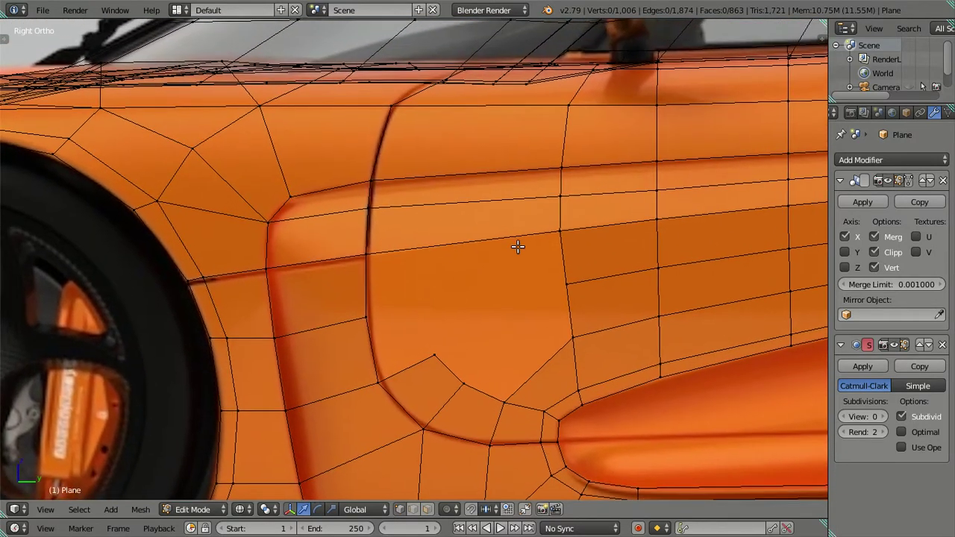
pyautogui.scroll(1, 504, 277)
pyautogui.rightClick(445, 382)
pyautogui.keyDown('shift'); pyautogui.rightClick(469, 398); pyautogui.keyUp('shift')
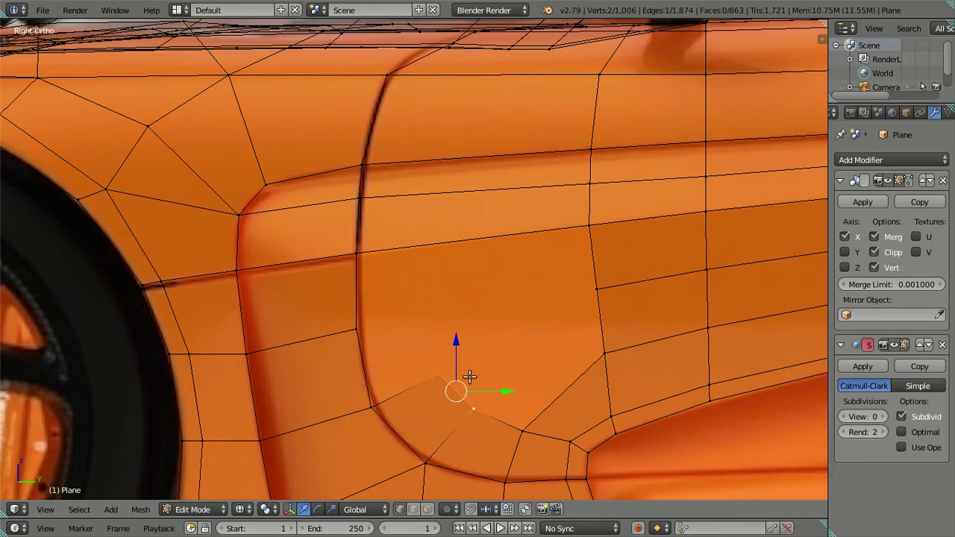
pyautogui.press('g')
pyautogui.click(468, 363)
pyautogui.rightClick(448, 356)
pyautogui.press('g')
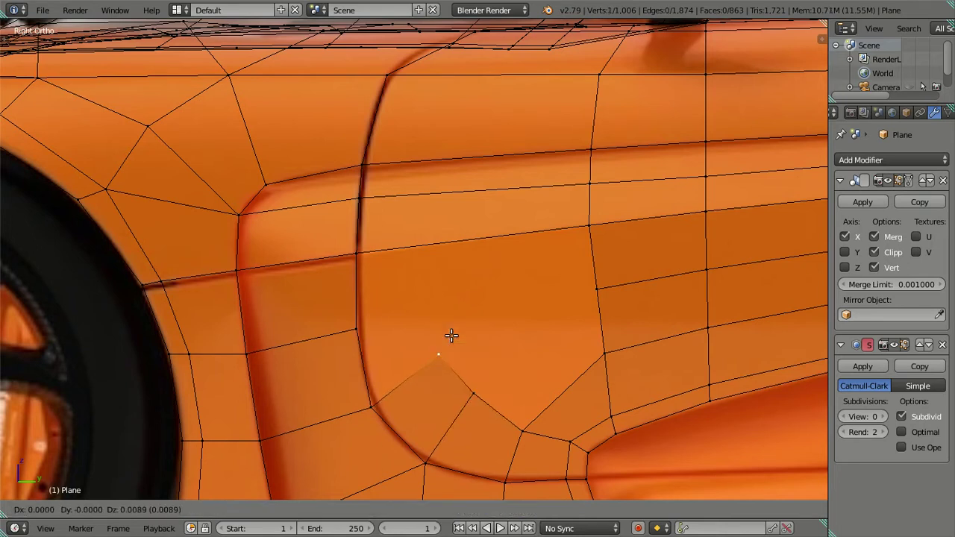
pyautogui.rightClick(464, 332)
# Extrude a new vertex from the scoop rim and fill the vertex chain with a face.
pyautogui.rightClick(370, 317)
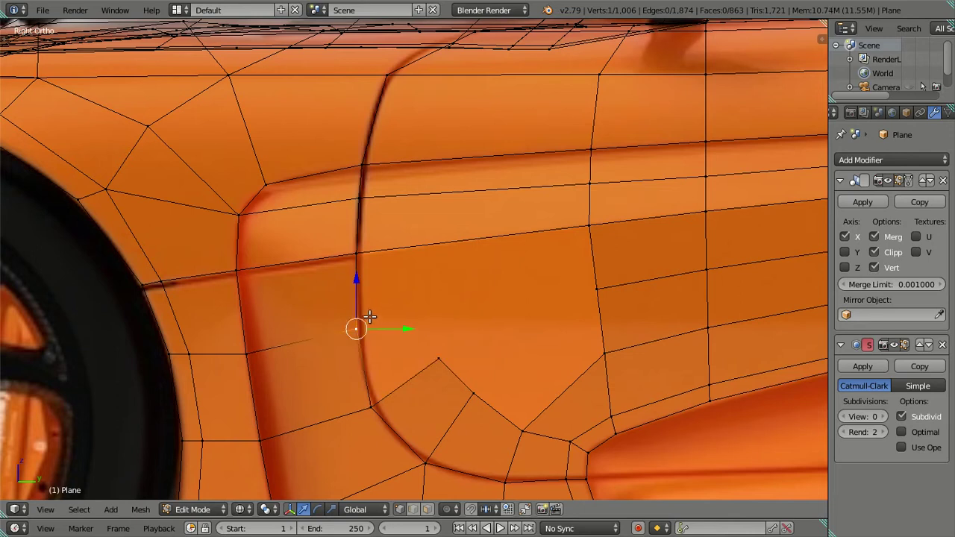
pyautogui.press('e')
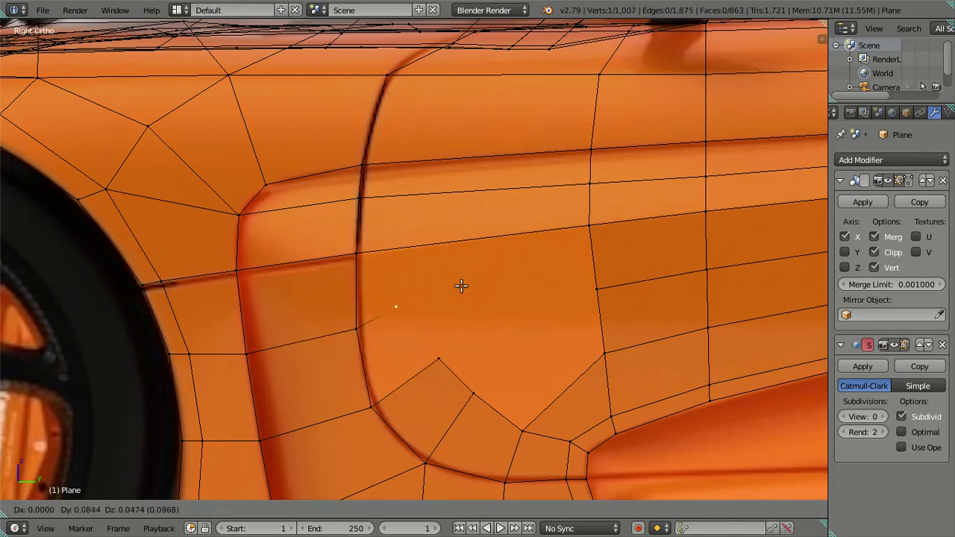
pyautogui.click(488, 288)
pyautogui.rightClick(451, 344)
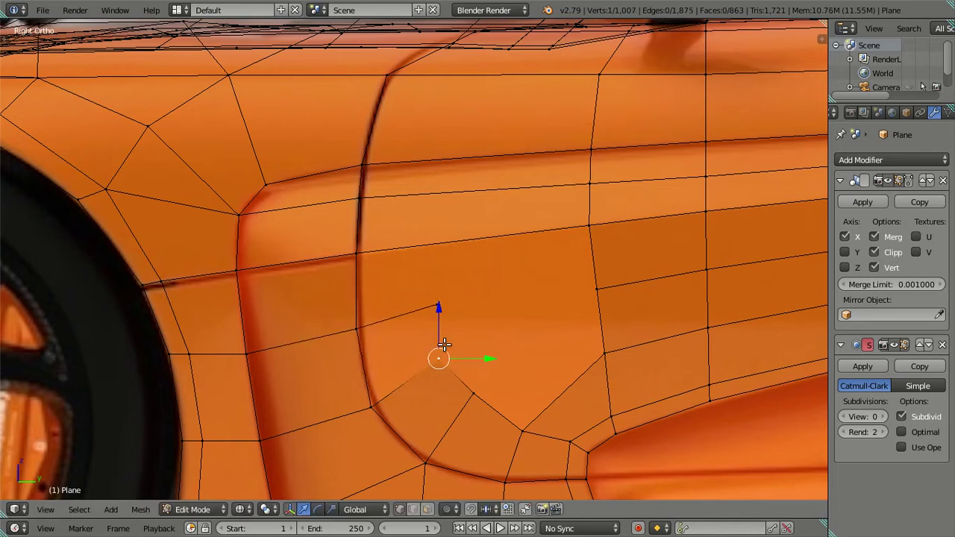
pyautogui.keyDown('alt'); pyautogui.rightClick(442, 308); pyautogui.keyUp('alt')
pyautogui.press('f')
# Reposition three vertices along the scoop and the panel's lower edge to even out the faces.
pyautogui.rightClick(441, 366)
pyautogui.press('g')
pyautogui.press('z')
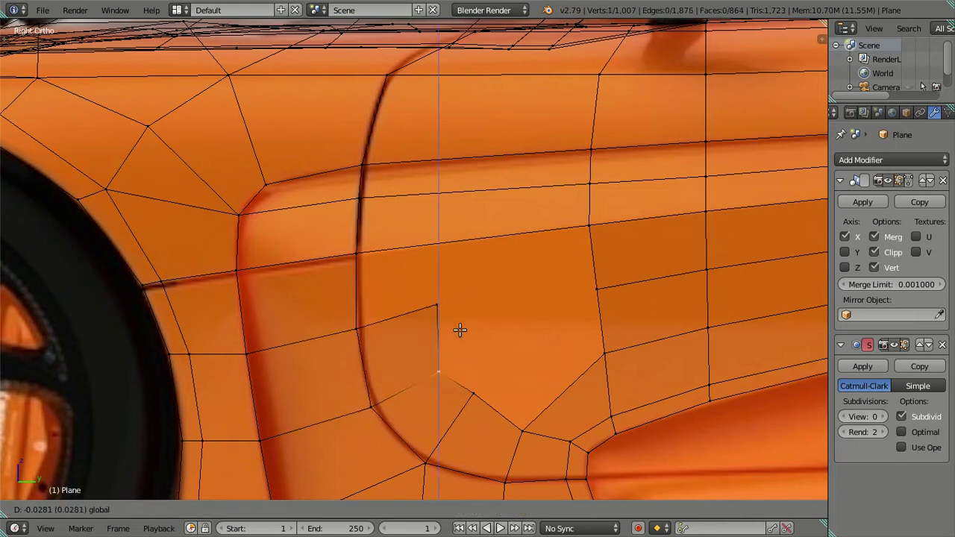
pyautogui.click(460, 330)
pyautogui.rightClick(473, 391)
pyautogui.press('g')
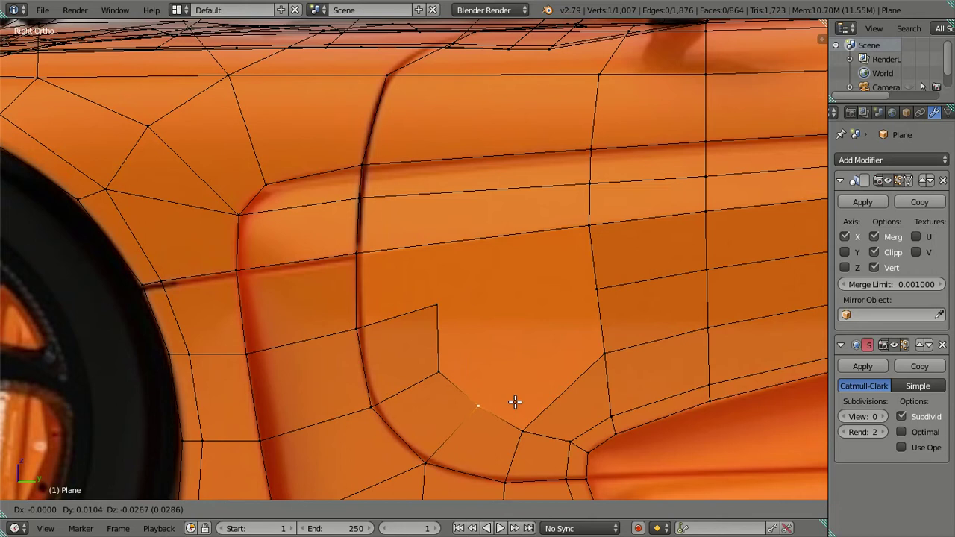
pyautogui.click(512, 404)
pyautogui.rightClick(433, 283)
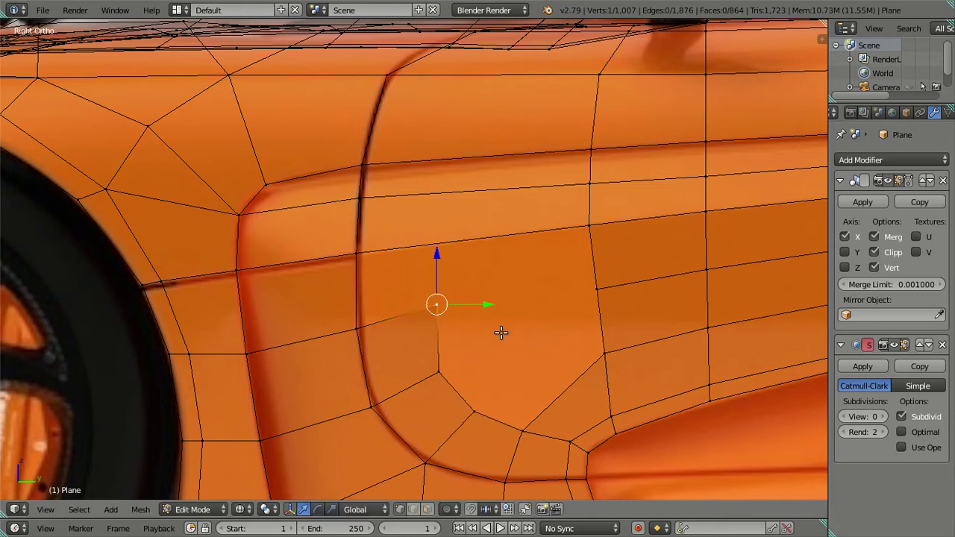
pyautogui.press('g')
pyautogui.click(486, 338)
# Start a loop cut across the upper door panel.
pyautogui.press('a')
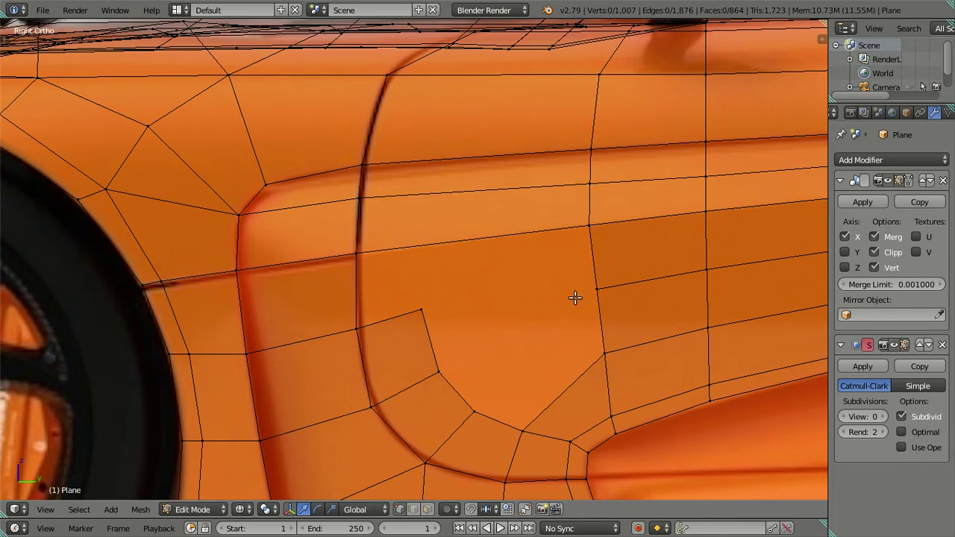
pyautogui.scroll(-1, 478, 259)
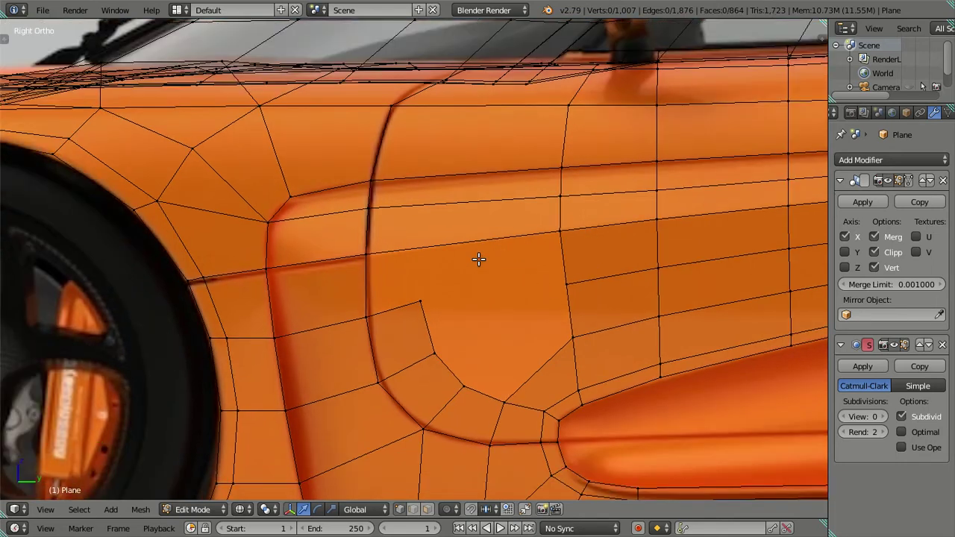
pyautogui.keyDown('shift'); pyautogui.moveTo(478, 239); pyautogui.dragTo(423, 247, button='middle'); pyautogui.keyUp('shift')
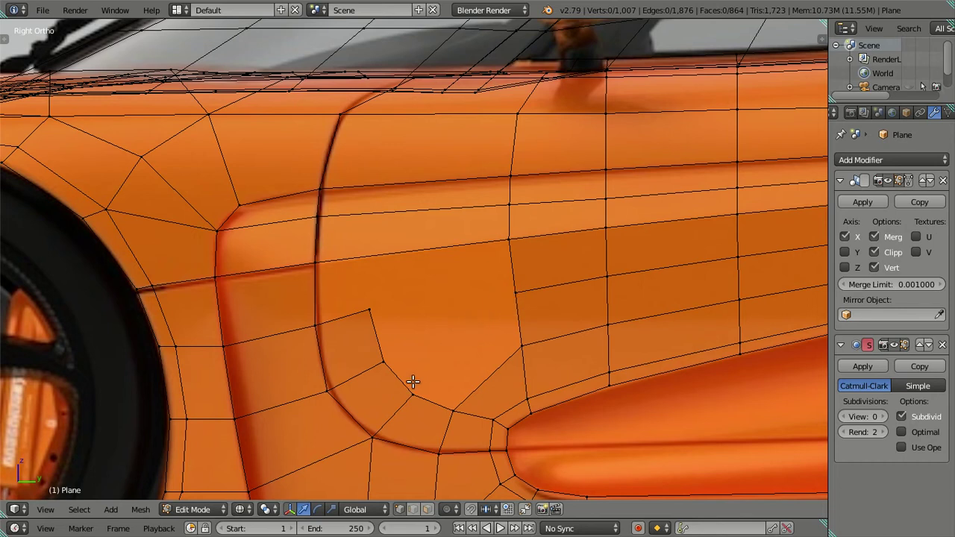
pyautogui.hotkey('ctrl', 'r')
# Place two edge loops across the upper panel, inspect them, and fill the open panel chain.
pyautogui.scroll(1, 430, 243)
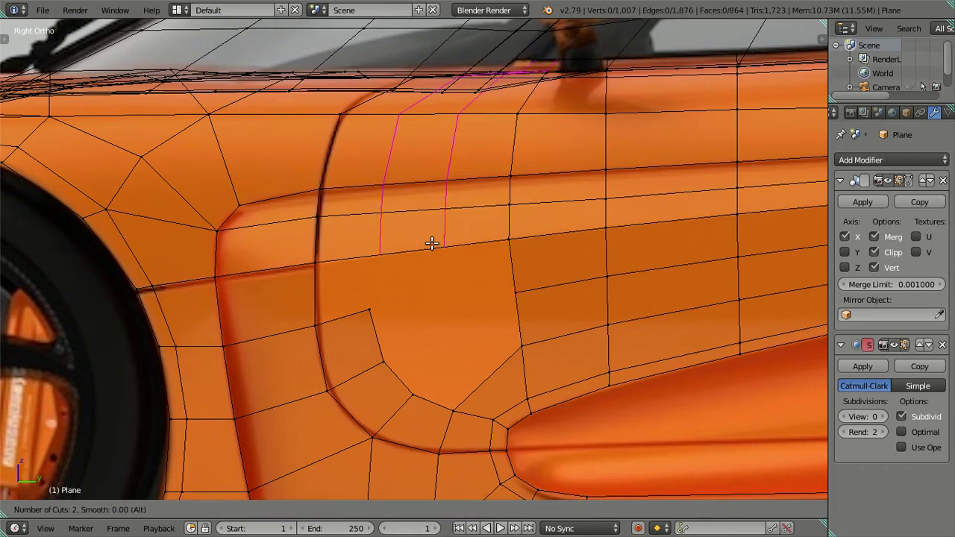
pyautogui.click(431, 242)
pyautogui.rightClick(432, 242)
pyautogui.press('a')
pyautogui.hotkey('alt', 'z')
pyautogui.moveTo(431, 241)
pyautogui.mouseDown(button='middle')
pyautogui.moveTo(475, 290)
pyautogui.moveTo(462, 231)
pyautogui.moveTo(435, 219)
pyautogui.moveTo(572, 261)
pyautogui.moveTo(519, 373)
pyautogui.moveTo(418, 273)
pyautogui.moveTo(423, 333)
pyautogui.moveTo(420, 292)
pyautogui.mouseUp(button='middle')
pyautogui.press('KP_3')
pyautogui.hotkey('alt', 'z')
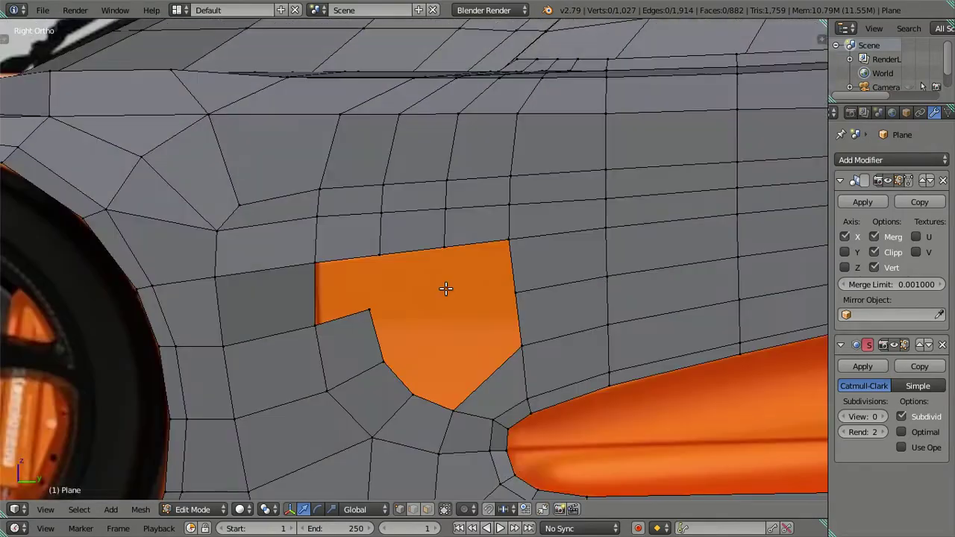
pyautogui.scroll(1, 443, 288)
pyautogui.keyDown('alt'); pyautogui.rightClick(377, 319); pyautogui.keyUp('alt')
pyautogui.hotkey('alt', 'z')
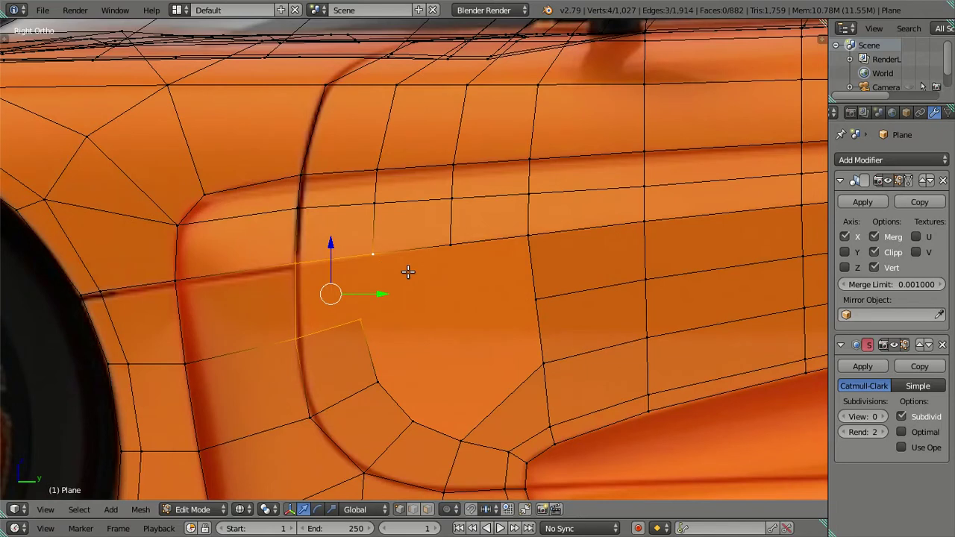
pyautogui.press('f')
# Extrude a vertex down into the panel and fill two faces toward the scoop corner.
pyautogui.rightClick(447, 257)
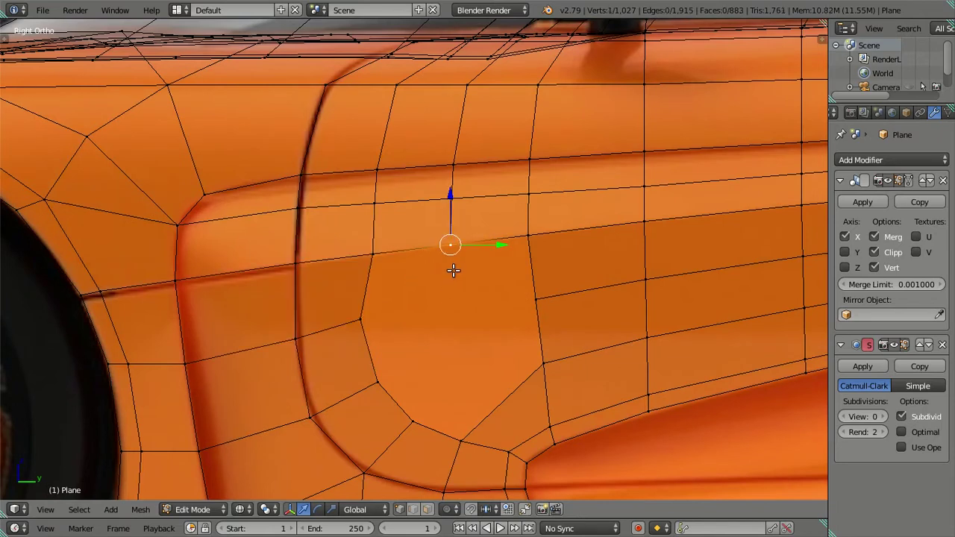
pyautogui.press('e')
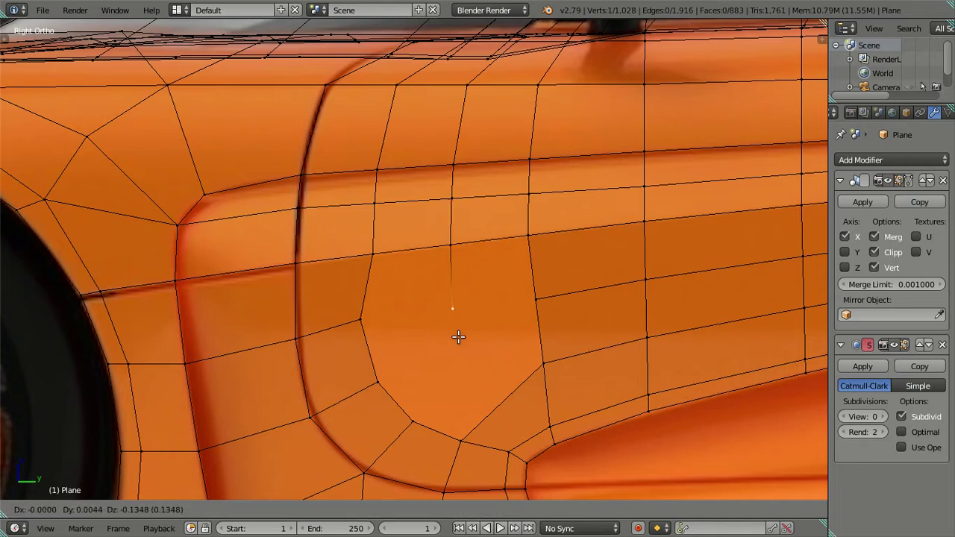
pyautogui.click(458, 329)
pyautogui.press('e')
pyautogui.rightClick(478, 355)
pyautogui.hotkey('ctrl', 'z')
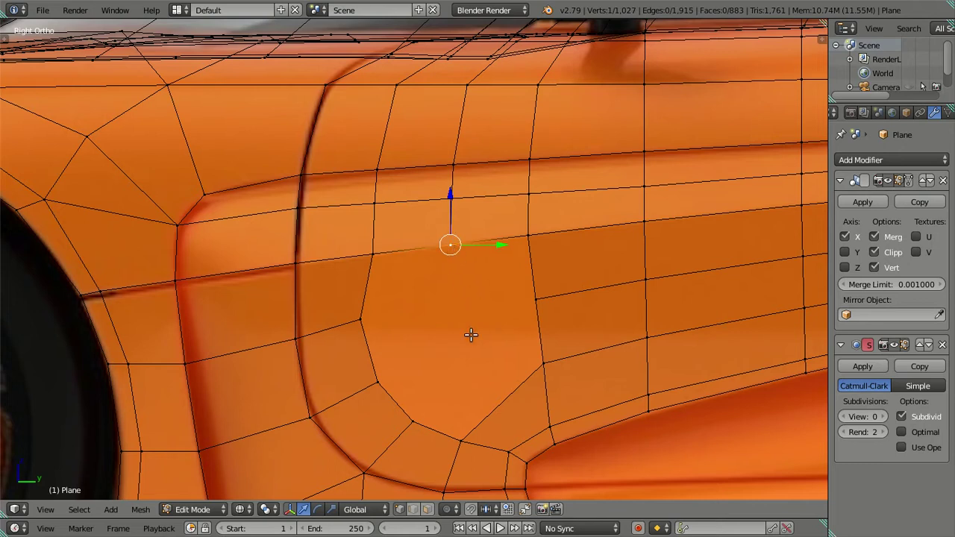
pyautogui.press('e')
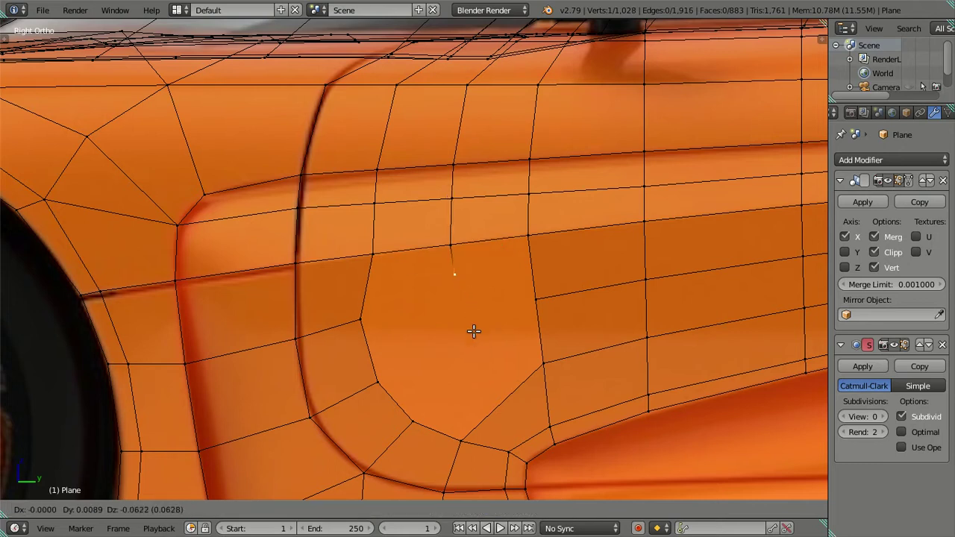
pyautogui.click(471, 351)
pyautogui.keyDown('ctrl'); pyautogui.click(524, 301); pyautogui.keyUp('ctrl')
pyautogui.press('f')
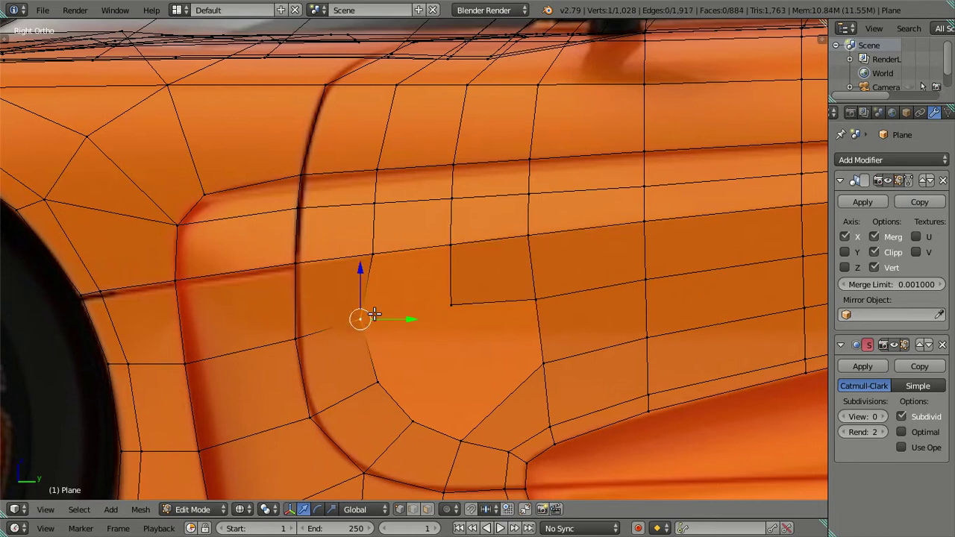
pyautogui.press('f')
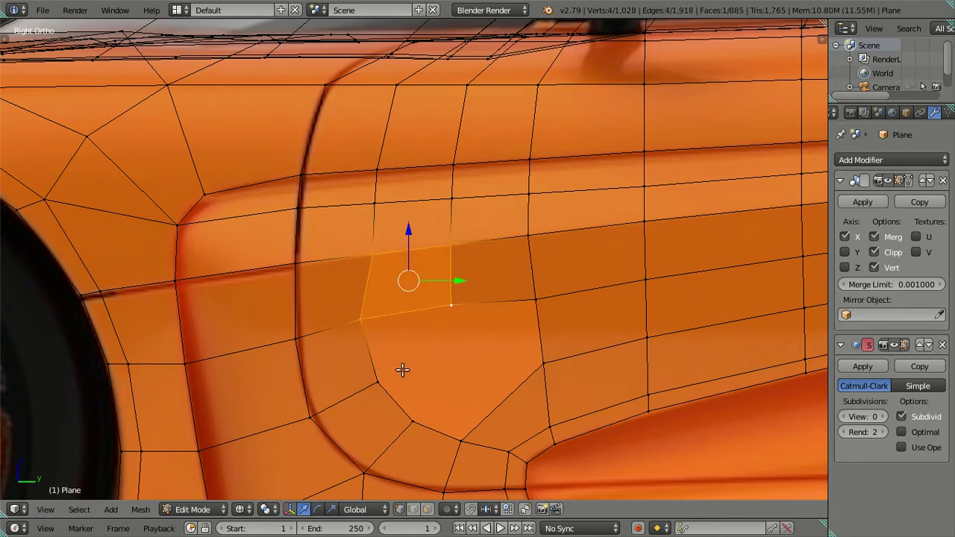
# Select the vertex paths around the scoop's front corner to close the new corner face.
pyautogui.rightClick(451, 314)
pyautogui.keyDown('ctrl'); pyautogui.rightClick(460, 428); pyautogui.keyUp('ctrl')
pyautogui.rightClick(457, 305)
pyautogui.keyDown('ctrl'); pyautogui.rightClick(531, 301); pyautogui.keyUp('ctrl')
pyautogui.keyDown('ctrl'); pyautogui.rightClick(528, 365); pyautogui.keyUp('ctrl')
pyautogui.keyDown('ctrl'); pyautogui.rightClick(462, 436); pyautogui.keyUp('ctrl')
pyautogui.rightClick(401, 412)
pyautogui.keyDown('ctrl'); pyautogui.rightClick(364, 368); pyautogui.keyUp('ctrl')
pyautogui.keyDown('ctrl'); pyautogui.rightClick(372, 329); pyautogui.keyUp('ctrl')
pyautogui.keyDown('ctrl'); pyautogui.rightClick(453, 309); pyautogui.keyUp('ctrl')
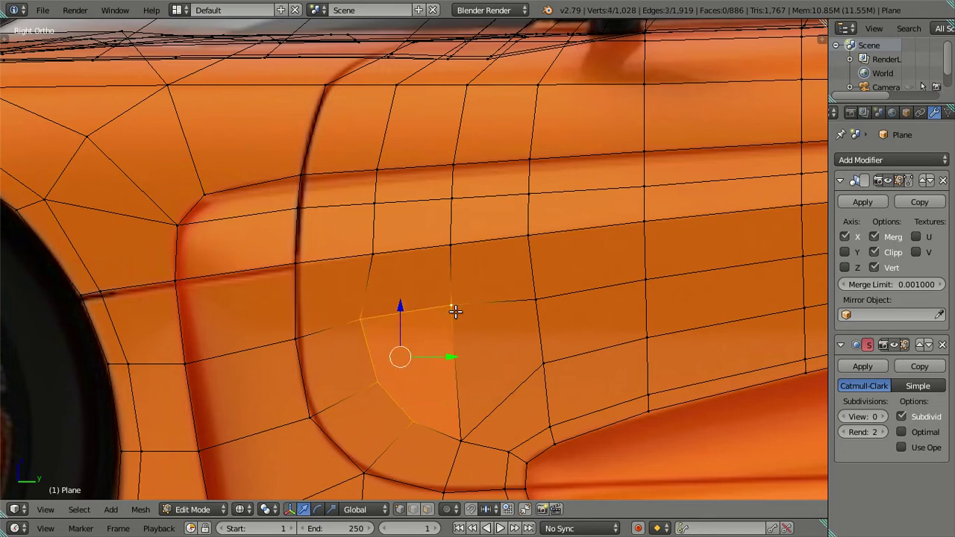
pyautogui.keyDown('ctrl'); pyautogui.rightClick(463, 436); pyautogui.keyUp('ctrl')
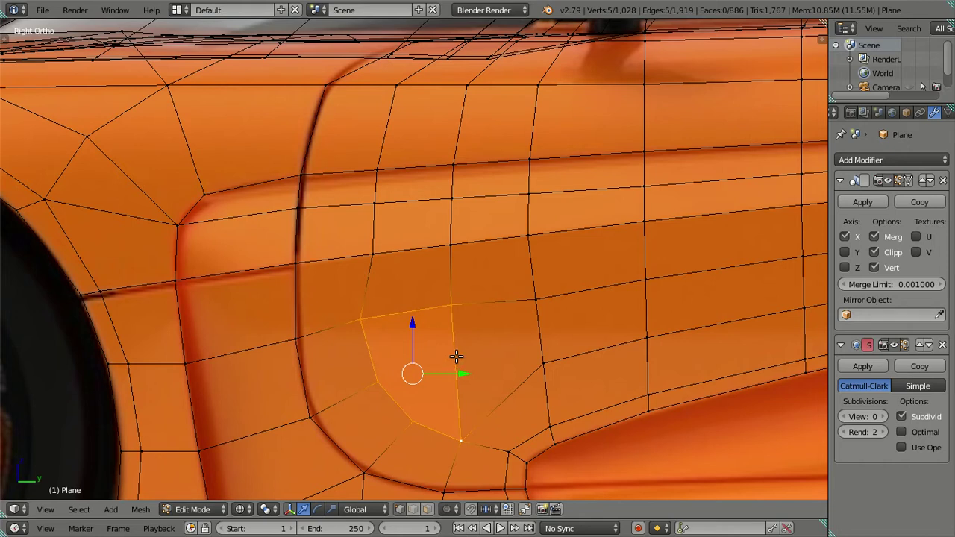
# Undo the stray intake face edits and remove the edge loop above the intake.
pyautogui.hotkey('ctrl', 'z')
pyautogui.hotkey('ctrl', 'z')
pyautogui.hotkey('ctrl', 'z')
pyautogui.hotkey('ctrl', 'z')
pyautogui.hotkey('ctrl', 'z')
pyautogui.hotkey('ctrl', 'z')
pyautogui.hotkey('ctrl', 'z')
pyautogui.hotkey('ctrl', 'shift', 'z')
pyautogui.hotkey('ctrl', 'shift', 'z')
pyautogui.hotkey('ctrl', 'shift', 'z')
pyautogui.hotkey('ctrl', 'shift', 'z')
pyautogui.hotkey('ctrl', 'shift', 'z')
pyautogui.hotkey('ctrl', 'shift', 'z')
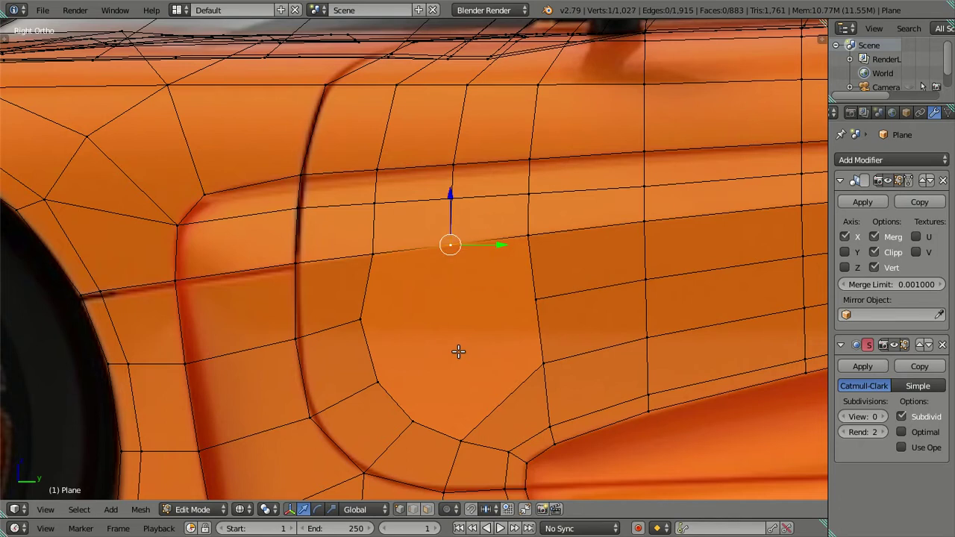
pyautogui.hotkey('ctrl', 'shift', 'z')
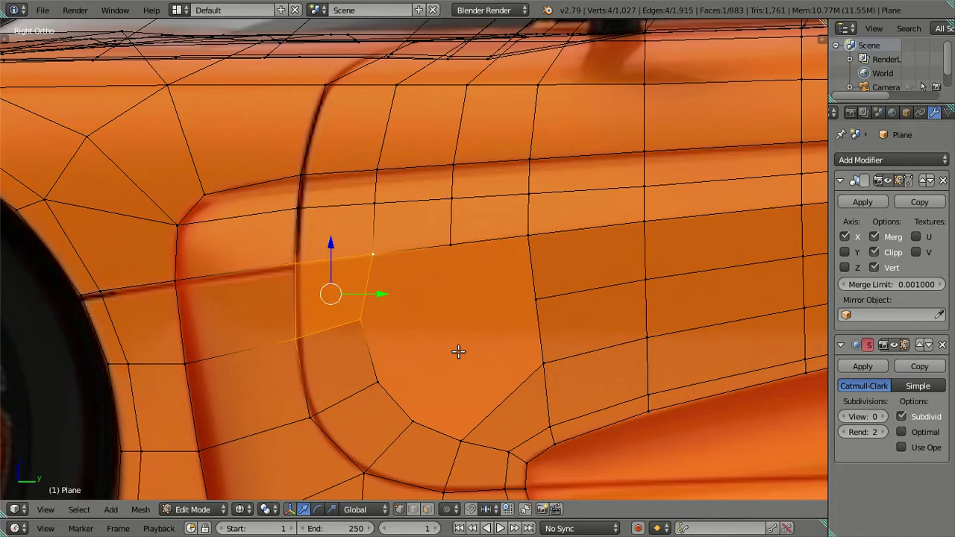
pyautogui.hotkey('ctrl', 'shift', 'z')
pyautogui.hotkey('ctrl', 'shift', 'z')
pyautogui.hotkey('ctrl', 'shift', 'z')
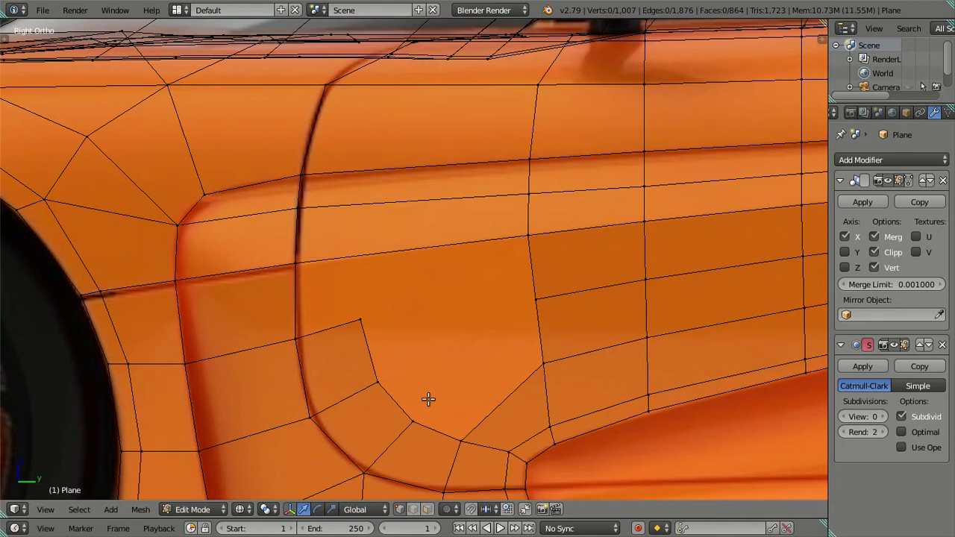
# Add a centred loop cut across the side intake.
pyautogui.hotkey('ctrl', 'r')
pyautogui.click(423, 247)
pyautogui.rightClick(436, 273)
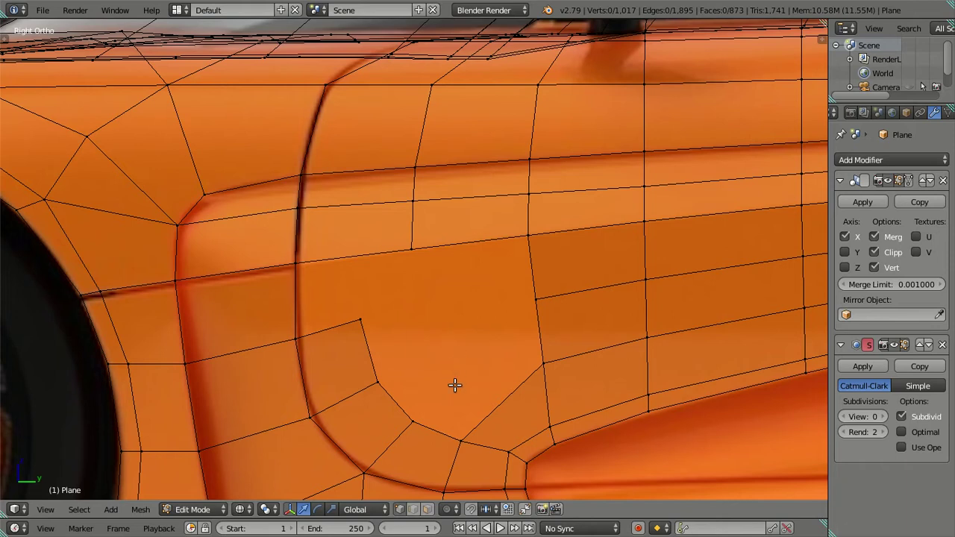
# Fill a diagonal edge between two vertices along the crease below the door.
pyautogui.rightClick(413, 420)
pyautogui.keyDown('ctrl'); pyautogui.rightClick(531, 303); pyautogui.keyUp('ctrl')
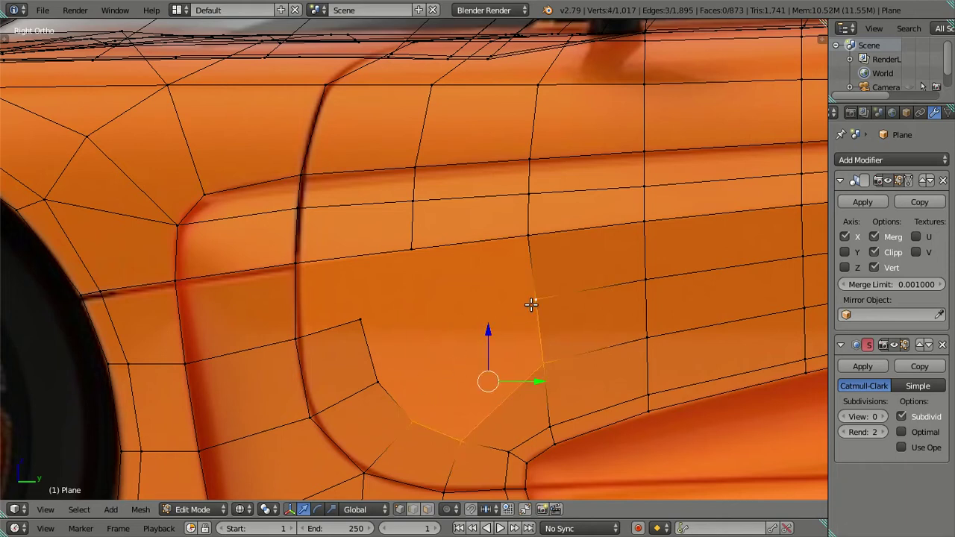
pyautogui.rightClick(382, 358)
pyautogui.keyDown('ctrl'); pyautogui.rightClick(525, 238); pyautogui.keyUp('ctrl')
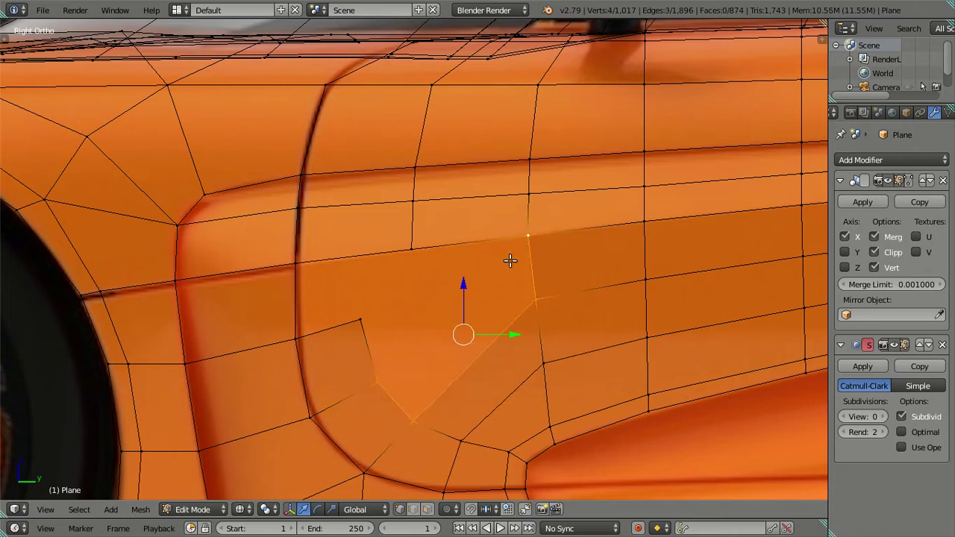
pyautogui.press('a')
pyautogui.rightClick(377, 302)
pyautogui.keyDown('ctrl'); pyautogui.rightClick(404, 267); pyautogui.keyUp('ctrl')
pyautogui.press('f')
# Select the four vertices along the diagonal crease, zoom out and return to object mode.
pyautogui.rightClick(375, 381)
pyautogui.keyDown('shift'); pyautogui.rightClick(363, 320); pyautogui.keyUp('shift')
pyautogui.keyDown('shift'); pyautogui.rightClick(411, 248); pyautogui.keyUp('shift')
pyautogui.keyDown('shift'); pyautogui.rightClick(527, 237); pyautogui.keyUp('shift')
pyautogui.scroll(-1, 525, 288)
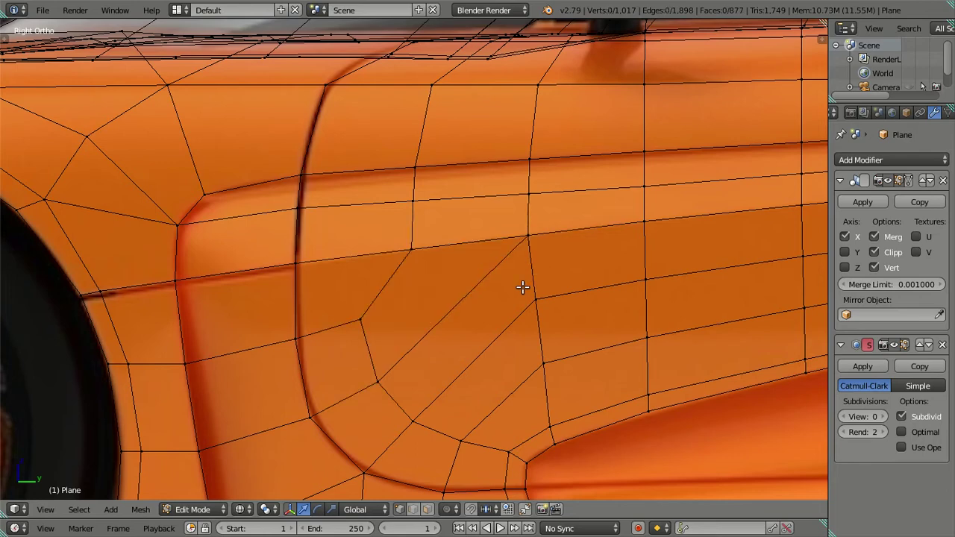
pyautogui.scroll(-3, 526, 288)
pyautogui.scroll(-2, 525, 288)
pyautogui.press('Tab')
# Nudge an edge by the front wheel arch slightly along X and check the smoothed body.
pyautogui.moveTo(495, 275)
pyautogui.mouseDown(button='middle')
pyautogui.moveTo(503, 306)
pyautogui.moveTo(567, 265)
pyautogui.moveTo(542, 218)
pyautogui.moveTo(459, 250)
pyautogui.moveTo(453, 291)
pyautogui.mouseUp(button='middle')
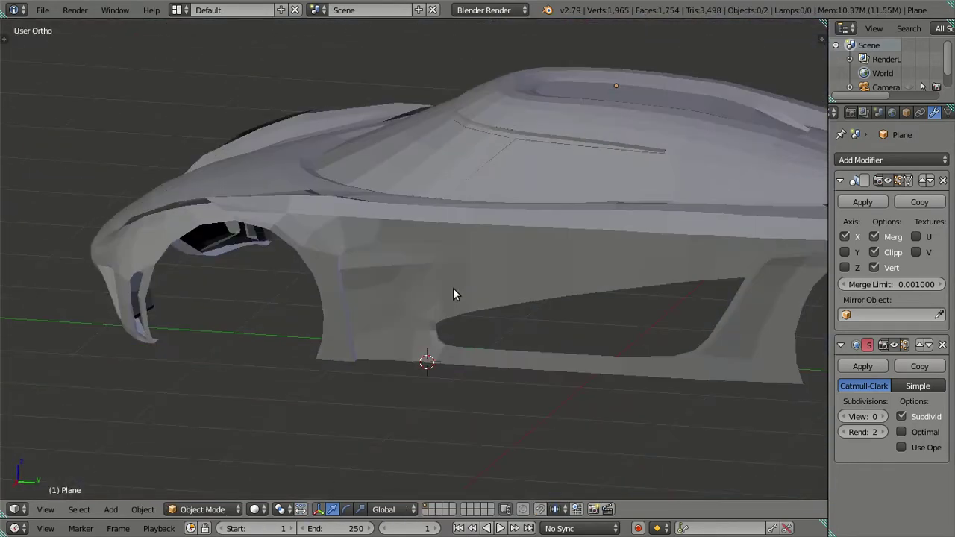
pyautogui.press('Tab')
pyautogui.scroll(3, 440, 299)
pyautogui.scroll(2, 447, 321)
pyautogui.moveTo(469, 388)
pyautogui.mouseDown(button='middle')
pyautogui.moveTo(534, 379)
pyautogui.moveTo(546, 335)
pyautogui.moveTo(426, 292)
pyautogui.moveTo(329, 298)
pyautogui.moveTo(411, 331)
pyautogui.moveTo(374, 328)
pyautogui.moveTo(380, 356)
pyautogui.moveTo(376, 375)
pyautogui.moveTo(366, 373)
pyautogui.mouseUp(button='middle')
pyautogui.scroll(3, 411, 331)
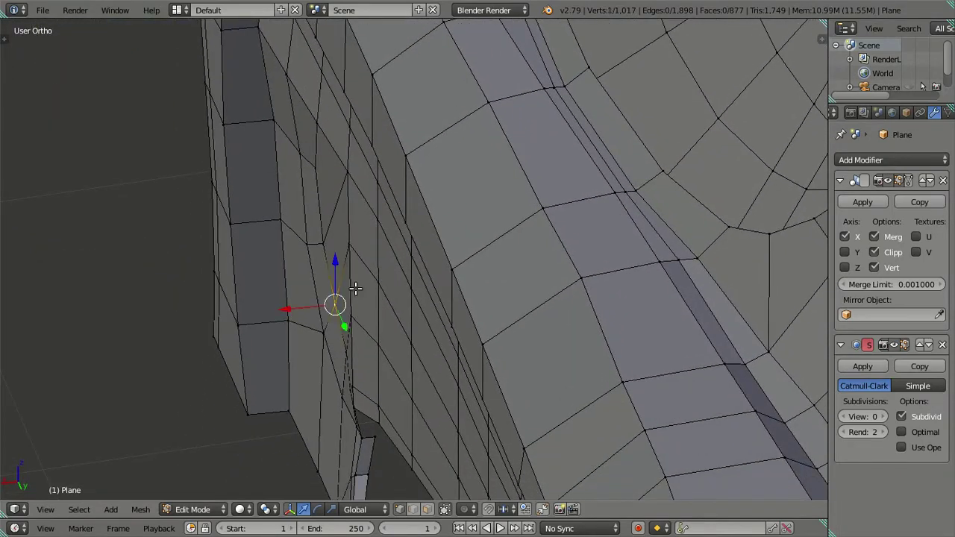
pyautogui.keyDown('shift'); pyautogui.rightClick(353, 320); pyautogui.keyUp('shift')
pyautogui.moveTo(398, 315); pyautogui.dragTo(403, 328, button='middle')
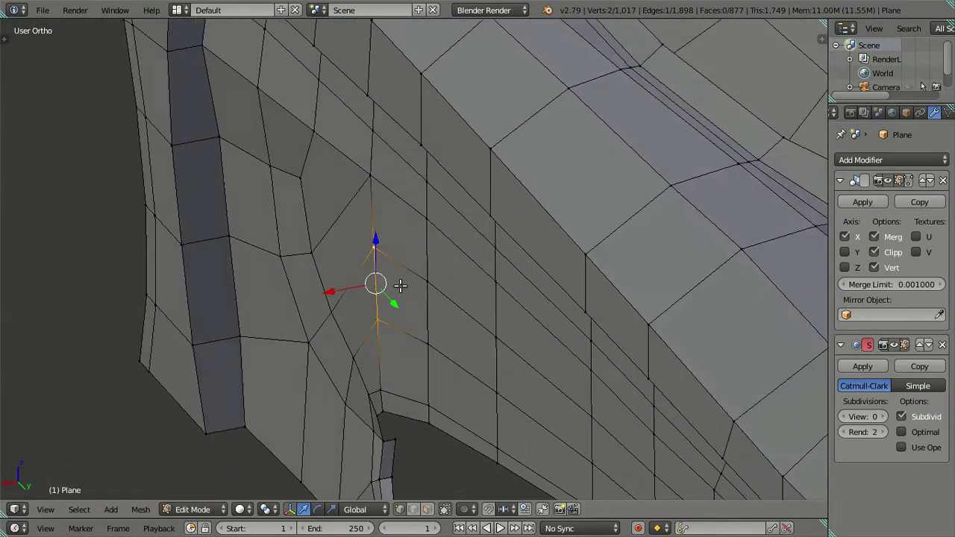
pyautogui.moveTo(395, 283); pyautogui.dragTo(383, 275, button='middle')
pyautogui.moveTo(307, 263); pyautogui.dragTo(332, 276)
pyautogui.moveTo(332, 276)
pyautogui.mouseDown(button='middle')
pyautogui.moveTo(425, 367)
pyautogui.moveTo(481, 401)
pyautogui.moveTo(578, 335)
pyautogui.mouseUp(button='middle')
pyautogui.press('Tab')
pyautogui.moveTo(569, 282)
pyautogui.mouseDown(button='middle')
pyautogui.moveTo(560, 215)
pyautogui.moveTo(418, 258)
pyautogui.moveTo(382, 292)
pyautogui.mouseUp(button='middle')
# Select the wheel-arch side faces and nudge them slightly along X.
pyautogui.press('Tab')
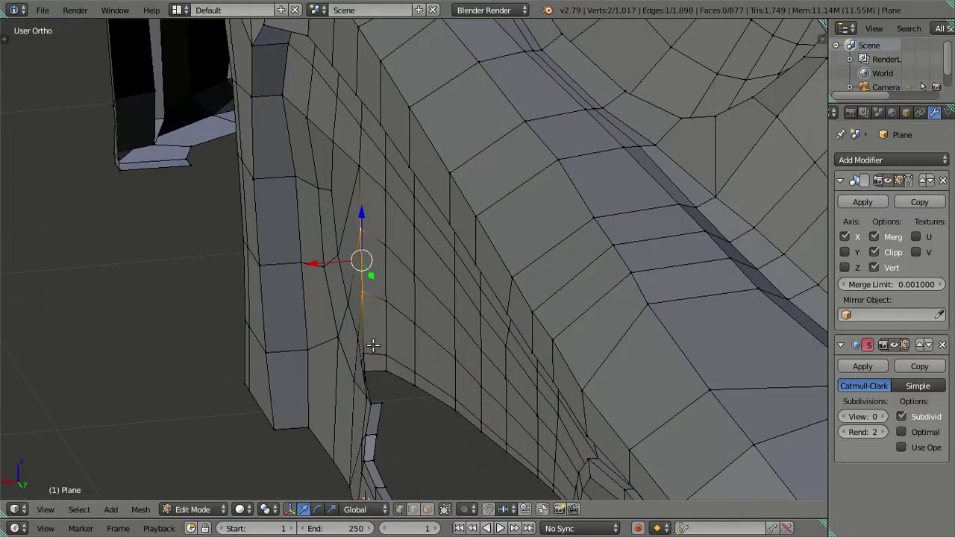
pyautogui.moveTo(372, 346); pyautogui.dragTo(394, 383, button='middle')
pyautogui.press('a')
pyautogui.scroll(3, 331, 301)
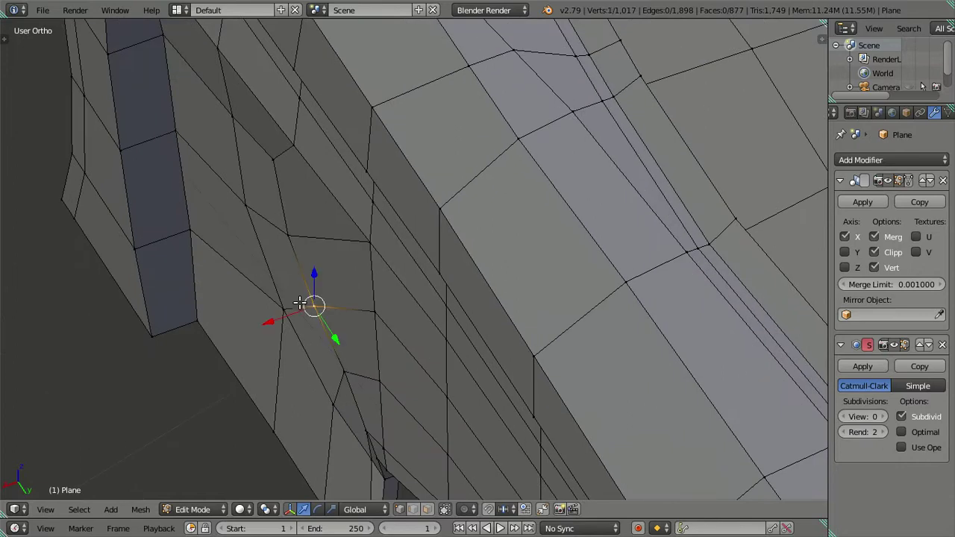
pyautogui.keyDown('shift'); pyautogui.click(256, 213); pyautogui.keyUp('shift')
pyautogui.keyDown('shift'); pyautogui.click(280, 231); pyautogui.keyUp('shift')
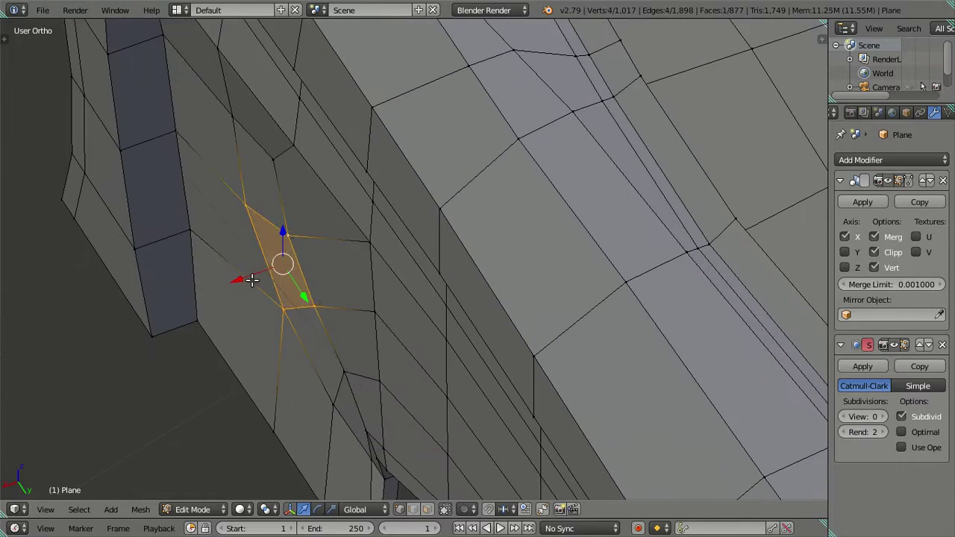
pyautogui.moveTo(251, 279); pyautogui.dragTo(252, 284)
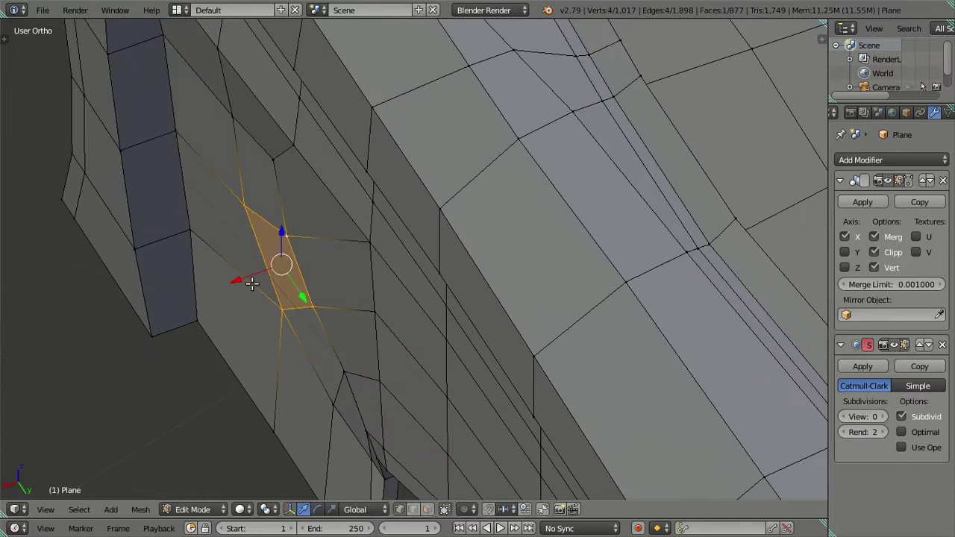
pyautogui.keyDown('shift'); pyautogui.click(343, 371); pyautogui.keyUp('shift')
pyautogui.keyDown('shift'); pyautogui.click(333, 404); pyautogui.keyUp('shift')
pyautogui.moveTo(266, 315); pyautogui.dragTo(266, 316)
pyautogui.press('a')
pyautogui.press('Tab')
# View the car in Right Ortho, re-enter Edit Mode and exit window fullscreen.
pyautogui.moveTo(322, 314)
pyautogui.mouseDown(button='middle')
pyautogui.moveTo(447, 221)
pyautogui.moveTo(474, 127)
pyautogui.moveTo(380, 142)
pyautogui.moveTo(379, 185)
pyautogui.moveTo(435, 264)
pyautogui.moveTo(452, 256)
pyautogui.mouseUp(button='middle')
pyautogui.scroll(-5, 380, 180)
pyautogui.scroll(5, 458, 257)
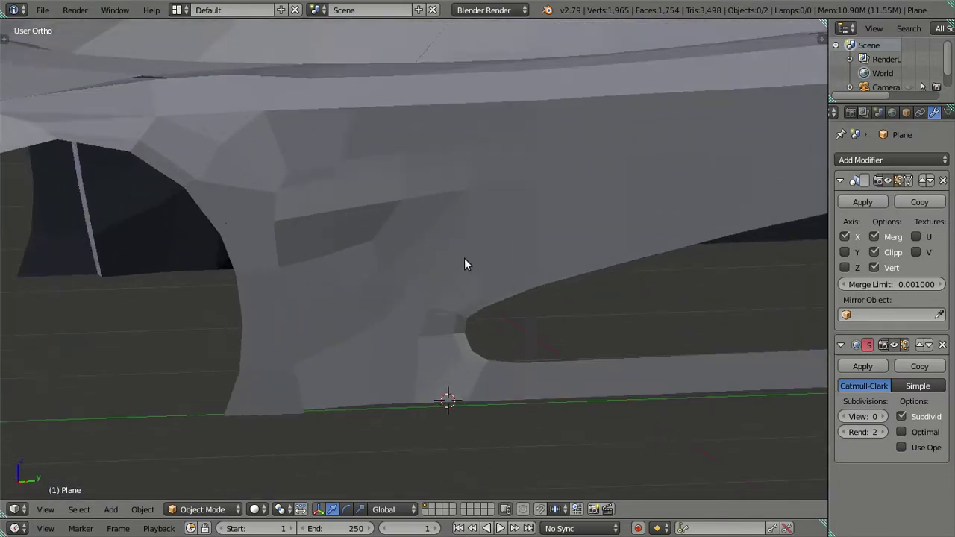
pyautogui.press('KP_3')
pyautogui.scroll(-1, 492, 269)
pyautogui.scroll(1, 538, 250)
pyautogui.scroll(-1, 477, 282)
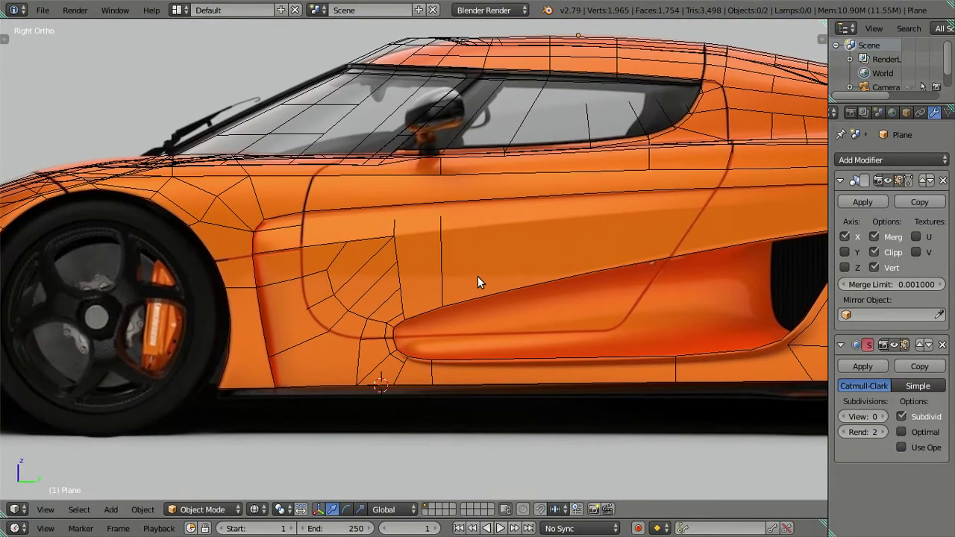
pyautogui.scroll(1, 477, 277)
pyautogui.scroll(-2, 476, 276)
pyautogui.scroll(2, 476, 276)
pyautogui.press('Tab')
pyautogui.press('Tab')
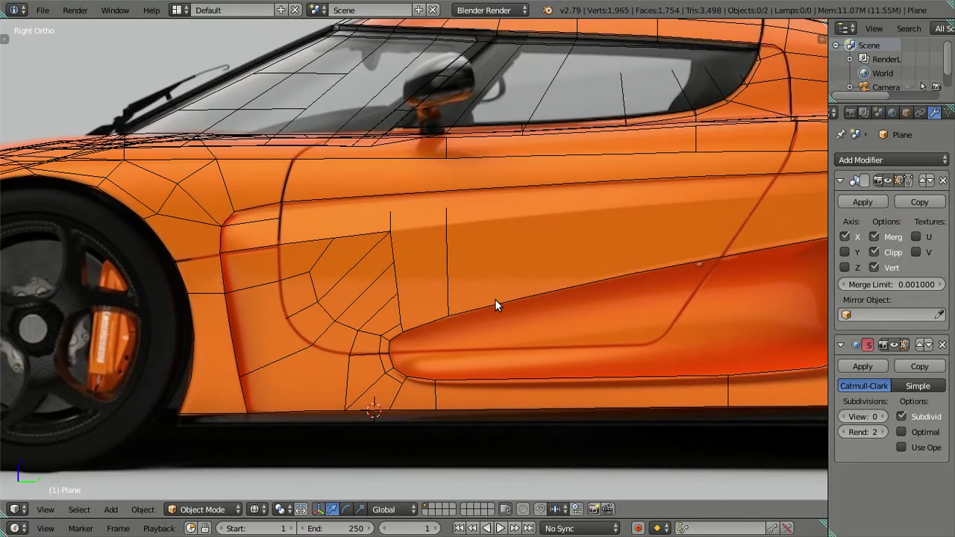
pyautogui.scroll(-1, 478, 299)
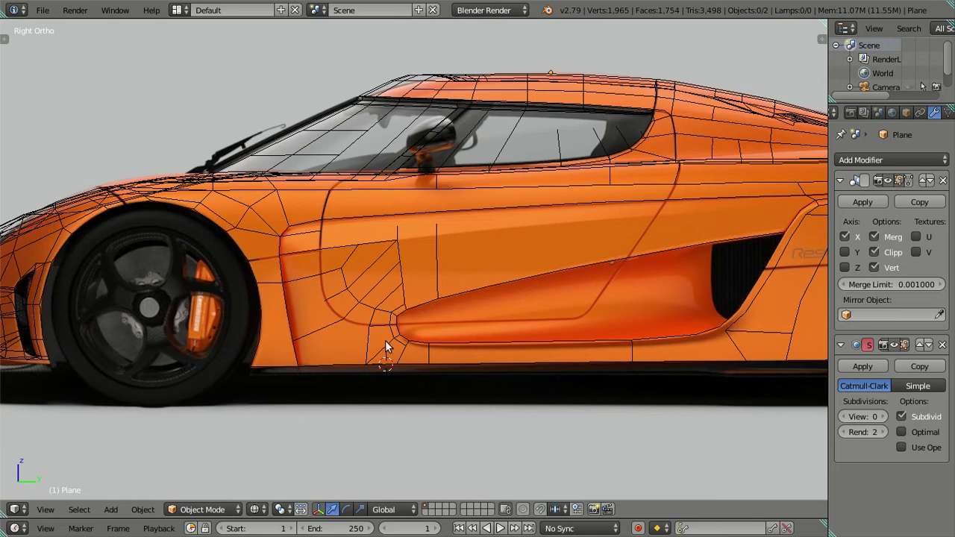
pyautogui.click(115, 10)
pyautogui.click(142, 38)
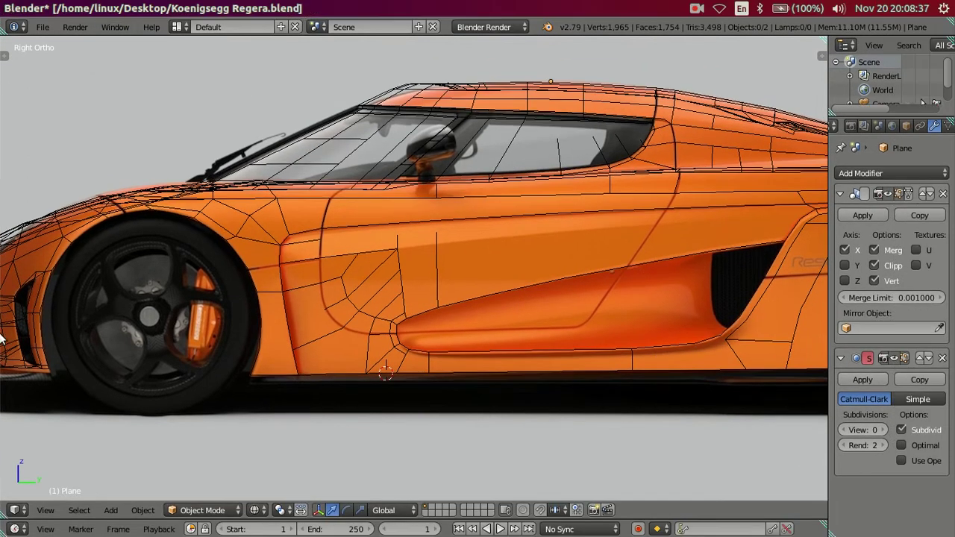
# Zoom into the side intake in the 05DSC_0542.jpg reference photo, then close it.
pyautogui.click(27, 9)
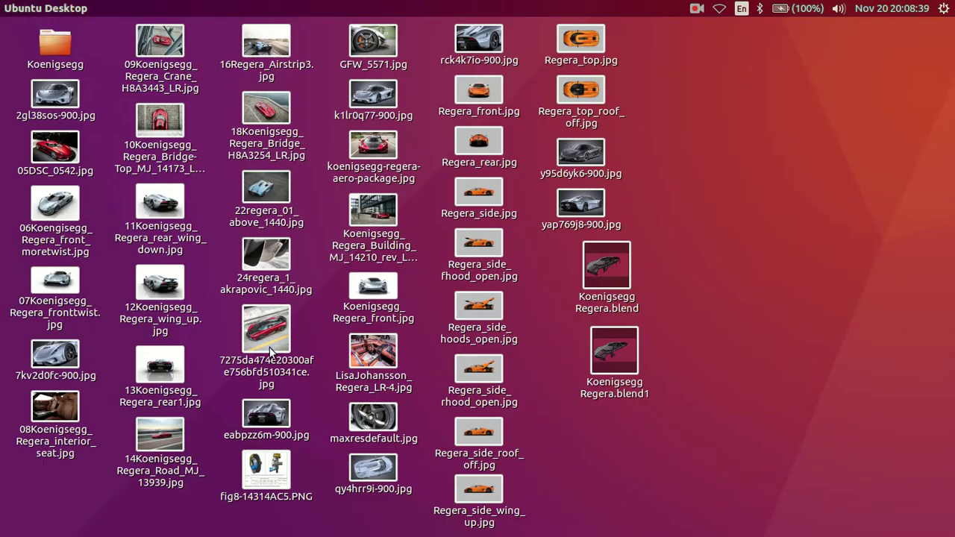
pyautogui.doubleClick(55, 148)
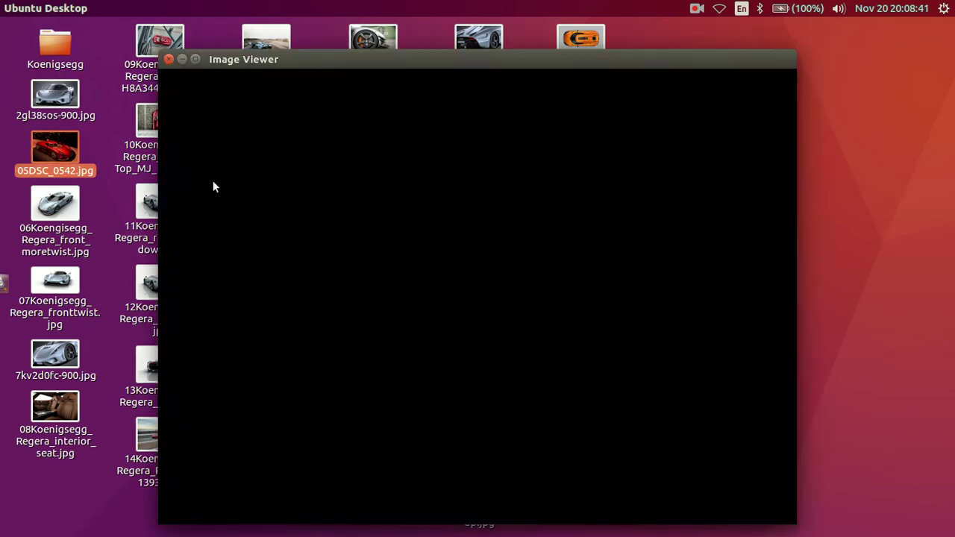
pyautogui.scroll(1, 418, 364)
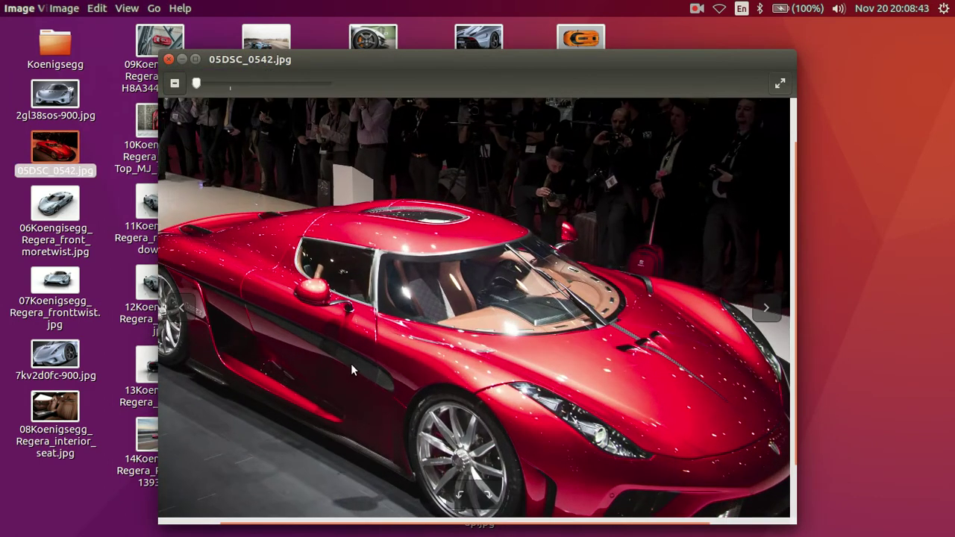
pyautogui.scroll(1, 366, 373)
pyautogui.scroll(1, 459, 377)
pyautogui.moveTo(459, 377); pyautogui.dragTo(487, 363)
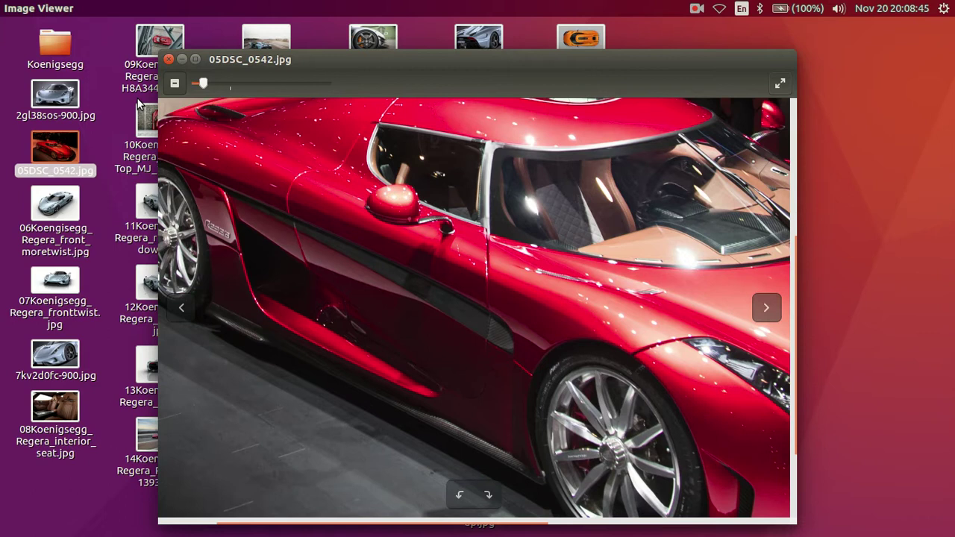
pyautogui.click(169, 59)
# Inspect the car in the 7275da474e20300afe756bfd510341ce.jpg photo, then close it.
pyautogui.click(314, 112)
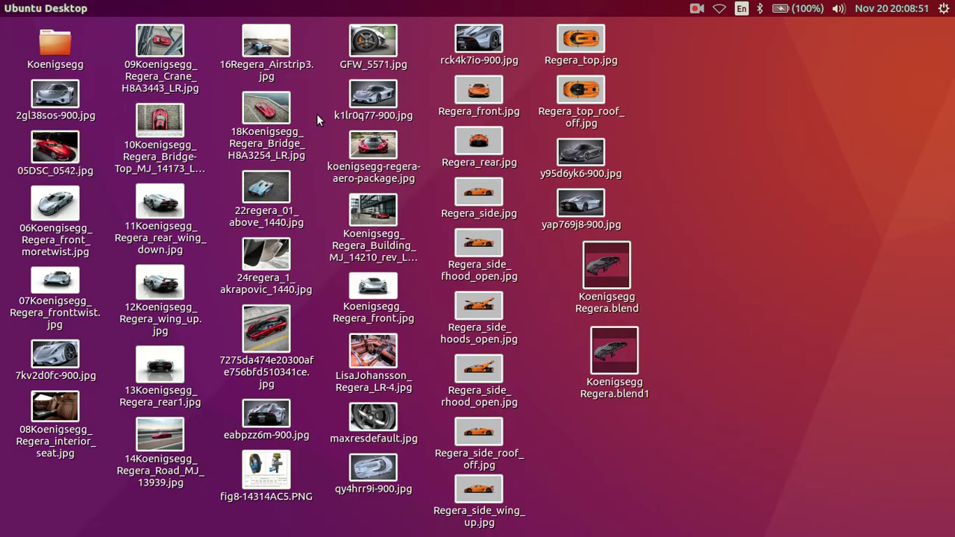
pyautogui.click(259, 326)
pyautogui.doubleClick(263, 323)
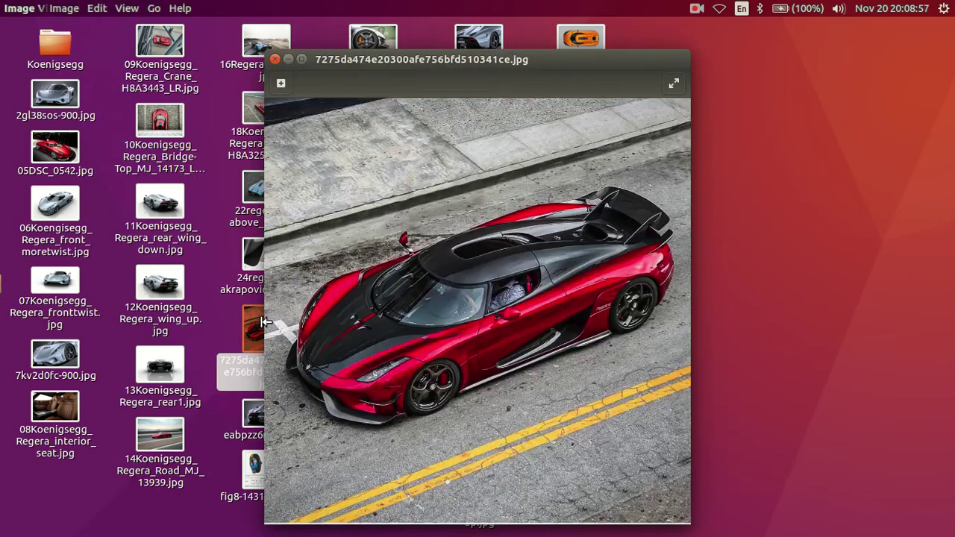
pyautogui.scroll(2, 593, 329)
pyautogui.scroll(2, 584, 338)
pyautogui.moveTo(526, 357); pyautogui.dragTo(605, 341)
pyautogui.scroll(-1, 535, 340)
pyautogui.scroll(-1, 510, 329)
pyautogui.scroll(-1, 510, 329)
pyautogui.scroll(-1, 314, 220)
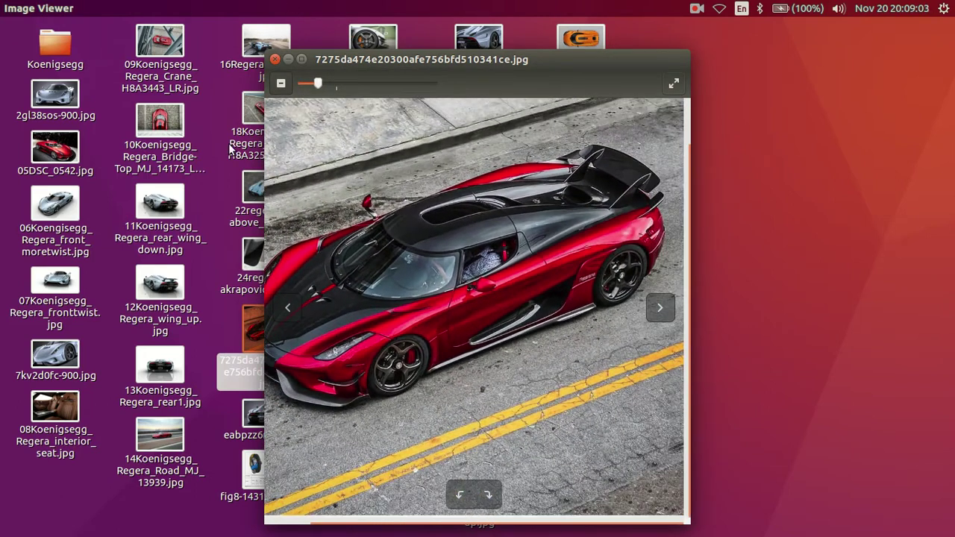
pyautogui.press('Escape')
# Zoom into the intake in 11Koenigsegg_Regera_rear_wing_down.jpg, close it, and return to Blender.
pyautogui.click(160, 203)
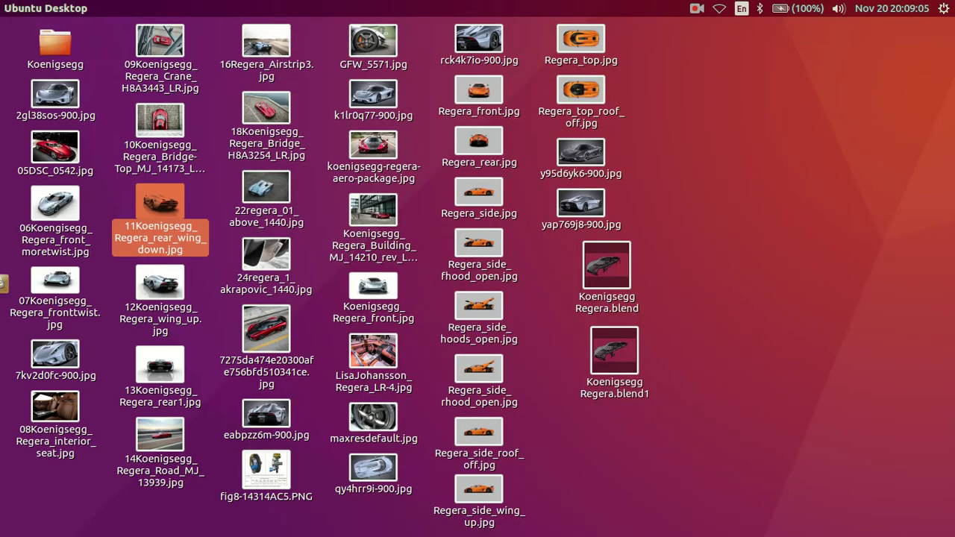
pyautogui.press('Return')
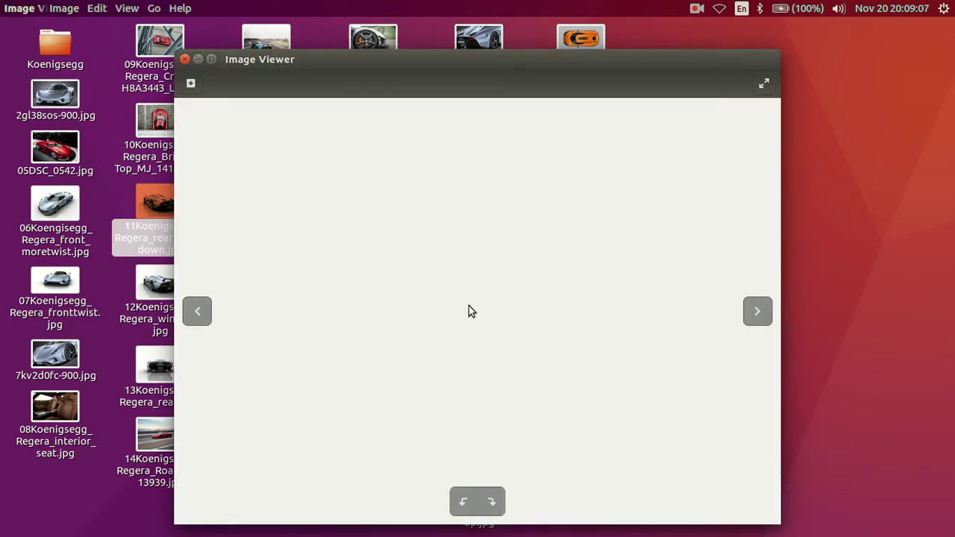
pyautogui.scroll(1, 467, 311)
pyautogui.scroll(1, 459, 312)
pyautogui.scroll(1, 449, 314)
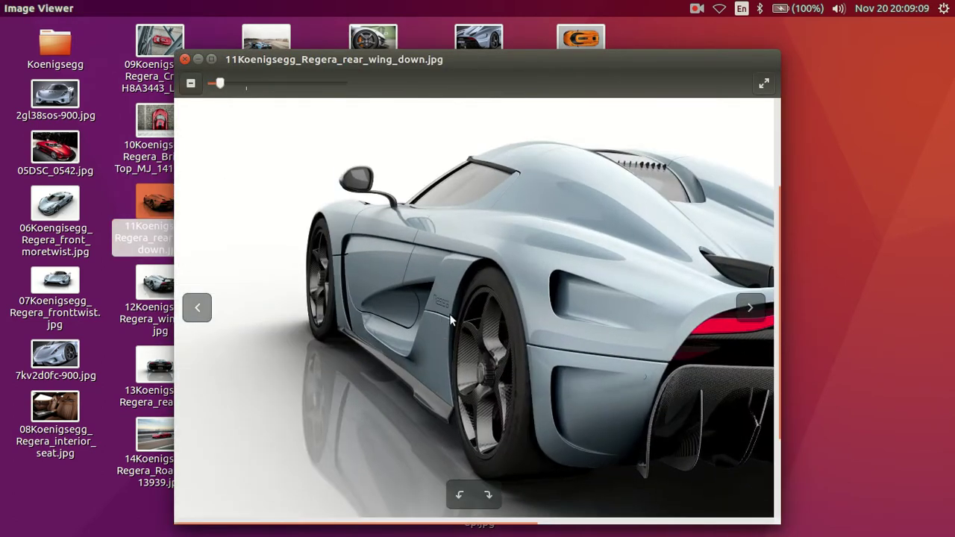
pyautogui.scroll(1, 439, 310)
pyautogui.scroll(1, 439, 311)
pyautogui.scroll(1, 412, 305)
pyautogui.scroll(1, 336, 346)
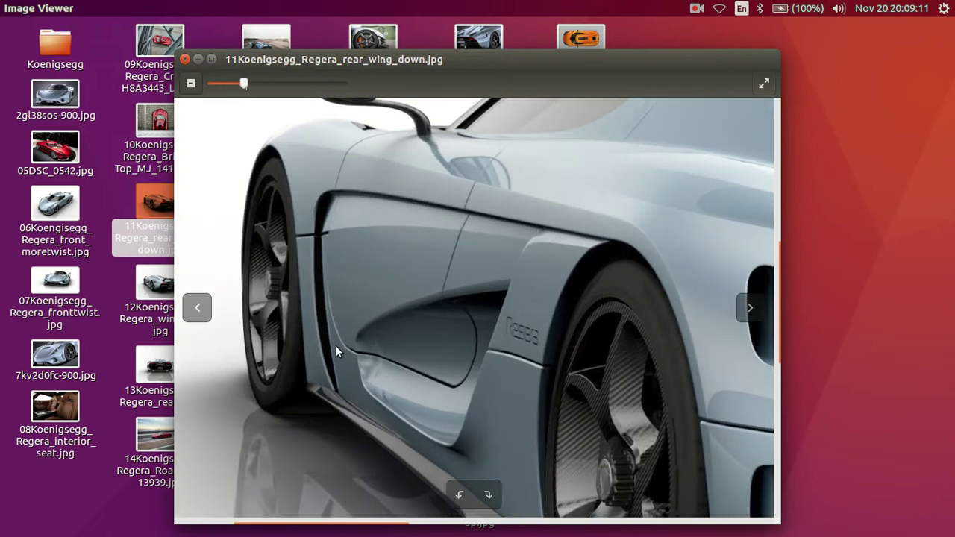
pyautogui.scroll(1, 338, 342)
pyautogui.scroll(1, 379, 361)
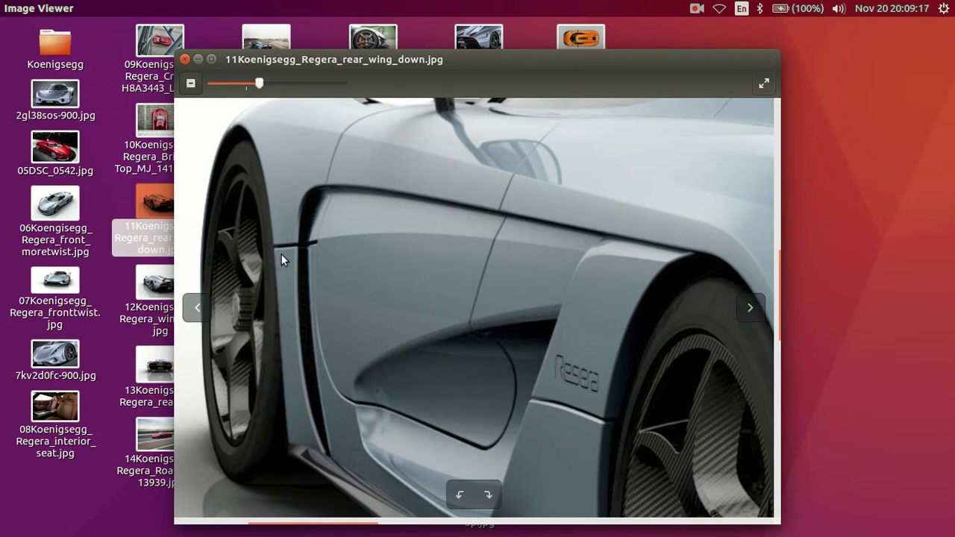
pyautogui.click(185, 60)
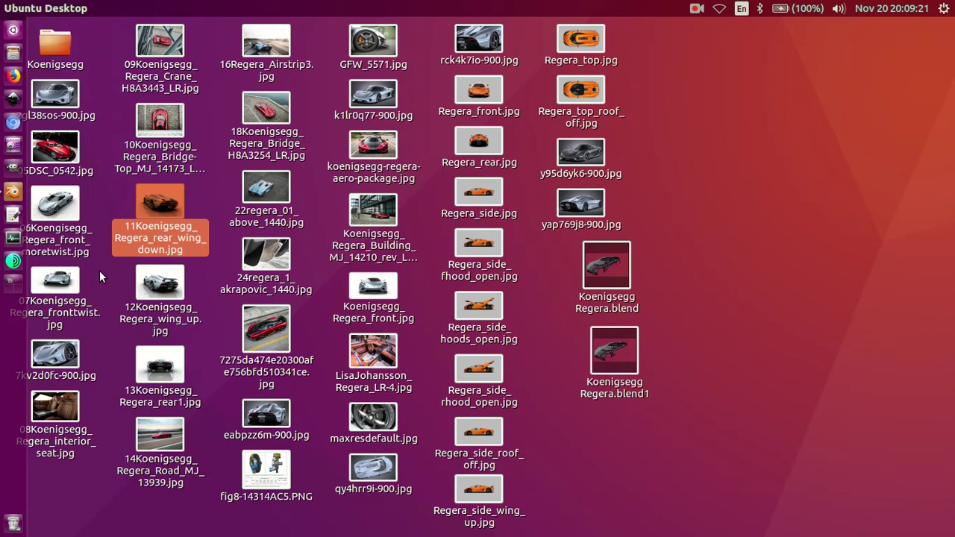
pyautogui.click(13, 191)
# In solid-shaded Edit Mode, move the front side-panel edge loop 0.0269 along X.
pyautogui.press('Tab')
pyautogui.scroll(5, 286, 269)
pyautogui.press('z')
pyautogui.moveTo(300, 286)
pyautogui.mouseDown(button='middle')
pyautogui.moveTo(264, 279)
pyautogui.moveTo(291, 311)
pyautogui.mouseUp(button='middle')
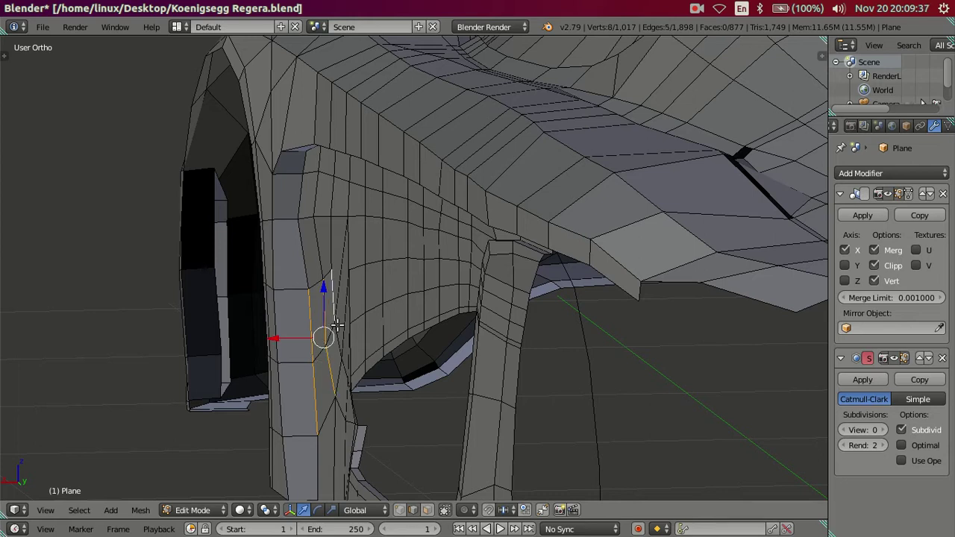
pyautogui.scroll(2, 339, 361)
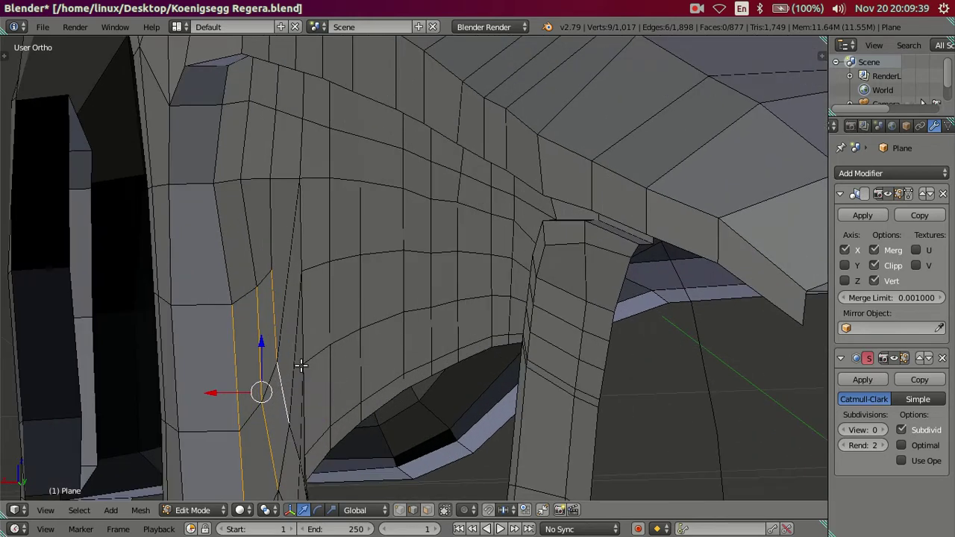
pyautogui.moveTo(301, 365); pyautogui.dragTo(328, 314, button='middle')
pyautogui.press('g')
pyautogui.press('x')
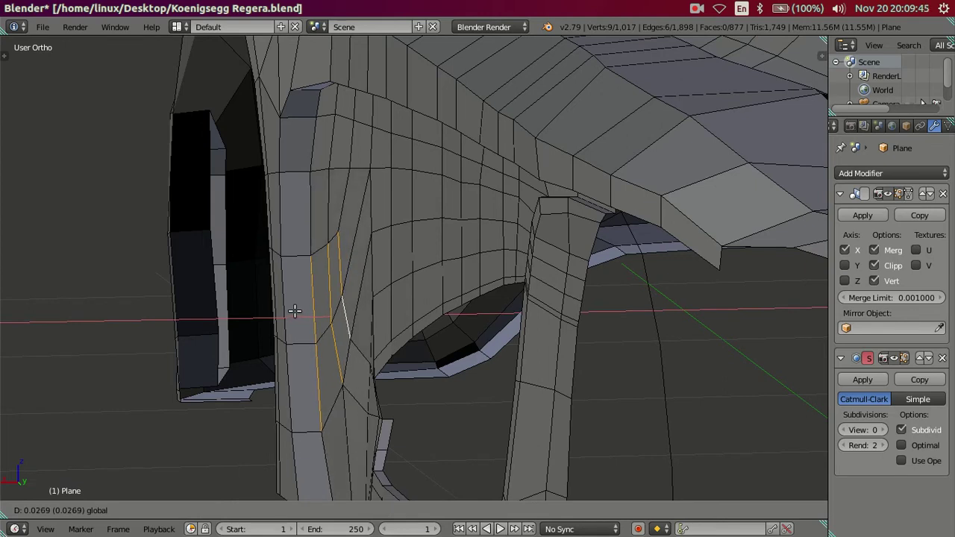
pyautogui.click(294, 311)
pyautogui.moveTo(319, 234)
pyautogui.mouseDown(button='middle')
pyautogui.moveTo(331, 275)
pyautogui.moveTo(335, 251)
pyautogui.moveTo(318, 278)
pyautogui.moveTo(344, 278)
pyautogui.moveTo(337, 324)
pyautogui.moveTo(350, 335)
pyautogui.moveTo(371, 299)
pyautogui.mouseUp(button='middle')
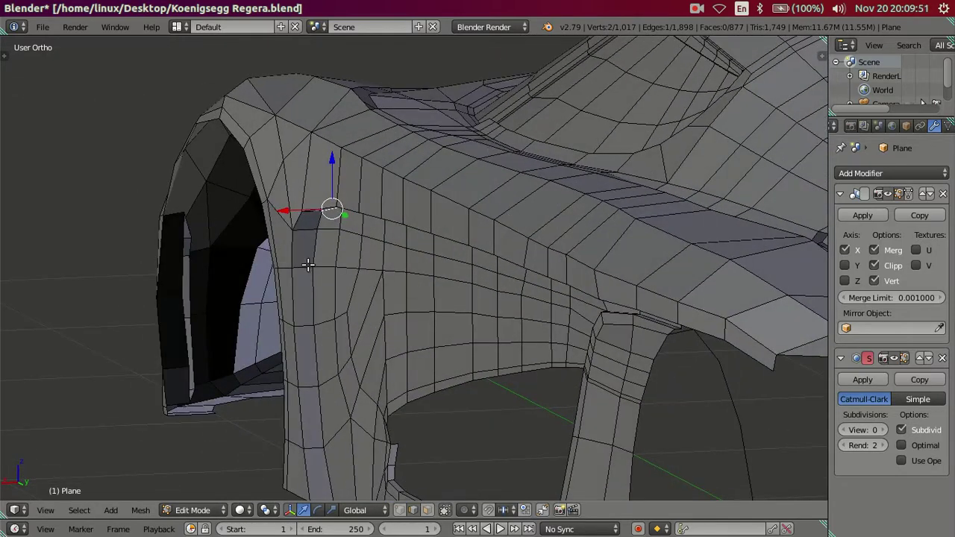
pyautogui.moveTo(523, 301)
pyautogui.mouseDown(button='middle')
pyautogui.moveTo(542, 308)
pyautogui.moveTo(499, 301)
pyautogui.moveTo(410, 312)
pyautogui.moveTo(477, 269)
pyautogui.moveTo(587, 270)
pyautogui.moveTo(484, 267)
pyautogui.mouseUp(button='middle')
# Match the side view to the reference and nudge the selected crease edges along X.
pyautogui.press('KP_3')
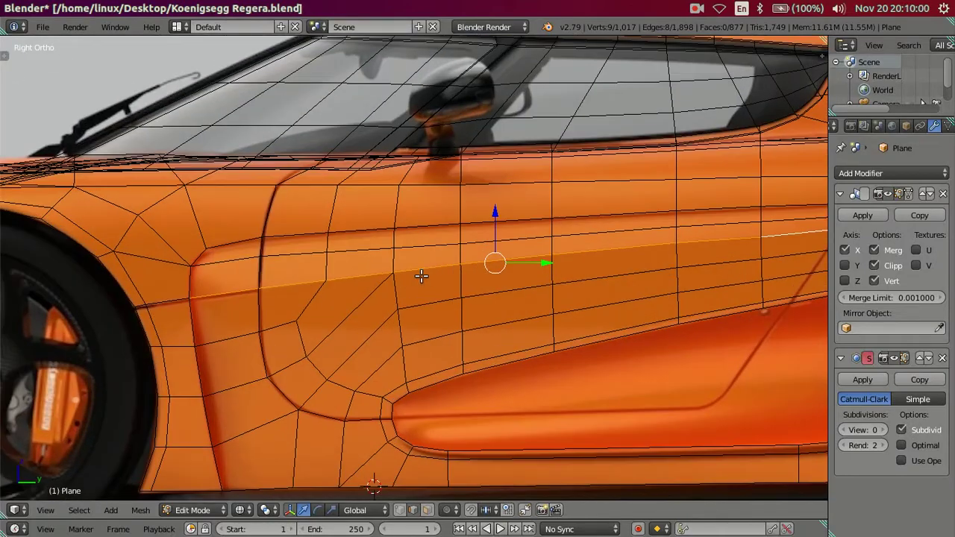
pyautogui.moveTo(420, 276)
pyautogui.mouseDown(button='middle')
pyautogui.moveTo(294, 303)
pyautogui.moveTo(478, 289)
pyautogui.mouseUp(button='middle')
pyautogui.press('KP_3')
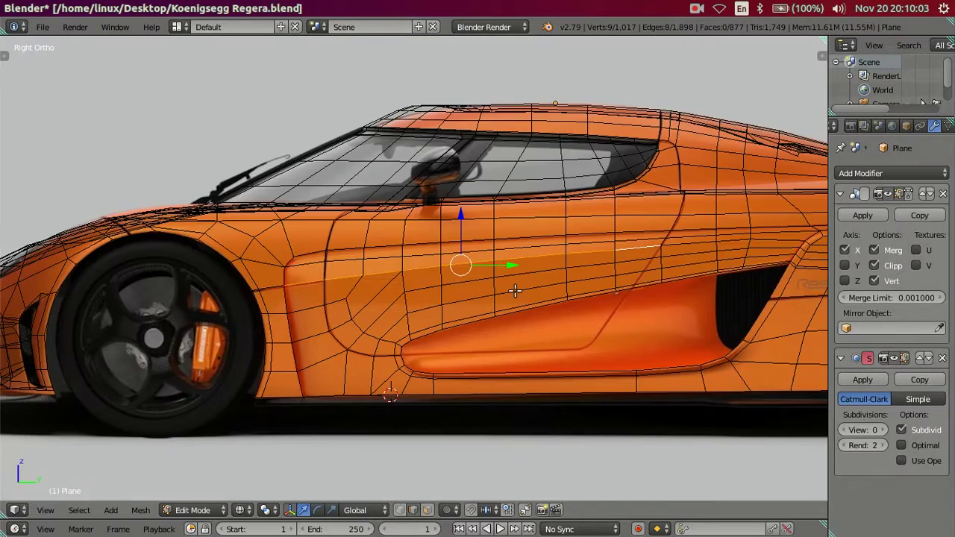
pyautogui.keyDown('shift'); pyautogui.rightClick(687, 243); pyautogui.keyUp('shift')
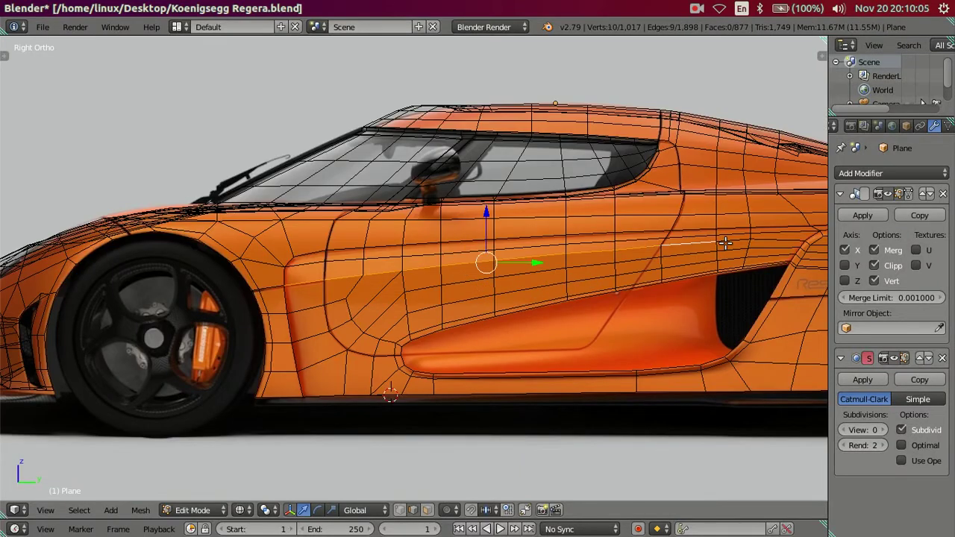
pyautogui.moveTo(696, 246)
pyautogui.mouseDown(button='middle')
pyautogui.moveTo(427, 273)
pyautogui.moveTo(386, 291)
pyautogui.mouseUp(button='middle')
pyautogui.press('g')
pyautogui.press('x')
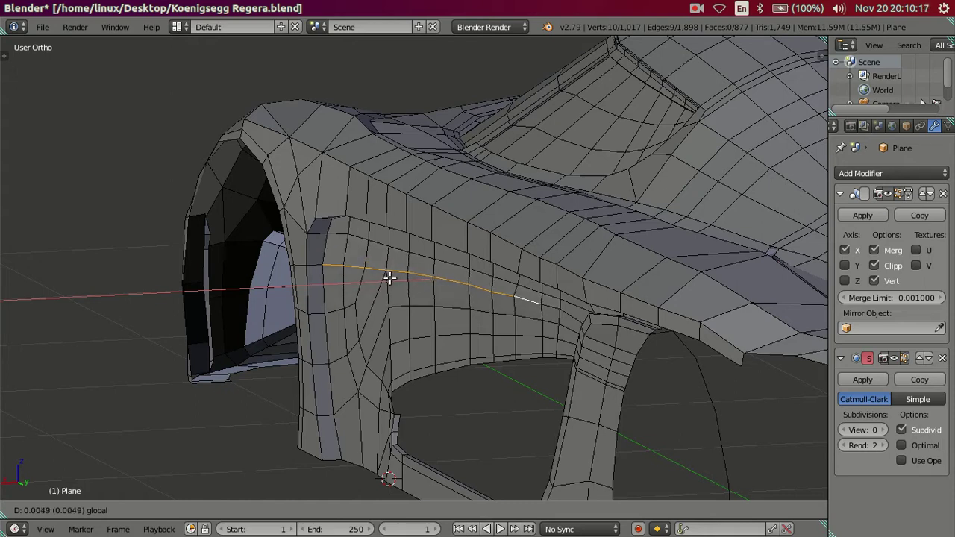
pyautogui.click(390, 278)
# In vertex select mode, slide the single vertex at the crease end slightly along X.
pyautogui.moveTo(380, 277); pyautogui.dragTo(381, 288, button='middle')
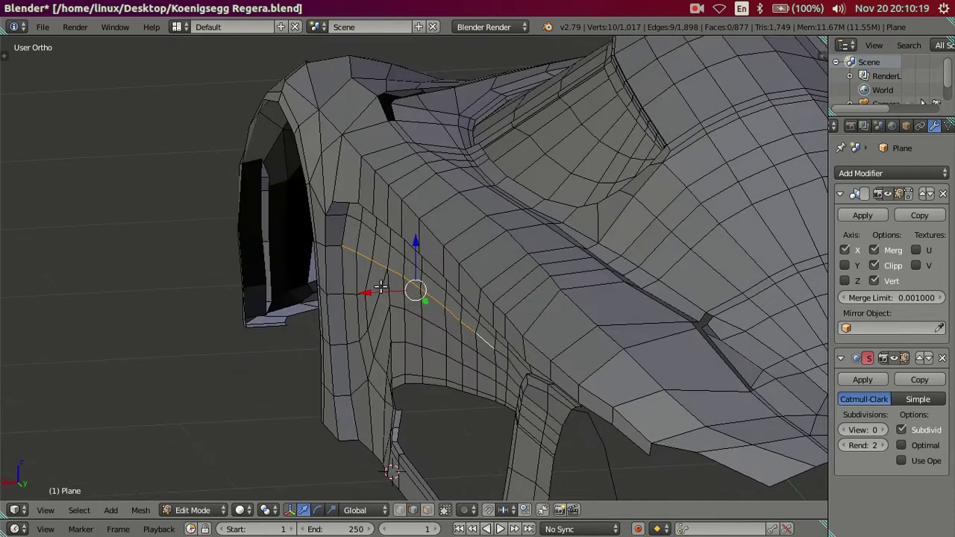
pyautogui.scroll(2, 380, 288)
pyautogui.scroll(2, 426, 351)
pyautogui.scroll(3, 462, 321)
pyautogui.hotkey('ctrl', 'Tab')
pyautogui.click(513, 278)
pyautogui.rightClick(589, 294)
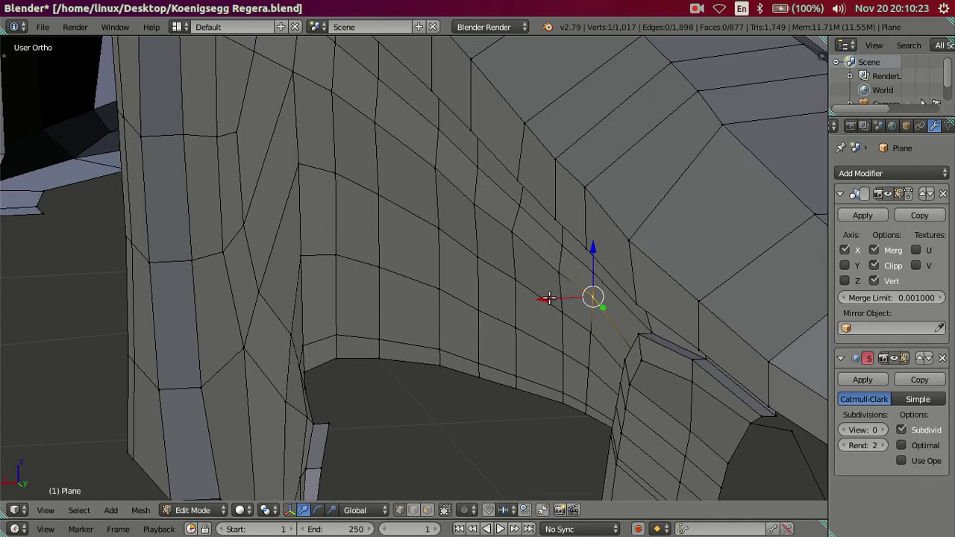
pyautogui.moveTo(548, 298); pyautogui.dragTo(547, 298)
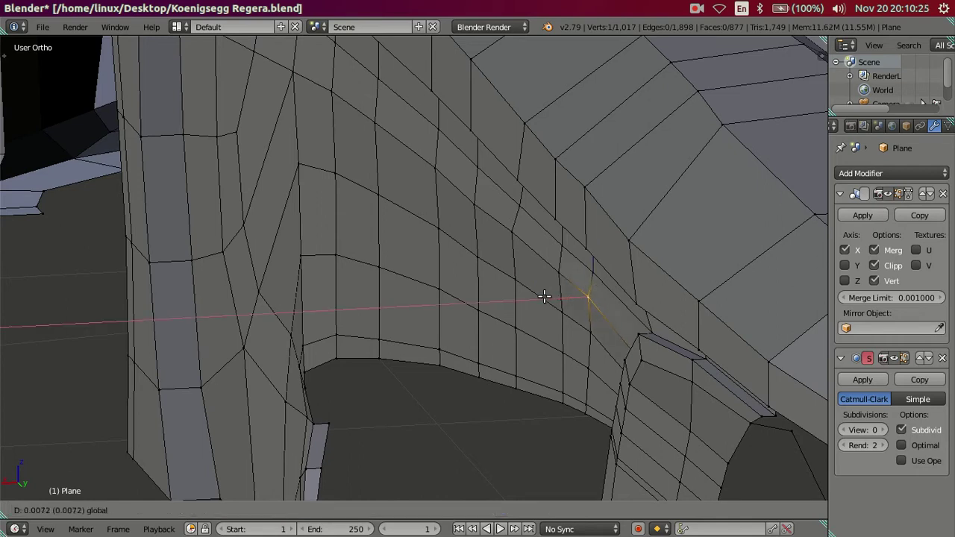
pyautogui.click(545, 296)
# Check the smoothed body around the side intake outside Edit Mode from several angles.
pyautogui.press('Tab')
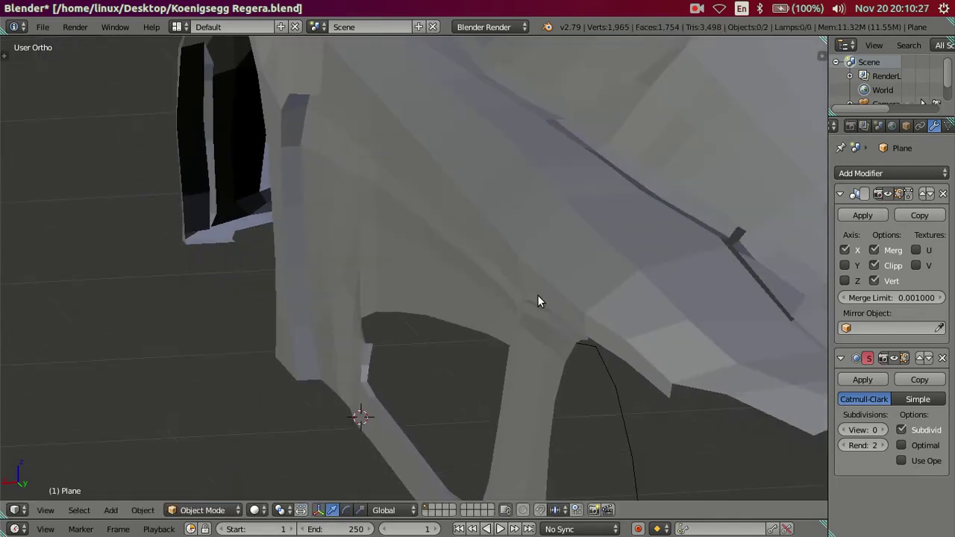
pyautogui.press('Tab')
pyautogui.moveTo(582, 322)
pyautogui.mouseDown(button='middle')
pyautogui.moveTo(603, 304)
pyautogui.moveTo(528, 357)
pyautogui.moveTo(552, 303)
pyautogui.mouseUp(button='middle')
pyautogui.press('Tab')
pyautogui.scroll(-5, 603, 304)
pyautogui.scroll(3, 633, 302)
pyautogui.moveTo(634, 303); pyautogui.dragTo(686, 301, button='middle')
pyautogui.scroll(3, 520, 319)
pyautogui.moveTo(520, 319)
pyautogui.mouseDown(button='middle')
pyautogui.moveTo(432, 329)
pyautogui.moveTo(453, 335)
pyautogui.moveTo(320, 384)
pyautogui.mouseUp(button='middle')
# Select the edge loop along the crease and nudge it slightly along X.
pyautogui.press('Tab')
pyautogui.keyDown('alt'); pyautogui.rightClick(588, 278); pyautogui.keyUp('alt')
pyautogui.moveTo(588, 278); pyautogui.dragTo(484, 326, button='middle')
pyautogui.scroll(2, 477, 329)
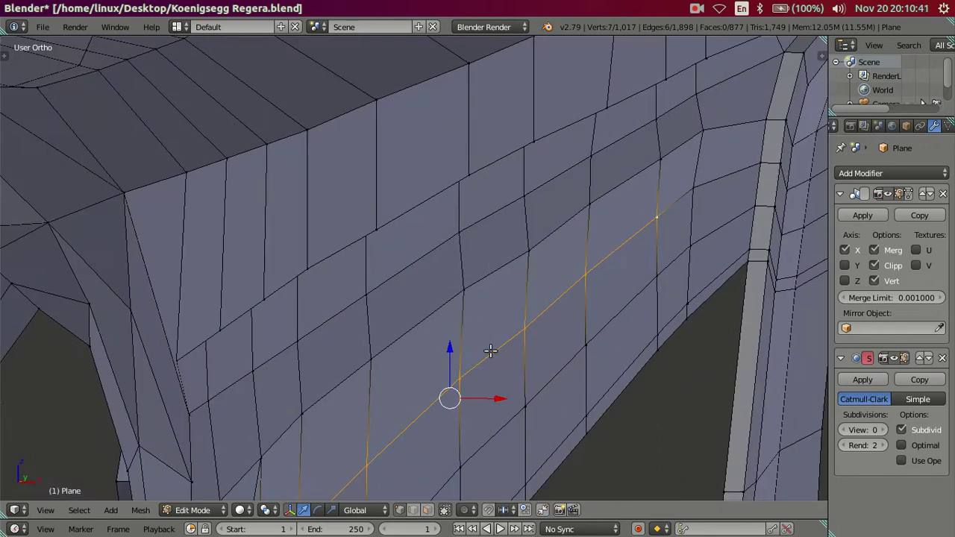
pyautogui.scroll(2, 488, 348)
pyautogui.scroll(2, 477, 231)
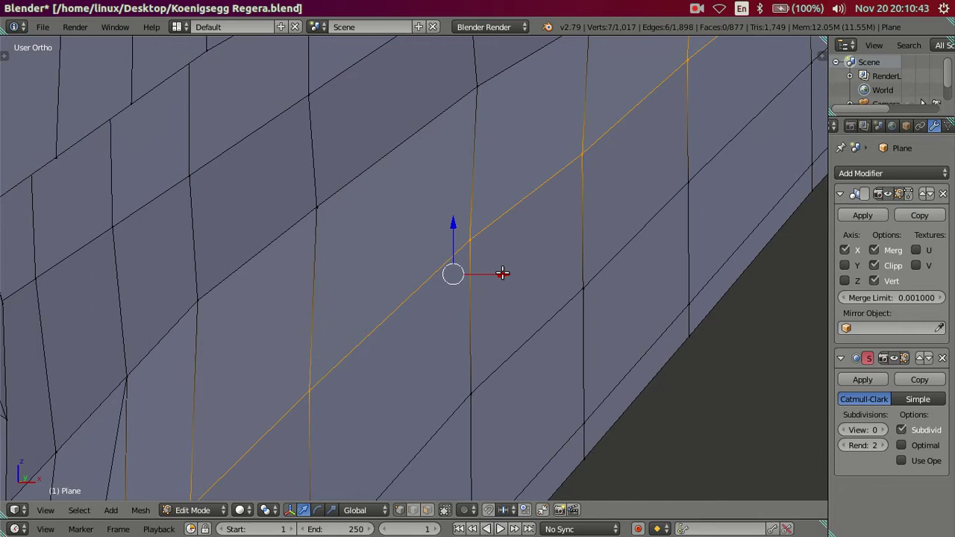
pyautogui.moveTo(502, 273); pyautogui.dragTo(507, 272)
pyautogui.click(507, 272)
# Preview the smoothed fender outside Edit Mode.
pyautogui.scroll(-3, 505, 271)
pyautogui.press('Tab')
pyautogui.scroll(3, 504, 269)
pyautogui.moveTo(504, 269)
pyautogui.mouseDown(button='middle')
pyautogui.moveTo(559, 256)
pyautogui.moveTo(527, 234)
pyautogui.moveTo(321, 266)
pyautogui.moveTo(301, 288)
pyautogui.moveTo(290, 259)
pyautogui.moveTo(335, 267)
pyautogui.moveTo(501, 245)
pyautogui.moveTo(465, 230)
pyautogui.moveTo(349, 234)
pyautogui.moveTo(308, 244)
pyautogui.moveTo(256, 288)
pyautogui.moveTo(275, 293)
pyautogui.mouseUp(button='middle')
pyautogui.scroll(2, 543, 236)
# Shift the arch-top vertex and edge loop beside the front wheel arch -0.0072 along X.
pyautogui.press('Tab')
pyautogui.rightClick(312, 254)
pyautogui.moveTo(312, 254)
pyautogui.mouseDown(button='middle')
pyautogui.moveTo(395, 279)
pyautogui.moveTo(408, 262)
pyautogui.mouseUp(button='middle')
pyautogui.keyDown('ctrl'); pyautogui.rightClick(501, 129); pyautogui.keyUp('ctrl')
pyautogui.moveTo(501, 129)
pyautogui.mouseDown(button='middle')
pyautogui.moveTo(465, 209)
pyautogui.moveTo(411, 228)
pyautogui.moveTo(407, 342)
pyautogui.moveTo(385, 361)
pyautogui.mouseUp(button='middle')
pyautogui.scroll(4, 371, 371)
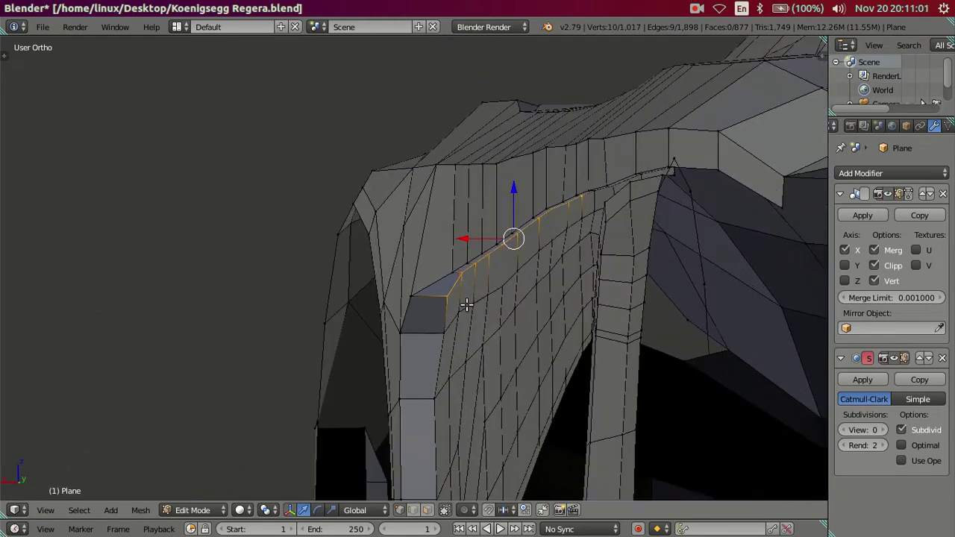
pyautogui.keyDown('shift'); pyautogui.moveTo(467, 305); pyautogui.dragTo(522, 213, button='middle'); pyautogui.keyUp('shift')
pyautogui.moveTo(537, 215)
pyautogui.mouseDown()
pyautogui.moveTo(543, 211)
pyautogui.moveTo(522, 224)
pyautogui.mouseUp()
pyautogui.scroll(-4, 523, 224)
pyautogui.press('Tab')
# Look over the car body and front wheel arch from several angles, then minimize Blender.
pyautogui.scroll(-2, 496, 244)
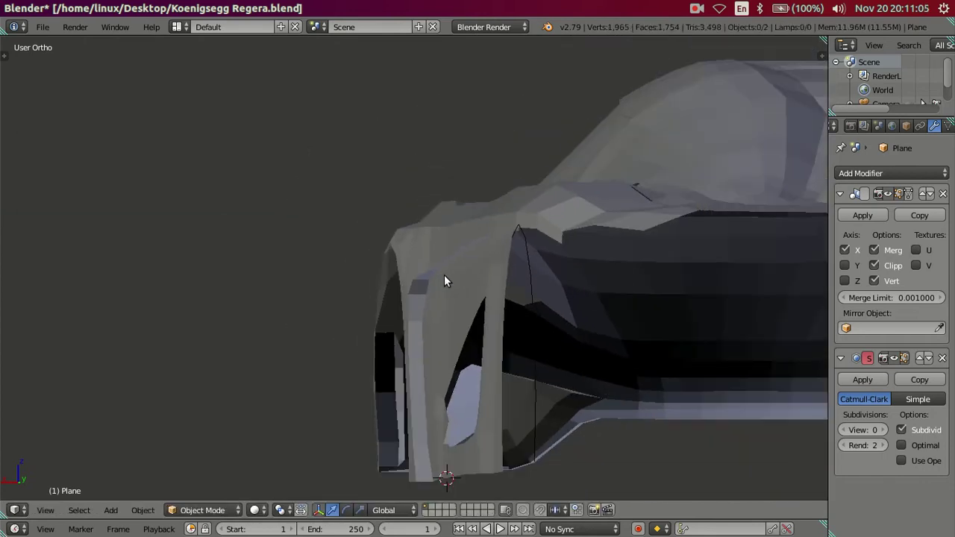
pyautogui.moveTo(444, 281); pyautogui.dragTo(514, 311, button='middle')
pyautogui.scroll(2, 593, 312)
pyautogui.scroll(-4, 271, 224)
pyautogui.moveTo(271, 224)
pyautogui.mouseDown(button='middle')
pyautogui.moveTo(489, 251)
pyautogui.moveTo(508, 224)
pyautogui.moveTo(563, 222)
pyautogui.moveTo(579, 245)
pyautogui.moveTo(505, 205)
pyautogui.moveTo(408, 198)
pyautogui.moveTo(264, 225)
pyautogui.moveTo(186, 222)
pyautogui.moveTo(285, 255)
pyautogui.mouseUp(button='middle')
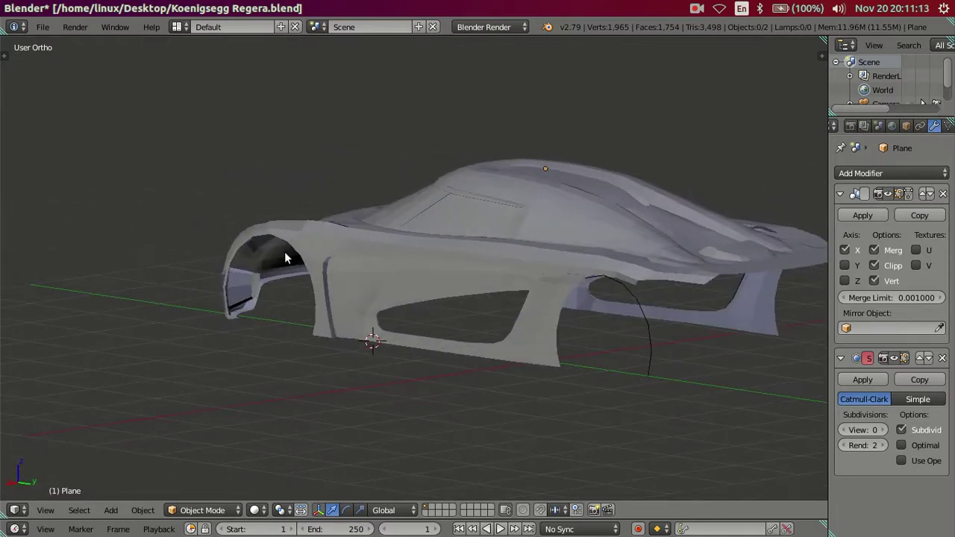
pyautogui.scroll(5, 285, 252)
pyautogui.moveTo(378, 318)
pyautogui.mouseDown(button='middle')
pyautogui.moveTo(326, 310)
pyautogui.moveTo(362, 325)
pyautogui.moveTo(371, 221)
pyautogui.moveTo(356, 248)
pyautogui.mouseUp(button='middle')
pyautogui.scroll(2, 356, 249)
pyautogui.scroll(-2, 353, 249)
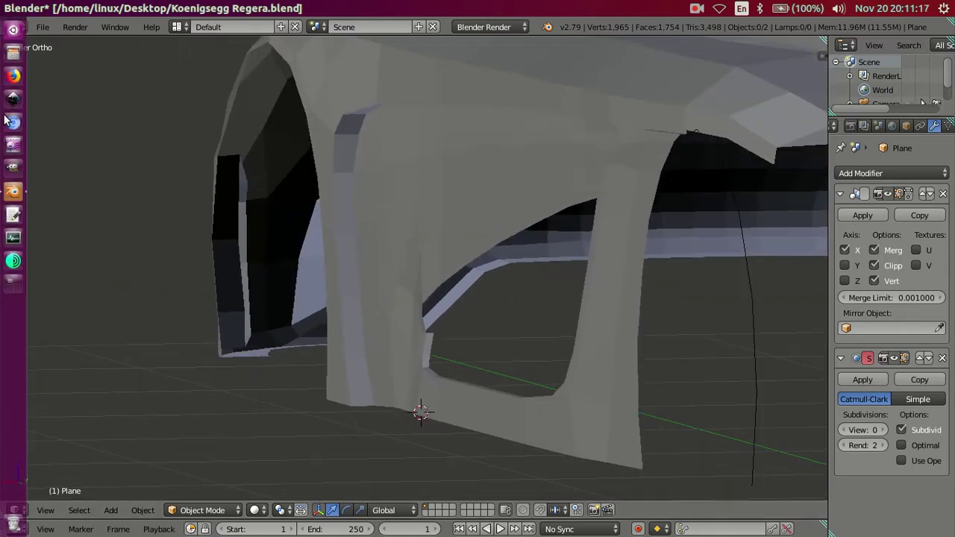
pyautogui.click(6, 191)
# Open 11Koenigsegg_Regera_rear_wing_down.jpg and zoom in on the side intake.
pyautogui.click(156, 233)
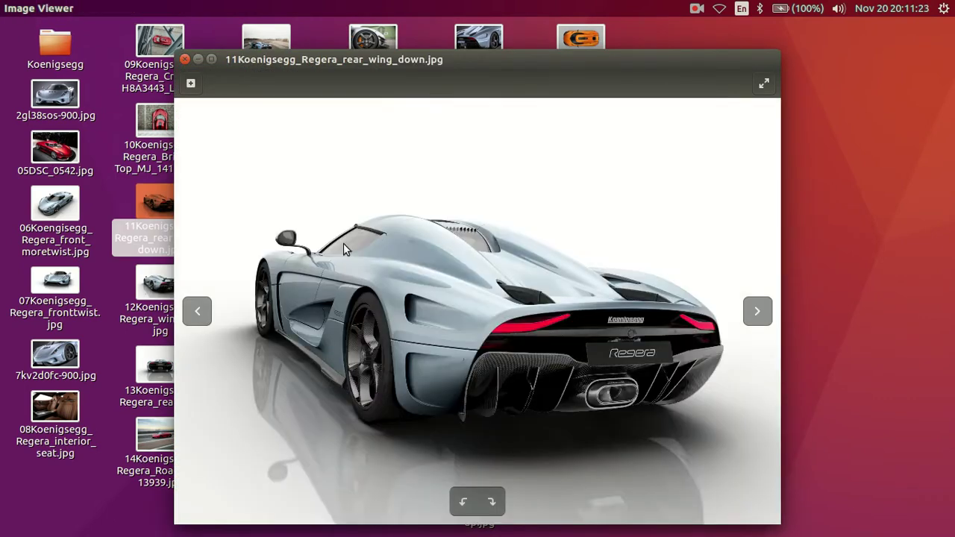
pyautogui.scroll(5, 343, 243)
pyautogui.scroll(2, 529, 313)
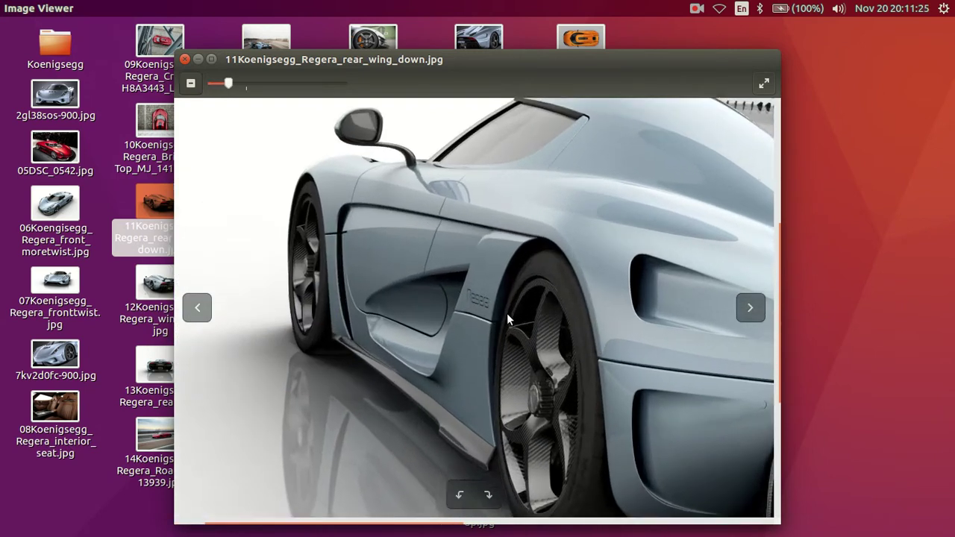
pyautogui.scroll(1, 506, 313)
pyautogui.scroll(2, 422, 309)
pyautogui.scroll(1, 396, 321)
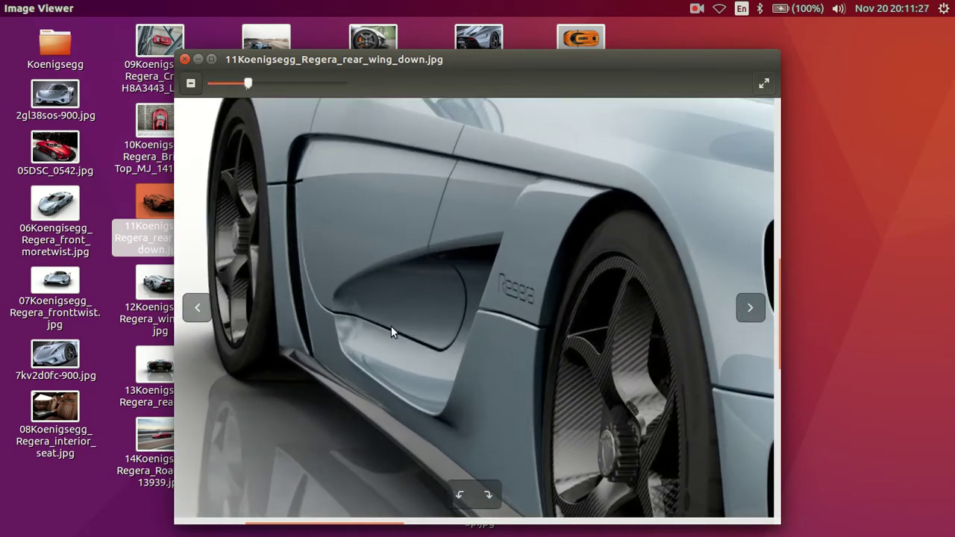
pyautogui.scroll(1, 355, 336)
pyautogui.scroll(1, 347, 336)
# Pan across the intake and side skirt, then close the photo.
pyautogui.moveTo(354, 334); pyautogui.dragTo(380, 346)
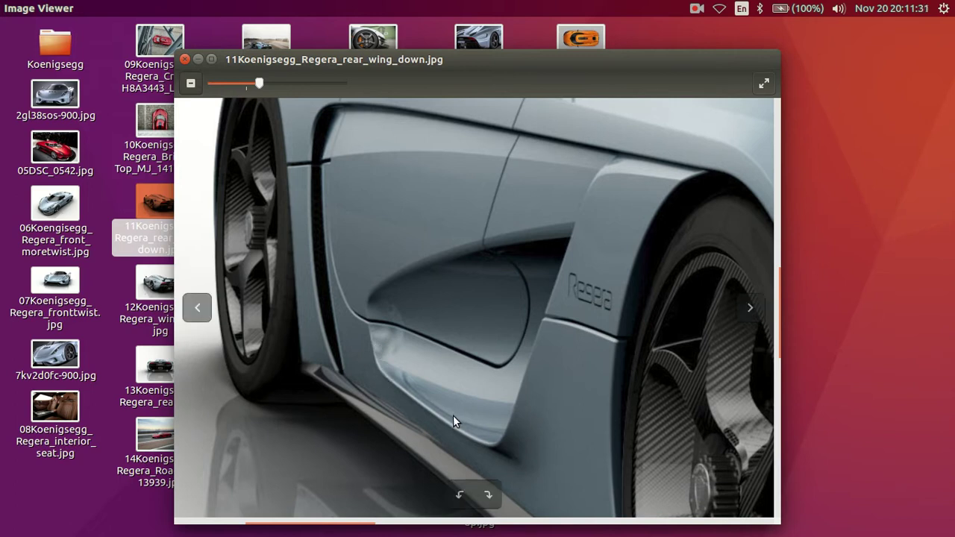
pyautogui.moveTo(453, 415); pyautogui.dragTo(424, 291)
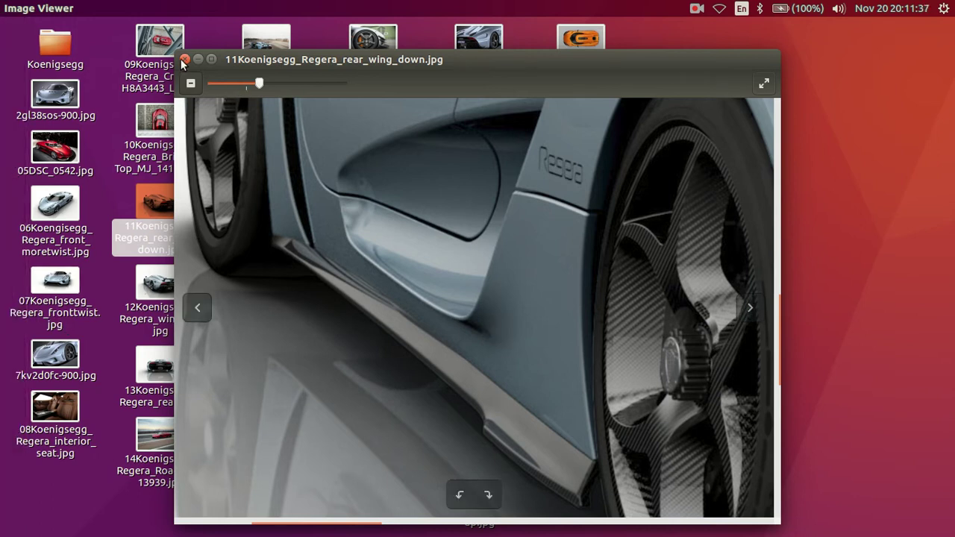
pyautogui.moveTo(303, 192); pyautogui.dragTo(340, 389)
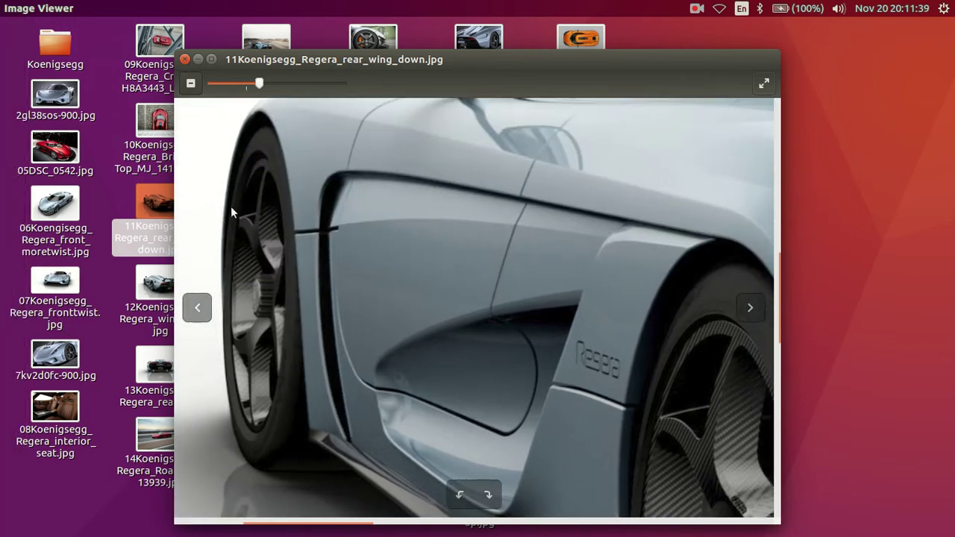
pyautogui.click(185, 59)
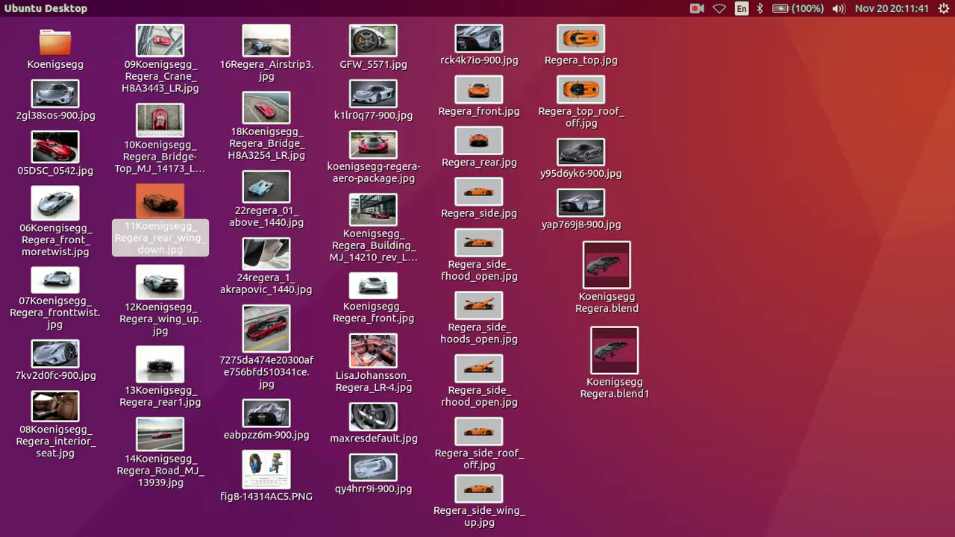
# Back in Blender, nudge the panel-edge vertices along X in wireframe, then return to solid view.
pyautogui.click(13, 200)
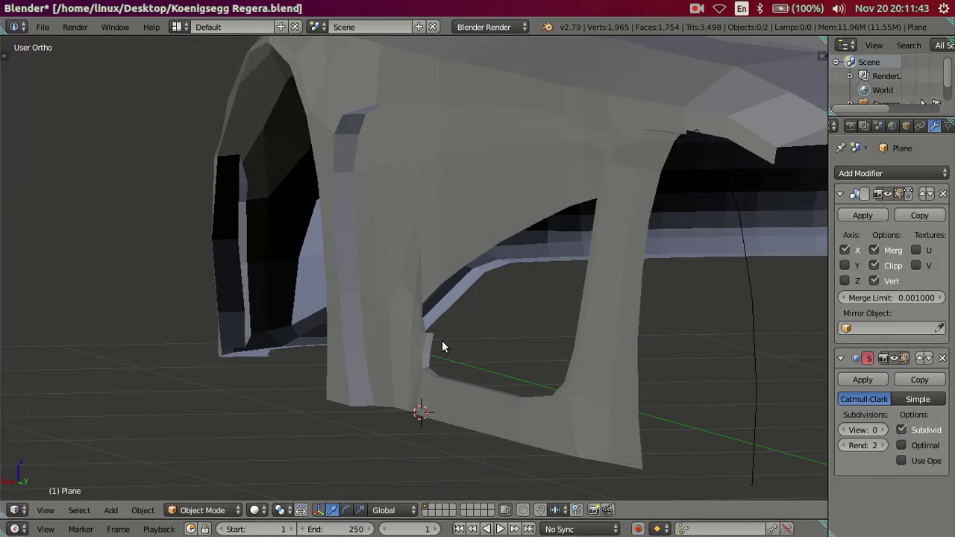
pyautogui.scroll(2, 442, 340)
pyautogui.scroll(2, 438, 347)
pyautogui.scroll(2, 391, 346)
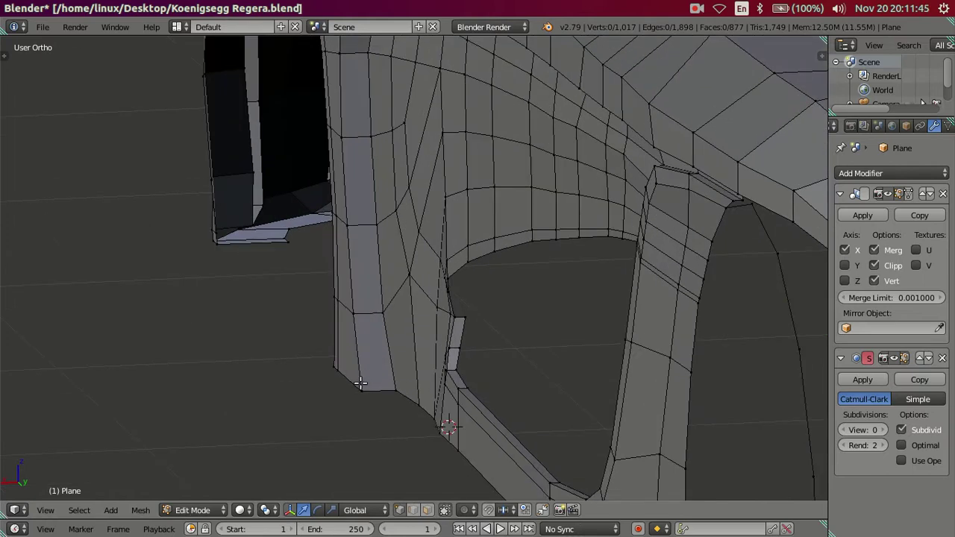
pyautogui.press('z')
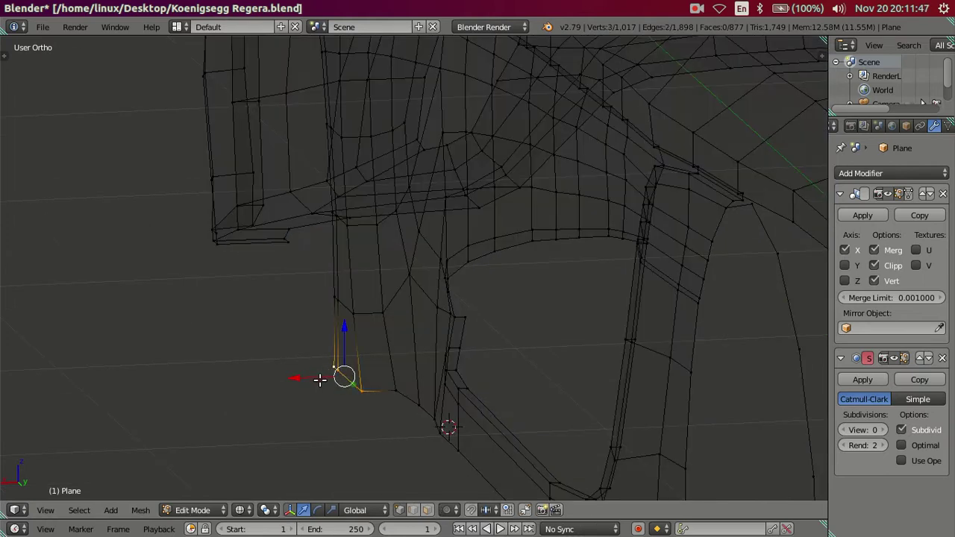
pyautogui.moveTo(303, 375); pyautogui.dragTo(309, 375)
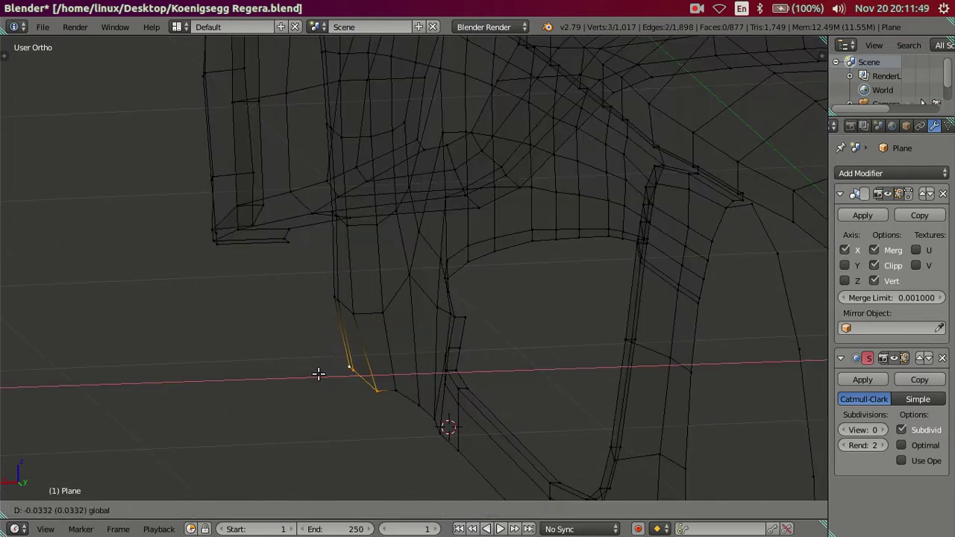
pyautogui.click(318, 373)
pyautogui.rightClick(341, 306)
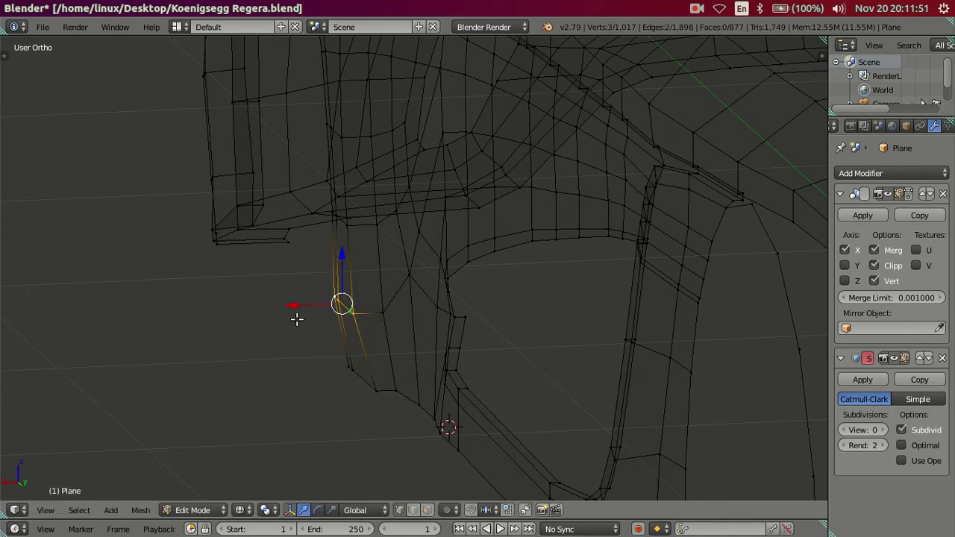
pyautogui.moveTo(297, 307); pyautogui.dragTo(305, 306)
pyautogui.press('a')
pyautogui.press('z')
# Shift the panel-edge loop and two adjoining panel faces along X.
pyautogui.moveTo(366, 273)
pyautogui.mouseDown(button='middle')
pyautogui.moveTo(373, 283)
pyautogui.moveTo(356, 319)
pyautogui.moveTo(391, 344)
pyautogui.moveTo(383, 344)
pyautogui.mouseUp(button='middle')
pyautogui.scroll(-2, 356, 319)
pyautogui.scroll(3, 382, 343)
pyautogui.scroll(1, 299, 356)
pyautogui.scroll(2, 352, 345)
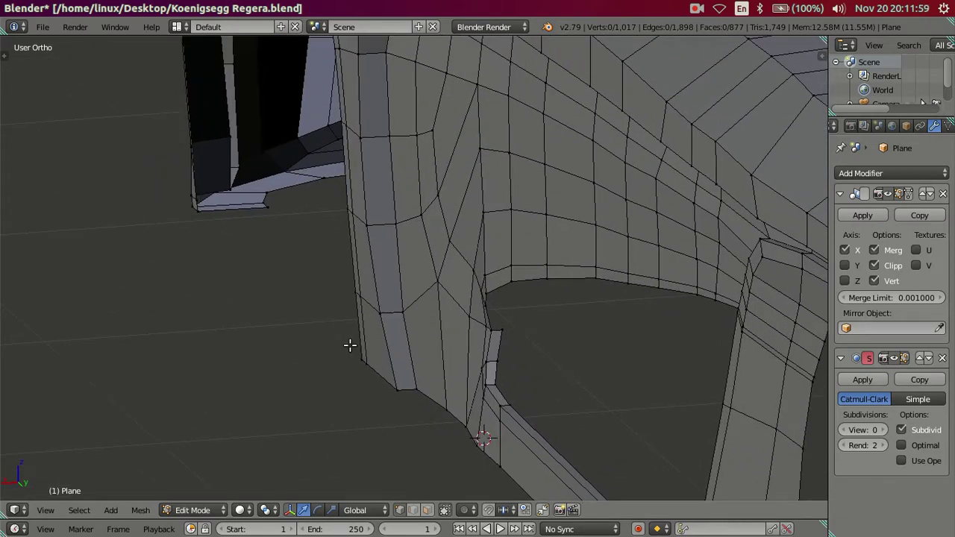
pyautogui.scroll(2, 355, 340)
pyautogui.keyDown('alt'); pyautogui.rightClick(306, 310); pyautogui.keyUp('alt')
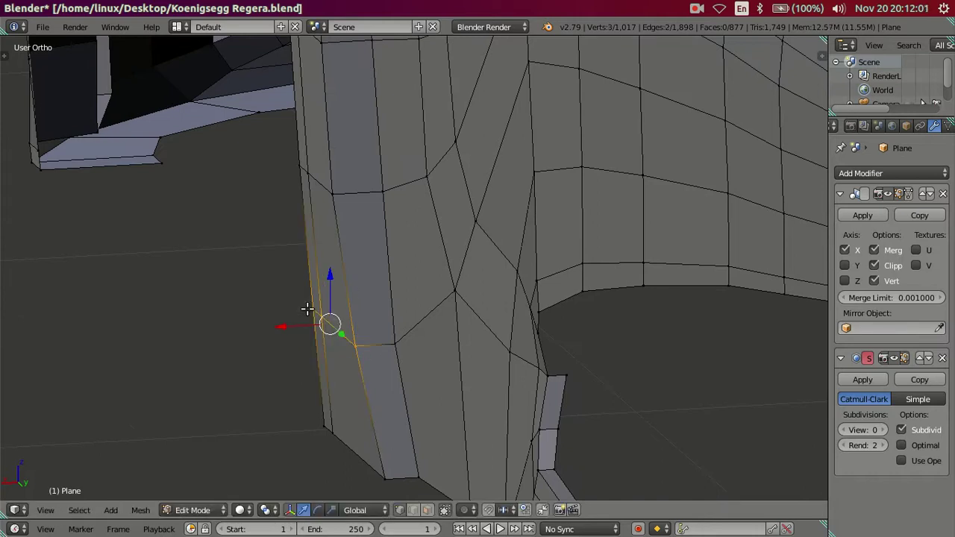
pyautogui.moveTo(307, 190)
pyautogui.mouseDown(button='middle')
pyautogui.moveTo(311, 330)
pyautogui.moveTo(331, 311)
pyautogui.moveTo(336, 335)
pyautogui.mouseUp(button='middle')
pyautogui.keyDown('shift'); pyautogui.rightClick(358, 342); pyautogui.keyUp('shift')
pyautogui.keyDown('shift'); pyautogui.rightClick(400, 386); pyautogui.keyUp('shift')
pyautogui.moveTo(398, 386); pyautogui.dragTo(397, 324, button='middle')
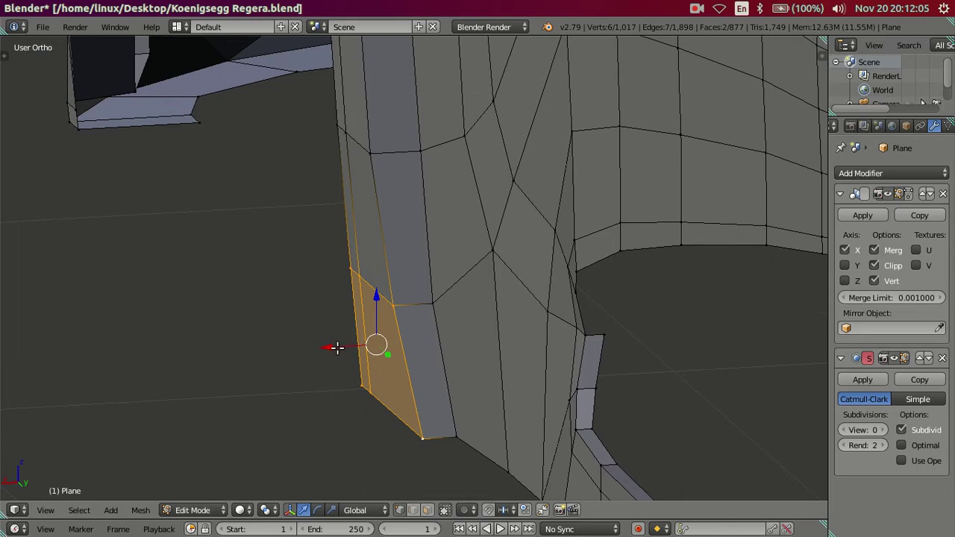
pyautogui.moveTo(336, 347); pyautogui.dragTo(344, 348)
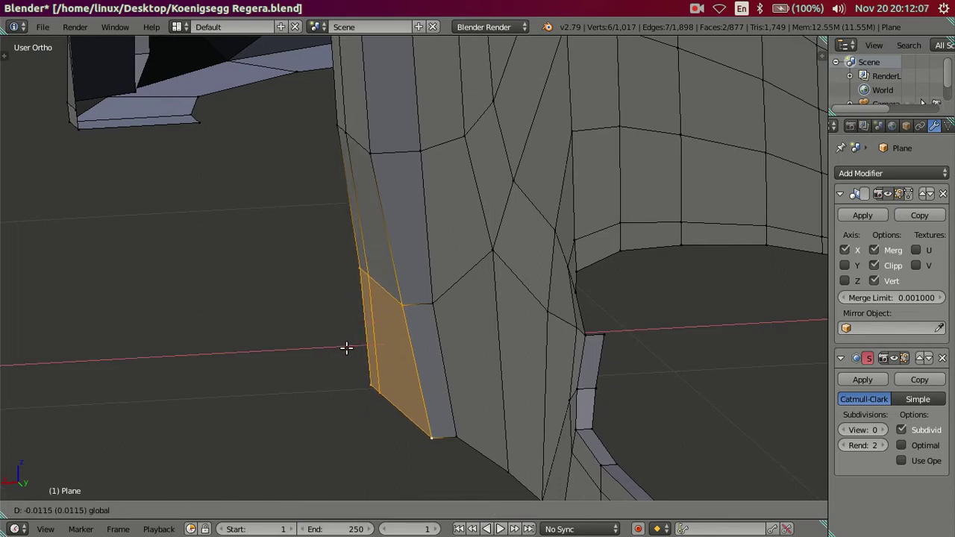
pyautogui.click(344, 348)
# Move the vertical edge chain on the panel along X.
pyautogui.moveTo(344, 348); pyautogui.dragTo(348, 224, button='middle')
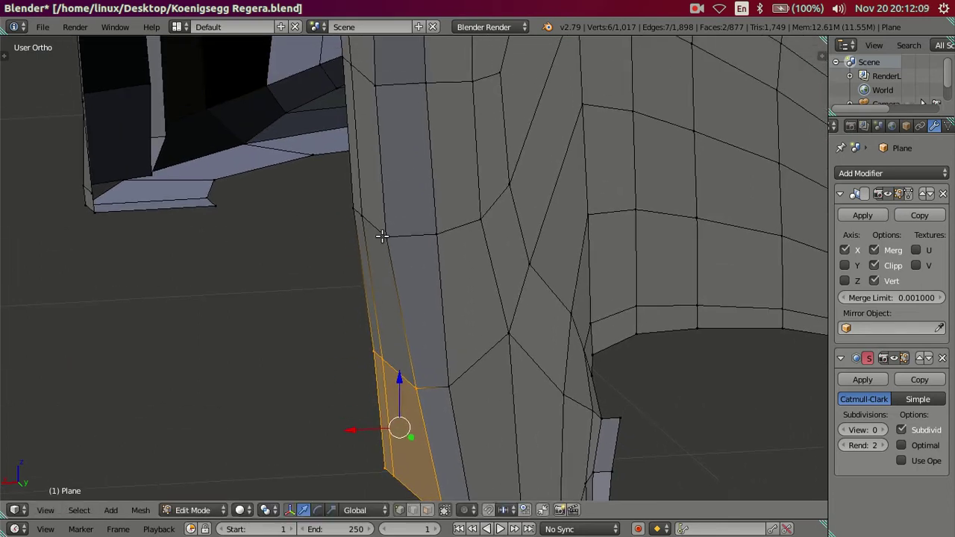
pyautogui.keyDown('alt'); pyautogui.rightClick(351, 212); pyautogui.keyUp('alt')
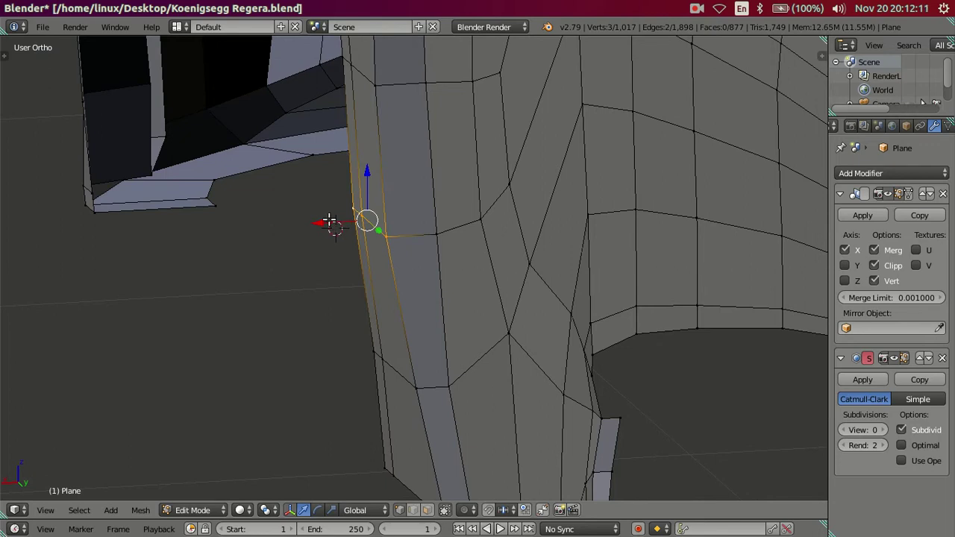
pyautogui.moveTo(329, 222); pyautogui.dragTo(336, 223)
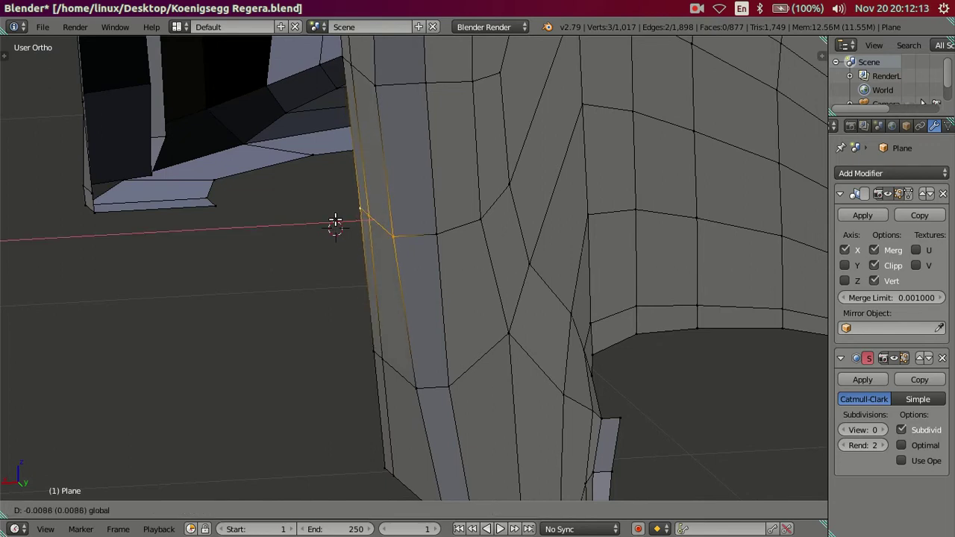
pyautogui.click(335, 223)
pyautogui.moveTo(335, 220); pyautogui.dragTo(443, 266, button='middle')
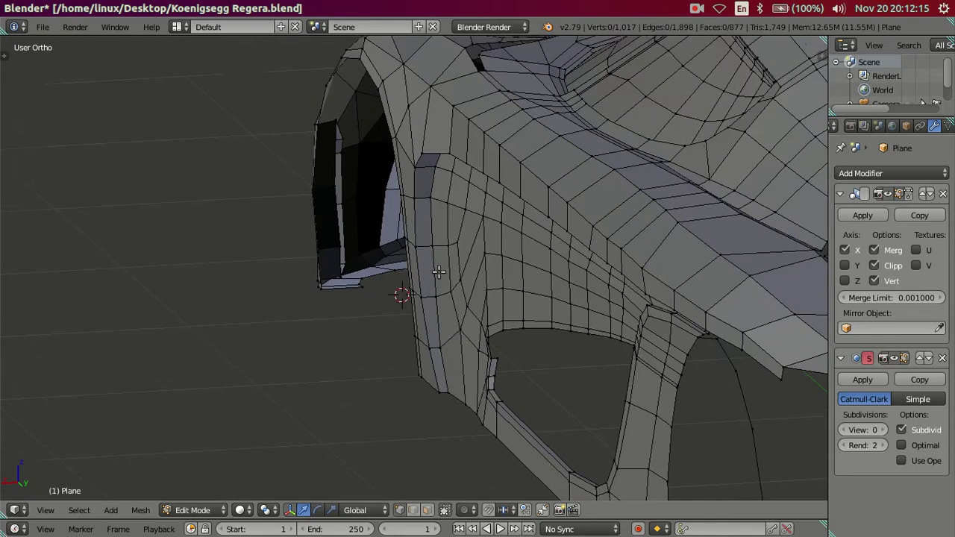
pyautogui.press('a')
# Nudge one panel-edge vertex, then a pair of vertices, along X.
pyautogui.scroll(2, 444, 266)
pyautogui.scroll(3, 448, 247)
pyautogui.scroll(2, 455, 234)
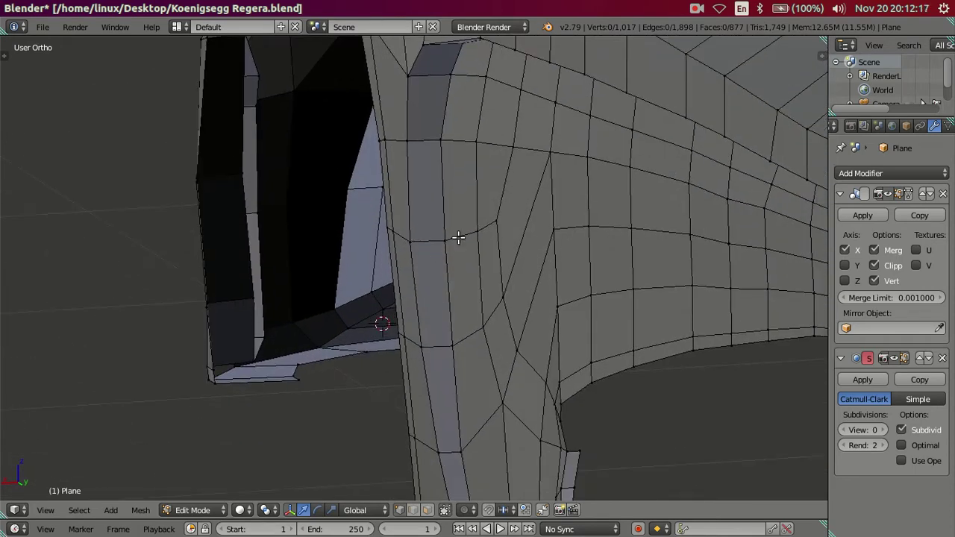
pyautogui.rightClick(456, 231)
pyautogui.moveTo(420, 229); pyautogui.dragTo(418, 228)
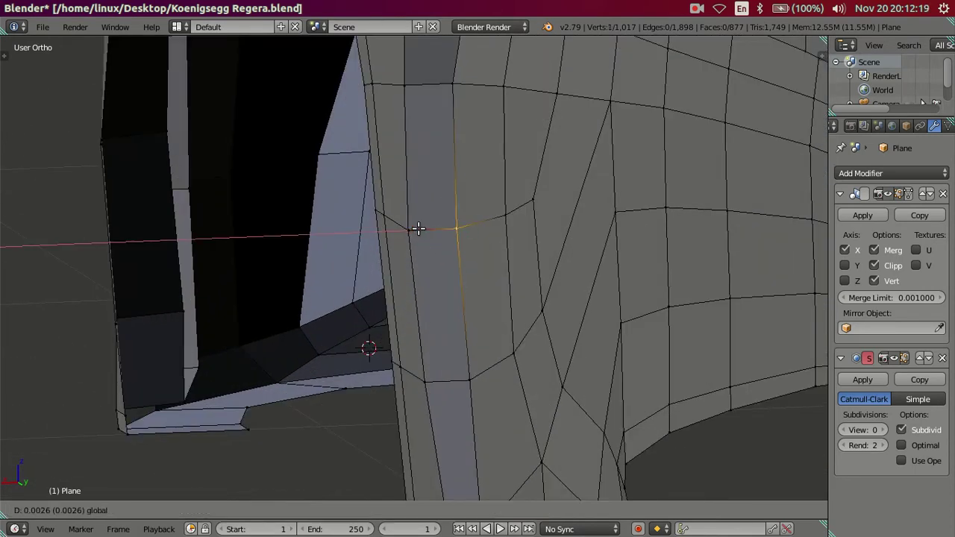
pyautogui.click(416, 228)
pyautogui.keyDown('shift'); pyautogui.rightClick(458, 364); pyautogui.keyUp('shift')
pyautogui.moveTo(424, 306); pyautogui.dragTo(423, 302)
pyautogui.scroll(-3, 423, 301)
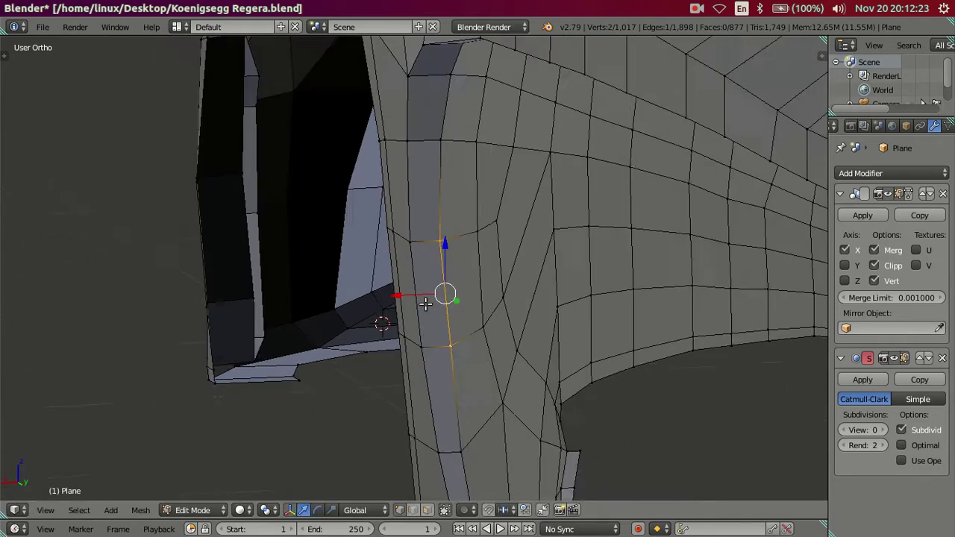
pyautogui.press('a')
# Move another crease vertex beside the side intake about 0.003 along X.
pyautogui.scroll(-2, 455, 332)
pyautogui.scroll(1, 455, 332)
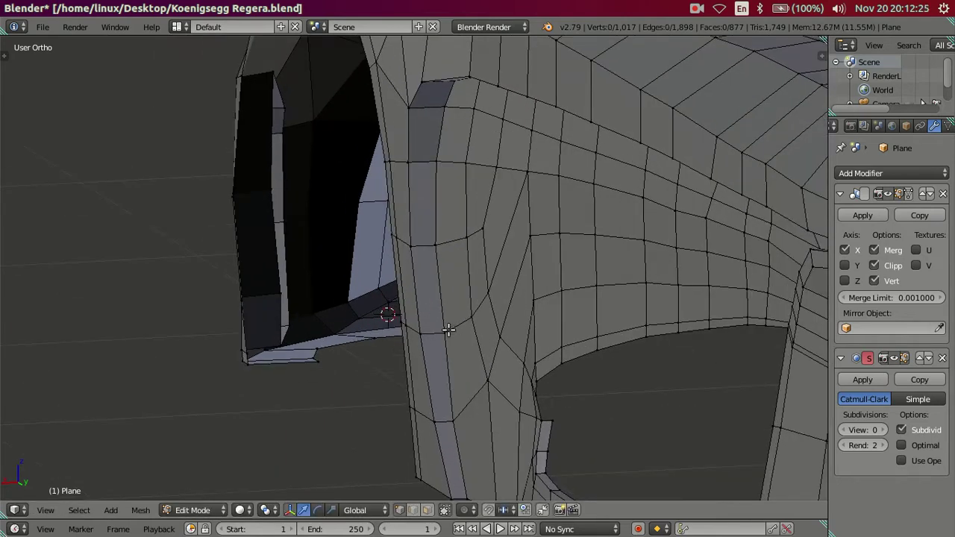
pyautogui.rightClick(449, 329)
pyautogui.scroll(1, 448, 329)
pyautogui.press('g')
pyautogui.press('x')
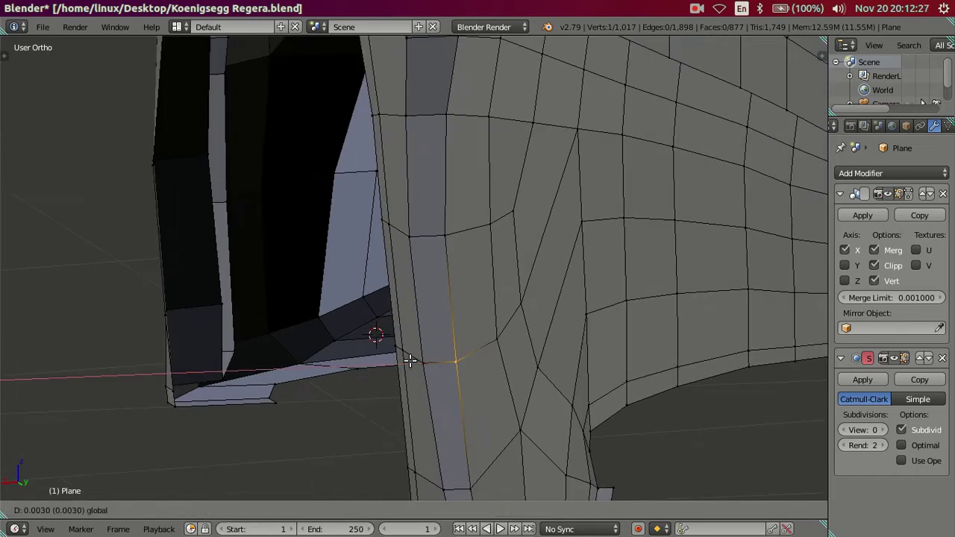
pyautogui.click(409, 360)
pyautogui.press('a')
pyautogui.moveTo(407, 358)
pyautogui.mouseDown(button='middle')
pyautogui.moveTo(490, 279)
pyautogui.moveTo(411, 273)
pyautogui.moveTo(462, 287)
pyautogui.moveTo(520, 260)
pyautogui.moveTo(512, 284)
pyautogui.moveTo(482, 309)
pyautogui.moveTo(450, 301)
pyautogui.moveTo(403, 326)
pyautogui.mouseUp(button='middle')
# Extrude a new vertex along Y and fill the completed edge chain with a face.
pyautogui.scroll(2, 367, 256)
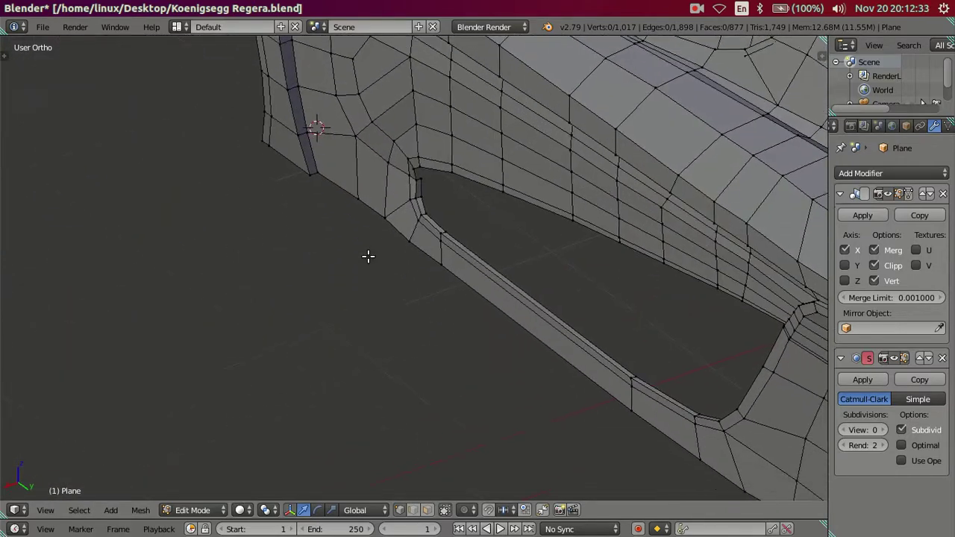
pyautogui.scroll(2, 363, 256)
pyautogui.moveTo(362, 256)
pyautogui.mouseDown(button='middle')
pyautogui.moveTo(405, 330)
pyautogui.moveTo(356, 314)
pyautogui.moveTo(281, 235)
pyautogui.mouseUp(button='middle')
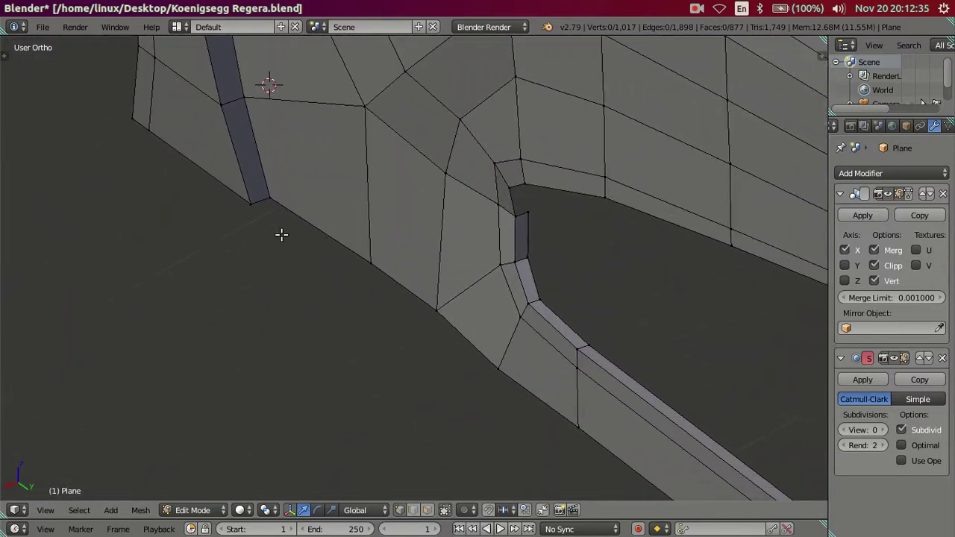
pyautogui.moveTo(266, 202); pyautogui.dragTo(291, 213, button='middle')
pyautogui.moveTo(300, 252)
pyautogui.mouseDown(button='middle')
pyautogui.moveTo(287, 229)
pyautogui.moveTo(311, 277)
pyautogui.moveTo(304, 271)
pyautogui.mouseUp(button='middle')
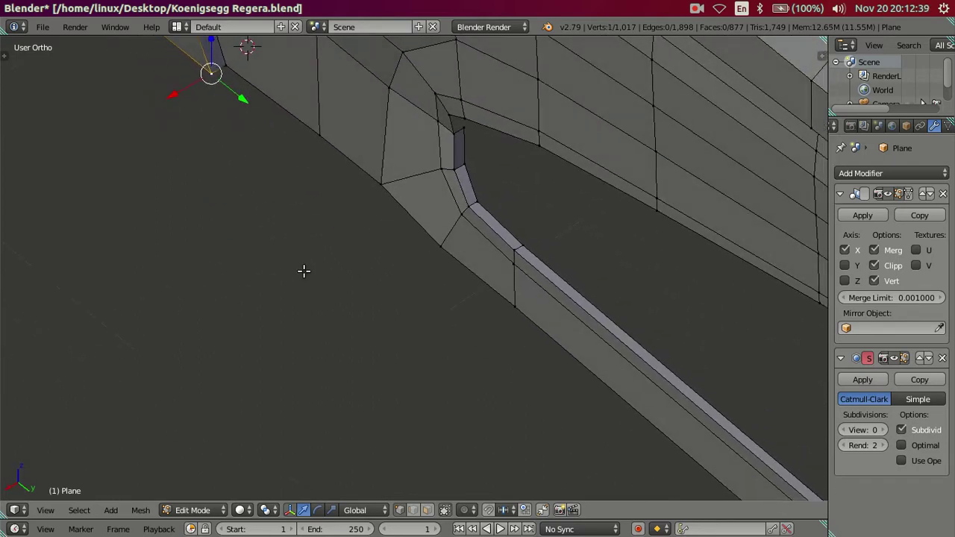
pyautogui.press('e')
pyautogui.rightClick(246, 102)
pyautogui.press('g')
pyautogui.press('y')
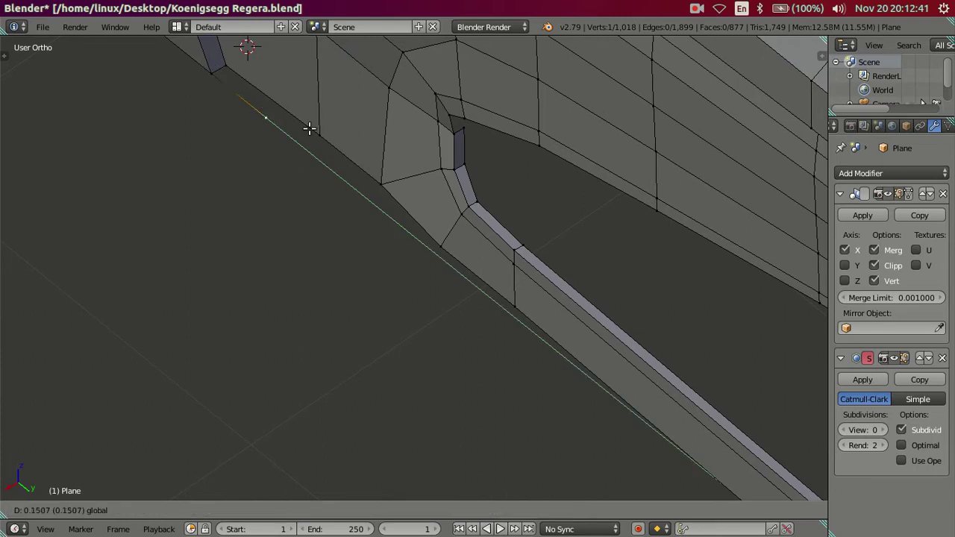
pyautogui.click(336, 151)
pyautogui.keyDown('alt'); pyautogui.rightClick(319, 130); pyautogui.keyUp('alt')
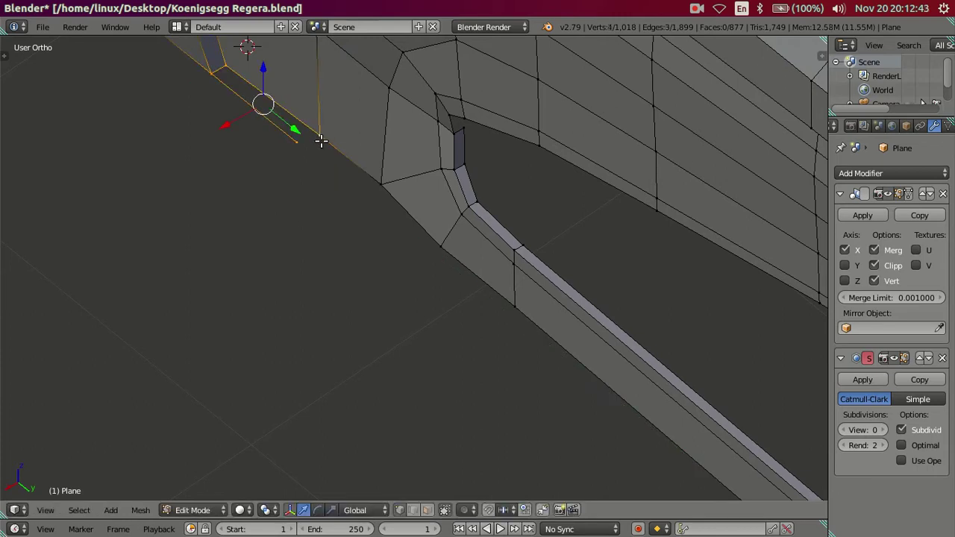
pyautogui.press('f')
# Select a vertex of the new strip and reposition it from a straight-on view.
pyautogui.rightClick(307, 149)
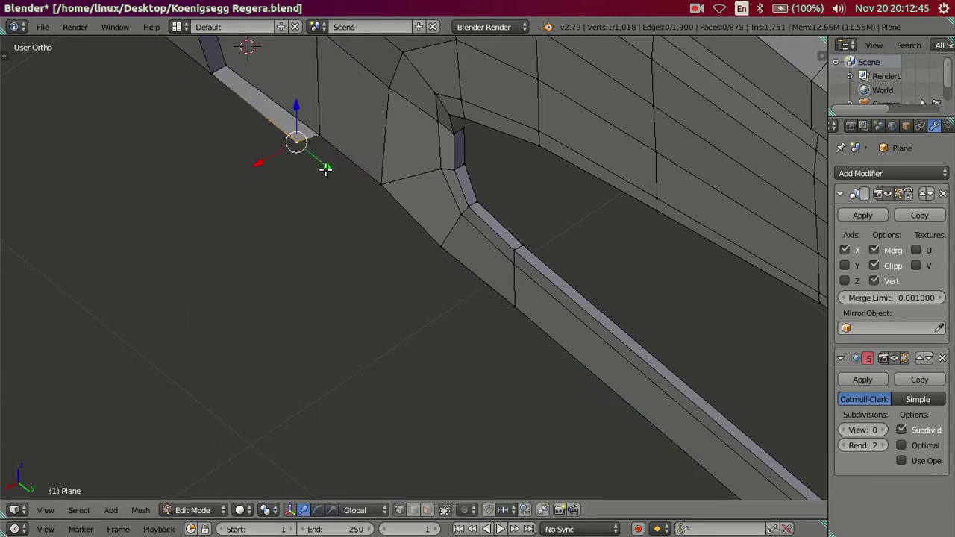
pyautogui.moveTo(331, 170)
pyautogui.mouseDown(button='middle')
pyautogui.moveTo(380, 187)
pyautogui.moveTo(309, 271)
pyautogui.moveTo(320, 264)
pyautogui.mouseUp(button='middle')
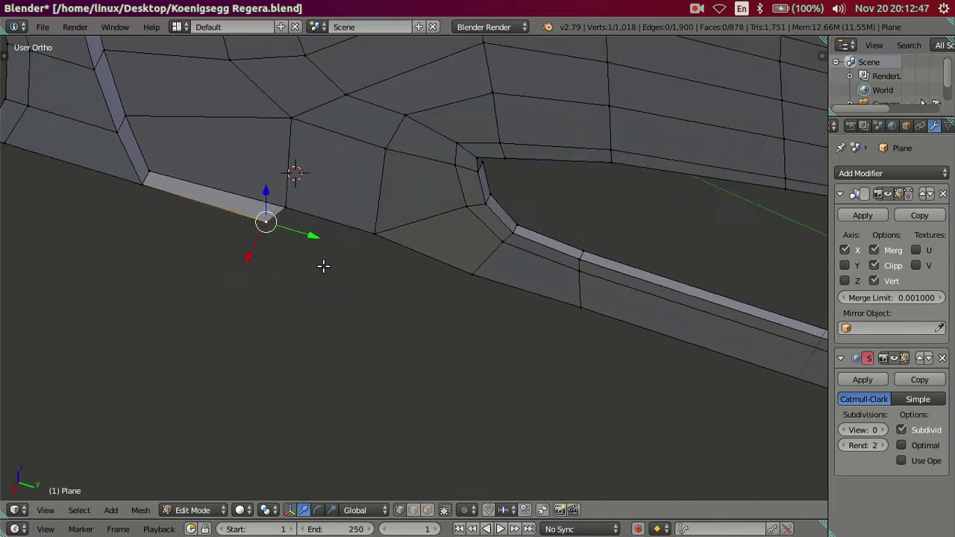
pyautogui.scroll(2, 344, 261)
pyautogui.press('g')
pyautogui.click(232, 291)
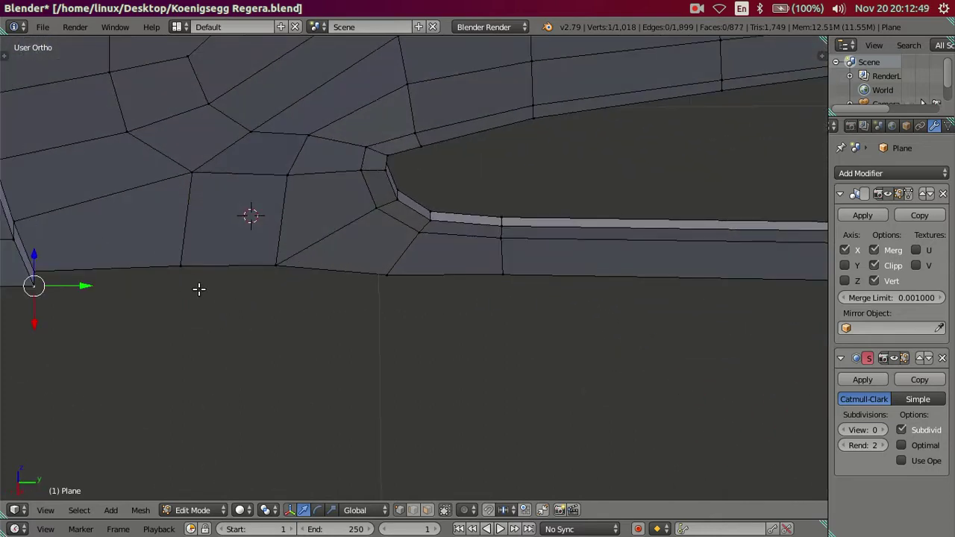
# Select three bottom-edge vertices and extrude them outward along X into a strip.
pyautogui.rightClick(181, 265)
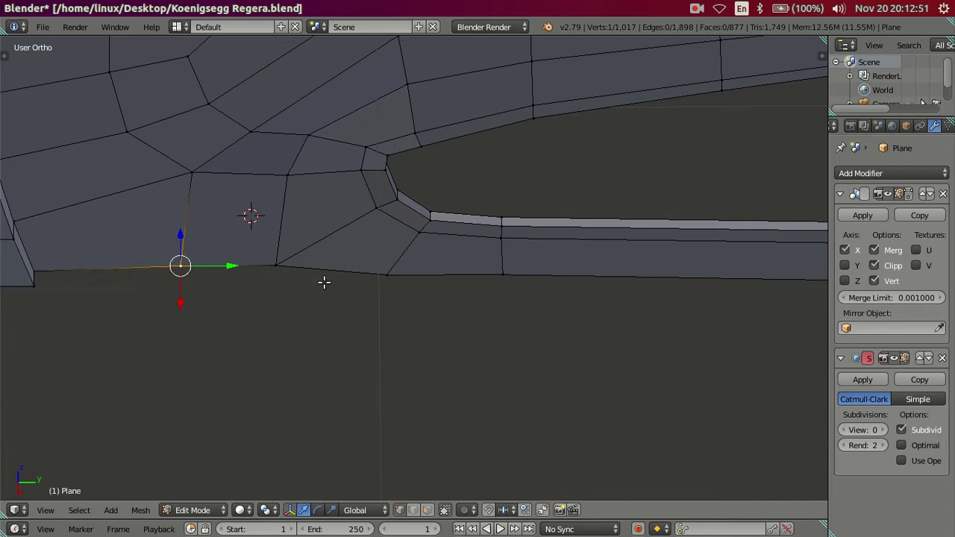
pyautogui.keyDown('shift'); pyautogui.rightClick(378, 279); pyautogui.keyUp('shift')
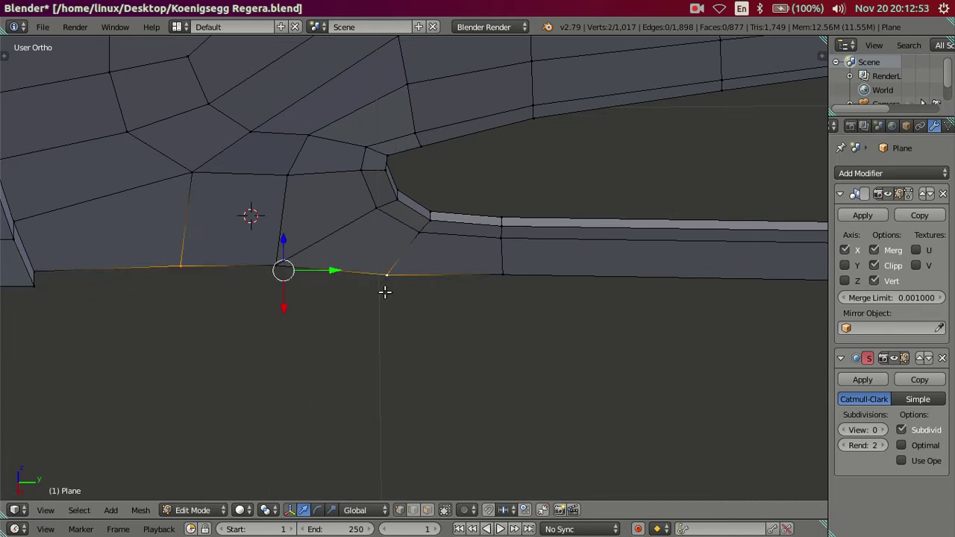
pyautogui.keyDown('shift'); pyautogui.rightClick(265, 265); pyautogui.keyUp('shift')
pyautogui.moveTo(401, 279); pyautogui.dragTo(300, 285, button='middle')
pyautogui.press('e')
pyautogui.rightClick(468, 261)
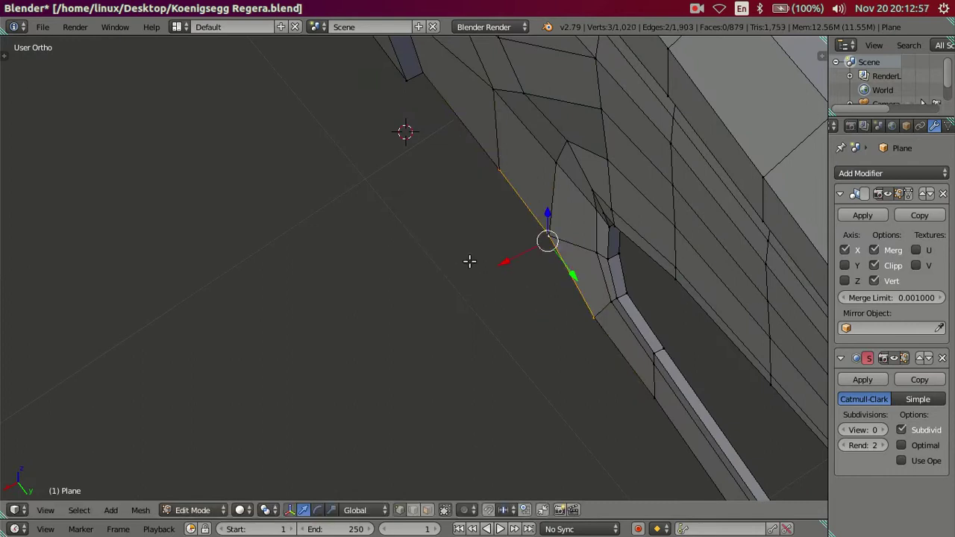
pyautogui.press('g')
pyautogui.press('x')
pyautogui.click(488, 261)
# Slide the new strip's end vertex along X.
pyautogui.rightClick(561, 311)
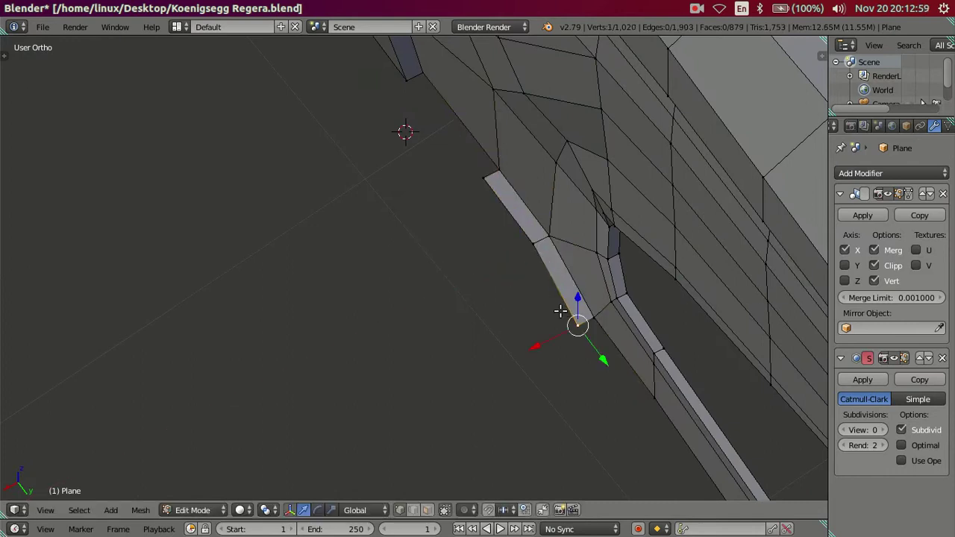
pyautogui.press('g')
pyautogui.press('x')
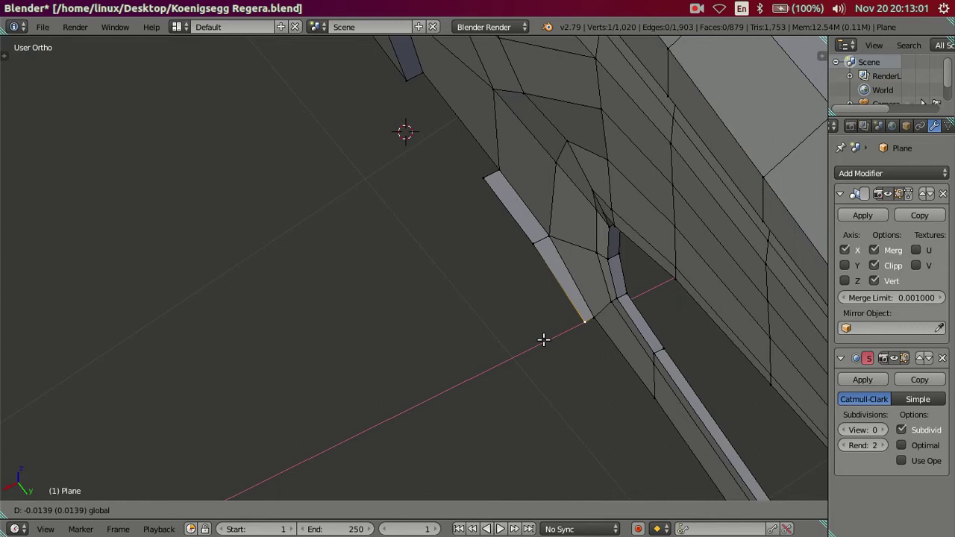
pyautogui.click(549, 339)
# Select the vertices along the sill gap and fill it with a new face.
pyautogui.keyDown('shift'); pyautogui.scroll(2, 517, 262); pyautogui.keyUp('shift')
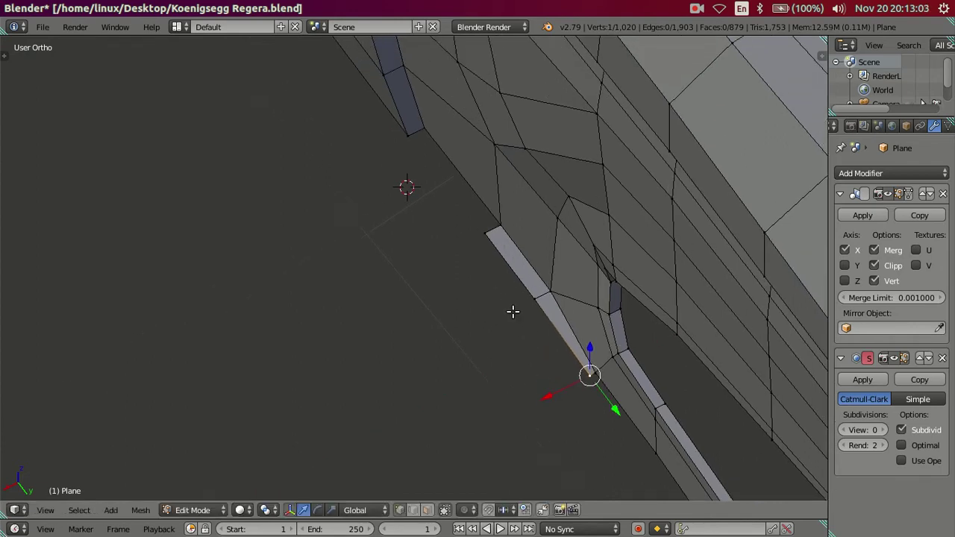
pyautogui.keyDown('shift'); pyautogui.scroll(2, 518, 262); pyautogui.keyUp('shift')
pyautogui.rightClick(401, 195)
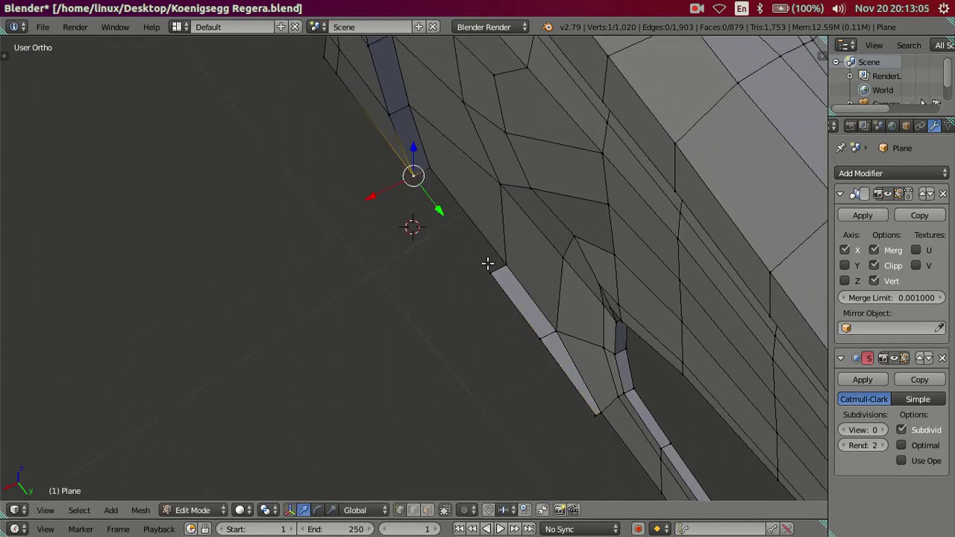
pyautogui.keyDown('ctrl'); pyautogui.rightClick(477, 271); pyautogui.keyUp('ctrl')
pyautogui.press('f')
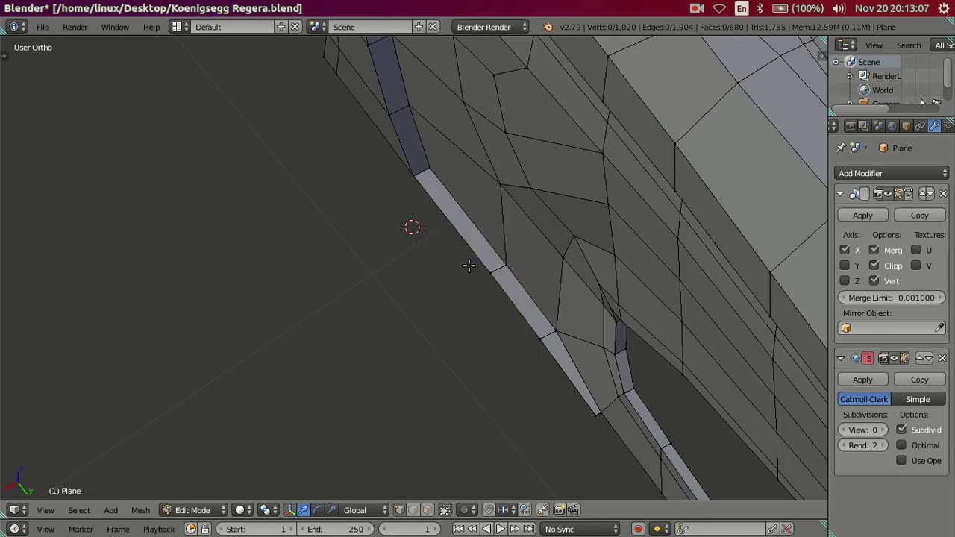
# Preview the body in Object Mode and orbit in close to the door sill.
pyautogui.press('z')
pyautogui.scroll(-3, 428, 320)
pyautogui.scroll(-3, 413, 336)
pyautogui.press('Tab')
pyautogui.press('z')
pyautogui.moveTo(448, 305)
pyautogui.mouseDown(button='middle')
pyautogui.moveTo(538, 260)
pyautogui.moveTo(506, 234)
pyautogui.moveTo(459, 303)
pyautogui.mouseUp(button='middle')
pyautogui.scroll(2, 457, 298)
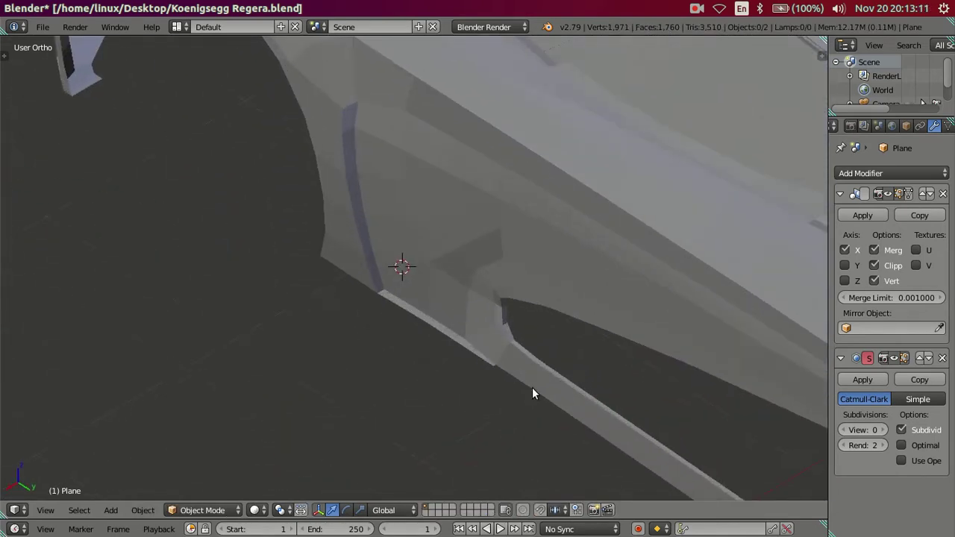
pyautogui.keyDown('shift'); pyautogui.moveTo(532, 387); pyautogui.dragTo(460, 265, button='middle'); pyautogui.keyUp('shift')
# Reselect the sill edge vertices, then return to Object Mode and orbit around the body.
pyautogui.press('Tab')
pyautogui.scroll(2, 459, 265)
pyautogui.scroll(2, 459, 254)
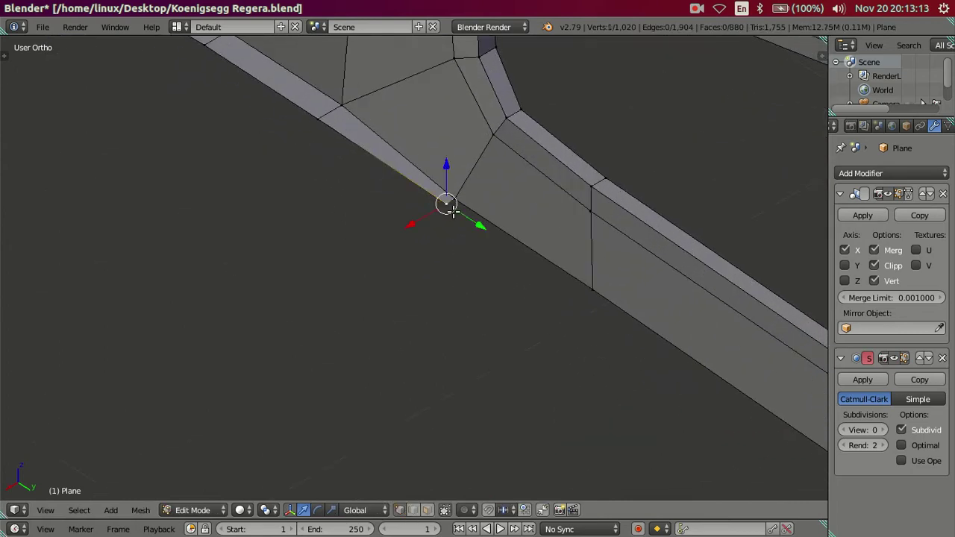
pyautogui.keyDown('ctrl'); pyautogui.rightClick(586, 290); pyautogui.keyUp('ctrl')
pyautogui.press('a')
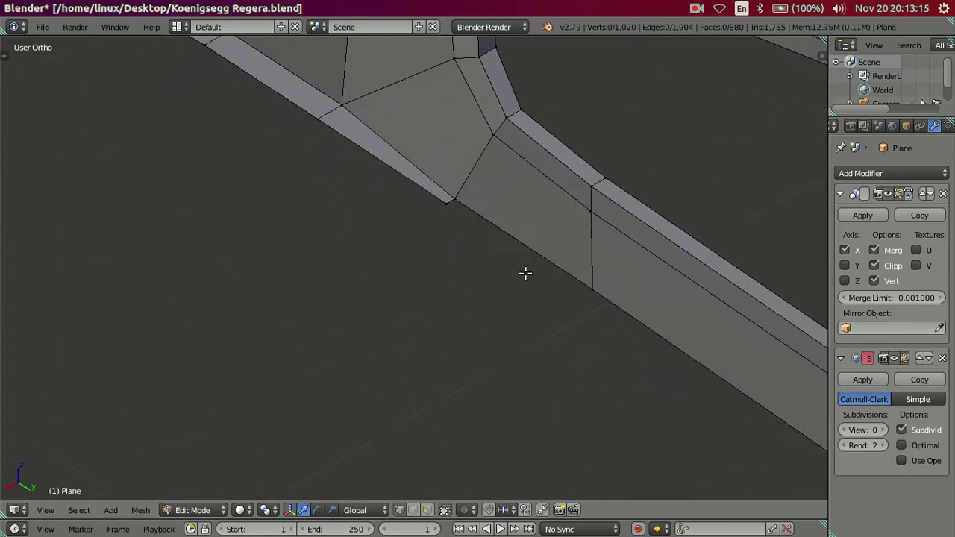
pyautogui.keyDown('ctrl'); pyautogui.rightClick(576, 295); pyautogui.keyUp('ctrl')
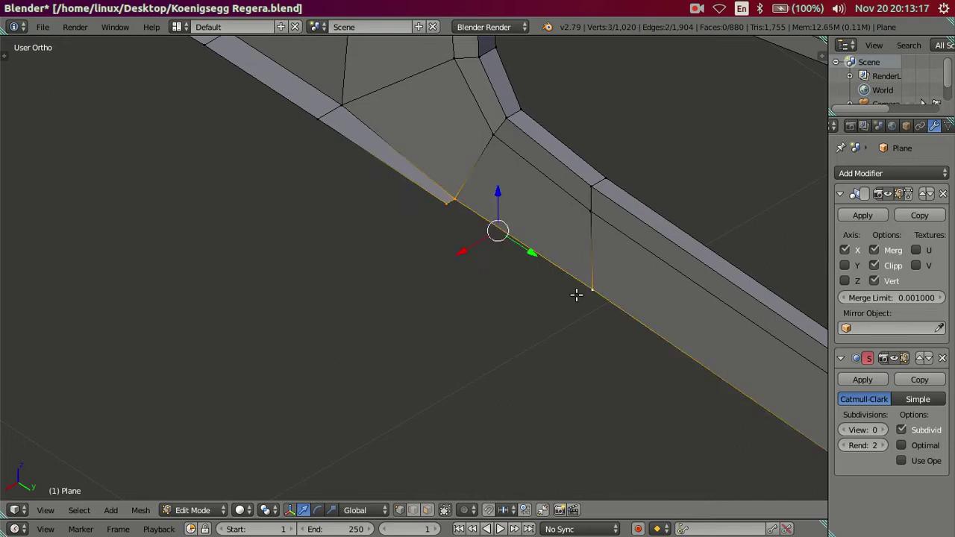
pyautogui.scroll(-3, 568, 290)
pyautogui.press('Tab')
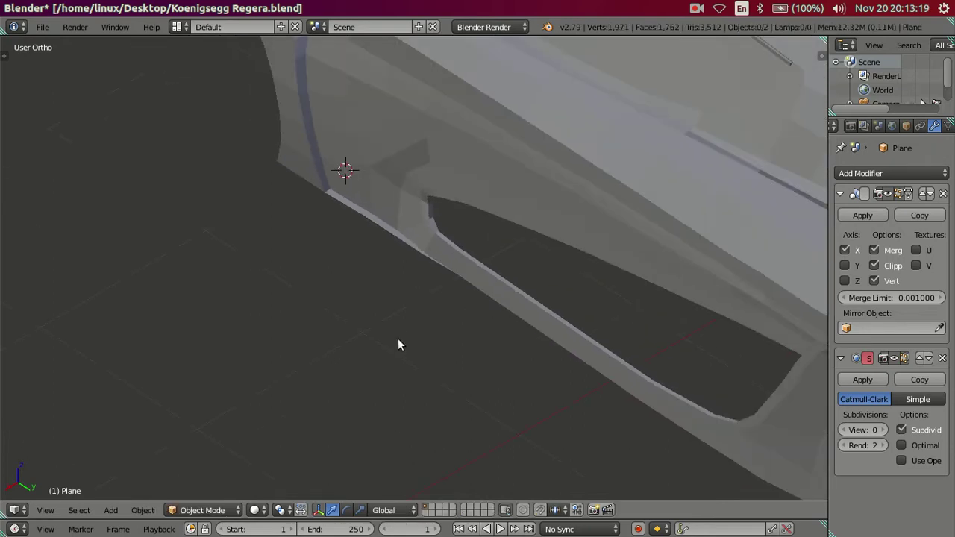
pyautogui.scroll(3, 398, 341)
pyautogui.moveTo(437, 265)
pyautogui.mouseDown(button='middle')
pyautogui.moveTo(513, 252)
pyautogui.moveTo(546, 279)
pyautogui.moveTo(565, 324)
pyautogui.moveTo(471, 230)
pyautogui.moveTo(392, 241)
pyautogui.moveTo(395, 264)
pyautogui.moveTo(371, 287)
pyautogui.moveTo(350, 275)
pyautogui.moveTo(431, 218)
pyautogui.moveTo(417, 237)
pyautogui.moveTo(450, 191)
pyautogui.moveTo(477, 343)
pyautogui.moveTo(514, 291)
pyautogui.moveTo(454, 288)
pyautogui.moveTo(488, 322)
pyautogui.moveTo(481, 293)
pyautogui.moveTo(554, 296)
pyautogui.mouseUp(button='middle')
# Select six vertices along the intake's front edge beside the wheel arch.
pyautogui.press('Tab')
pyautogui.scroll(1, 481, 292)
pyautogui.scroll(2, 496, 352)
pyautogui.scroll(1, 477, 277)
pyautogui.scroll(1, 510, 320)
pyautogui.rightClick(560, 297)
pyautogui.keyDown('shift'); pyautogui.rightClick(606, 334); pyautogui.keyUp('shift')
pyautogui.keyDown('shift'); pyautogui.rightClick(656, 345); pyautogui.keyUp('shift')
pyautogui.scroll(-3, 644, 354)
pyautogui.moveTo(573, 363)
pyautogui.mouseDown(button='middle')
pyautogui.moveTo(530, 330)
pyautogui.moveTo(555, 366)
pyautogui.moveTo(452, 335)
pyautogui.mouseUp(button='middle')
pyautogui.keyDown('shift'); pyautogui.rightClick(547, 348); pyautogui.keyUp('shift')
pyautogui.keyDown('shift'); pyautogui.rightClick(524, 351); pyautogui.keyUp('shift')
pyautogui.keyDown('shift'); pyautogui.rightClick(452, 335); pyautogui.keyUp('shift')
pyautogui.moveTo(550, 346); pyautogui.dragTo(479, 322, button='middle')
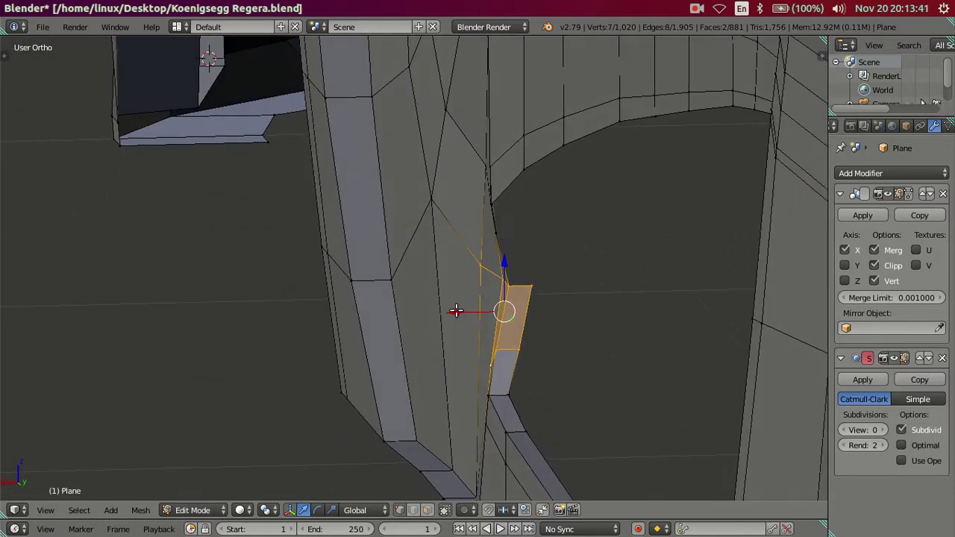
# Push the selected faces inward along X, then brush-deselect the lower faces.
pyautogui.press('g')
pyautogui.press('x')
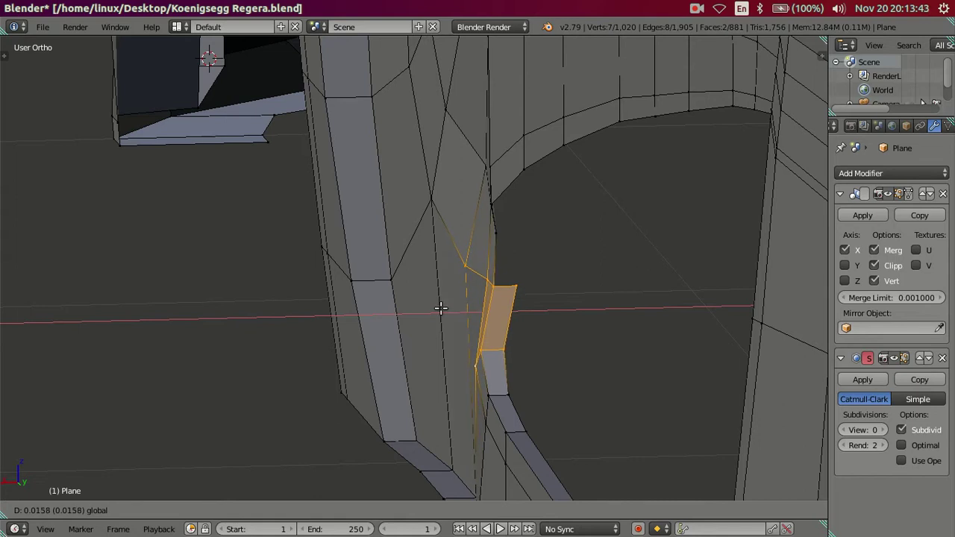
pyautogui.click(440, 308)
pyautogui.press('z')
pyautogui.press('c')
pyautogui.moveTo(497, 358); pyautogui.dragTo(495, 383, button='middle')
pyautogui.press('Escape')
pyautogui.press('z')
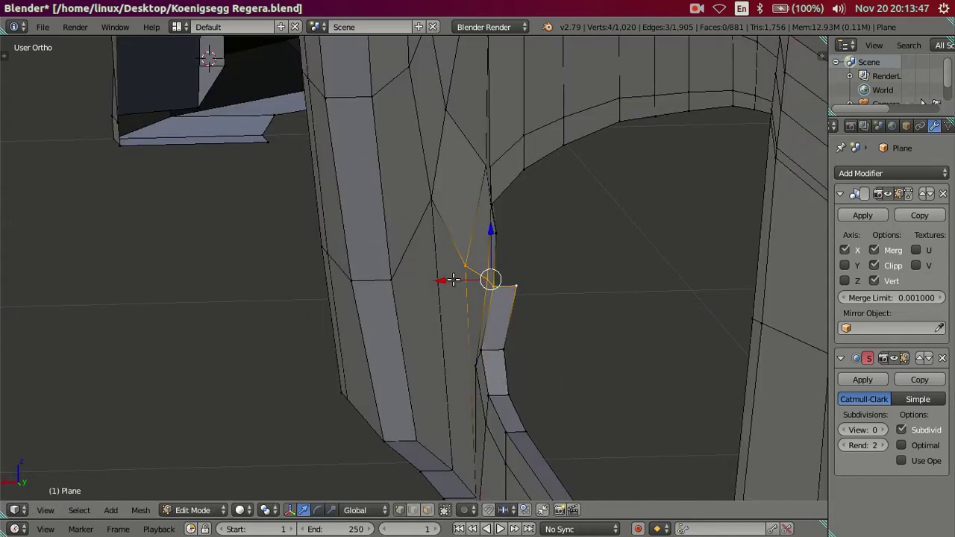
# Drop one vertex from the selection and shift the rest sideways along X.
pyautogui.keyDown('shift'); pyautogui.rightClick(459, 258); pyautogui.keyUp('shift')
pyautogui.press('g')
pyautogui.press('x')
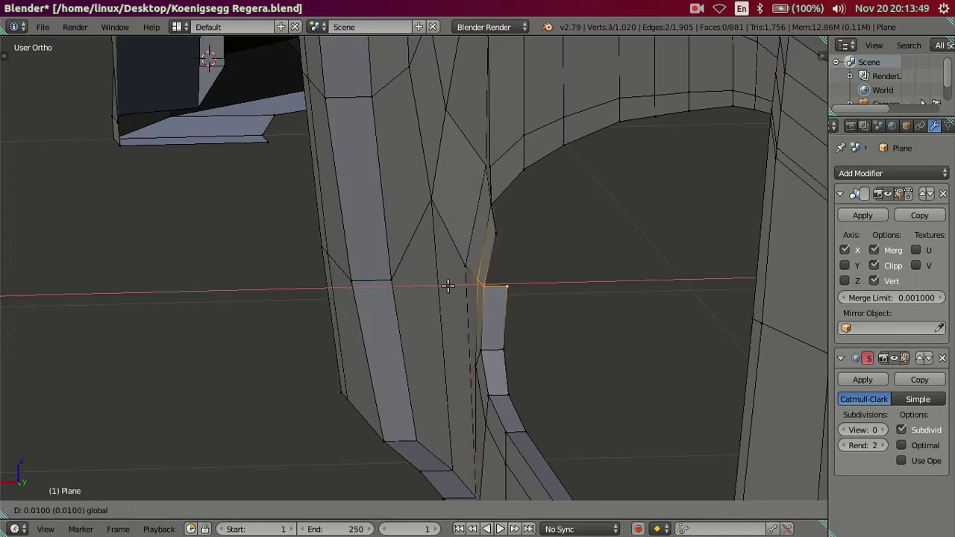
pyautogui.click(453, 285)
# From top view, swap one vertex in the selection and shift them along X.
pyautogui.press('KP_8')
pyautogui.press('KP_8')
pyautogui.keyDown('shift'); pyautogui.rightClick(488, 250); pyautogui.keyUp('shift')
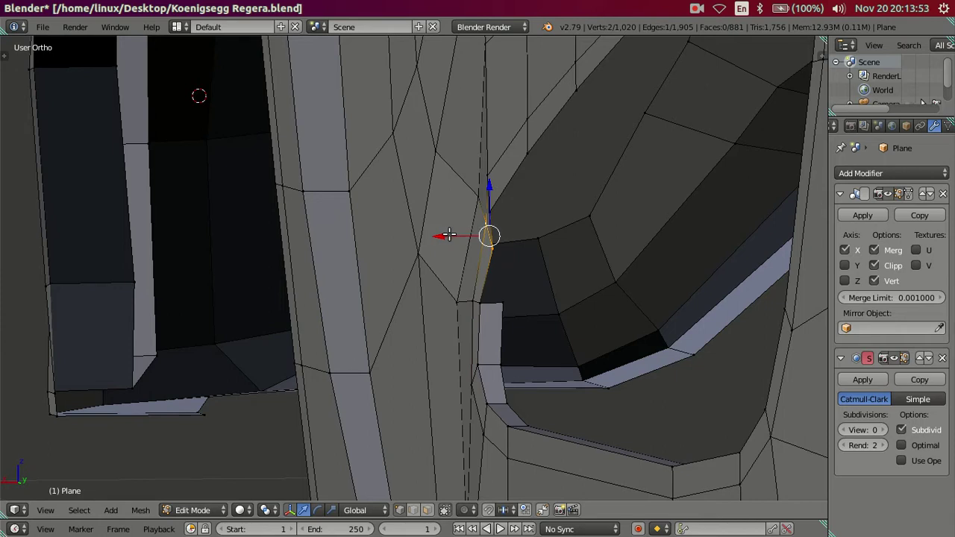
pyautogui.keyDown('shift'); pyautogui.rightClick(472, 199); pyautogui.keyUp('shift')
pyautogui.press('g')
pyautogui.press('x')
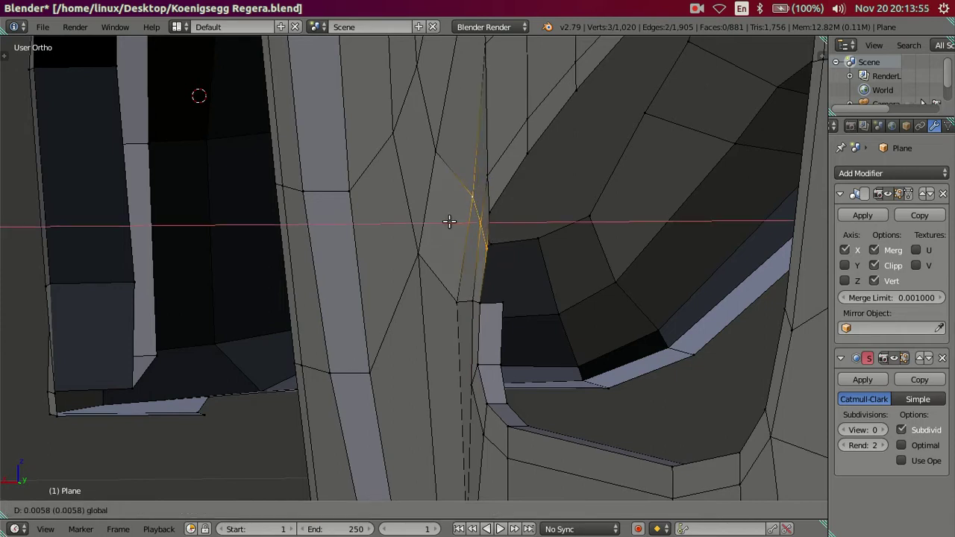
pyautogui.click(444, 219)
# Preview the reshaped intake lip in Object Mode, orbiting around the wheel arch.
pyautogui.press('Tab')
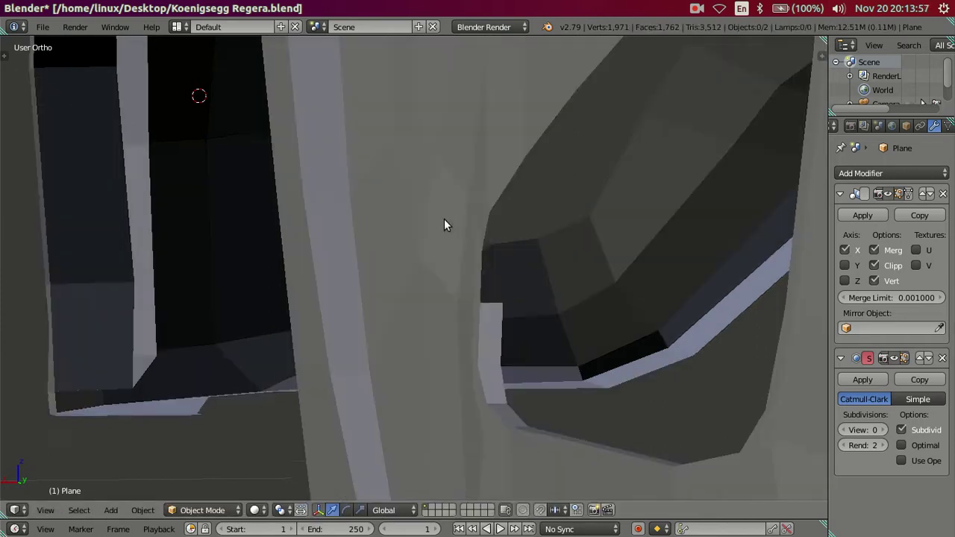
pyautogui.scroll(3, 475, 263)
pyautogui.scroll(3, 544, 301)
pyautogui.moveTo(545, 302)
pyautogui.mouseDown(button='middle')
pyautogui.moveTo(625, 269)
pyautogui.moveTo(632, 141)
pyautogui.moveTo(703, 132)
pyautogui.moveTo(734, 157)
pyautogui.moveTo(576, 195)
pyautogui.mouseUp(button='middle')
# Nudge the arch-edge vertex sideways along X in two small moves.
pyautogui.press('Tab')
pyautogui.moveTo(422, 258)
pyautogui.mouseDown(button='middle')
pyautogui.moveTo(366, 348)
pyautogui.moveTo(241, 343)
pyautogui.moveTo(179, 322)
pyautogui.moveTo(363, 216)
pyautogui.moveTo(441, 273)
pyautogui.moveTo(406, 280)
pyautogui.moveTo(451, 237)
pyautogui.moveTo(451, 303)
pyautogui.mouseUp(button='middle')
pyautogui.scroll(2, 363, 365)
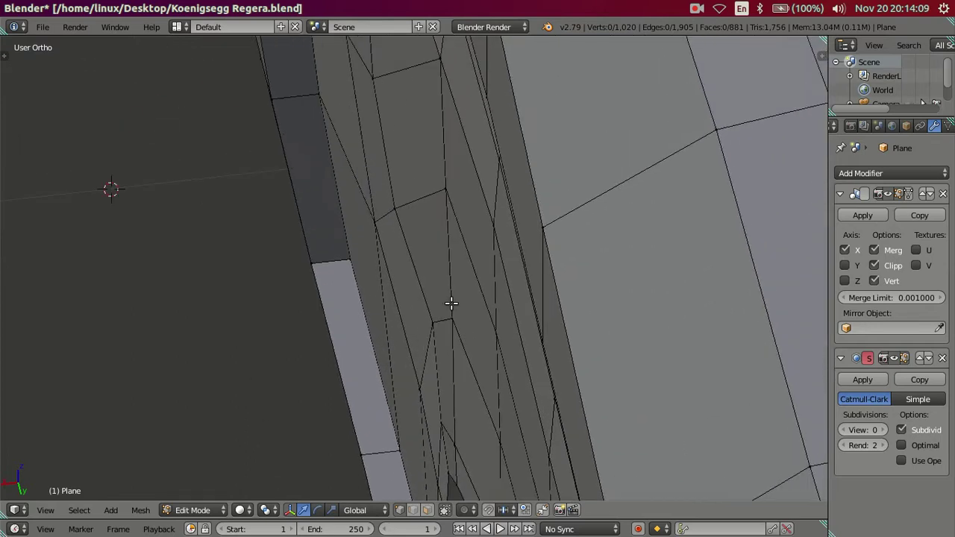
pyautogui.moveTo(386, 329); pyautogui.dragTo(376, 328)
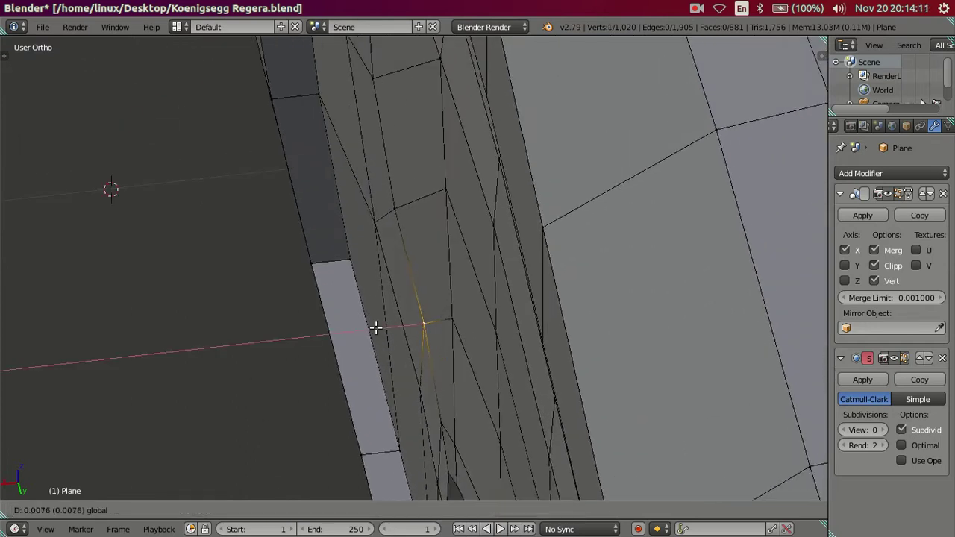
pyautogui.click(374, 327)
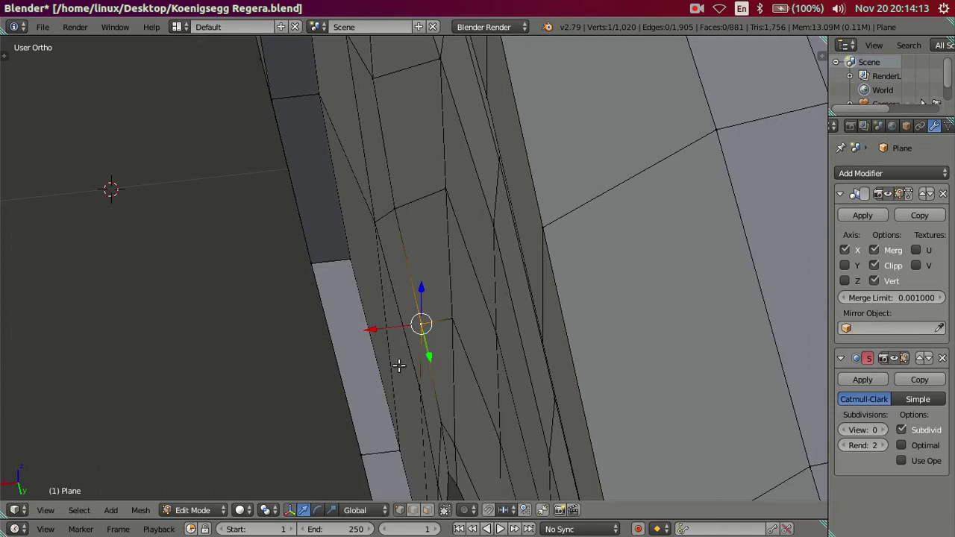
pyautogui.moveTo(399, 365); pyautogui.dragTo(418, 301, button='middle')
pyautogui.moveTo(403, 329); pyautogui.dragTo(398, 329)
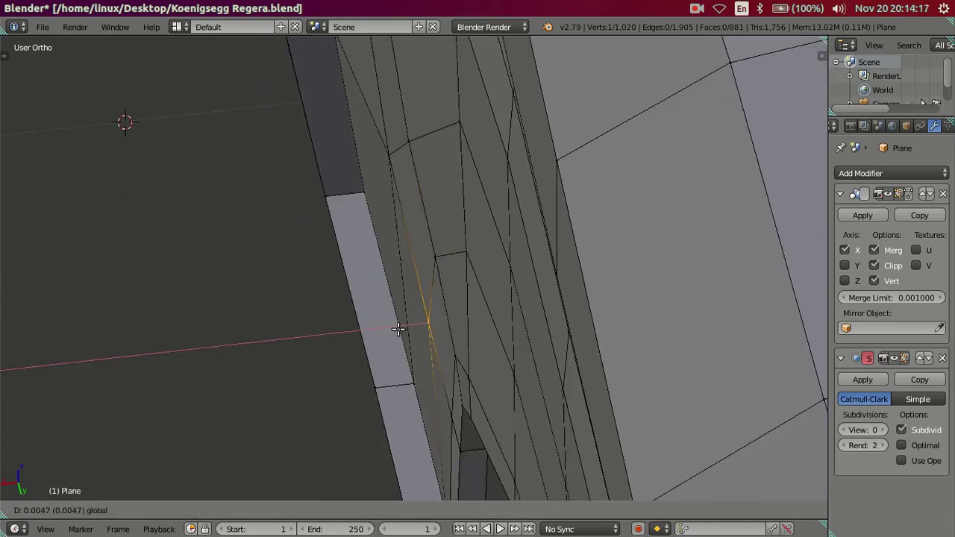
pyautogui.click(399, 329)
# Clear the selection and preview the arch edge in Object Mode.
pyautogui.press('a')
pyautogui.moveTo(426, 323)
pyautogui.mouseDown(button='middle')
pyautogui.moveTo(412, 326)
pyautogui.moveTo(515, 250)
pyautogui.moveTo(427, 286)
pyautogui.moveTo(473, 324)
pyautogui.moveTo(542, 267)
pyautogui.moveTo(569, 260)
pyautogui.moveTo(487, 201)
pyautogui.moveTo(495, 149)
pyautogui.moveTo(386, 252)
pyautogui.mouseUp(button='middle')
pyautogui.press('z')
pyautogui.press('z')
pyautogui.press('Tab')
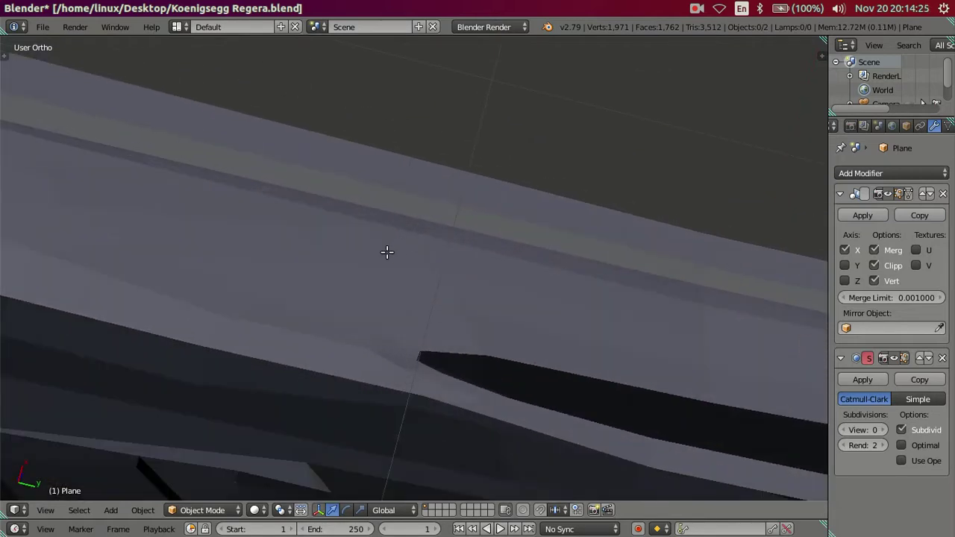
# Select a lower-crease vertex and slide it along X twice.
pyautogui.press('Tab')
pyautogui.moveTo(309, 316); pyautogui.dragTo(393, 326, button='middle')
pyautogui.rightClick(374, 307)
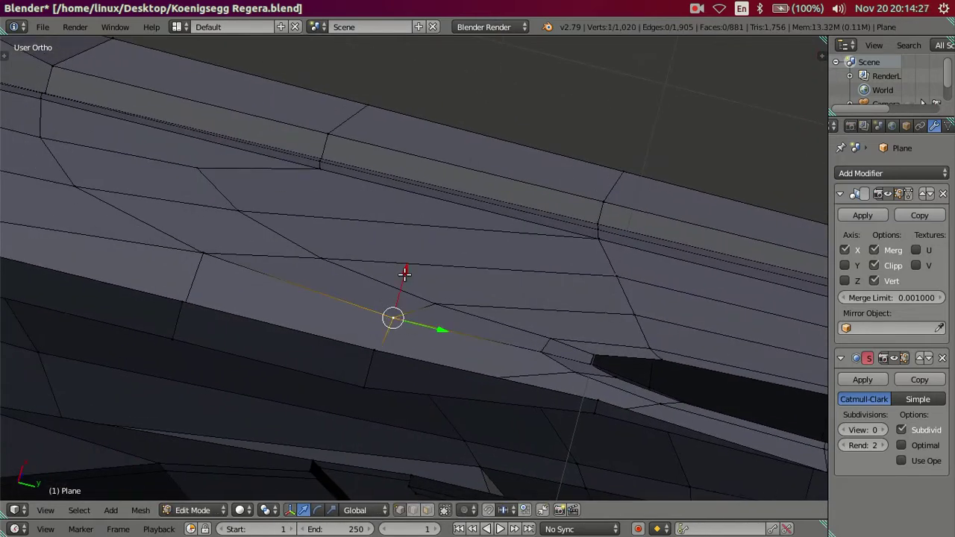
pyautogui.moveTo(404, 273); pyautogui.dragTo(407, 271)
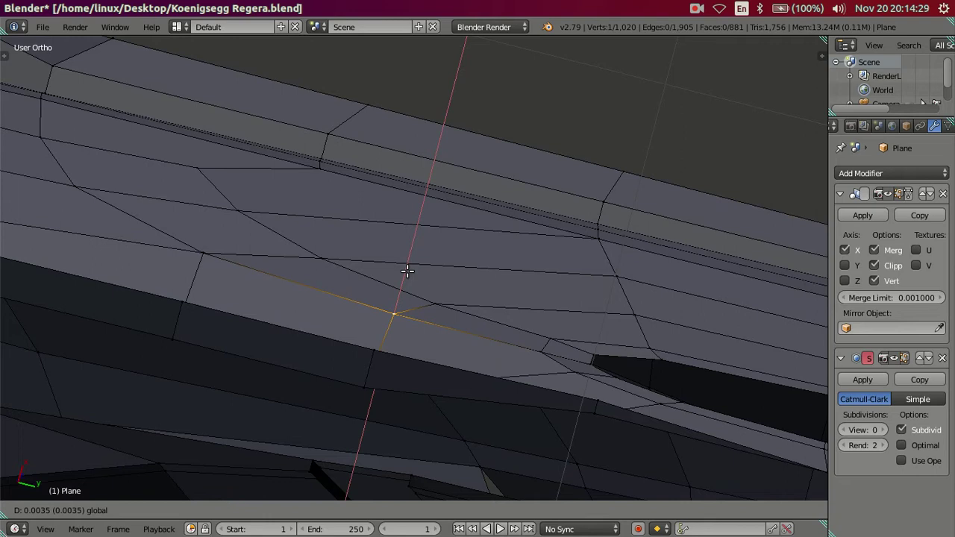
pyautogui.click(407, 271)
pyautogui.press('g')
pyautogui.press('x')
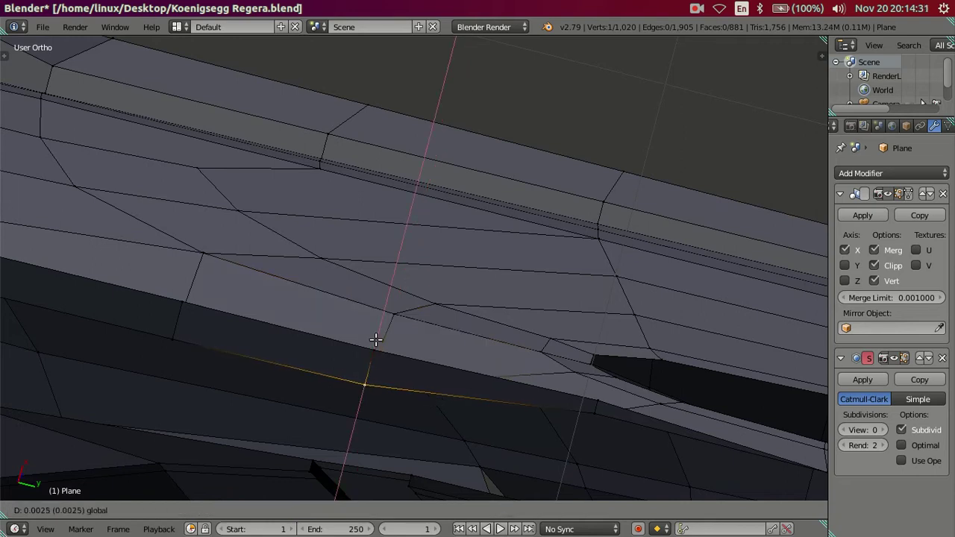
pyautogui.click(382, 332)
# Shift a vertex further along the crease along X, then clear the selection.
pyautogui.rightClick(175, 317)
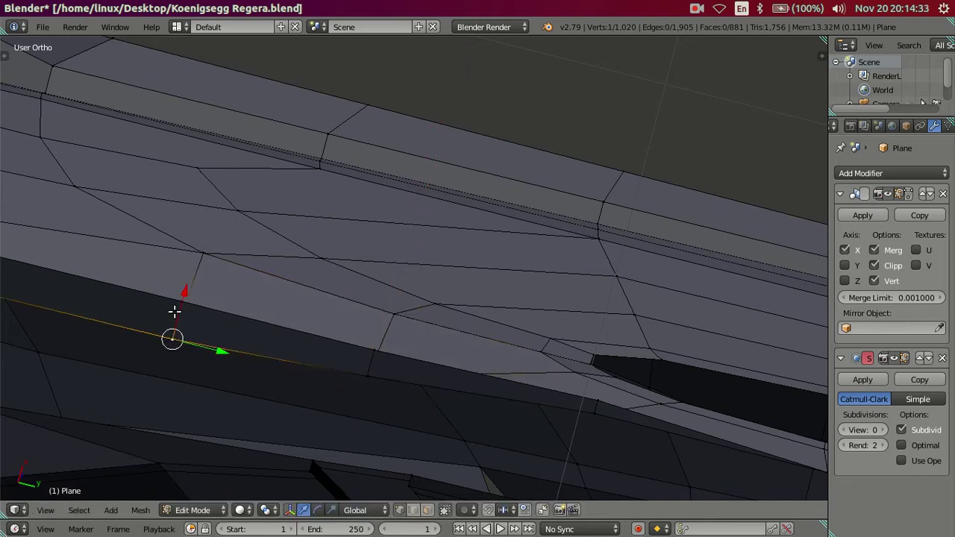
pyautogui.moveTo(184, 295); pyautogui.dragTo(187, 287)
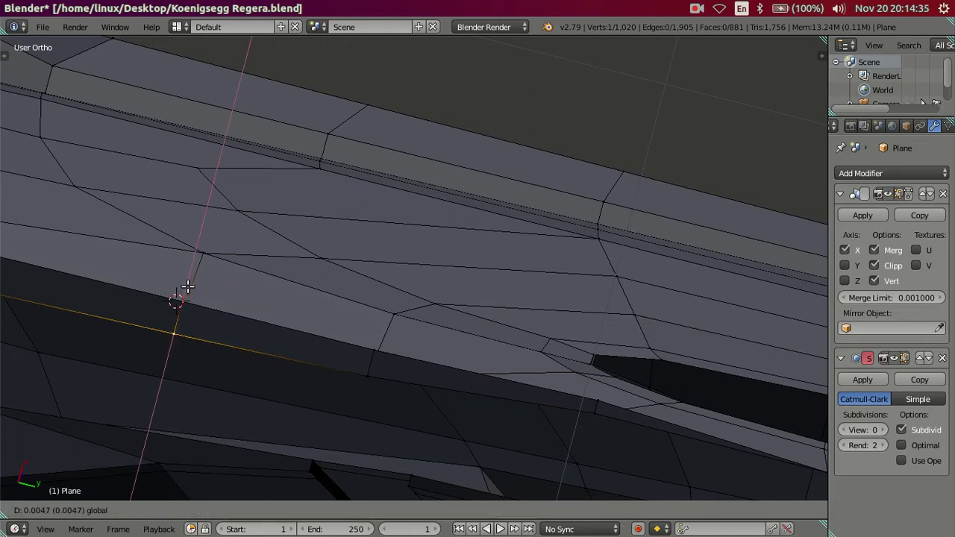
pyautogui.click(187, 286)
pyautogui.scroll(-2, 188, 287)
pyautogui.press('a')
pyautogui.scroll(3, 572, 428)
pyautogui.scroll(3, 557, 336)
pyautogui.scroll(2, 552, 424)
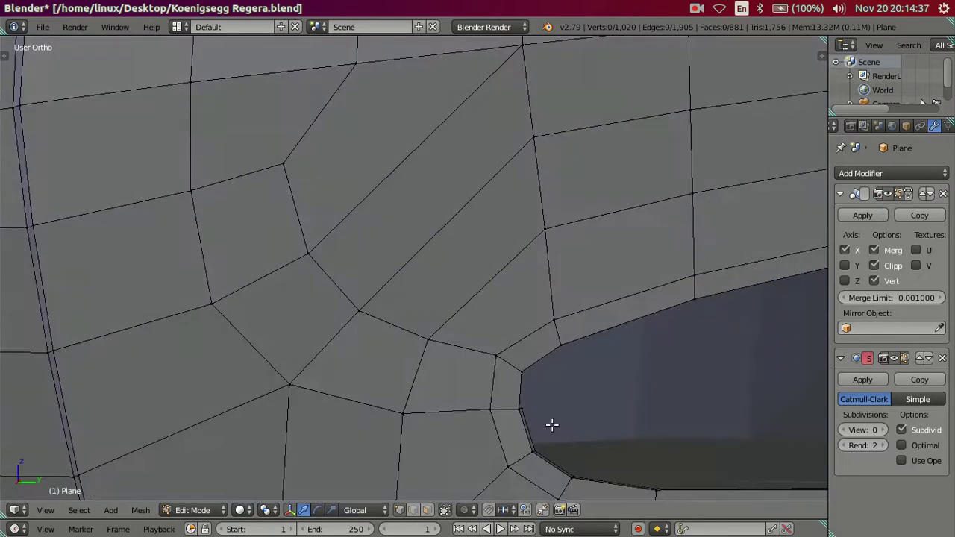
# Preview the smoothed side skirt and wheel arch in Object Mode from a low side-on angle.
pyautogui.press('Tab')
pyautogui.scroll(-3, 505, 339)
pyautogui.scroll(-2, 524, 317)
pyautogui.moveTo(525, 317)
pyautogui.mouseDown(button='middle')
pyautogui.moveTo(589, 333)
pyautogui.moveTo(631, 305)
pyautogui.mouseUp(button='middle')
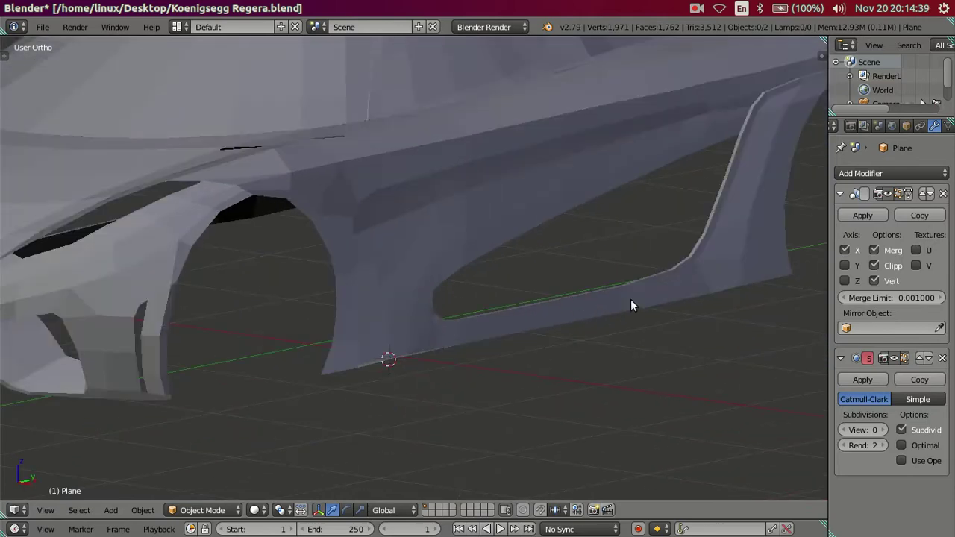
pyautogui.scroll(-3, 505, 374)
pyautogui.moveTo(505, 374); pyautogui.dragTo(460, 326, button='middle')
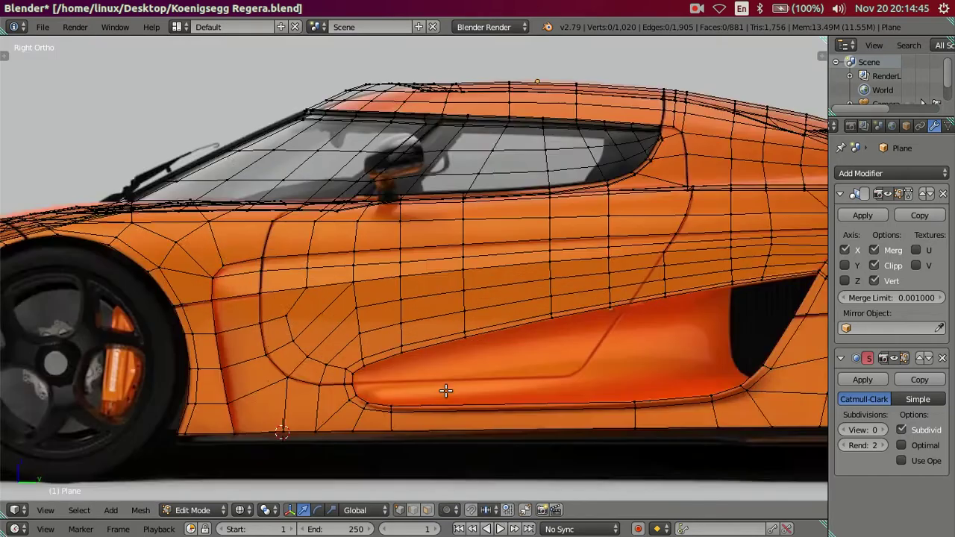
# Extrude the selected intake edge loop inward along the X axis at the wheel-arch corner.
pyautogui.scroll(2, 446, 391)
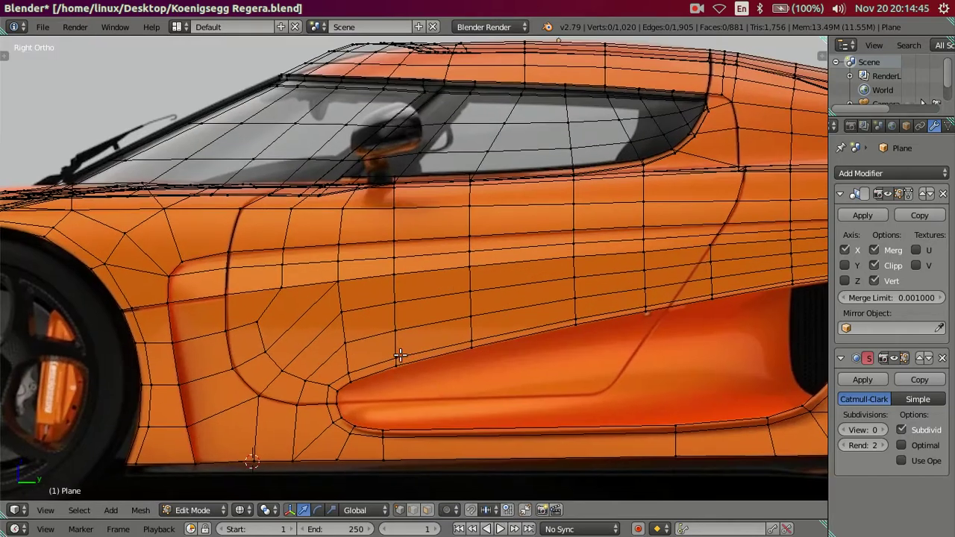
pyautogui.scroll(1, 399, 356)
pyautogui.scroll(1, 405, 381)
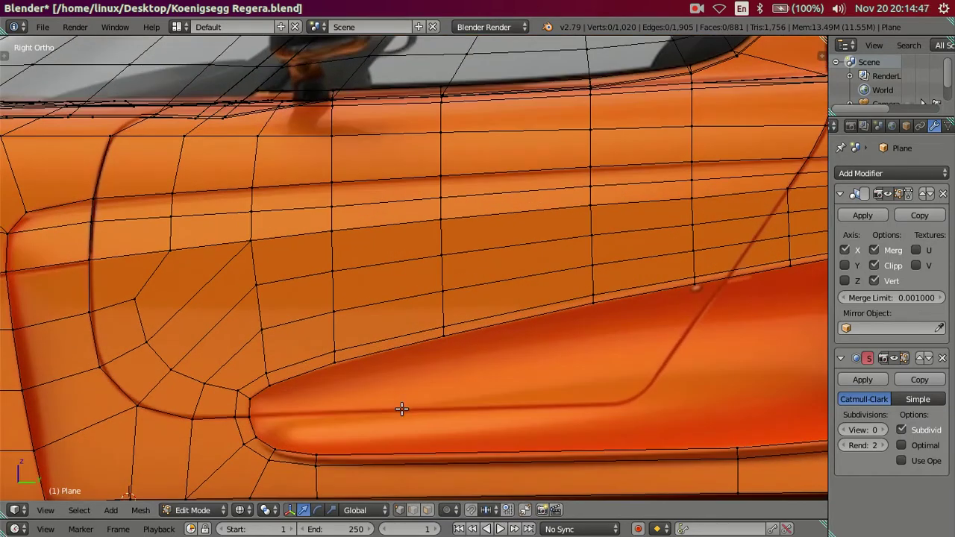
pyautogui.scroll(-2, 508, 390)
pyautogui.moveTo(507, 391)
pyautogui.mouseDown(button='middle')
pyautogui.moveTo(540, 383)
pyautogui.moveTo(421, 380)
pyautogui.moveTo(454, 372)
pyautogui.moveTo(435, 454)
pyautogui.mouseUp(button='middle')
pyautogui.rightClick(436, 454)
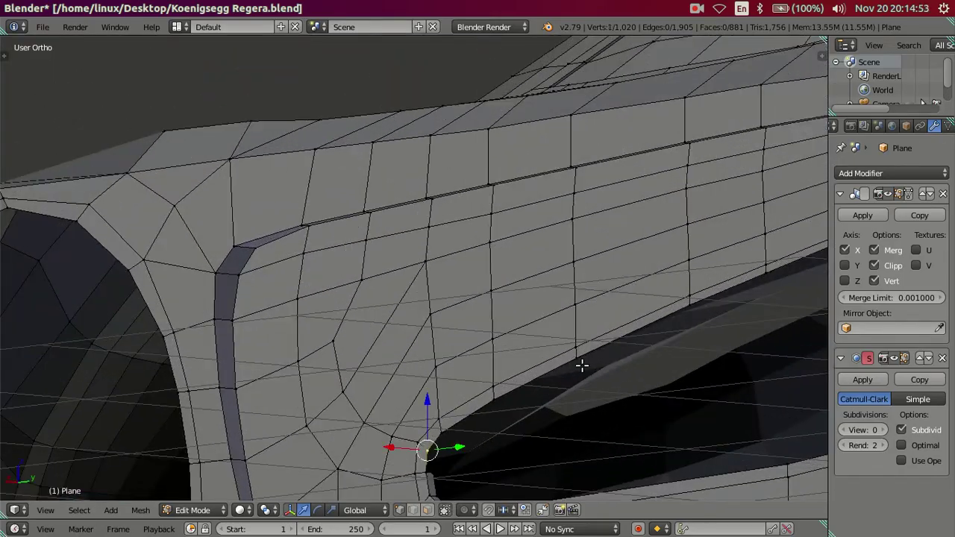
pyautogui.scroll(2, 294, 422)
pyautogui.scroll(-1, 471, 323)
pyautogui.moveTo(585, 286)
pyautogui.mouseDown(button='middle')
pyautogui.moveTo(729, 279)
pyautogui.moveTo(344, 296)
pyautogui.moveTo(422, 309)
pyautogui.mouseUp(button='middle')
pyautogui.scroll(-3, 448, 308)
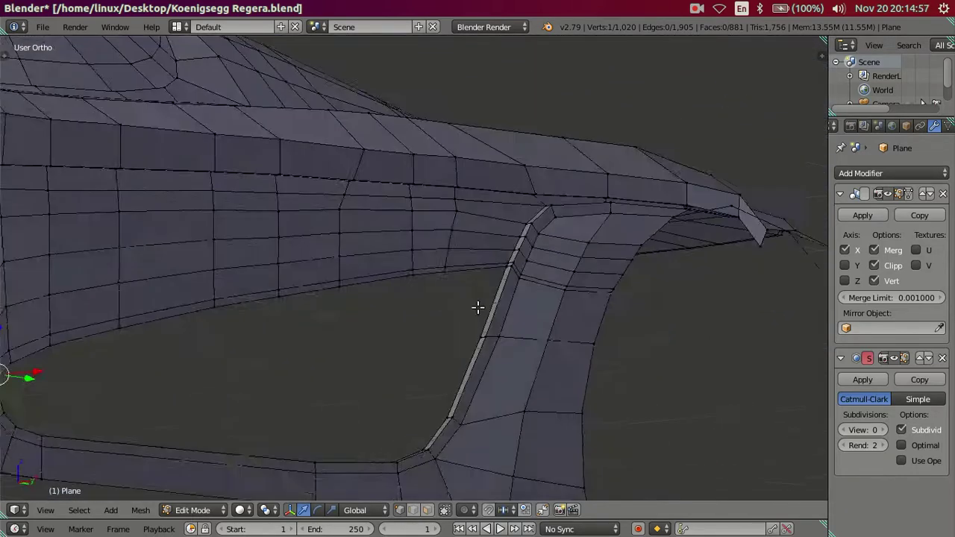
pyautogui.scroll(-1, 483, 304)
pyautogui.scroll(-1, 496, 300)
pyautogui.moveTo(500, 301)
pyautogui.mouseDown(button='middle')
pyautogui.moveTo(473, 298)
pyautogui.moveTo(497, 320)
pyautogui.moveTo(254, 378)
pyautogui.moveTo(228, 341)
pyautogui.moveTo(525, 337)
pyautogui.moveTo(499, 330)
pyautogui.moveTo(609, 371)
pyautogui.moveTo(486, 378)
pyautogui.moveTo(492, 332)
pyautogui.mouseUp(button='middle')
pyautogui.scroll(3, 481, 300)
pyautogui.scroll(-3, 470, 306)
pyautogui.press('e')
pyautogui.press('x')
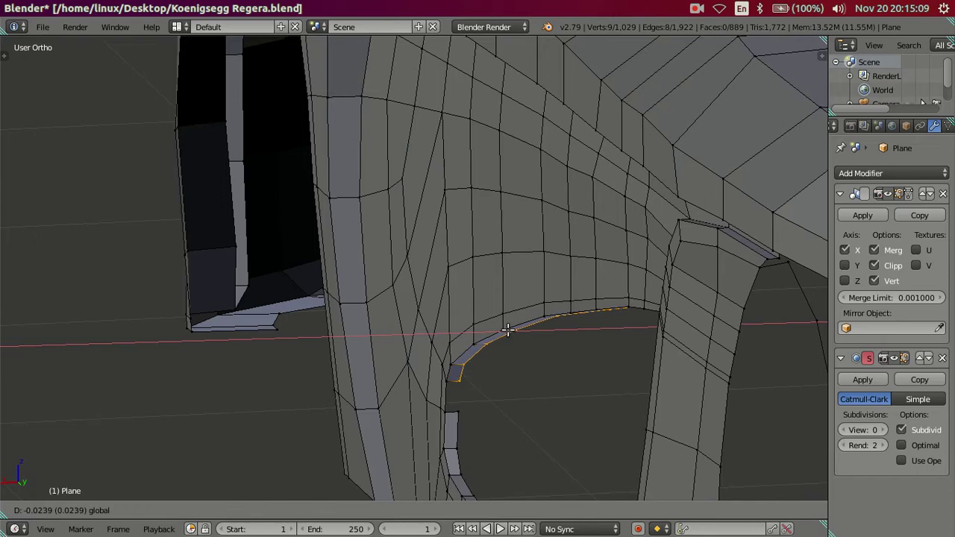
pyautogui.click(508, 332)
# Extrude a new corner vertex, move it about 0.0141 along X, and fill the gap with a face.
pyautogui.keyDown('alt'); pyautogui.rightClick(463, 393); pyautogui.keyUp('alt')
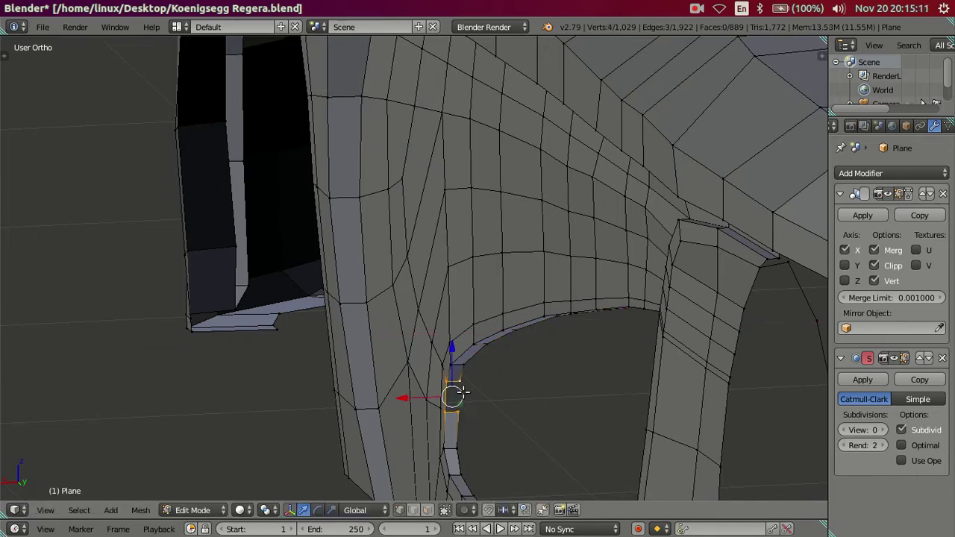
pyautogui.press('a')
pyautogui.moveTo(463, 393)
pyautogui.mouseDown(button='middle')
pyautogui.moveTo(558, 321)
pyautogui.moveTo(674, 327)
pyautogui.moveTo(663, 305)
pyautogui.moveTo(585, 271)
pyautogui.moveTo(632, 294)
pyautogui.moveTo(567, 320)
pyautogui.moveTo(500, 370)
pyautogui.moveTo(544, 377)
pyautogui.moveTo(473, 424)
pyautogui.moveTo(470, 299)
pyautogui.moveTo(450, 315)
pyautogui.moveTo(497, 350)
pyautogui.mouseUp(button='middle')
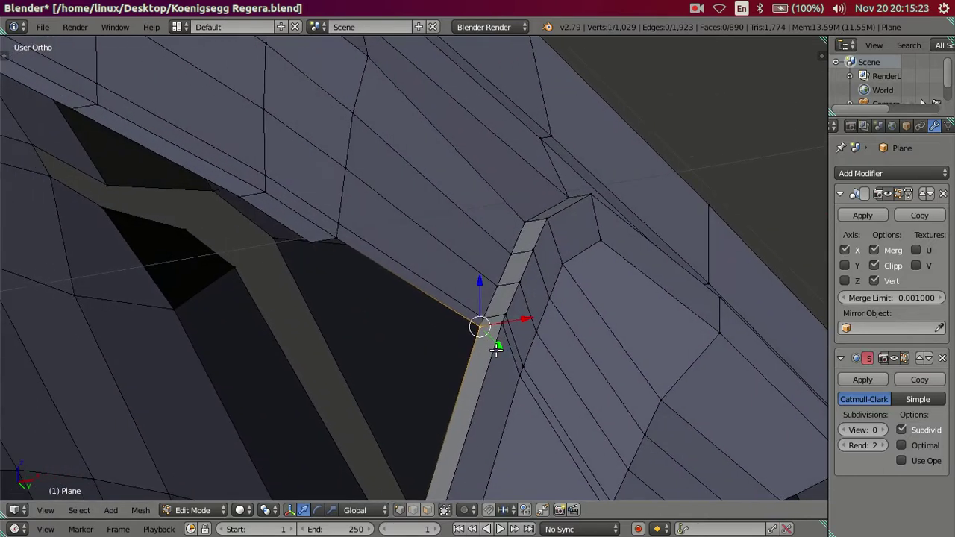
pyautogui.press('e')
pyautogui.click(478, 334)
pyautogui.press('g')
pyautogui.press('x')
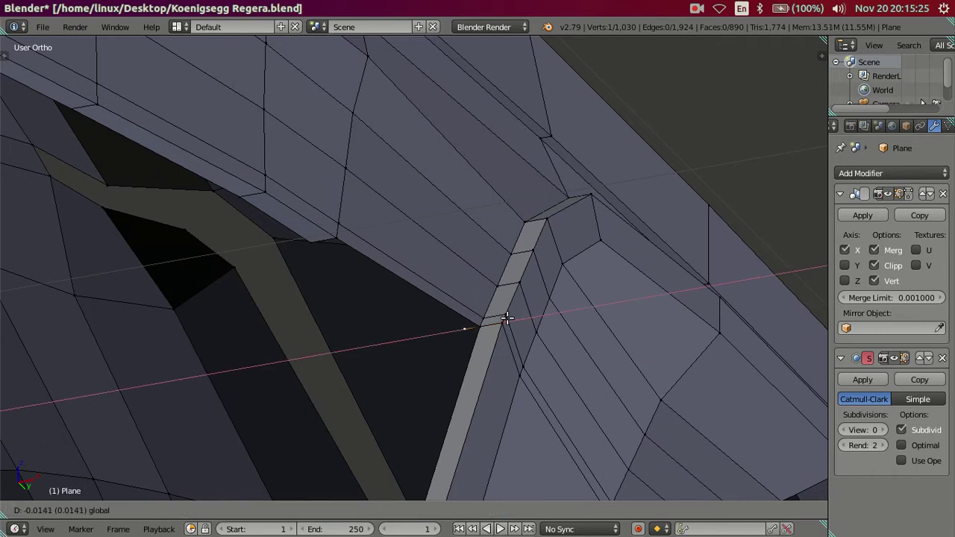
pyautogui.click(502, 319)
pyautogui.keyDown('ctrl'); pyautogui.rightClick(438, 325); pyautogui.keyUp('ctrl')
pyautogui.press('f')
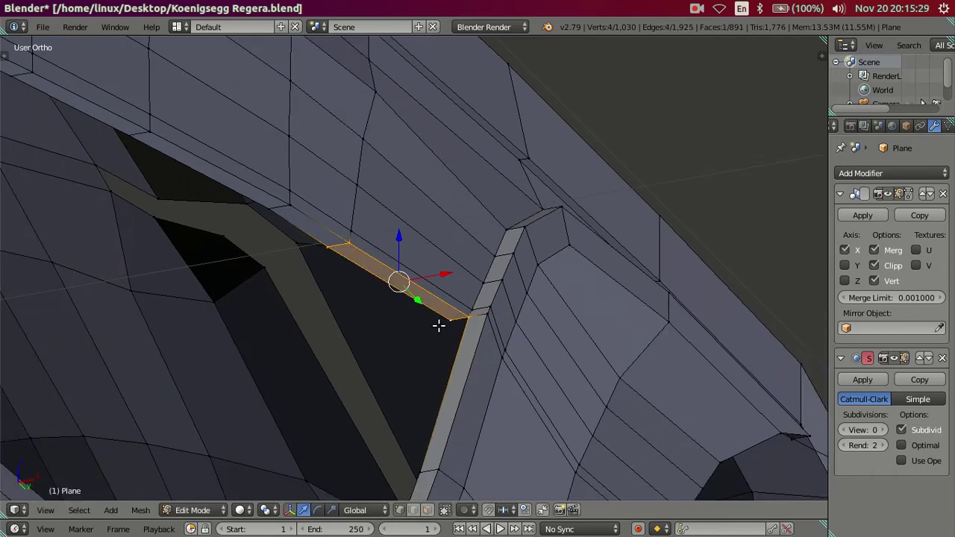
pyautogui.scroll(-3, 426, 324)
pyautogui.moveTo(426, 323)
pyautogui.mouseDown(button='middle')
pyautogui.moveTo(491, 325)
pyautogui.moveTo(520, 313)
pyautogui.mouseUp(button='middle')
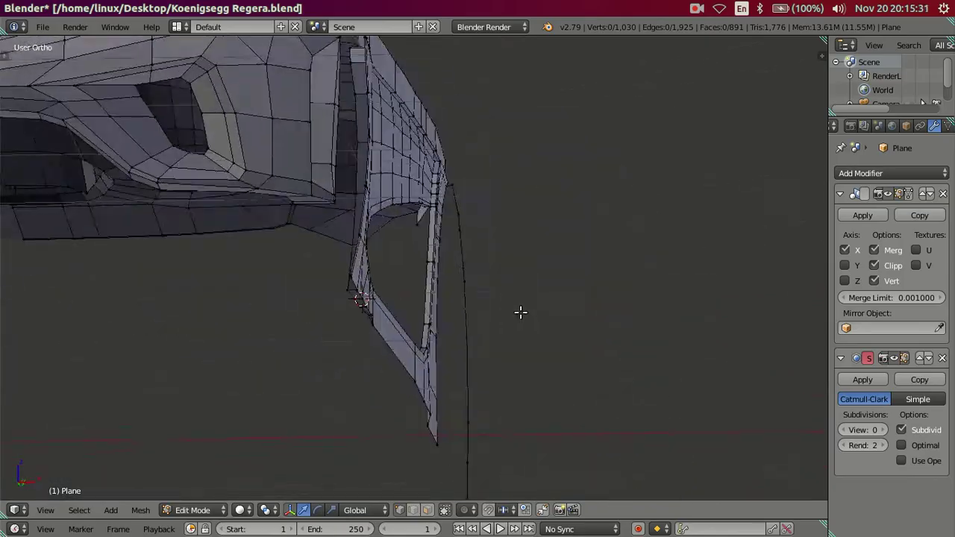
# Inspect the wheel-arch opening against the reference in Right Ortho wireframe view.
pyautogui.scroll(3, 521, 313)
pyautogui.scroll(2, 458, 380)
pyautogui.moveTo(462, 407)
pyautogui.mouseDown(button='middle')
pyautogui.moveTo(377, 352)
pyautogui.moveTo(335, 282)
pyautogui.moveTo(320, 275)
pyautogui.moveTo(309, 322)
pyautogui.moveTo(342, 331)
pyautogui.mouseUp(button='middle')
pyautogui.press('KP_3')
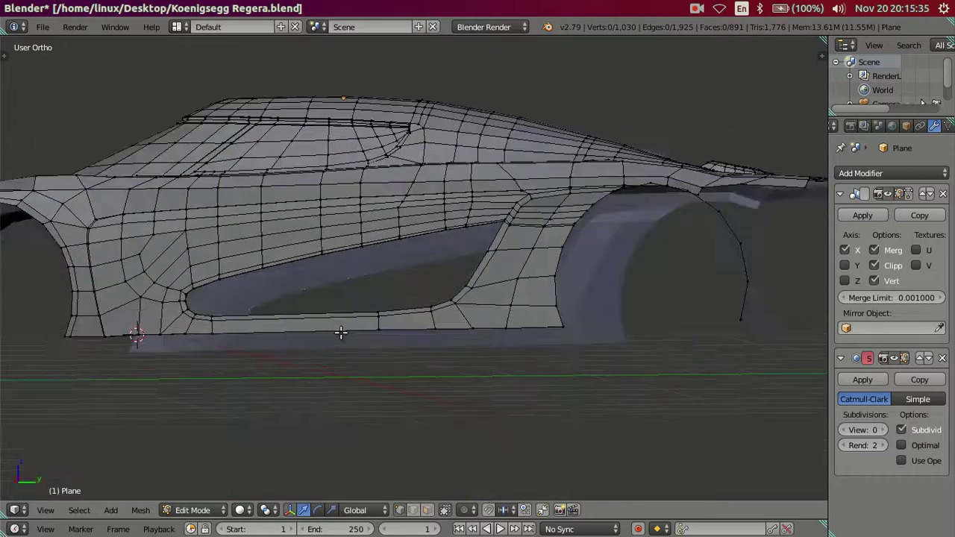
pyautogui.scroll(3, 341, 336)
pyautogui.scroll(1, 298, 335)
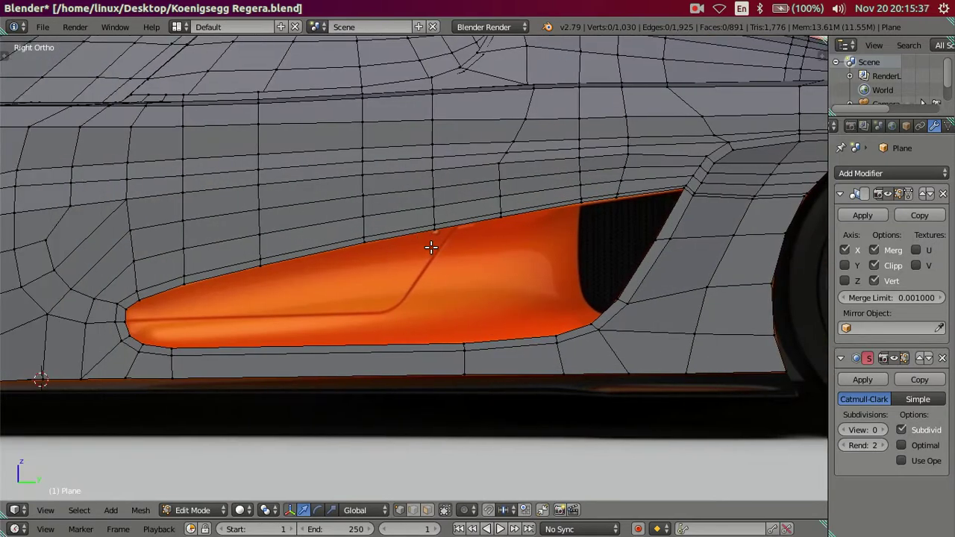
pyautogui.scroll(1, 448, 258)
pyautogui.press('z')
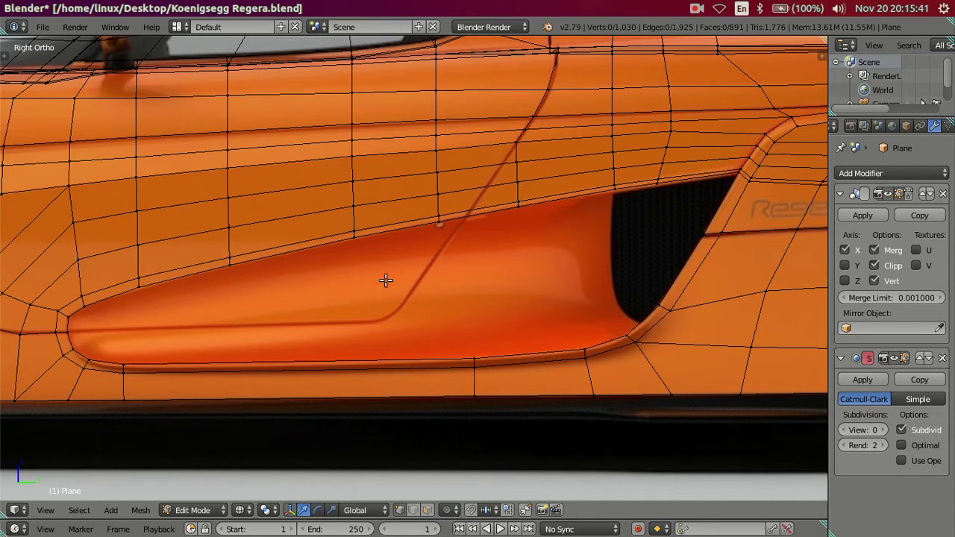
pyautogui.scroll(1, 383, 291)
pyautogui.scroll(1, 381, 299)
pyautogui.scroll(-3, 387, 295)
pyautogui.scroll(2, 400, 292)
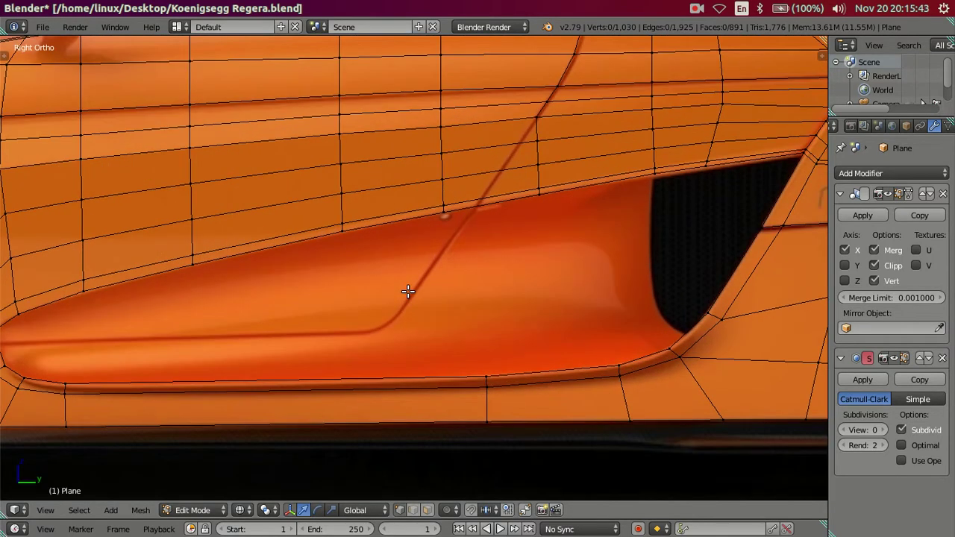
pyautogui.keyDown('ctrl'); pyautogui.scroll(1, 448, 287); pyautogui.keyUp('ctrl')
pyautogui.keyDown('ctrl'); pyautogui.scroll(2, 395, 313); pyautogui.keyUp('ctrl')
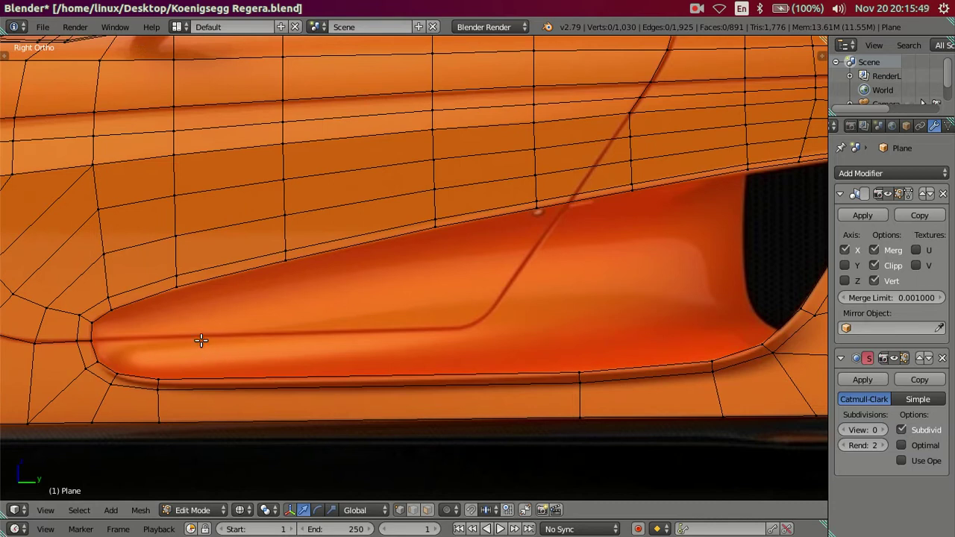
pyautogui.scroll(-1, 231, 356)
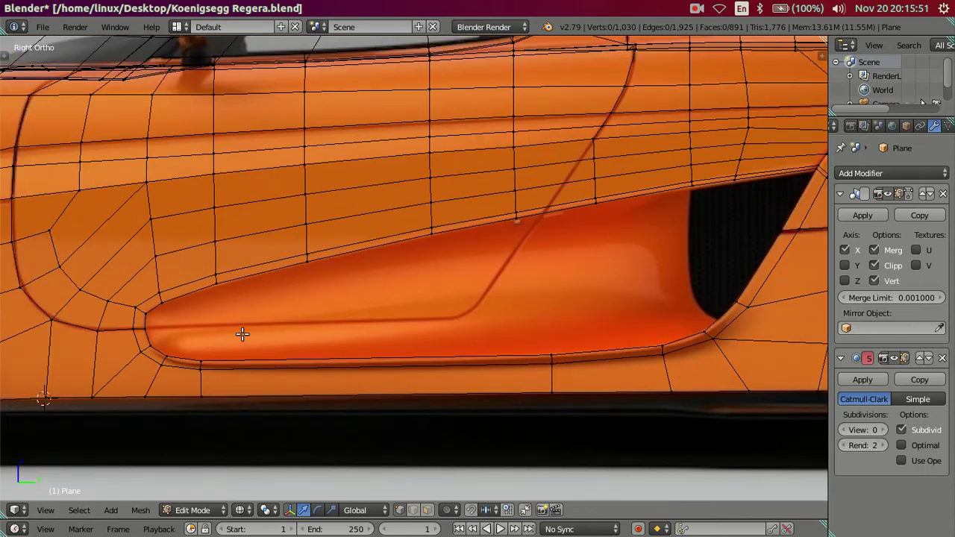
pyautogui.scroll(1, 209, 329)
# Select the entire side intake opening outline as one edge loop.
pyautogui.moveTo(198, 332)
pyautogui.mouseDown(button='middle')
pyautogui.moveTo(122, 348)
pyautogui.moveTo(118, 360)
pyautogui.mouseUp(button='middle')
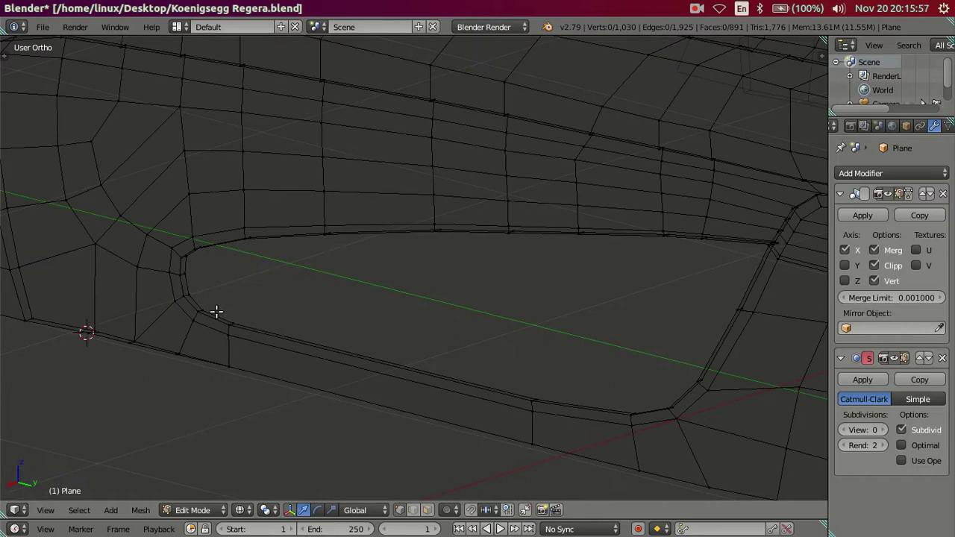
pyautogui.moveTo(465, 361)
pyautogui.mouseDown(button='middle')
pyautogui.moveTo(518, 405)
pyautogui.moveTo(661, 366)
pyautogui.moveTo(589, 384)
pyautogui.mouseUp(button='middle')
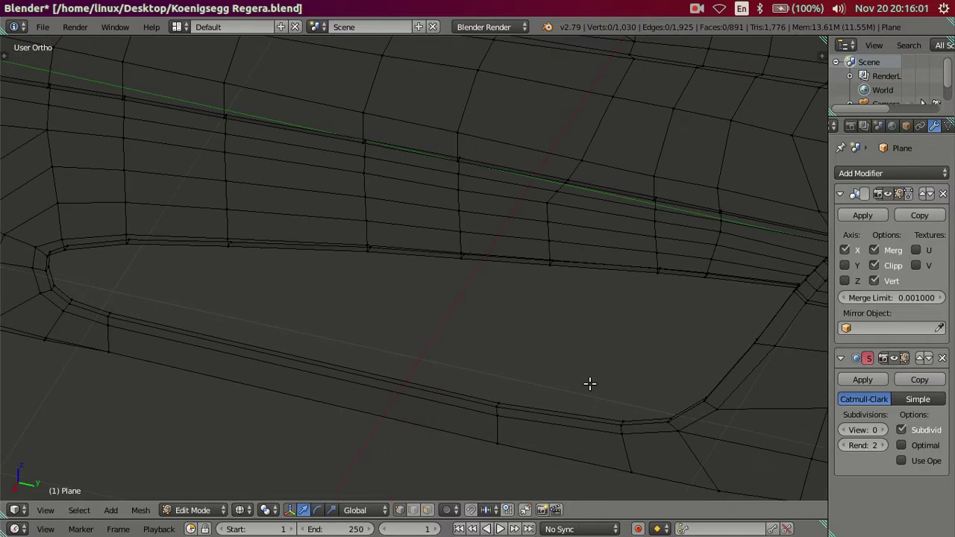
pyautogui.rightClick(501, 394)
pyautogui.moveTo(308, 328); pyautogui.dragTo(408, 376, button='middle')
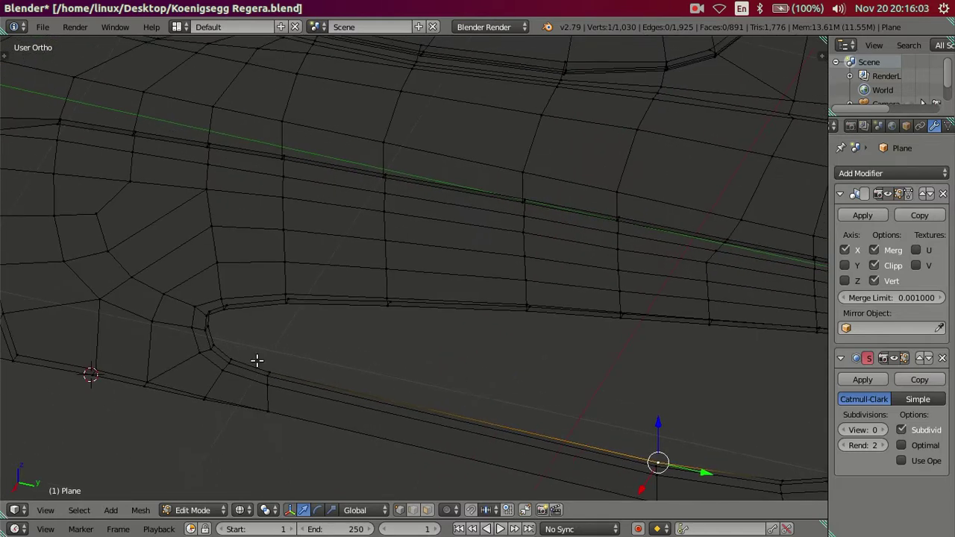
pyautogui.keyDown('alt'); pyautogui.rightClick(213, 327); pyautogui.keyUp('alt')
pyautogui.moveTo(348, 368); pyautogui.dragTo(338, 283, button='middle')
pyautogui.keyDown('alt'); pyautogui.keyDown('shift'); pyautogui.rightClick(618, 259); pyautogui.keyUp('shift'); pyautogui.keyUp('alt')
pyautogui.moveTo(543, 297)
pyautogui.mouseDown(button='middle')
pyautogui.moveTo(454, 326)
pyautogui.moveTo(486, 356)
pyautogui.moveTo(483, 401)
pyautogui.mouseUp(button='middle')
pyautogui.press('KP_3')
pyautogui.press('z')
pyautogui.scroll(1, 506, 358)
pyautogui.scroll(1, 493, 347)
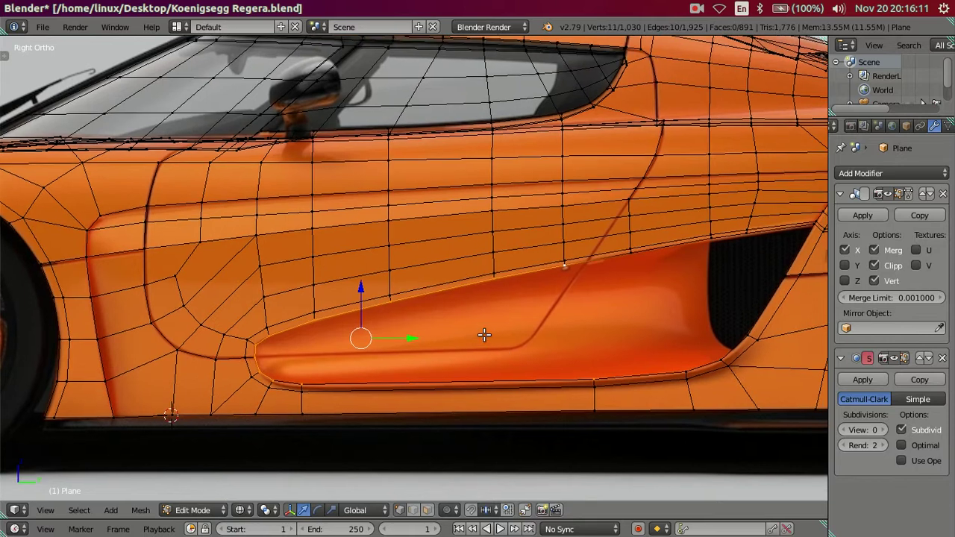
pyautogui.scroll(1, 484, 335)
pyautogui.scroll(1, 481, 332)
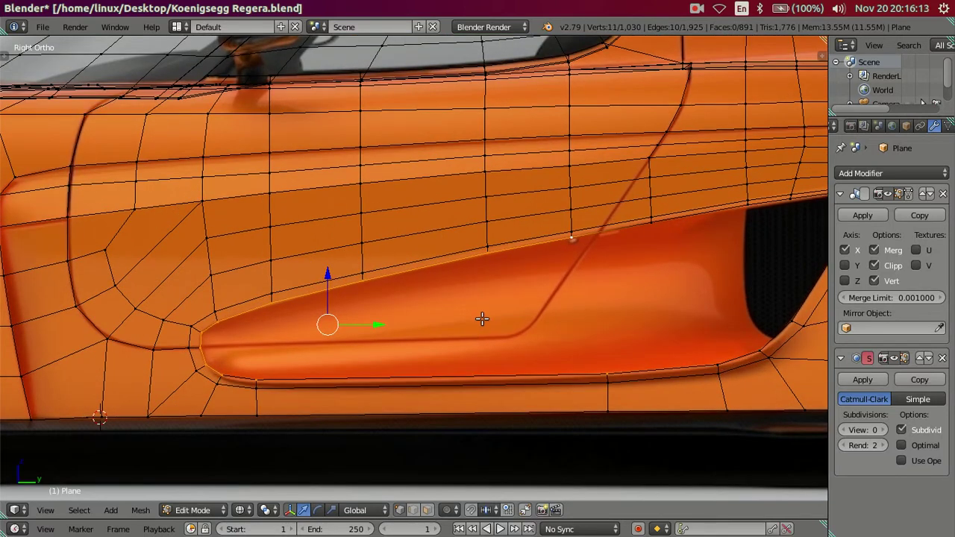
pyautogui.press('z')
pyautogui.moveTo(473, 351); pyautogui.dragTo(405, 373, button='middle')
# Extrude the opening outline in place into a new inner ring and scale it, checking from Right Ortho view.
pyautogui.press('e')
pyautogui.rightClick(410, 330)
pyautogui.moveTo(409, 330)
pyautogui.mouseDown(button='middle')
pyautogui.moveTo(337, 297)
pyautogui.moveTo(358, 303)
pyautogui.moveTo(369, 280)
pyautogui.moveTo(358, 269)
pyautogui.moveTo(418, 343)
pyautogui.mouseUp(button='middle')
pyautogui.press('s')
pyautogui.click(343, 299)
pyautogui.keyDown('shift'); pyautogui.rightClick(534, 425); pyautogui.keyUp('shift')
pyautogui.moveTo(529, 410); pyautogui.dragTo(526, 305, button='middle')
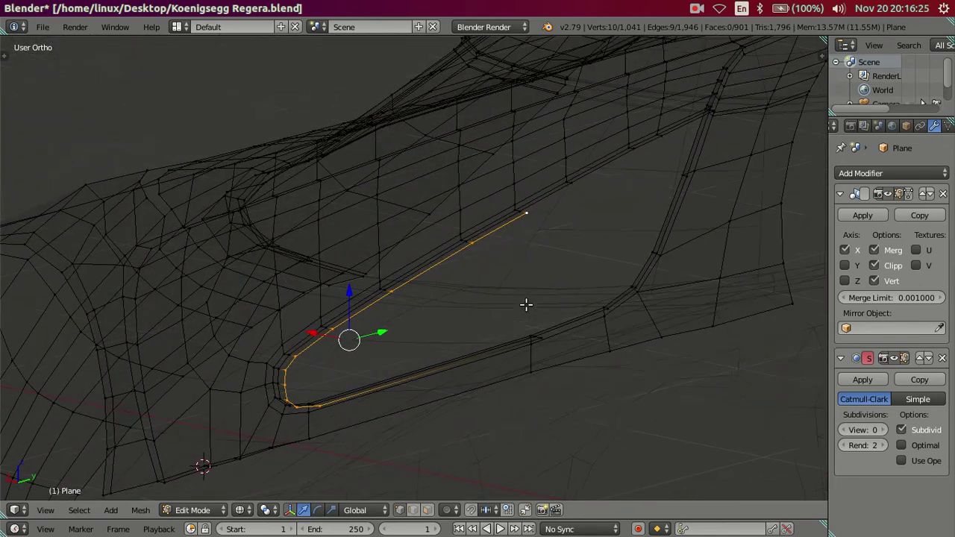
pyautogui.press('KP_3')
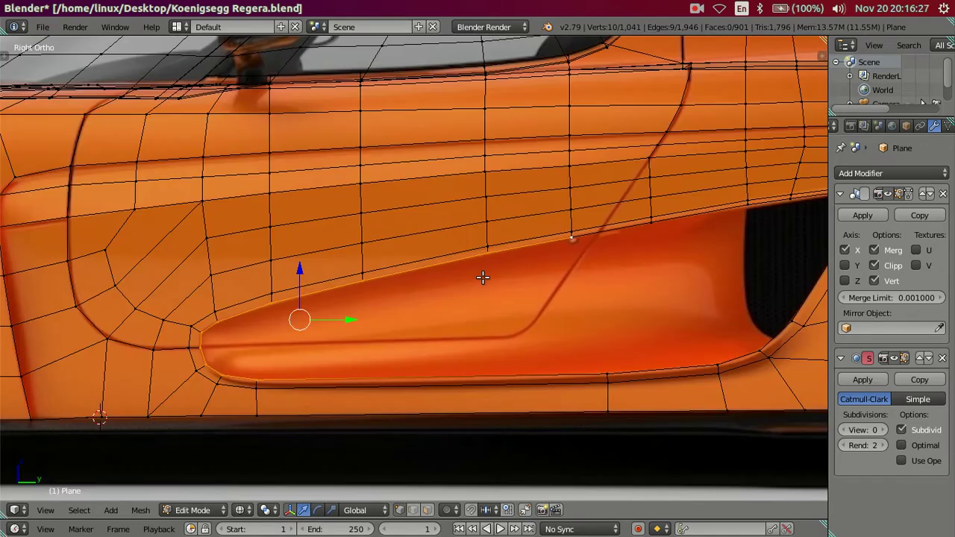
pyautogui.moveTo(523, 294)
pyautogui.mouseDown(button='middle')
pyautogui.moveTo(552, 311)
pyautogui.moveTo(462, 318)
pyautogui.moveTo(453, 344)
pyautogui.mouseUp(button='middle')
pyautogui.scroll(3, 466, 344)
# Flatten the new inner loop along Z and lower it slightly.
pyautogui.press('s')
pyautogui.press('z')
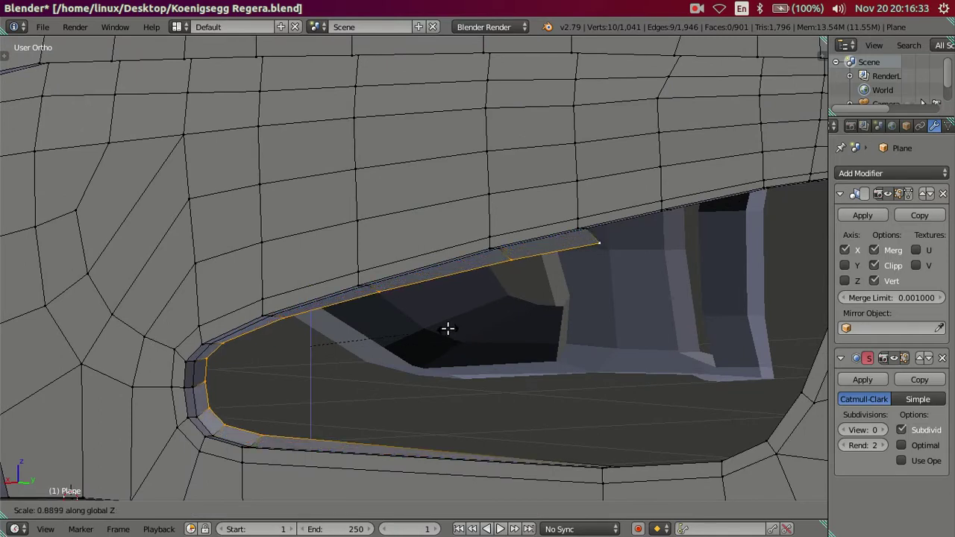
pyautogui.click(448, 329)
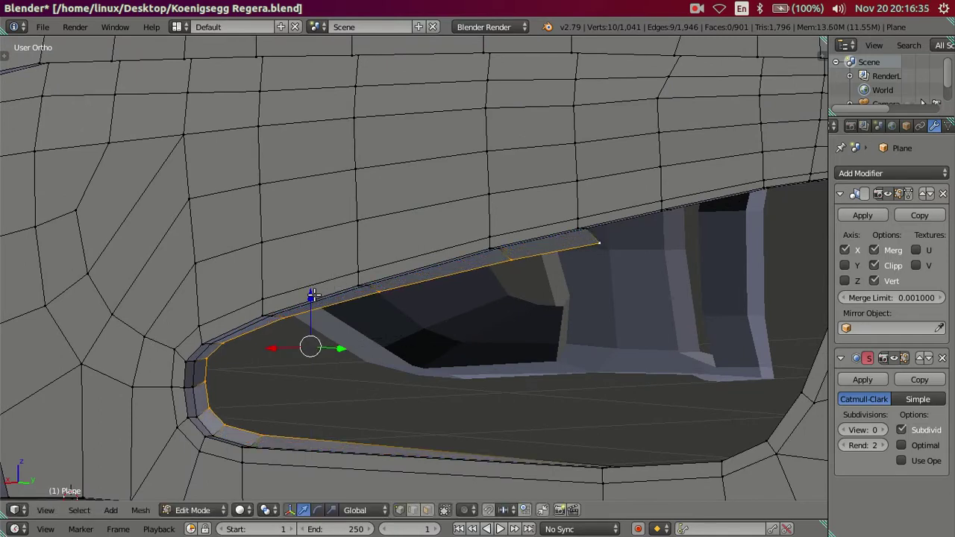
pyautogui.moveTo(312, 295); pyautogui.dragTo(319, 302)
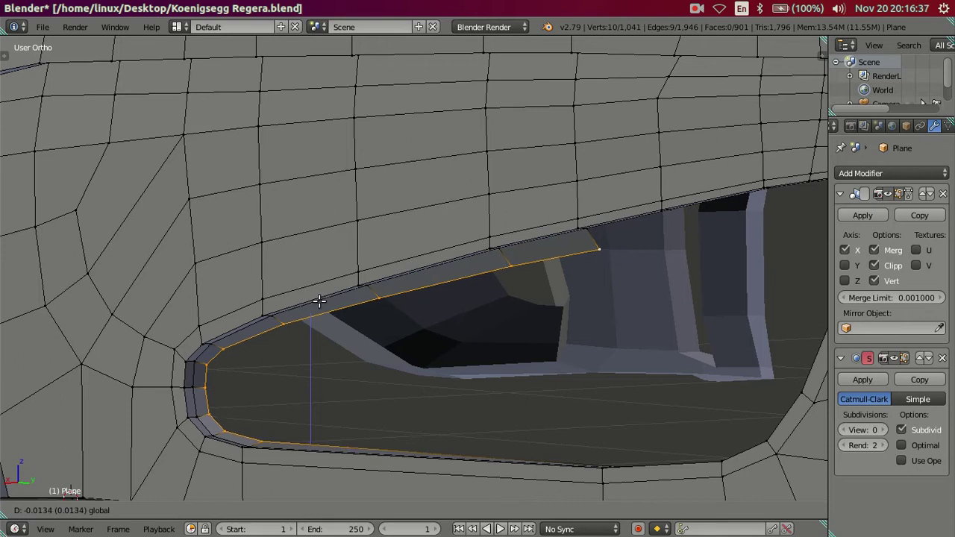
pyautogui.click(318, 302)
# Deselect the rear rim vertices and slide the front vertices about 0.0030 along Y.
pyautogui.press('KP_3')
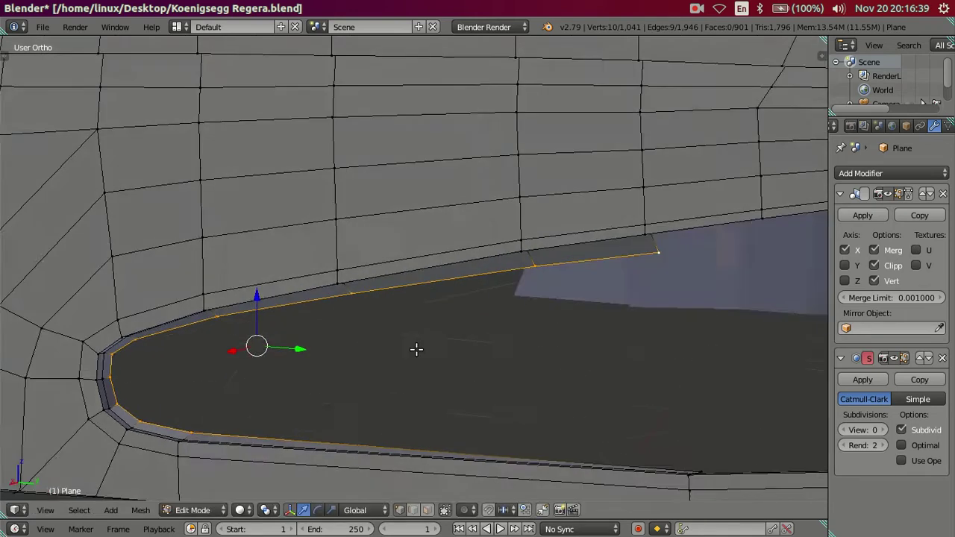
pyautogui.keyDown('ctrl'); pyautogui.scroll(3, 368, 353); pyautogui.keyUp('ctrl')
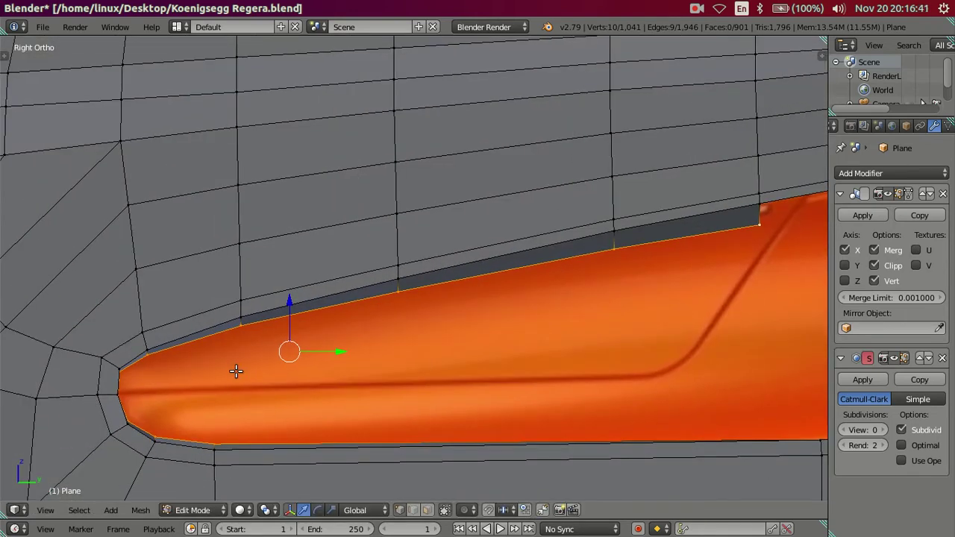
pyautogui.keyDown('shift'); pyautogui.rightClick(760, 224); pyautogui.keyUp('shift')
pyautogui.keyDown('shift'); pyautogui.rightClick(614, 247); pyautogui.keyUp('shift')
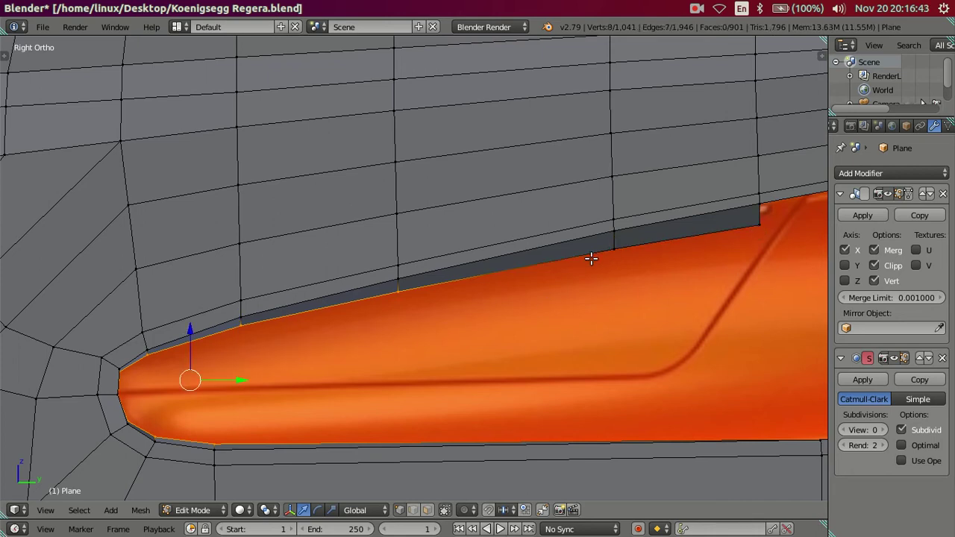
pyautogui.keyDown('shift'); pyautogui.rightClick(397, 289); pyautogui.keyUp('shift')
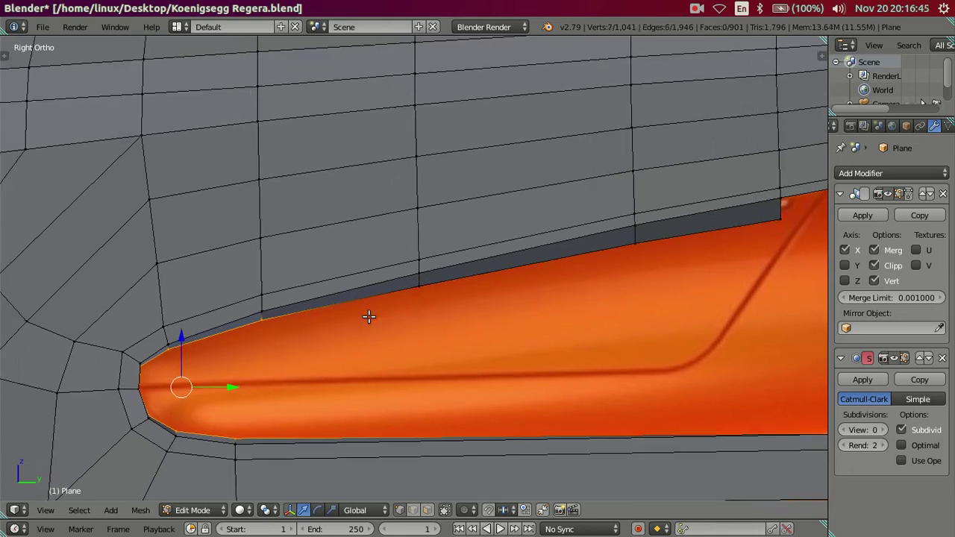
pyautogui.keyDown('ctrl'); pyautogui.scroll(5, 369, 315); pyautogui.keyUp('ctrl')
pyautogui.keyDown('shift'); pyautogui.scroll(-2, 328, 359); pyautogui.keyUp('shift')
pyautogui.keyDown('shift'); pyautogui.rightClick(341, 407); pyautogui.keyUp('shift')
pyautogui.keyDown('shift'); pyautogui.rightClick(373, 286); pyautogui.keyUp('shift')
pyautogui.press('g')
pyautogui.press('y')
pyautogui.click(311, 356)
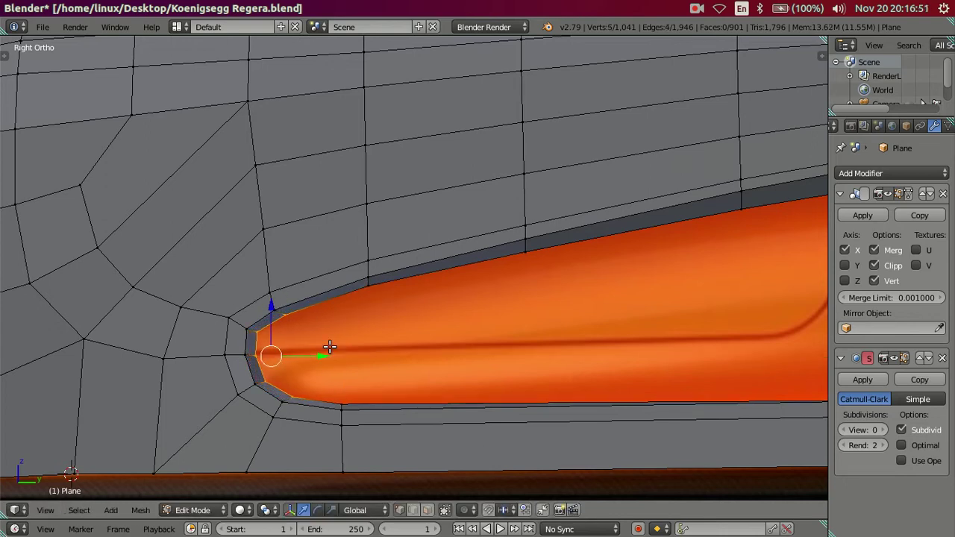
pyautogui.scroll(-2, 331, 348)
pyautogui.press('a')
pyautogui.moveTo(427, 335)
pyautogui.mouseDown(button='middle')
pyautogui.moveTo(532, 341)
pyautogui.moveTo(484, 329)
pyautogui.moveTo(493, 315)
pyautogui.moveTo(465, 313)
pyautogui.moveTo(441, 335)
pyautogui.moveTo(478, 343)
pyautogui.moveTo(481, 306)
pyautogui.moveTo(512, 335)
pyautogui.moveTo(553, 330)
pyautogui.moveTo(567, 303)
pyautogui.moveTo(501, 305)
pyautogui.mouseUp(button='middle')
# Extrude a new vertex from the intake's front tip, nudge it into place, and join it to the corner vertices.
pyautogui.press('KP_3')
pyautogui.scroll(2, 331, 320)
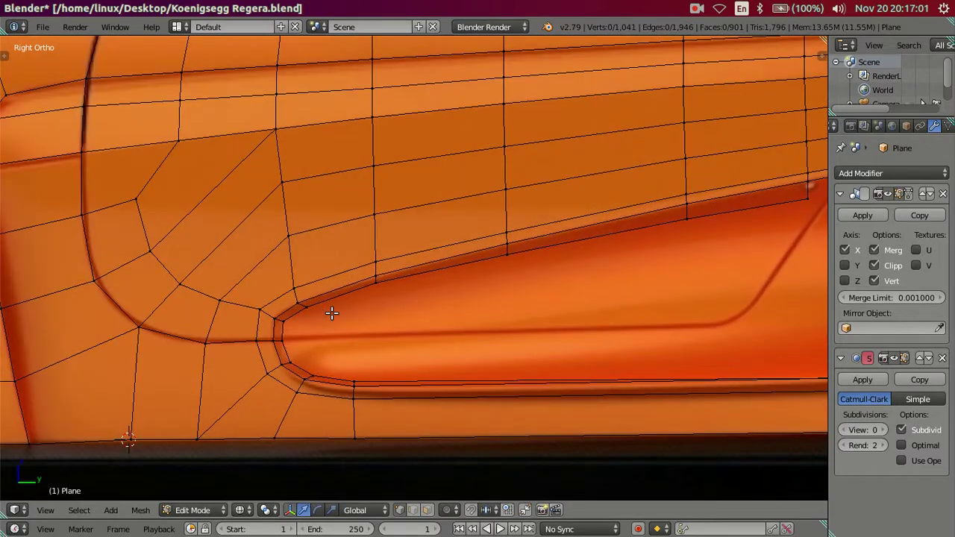
pyautogui.rightClick(285, 340)
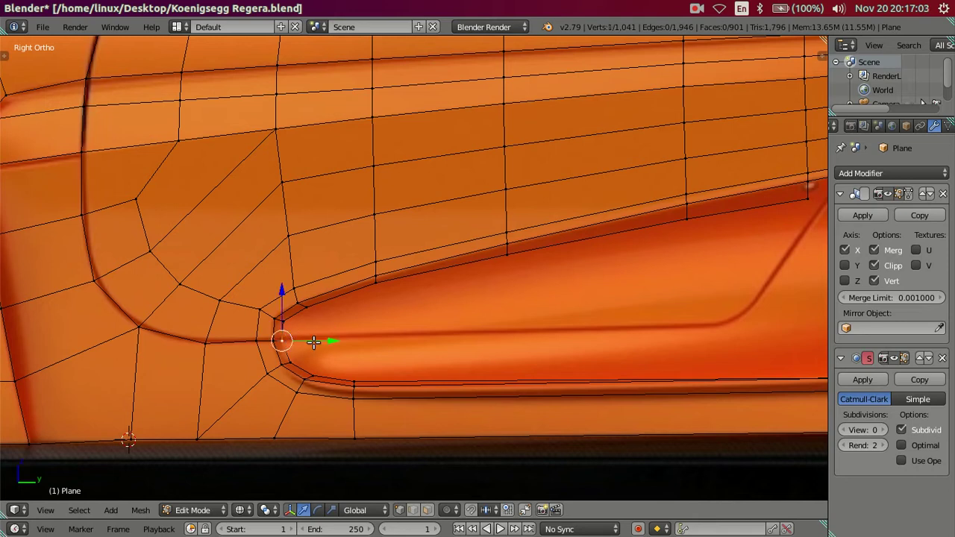
pyautogui.press('e')
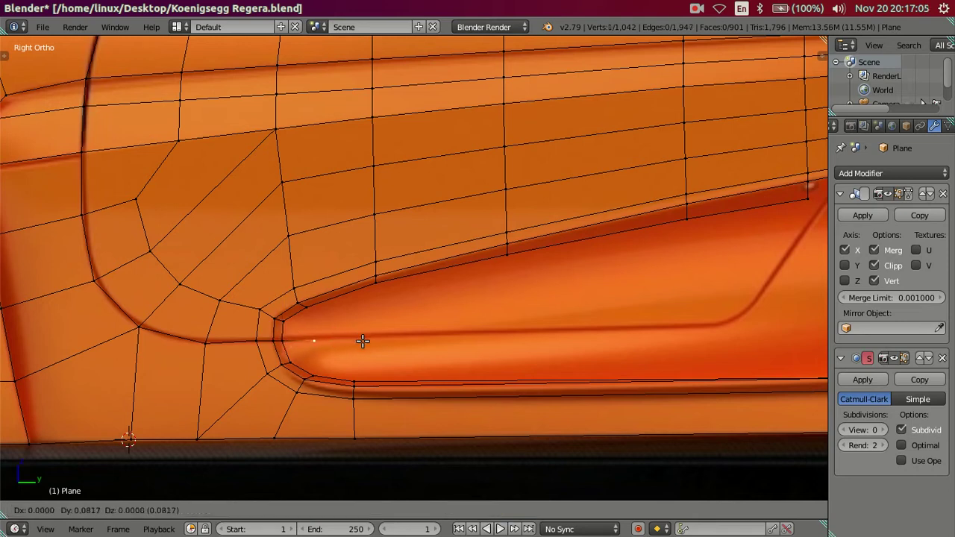
pyautogui.click(364, 341)
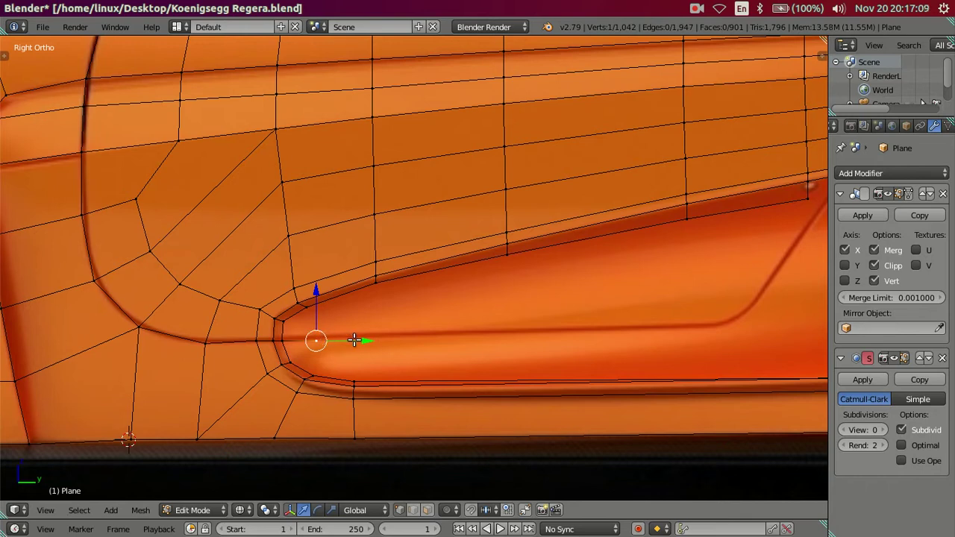
pyautogui.moveTo(316, 291); pyautogui.dragTo(317, 289)
pyautogui.moveTo(365, 340); pyautogui.dragTo(348, 337)
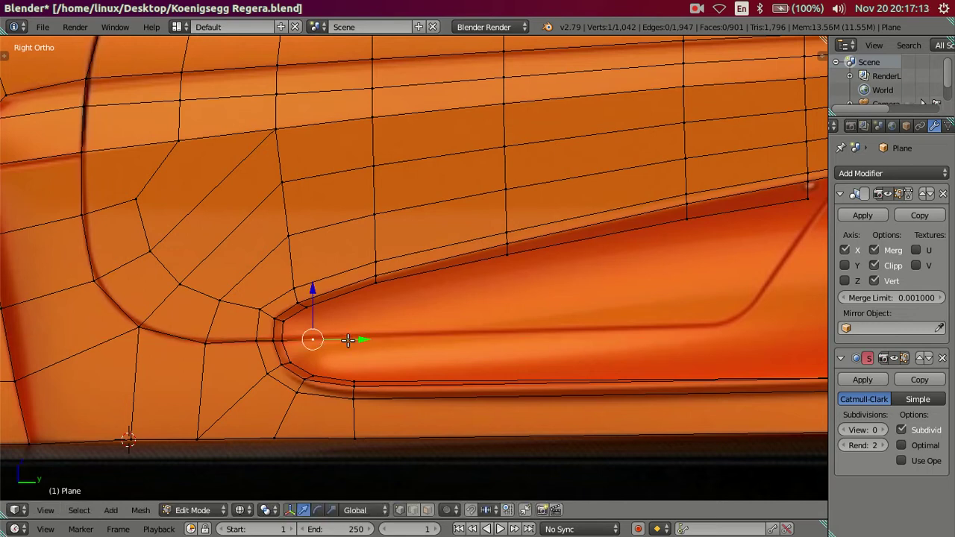
pyautogui.keyDown('ctrl'); pyautogui.rightClick(303, 316); pyautogui.keyUp('ctrl')
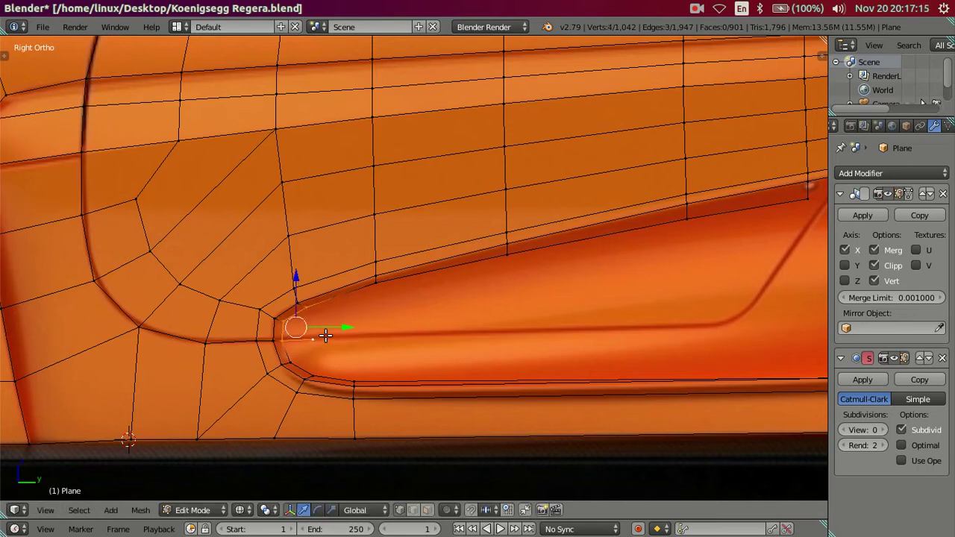
pyautogui.press('j')
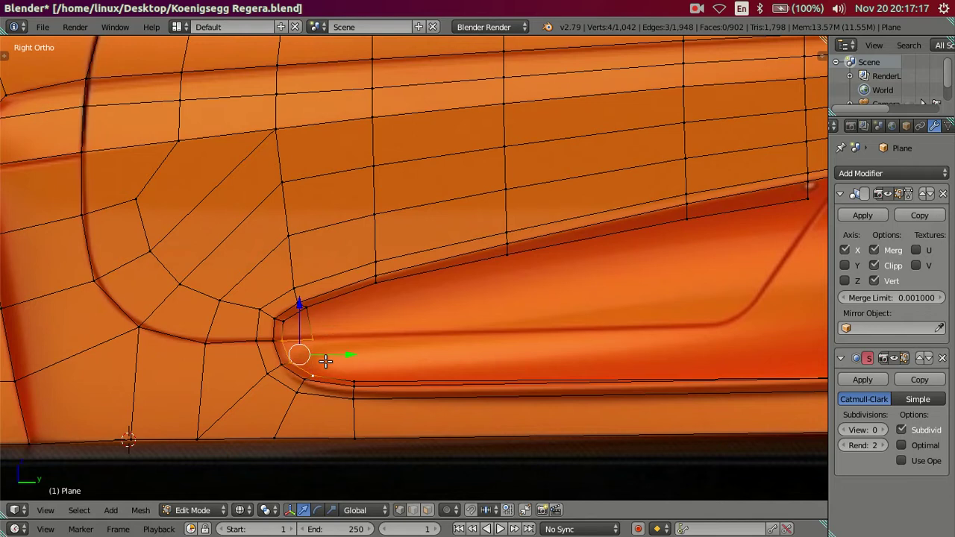
pyautogui.press('j')
# Extrude another vertex along the intake edge and fill the upper and lower tip faces.
pyautogui.rightClick(352, 340)
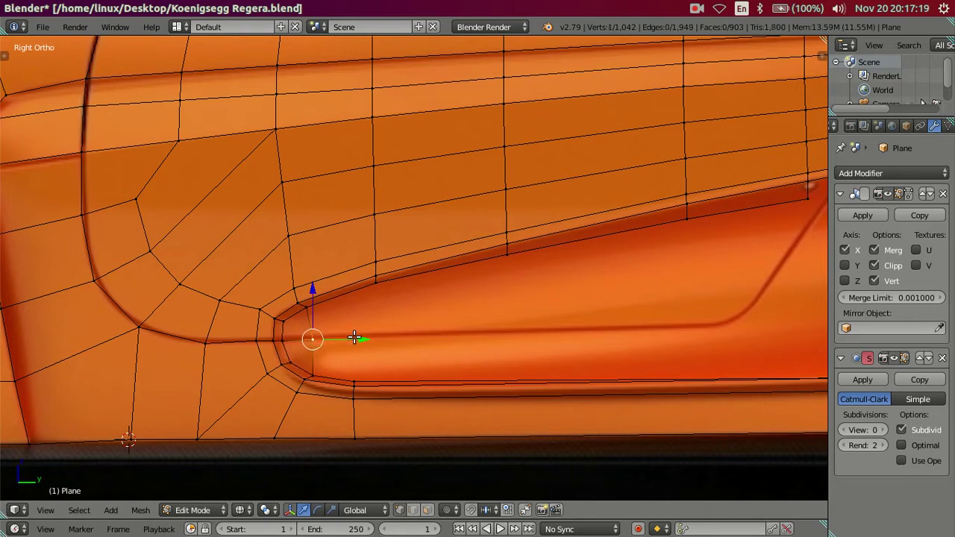
pyautogui.press('e')
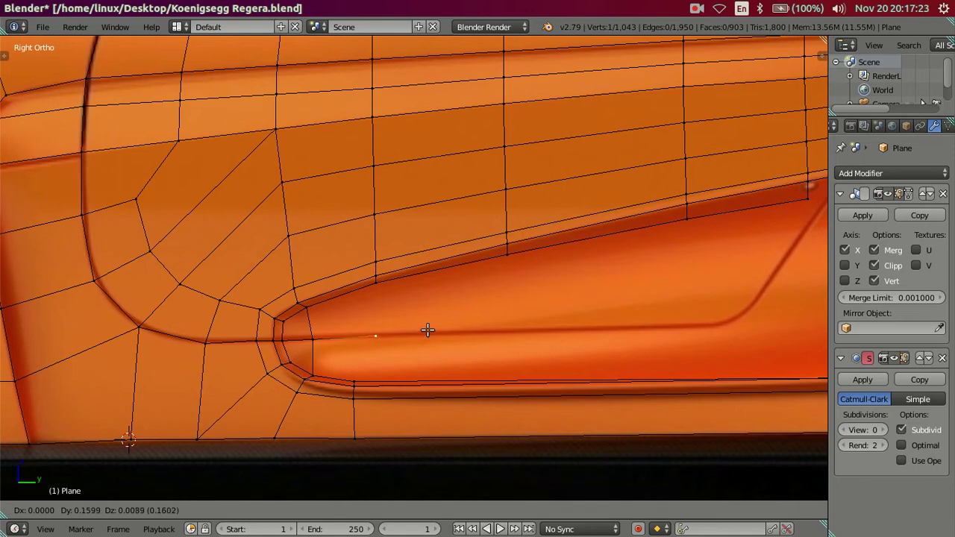
pyautogui.click(422, 331)
pyautogui.keyDown('ctrl'); pyautogui.rightClick(376, 284); pyautogui.keyUp('ctrl')
pyautogui.press('f')
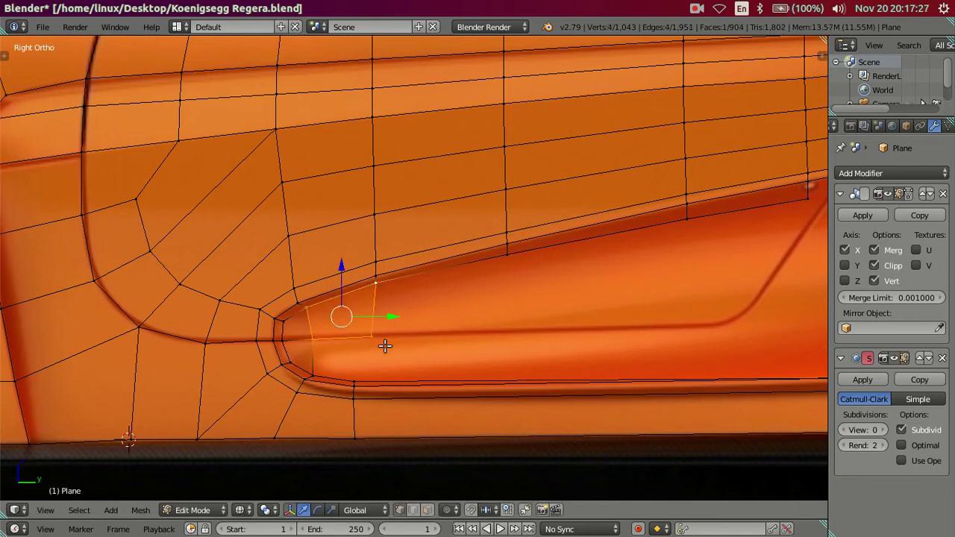
pyautogui.rightClick(348, 372)
pyautogui.keyDown('ctrl'); pyautogui.rightClick(374, 334); pyautogui.keyUp('ctrl')
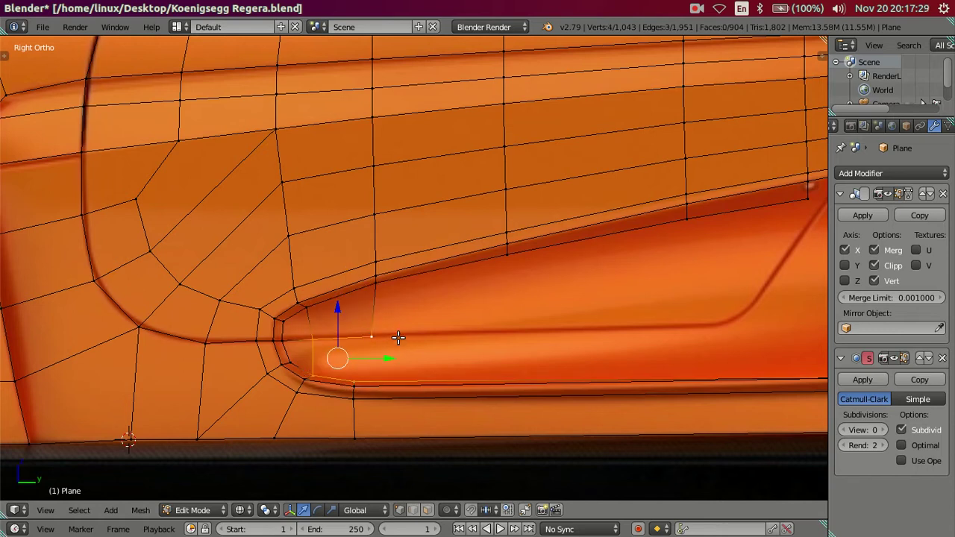
pyautogui.press('f')
pyautogui.press('a')
# Select a vertex on the intake's lower rim, viewed from the straight side view.
pyautogui.scroll(-3, 405, 336)
pyautogui.scroll(1, 437, 389)
pyautogui.moveTo(436, 389)
pyautogui.mouseDown(button='middle')
pyautogui.moveTo(490, 331)
pyautogui.moveTo(522, 345)
pyautogui.mouseUp(button='middle')
pyautogui.rightClick(506, 349)
pyautogui.scroll(2, 512, 350)
pyautogui.press('KP_3')
# Slide the lower-rim vertex vertically onto the intake rim, deselect it, and reframe the view.
pyautogui.moveTo(566, 375); pyautogui.dragTo(567, 369)
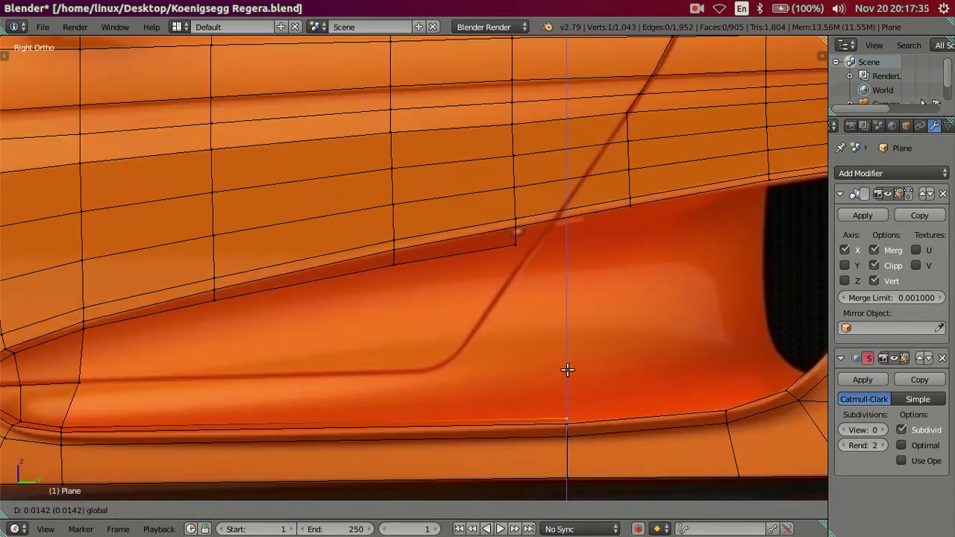
pyautogui.click(567, 369)
pyautogui.press('a')
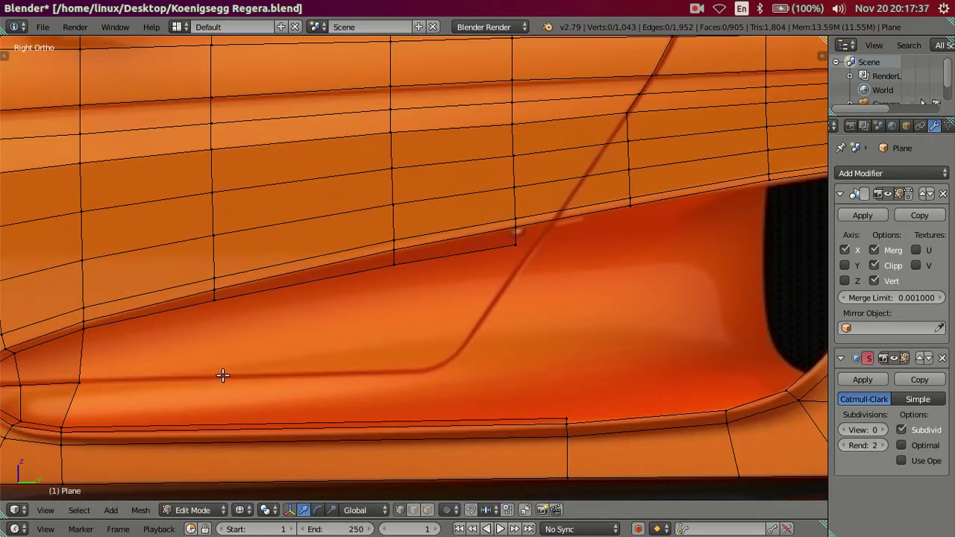
pyautogui.scroll(-3, 223, 375)
pyautogui.keyDown('shift'); pyautogui.moveTo(292, 366); pyautogui.dragTo(320, 363, button='middle'); pyautogui.keyUp('shift')
pyautogui.scroll(3, 311, 340)
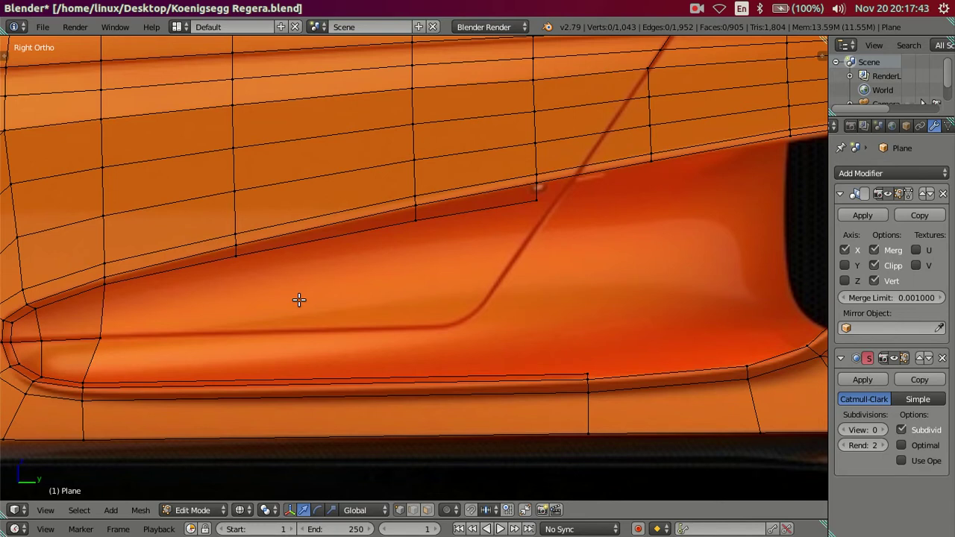
pyautogui.scroll(-2, 546, 245)
pyautogui.scroll(-1, 588, 244)
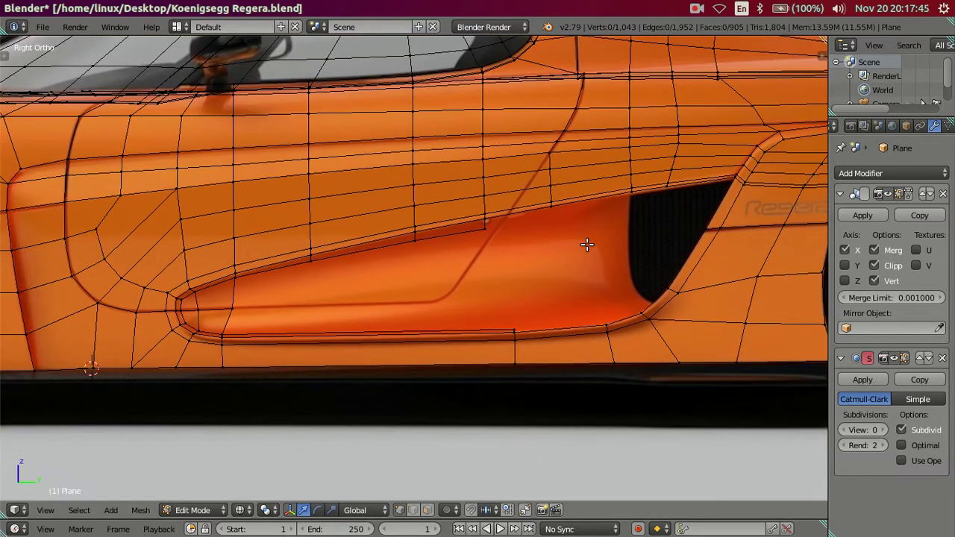
pyautogui.scroll(1, 576, 242)
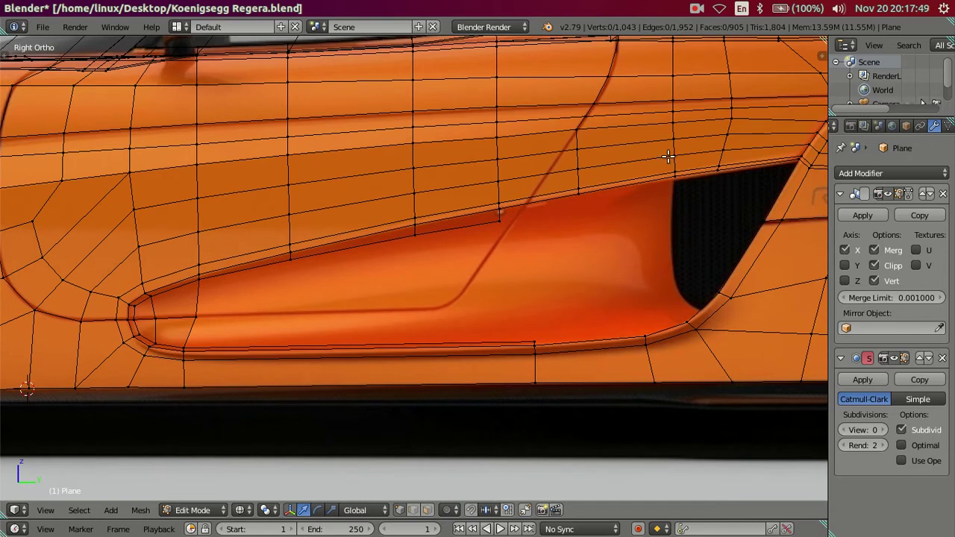
# In wireframe, select two vertices on the intake's upper edge and extrude that edge in place.
pyautogui.press('z')
pyautogui.moveTo(633, 209); pyautogui.dragTo(652, 134, button='middle')
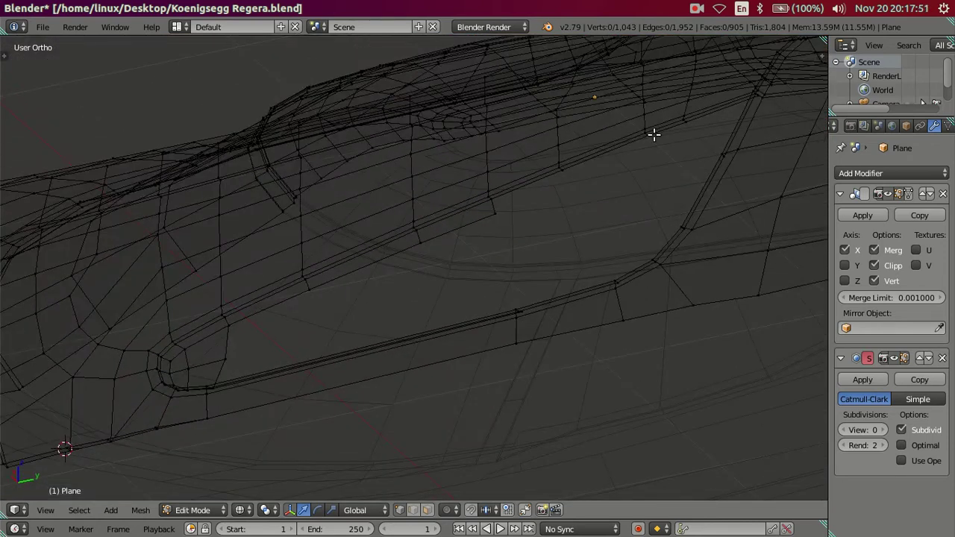
pyautogui.rightClick(651, 148)
pyautogui.keyDown('shift'); pyautogui.rightClick(559, 179); pyautogui.keyUp('shift')
pyautogui.keyDown('shift'); pyautogui.rightClick(573, 172); pyautogui.keyUp('shift')
pyautogui.moveTo(573, 171)
pyautogui.mouseDown(button='middle')
pyautogui.moveTo(625, 171)
pyautogui.moveTo(486, 346)
pyautogui.moveTo(686, 262)
pyautogui.mouseUp(button='middle')
pyautogui.rightClick(762, 225)
pyautogui.keyDown('shift'); pyautogui.rightClick(560, 318); pyautogui.keyUp('shift')
pyautogui.press('e')
pyautogui.rightClick(583, 351)
# Lower the extruded edge straight down along Z in side view.
pyautogui.press('KP_3')
pyautogui.press('z')
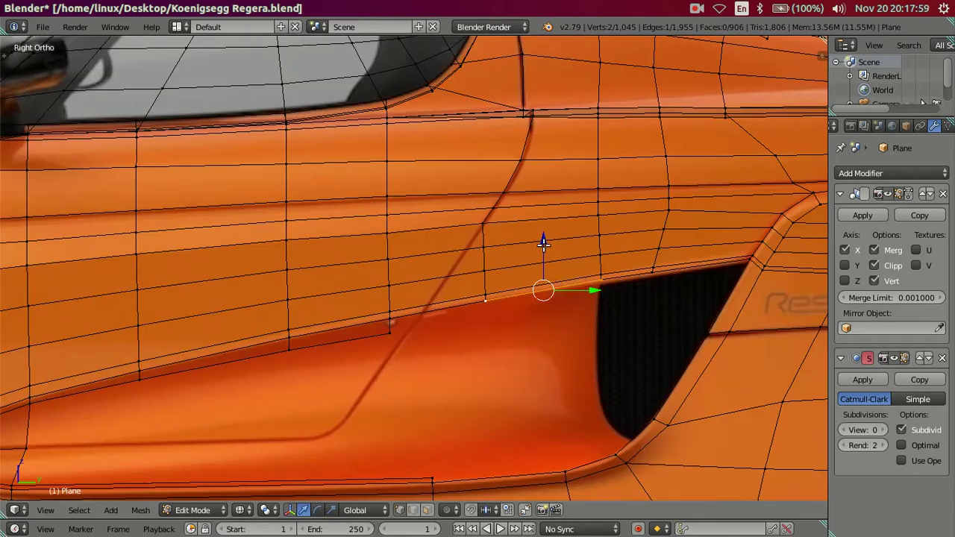
pyautogui.press('g')
pyautogui.press('z')
pyautogui.click(550, 258)
# Shift the extruded edge's vertex sideways along X to set its depth.
pyautogui.press('z')
pyautogui.moveTo(550, 258)
pyautogui.mouseDown(button='middle')
pyautogui.moveTo(548, 362)
pyautogui.moveTo(413, 341)
pyautogui.moveTo(490, 380)
pyautogui.moveTo(444, 340)
pyautogui.mouseUp(button='middle')
pyautogui.press('g')
pyautogui.press('x')
pyautogui.click(461, 324)
pyautogui.press('g')
pyautogui.press('x')
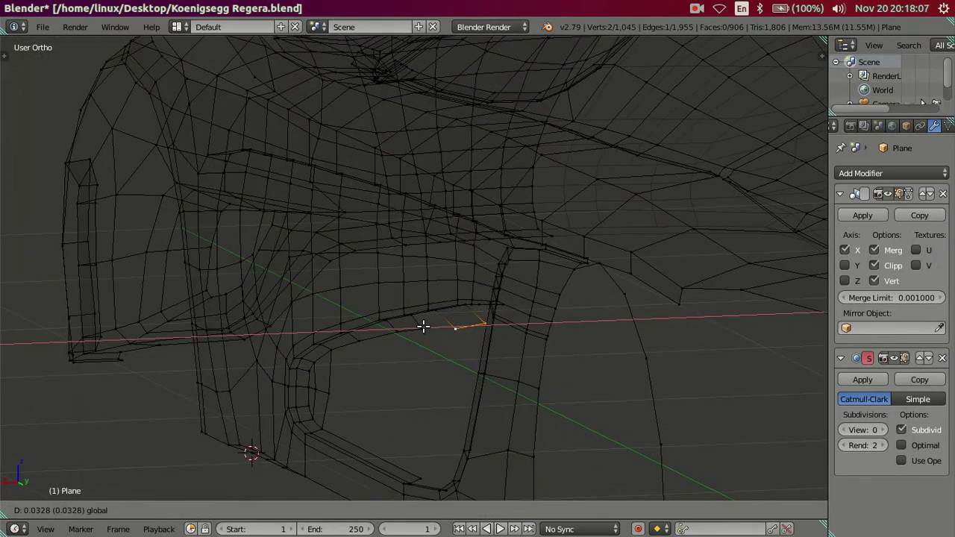
# Fill a face between the four vertices, then return to textured side view with nothing selected.
pyautogui.rightClick(422, 324)
pyautogui.rightClick(422, 326)
pyautogui.press('f')
pyautogui.press('KP_3')
pyautogui.hotkey('alt', 'z')
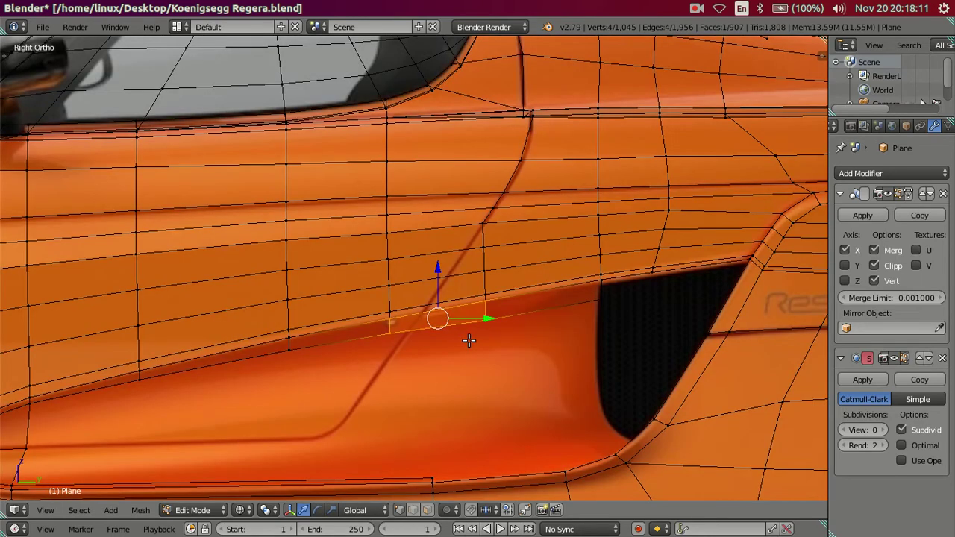
pyautogui.press('a')
# Zoom and pan around the new face below the intake's upper edge to inspect it.
pyautogui.scroll(-2, 416, 336)
pyautogui.scroll(2, 458, 277)
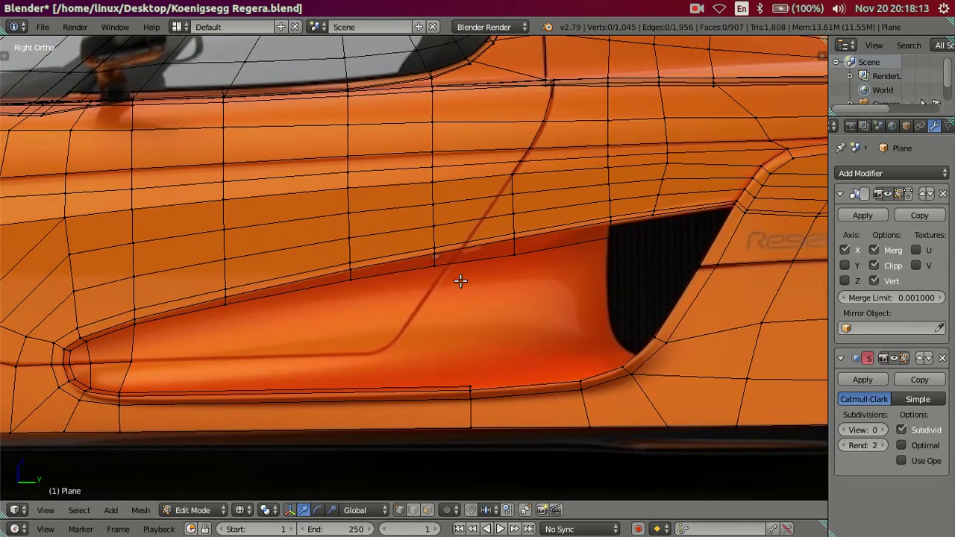
pyautogui.scroll(1, 472, 281)
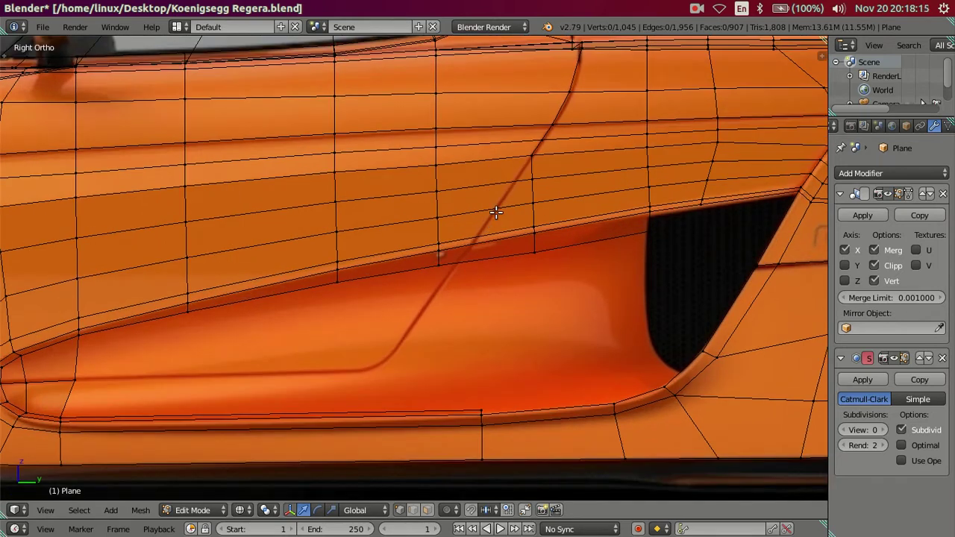
pyautogui.keyDown('shift'); pyautogui.moveTo(497, 208); pyautogui.dragTo(498, 252, button='middle'); pyautogui.keyUp('shift')
pyautogui.scroll(1, 491, 239)
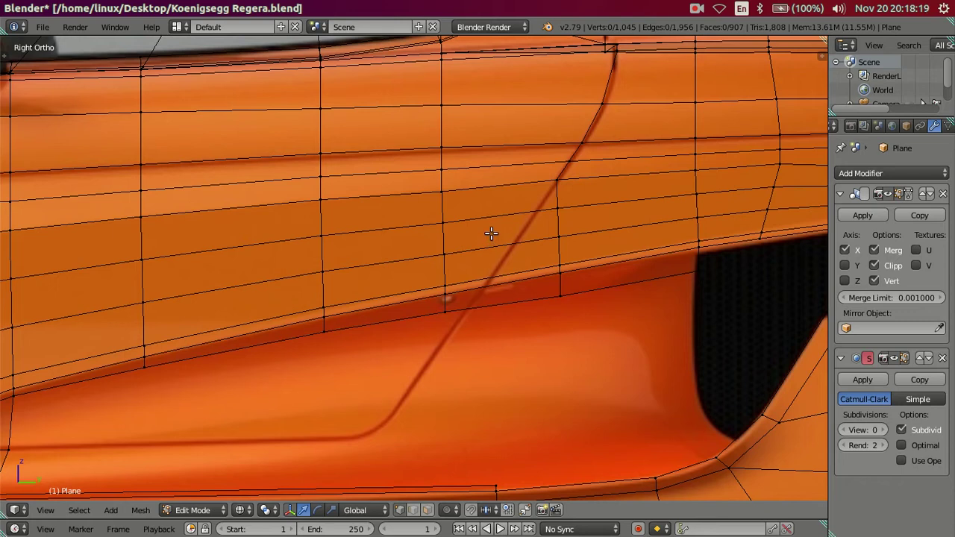
pyautogui.scroll(-1, 491, 233)
pyautogui.scroll(-1, 493, 233)
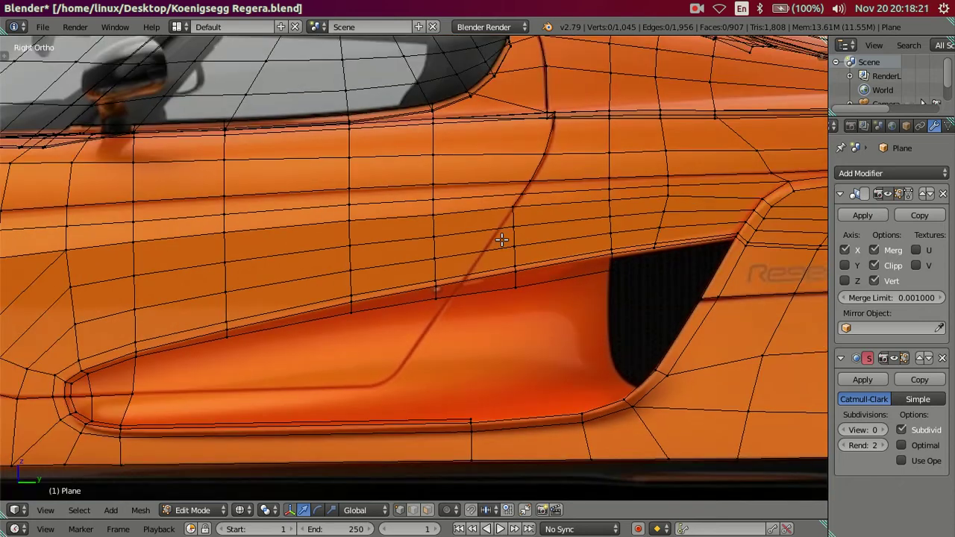
pyautogui.scroll(1, 515, 270)
pyautogui.scroll(2, 517, 274)
# Reposition the panel vertices near the crease one by one.
pyautogui.rightClick(603, 238)
pyautogui.press('g')
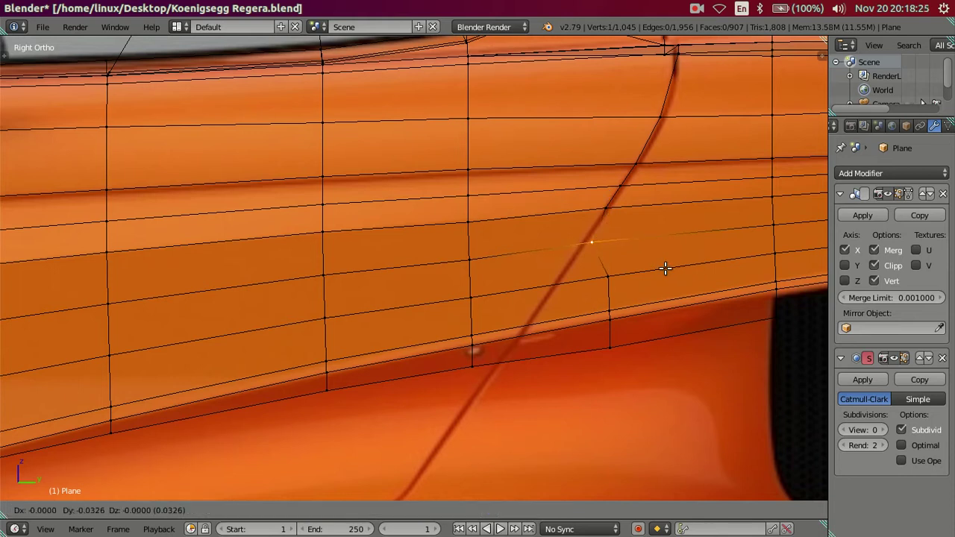
pyautogui.click(653, 275)
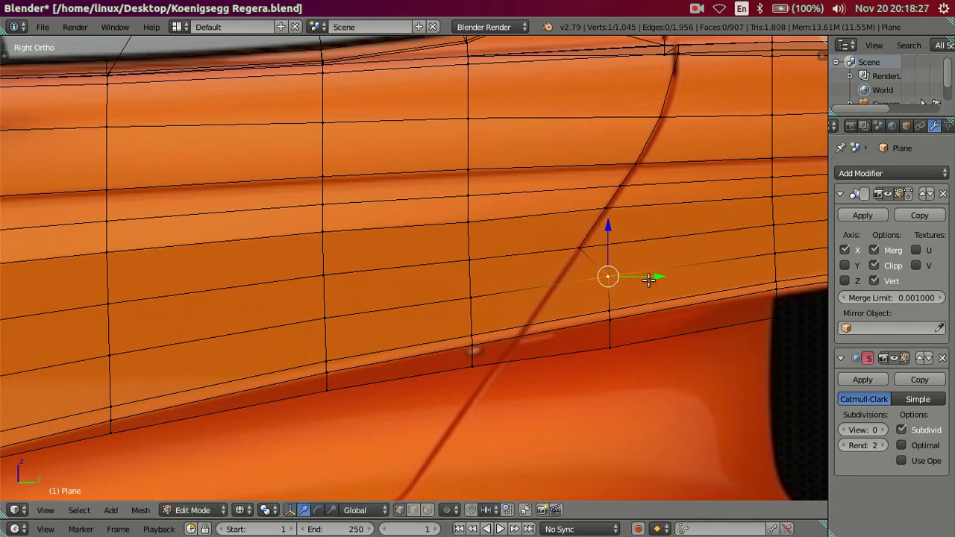
pyautogui.press('g')
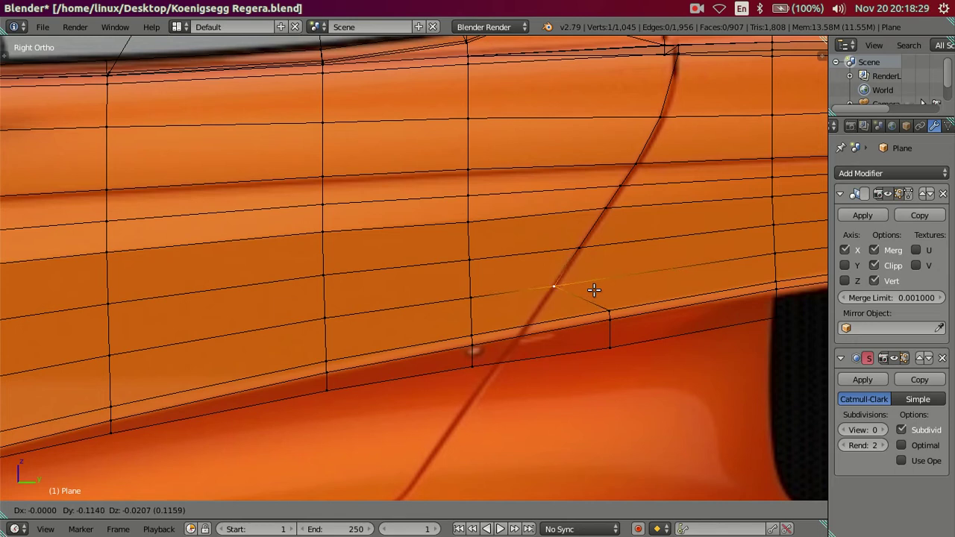
pyautogui.click(594, 290)
pyautogui.rightClick(609, 313)
pyautogui.press('g')
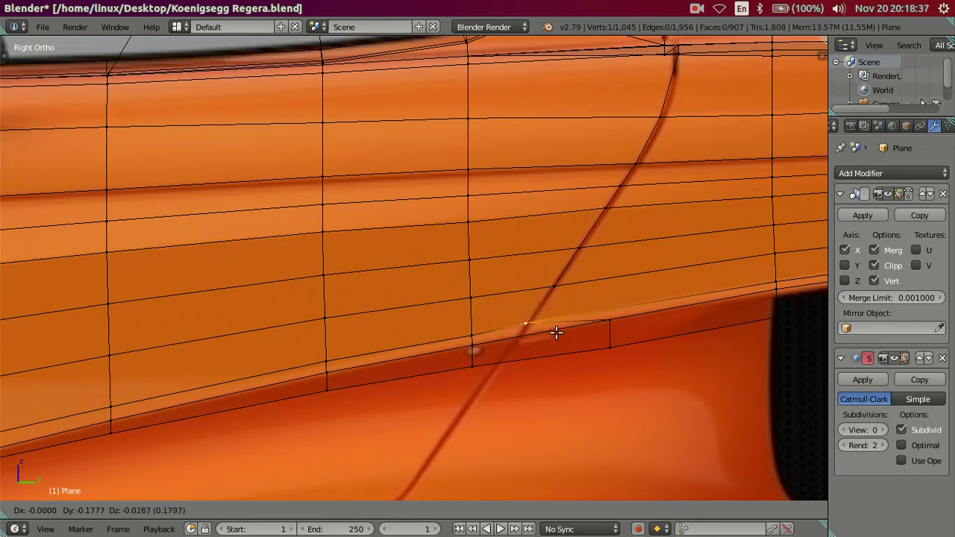
pyautogui.click(557, 333)
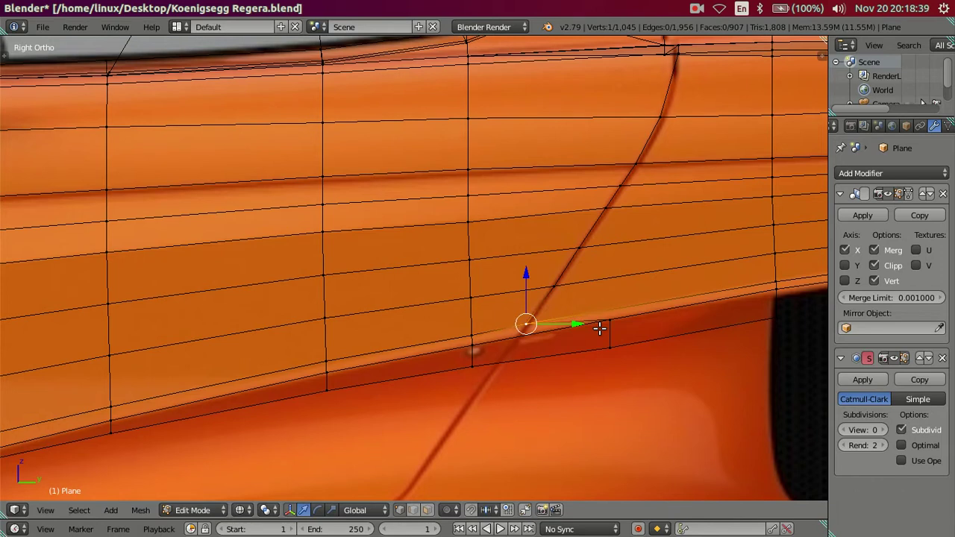
# Brush-select and move vertices, shift the intake-edge vertex toward the crease, and scale the edge.
pyautogui.press('c')
pyautogui.moveTo(605, 326); pyautogui.dragTo(617, 298)
pyautogui.press('Return')
pyautogui.press('g')
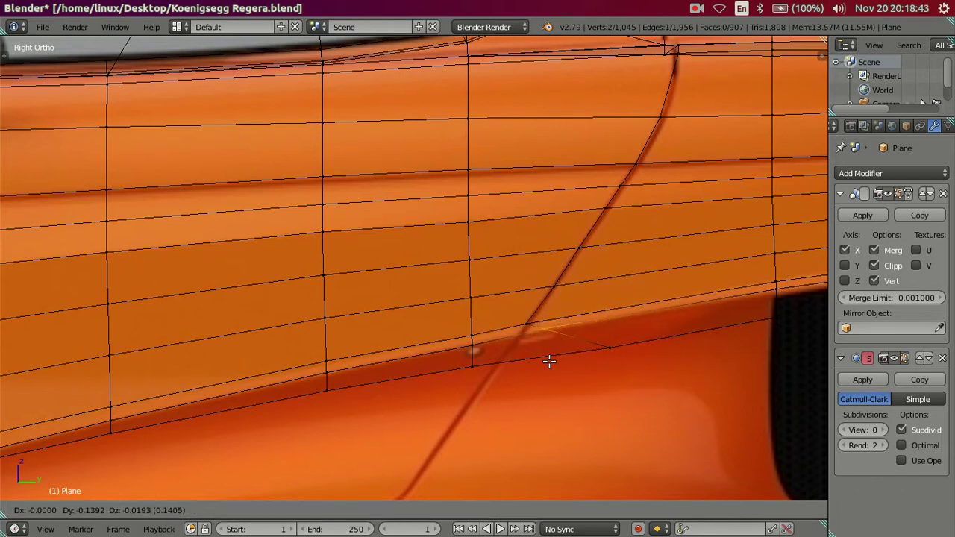
pyautogui.click(527, 367)
pyautogui.rightClick(620, 357)
pyautogui.press('g')
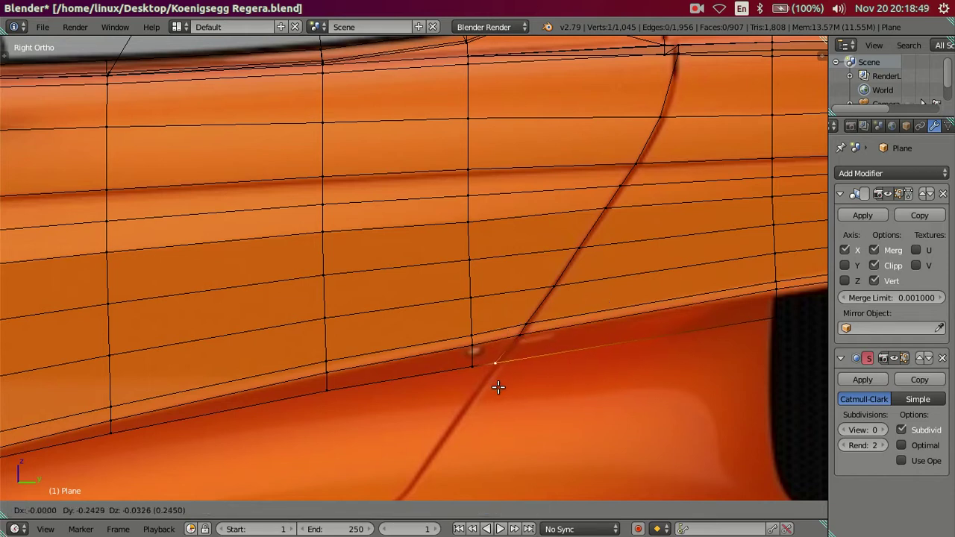
pyautogui.click(501, 377)
pyautogui.press('s')
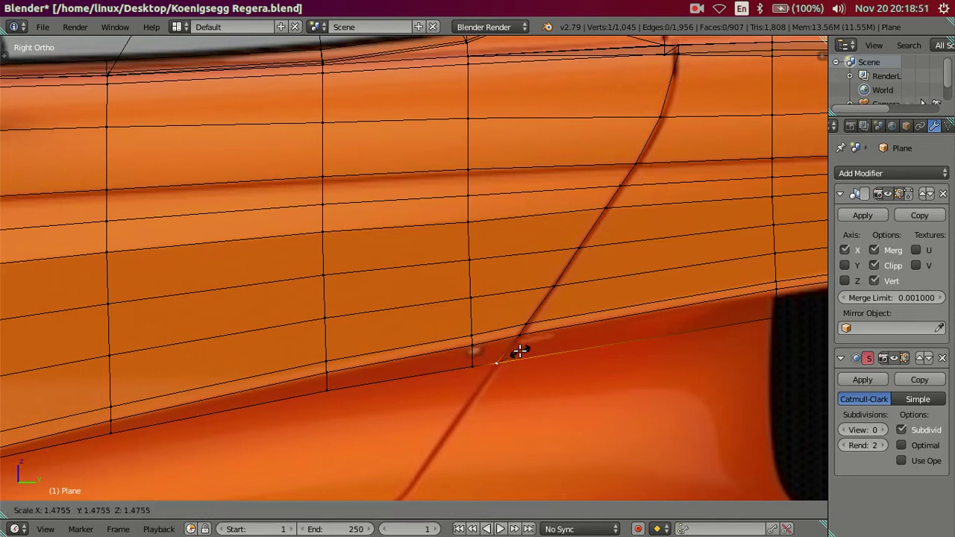
pyautogui.click(524, 383)
# Bring the sill beneath the intake into view and begin a loop cut there.
pyautogui.scroll(-3, 486, 367)
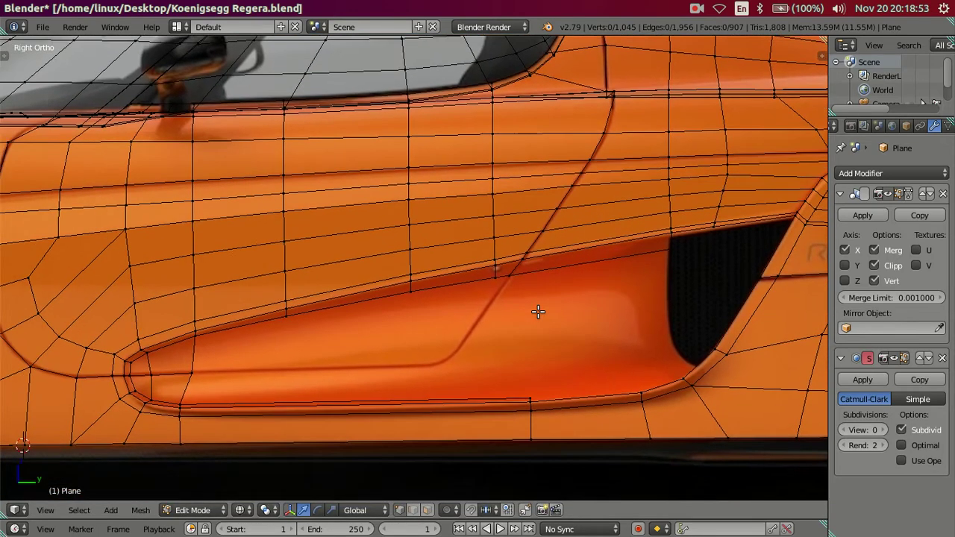
pyautogui.scroll(1, 338, 441)
pyautogui.keyDown('shift'); pyautogui.moveTo(406, 356); pyautogui.dragTo(489, 303, button='middle'); pyautogui.keyUp('shift')
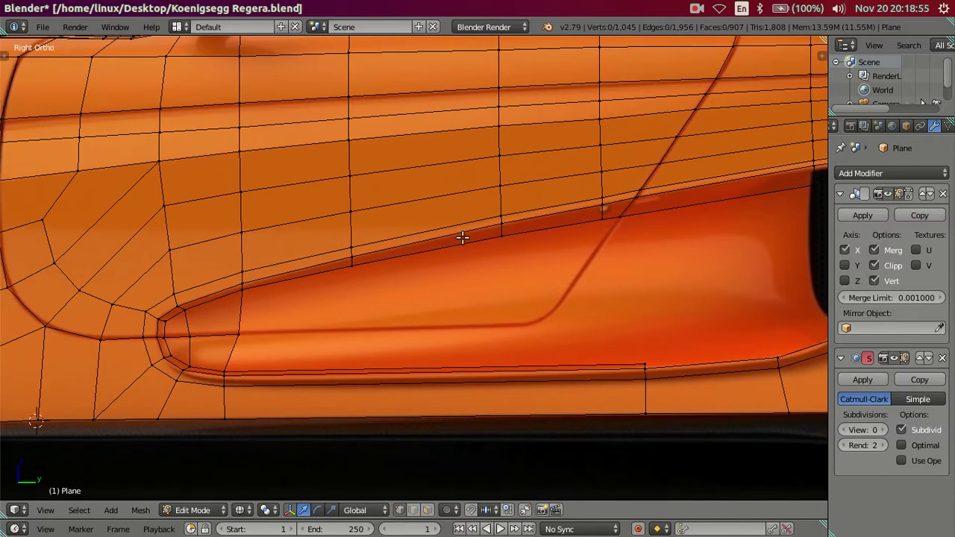
pyautogui.keyDown('shift'); pyautogui.moveTo(674, 181); pyautogui.dragTo(565, 273, button='middle'); pyautogui.keyUp('shift')
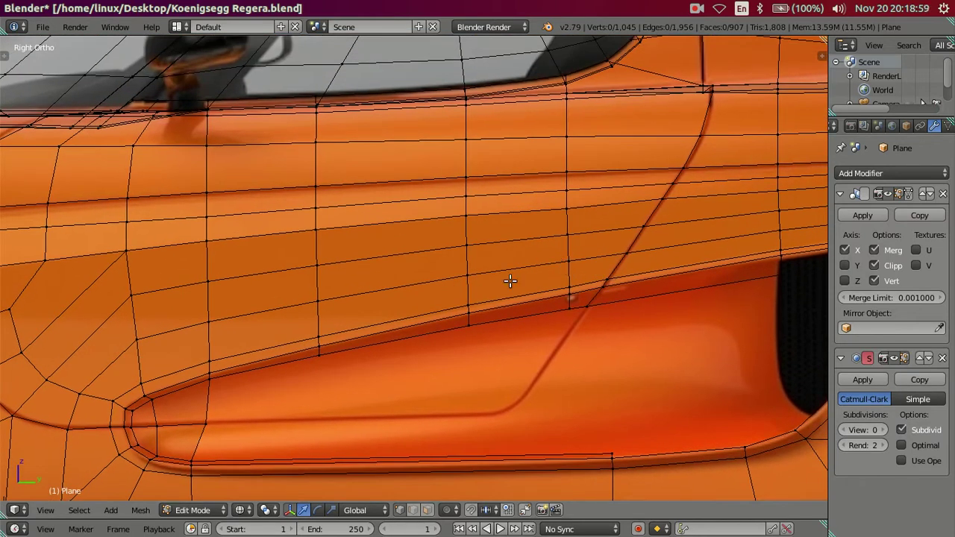
pyautogui.keyDown('shift'); pyautogui.scroll(-2, 366, 339); pyautogui.keyUp('shift')
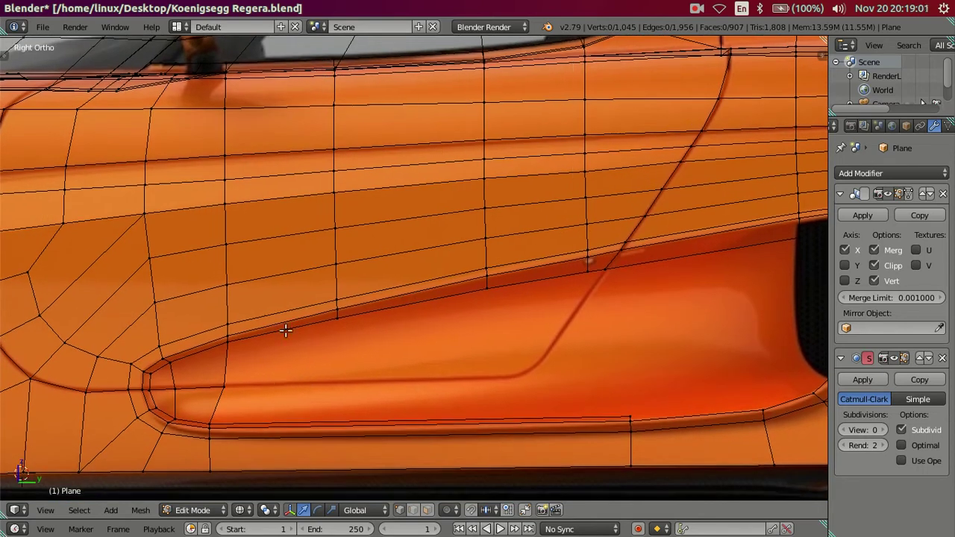
pyautogui.keyDown('shift'); pyautogui.scroll(-3, 284, 329); pyautogui.keyUp('shift')
pyautogui.hotkey('ctrl', 'r')
# Place two vertical edge loops across the lower sill at their default position.
pyautogui.scroll(1, 403, 311)
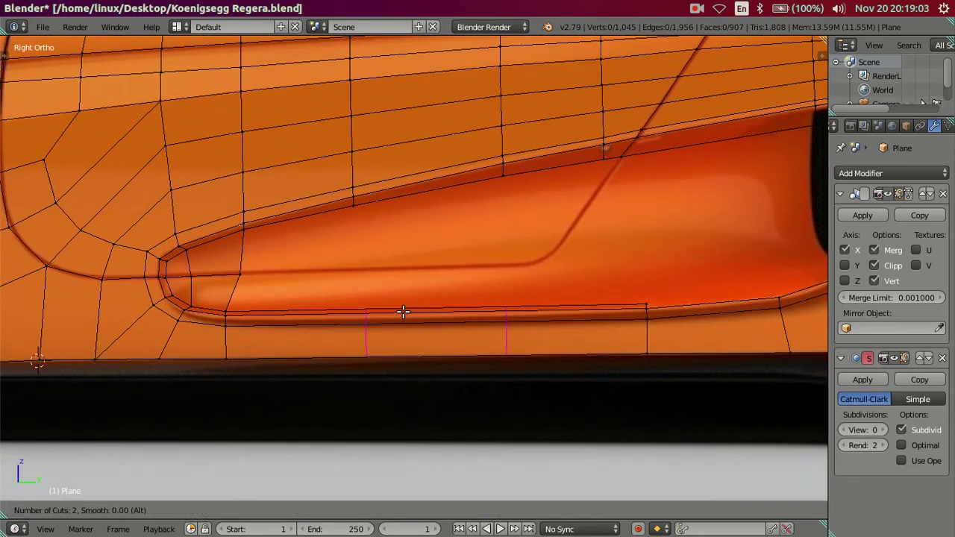
pyautogui.click(403, 312)
pyautogui.rightClick(404, 308)
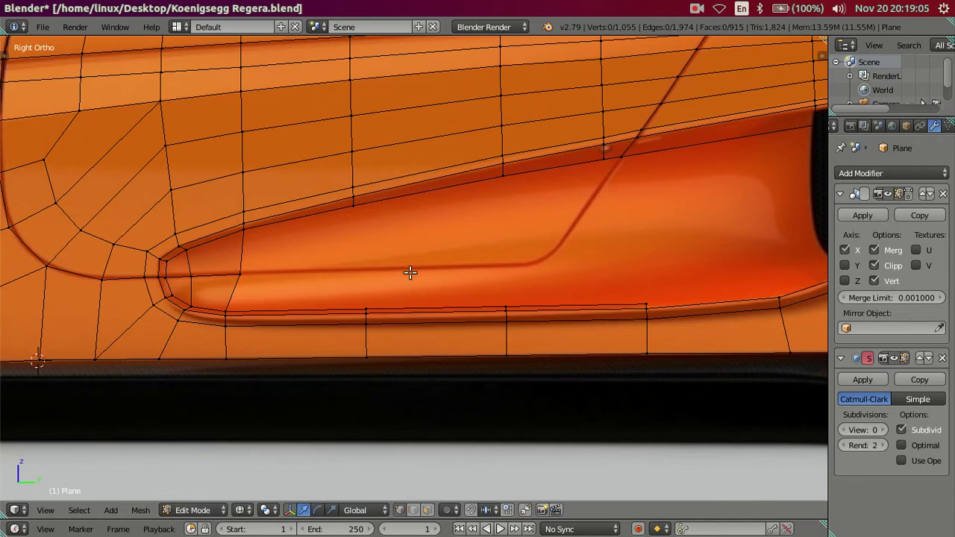
# Extrude the scoop's upper edge and pull it down into the intake recess.
pyautogui.rightClick(497, 189)
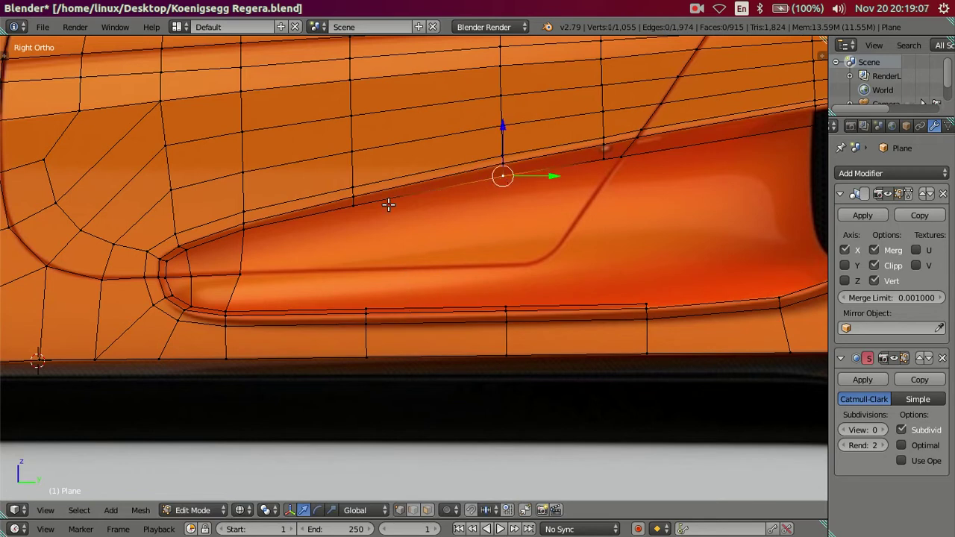
pyautogui.keyDown('shift'); pyautogui.rightClick(367, 211); pyautogui.keyUp('shift')
pyautogui.press('e')
pyautogui.rightClick(421, 122)
pyautogui.moveTo(428, 145); pyautogui.dragTo(426, 209)
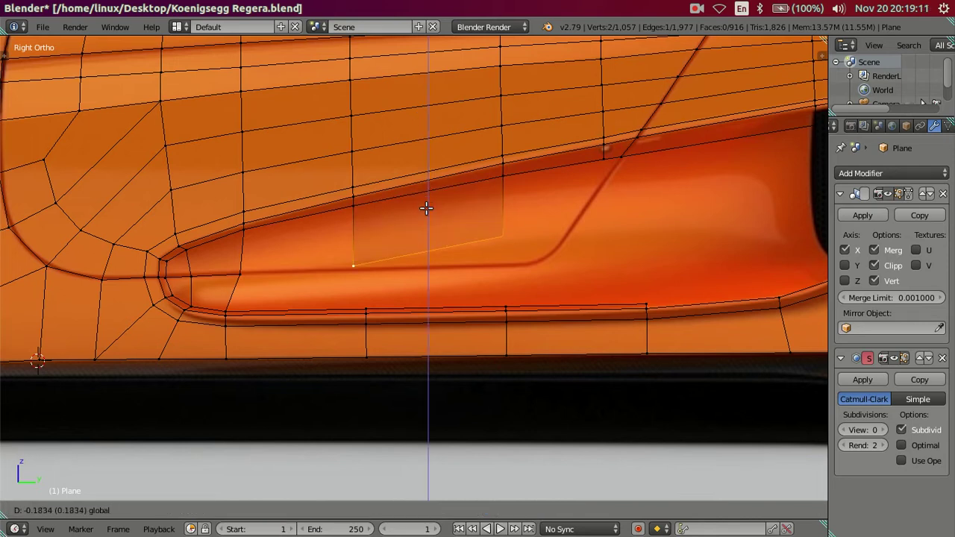
pyautogui.click(428, 209)
# Set the new face's lower corner height on Z and slide its lower edge along the surface.
pyautogui.rightClick(501, 228)
pyautogui.press('g')
pyautogui.press('z')
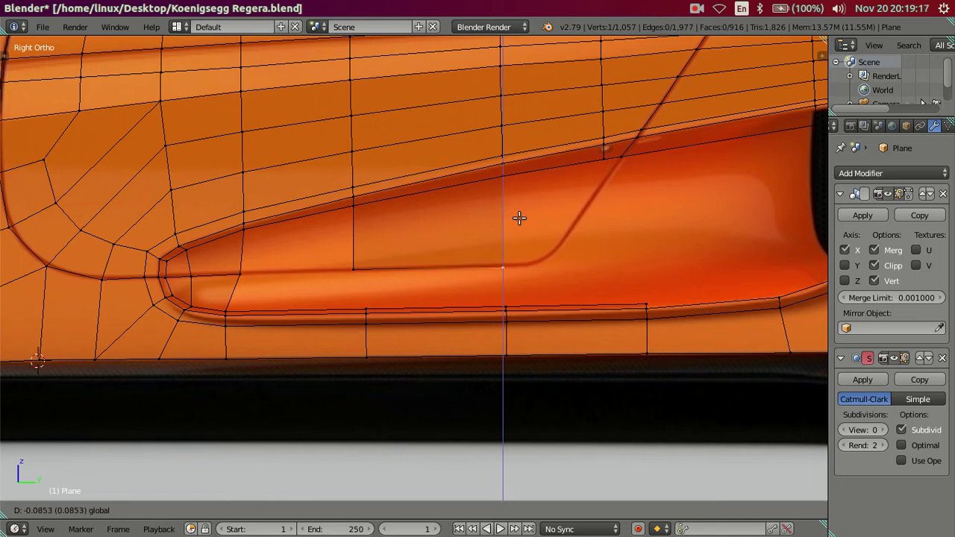
pyautogui.click(518, 218)
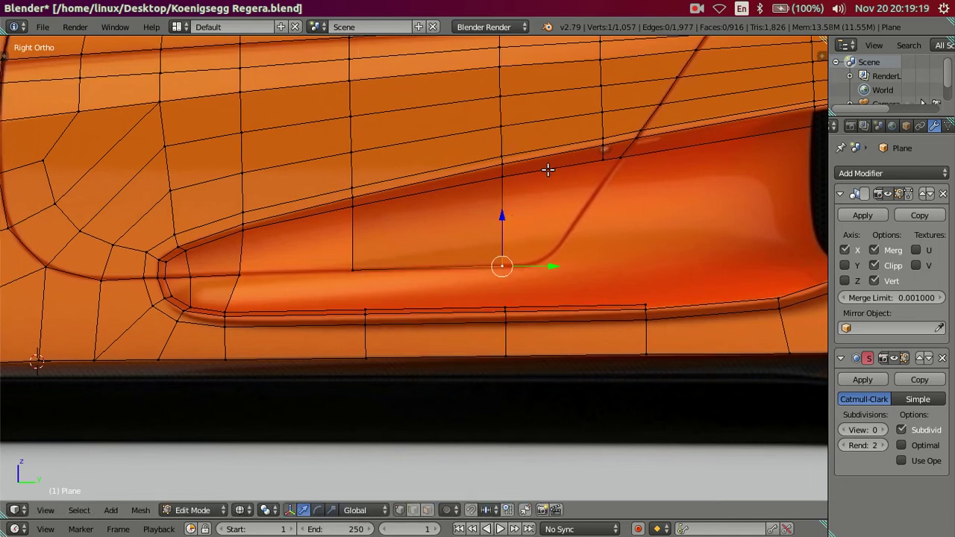
pyautogui.keyDown('ctrl'); pyautogui.scroll(-1, 549, 165); pyautogui.keyUp('ctrl')
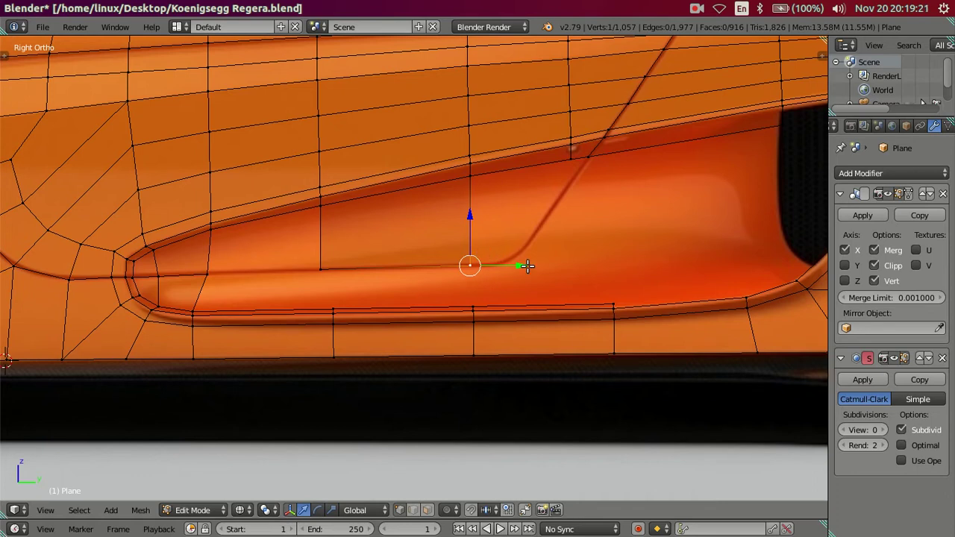
pyautogui.rightClick(328, 267)
pyautogui.keyDown('shift'); pyautogui.rightClick(472, 264); pyautogui.keyUp('shift')
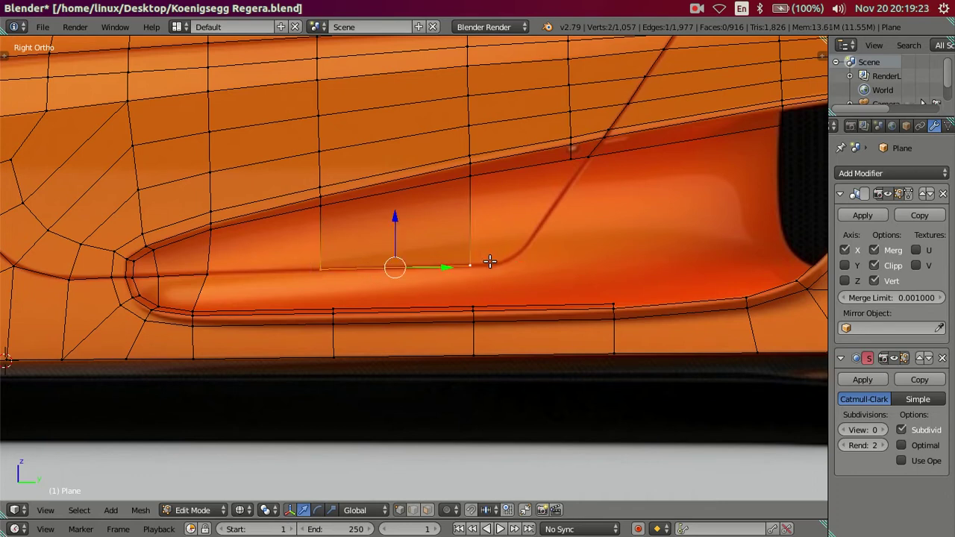
pyautogui.press('g')
pyautogui.press('g')
pyautogui.click(454, 265)
# Slide the lower right corner vertex to follow the diagonal crease and nudge it slightly left.
pyautogui.rightClick(480, 261)
pyautogui.scroll(1, 516, 262)
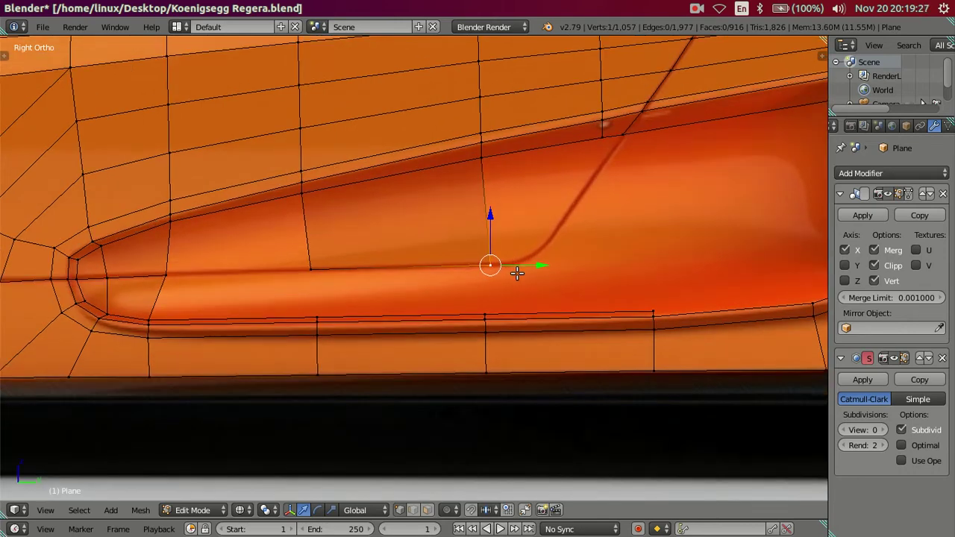
pyautogui.press('g')
pyautogui.press('g')
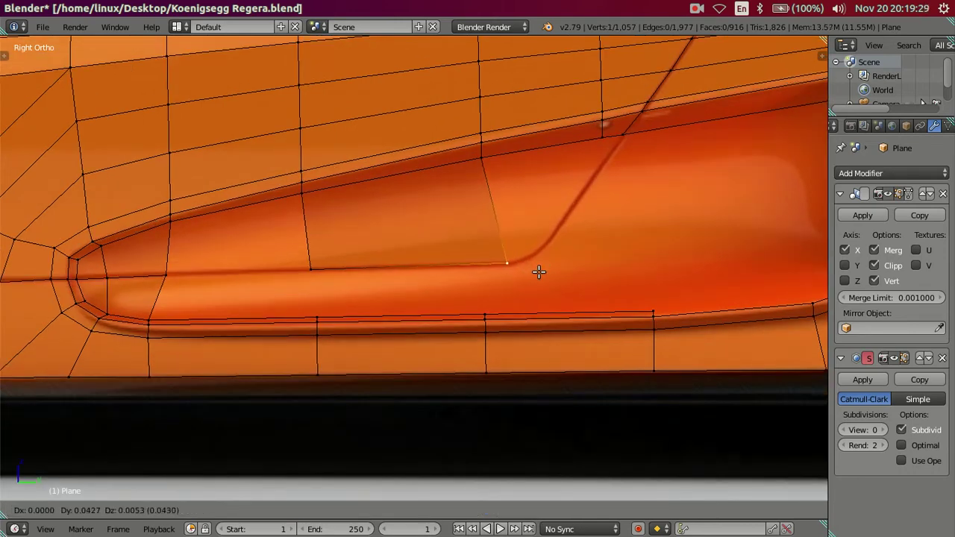
pyautogui.click(538, 271)
pyautogui.rightClick(601, 138)
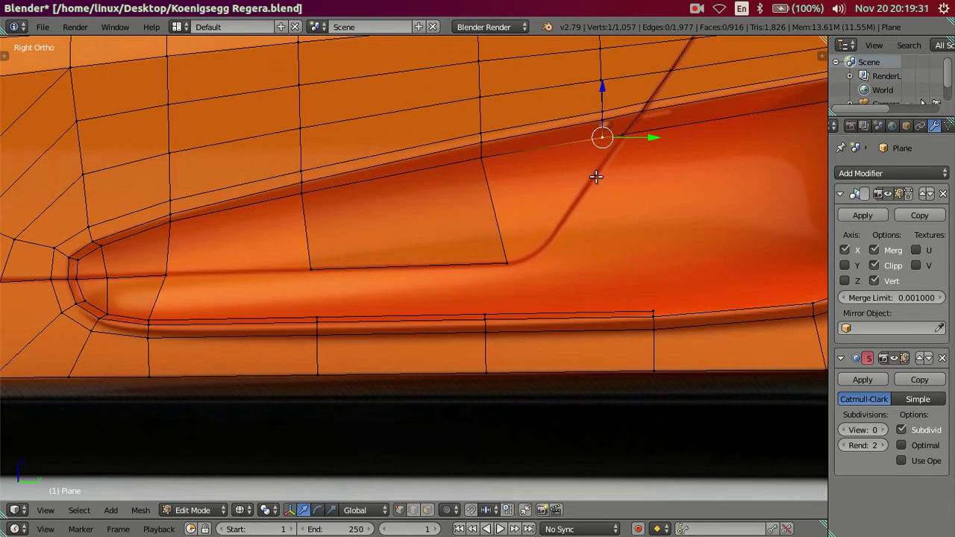
pyautogui.press('g')
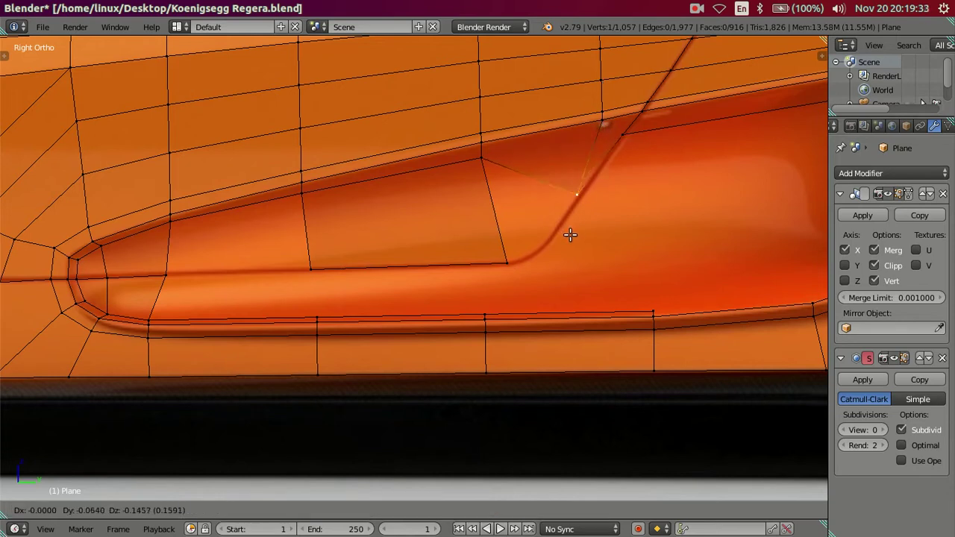
pyautogui.rightClick(570, 235)
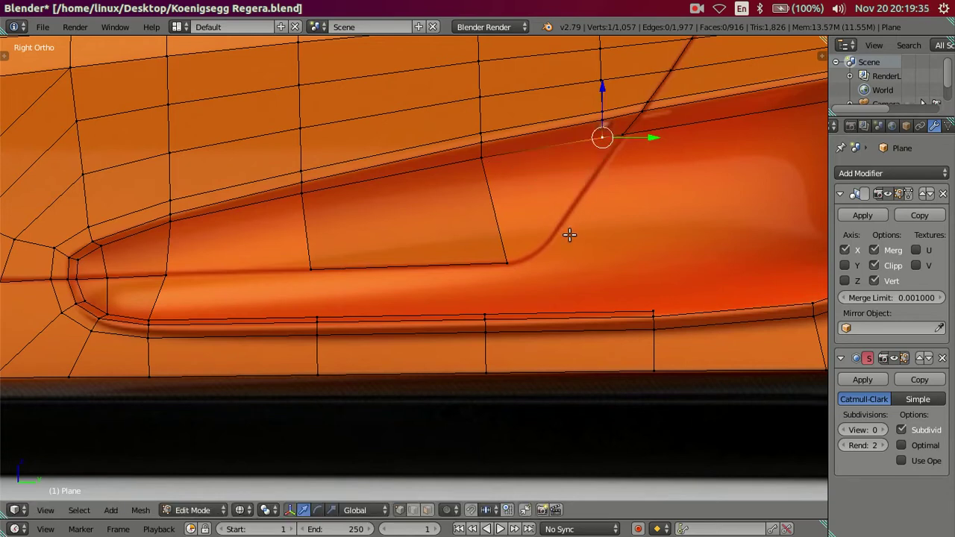
pyautogui.rightClick(464, 255)
pyautogui.press('g')
pyautogui.click(465, 254)
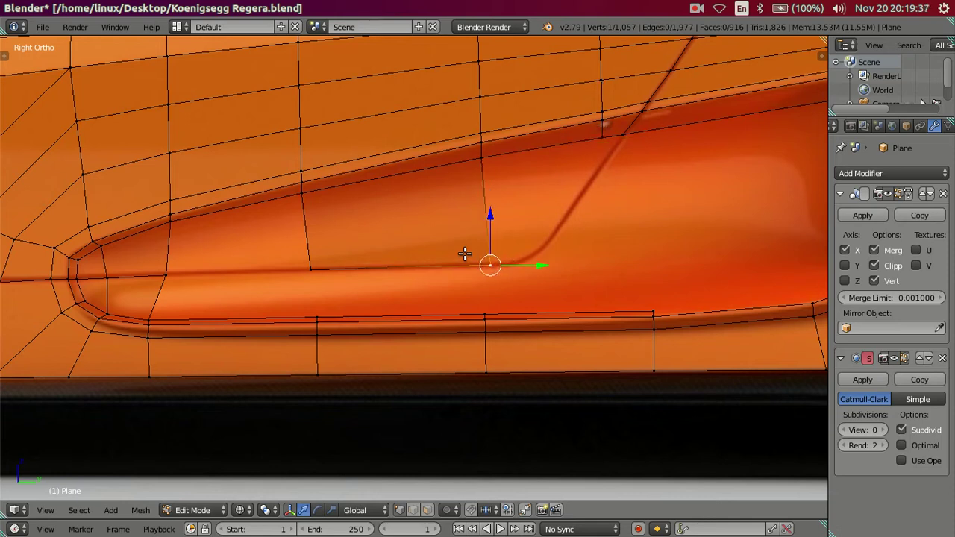
# Split the new intake face with a horizontal loop and extrude its right edge toward the crease.
pyautogui.hotkey('ctrl', 'r')
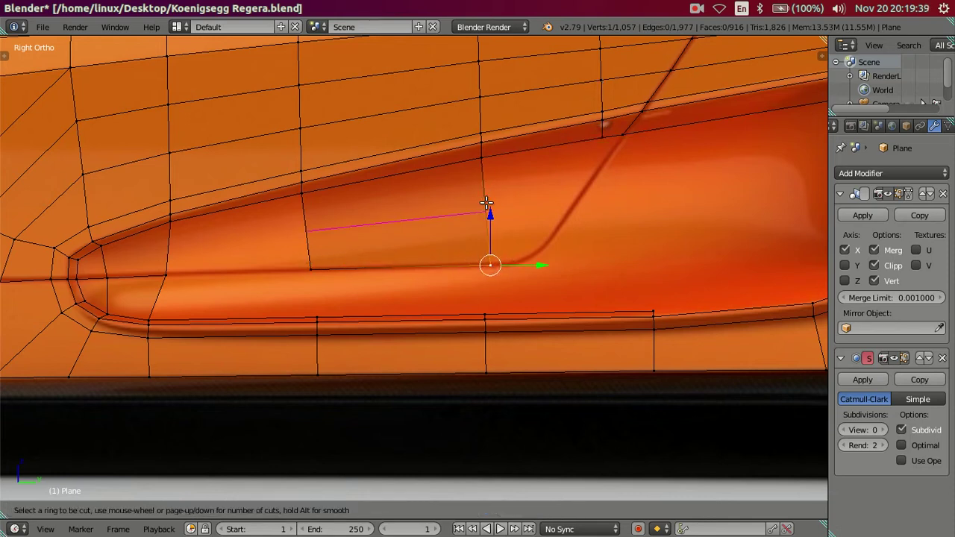
pyautogui.click(486, 202)
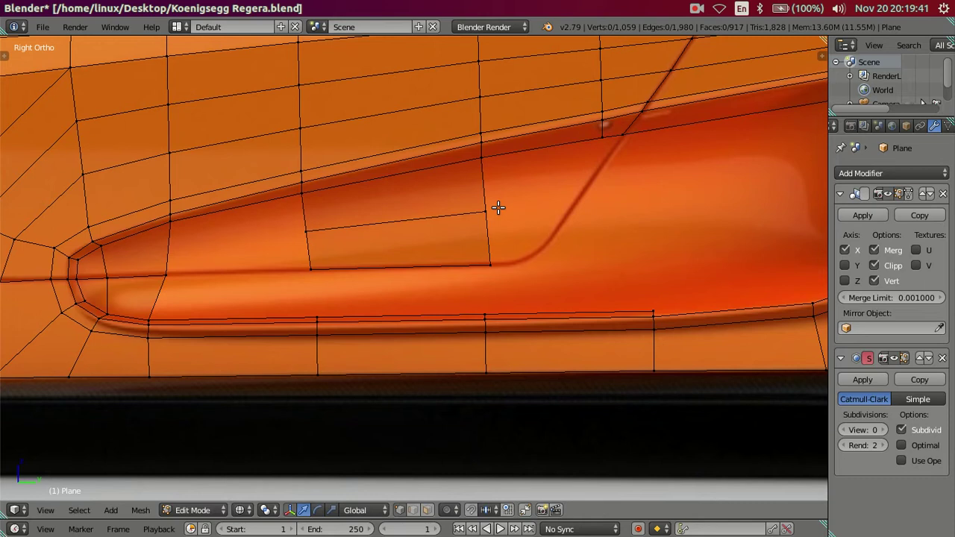
pyautogui.rightClick(485, 212)
pyautogui.keyDown('shift'); pyautogui.rightClick(491, 250); pyautogui.keyUp('shift')
pyautogui.press('e')
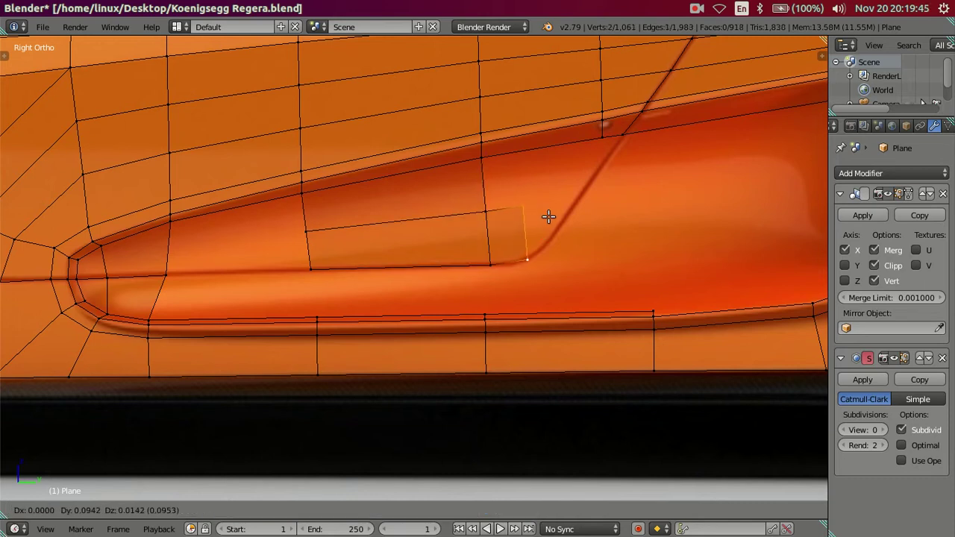
pyautogui.click(548, 214)
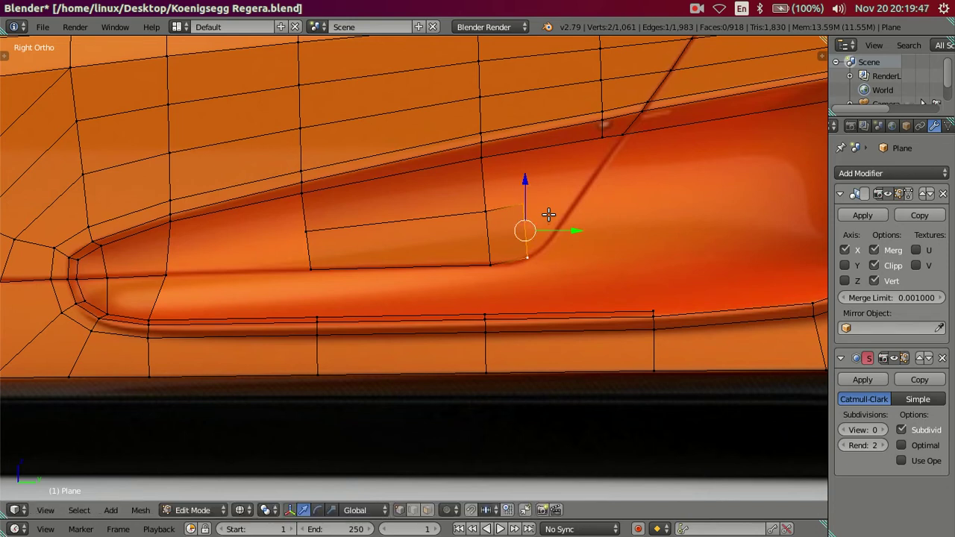
# Move the extruded edge's top vertex down and place it on the crease curve.
pyautogui.rightClick(544, 211)
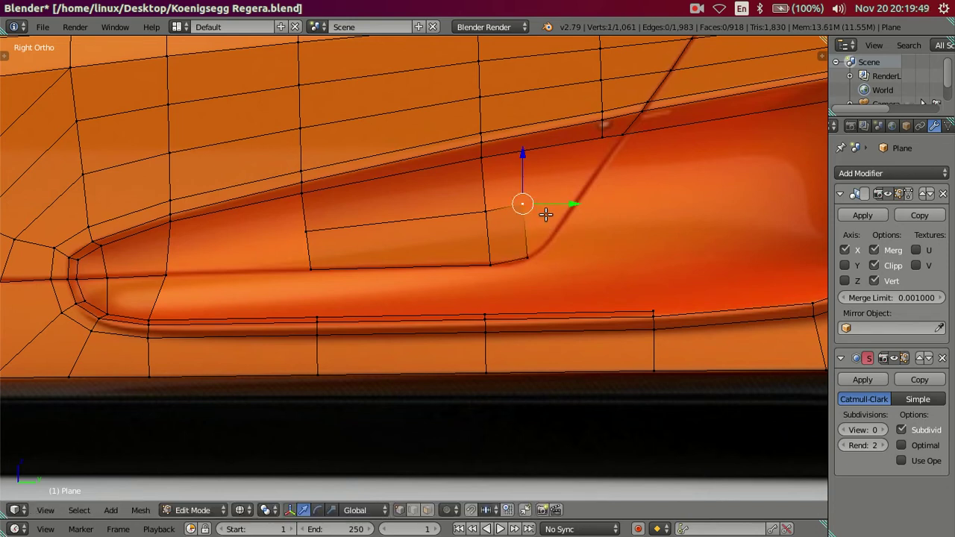
pyautogui.scroll(-1, 536, 191)
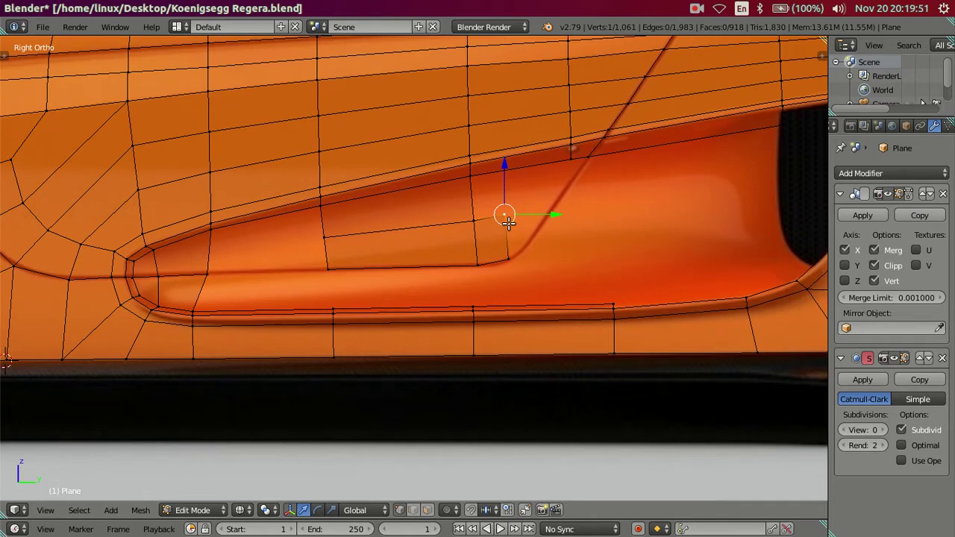
pyautogui.scroll(1, 508, 222)
pyautogui.press('g')
pyautogui.click(547, 256)
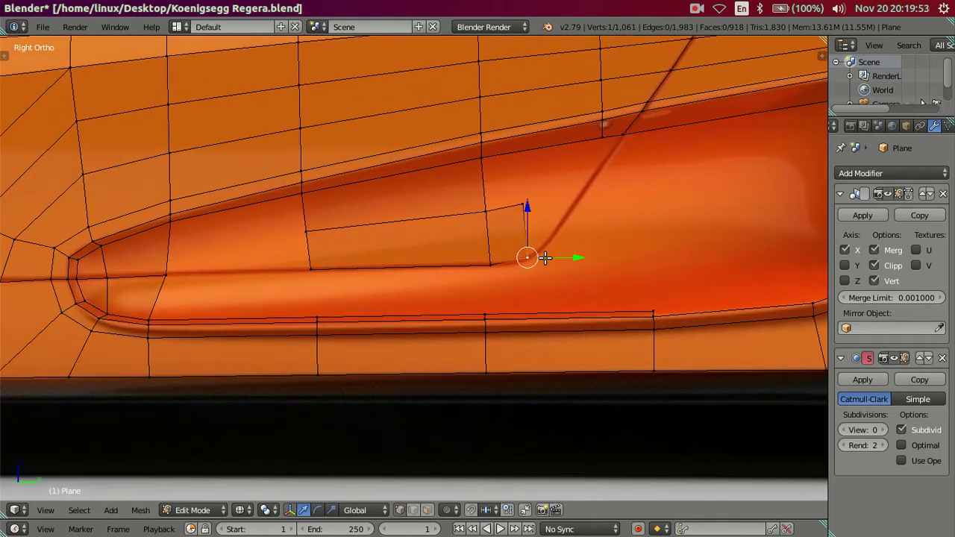
pyautogui.press('g')
pyautogui.click(542, 250)
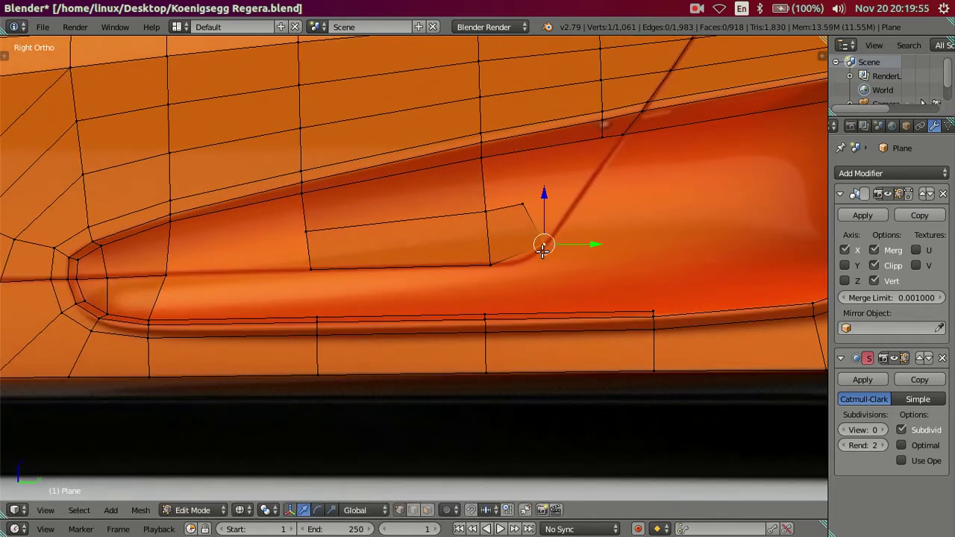
# Shift the lower left corner right and nudge the crease vertex to follow the curve.
pyautogui.rightClick(490, 265)
pyautogui.press('g')
pyautogui.click(536, 269)
pyautogui.press('g')
pyautogui.press('Escape')
pyautogui.rightClick(543, 243)
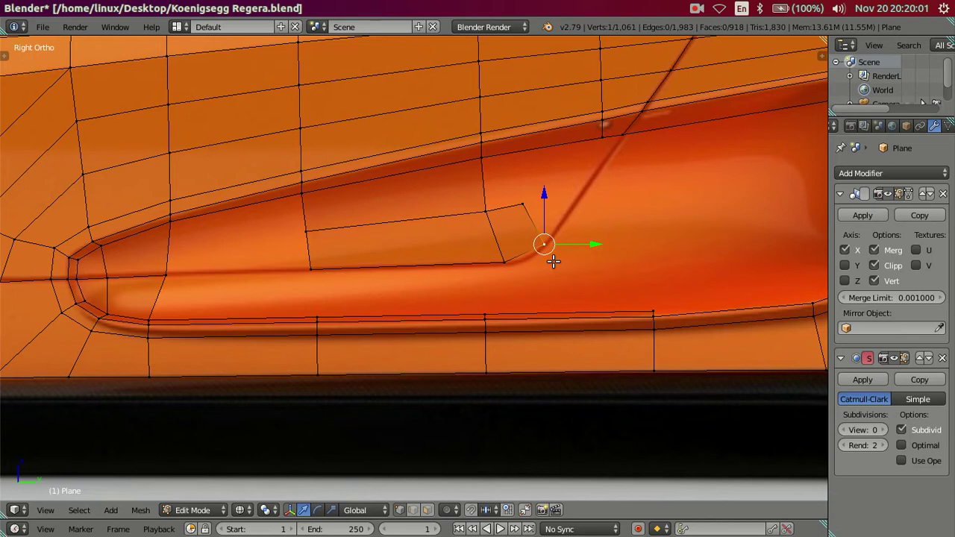
pyautogui.press('g')
pyautogui.click(550, 265)
# Move the extruded edge's upper vertex onto the diagonal crease, then select the vertex path up to the intake edge.
pyautogui.rightClick(521, 203)
pyautogui.press('g')
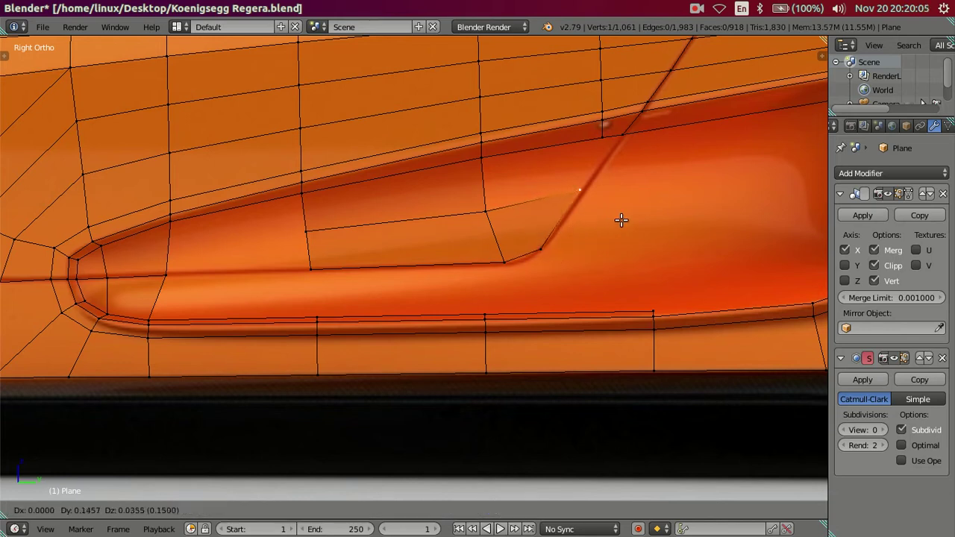
pyautogui.click(622, 219)
pyautogui.rightClick(602, 138)
pyautogui.keyDown('ctrl'); pyautogui.rightClick(579, 192); pyautogui.keyUp('ctrl')
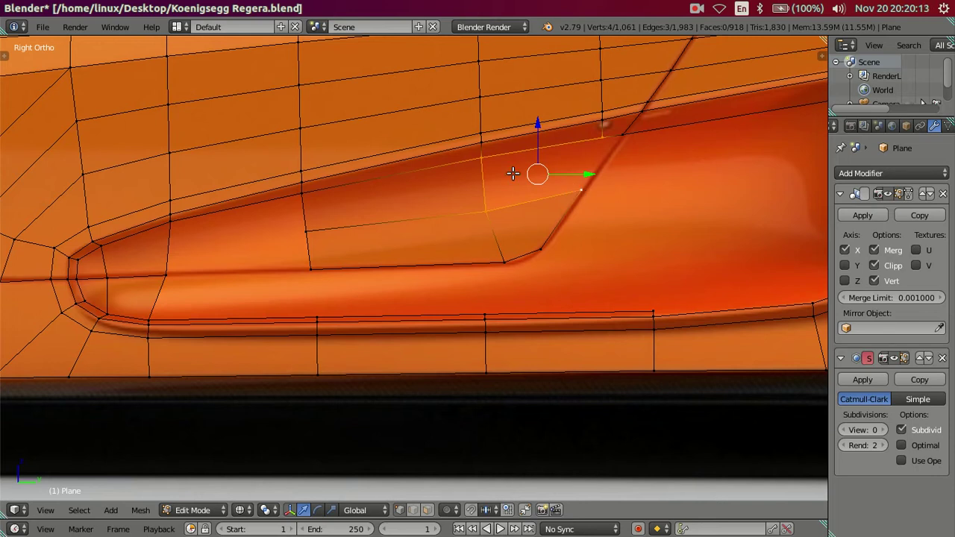
# Brush-select four vertices above the intake and move them left onto the diagonal crease.
pyautogui.scroll(-2, 512, 170)
pyautogui.scroll(-2, 506, 145)
pyautogui.scroll(5, 492, 224)
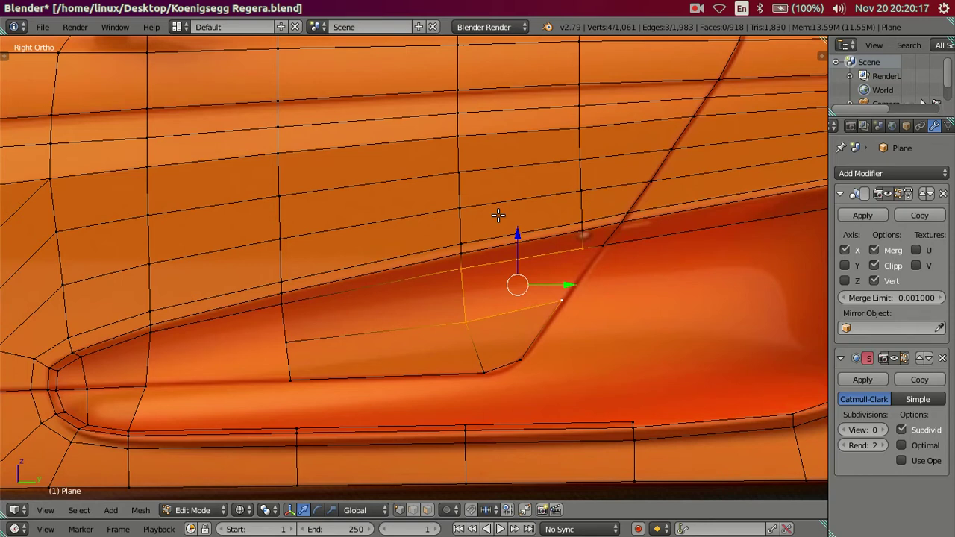
pyautogui.scroll(1, 537, 217)
pyautogui.press('a')
pyautogui.press('c')
pyautogui.click(605, 230)
pyautogui.rightClick(608, 287)
pyautogui.press('g')
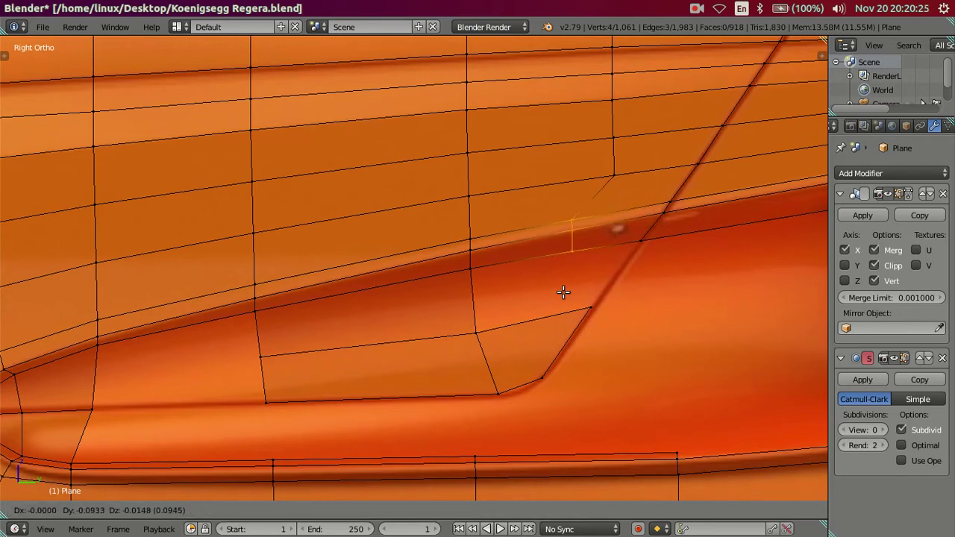
pyautogui.click(564, 292)
# Shift the three upper column vertices up and left so the edge follows the crease.
pyautogui.rightClick(614, 175)
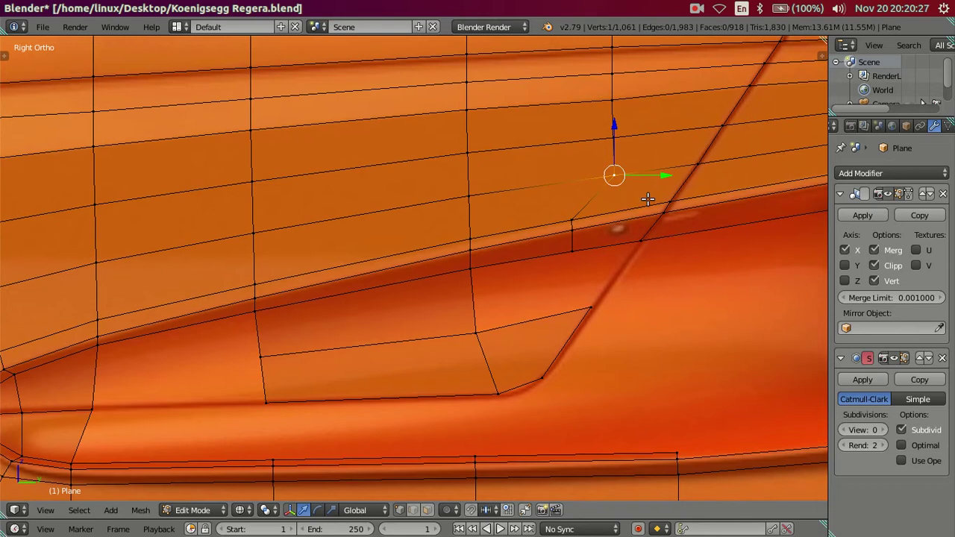
pyautogui.press('g')
pyautogui.click(619, 155)
pyautogui.press('g')
pyautogui.click(592, 139)
pyautogui.rightClick(612, 99)
pyautogui.press('g')
pyautogui.click(620, 114)
pyautogui.rightClick(612, 73)
pyautogui.press('g')
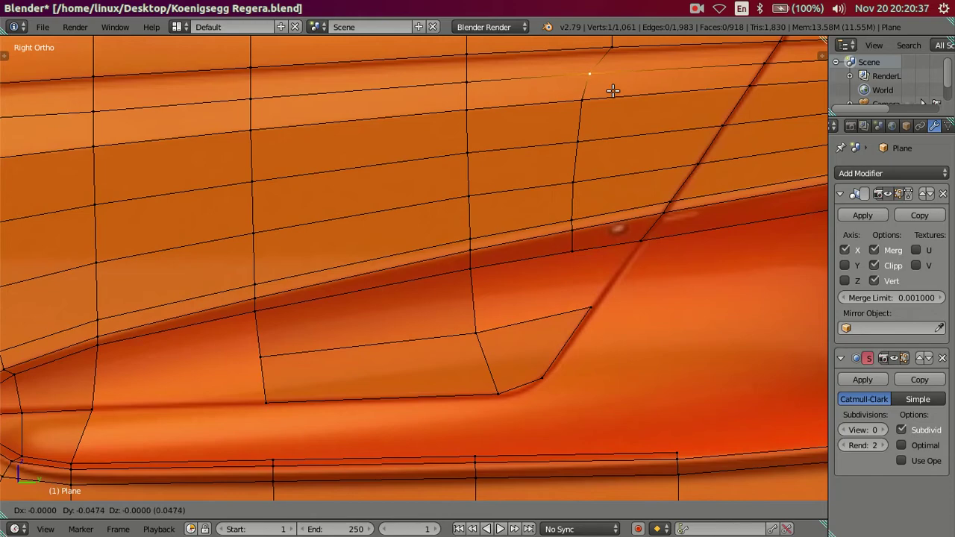
pyautogui.click(612, 90)
# Orbit to inspect the side panel, then return to the right side view in solid shading.
pyautogui.scroll(-3, 612, 90)
pyautogui.moveTo(597, 104); pyautogui.dragTo(586, 165, button='middle')
pyautogui.press('a')
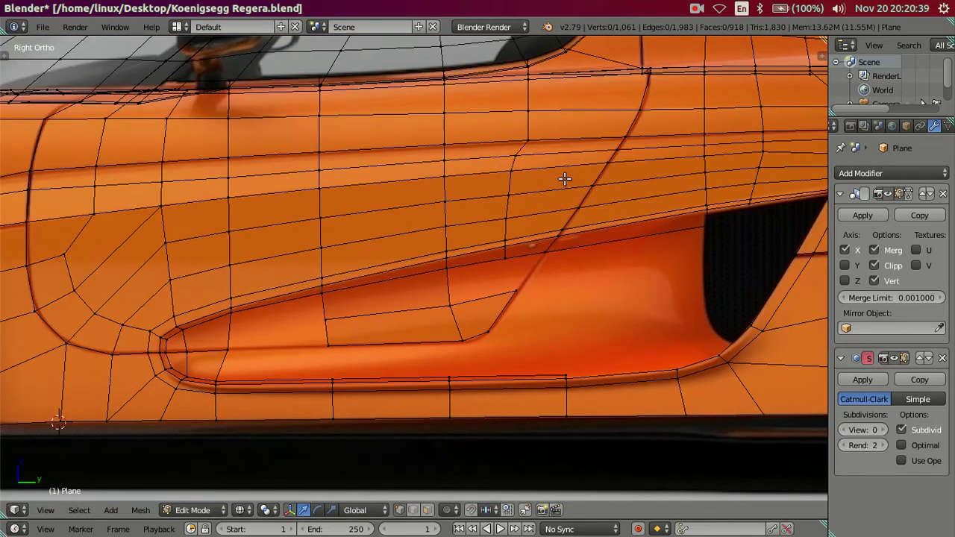
pyautogui.moveTo(537, 215)
pyautogui.mouseDown(button='middle')
pyautogui.moveTo(625, 159)
pyautogui.moveTo(629, 141)
pyautogui.moveTo(529, 138)
pyautogui.moveTo(505, 171)
pyautogui.moveTo(525, 222)
pyautogui.moveTo(531, 212)
pyautogui.moveTo(515, 178)
pyautogui.mouseUp(button='middle')
pyautogui.press('KP_3')
pyautogui.hotkey('alt', 'z')
pyautogui.scroll(3, 545, 217)
# Select the intake face's corner vertex, its edge path, and the vertex on the crease.
pyautogui.rightClick(571, 252)
pyautogui.keyDown('ctrl'); pyautogui.rightClick(582, 303); pyautogui.keyUp('ctrl')
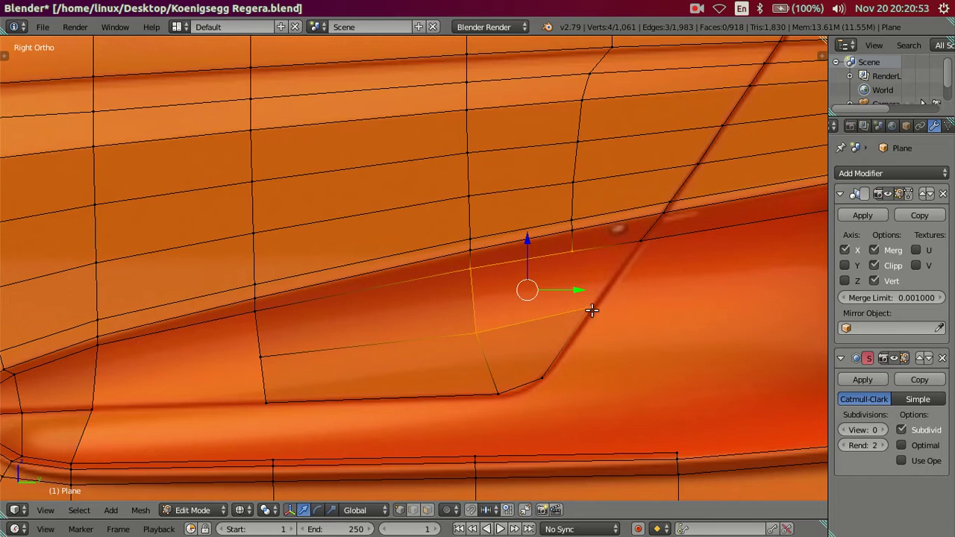
pyautogui.rightClick(592, 301)
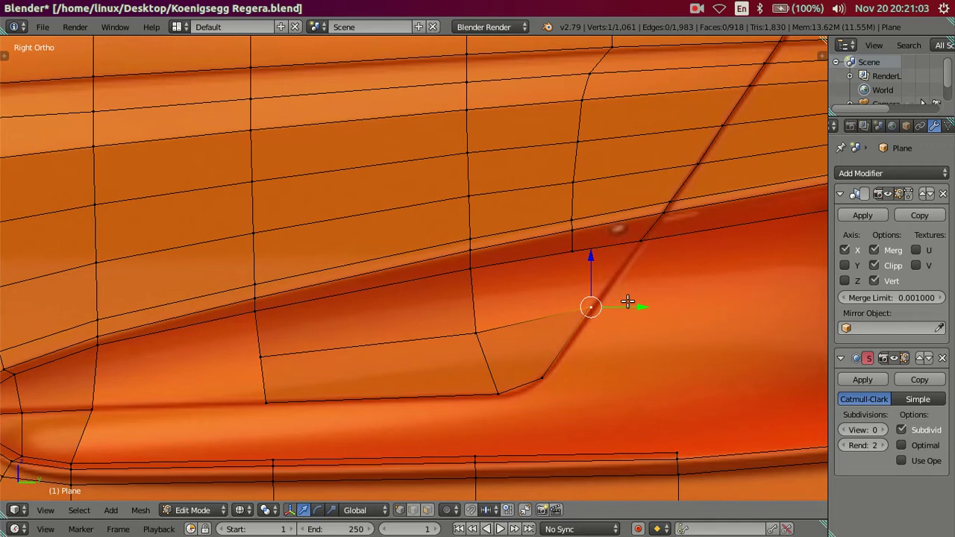
# Zoom around the intake to review it, then save the car body file with Ctrl+S.
pyautogui.scroll(-3, 594, 268)
pyautogui.scroll(-2, 587, 260)
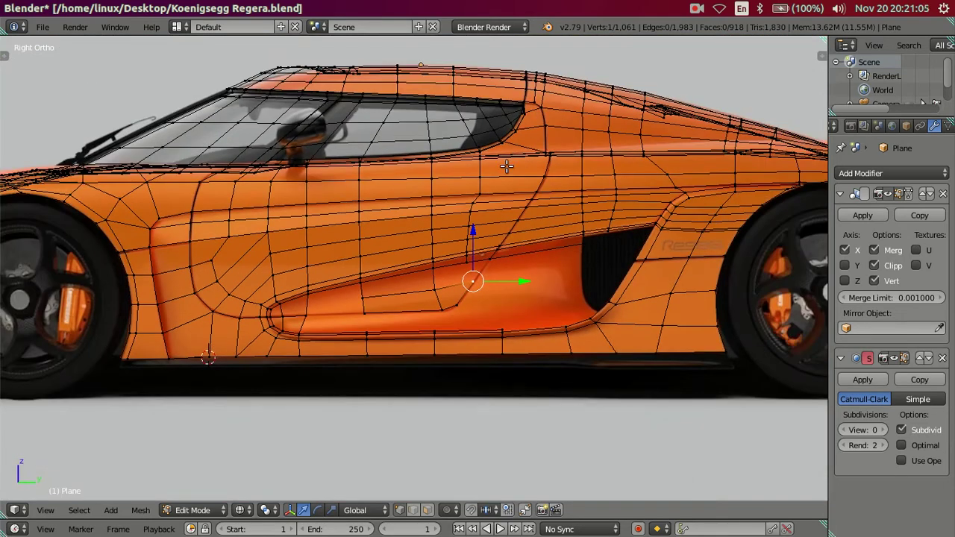
pyautogui.scroll(1, 498, 169)
pyautogui.scroll(1, 493, 173)
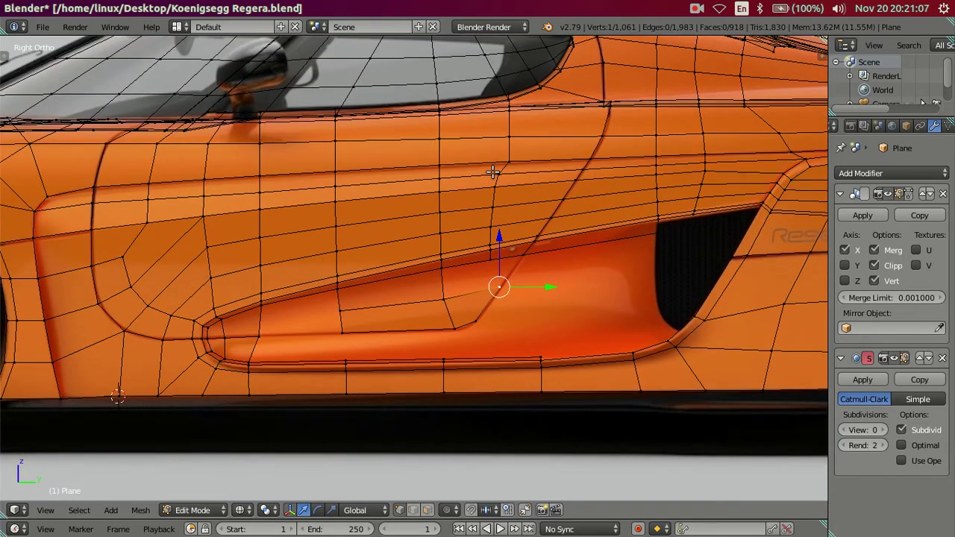
pyautogui.scroll(-2, 493, 172)
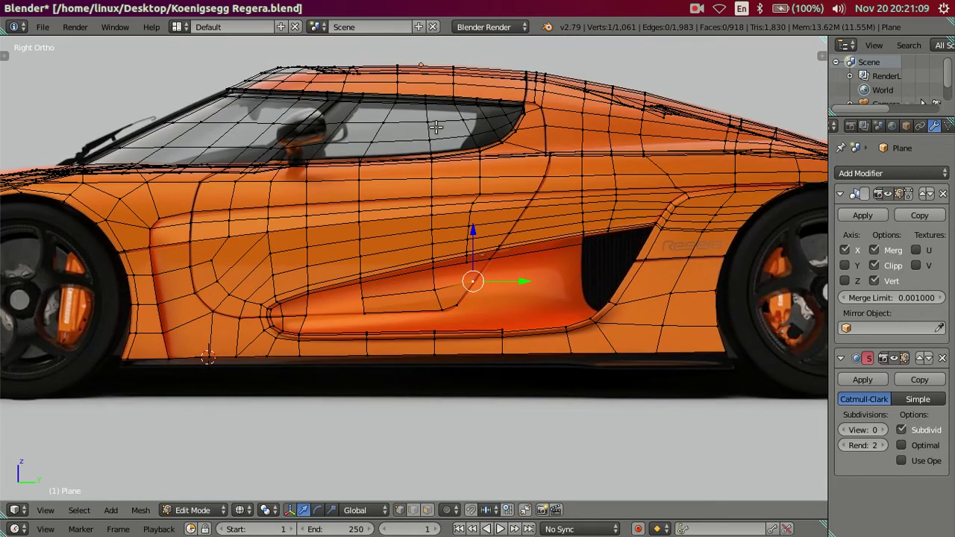
pyautogui.scroll(1, 436, 173)
pyautogui.scroll(1, 436, 224)
pyautogui.scroll(1, 433, 260)
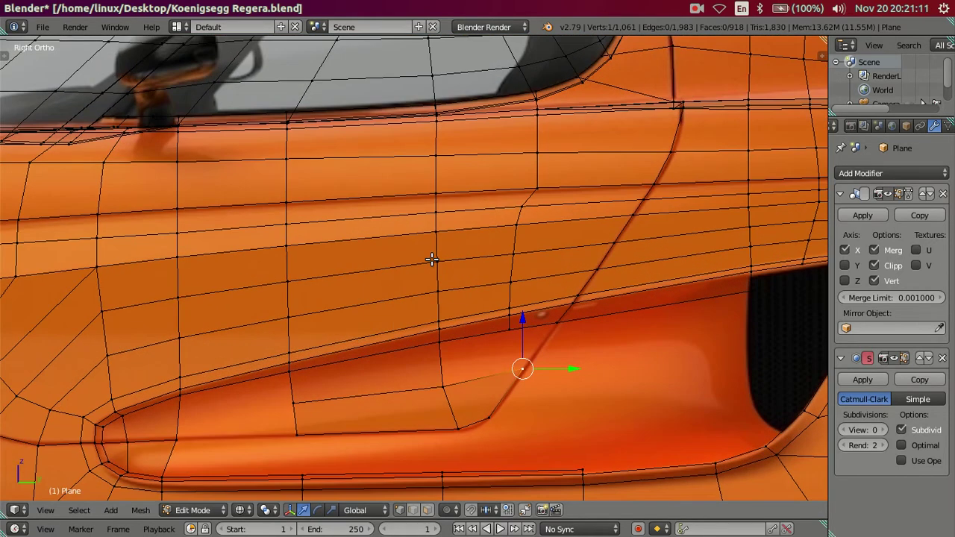
pyautogui.scroll(-2, 432, 259)
pyautogui.scroll(1, 422, 267)
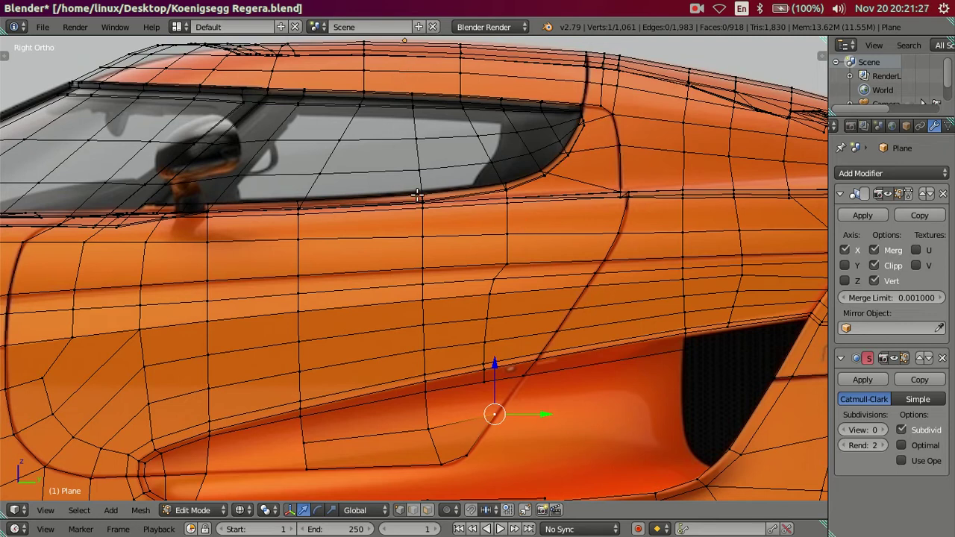
pyautogui.scroll(-3, 448, 279)
pyautogui.scroll(2, 464, 363)
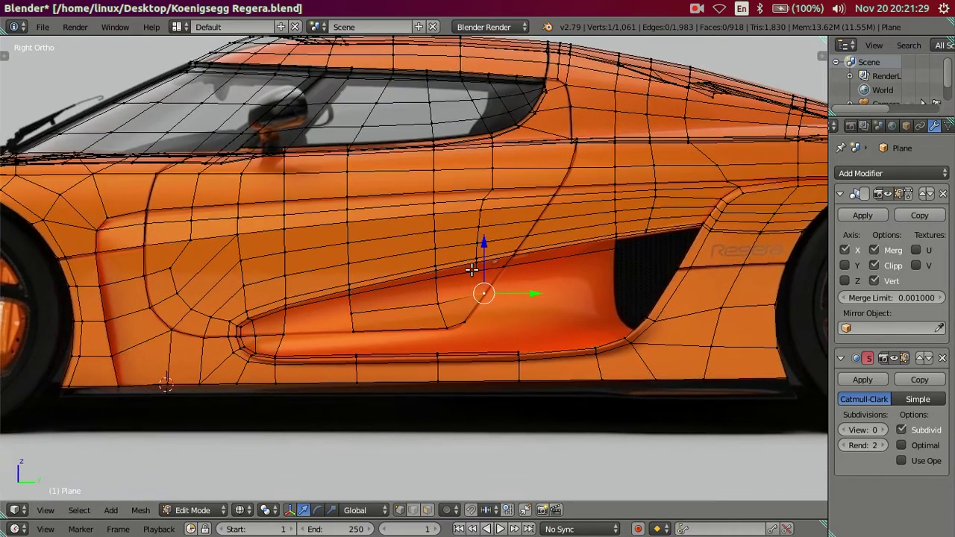
pyautogui.hotkey('ctrl', 's')
# Toggle the Blender window to fullscreen and pan the view onto the side intake.
pyautogui.scroll(2, 253, 170)
pyautogui.click(116, 27)
pyautogui.click(127, 59)
pyautogui.scroll(-1, 554, 277)
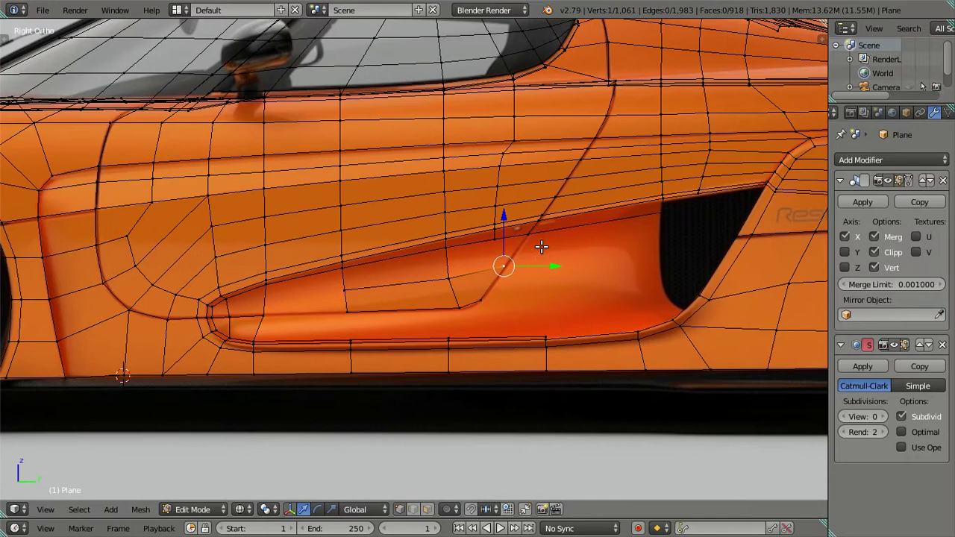
pyautogui.scroll(2, 475, 305)
pyautogui.scroll(2, 390, 304)
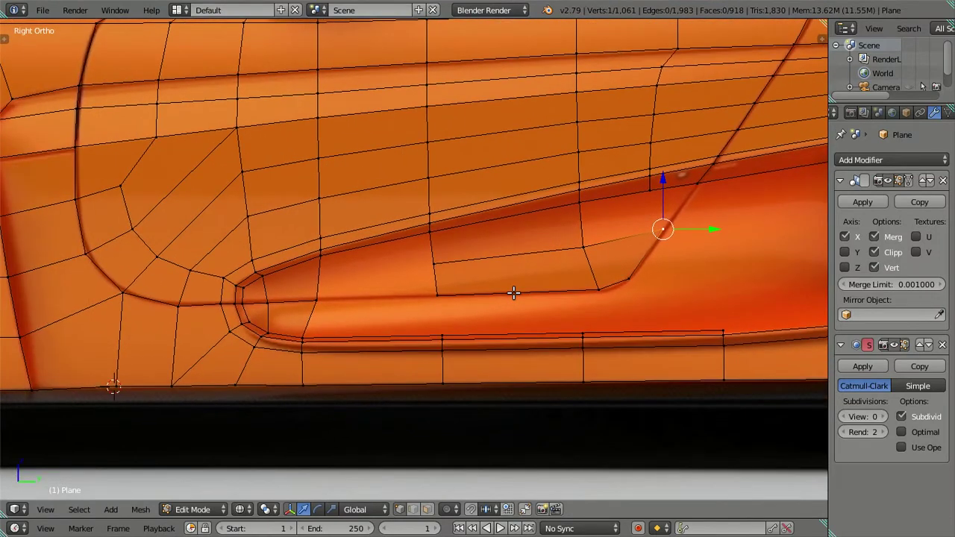
pyautogui.moveTo(513, 293)
pyautogui.keyDown('shift'); pyautogui.mouseDown(button='middle')
pyautogui.moveTo(382, 335)
pyautogui.moveTo(282, 347)
pyautogui.mouseUp(button='middle'); pyautogui.keyUp('shift')
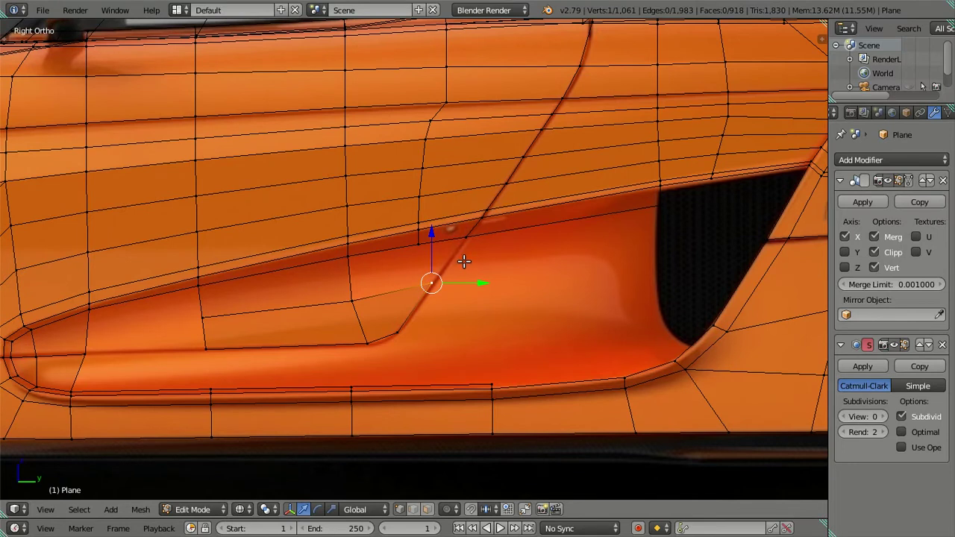
pyautogui.keyDown('shift'); pyautogui.moveTo(524, 246); pyautogui.dragTo(489, 252, button='middle'); pyautogui.keyUp('shift')
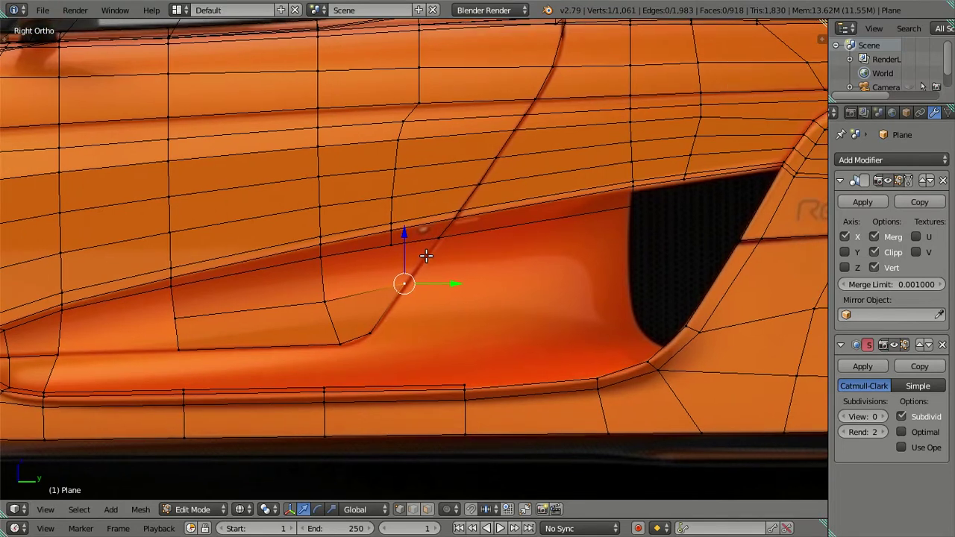
# Select the intake's rear upper corner vertex and nudge it slightly horizontally.
pyautogui.rightClick(446, 234)
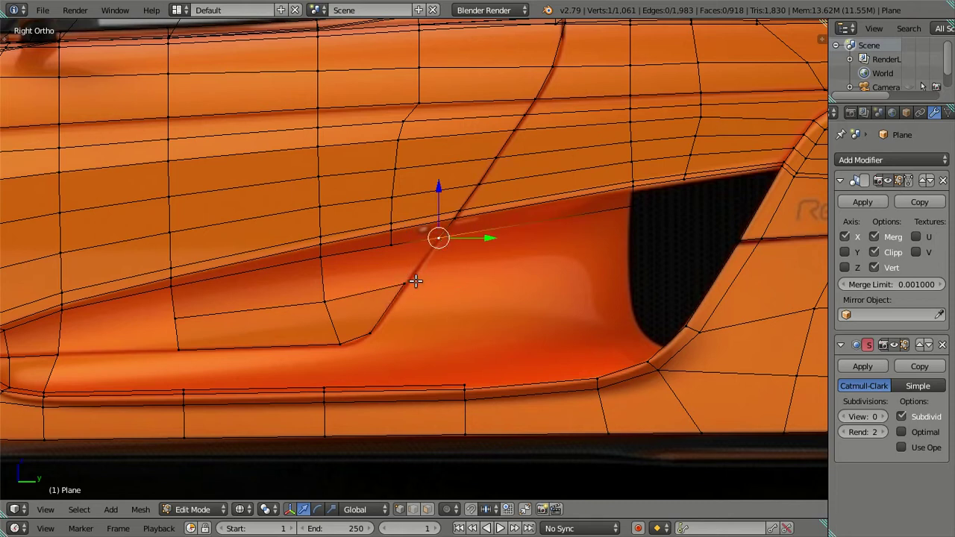
pyautogui.rightClick(634, 216)
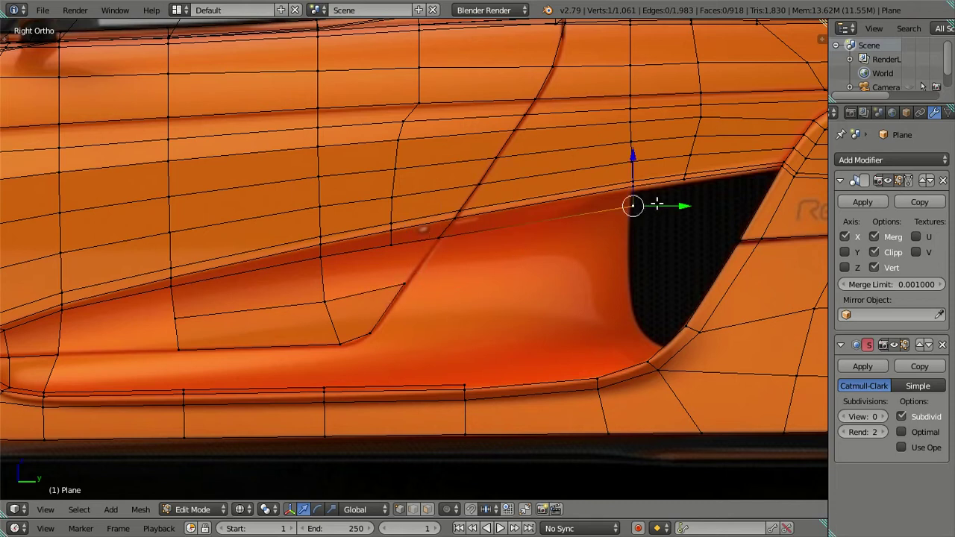
pyautogui.moveTo(674, 206); pyautogui.dragTo(670, 206)
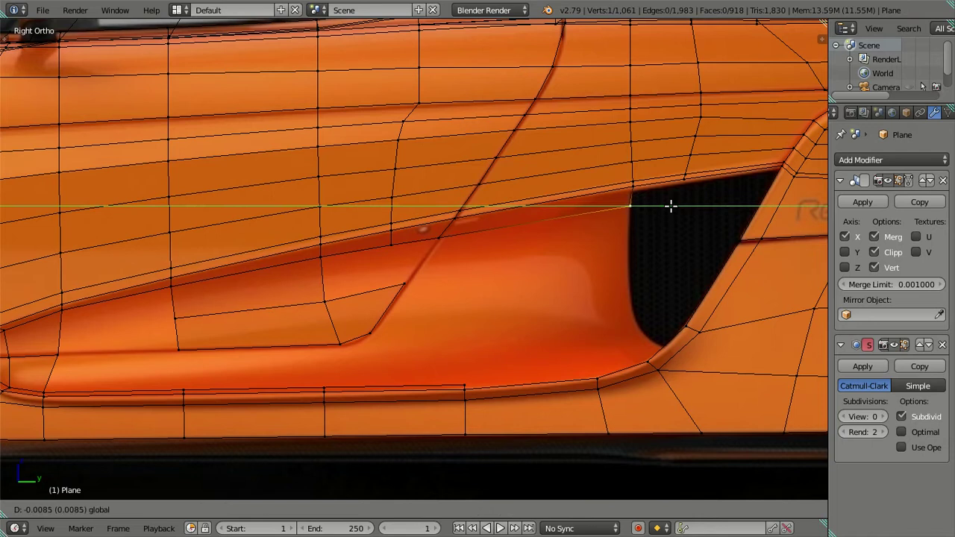
pyautogui.click(670, 206)
pyautogui.keyDown('shift'); pyautogui.rightClick(439, 239); pyautogui.keyUp('shift')
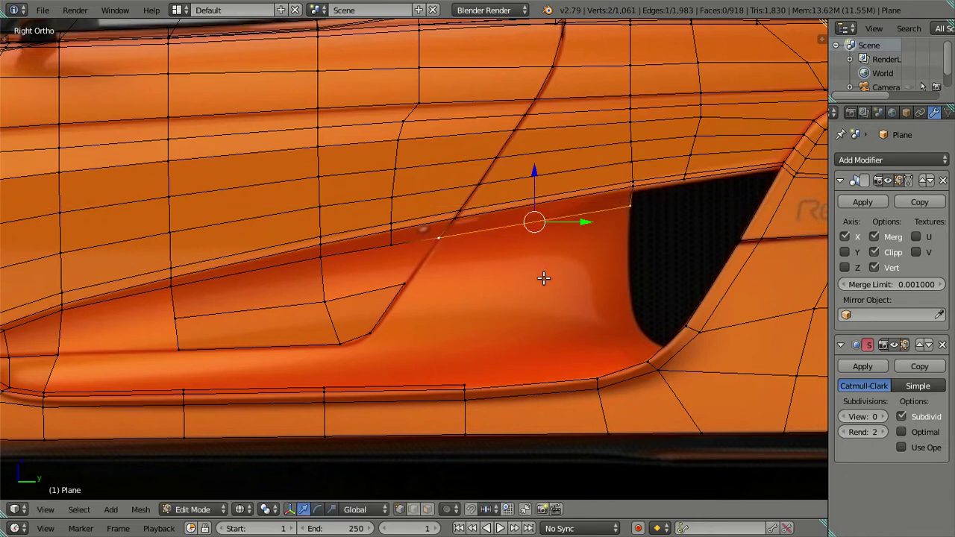
pyautogui.rightClick(604, 242)
# Extrude two new vertices downward from the rear corner along the intake's rear edge.
pyautogui.press('e')
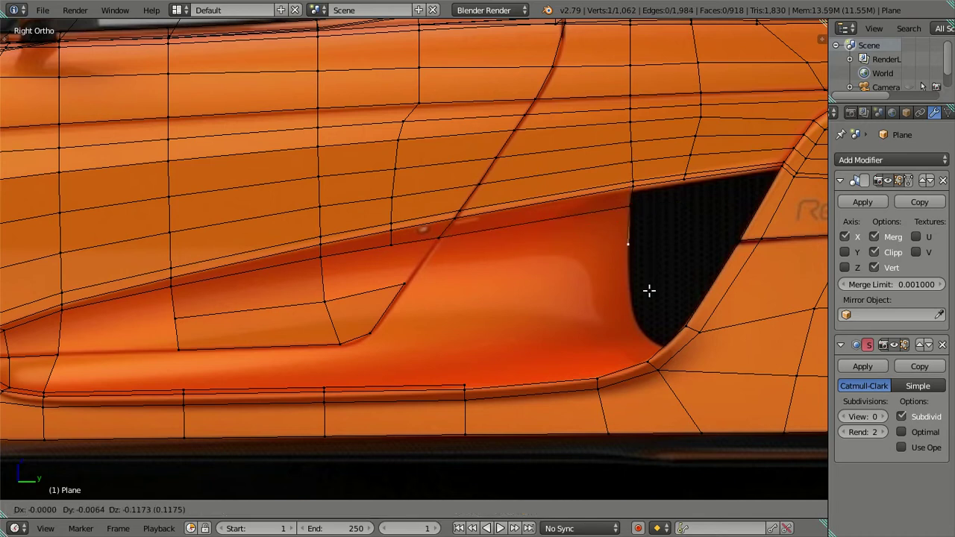
pyautogui.click(649, 307)
pyautogui.press('e')
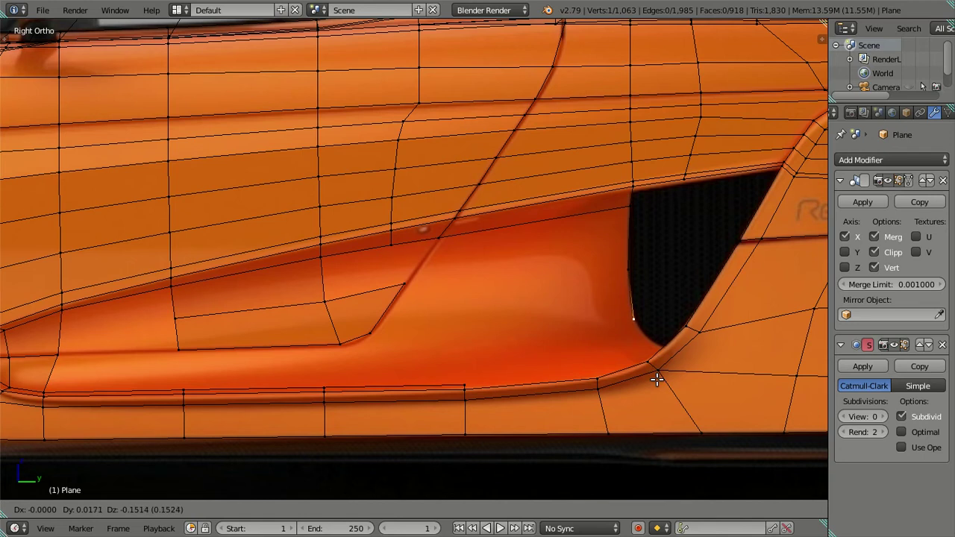
pyautogui.click(656, 379)
# In wireframe, fine-tune the positions of the new vertices along the intake's rear edge.
pyautogui.press('z')
pyautogui.moveTo(620, 314)
pyautogui.mouseDown(button='middle')
pyautogui.moveTo(540, 326)
pyautogui.moveTo(522, 318)
pyautogui.mouseUp(button='middle')
pyautogui.press('g')
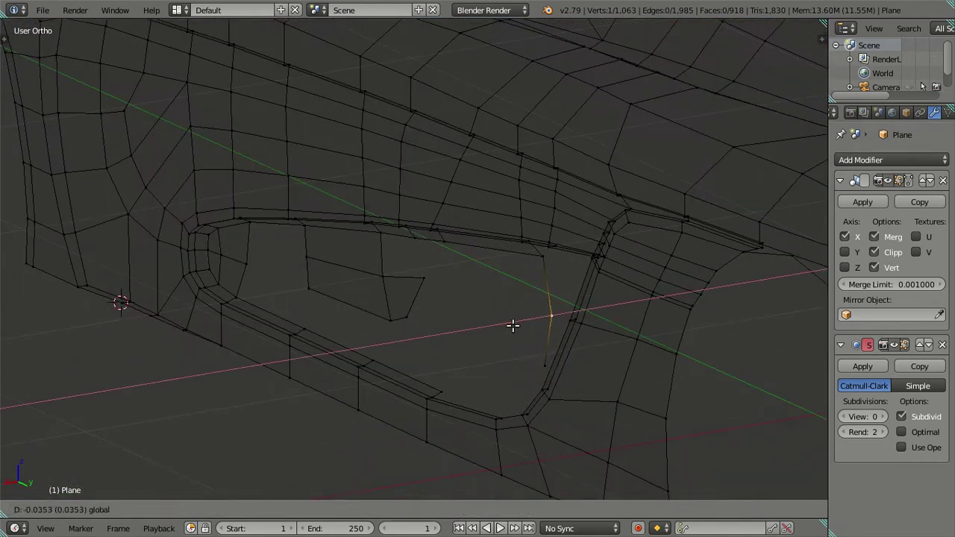
pyautogui.click(514, 334)
pyautogui.rightClick(539, 365)
pyautogui.press('g')
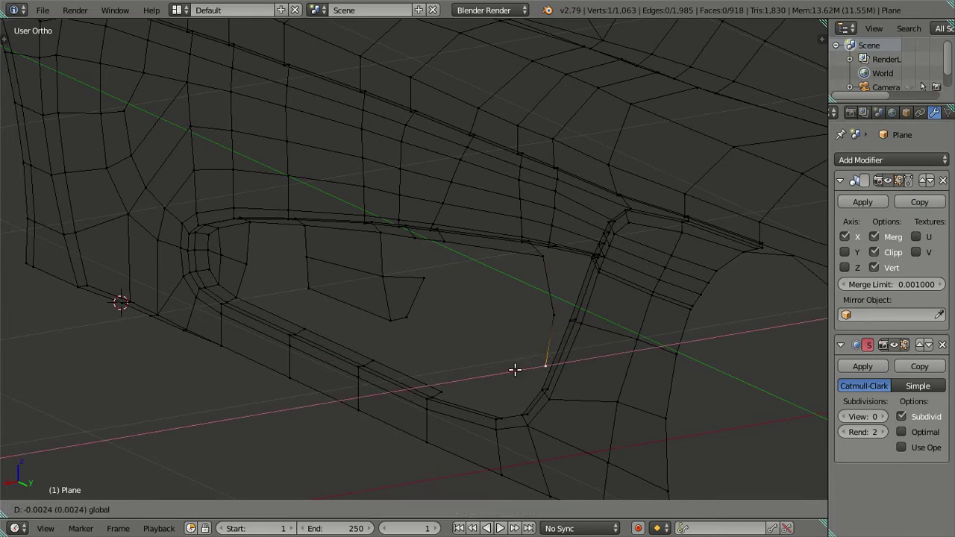
pyautogui.click(520, 369)
pyautogui.rightClick(543, 321)
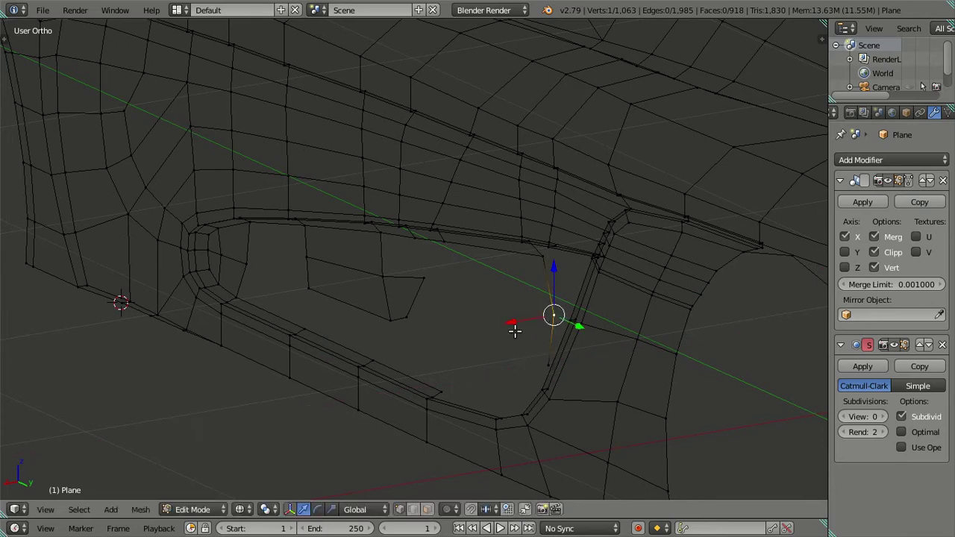
pyautogui.press('g')
pyautogui.click(516, 329)
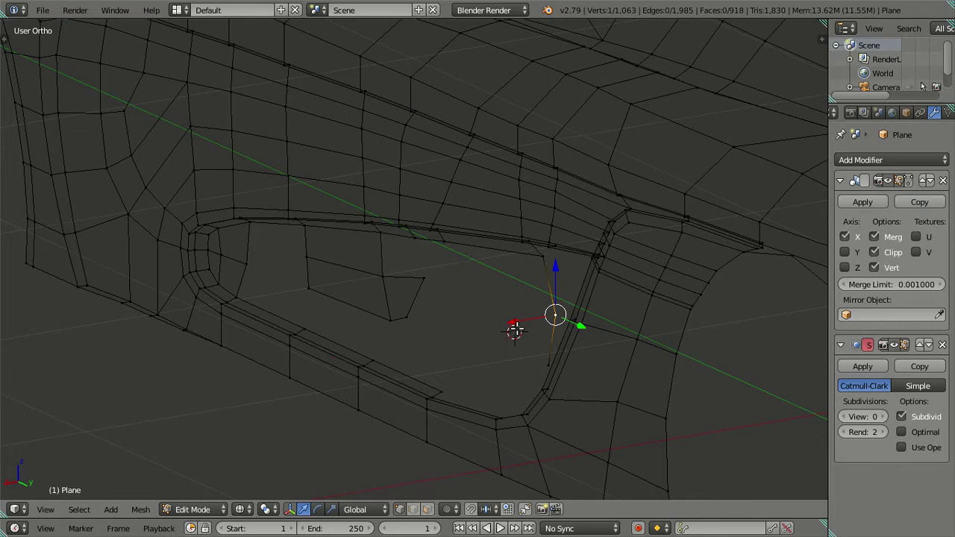
pyautogui.rightClick(531, 359)
# From the right side view, extrude a vertex toward the intake's lower rim and slide it along X.
pyautogui.press('KP_3')
pyautogui.press('z')
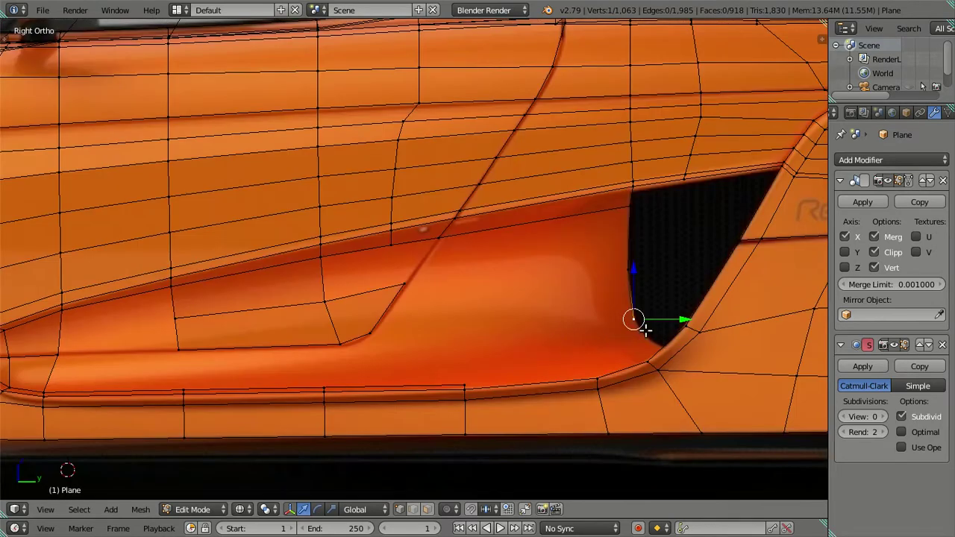
pyautogui.press('e')
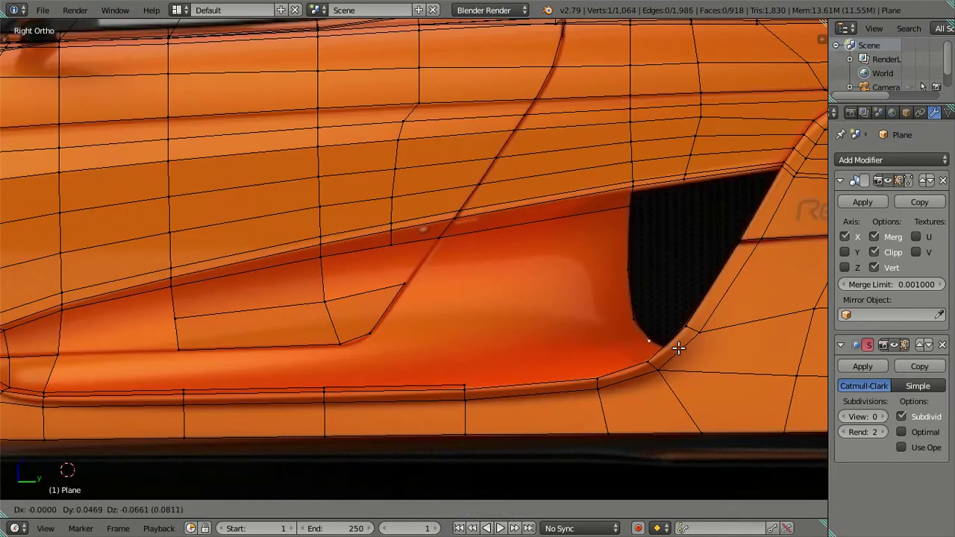
pyautogui.click(682, 350)
pyautogui.press('z')
pyautogui.moveTo(681, 350); pyautogui.dragTo(548, 406, button='middle')
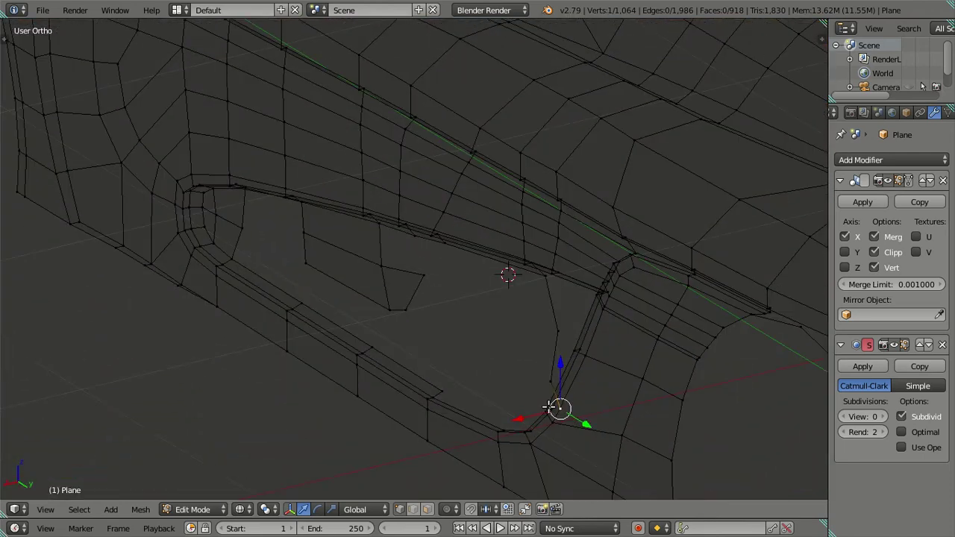
pyautogui.press('g')
pyautogui.press('x')
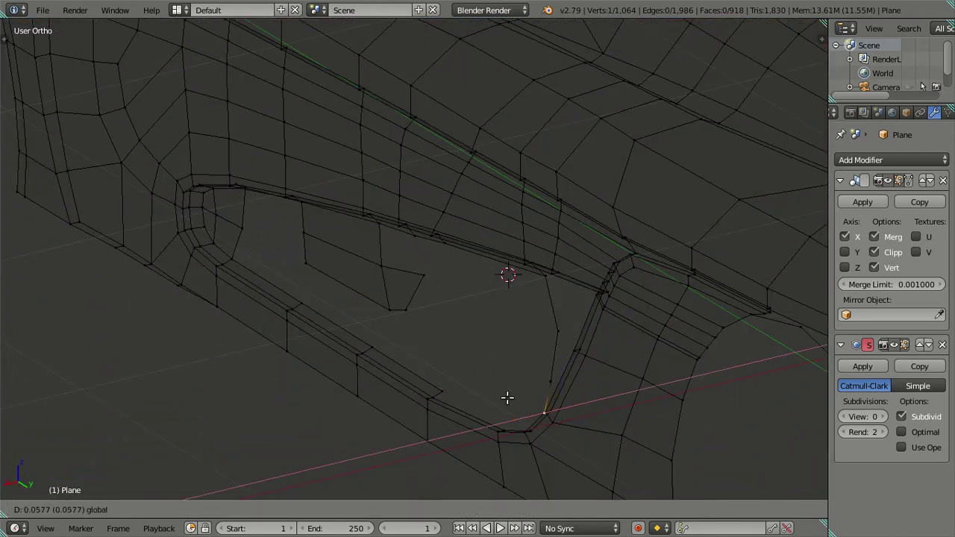
pyautogui.click(497, 385)
# Orbit around the intake in solid shading and add two more intake edge vertices to the selection.
pyautogui.moveTo(497, 385); pyautogui.dragTo(672, 358, button='middle')
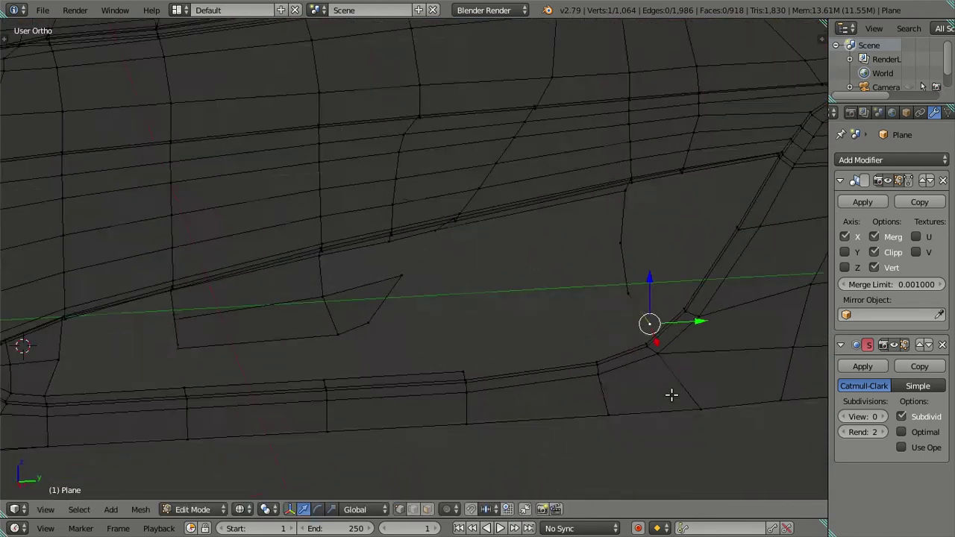
pyautogui.press('z')
pyautogui.moveTo(593, 349); pyautogui.dragTo(607, 335, button='middle')
pyautogui.keyDown('shift'); pyautogui.click(447, 272); pyautogui.keyUp('shift')
pyautogui.keyDown('shift'); pyautogui.click(489, 345); pyautogui.keyUp('shift')
# Slide the selected intake edge vertices along the X axis.
pyautogui.press('g')
pyautogui.press('x')
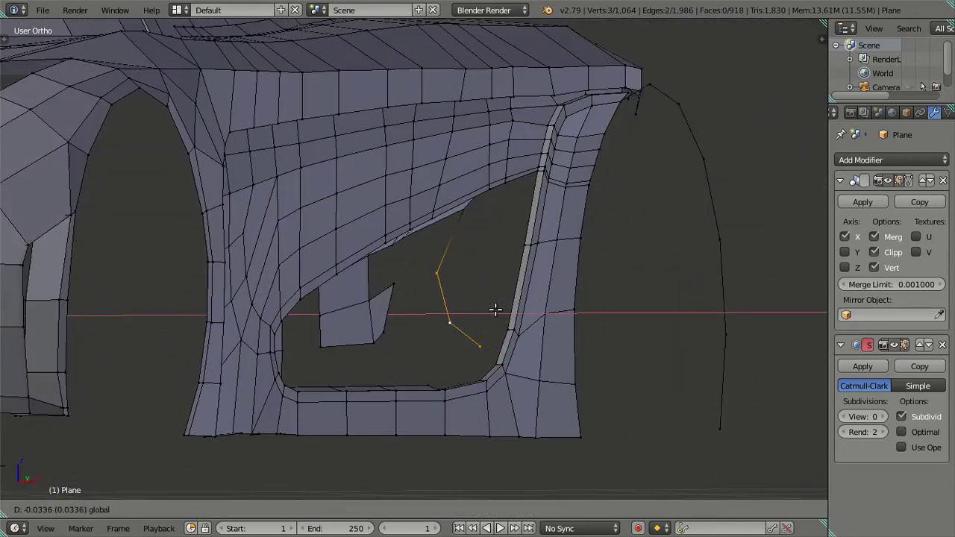
pyautogui.click(492, 309)
pyautogui.scroll(3, 485, 336)
pyautogui.moveTo(520, 383)
pyautogui.mouseDown(button='middle')
pyautogui.moveTo(456, 380)
pyautogui.moveTo(451, 365)
pyautogui.mouseUp(button='middle')
pyautogui.scroll(2, 444, 370)
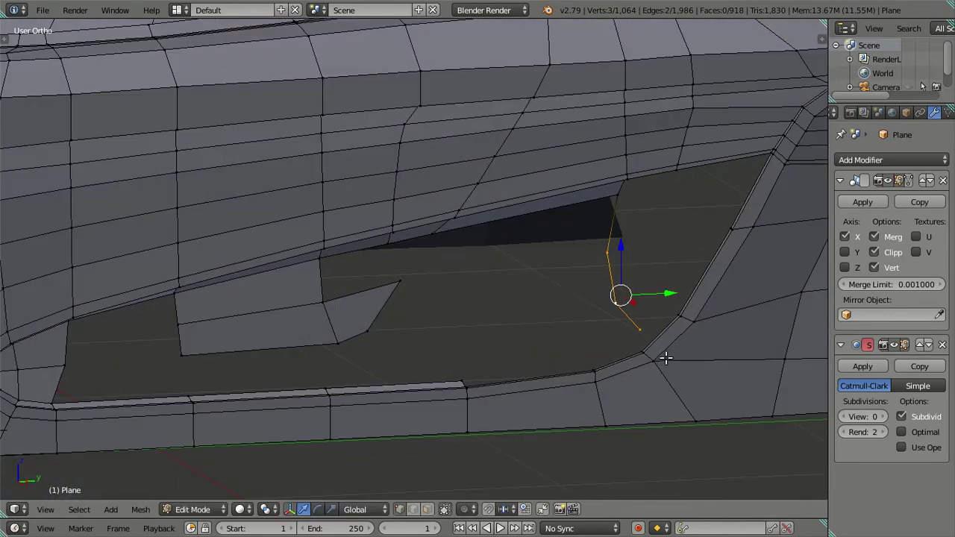
# Extrude a new vertex from the intake's lower rear corner and push it inward along X.
pyautogui.rightClick(642, 326)
pyautogui.press('KP_3')
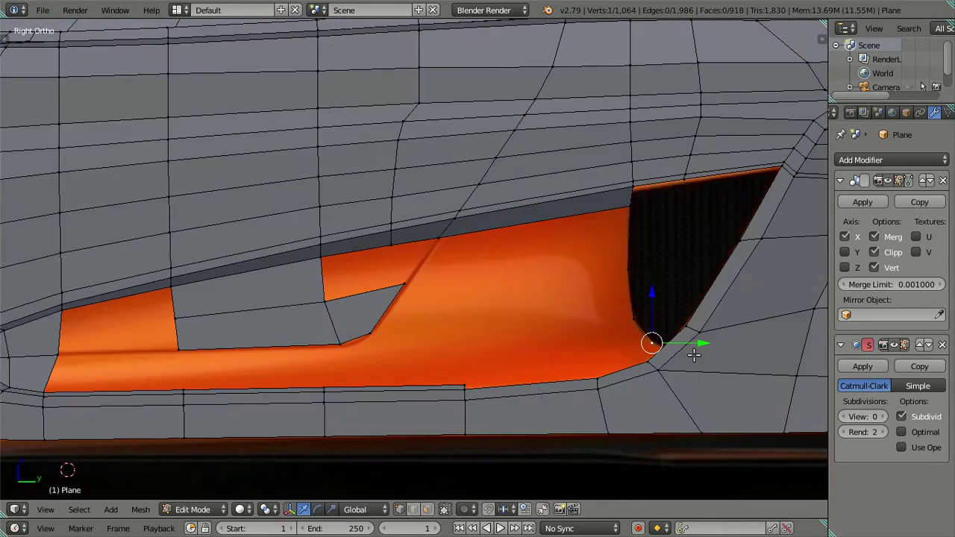
pyautogui.press('e')
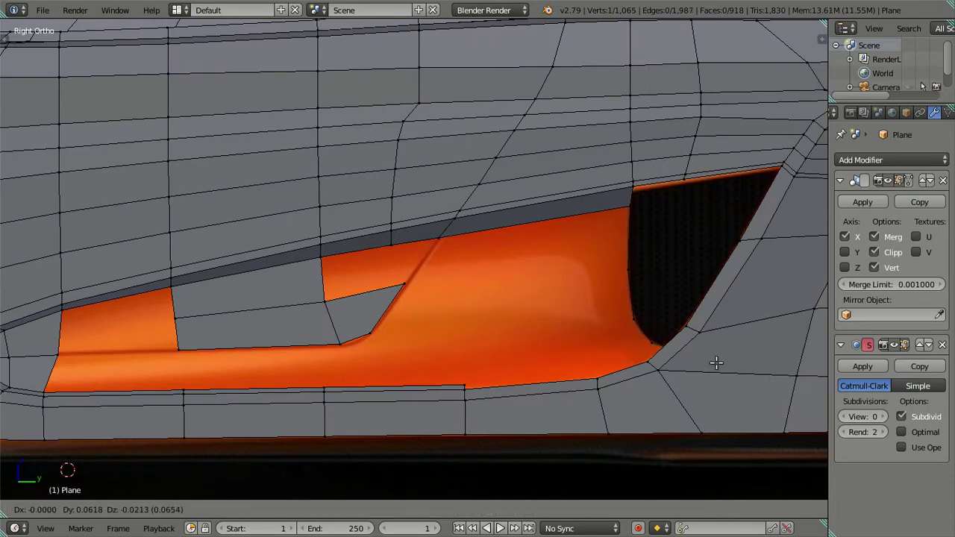
pyautogui.click(717, 363)
pyautogui.press('z')
pyautogui.moveTo(717, 363); pyautogui.dragTo(612, 431, button='middle')
pyautogui.press('g')
pyautogui.press('x')
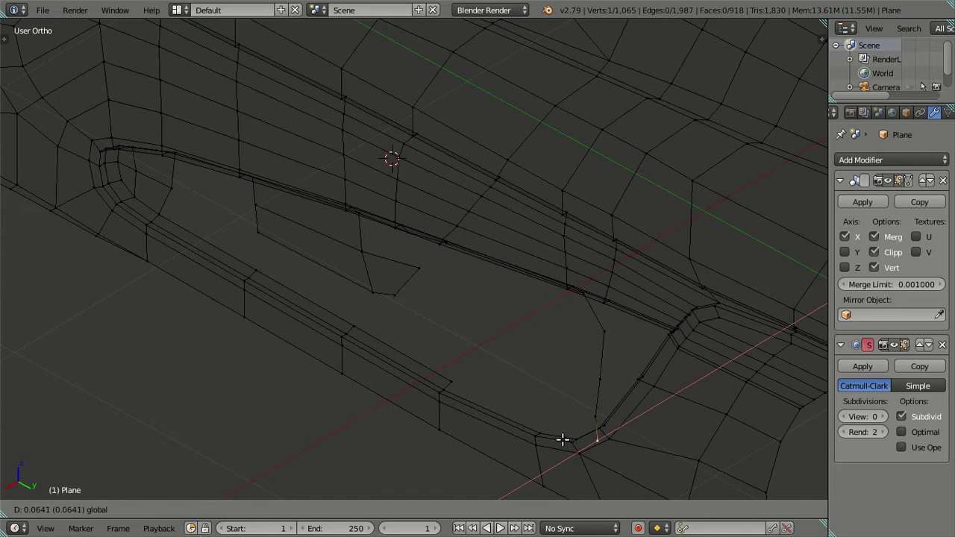
pyautogui.click(545, 431)
# Refine the new corner vertex's X position while orbiting around the intake.
pyautogui.press('z')
pyautogui.moveTo(545, 431)
pyautogui.mouseDown(button='middle')
pyautogui.moveTo(366, 100)
pyautogui.moveTo(64, 139)
pyautogui.moveTo(725, 399)
pyautogui.moveTo(639, 324)
pyautogui.moveTo(632, 242)
pyautogui.mouseUp(button='middle')
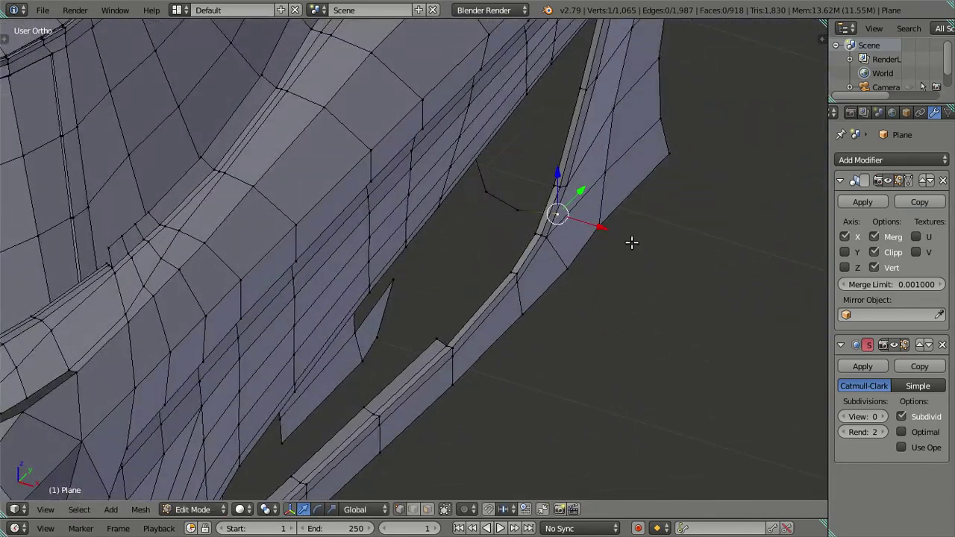
pyautogui.press('g')
pyautogui.press('x')
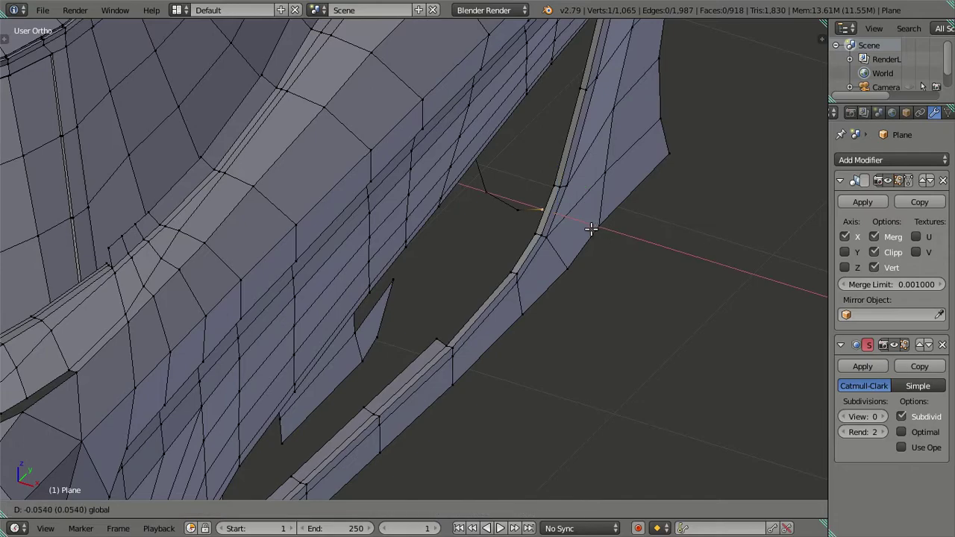
pyautogui.click(590, 229)
pyautogui.moveTo(592, 239)
pyautogui.mouseDown(button='middle')
pyautogui.moveTo(550, 207)
pyautogui.moveTo(515, 256)
pyautogui.moveTo(544, 277)
pyautogui.moveTo(575, 264)
pyautogui.moveTo(537, 198)
pyautogui.mouseUp(button='middle')
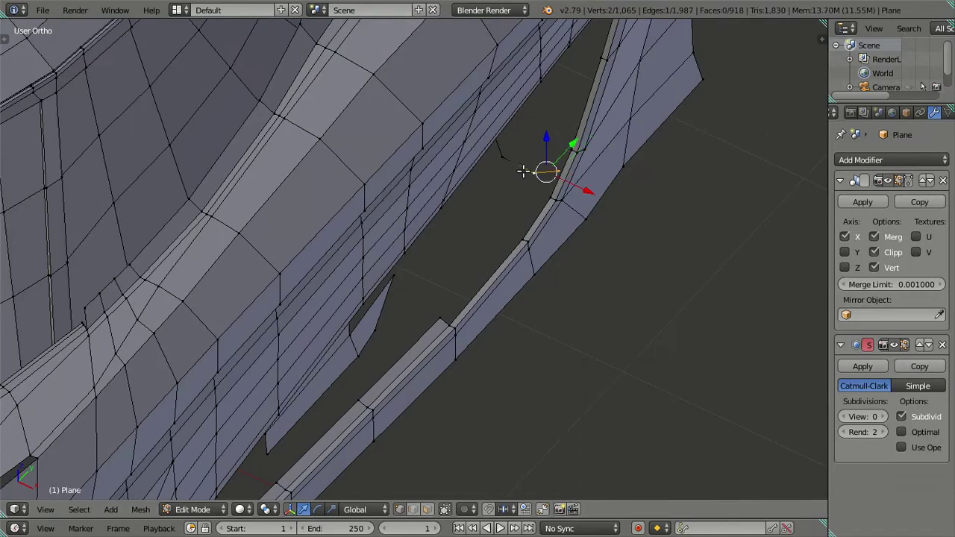
pyautogui.press('g')
pyautogui.click(566, 173)
pyautogui.moveTo(566, 173)
pyautogui.mouseDown(button='middle')
pyautogui.moveTo(583, 250)
pyautogui.moveTo(556, 206)
pyautogui.moveTo(587, 231)
pyautogui.moveTo(410, 264)
pyautogui.moveTo(486, 284)
pyautogui.moveTo(463, 249)
pyautogui.moveTo(518, 262)
pyautogui.moveTo(540, 292)
pyautogui.moveTo(644, 306)
pyautogui.moveTo(598, 304)
pyautogui.moveTo(641, 296)
pyautogui.moveTo(603, 286)
pyautogui.moveTo(603, 311)
pyautogui.mouseUp(button='middle')
# Clear the selection and pick a second vertex on the intake edge.
pyautogui.press('a')
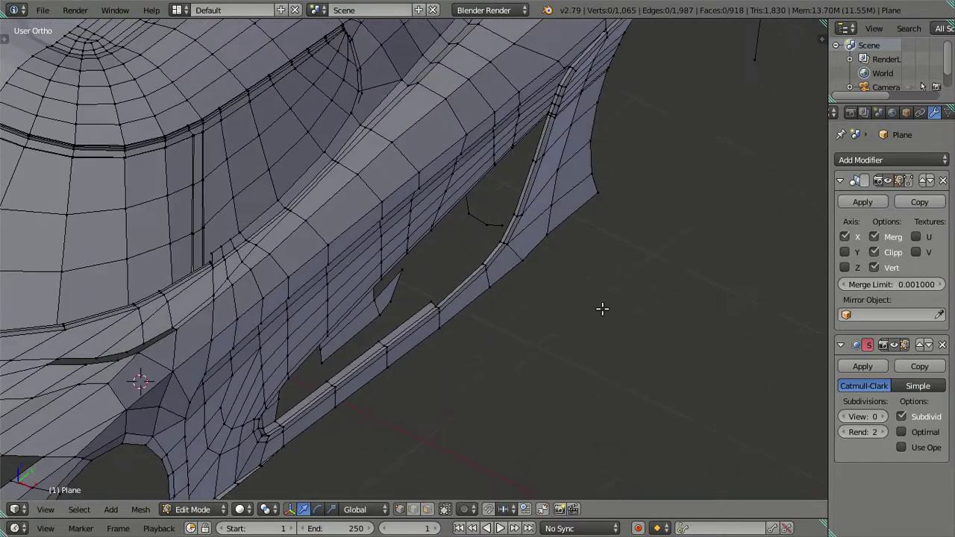
pyautogui.scroll(3, 502, 241)
pyautogui.keyDown('shift'); pyautogui.rightClick(565, 220); pyautogui.keyUp('shift')
pyautogui.moveTo(565, 220)
pyautogui.mouseDown(button='middle')
pyautogui.moveTo(552, 324)
pyautogui.moveTo(503, 341)
pyautogui.moveTo(497, 277)
pyautogui.moveTo(572, 348)
pyautogui.moveTo(509, 262)
pyautogui.moveTo(538, 314)
pyautogui.mouseUp(button='middle')
# Extrude the intake's lower edge path and push the new faces inward along Y.
pyautogui.keyDown('ctrl'); pyautogui.rightClick(535, 308); pyautogui.keyUp('ctrl')
pyautogui.press('KP_3')
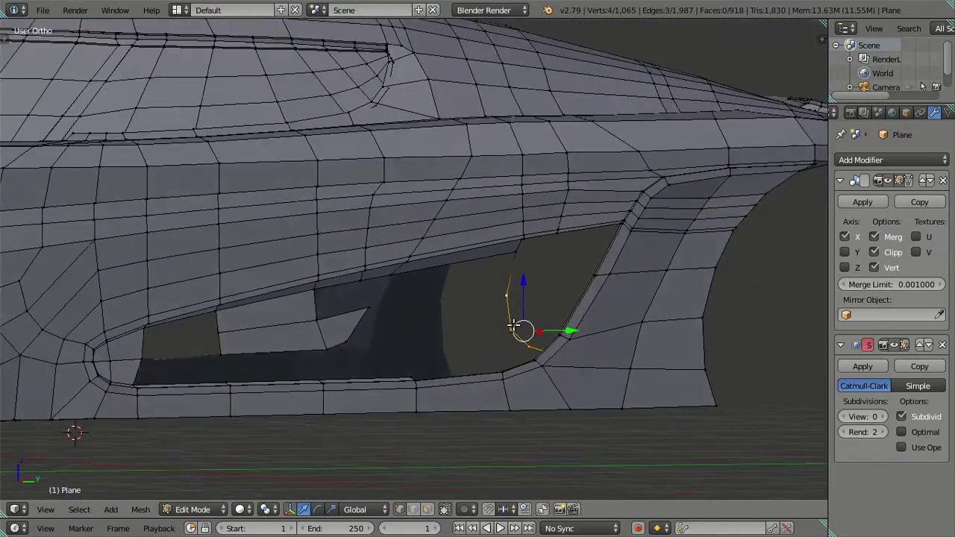
pyautogui.hotkey('shift', 'z')
pyautogui.press('e')
pyautogui.rightClick(531, 329)
pyautogui.press('g')
pyautogui.press('y')
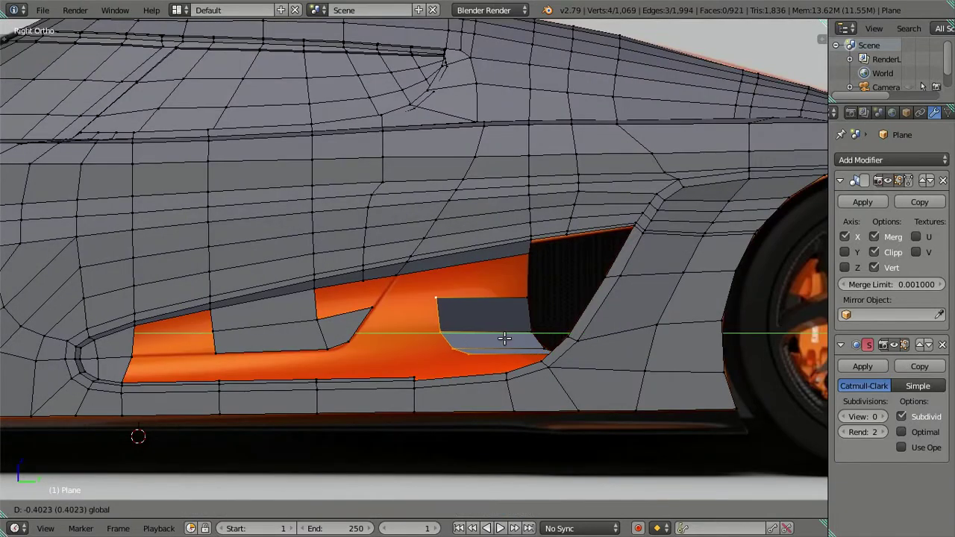
pyautogui.click(541, 345)
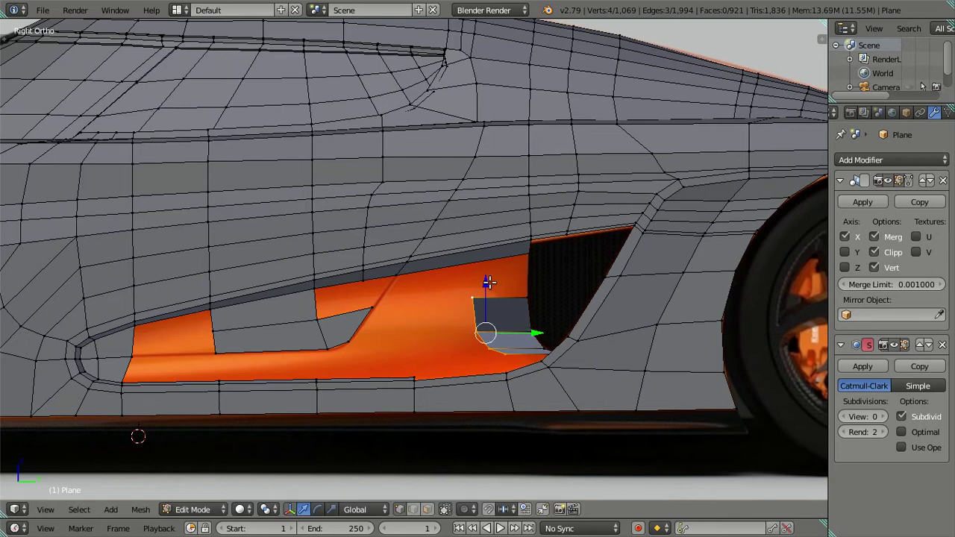
# Lower the new faces along Z, then extrude them again deeper along Y to form the floor.
pyautogui.press('g')
pyautogui.press('z')
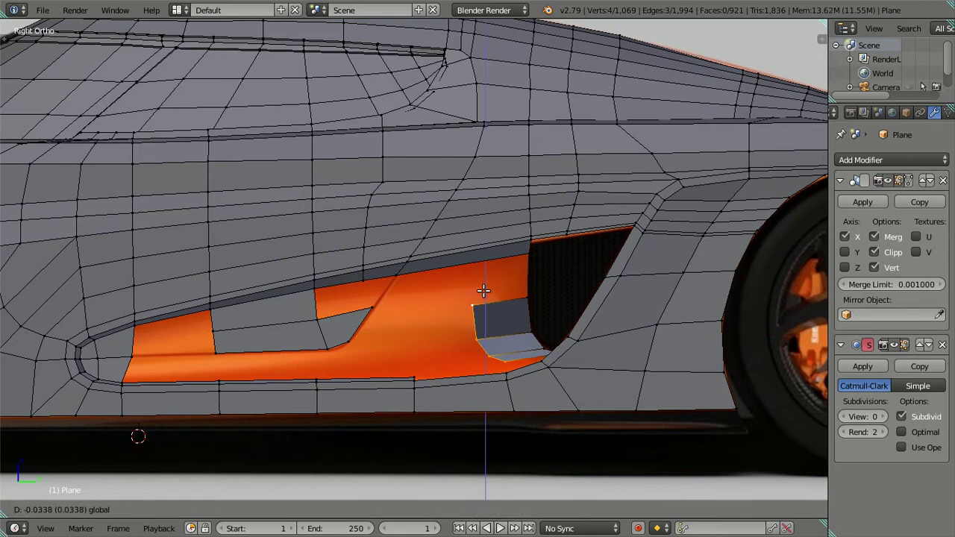
pyautogui.click(484, 290)
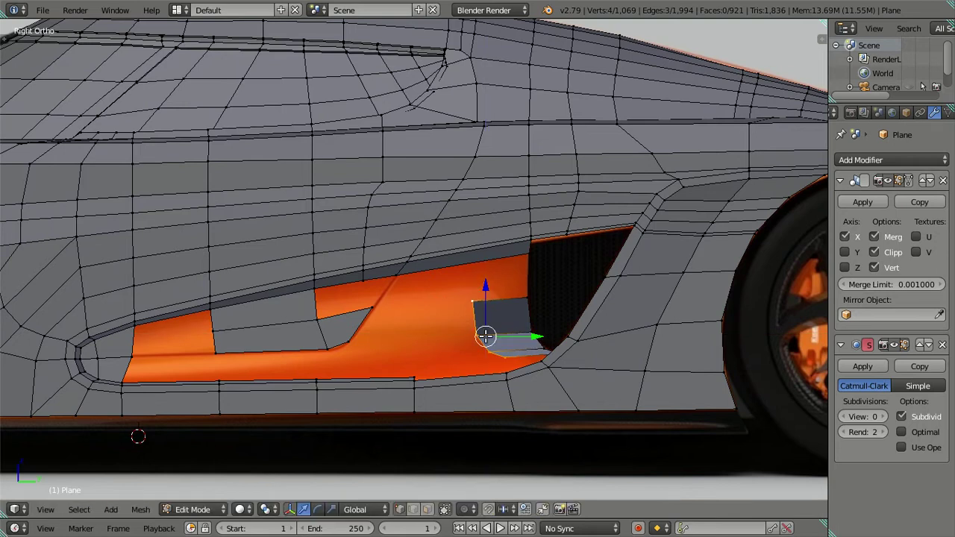
pyautogui.scroll(2, 489, 336)
pyautogui.keyDown('shift'); pyautogui.moveTo(500, 347); pyautogui.dragTo(510, 312, button='middle'); pyautogui.keyUp('shift')
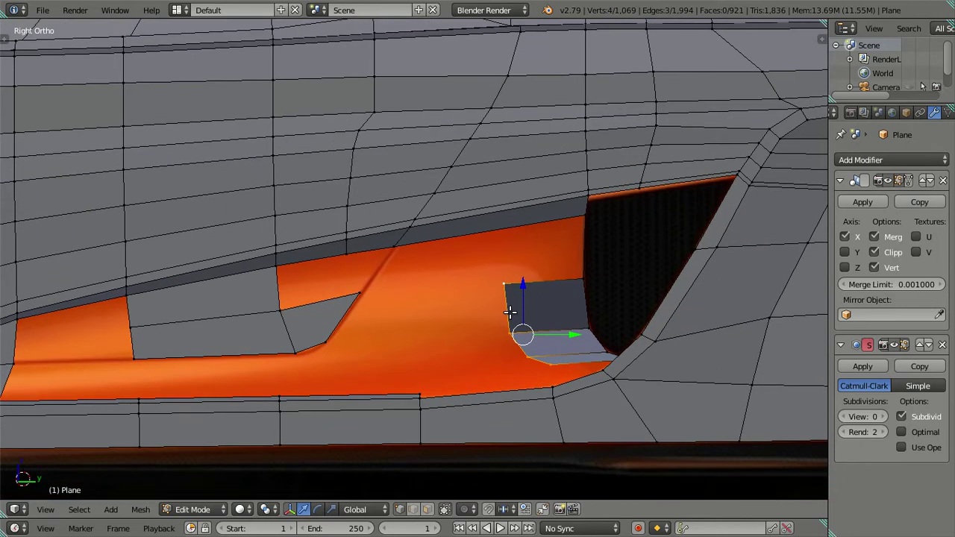
pyautogui.press('g')
pyautogui.press('y')
pyautogui.press('Escape')
pyautogui.press('e')
pyautogui.press('y')
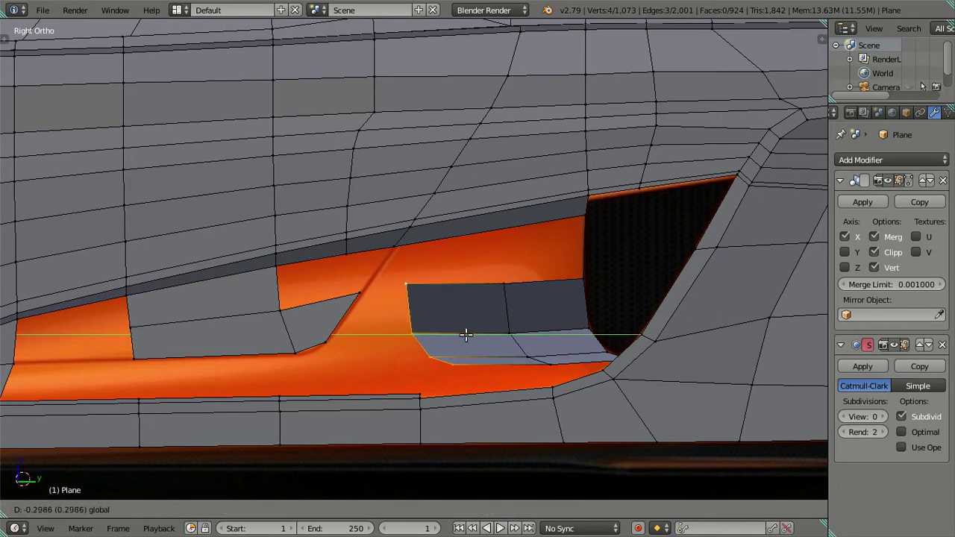
pyautogui.click(446, 336)
# Nudge the chosen edges slightly along Z and dissolve the surplus edges.
pyautogui.keyDown('shift'); pyautogui.moveTo(412, 315); pyautogui.dragTo(426, 330, button='middle'); pyautogui.keyUp('shift')
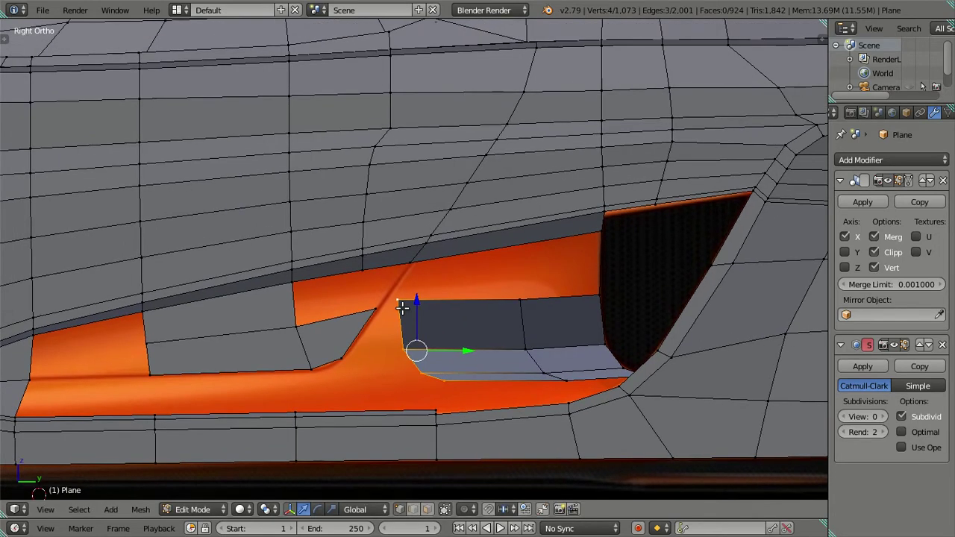
pyautogui.keyDown('shift'); pyautogui.moveTo(391, 300); pyautogui.dragTo(418, 305, button='middle'); pyautogui.keyUp('shift')
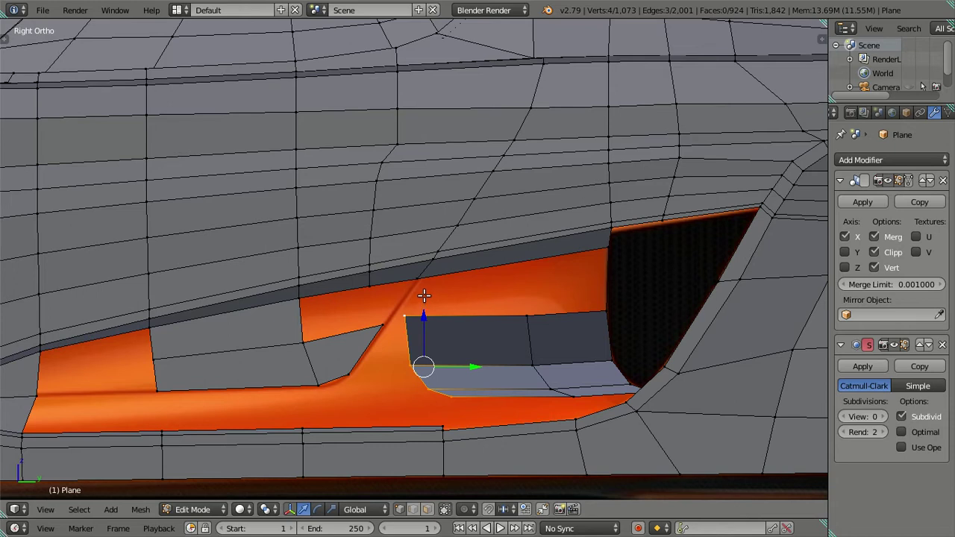
pyautogui.keyDown('shift'); pyautogui.moveTo(456, 372); pyautogui.dragTo(444, 313, button='middle'); pyautogui.keyUp('shift')
pyautogui.press('g')
pyautogui.press('z')
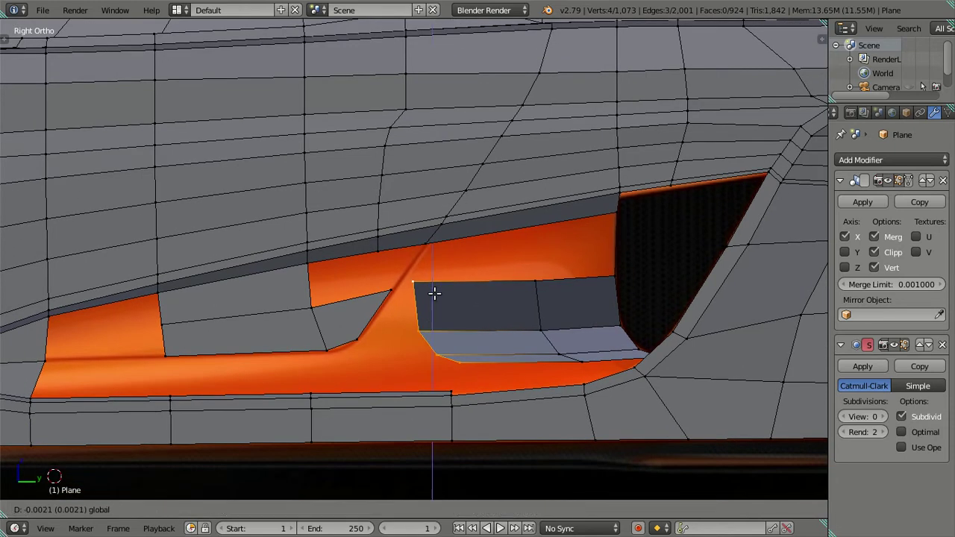
pyautogui.click(433, 291)
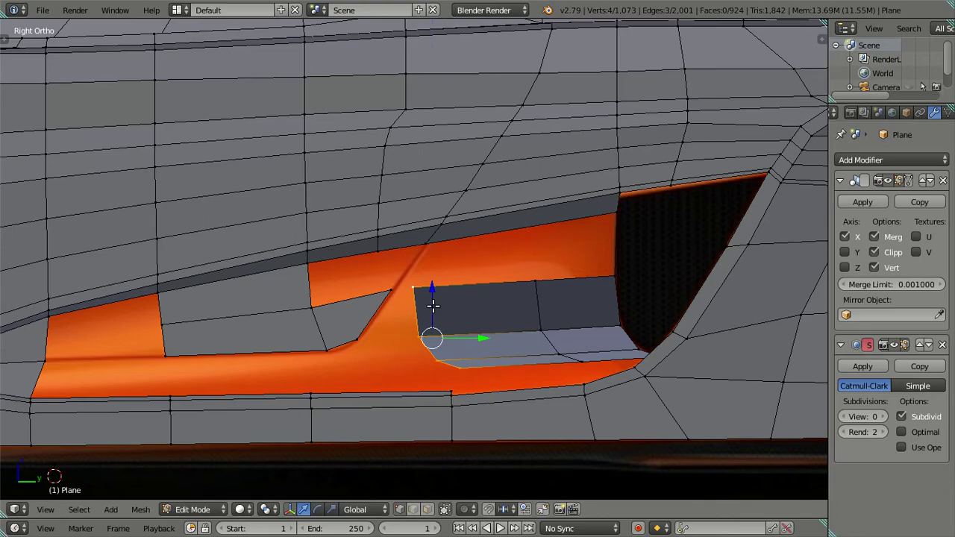
pyautogui.hotkey('alt', 'z')
pyautogui.moveTo(433, 299)
pyautogui.mouseDown(button='middle')
pyautogui.moveTo(464, 379)
pyautogui.moveTo(619, 412)
pyautogui.moveTo(689, 351)
pyautogui.moveTo(533, 327)
pyautogui.mouseUp(button='middle')
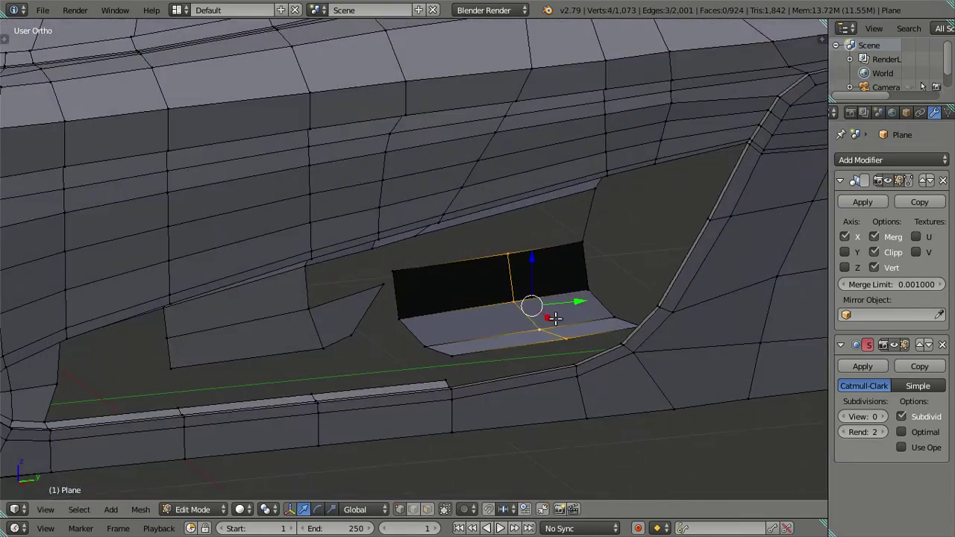
pyautogui.press('x')
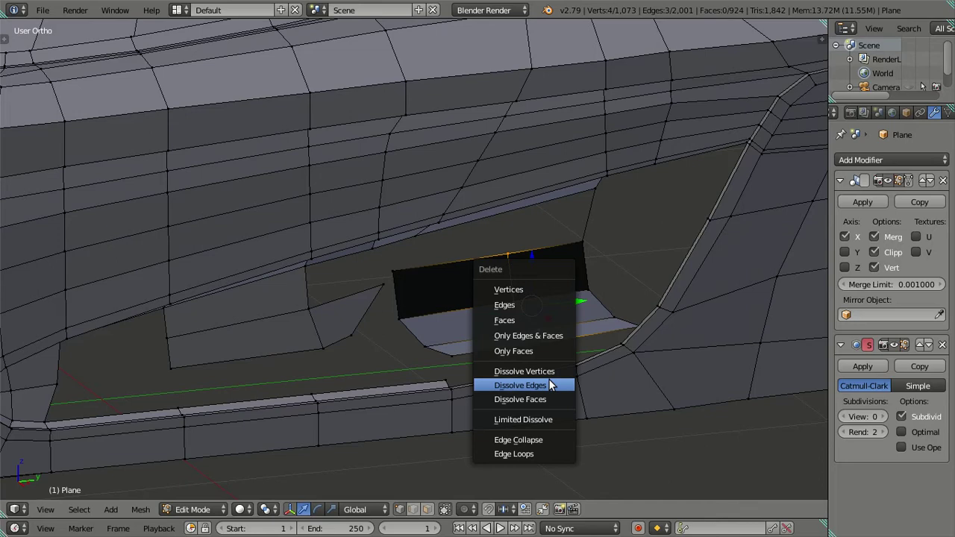
pyautogui.click(550, 385)
pyautogui.moveTo(549, 386)
pyautogui.mouseDown(button='middle')
pyautogui.moveTo(418, 328)
pyautogui.moveTo(431, 318)
pyautogui.moveTo(379, 279)
pyautogui.mouseUp(button='middle')
# Slide the inner wall's front edge along X and adjust a wall vertex along X and Z.
pyautogui.rightClick(376, 314)
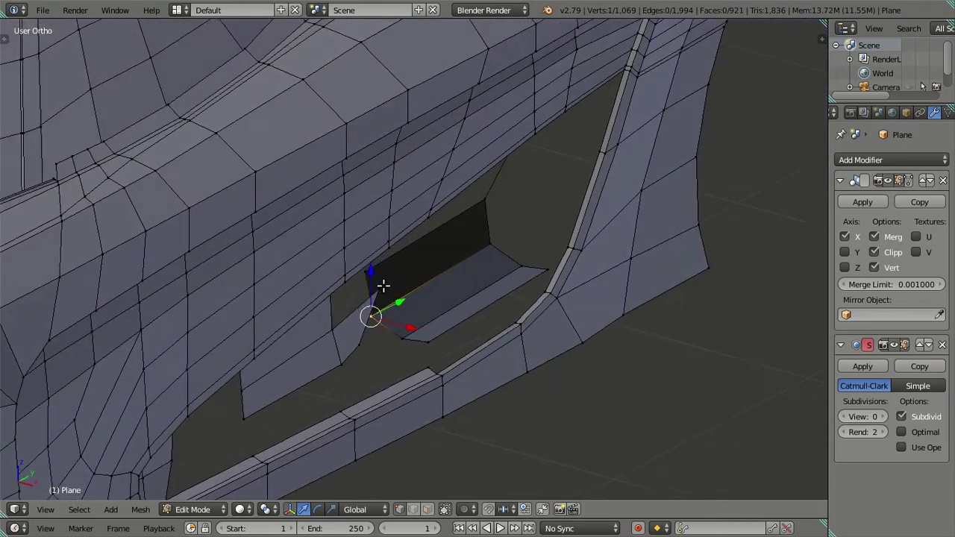
pyautogui.keyDown('shift'); pyautogui.rightClick(380, 286); pyautogui.keyUp('shift')
pyautogui.moveTo(403, 301); pyautogui.dragTo(422, 308)
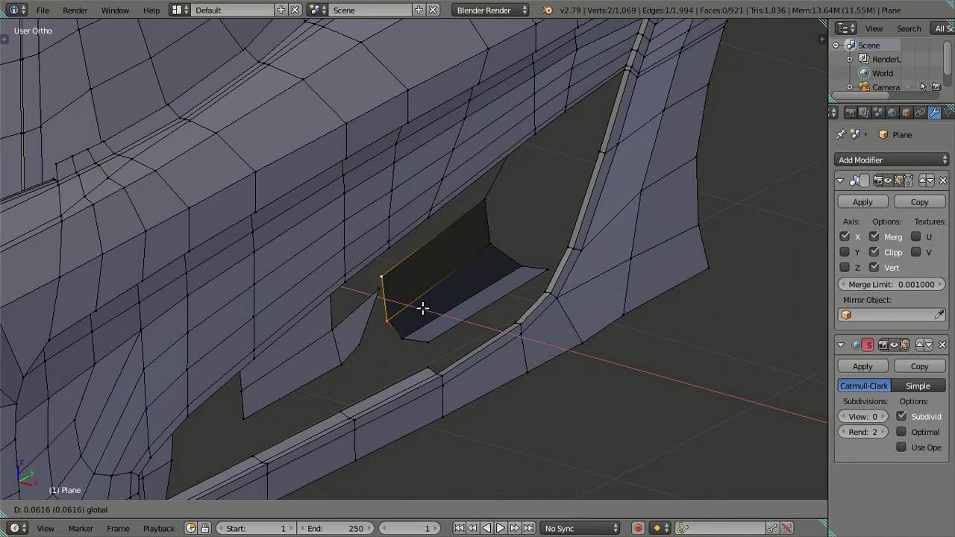
pyautogui.moveTo(422, 308)
pyautogui.mouseDown(button='middle')
pyautogui.moveTo(465, 306)
pyautogui.moveTo(420, 341)
pyautogui.mouseUp(button='middle')
pyautogui.rightClick(394, 356)
pyautogui.moveTo(434, 351); pyautogui.dragTo(413, 357)
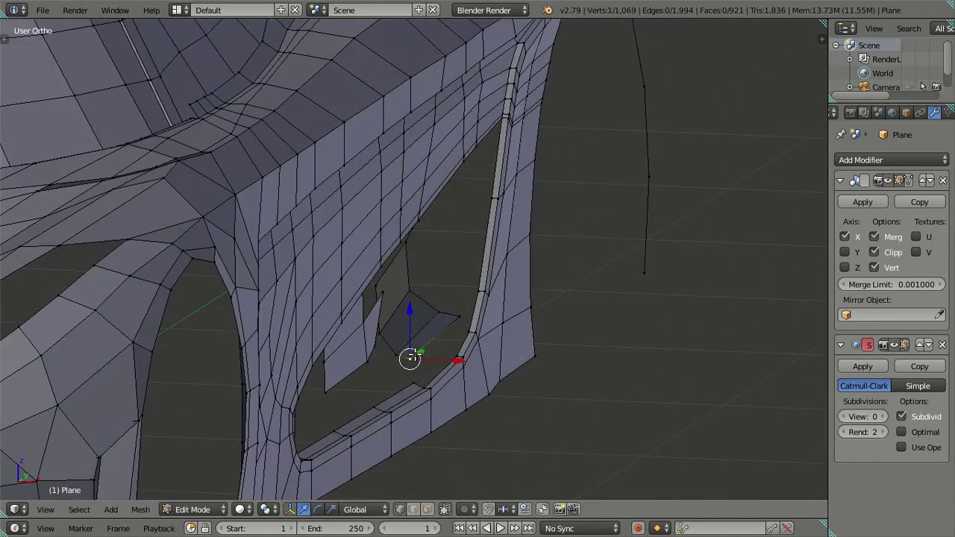
pyautogui.moveTo(409, 312); pyautogui.dragTo(409, 324)
pyautogui.moveTo(558, 366)
pyautogui.mouseDown(button='middle')
pyautogui.moveTo(503, 343)
pyautogui.moveTo(415, 429)
pyautogui.moveTo(437, 448)
pyautogui.moveTo(535, 386)
pyautogui.moveTo(435, 359)
pyautogui.moveTo(412, 308)
pyautogui.moveTo(373, 316)
pyautogui.moveTo(448, 305)
pyautogui.mouseUp(button='middle')
# Fill a face between the inner wall's top vertex and three upper intake vertices.
pyautogui.press('a')
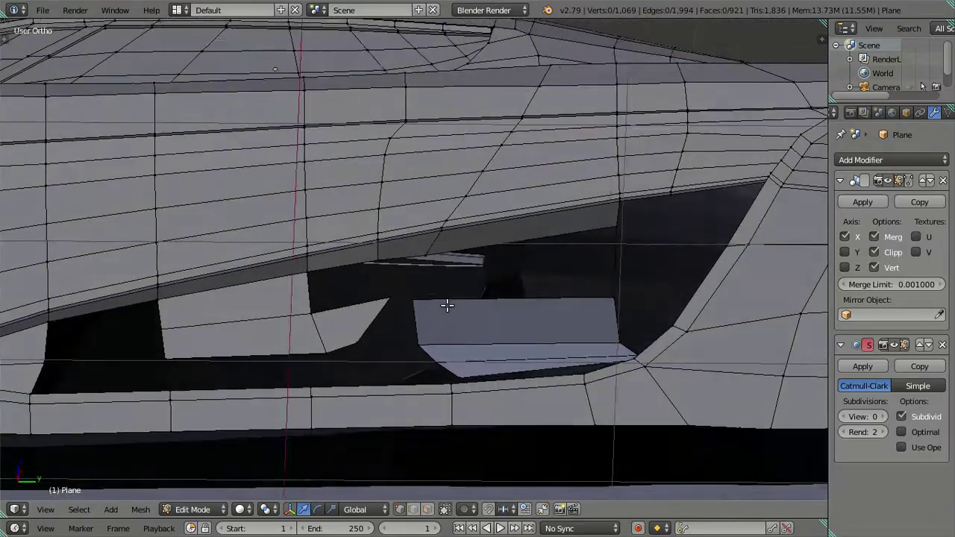
pyautogui.rightClick(409, 281)
pyautogui.press('KP_3')
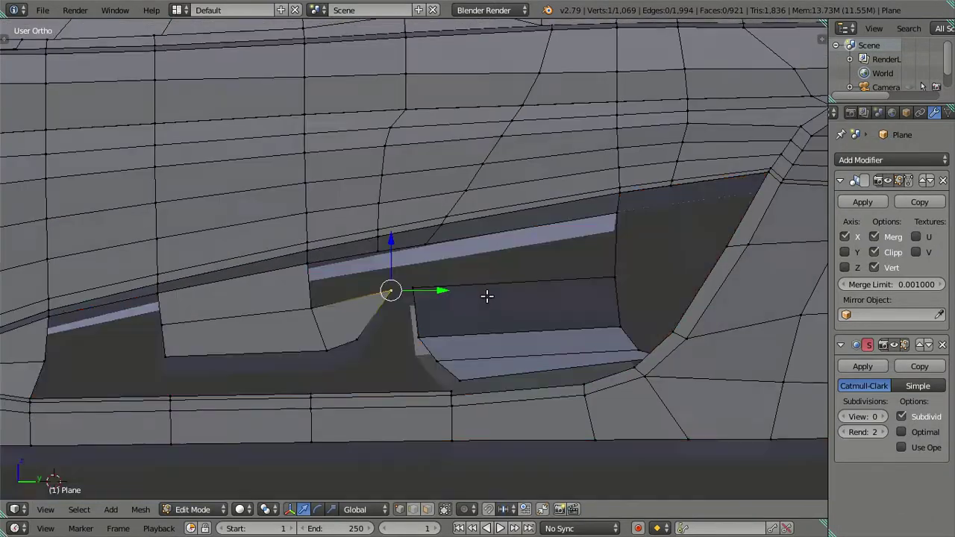
pyautogui.keyDown('shift'); pyautogui.rightClick(423, 244); pyautogui.keyUp('shift')
pyautogui.keyDown('shift'); pyautogui.rightClick(609, 221); pyautogui.keyUp('shift')
pyautogui.keyDown('shift'); pyautogui.rightClick(616, 270); pyautogui.keyUp('shift')
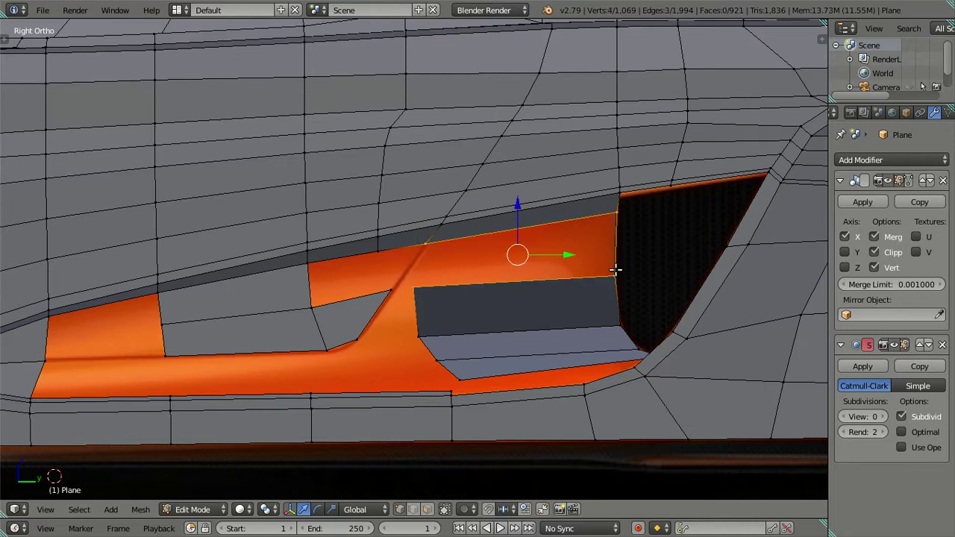
pyautogui.press('f')
# Merge two vertices at the last selected one to close the intake corner.
pyautogui.scroll(1, 407, 288)
pyautogui.rightClick(380, 291)
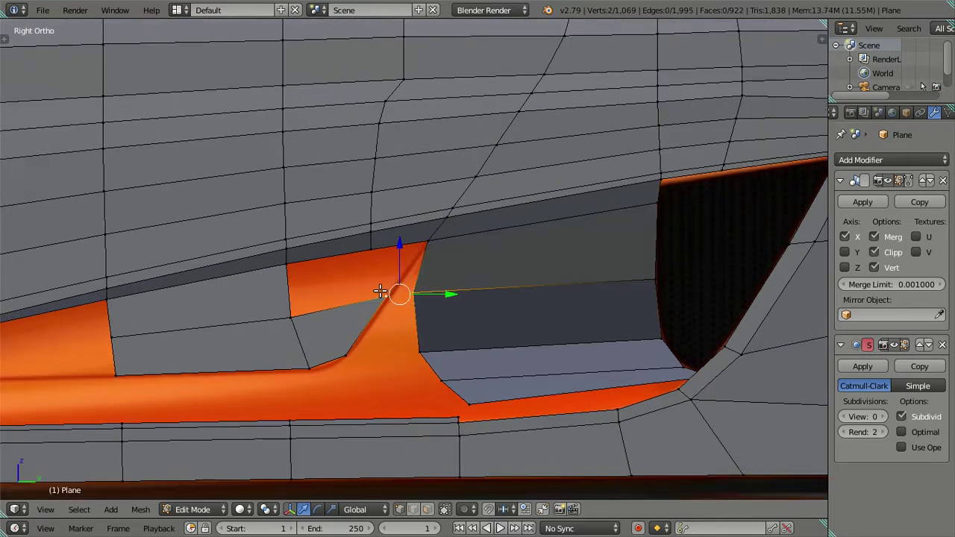
pyautogui.hotkey('alt', 'm')
pyautogui.click(379, 294)
pyautogui.rightClick(418, 347)
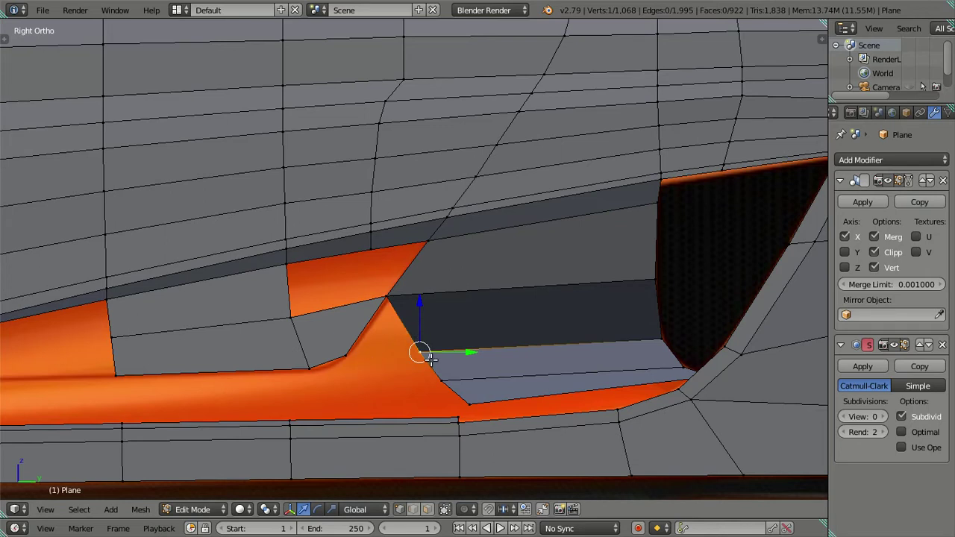
# Merge the stray vertex pair at the last selected vertex.
pyautogui.keyDown('shift'); pyautogui.rightClick(344, 356); pyautogui.keyUp('shift')
pyautogui.hotkey('alt', 'm')
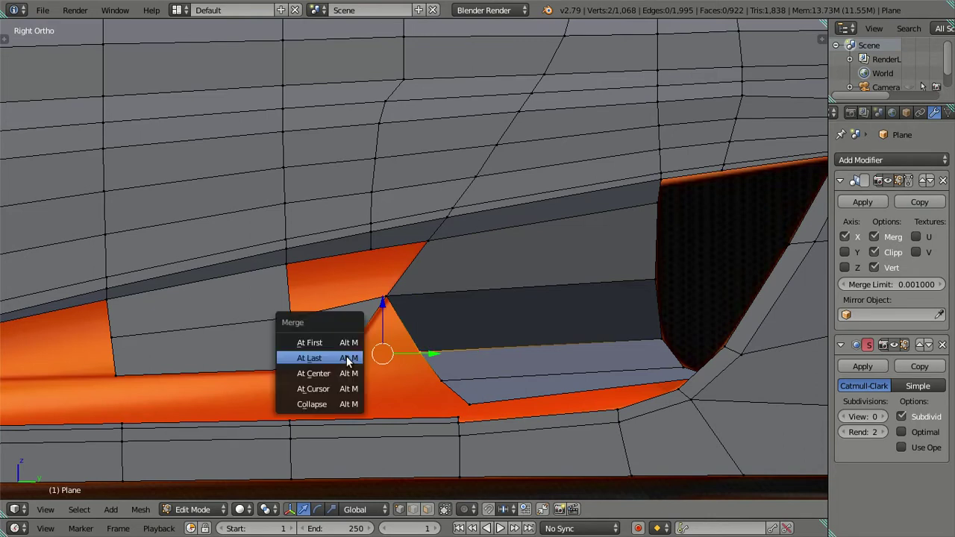
pyautogui.click(346, 356)
# Shift a lower intake edge along Y and slide one lower-edge vertex left.
pyautogui.rightClick(446, 382)
pyautogui.keyDown('shift'); pyautogui.rightClick(468, 403); pyautogui.keyUp('shift')
pyautogui.press('g')
pyautogui.press('y')
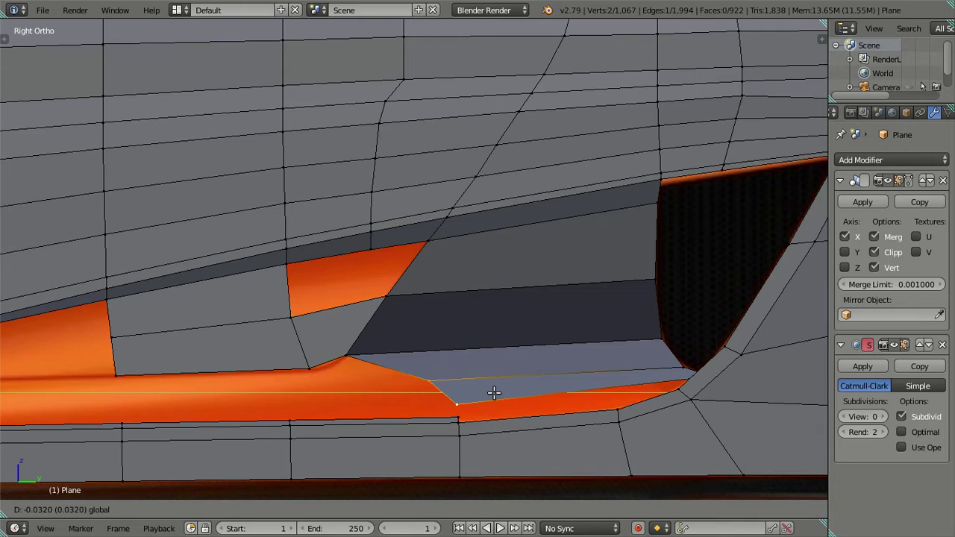
pyautogui.click(431, 391)
pyautogui.rightClick(393, 404)
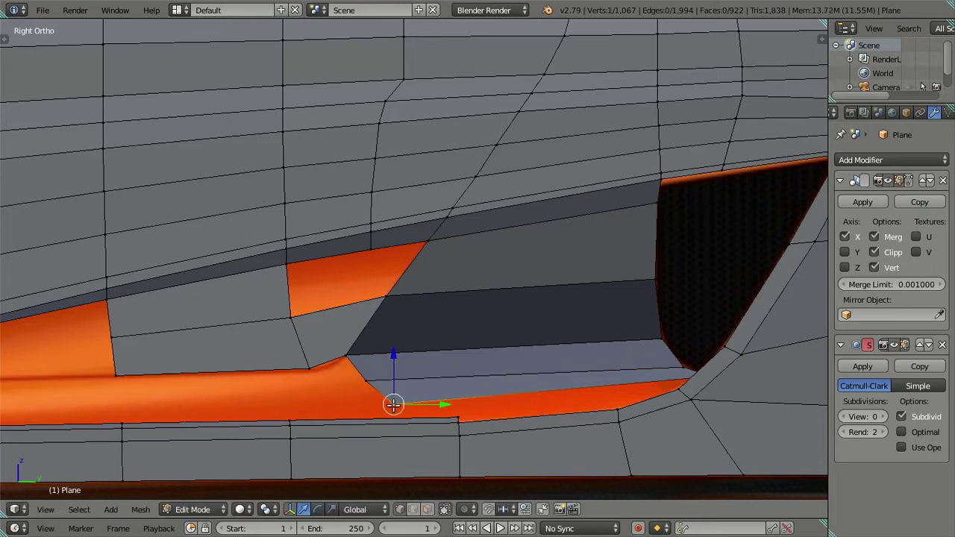
pyautogui.moveTo(435, 405); pyautogui.dragTo(414, 404)
# Dissolve the extra edge near the intake corner so its faces merge.
pyautogui.rightClick(308, 368)
pyautogui.press('KP_Decimal')
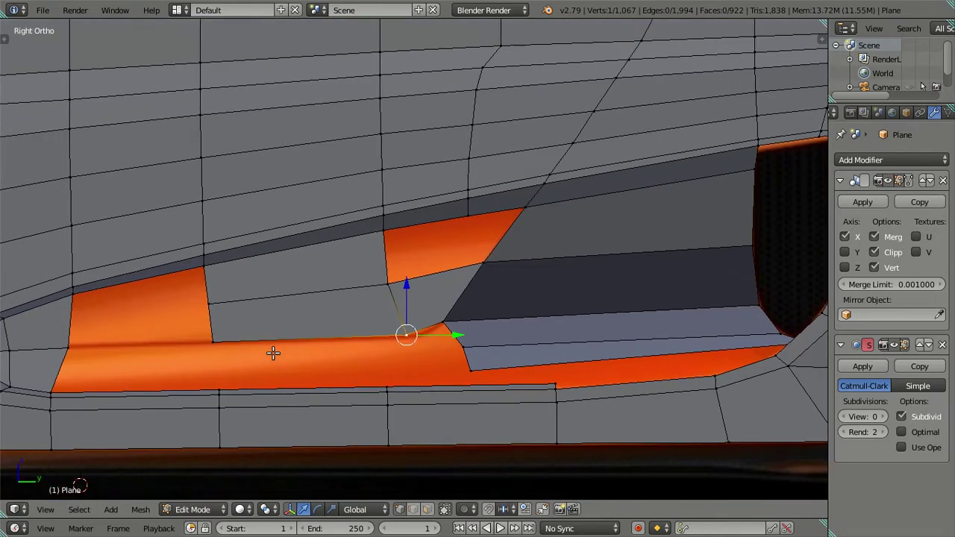
pyautogui.keyDown('shift'); pyautogui.rightClick(213, 344); pyautogui.keyUp('shift')
pyautogui.keyDown('shift'); pyautogui.moveTo(326, 363); pyautogui.dragTo(363, 366, button='middle'); pyautogui.keyUp('shift')
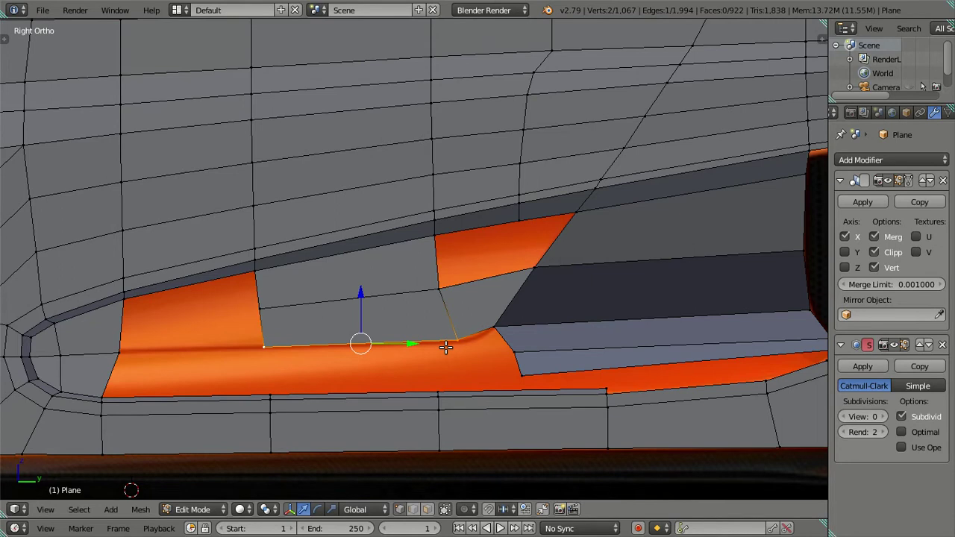
pyautogui.keyDown('shift'); pyautogui.moveTo(549, 374); pyautogui.dragTo(547, 373, button='middle'); pyautogui.keyUp('shift')
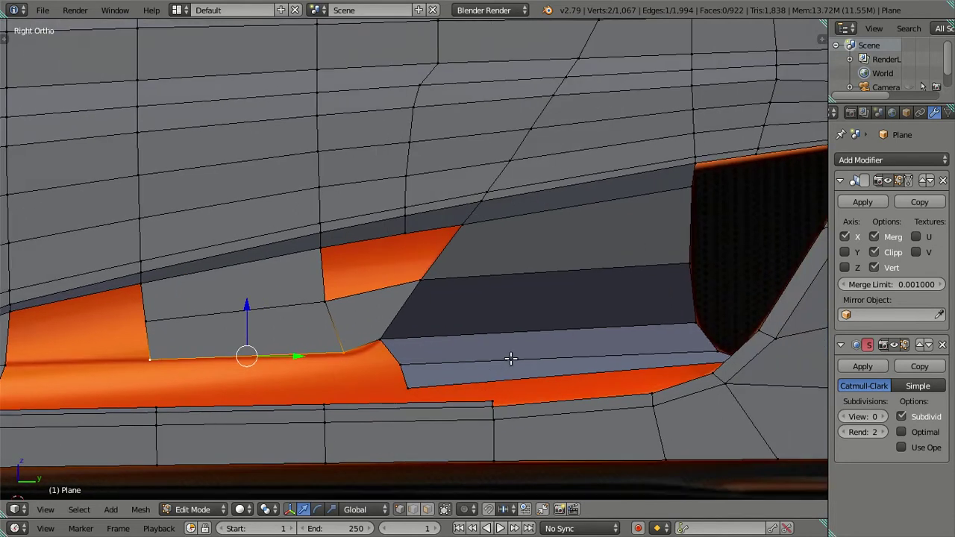
pyautogui.rightClick(610, 362)
pyautogui.keyDown('shift'); pyautogui.rightClick(705, 356); pyautogui.keyUp('shift')
pyautogui.press('x')
pyautogui.click(705, 356)
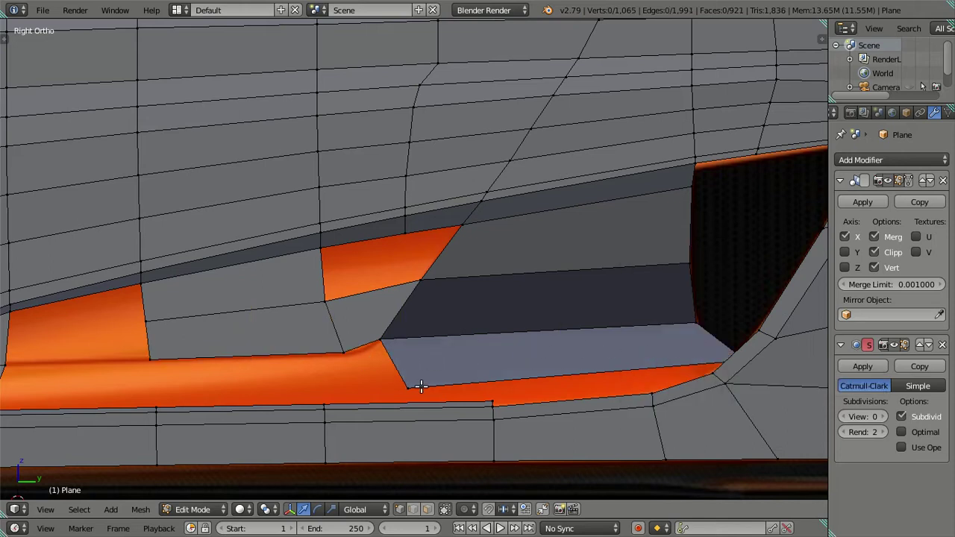
# Merge the two intake-corner vertices at the last one.
pyautogui.rightClick(421, 386)
pyautogui.moveTo(495, 394)
pyautogui.mouseDown(button='middle')
pyautogui.moveTo(488, 426)
pyautogui.moveTo(497, 416)
pyautogui.mouseUp(button='middle')
pyautogui.keyDown('shift'); pyautogui.rightClick(493, 384); pyautogui.keyUp('shift')
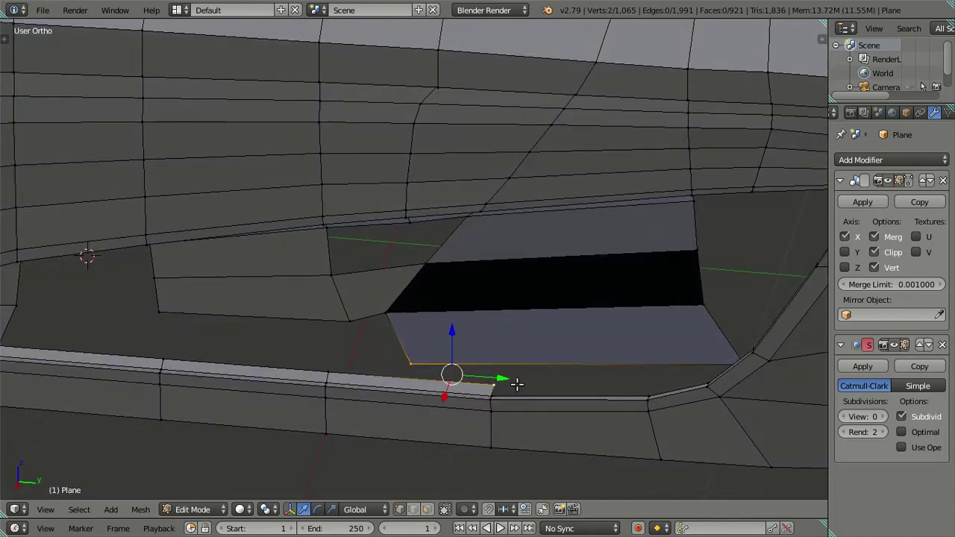
pyautogui.hotkey('alt', 'm')
pyautogui.click(518, 386)
pyautogui.press('a')
# Fill both open gaps in the intake with new faces.
pyautogui.rightClick(329, 372)
pyautogui.keyDown('ctrl'); pyautogui.rightClick(357, 320); pyautogui.keyUp('ctrl')
pyautogui.press('f')
pyautogui.rightClick(162, 347)
pyautogui.keyDown('ctrl'); pyautogui.rightClick(163, 308); pyautogui.keyUp('ctrl')
pyautogui.press('f')
pyautogui.press('a')
pyautogui.moveTo(128, 324)
pyautogui.mouseDown(button='middle')
pyautogui.moveTo(288, 369)
pyautogui.moveTo(390, 335)
pyautogui.moveTo(453, 362)
pyautogui.moveTo(191, 324)
pyautogui.moveTo(428, 396)
pyautogui.mouseUp(button='middle')
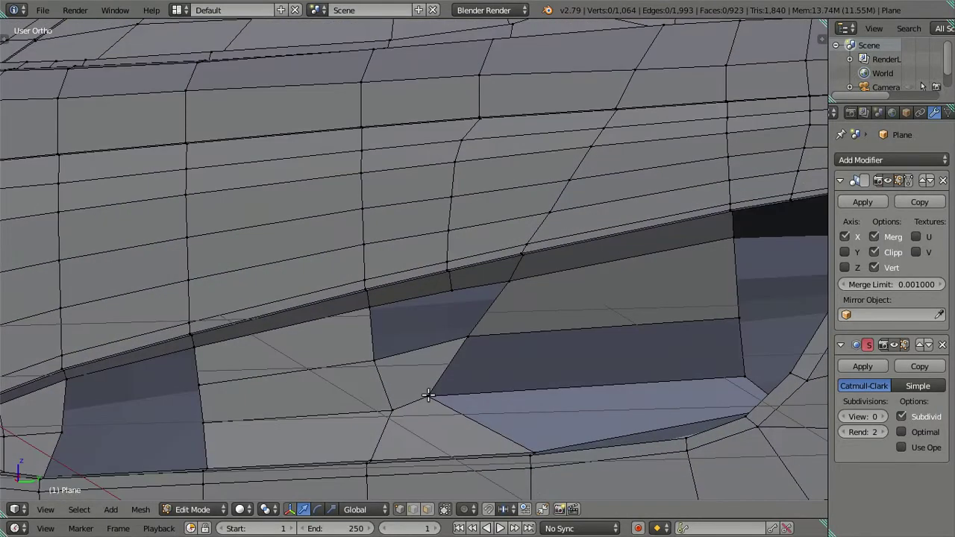
pyautogui.scroll(-2, 525, 396)
pyautogui.hotkey('ctrl', 'Tab')
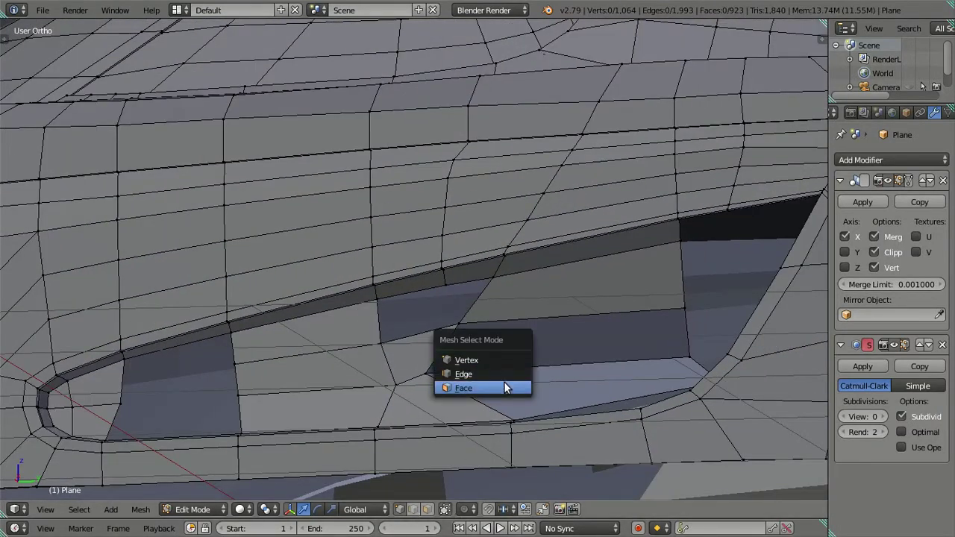
pyautogui.click(504, 387)
pyautogui.click(545, 380)
pyautogui.keyDown('shift'); pyautogui.click(550, 378); pyautogui.keyUp('shift')
pyautogui.hotkey('ctrl', 'f')
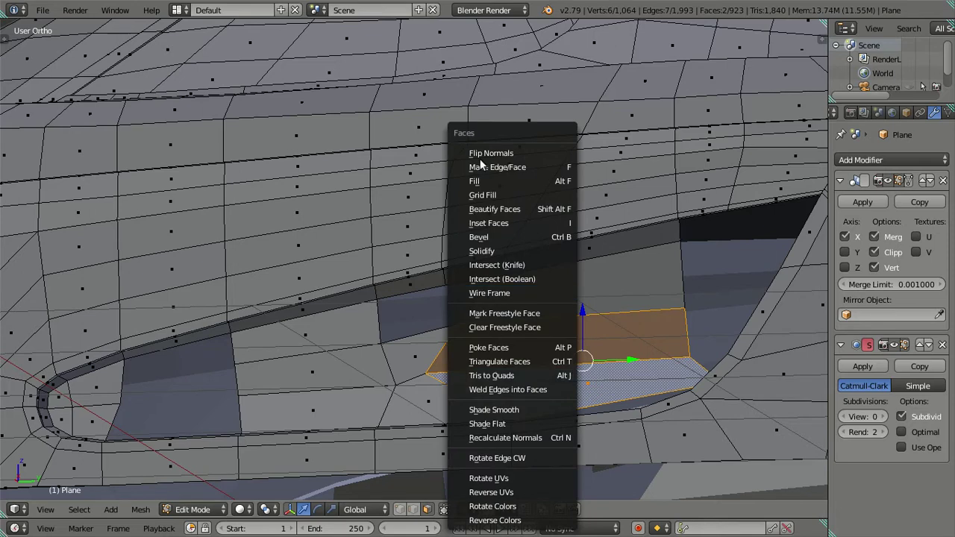
pyautogui.click(494, 154)
pyautogui.press('a')
pyautogui.hotkey('ctrl', 'Tab')
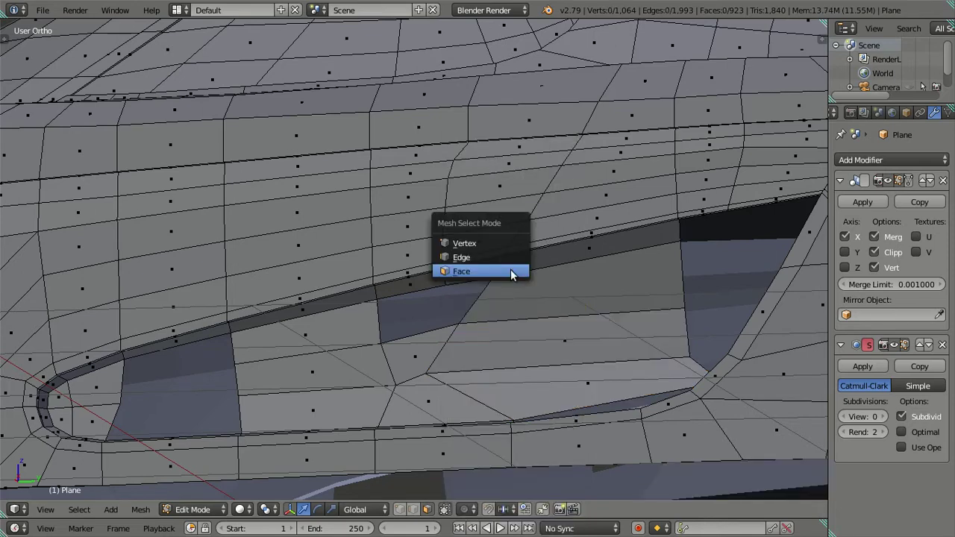
pyautogui.click(495, 246)
pyautogui.moveTo(602, 356)
pyautogui.keyDown('shift'); pyautogui.mouseDown(button='middle')
pyautogui.moveTo(481, 374)
pyautogui.moveTo(575, 413)
pyautogui.moveTo(593, 435)
pyautogui.mouseUp(button='middle'); pyautogui.keyUp('shift')
pyautogui.moveTo(469, 378); pyautogui.dragTo(343, 279, button='middle')
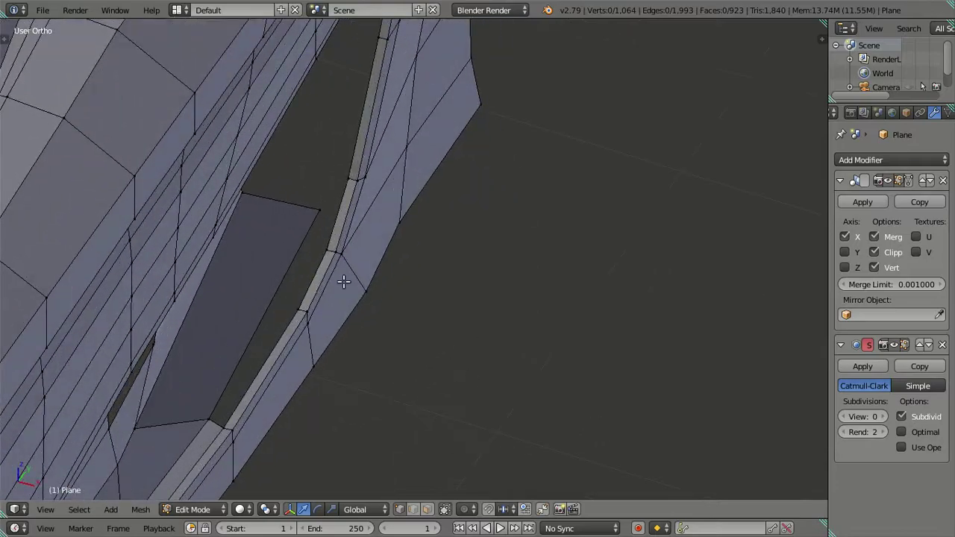
pyautogui.scroll(2, 351, 299)
pyautogui.moveTo(385, 319)
pyautogui.mouseDown(button='middle')
pyautogui.moveTo(401, 318)
pyautogui.moveTo(332, 296)
pyautogui.moveTo(305, 248)
pyautogui.moveTo(316, 219)
pyautogui.moveTo(301, 264)
pyautogui.moveTo(345, 298)
pyautogui.moveTo(299, 191)
pyautogui.moveTo(316, 188)
pyautogui.mouseUp(button='middle')
pyautogui.moveTo(476, 256)
pyautogui.mouseDown(button='middle')
pyautogui.moveTo(477, 268)
pyautogui.moveTo(527, 298)
pyautogui.moveTo(516, 279)
pyautogui.moveTo(550, 351)
pyautogui.moveTo(509, 321)
pyautogui.mouseUp(button='middle')
pyautogui.rightClick(425, 216)
pyautogui.keyDown('shift'); pyautogui.rightClick(407, 298); pyautogui.keyUp('shift')
pyautogui.keyDown('shift'); pyautogui.rightClick(411, 363); pyautogui.keyUp('shift')
pyautogui.moveTo(416, 341)
pyautogui.mouseDown(button='middle')
pyautogui.moveTo(473, 398)
pyautogui.moveTo(435, 280)
pyautogui.moveTo(523, 277)
pyautogui.moveTo(471, 247)
pyautogui.moveTo(529, 273)
pyautogui.mouseUp(button='middle')
pyautogui.keyDown('shift'); pyautogui.rightClick(429, 265); pyautogui.keyUp('shift')
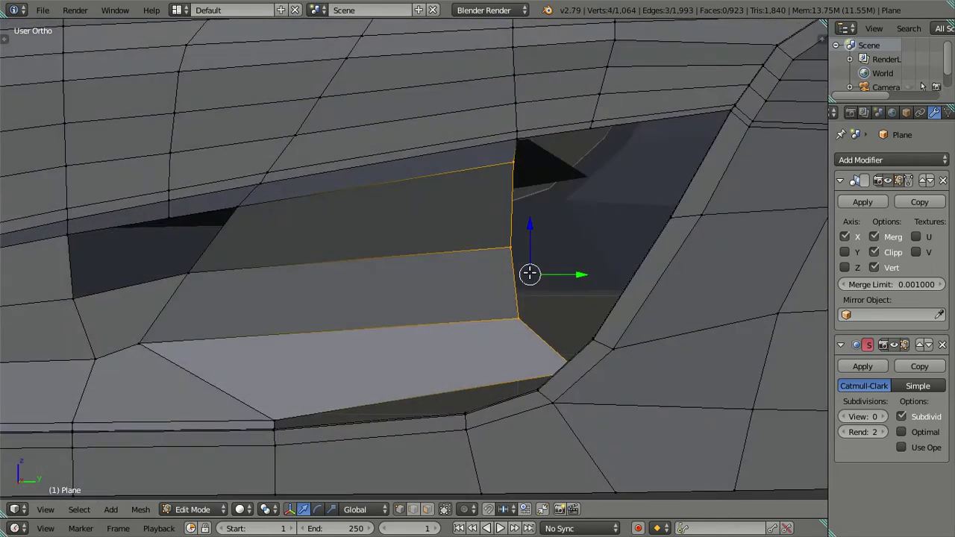
# Extrude the intake's rear edge chain and move it along Y into an inner wall.
pyautogui.press('e')
pyautogui.rightClick(590, 274)
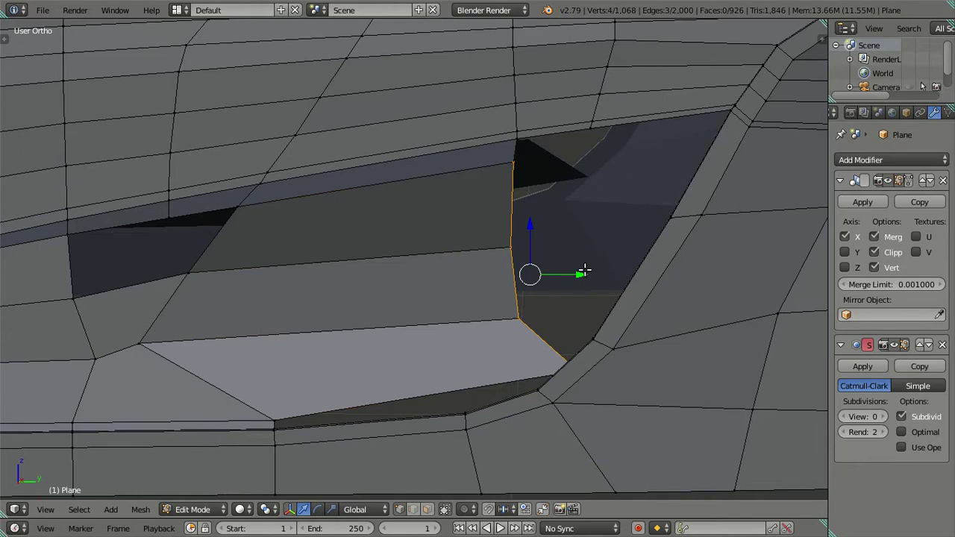
pyautogui.press('g')
pyautogui.press('y')
pyautogui.click(642, 285)
pyautogui.moveTo(642, 287)
pyautogui.mouseDown(button='middle')
pyautogui.moveTo(547, 303)
pyautogui.moveTo(415, 206)
pyautogui.mouseUp(button='middle')
# Edge-slide the wall's vertical edges, edge loop and corner vertex into shape.
pyautogui.rightClick(415, 218)
pyautogui.rightClick(414, 234)
pyautogui.keyDown('shift'); pyautogui.rightClick(486, 285); pyautogui.keyUp('shift')
pyautogui.press('g')
pyautogui.press('g')
pyautogui.click(456, 250)
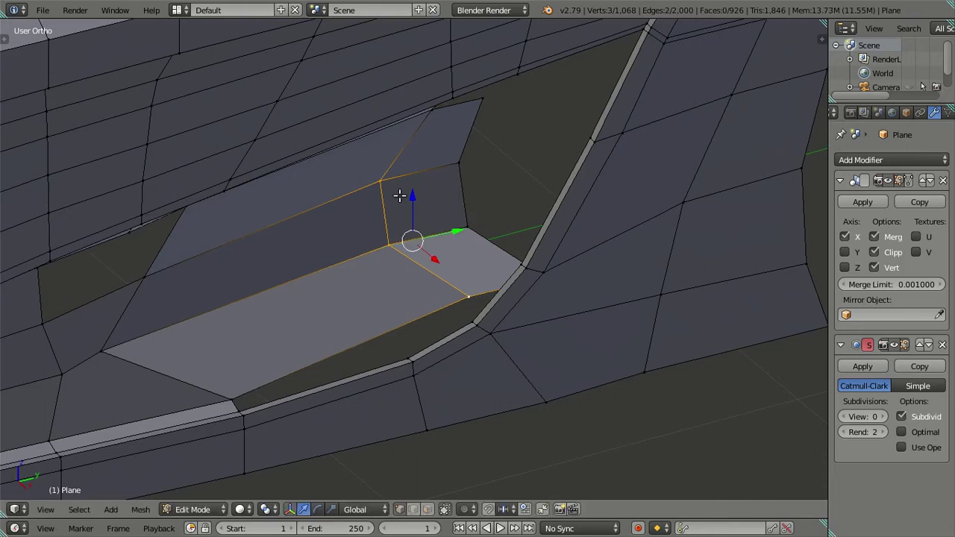
pyautogui.moveTo(413, 235)
pyautogui.mouseDown(button='middle')
pyautogui.moveTo(433, 269)
pyautogui.moveTo(395, 196)
pyautogui.mouseUp(button='middle')
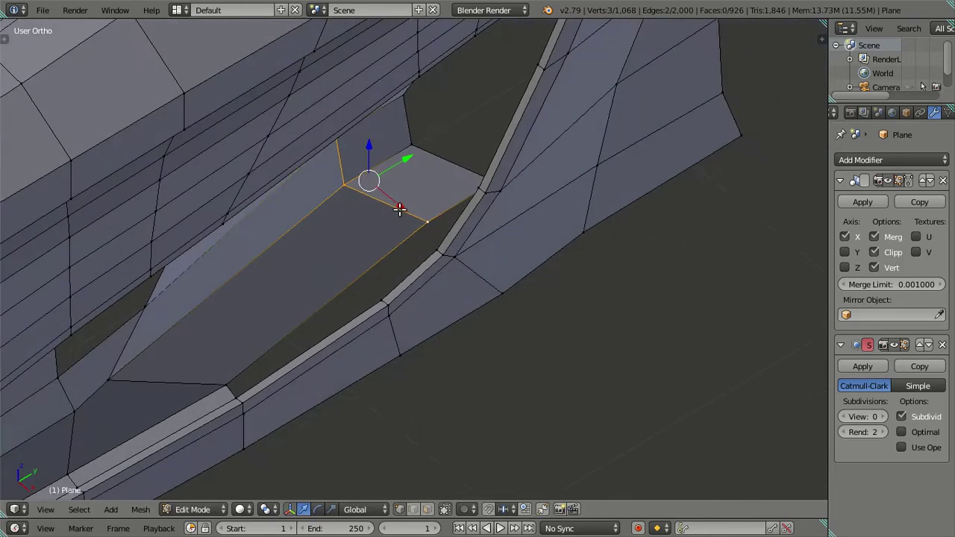
pyautogui.press('g')
pyautogui.press('g')
pyautogui.click(405, 214)
pyautogui.rightClick(447, 209)
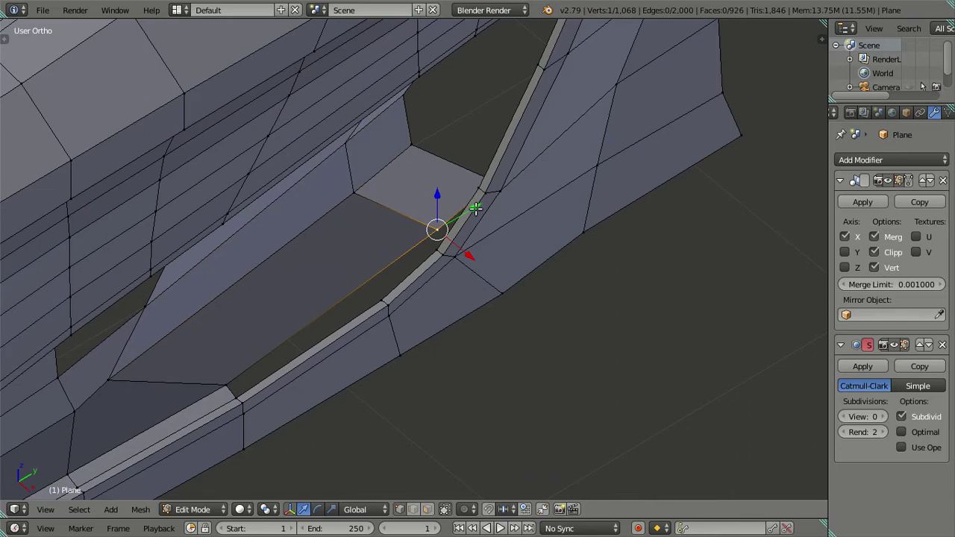
pyautogui.press('g')
pyautogui.press('g')
pyautogui.click(417, 267)
# Slide the wall's lower corner vertex left and down, checked in the side view.
pyautogui.moveTo(420, 206)
pyautogui.mouseDown(button='middle')
pyautogui.moveTo(391, 180)
pyautogui.moveTo(373, 222)
pyautogui.moveTo(384, 198)
pyautogui.moveTo(376, 188)
pyautogui.moveTo(363, 265)
pyautogui.mouseUp(button='middle')
pyautogui.rightClick(358, 291)
pyautogui.press('g')
pyautogui.press('g')
pyautogui.click(375, 302)
pyautogui.moveTo(375, 302)
pyautogui.mouseDown(button='middle')
pyautogui.moveTo(284, 274)
pyautogui.moveTo(332, 258)
pyautogui.mouseUp(button='middle')
pyautogui.press('KP_3')
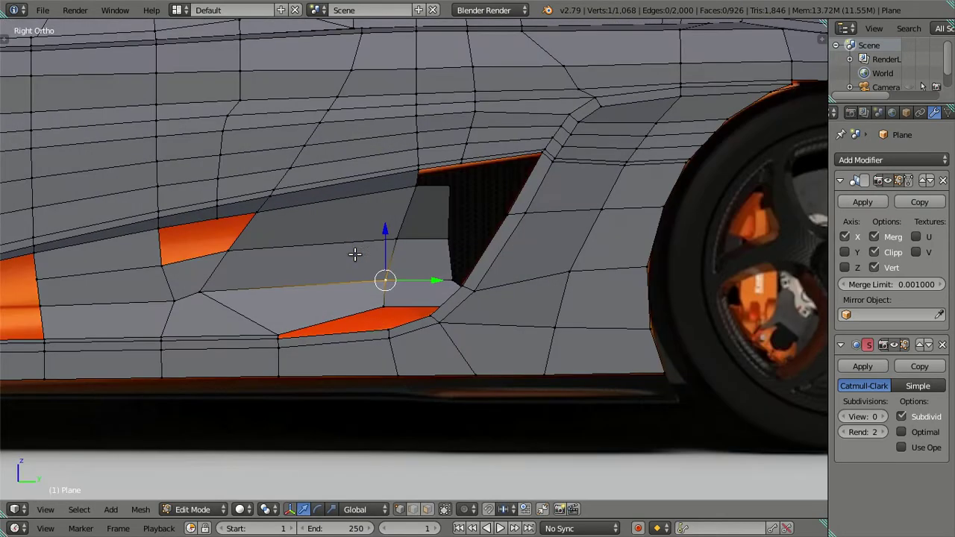
pyautogui.scroll(2, 387, 269)
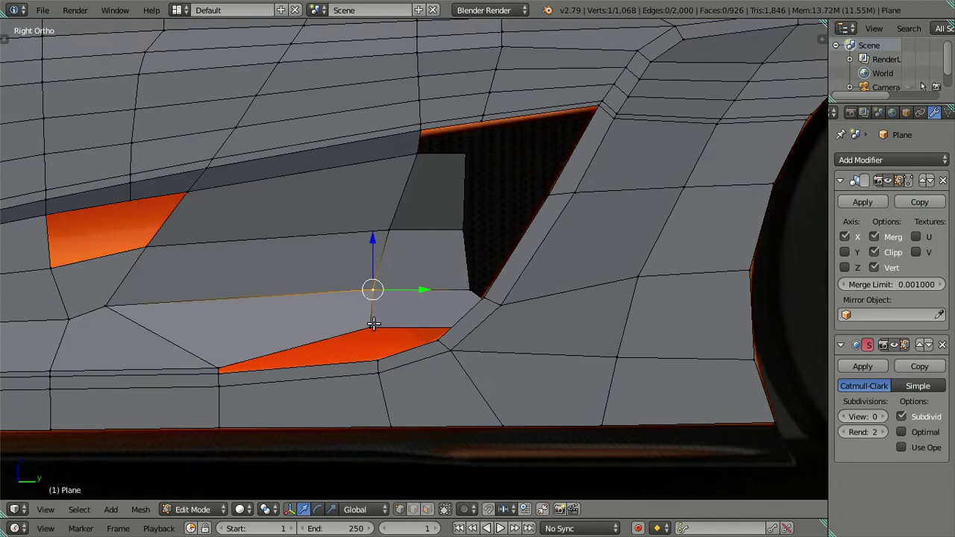
pyautogui.press('g')
pyautogui.press('g')
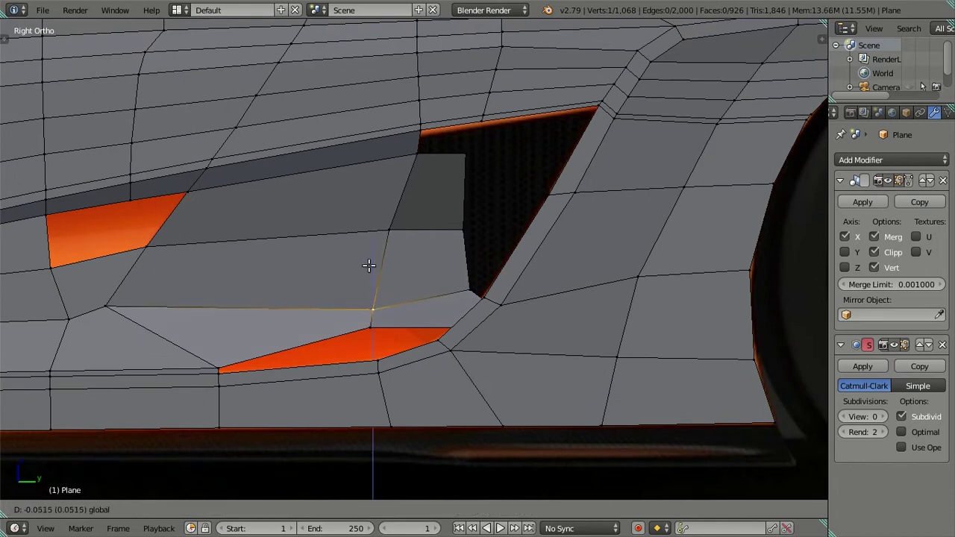
pyautogui.click(371, 317)
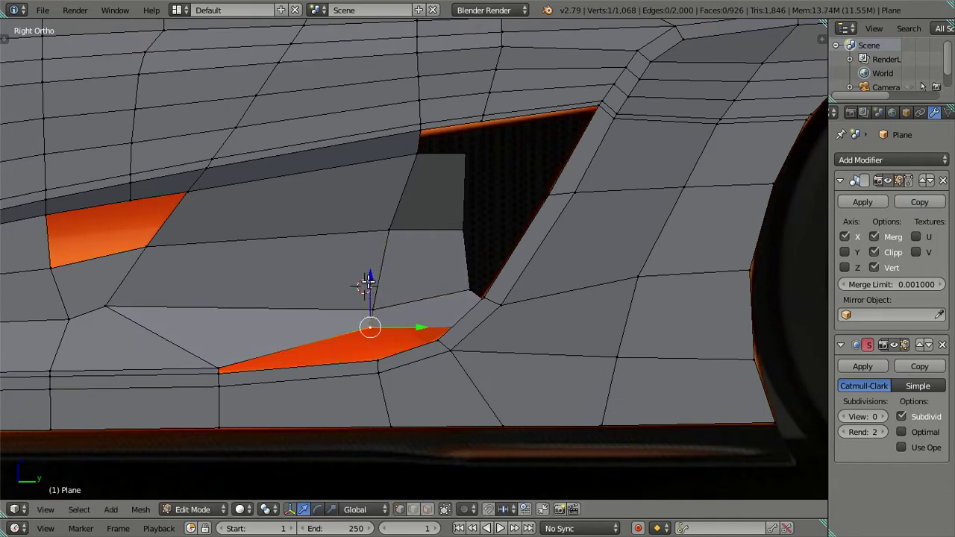
pyautogui.press('g')
pyautogui.press('g')
pyautogui.click(362, 291)
# Raise the vertex above it straight up along Z.
pyautogui.rightClick(359, 283)
pyautogui.press('g')
pyautogui.press('z')
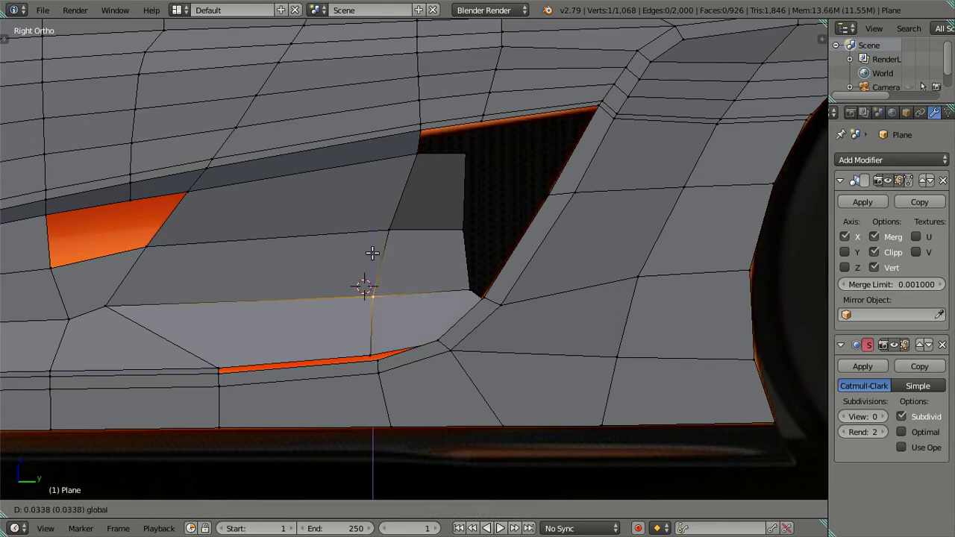
pyautogui.click(373, 253)
pyautogui.press('a')
pyautogui.scroll(-2, 400, 252)
pyautogui.moveTo(404, 254)
pyautogui.mouseDown(button='middle')
pyautogui.moveTo(459, 309)
pyautogui.moveTo(416, 271)
pyautogui.moveTo(447, 297)
pyautogui.moveTo(358, 262)
pyautogui.moveTo(452, 284)
pyautogui.moveTo(373, 326)
pyautogui.moveTo(341, 327)
pyautogui.moveTo(365, 335)
pyautogui.moveTo(397, 320)
pyautogui.mouseUp(button='middle')
# Reposition the notch corner vertex along the body's length and width.
pyautogui.rightClick(426, 245)
pyautogui.press('g')
pyautogui.click(435, 261)
pyautogui.moveTo(420, 315)
pyautogui.mouseDown()
pyautogui.moveTo(427, 318)
pyautogui.moveTo(403, 319)
pyautogui.mouseUp()
pyautogui.moveTo(403, 319)
pyautogui.mouseDown(button='middle')
pyautogui.moveTo(309, 316)
pyautogui.moveTo(355, 329)
pyautogui.mouseUp(button='middle')
pyautogui.moveTo(393, 353); pyautogui.dragTo(409, 351)
pyautogui.moveTo(408, 352)
pyautogui.mouseDown(button='middle')
pyautogui.moveTo(440, 383)
pyautogui.moveTo(518, 365)
pyautogui.moveTo(582, 324)
pyautogui.moveTo(544, 359)
pyautogui.mouseUp(button='middle')
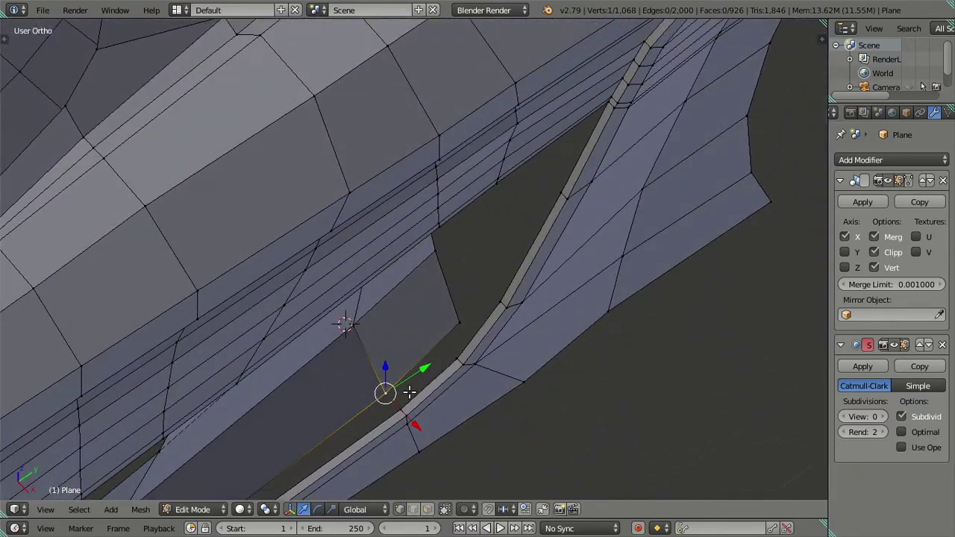
# Fill the gap along the strip and the remaining gap with faces.
pyautogui.keyDown('alt'); pyautogui.keyDown('shift'); pyautogui.click(396, 403); pyautogui.keyUp('shift'); pyautogui.keyUp('alt')
pyautogui.moveTo(391, 399); pyautogui.dragTo(423, 342, button='middle')
pyautogui.press('f')
pyautogui.keyDown('alt'); pyautogui.click(487, 302); pyautogui.keyUp('alt')
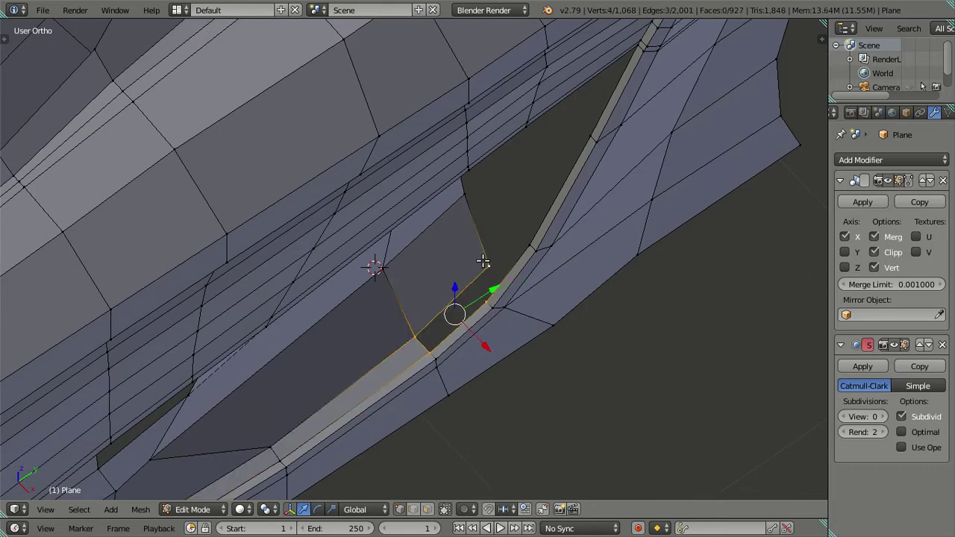
pyautogui.press('f')
pyautogui.press('a')
pyautogui.moveTo(497, 277)
pyautogui.mouseDown(button='middle')
pyautogui.moveTo(503, 299)
pyautogui.moveTo(467, 237)
pyautogui.moveTo(579, 241)
pyautogui.moveTo(561, 236)
pyautogui.moveTo(529, 192)
pyautogui.moveTo(479, 209)
pyautogui.moveTo(473, 227)
pyautogui.mouseUp(button='middle')
pyautogui.scroll(-3, 474, 227)
# In the X-ray side view, slide an edge inside the intake along the car's length.
pyautogui.press('KP_3')
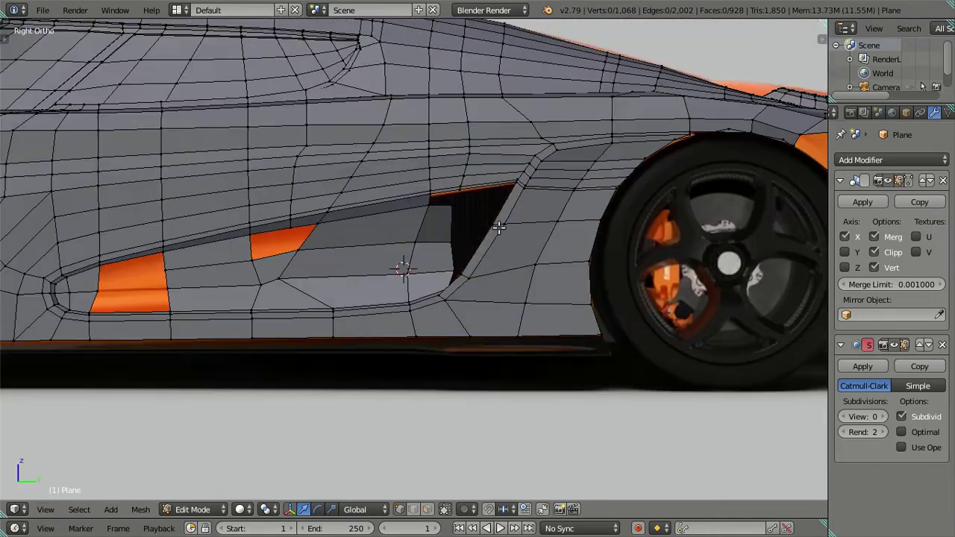
pyautogui.scroll(2, 470, 245)
pyautogui.scroll(2, 470, 246)
pyautogui.scroll(1, 469, 248)
pyautogui.press('z')
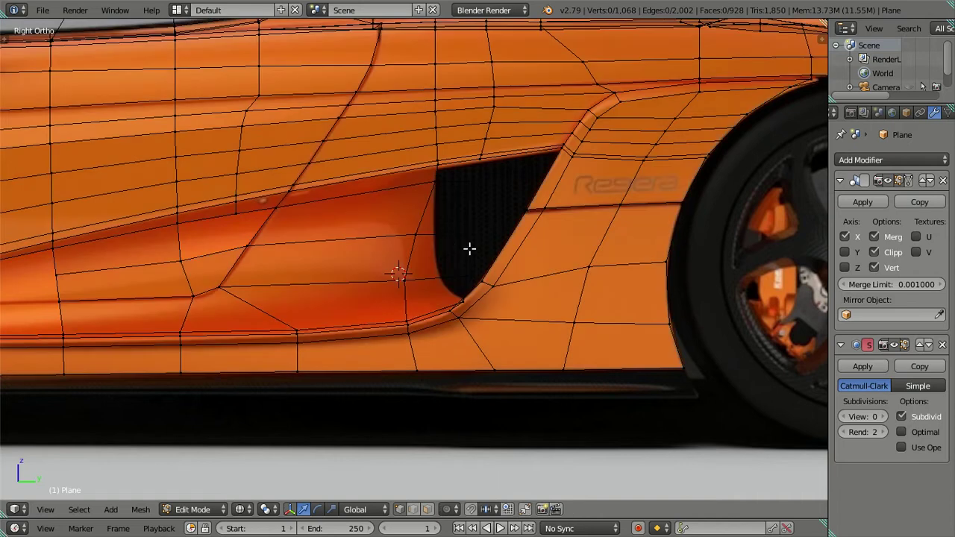
pyautogui.scroll(1, 441, 230)
pyautogui.scroll(-2, 410, 161)
pyautogui.keyDown('shift'); pyautogui.moveTo(400, 154); pyautogui.dragTo(395, 214, button='middle'); pyautogui.keyUp('shift')
pyautogui.scroll(2, 393, 214)
pyautogui.rightClick(418, 258)
pyautogui.keyDown('shift'); pyautogui.rightClick(406, 328); pyautogui.keyUp('shift')
pyautogui.press('g')
pyautogui.press('y')
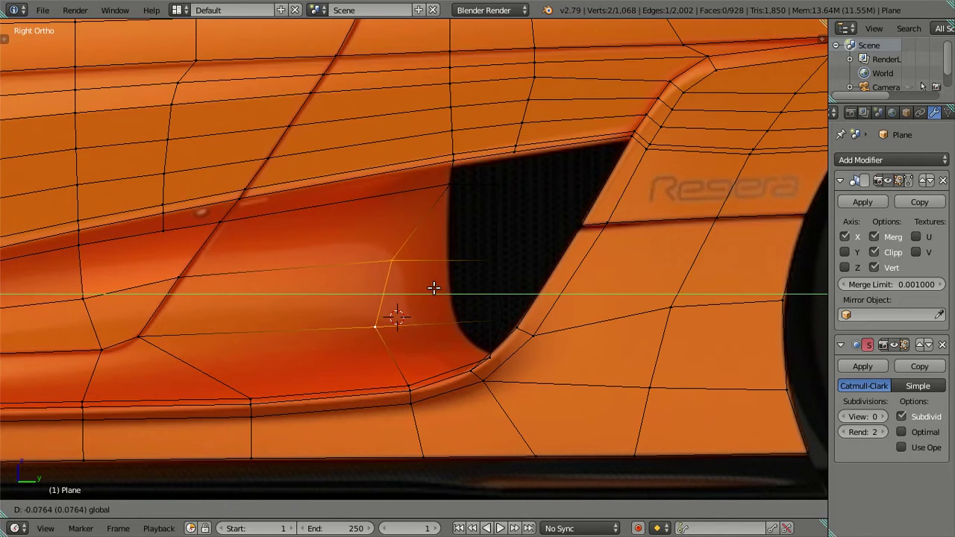
pyautogui.click(437, 288)
# Shift the intake's upper vertex lengthwise and move its top corner vertex down and left.
pyautogui.rightClick(397, 262)
pyautogui.press('g')
pyautogui.press('y')
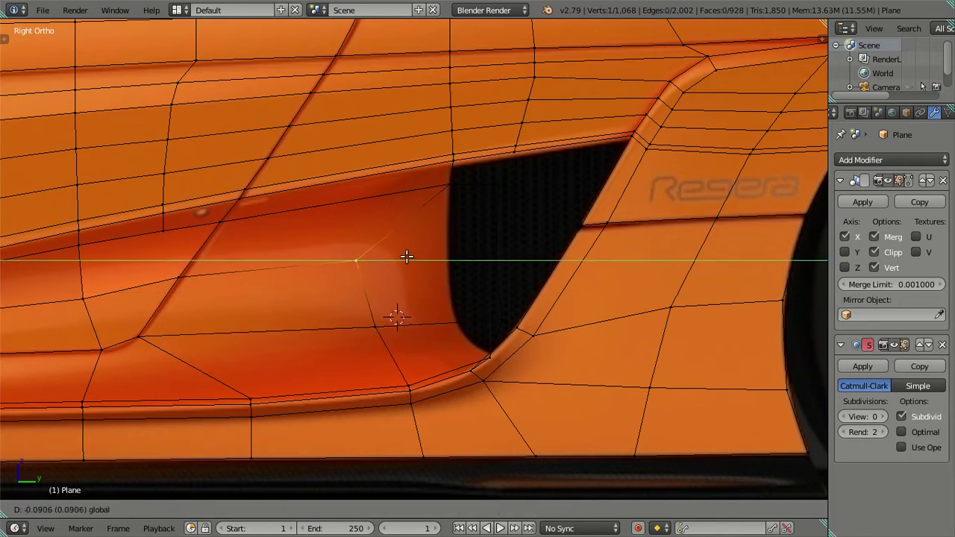
pyautogui.click(410, 258)
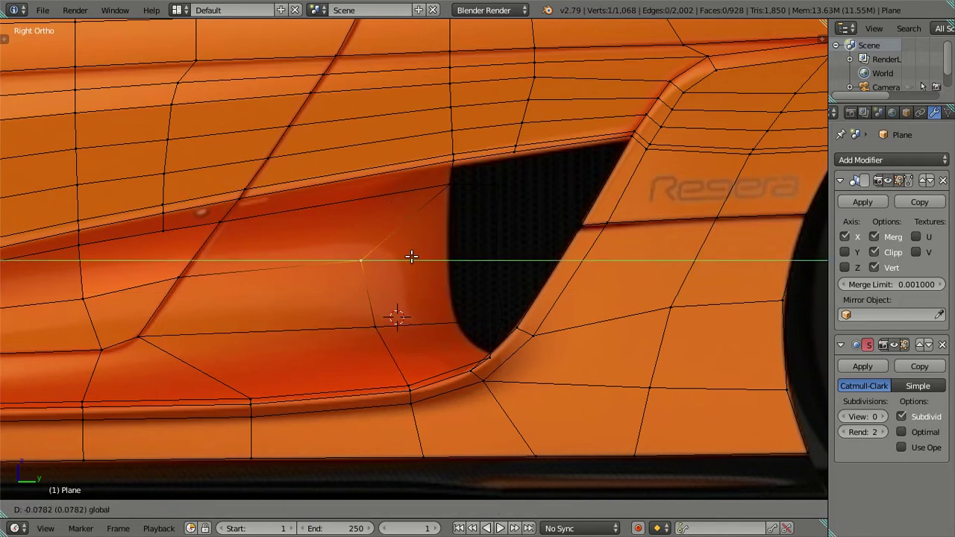
pyautogui.rightClick(445, 178)
pyautogui.press('g')
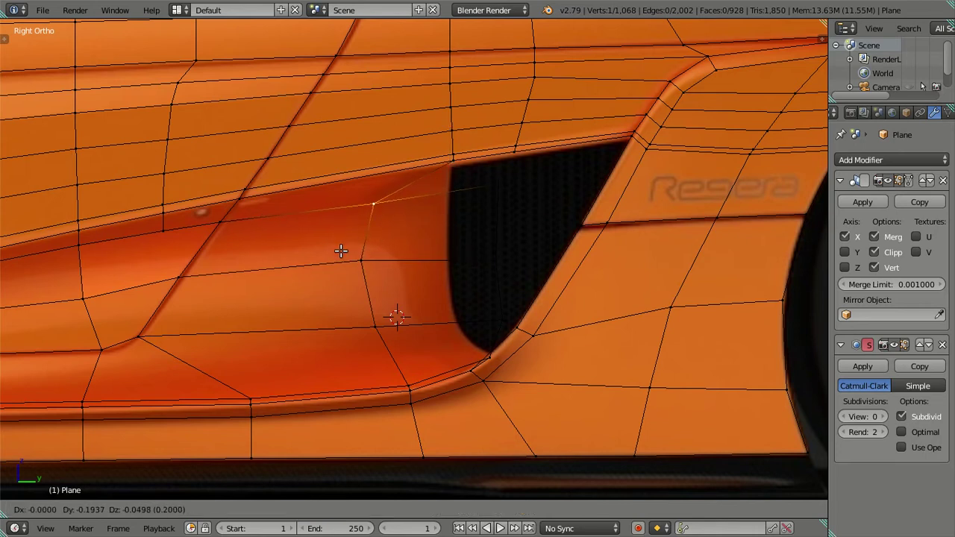
pyautogui.click(336, 252)
# Move three vertices on the intake's upper edge down-left and rotate them to angle the crease.
pyautogui.keyDown('shift'); pyautogui.scroll(2, 405, 222); pyautogui.keyUp('shift')
pyautogui.scroll(2, 440, 212)
pyautogui.press('a')
pyautogui.scroll(1, 445, 194)
pyautogui.keyDown('shift'); pyautogui.moveTo(445, 194); pyautogui.dragTo(457, 312, button='middle'); pyautogui.keyUp('shift')
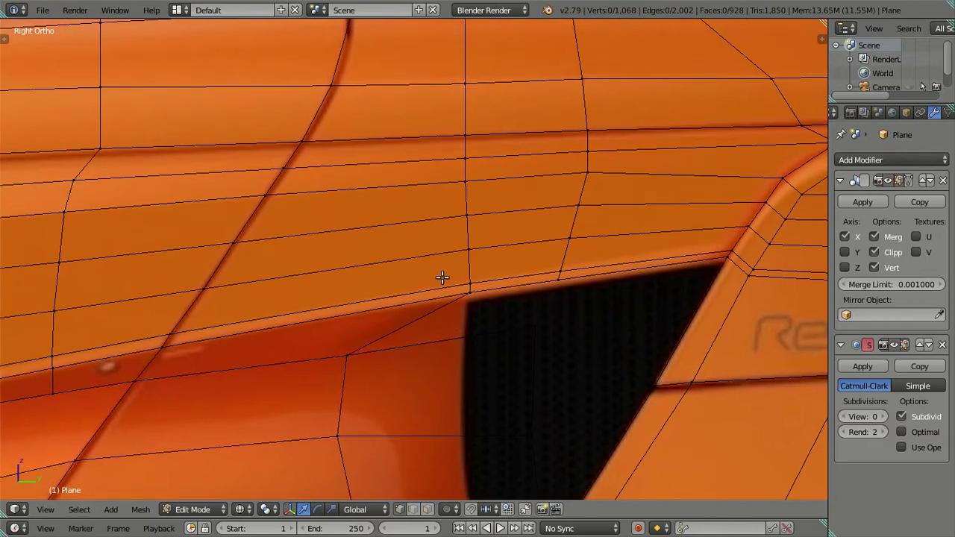
pyautogui.press('c')
pyautogui.moveTo(453, 301); pyautogui.dragTo(464, 317)
pyautogui.rightClick(464, 317)
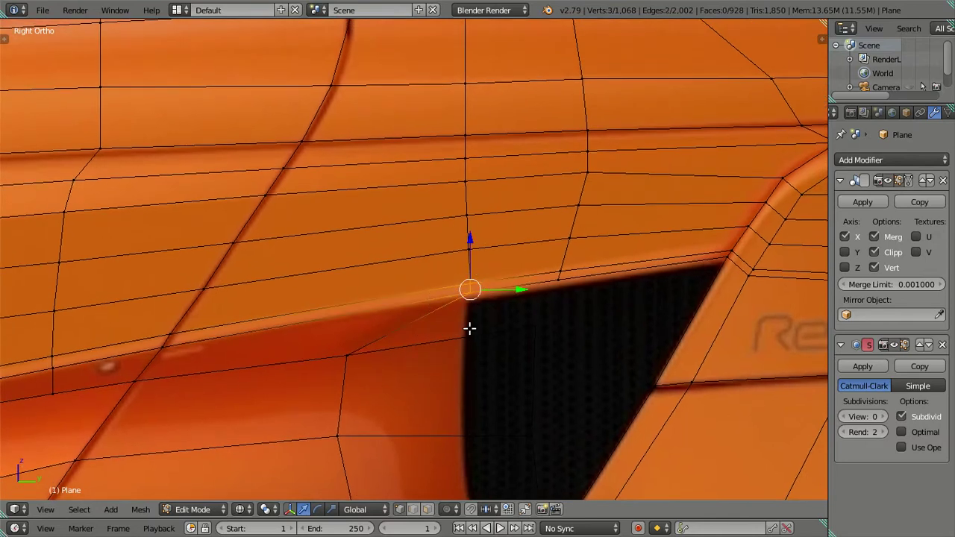
pyautogui.press('g')
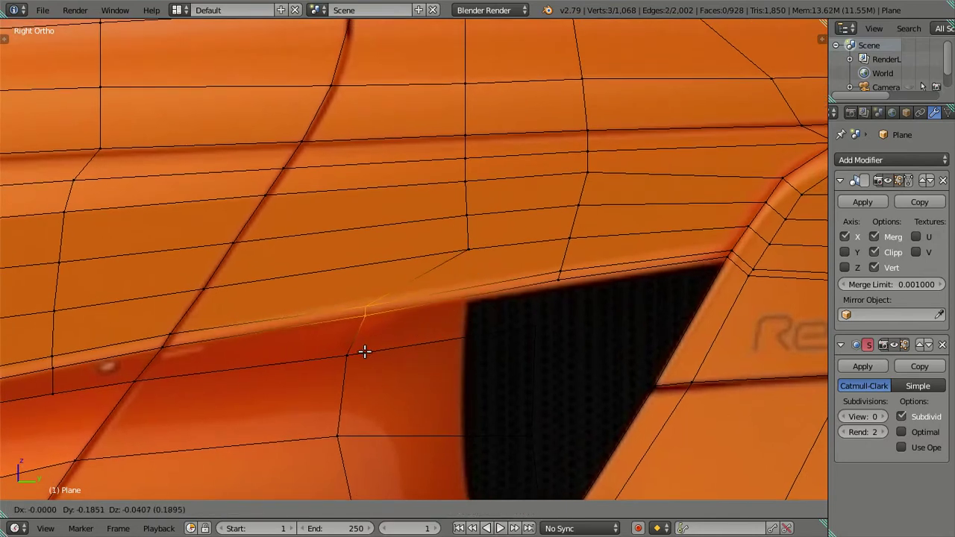
pyautogui.click(367, 349)
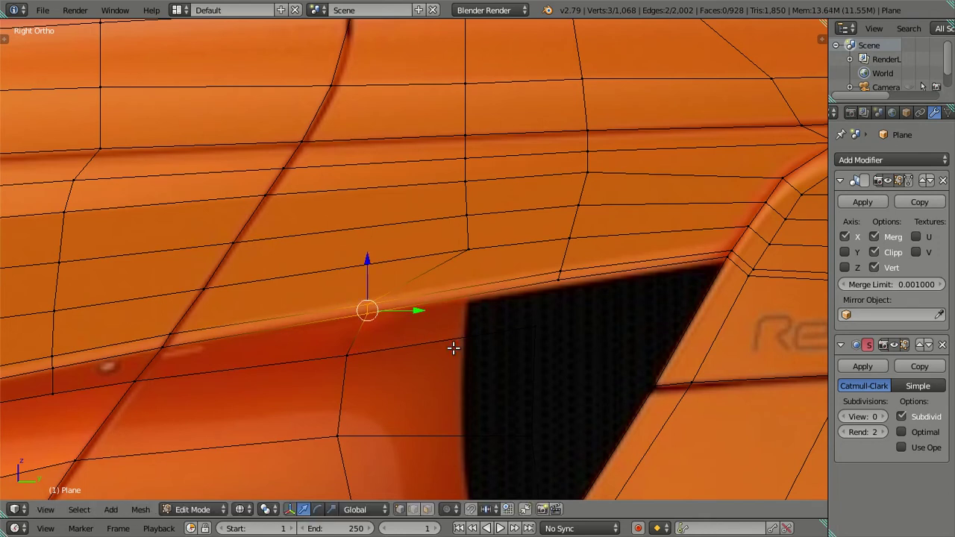
pyautogui.press('r')
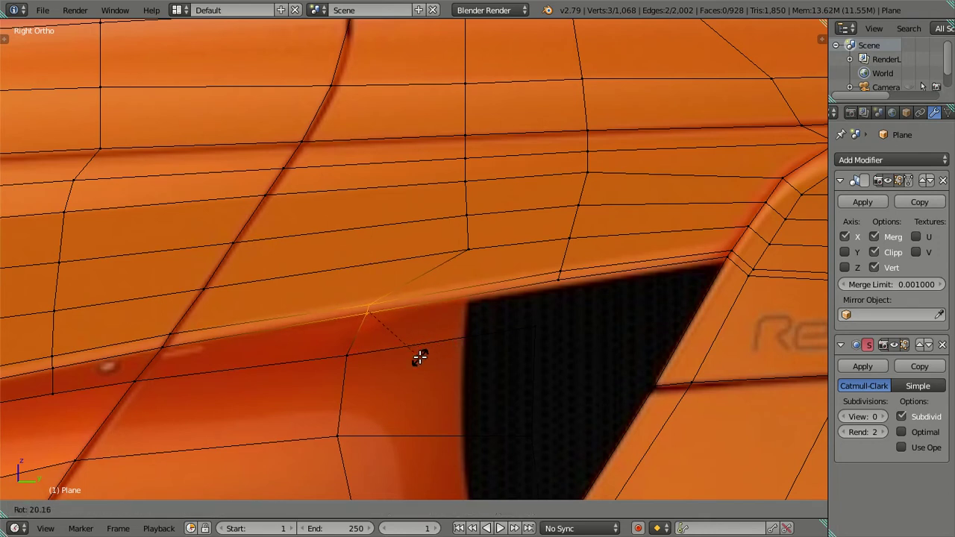
pyautogui.click(419, 357)
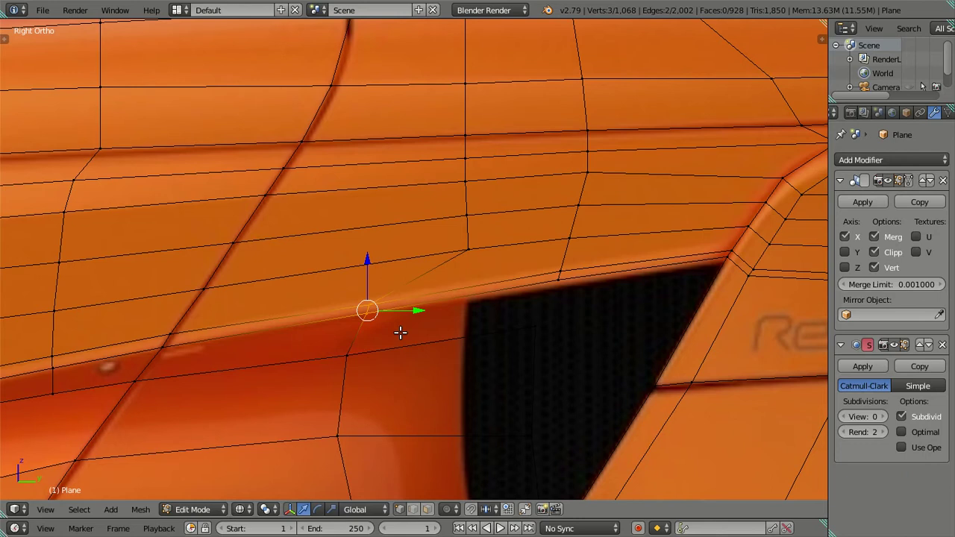
# Pull three shoulder crease vertices down and left to follow the reference.
pyautogui.press('g')
pyautogui.press('z')
pyautogui.click(377, 259)
pyautogui.rightClick(479, 268)
pyautogui.press('g')
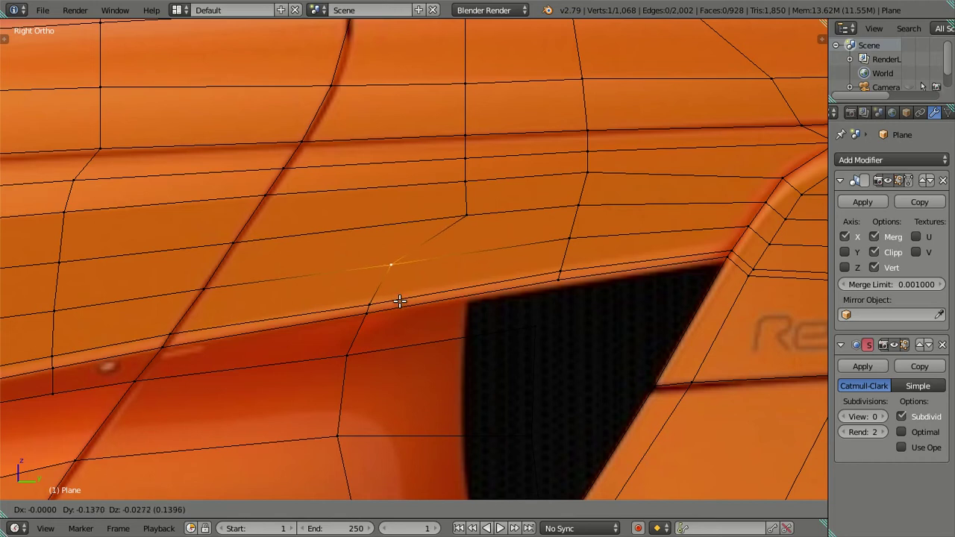
pyautogui.click(400, 301)
pyautogui.rightClick(461, 233)
pyautogui.press('g')
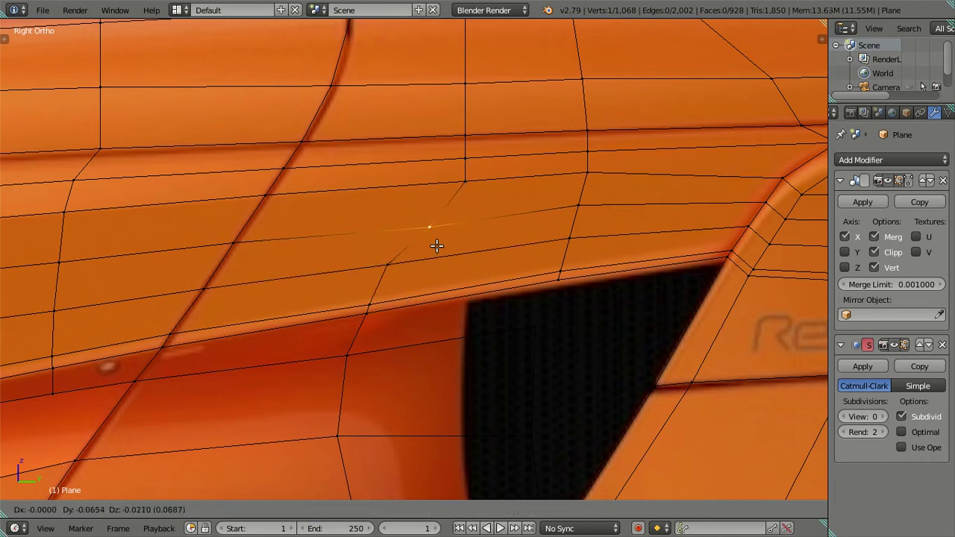
pyautogui.click(426, 249)
pyautogui.rightClick(475, 188)
pyautogui.press('g')
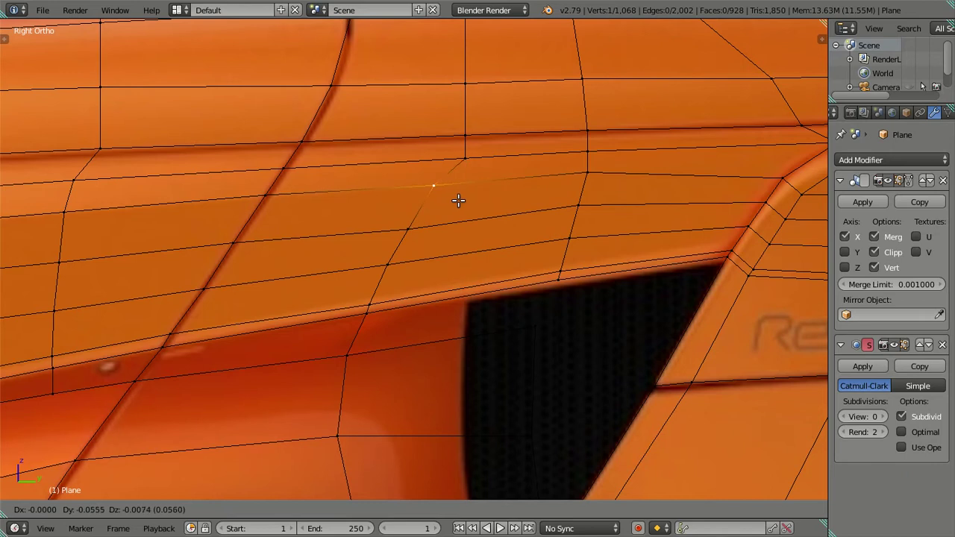
pyautogui.click(457, 200)
# Raise two crease vertices slightly and slide the upper panel vertices lengthwise along the body.
pyautogui.rightClick(422, 225)
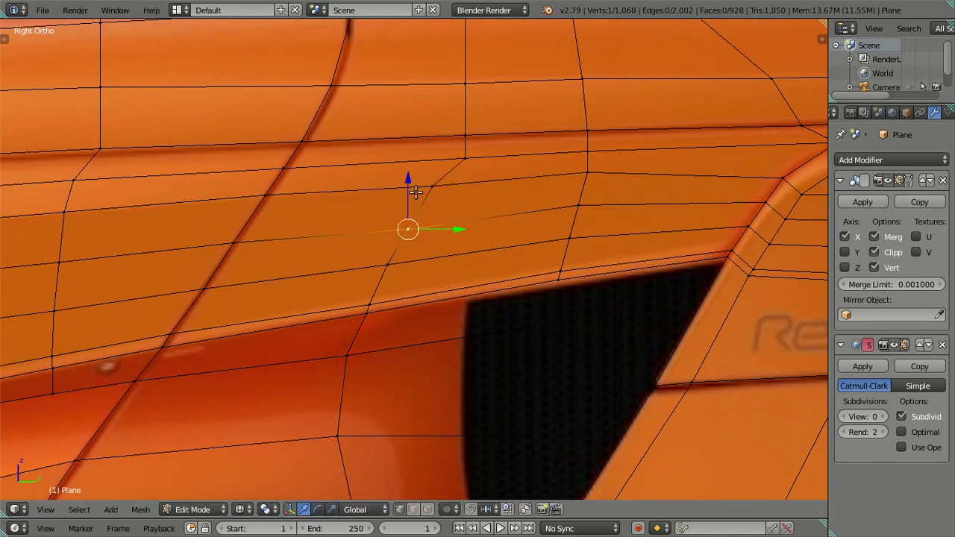
pyautogui.moveTo(406, 183); pyautogui.dragTo(407, 182)
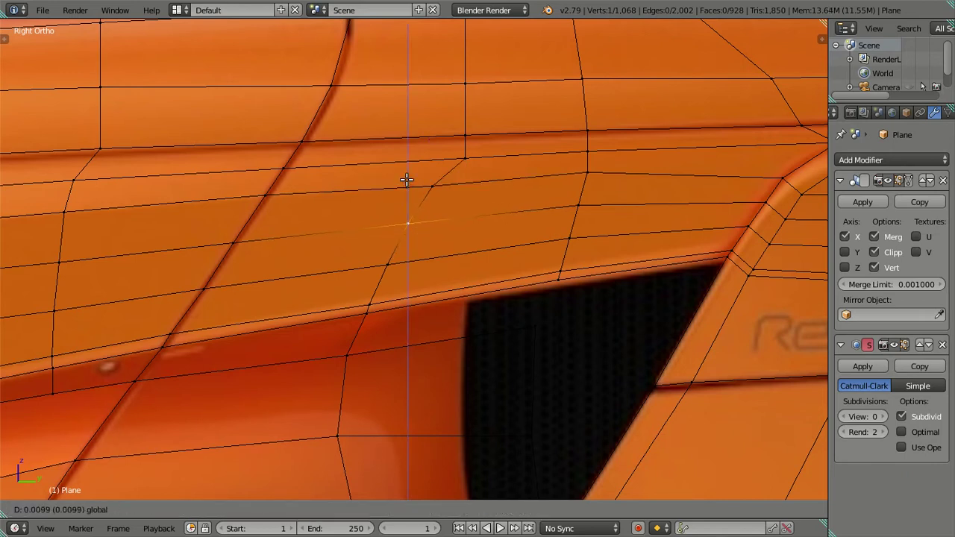
pyautogui.click(407, 181)
pyautogui.rightClick(431, 181)
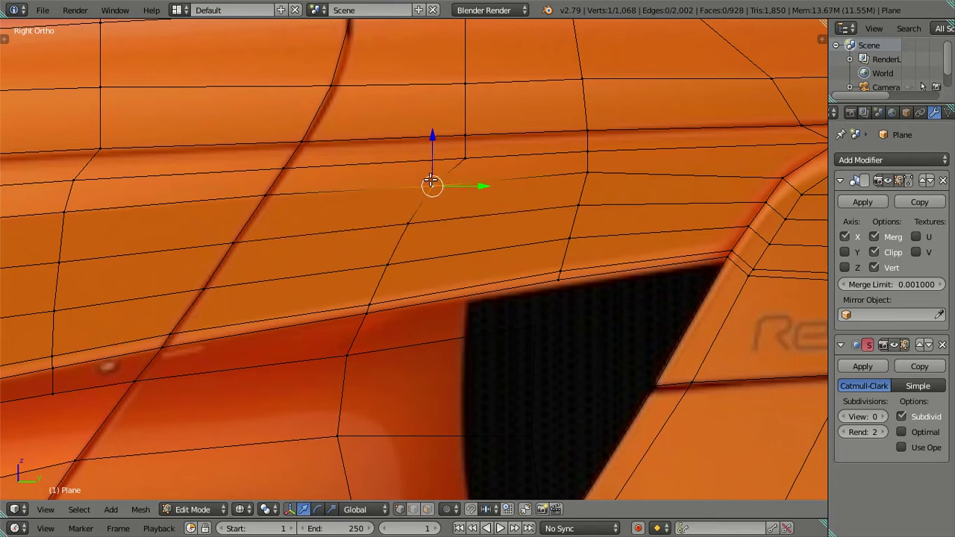
pyautogui.moveTo(433, 142); pyautogui.dragTo(436, 140)
pyautogui.click(436, 140)
pyautogui.rightClick(495, 157)
pyautogui.moveTo(513, 158)
pyautogui.mouseDown()
pyautogui.moveTo(490, 154)
pyautogui.moveTo(501, 134)
pyautogui.mouseUp()
pyautogui.click(495, 152)
pyautogui.rightClick(490, 132)
pyautogui.click(499, 135)
# Slide the shoulder crease edge lengthwise along the body.
pyautogui.press('a')
pyautogui.scroll(-1, 473, 154)
pyautogui.scroll(-1, 473, 159)
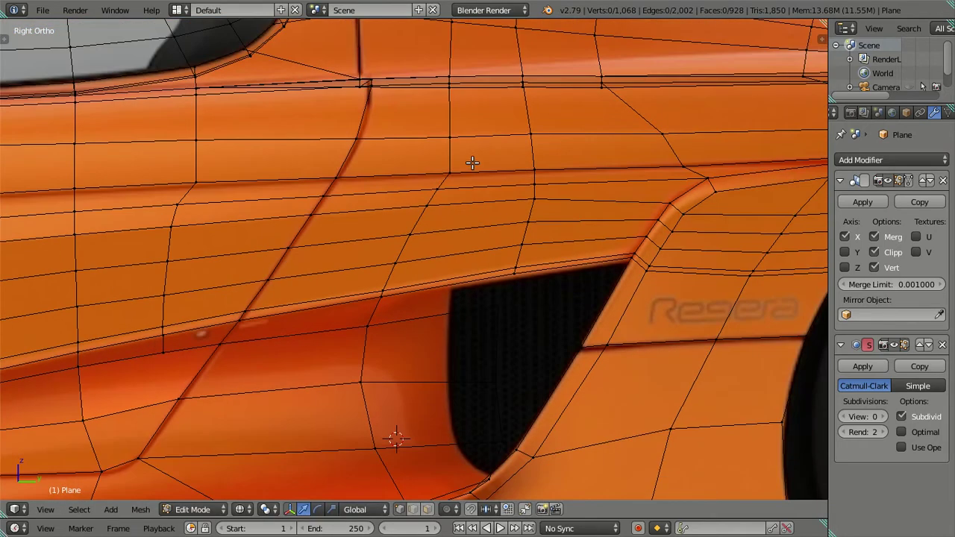
pyautogui.scroll(1, 467, 164)
pyautogui.scroll(1, 465, 168)
pyautogui.press('c')
pyautogui.click(482, 142)
pyautogui.rightClick(482, 141)
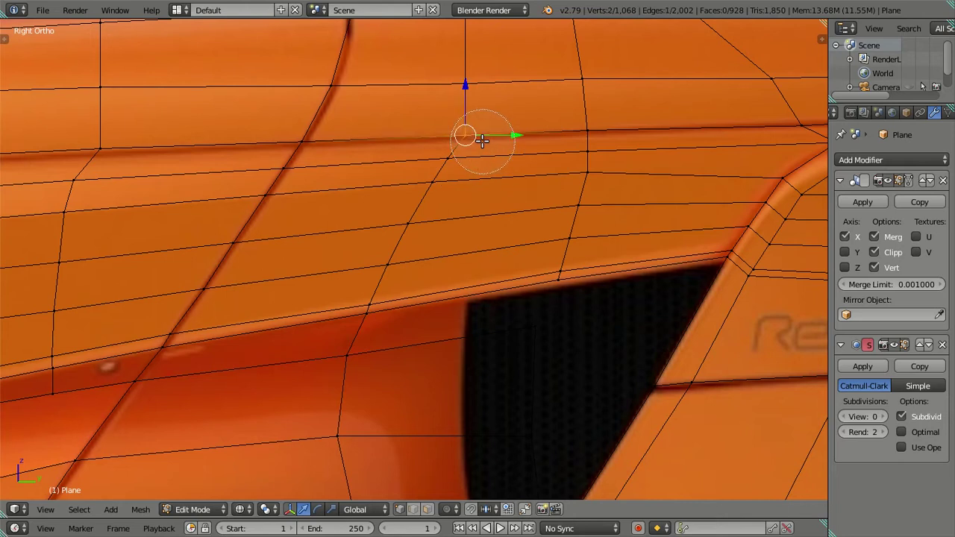
pyautogui.moveTo(515, 135); pyautogui.dragTo(513, 133)
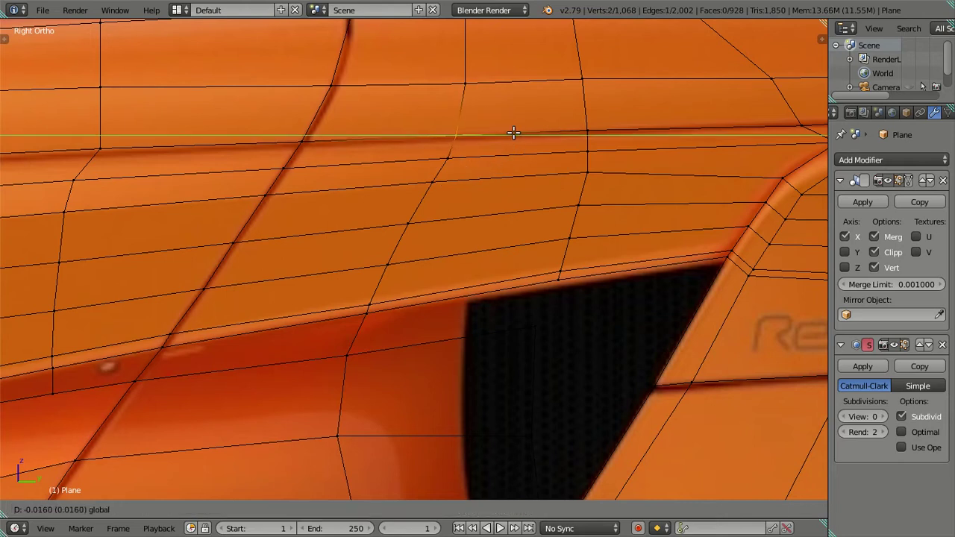
pyautogui.click(514, 132)
pyautogui.scroll(-3, 486, 141)
pyautogui.press('a')
pyautogui.scroll(2, 465, 194)
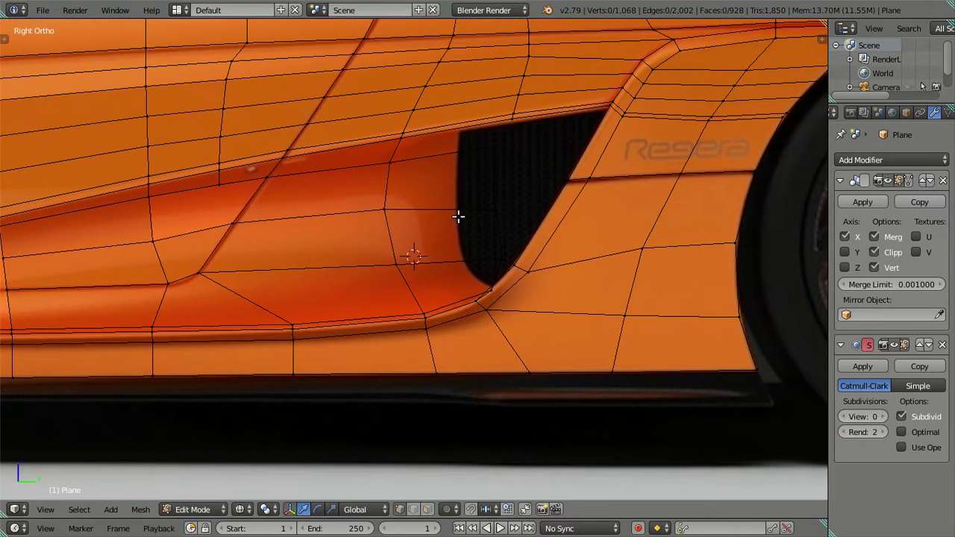
pyautogui.scroll(2, 458, 216)
# Slide the intake's inner corner vertex and the vertex above it along the car's length.
pyautogui.hotkey('alt', 'z')
pyautogui.rightClick(535, 246)
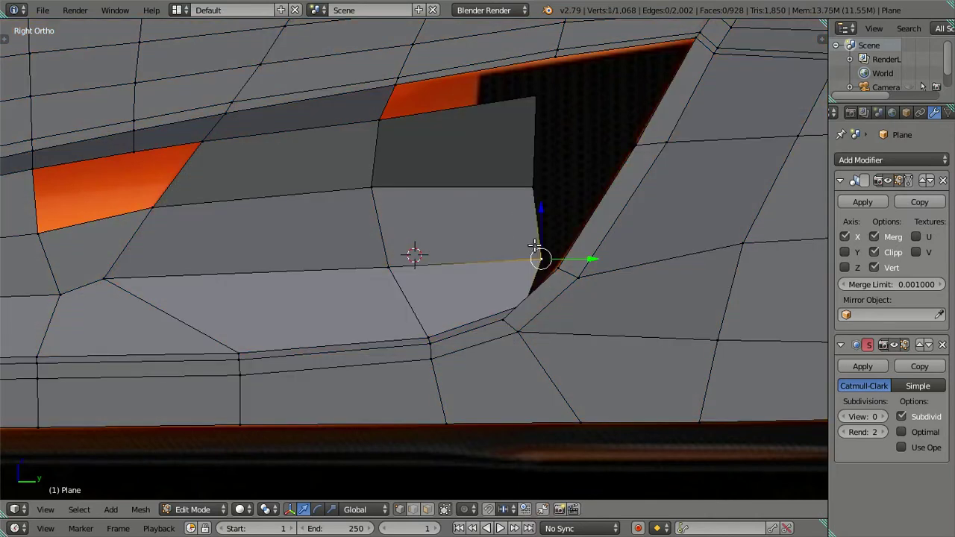
pyautogui.hotkey('alt', 'z')
pyautogui.press('g')
pyautogui.press('y')
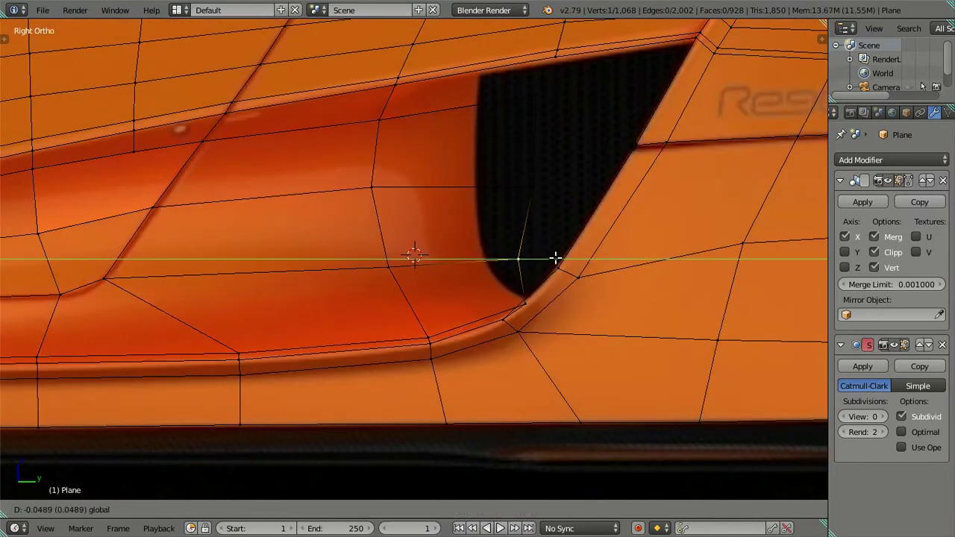
pyautogui.click(526, 253)
pyautogui.rightClick(533, 188)
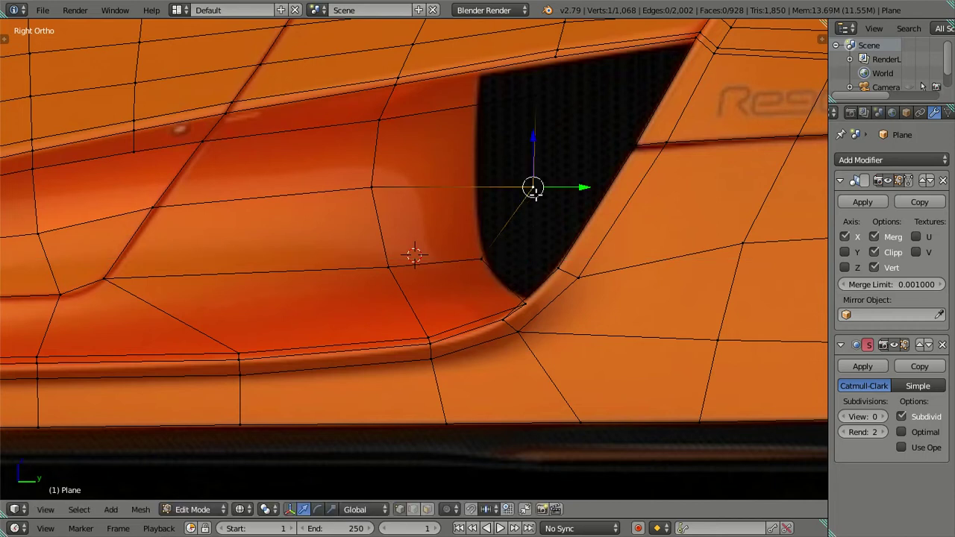
pyautogui.press('g')
pyautogui.press('y')
pyautogui.click(525, 174)
# Fill the open gap in the intake with a new face and align its corner vertex lengthwise.
pyautogui.rightClick(536, 103)
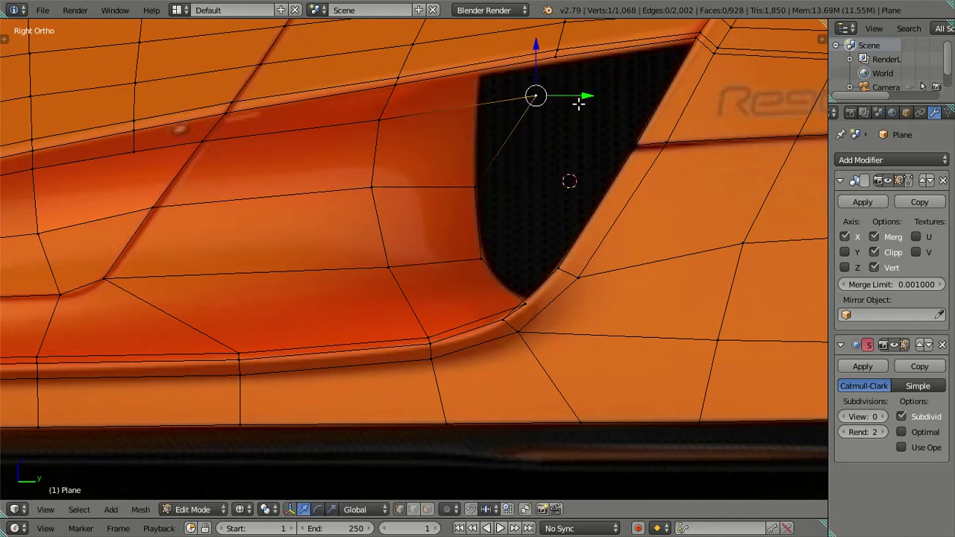
pyautogui.hotkey('alt', 'z')
pyautogui.moveTo(550, 107); pyautogui.dragTo(539, 77, button='middle')
pyautogui.keyDown('ctrl'); pyautogui.rightClick(550, 64); pyautogui.keyUp('ctrl')
pyautogui.press('f')
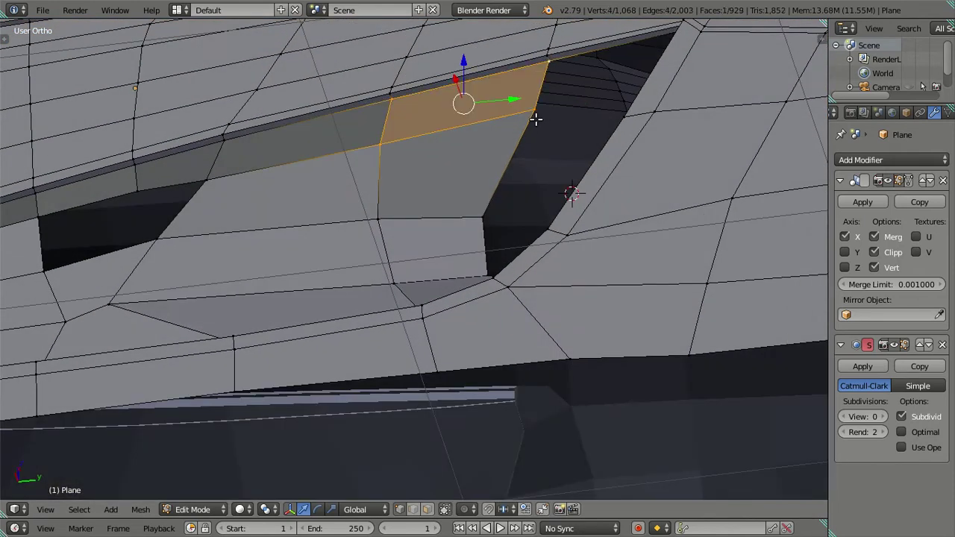
pyautogui.rightClick(532, 112)
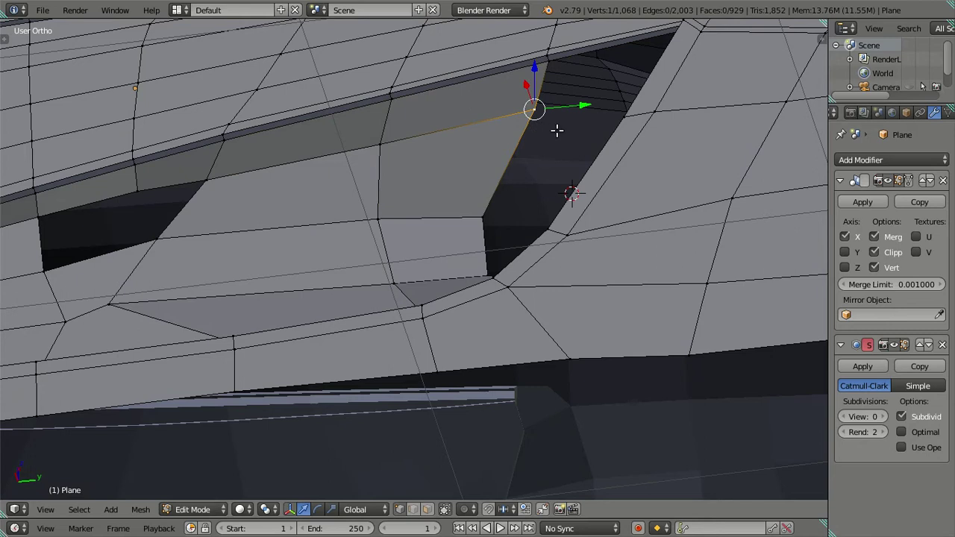
pyautogui.press('KP_3')
pyautogui.press('g')
pyautogui.press('y')
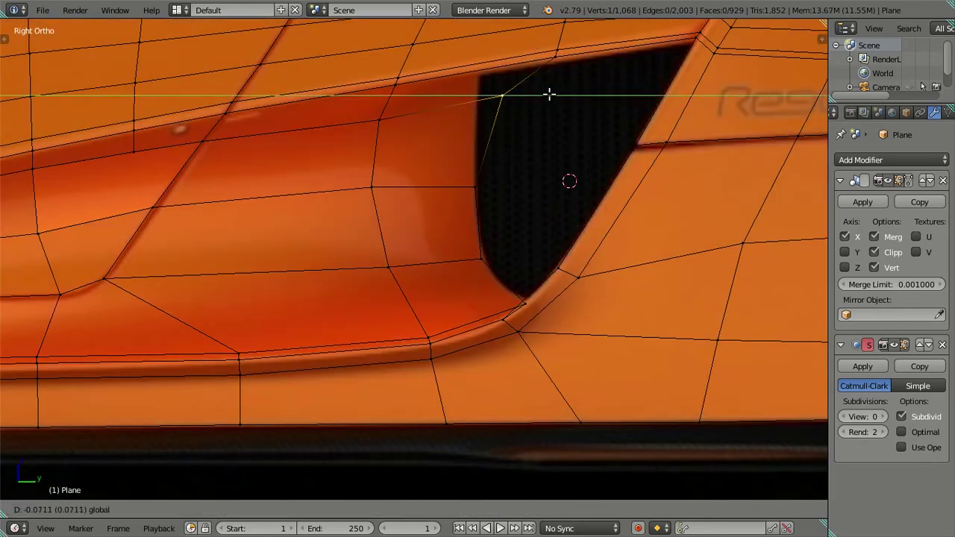
pyautogui.click(528, 91)
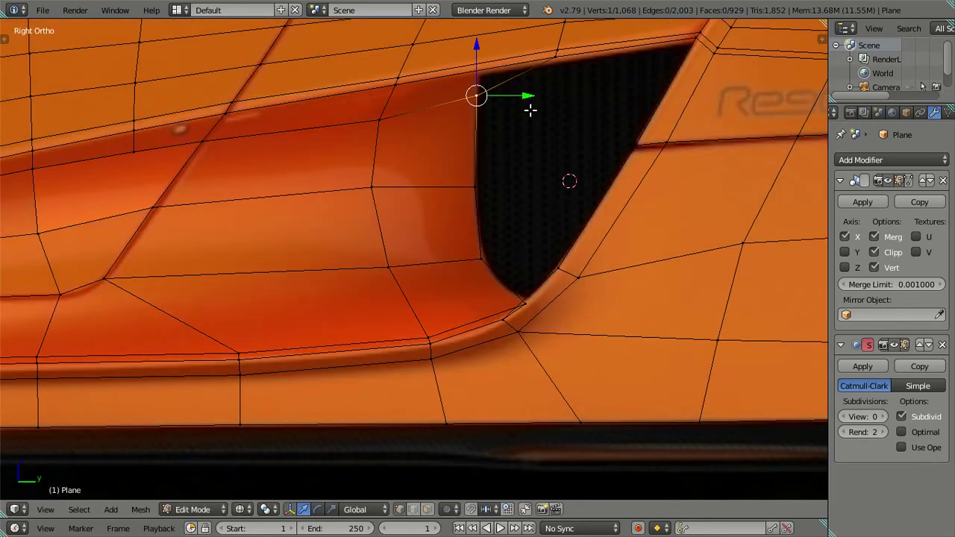
# Raise the intake's upper lip edge to match the reference.
pyautogui.rightClick(401, 120)
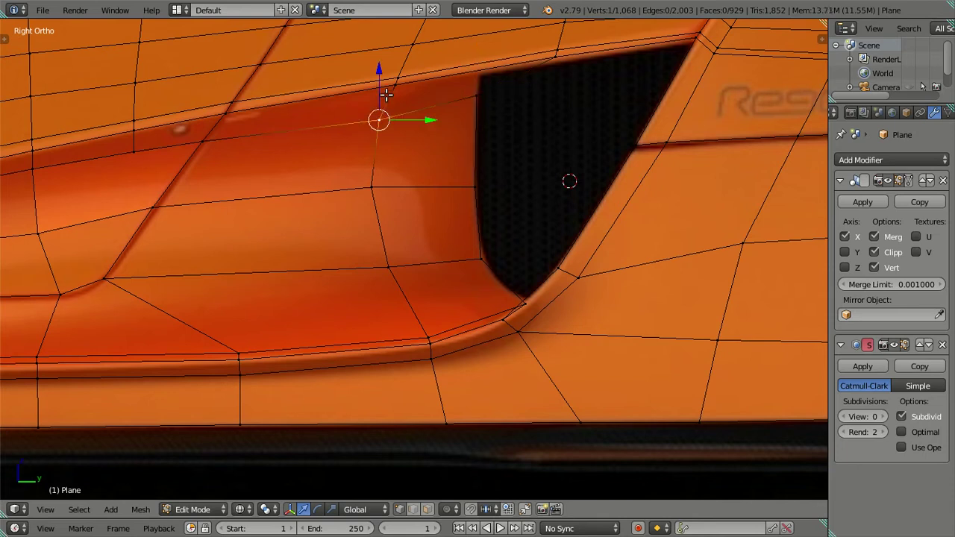
pyautogui.keyDown('shift'); pyautogui.rightClick(462, 96); pyautogui.keyUp('shift')
pyautogui.moveTo(421, 63); pyautogui.dragTo(421, 45)
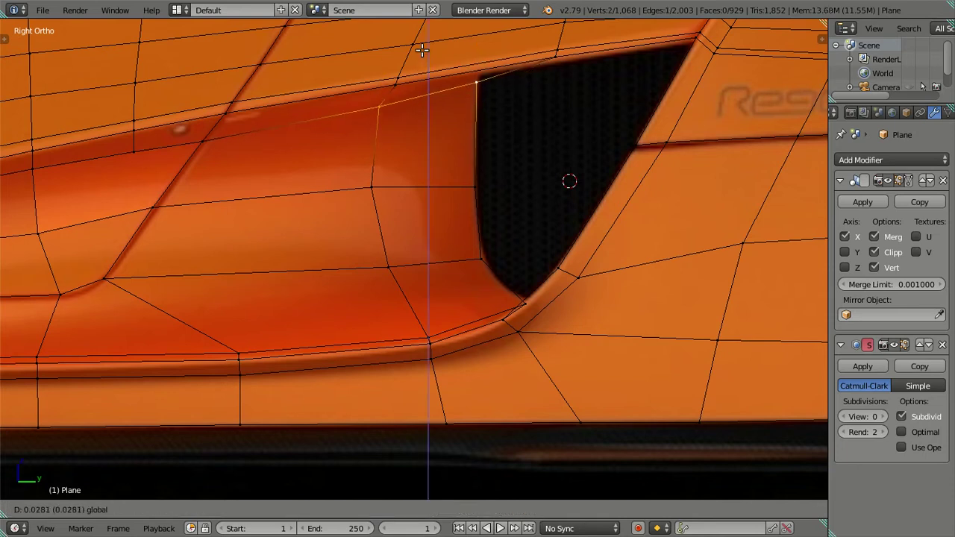
pyautogui.click(421, 45)
pyautogui.rightClick(384, 83)
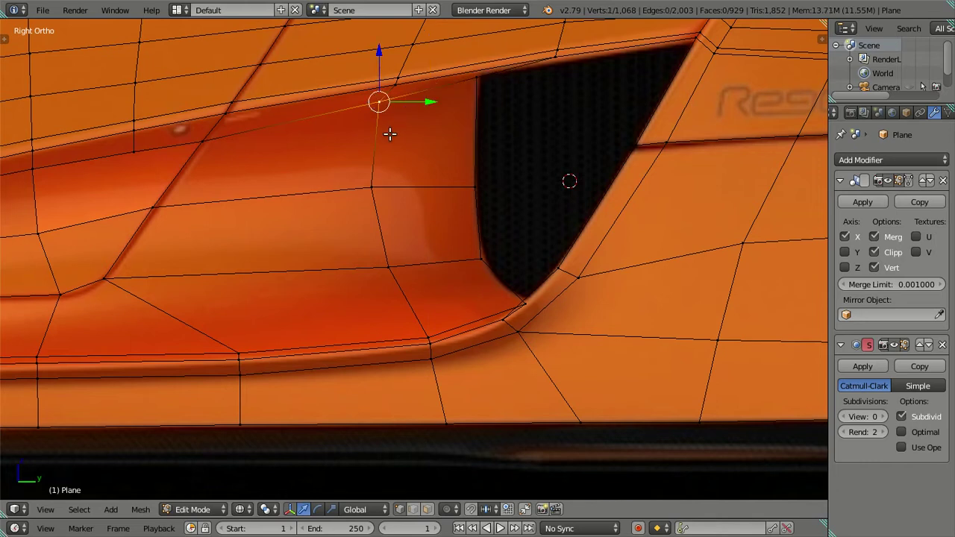
# Raise two vertices on the intake's rear edge vertically.
pyautogui.rightClick(470, 184)
pyautogui.press('g')
pyautogui.press('z')
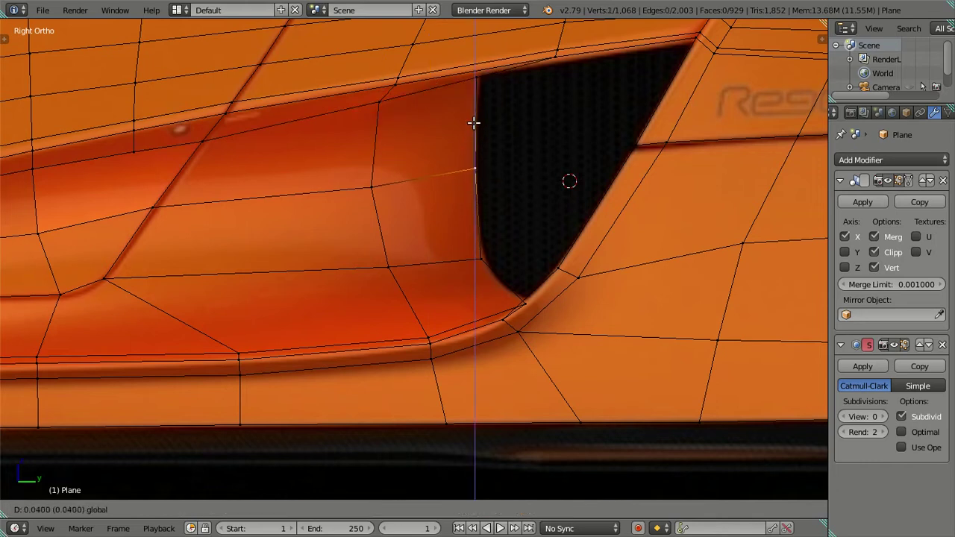
pyautogui.click(461, 140)
pyautogui.rightClick(370, 186)
pyautogui.press('g')
pyautogui.press('z')
pyautogui.rightClick(376, 138)
pyautogui.press('g')
pyautogui.press('z')
pyautogui.click(374, 129)
# Orbit around the intake in grey solid shading to inspect its surface.
pyautogui.press('a')
pyautogui.hotkey('alt', 'z')
pyautogui.moveTo(460, 230)
pyautogui.mouseDown(button='middle')
pyautogui.moveTo(490, 177)
pyautogui.moveTo(537, 147)
pyautogui.moveTo(589, 207)
pyautogui.moveTo(452, 266)
pyautogui.moveTo(486, 326)
pyautogui.moveTo(604, 268)
pyautogui.mouseUp(button='middle')
pyautogui.moveTo(589, 251)
pyautogui.mouseDown(button='middle')
pyautogui.moveTo(495, 246)
pyautogui.moveTo(525, 226)
pyautogui.moveTo(559, 250)
pyautogui.mouseUp(button='middle')
pyautogui.press('KP_3')
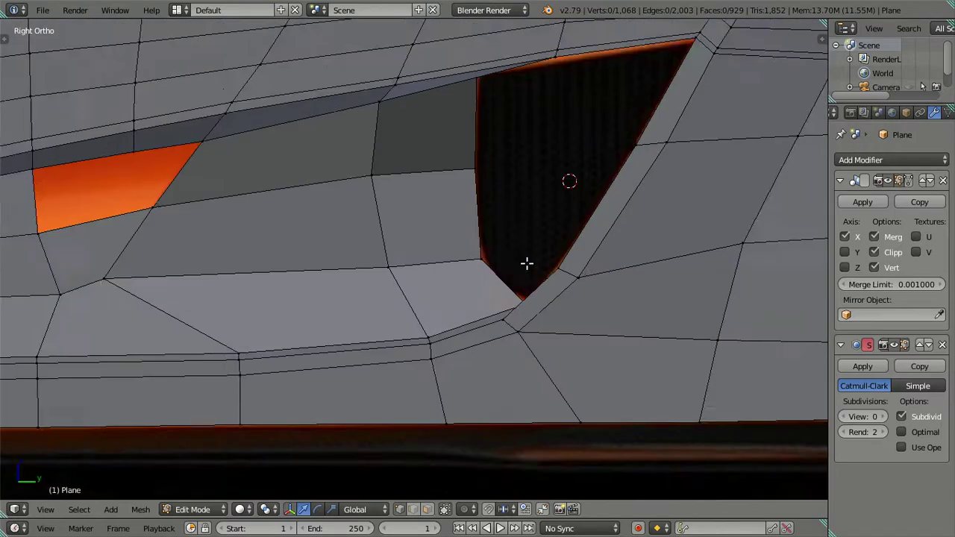
pyautogui.moveTo(502, 298)
pyautogui.mouseDown(button='middle')
pyautogui.moveTo(537, 322)
pyautogui.moveTo(537, 288)
pyautogui.mouseUp(button='middle')
# Nudge the intake's lower rear corner vertex vertically, then front-to-back, onto the reference edge.
pyautogui.rightClick(537, 288)
pyautogui.press('KP_3')
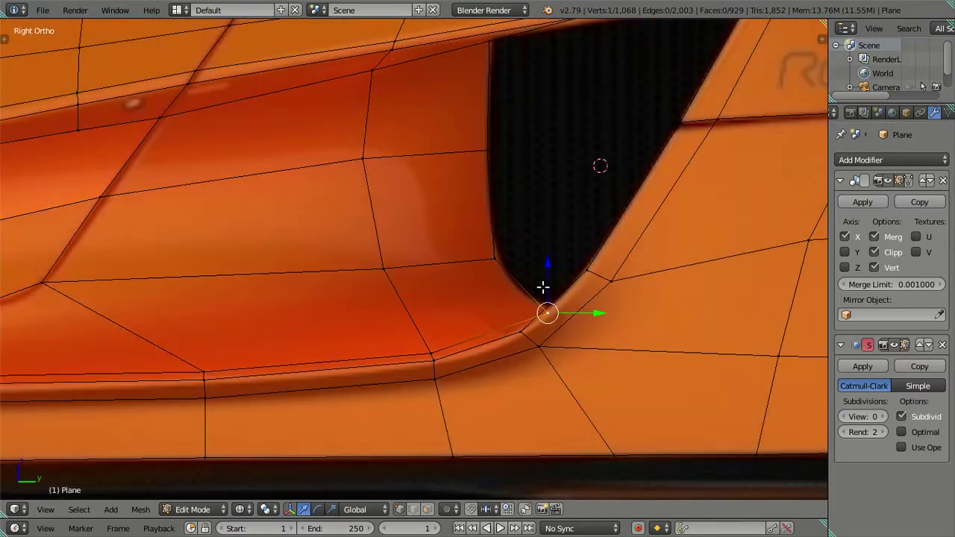
pyautogui.press('g')
pyautogui.press('z')
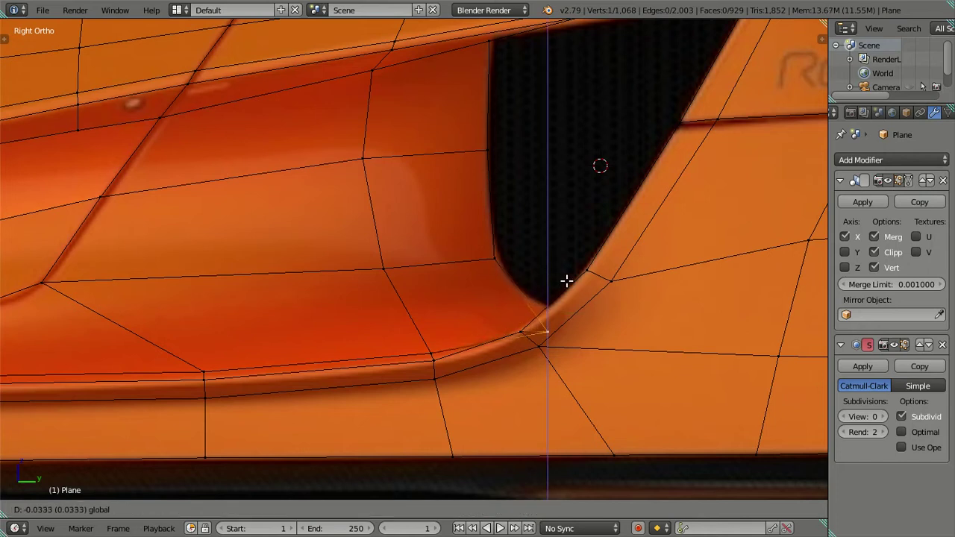
pyautogui.click(573, 287)
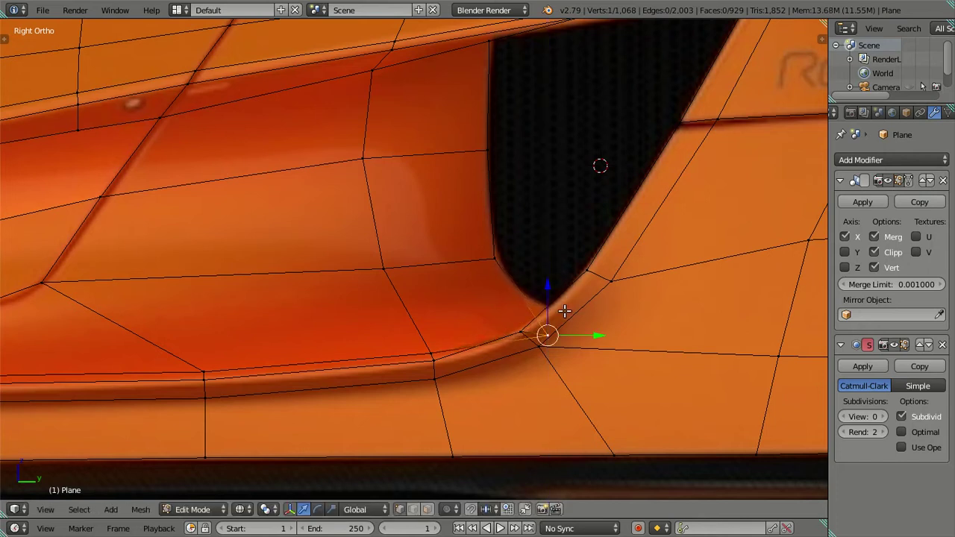
pyautogui.press('g')
pyautogui.press('y')
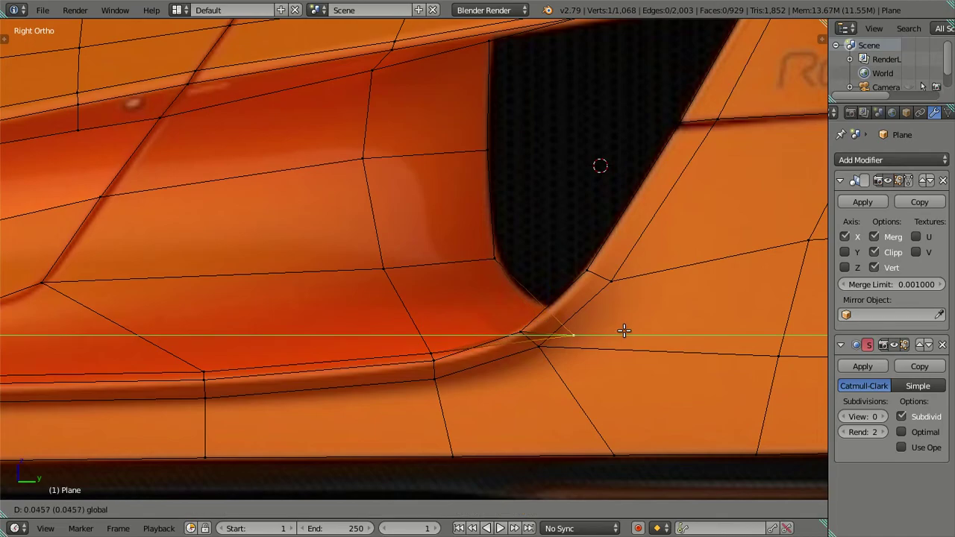
pyautogui.click(620, 332)
# In grey solid shading, fill the gap between the intake slot-edge vertices with a new face.
pyautogui.hotkey('shift', 'z')
pyautogui.moveTo(575, 392)
pyautogui.mouseDown(button='middle')
pyautogui.moveTo(552, 246)
pyautogui.moveTo(503, 215)
pyautogui.mouseUp(button='middle')
pyautogui.scroll(-5, 567, 330)
pyautogui.scroll(5, 404, 413)
pyautogui.scroll(-4, 404, 413)
pyautogui.moveTo(408, 348)
pyautogui.mouseDown(button='middle')
pyautogui.moveTo(488, 262)
pyautogui.moveTo(550, 247)
pyautogui.moveTo(557, 231)
pyautogui.mouseUp(button='middle')
pyautogui.scroll(-2, 557, 230)
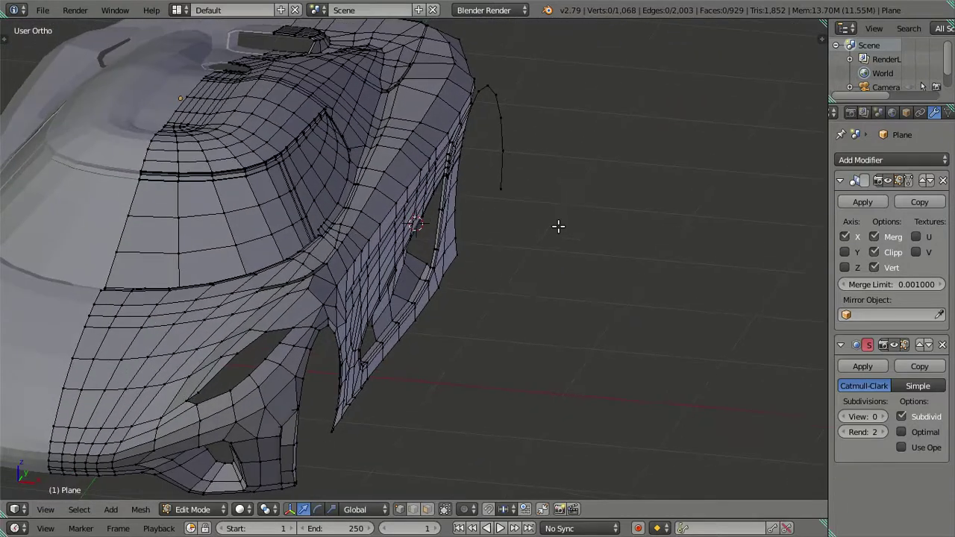
pyautogui.scroll(4, 488, 256)
pyautogui.scroll(2, 461, 271)
pyautogui.rightClick(460, 275)
pyautogui.keyDown('ctrl'); pyautogui.rightClick(479, 220); pyautogui.keyUp('ctrl')
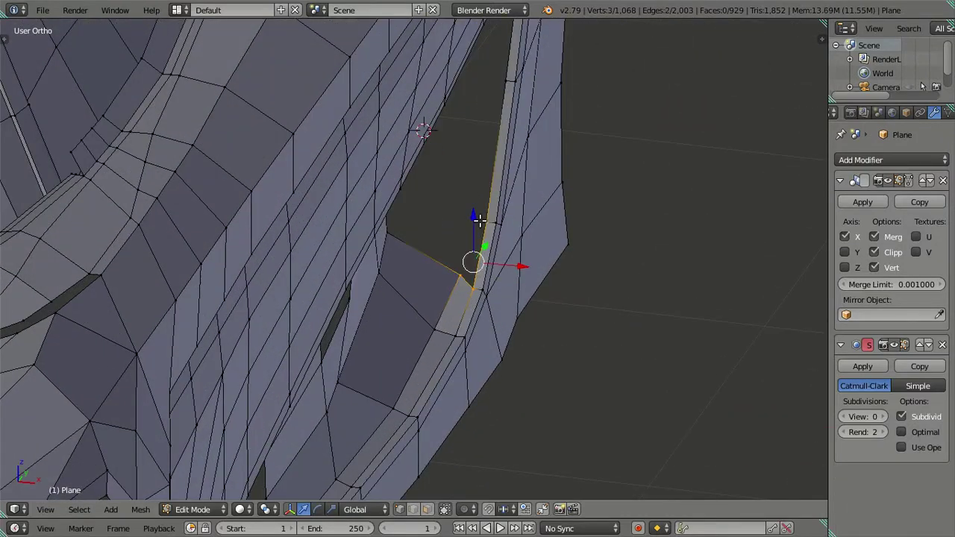
pyautogui.press('f')
pyautogui.press('a')
# Preview the new face in Object Mode from a low side view, then return to Edit Mode.
pyautogui.moveTo(486, 219)
pyautogui.mouseDown(button='middle')
pyautogui.moveTo(495, 271)
pyautogui.moveTo(437, 245)
pyautogui.moveTo(445, 266)
pyautogui.mouseUp(button='middle')
pyautogui.press('Tab')
pyautogui.scroll(-3, 436, 263)
pyautogui.scroll(-4, 428, 261)
pyautogui.moveTo(484, 336)
pyautogui.mouseDown(button='middle')
pyautogui.moveTo(247, 203)
pyautogui.moveTo(261, 237)
pyautogui.mouseUp(button='middle')
pyautogui.scroll(5, 261, 236)
pyautogui.press('Tab')
pyautogui.scroll(2, 308, 261)
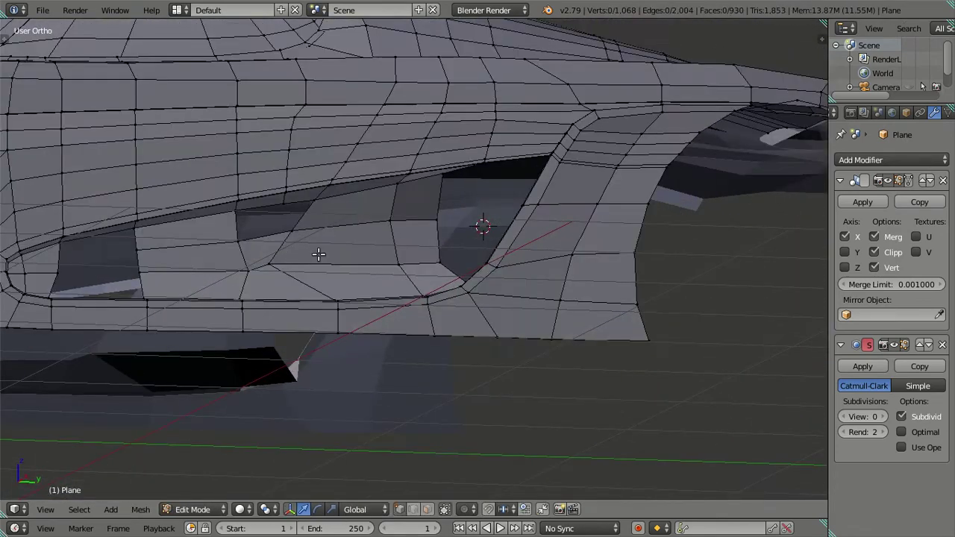
pyautogui.scroll(2, 318, 254)
pyautogui.scroll(-3, 407, 262)
# Switch to orange textured shading and frame the side intake to compare with the reference.
pyautogui.moveTo(407, 262)
pyautogui.mouseDown(button='middle')
pyautogui.moveTo(497, 292)
pyautogui.moveTo(437, 336)
pyautogui.mouseUp(button='middle')
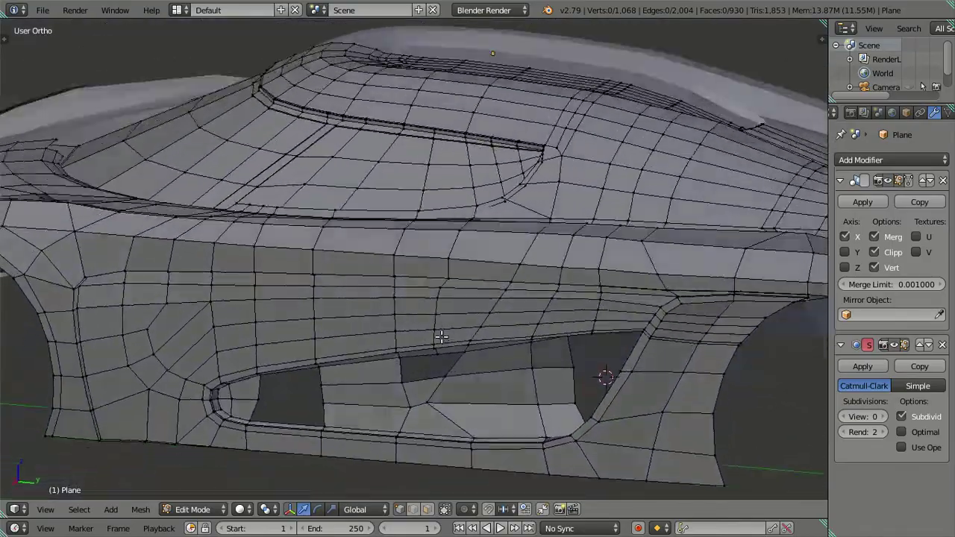
pyautogui.scroll(2, 487, 404)
pyautogui.moveTo(487, 405)
pyautogui.mouseDown(button='middle')
pyautogui.moveTo(512, 421)
pyautogui.moveTo(469, 493)
pyautogui.moveTo(482, 336)
pyautogui.moveTo(449, 294)
pyautogui.moveTo(477, 336)
pyautogui.mouseUp(button='middle')
pyautogui.scroll(2, 477, 339)
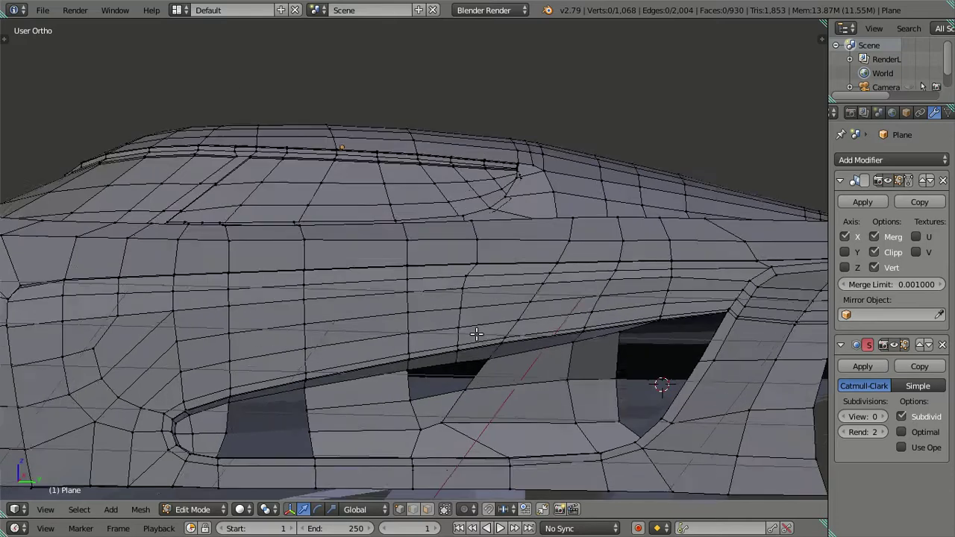
pyautogui.scroll(1, 480, 342)
pyautogui.scroll(2, 480, 343)
pyautogui.keyDown('shift'); pyautogui.moveTo(505, 418); pyautogui.dragTo(473, 162, button='middle'); pyautogui.keyUp('shift')
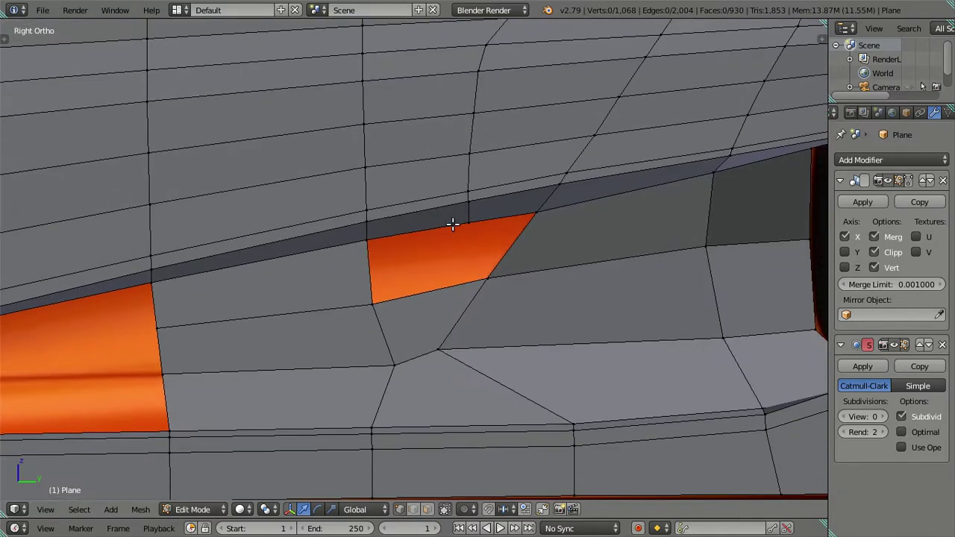
pyautogui.scroll(-4, 448, 235)
pyautogui.moveTo(446, 210)
pyautogui.mouseDown(button='middle')
pyautogui.moveTo(441, 345)
pyautogui.moveTo(443, 329)
pyautogui.mouseUp(button='middle')
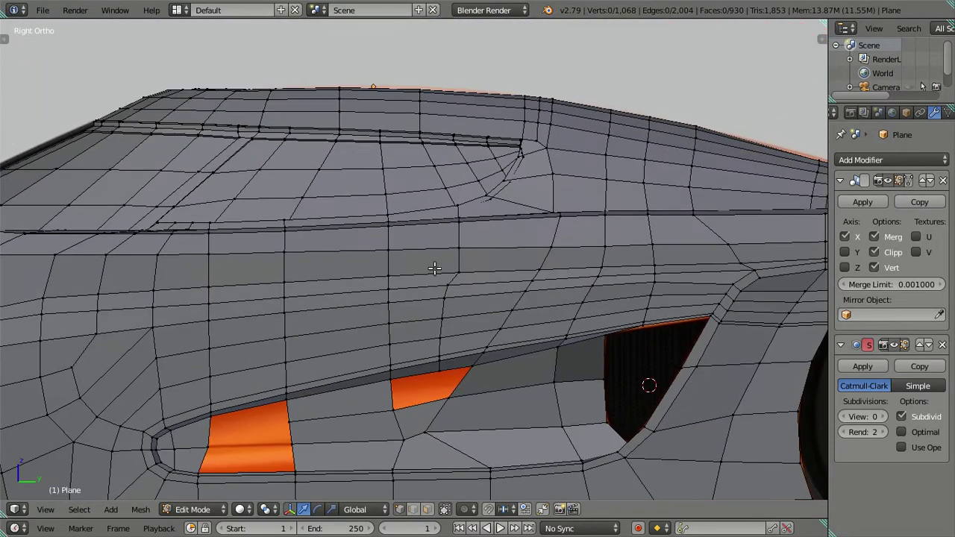
pyautogui.hotkey('alt', 'z')
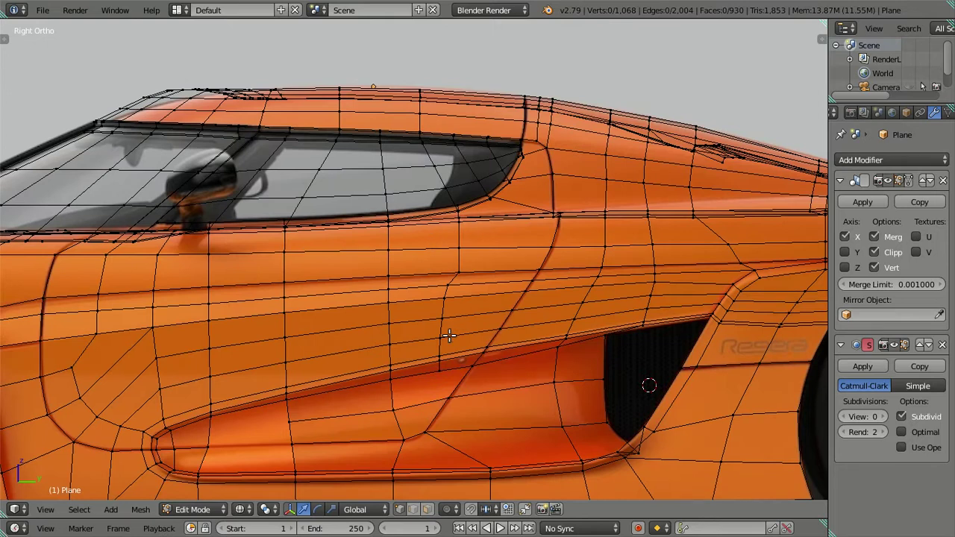
pyautogui.keyDown('shift'); pyautogui.moveTo(449, 336); pyautogui.dragTo(415, 202, button='middle'); pyautogui.keyUp('shift')
pyautogui.scroll(3, 418, 246)
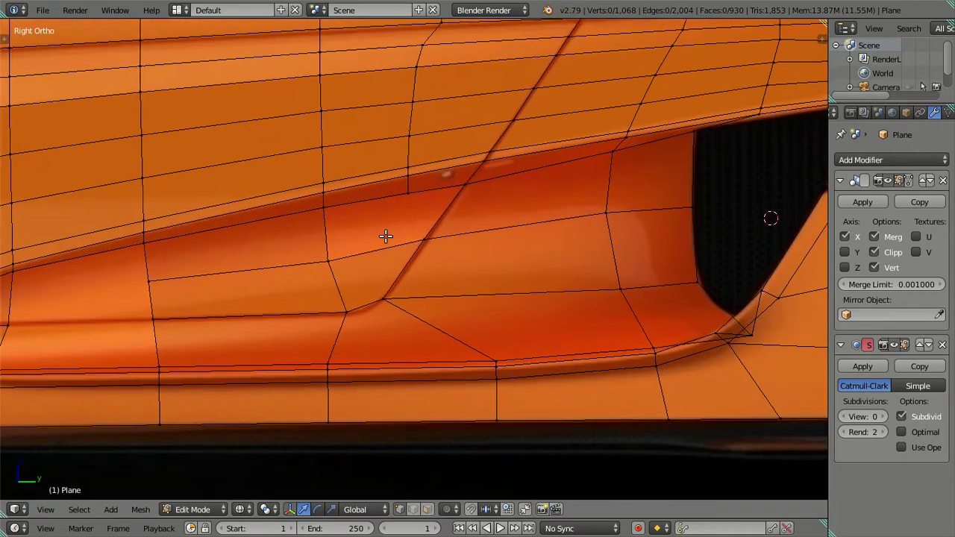
# Try filling faces at the intake's upper corner, then undo back to the earlier selection.
pyautogui.keyDown('shift'); pyautogui.moveTo(385, 236); pyautogui.dragTo(390, 255, button='middle'); pyautogui.keyUp('shift')
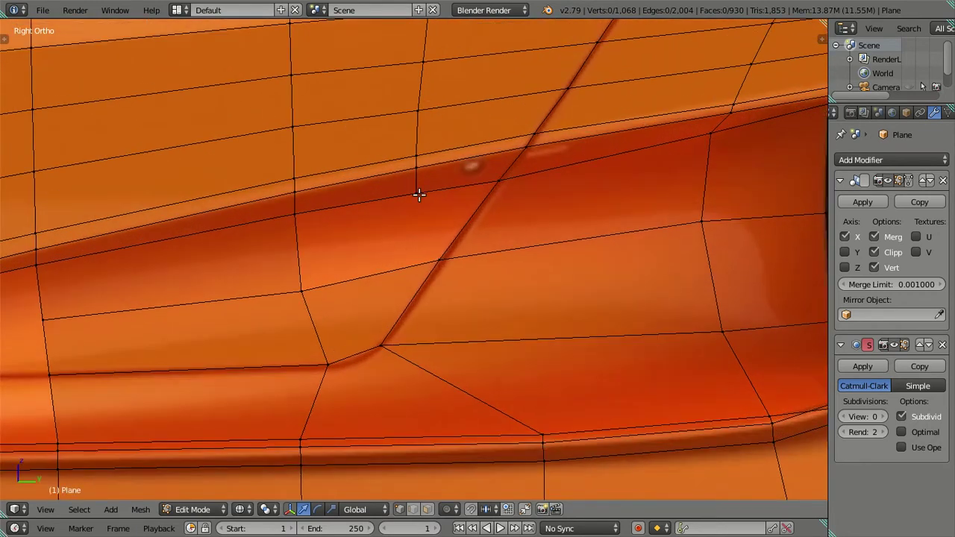
pyautogui.rightClick(418, 215)
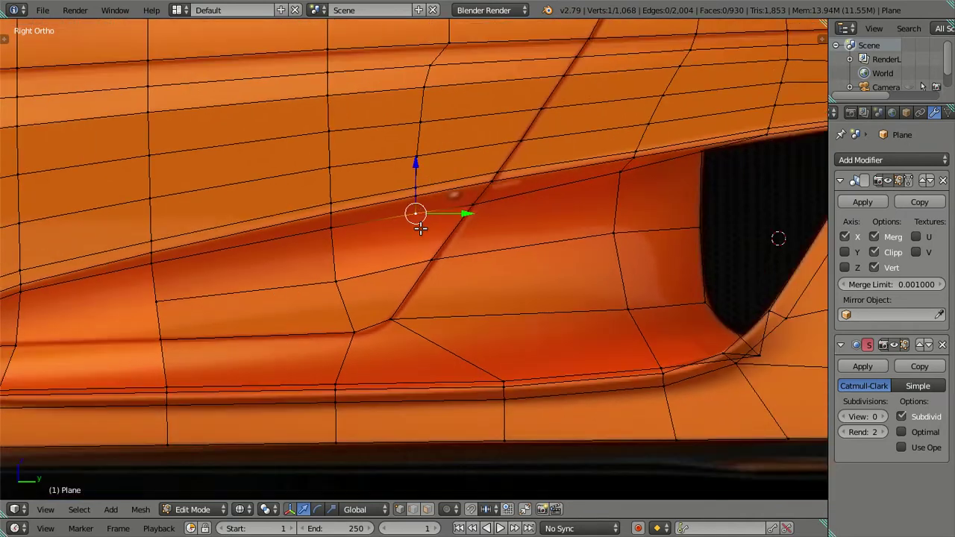
pyautogui.keyDown('ctrl'); pyautogui.rightClick(425, 259); pyautogui.keyUp('ctrl')
pyautogui.press('f')
pyautogui.rightClick(430, 258)
pyautogui.keyDown('ctrl'); pyautogui.rightClick(336, 281); pyautogui.keyUp('ctrl')
pyautogui.keyDown('ctrl'); pyautogui.rightClick(330, 227); pyautogui.keyUp('ctrl')
pyautogui.keyDown('ctrl'); pyautogui.rightClick(413, 215); pyautogui.keyUp('ctrl')
pyautogui.press('a')
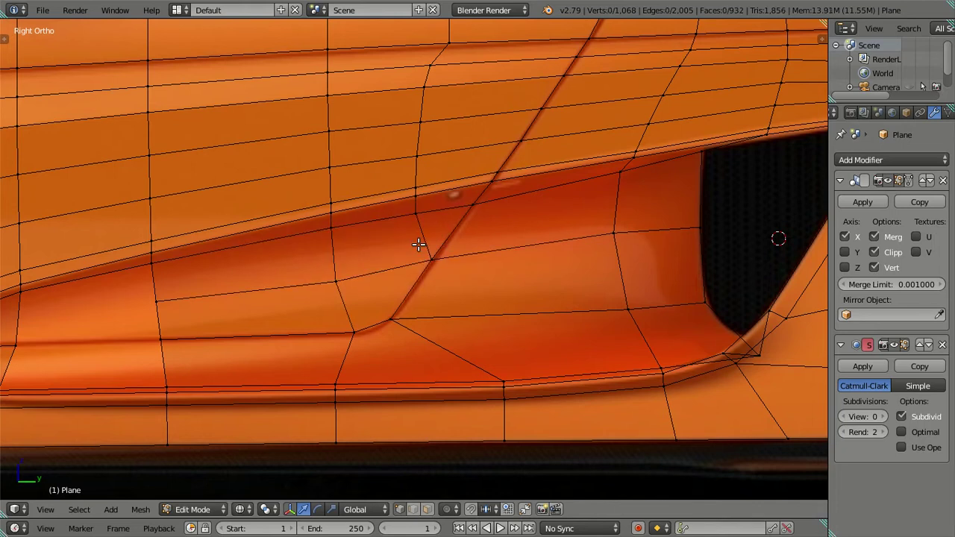
pyautogui.hotkey('ctrl', 'z')
pyautogui.hotkey('ctrl', 'z')
pyautogui.hotkey('ctrl', 'z')
pyautogui.hotkey('ctrl', 'z')
pyautogui.hotkey('ctrl', 'z')
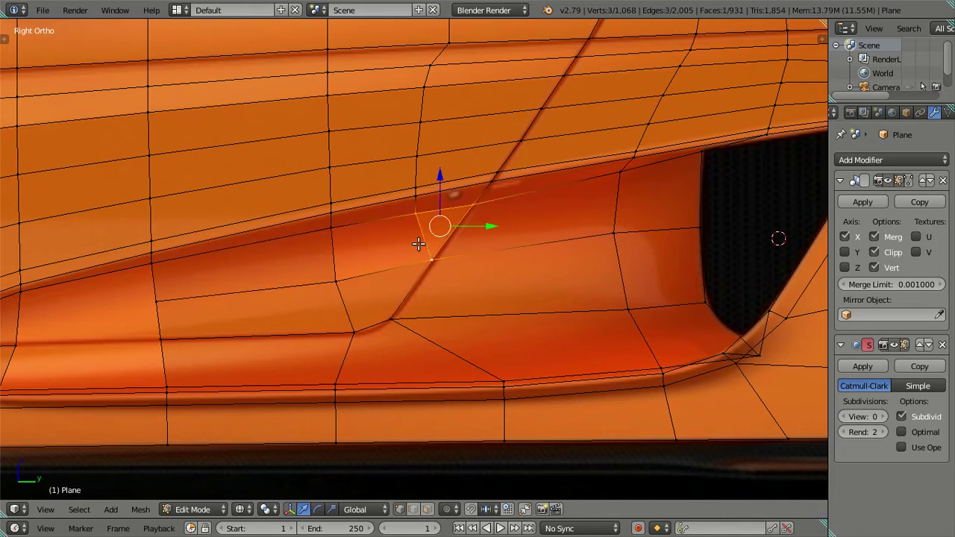
pyautogui.hotkey('ctrl', 'z')
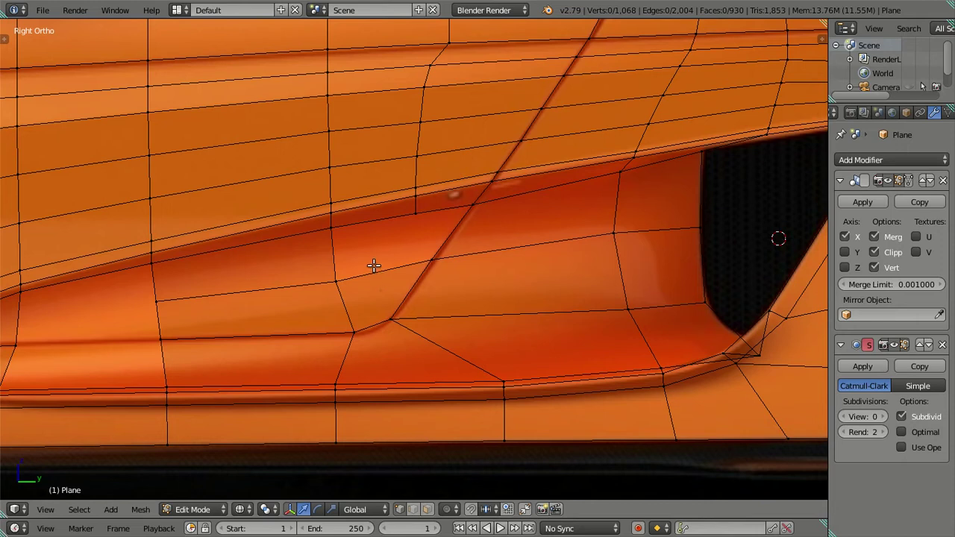
# Return to the textured straight side view and move a crease-line vertex into place.
pyautogui.press('z')
pyautogui.moveTo(505, 247); pyautogui.dragTo(409, 264, button='middle')
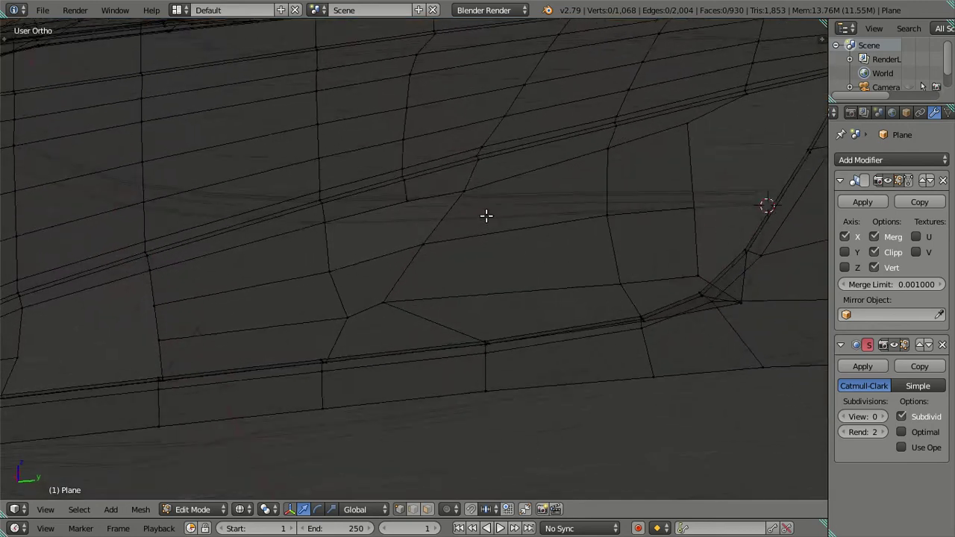
pyautogui.press('z')
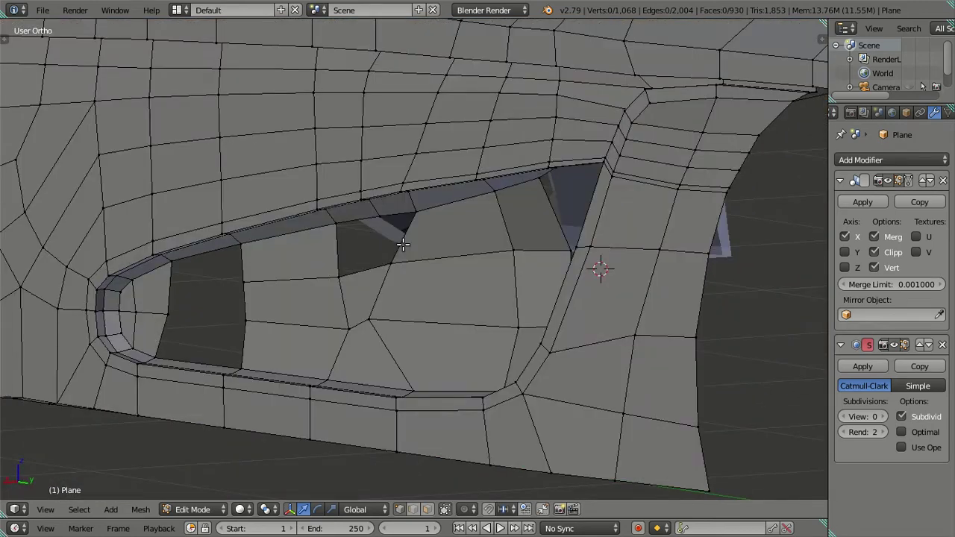
pyautogui.press('KP_3')
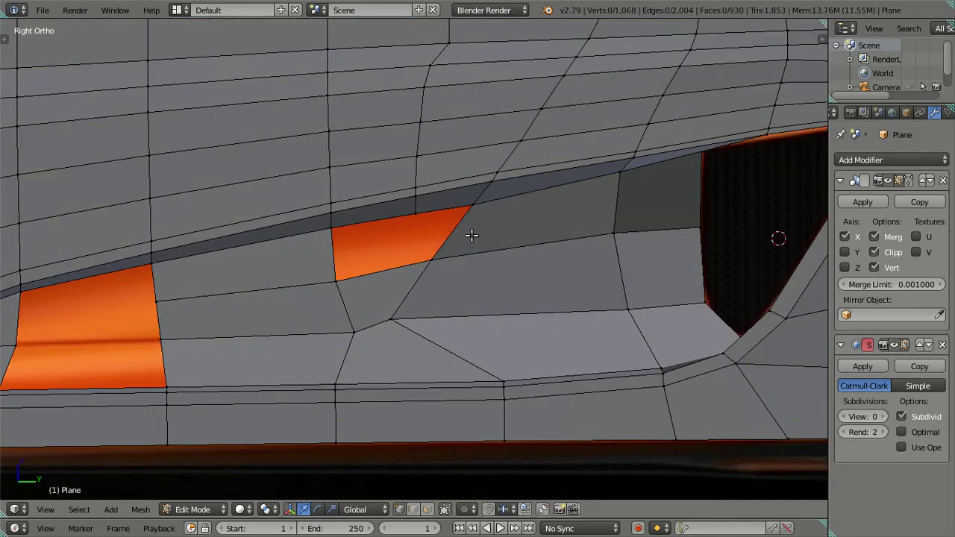
pyautogui.hotkey('alt', 'z')
pyautogui.rightClick(472, 204)
pyautogui.press('g')
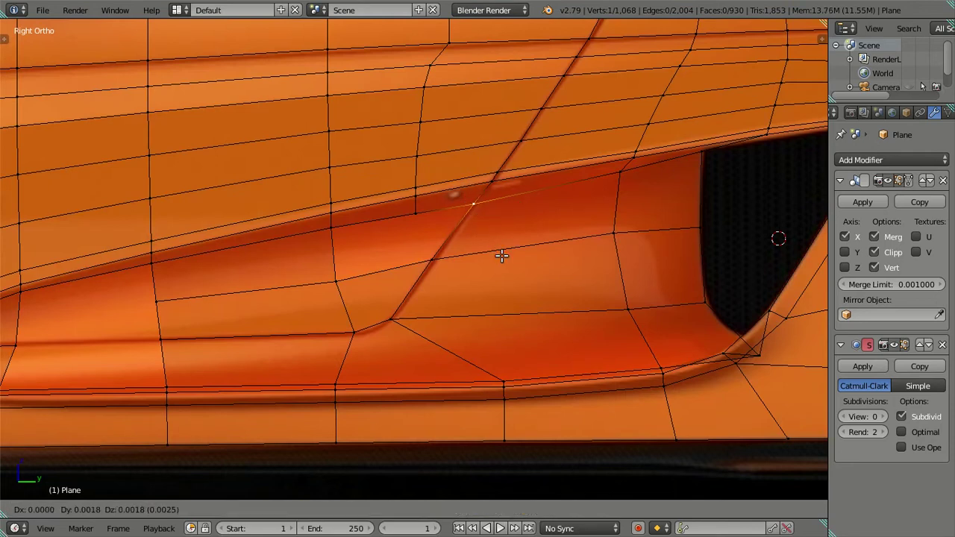
pyautogui.click(505, 250)
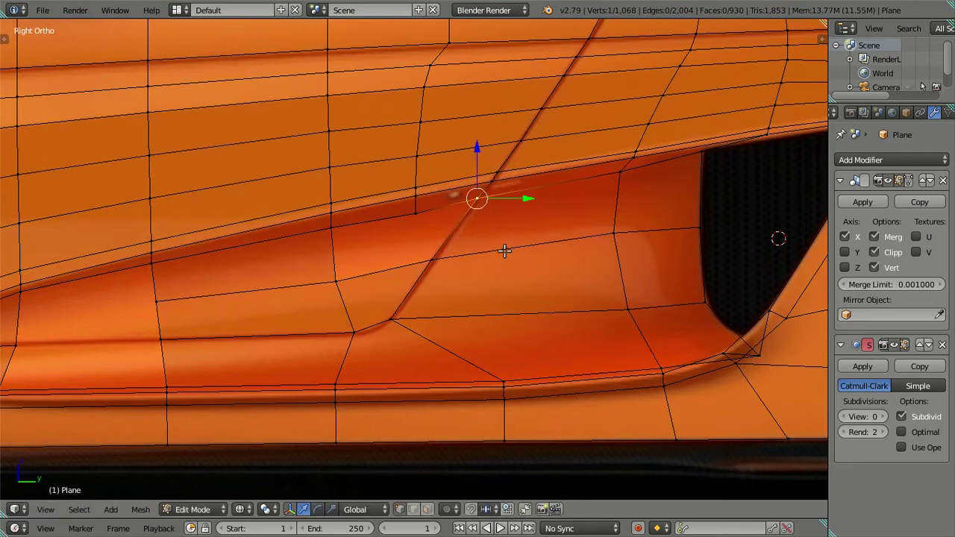
# Nudge the vertex on the intake's upper edge slightly in height.
pyautogui.rightClick(415, 213)
pyautogui.click(417, 166)
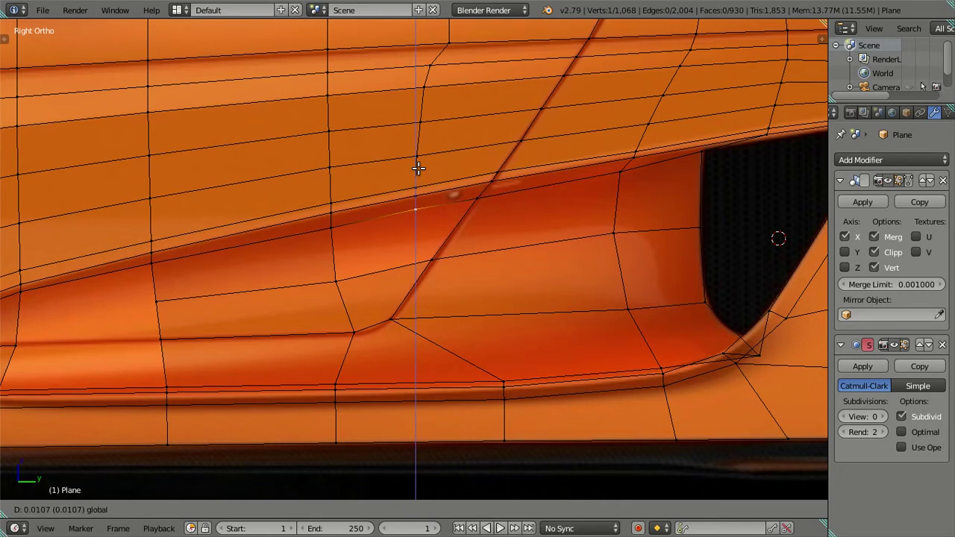
pyautogui.moveTo(418, 168); pyautogui.dragTo(423, 171)
pyautogui.click(422, 170)
pyautogui.scroll(2, 347, 226)
# Reposition a vertex further along the intake's upper edge.
pyautogui.rightClick(291, 178)
pyautogui.press('c')
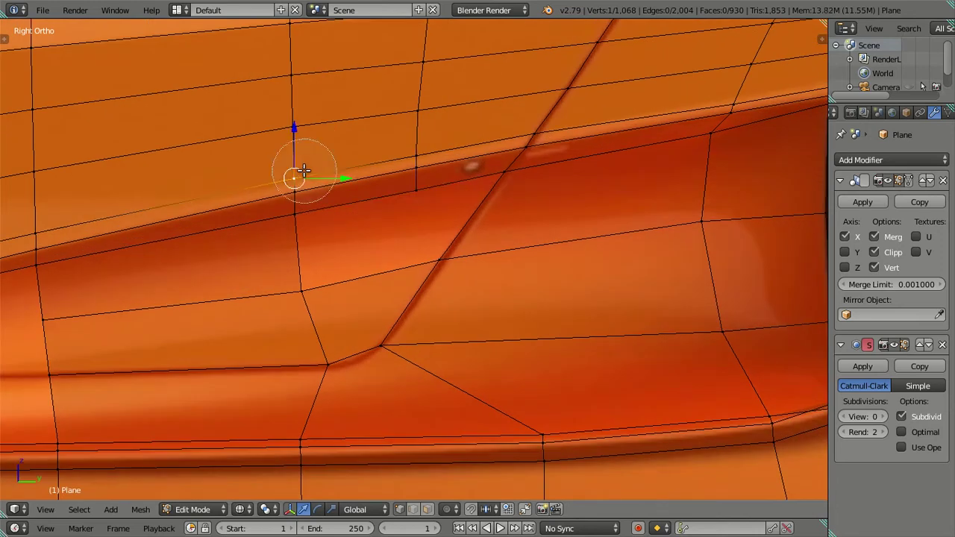
pyautogui.moveTo(298, 171); pyautogui.dragTo(296, 140)
pyautogui.press('Escape')
pyautogui.press('g')
pyautogui.press('z')
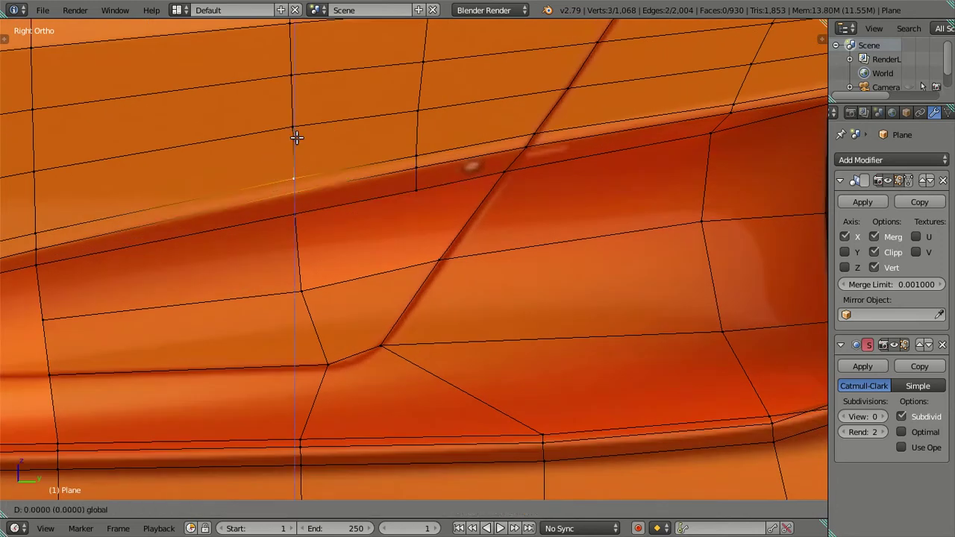
pyautogui.press('Escape')
pyautogui.rightClick(295, 226)
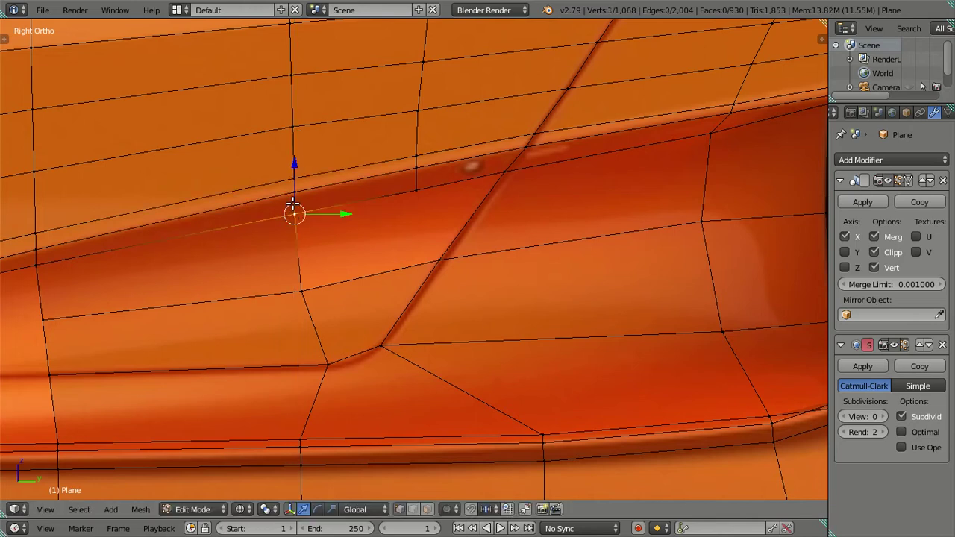
pyautogui.press('g')
pyautogui.click(294, 166)
# Move the vertex where the crease meets the intake vertically onto the crease line.
pyautogui.rightClick(416, 185)
pyautogui.scroll(-2, 414, 188)
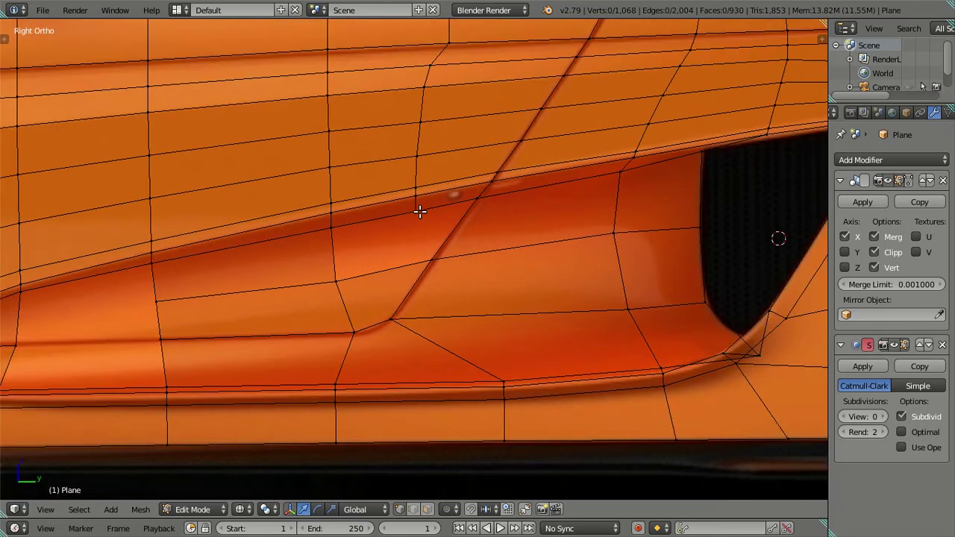
pyautogui.scroll(2, 479, 197)
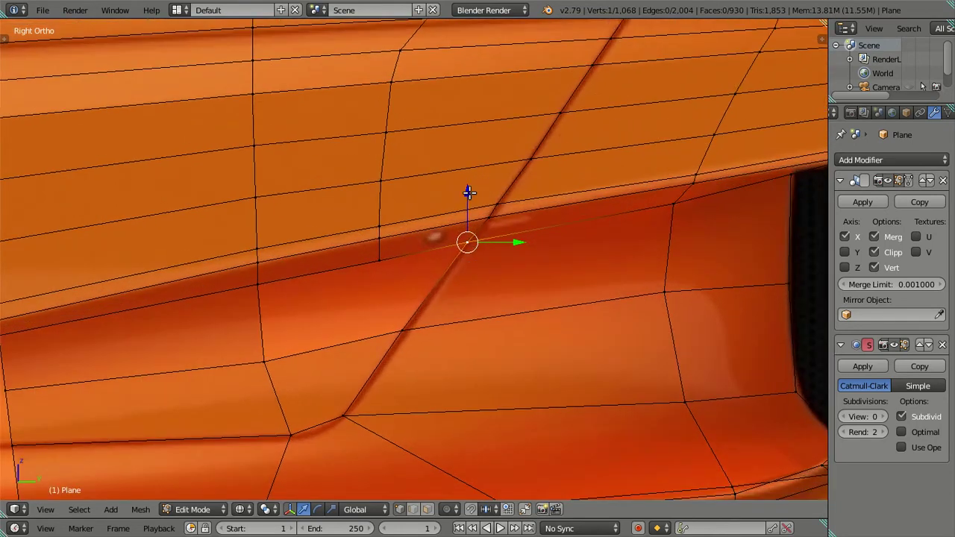
pyautogui.press('g')
pyautogui.press('z')
pyautogui.click(465, 193)
pyautogui.rightClick(669, 204)
pyautogui.press('a')
pyautogui.scroll(-2, 448, 269)
pyautogui.scroll(-1, 479, 230)
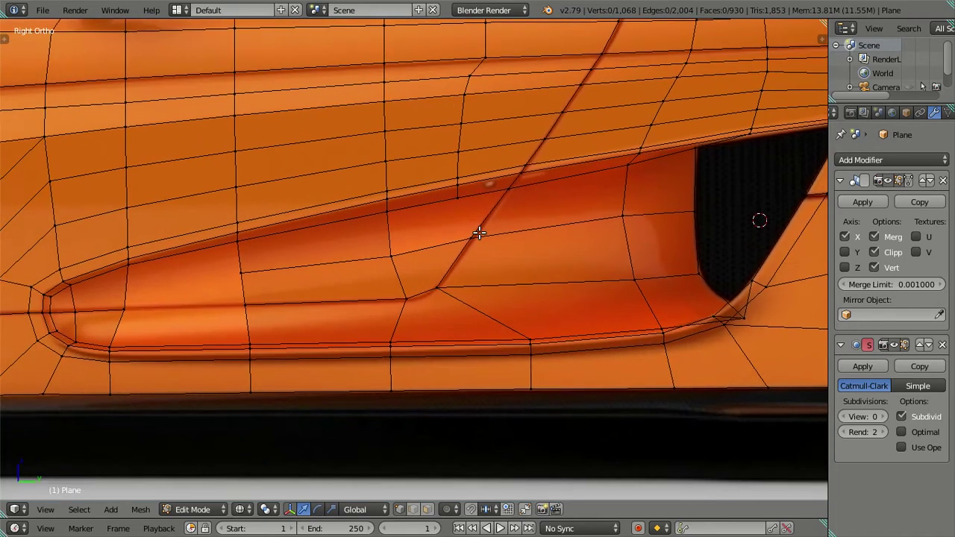
pyautogui.scroll(2, 382, 304)
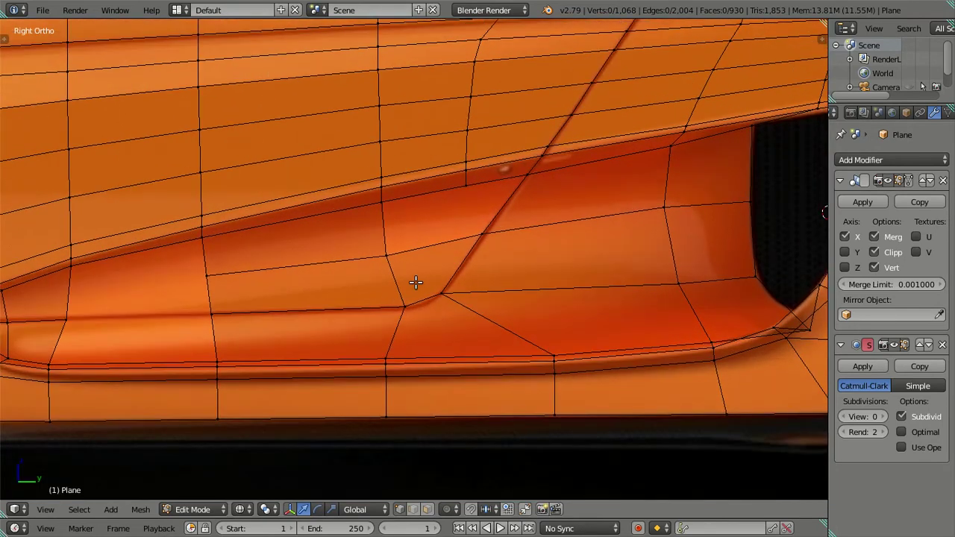
# Select the lower-edge and crease-end vertices at the intake's inner corner for face mode.
pyautogui.rightClick(465, 240)
pyautogui.press('e')
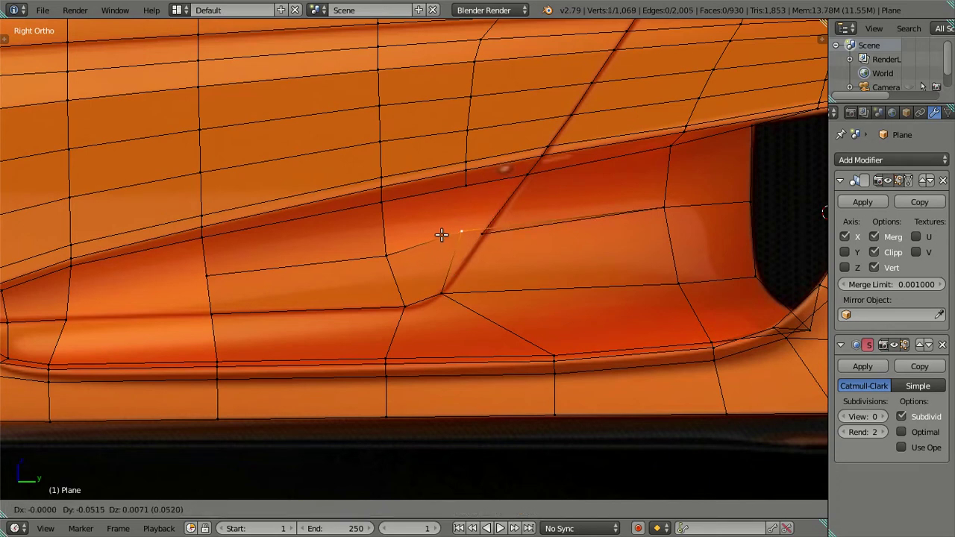
pyautogui.rightClick(432, 230)
pyautogui.press('a')
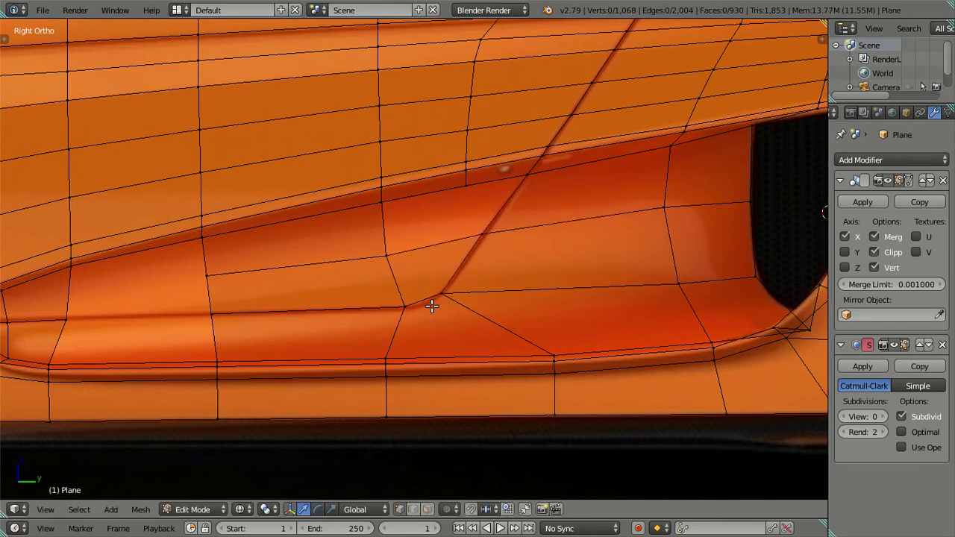
pyautogui.rightClick(416, 302)
pyautogui.rightClick(429, 288)
pyautogui.hotkey('ctrl', 'Tab')
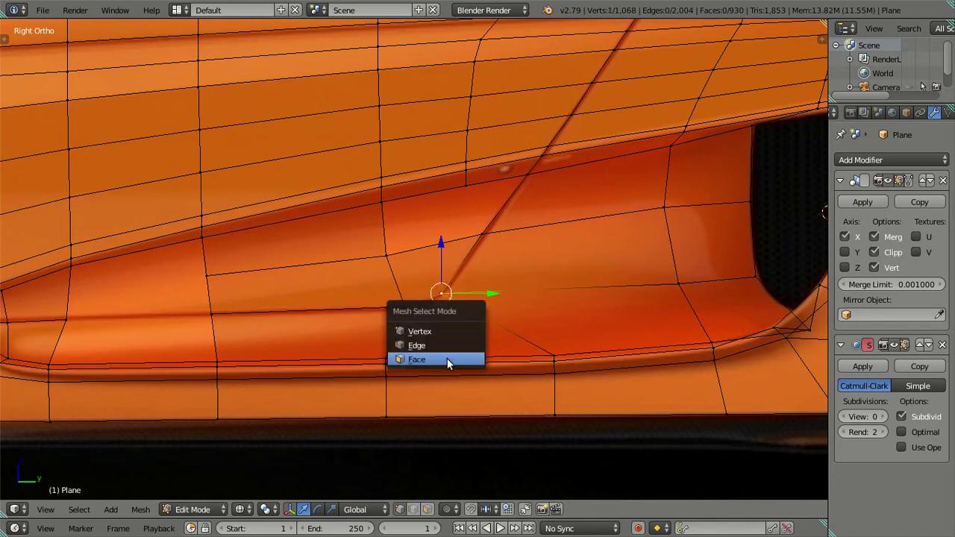
# Delete the chosen faces at the intake's inner corner in face select mode.
pyautogui.click(448, 363)
pyautogui.press('x')
pyautogui.click(421, 195)
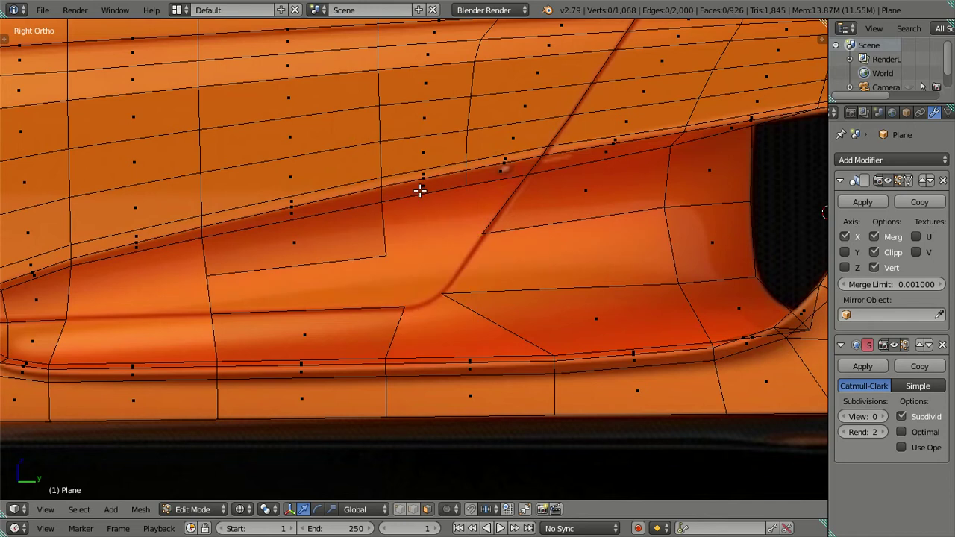
pyautogui.hotkey('ctrl', 'z')
pyautogui.press('x')
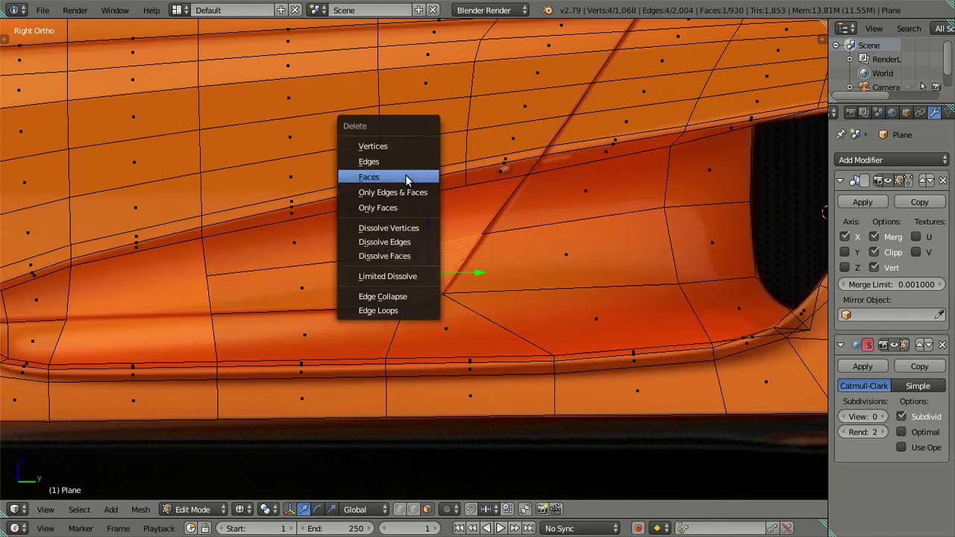
pyautogui.click(405, 178)
pyautogui.scroll(1, 387, 290)
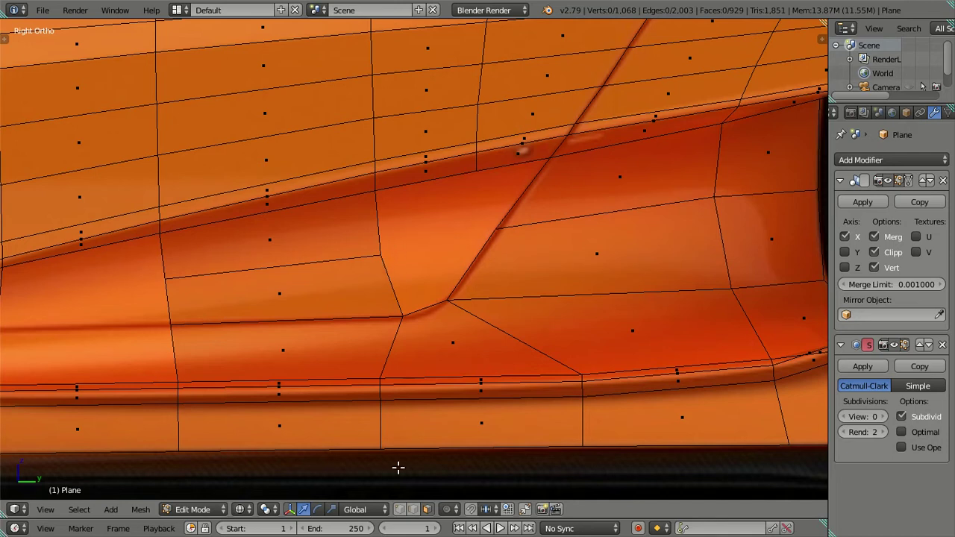
# Extrude a vertex into the gap and fill the first four-sided face.
pyautogui.click(399, 509)
pyautogui.rightClick(380, 255)
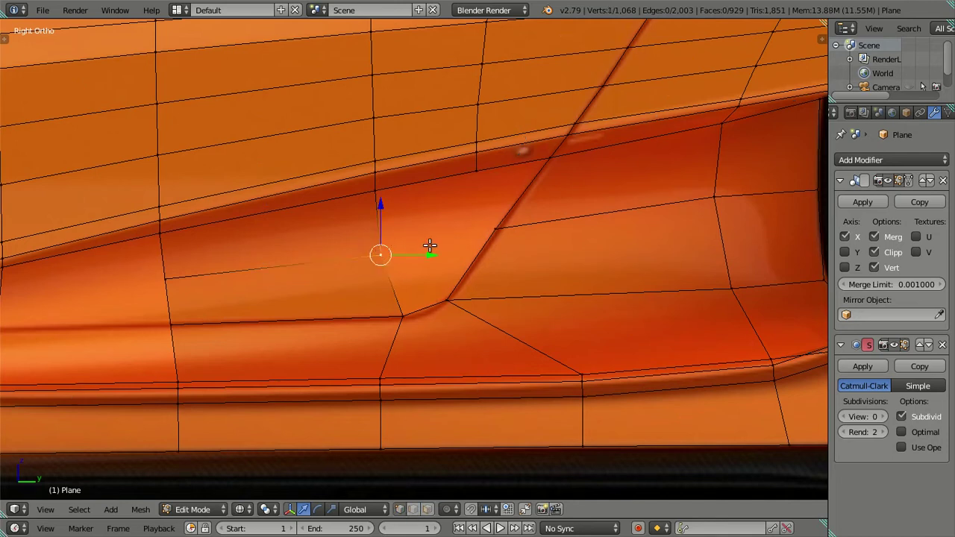
pyautogui.press('e')
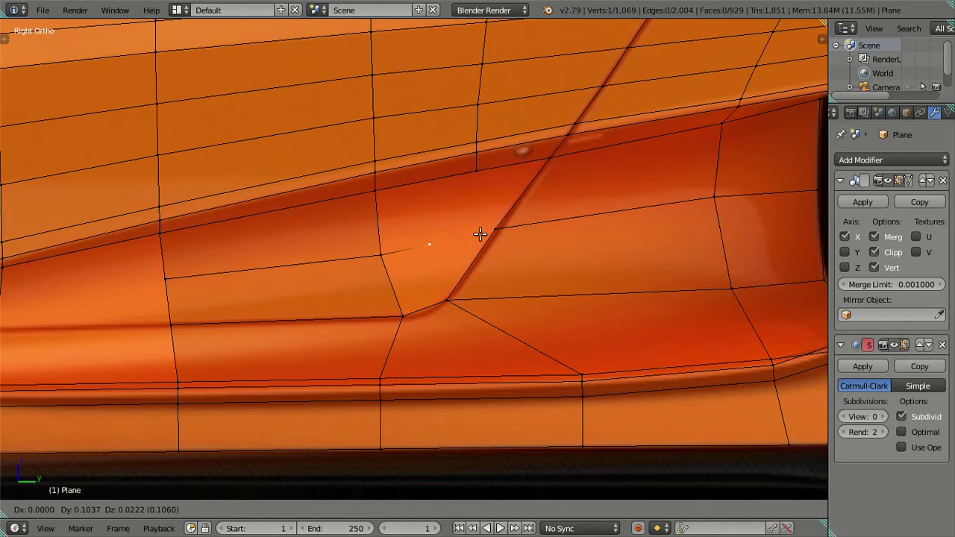
pyautogui.click(482, 230)
pyautogui.keyDown('ctrl'); pyautogui.rightClick(447, 299); pyautogui.keyUp('ctrl')
pyautogui.press('f')
pyautogui.press('a')
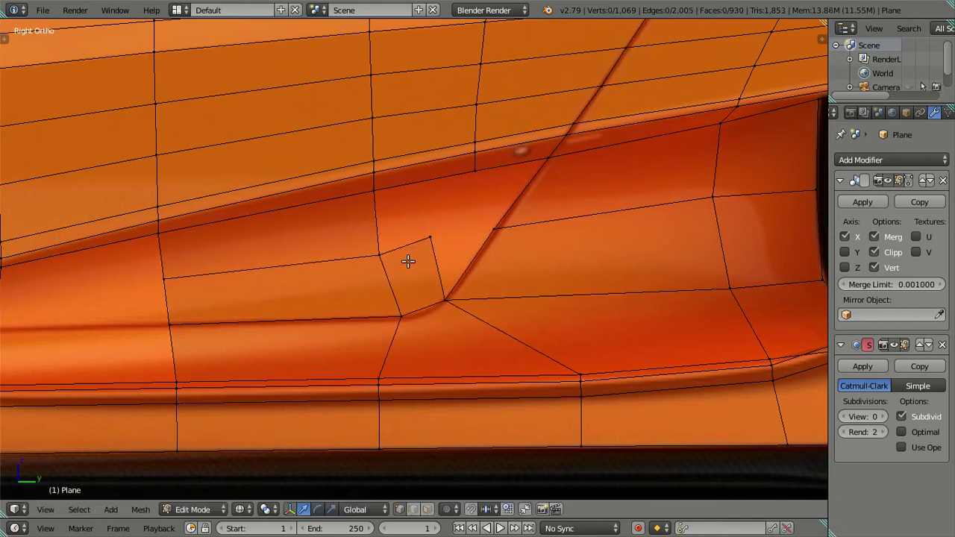
pyautogui.keyDown('shift'); pyautogui.moveTo(408, 262); pyautogui.dragTo(367, 286, button='middle'); pyautogui.keyUp('shift')
# Extrude another vertex and fill the remaining two holes with four-sided faces.
pyautogui.rightClick(356, 299)
pyautogui.press('e')
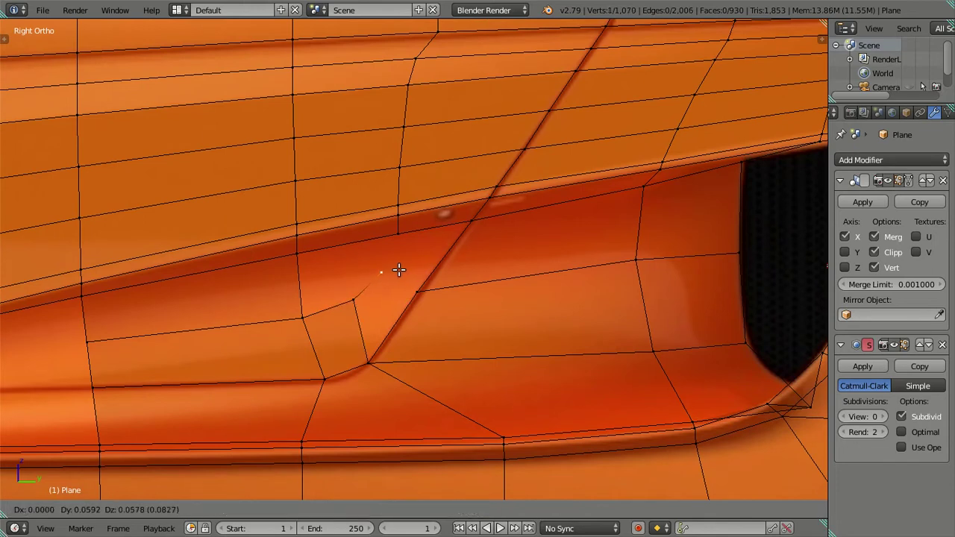
pyautogui.click(401, 271)
pyautogui.keyDown('ctrl'); pyautogui.rightClick(419, 293); pyautogui.keyUp('ctrl')
pyautogui.press('f')
pyautogui.keyDown('ctrl'); pyautogui.rightClick(385, 269); pyautogui.keyUp('ctrl')
pyautogui.press('f')
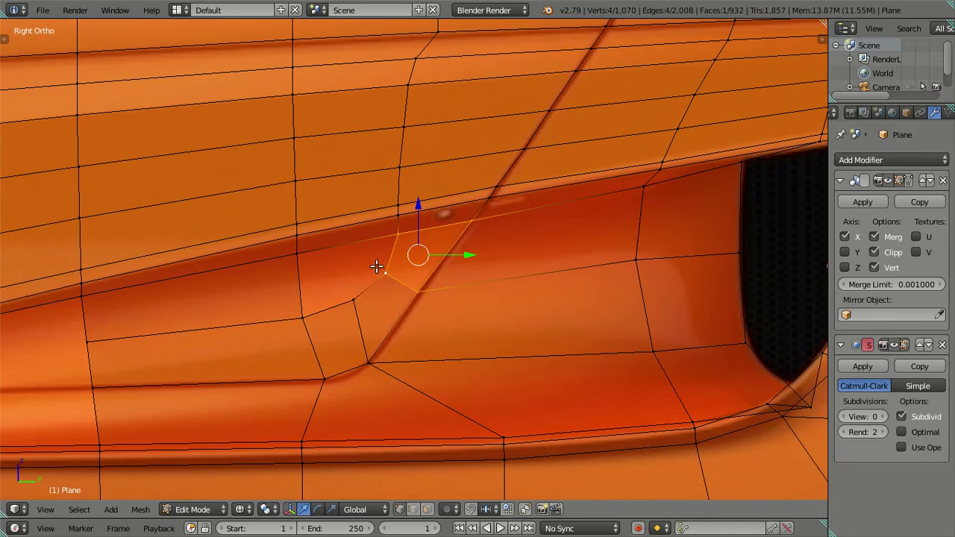
pyautogui.press('a')
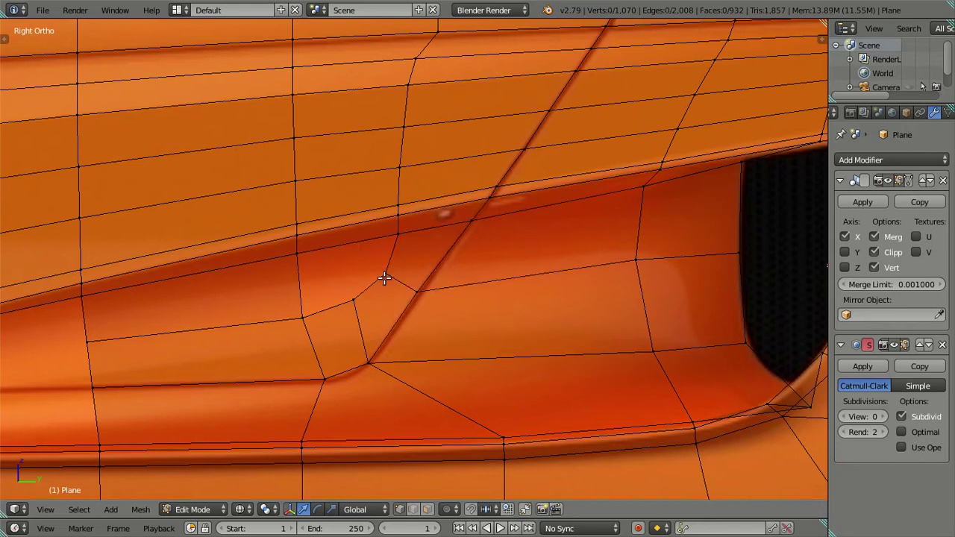
pyautogui.hotkey('ctrl', 'r')
# Cancel the loop cut and dissolve the vertical edge loop running down the door panel.
pyautogui.rightClick(410, 280)
pyautogui.scroll(-1, 391, 254)
pyautogui.scroll(-1, 378, 238)
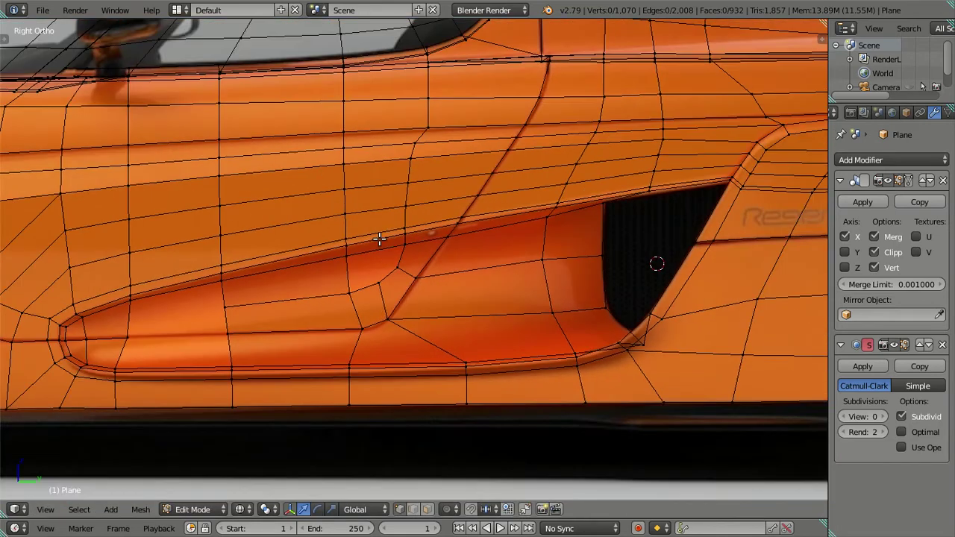
pyautogui.scroll(2, 379, 238)
pyautogui.scroll(-1, 383, 234)
pyautogui.scroll(1, 383, 234)
pyautogui.scroll(-1, 379, 252)
pyautogui.scroll(-1, 398, 256)
pyautogui.scroll(-1, 398, 256)
pyautogui.scroll(3, 403, 258)
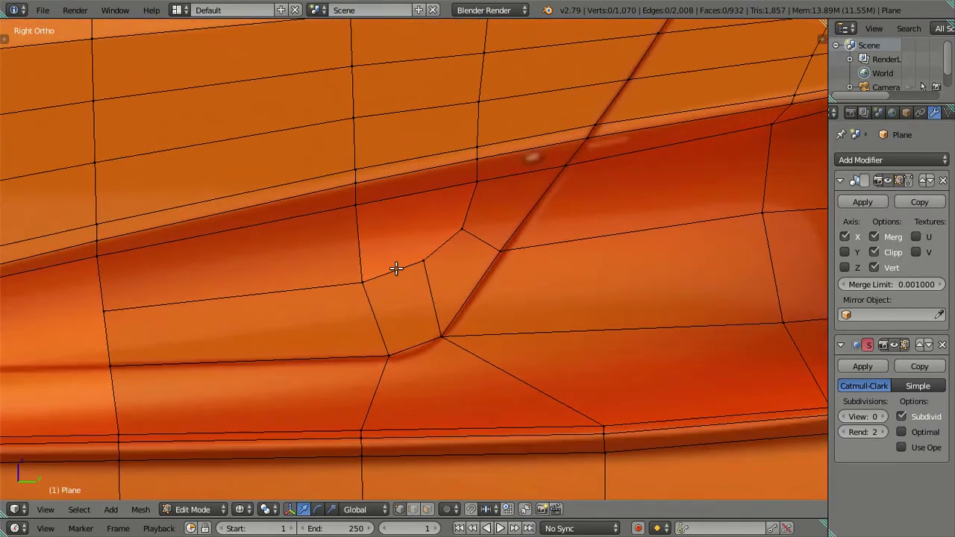
pyautogui.scroll(-1, 395, 265)
pyautogui.scroll(-1, 396, 264)
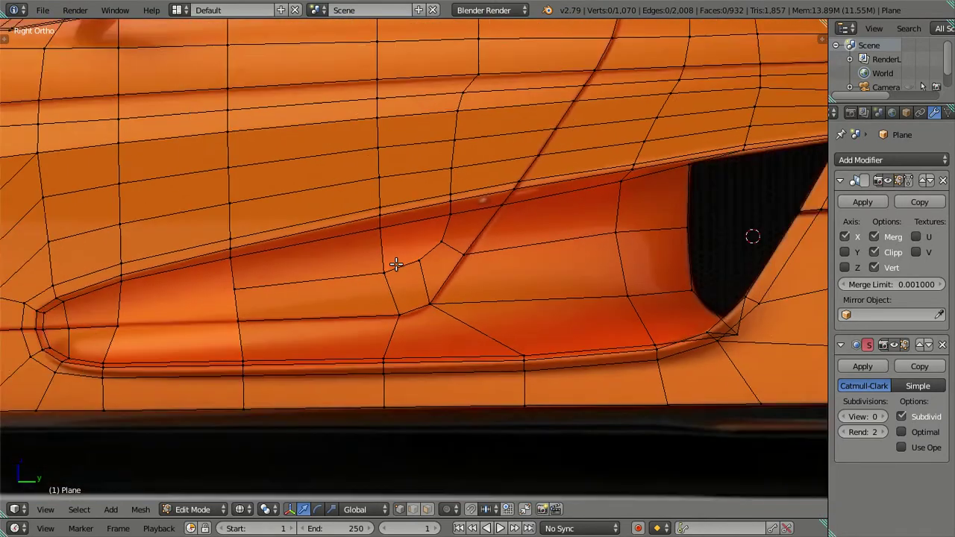
pyautogui.scroll(-1, 396, 264)
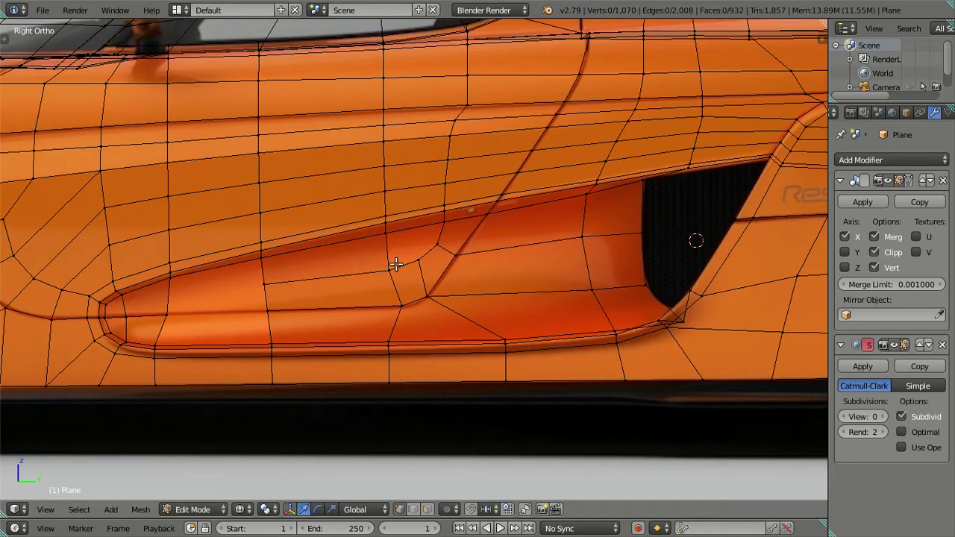
pyautogui.scroll(-1, 395, 265)
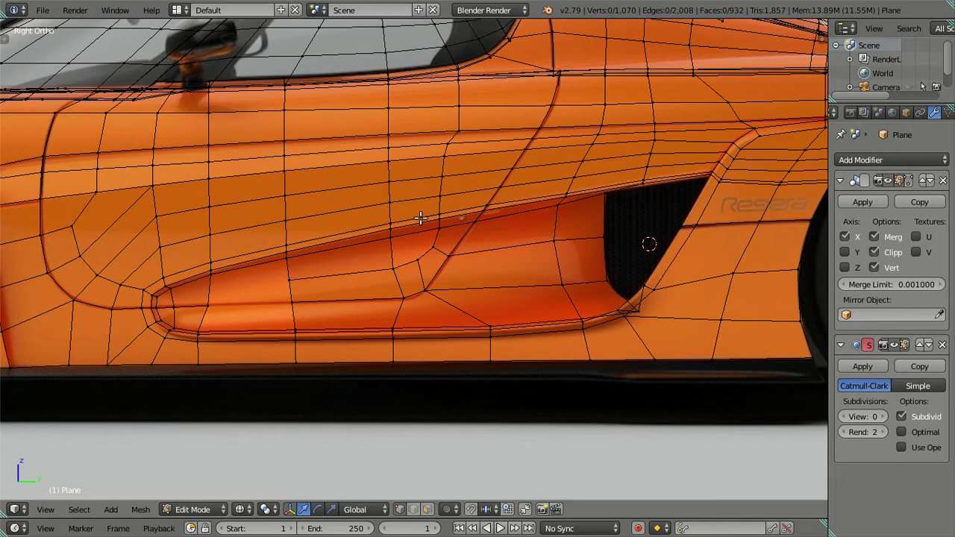
pyautogui.scroll(1, 421, 217)
pyautogui.scroll(1, 398, 234)
pyautogui.scroll(1, 358, 199)
pyautogui.scroll(1, 354, 287)
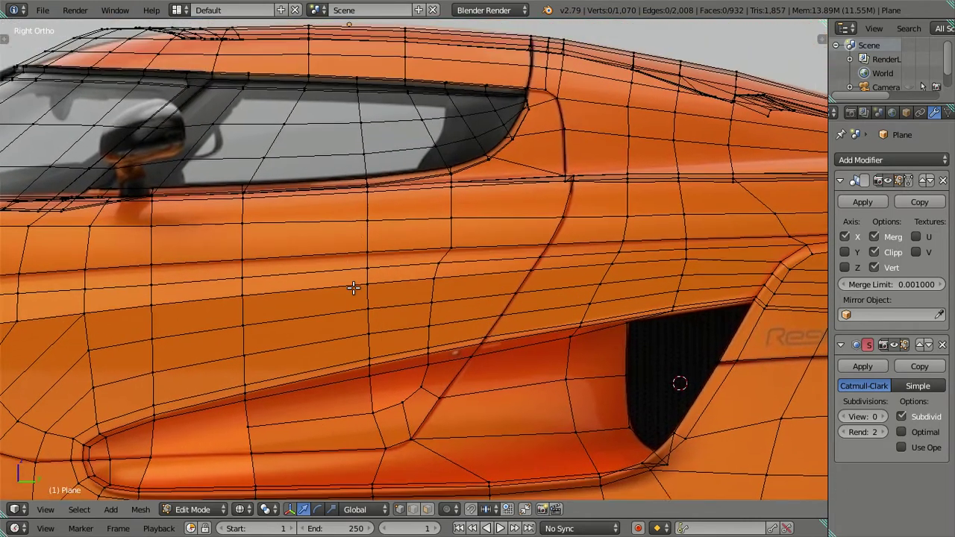
pyautogui.keyDown('shift'); pyautogui.scroll(2, 354, 287); pyautogui.keyUp('shift')
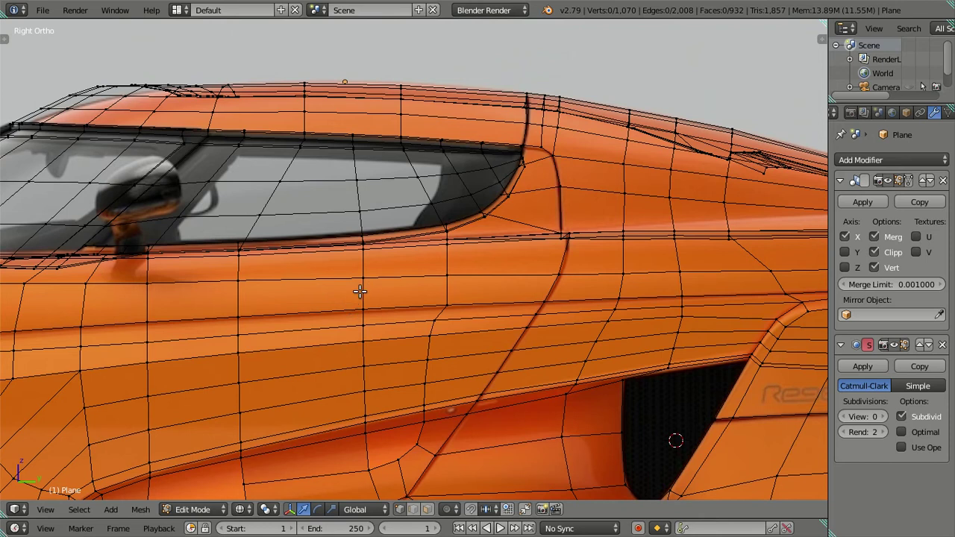
pyautogui.keyDown('alt'); pyautogui.rightClick(362, 290); pyautogui.keyUp('alt')
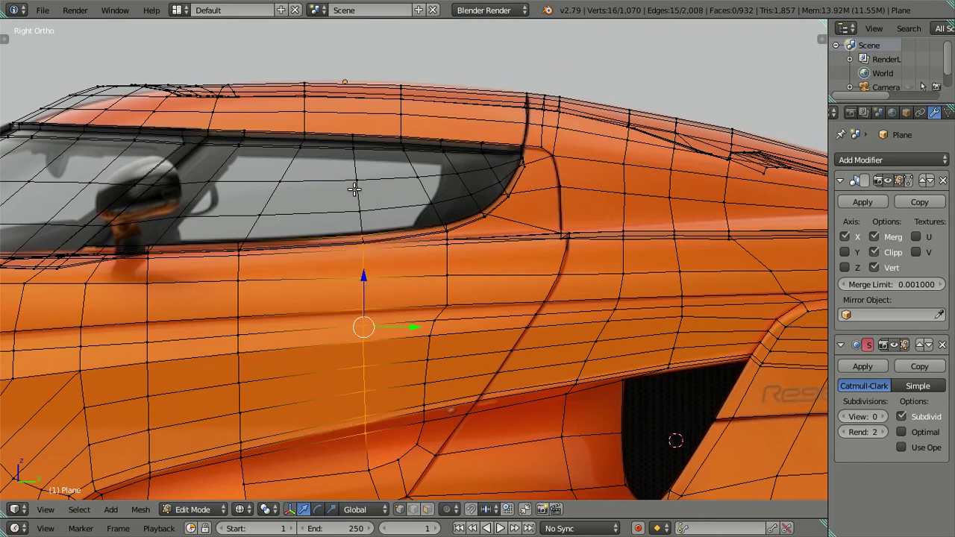
pyautogui.press('x')
pyautogui.click(500, 314)
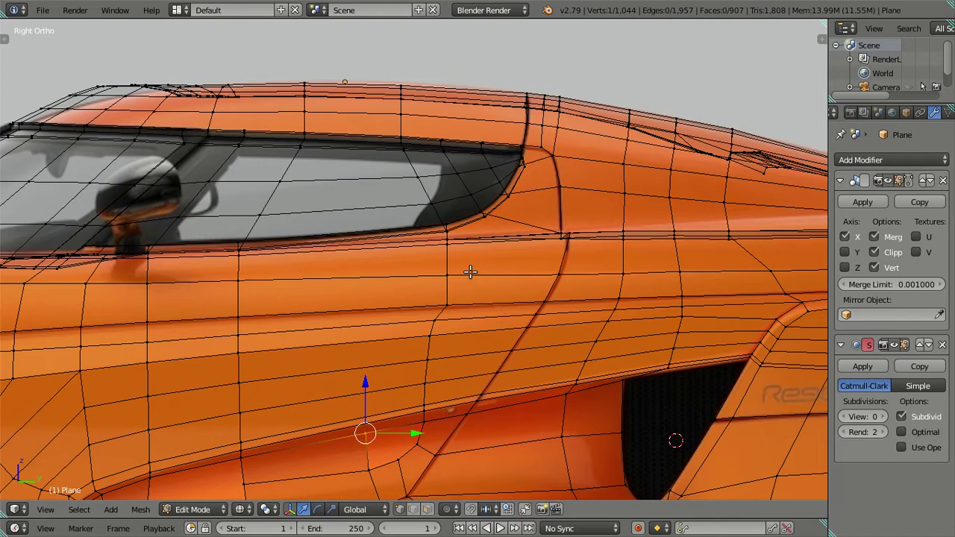
# Inspect the smoothed door panel from above with textured shading.
pyautogui.hotkey('alt', 'z')
pyautogui.moveTo(425, 265)
pyautogui.mouseDown(button='middle')
pyautogui.moveTo(448, 311)
pyautogui.moveTo(512, 277)
pyautogui.moveTo(431, 277)
pyautogui.mouseUp(button='middle')
pyautogui.press('Tab')
pyautogui.scroll(3, 448, 297)
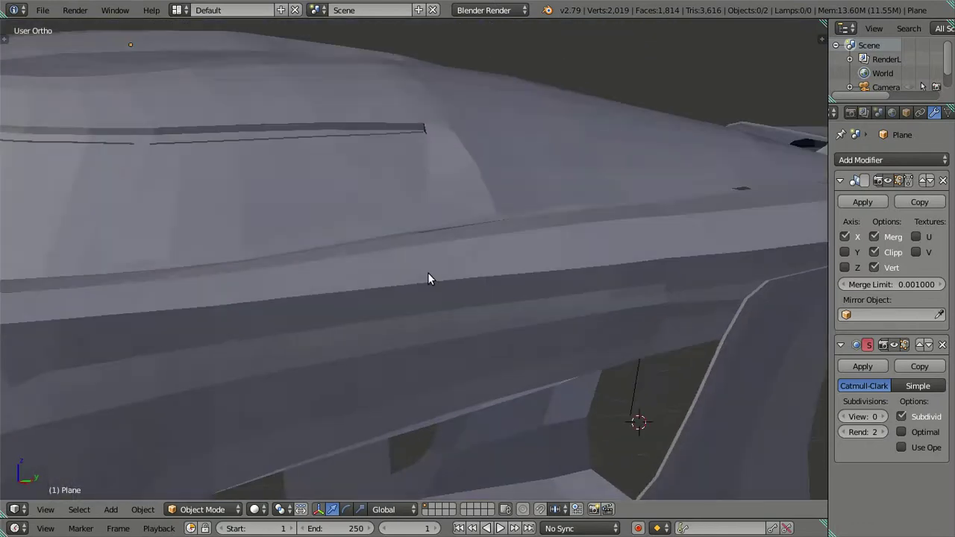
# Undo the dissolve to restore the door-panel edge loop (1,070 vertices, 932 faces).
pyautogui.press('Tab')
pyautogui.keyDown('alt'); pyautogui.click(426, 278); pyautogui.keyUp('alt')
pyautogui.press('a')
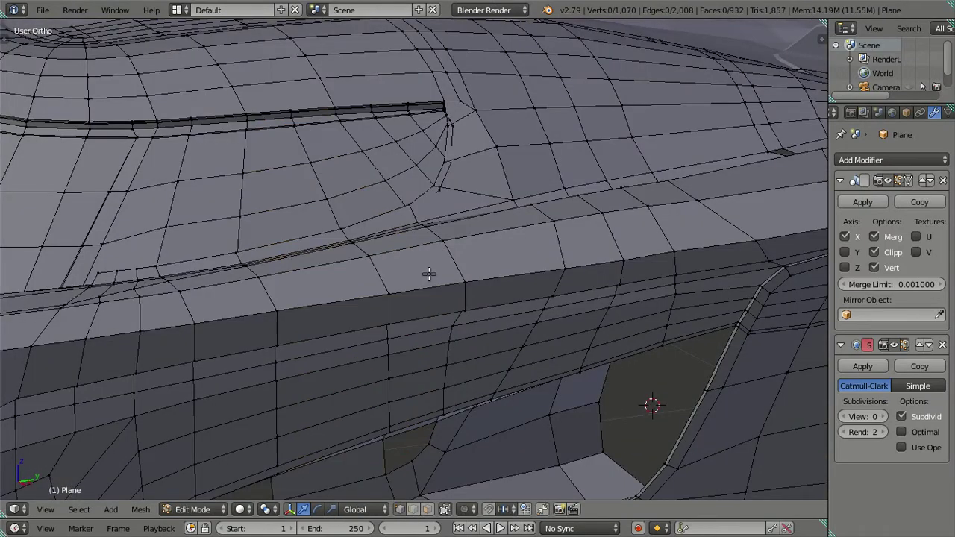
pyautogui.press('Tab')
# Inspect the recessed vent, then return to Right Ortho view framing the door vent.
pyautogui.moveTo(429, 271)
pyautogui.mouseDown(button='middle')
pyautogui.moveTo(448, 364)
pyautogui.moveTo(508, 335)
pyautogui.moveTo(426, 242)
pyautogui.moveTo(383, 288)
pyautogui.mouseUp(button='middle')
pyautogui.press('Tab')
pyautogui.moveTo(418, 349); pyautogui.dragTo(423, 221, button='middle')
pyautogui.scroll(3, 418, 366)
pyautogui.moveTo(418, 366)
pyautogui.mouseDown(button='middle')
pyautogui.moveTo(447, 356)
pyautogui.moveTo(435, 378)
pyautogui.moveTo(399, 322)
pyautogui.mouseUp(button='middle')
pyautogui.press('KP_3')
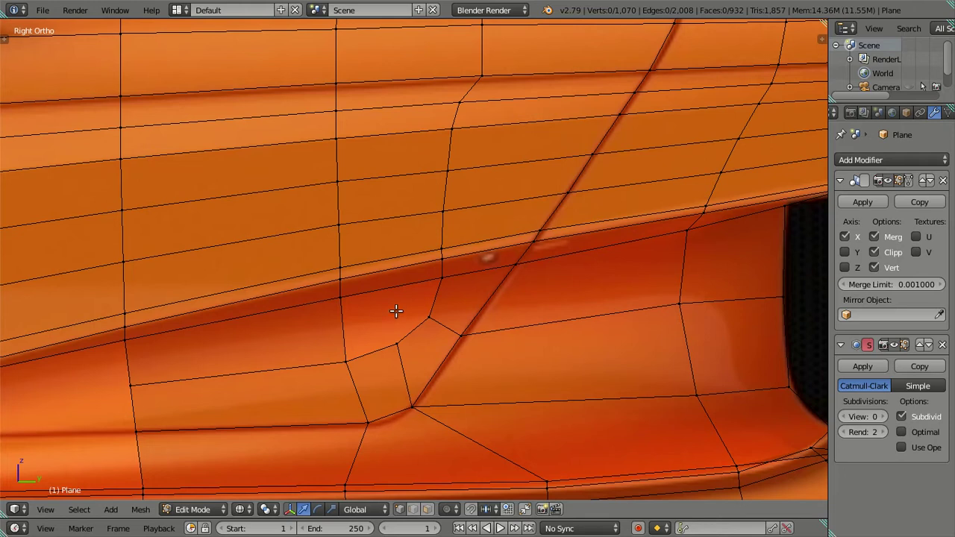
pyautogui.scroll(-3, 390, 256)
pyautogui.keyDown('shift'); pyautogui.moveTo(390, 236); pyautogui.dragTo(386, 291, button='middle'); pyautogui.keyUp('shift')
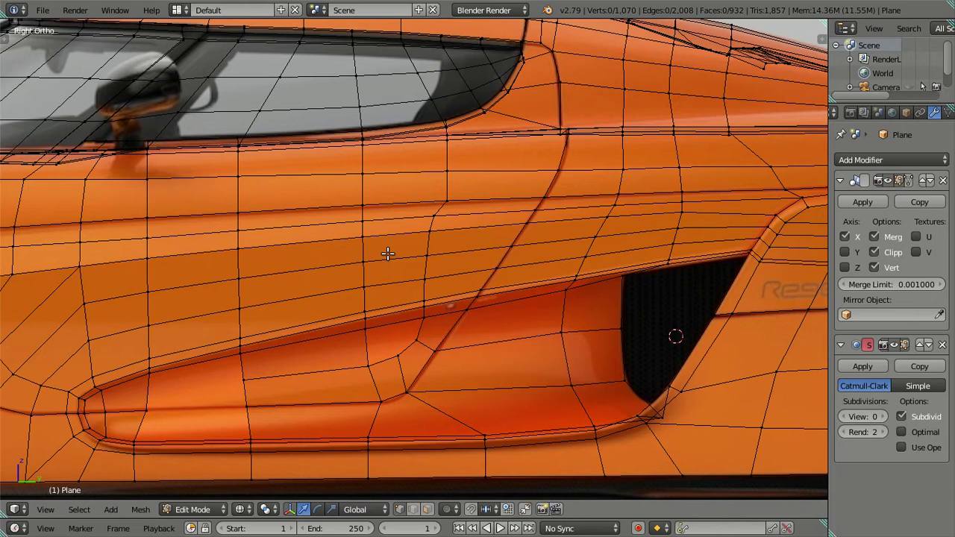
# Move the corner vertex at the crease's base down and to the left.
pyautogui.scroll(3, 396, 400)
pyautogui.keyDown('shift'); pyautogui.moveTo(397, 401); pyautogui.dragTo(386, 241, button='middle'); pyautogui.keyUp('shift')
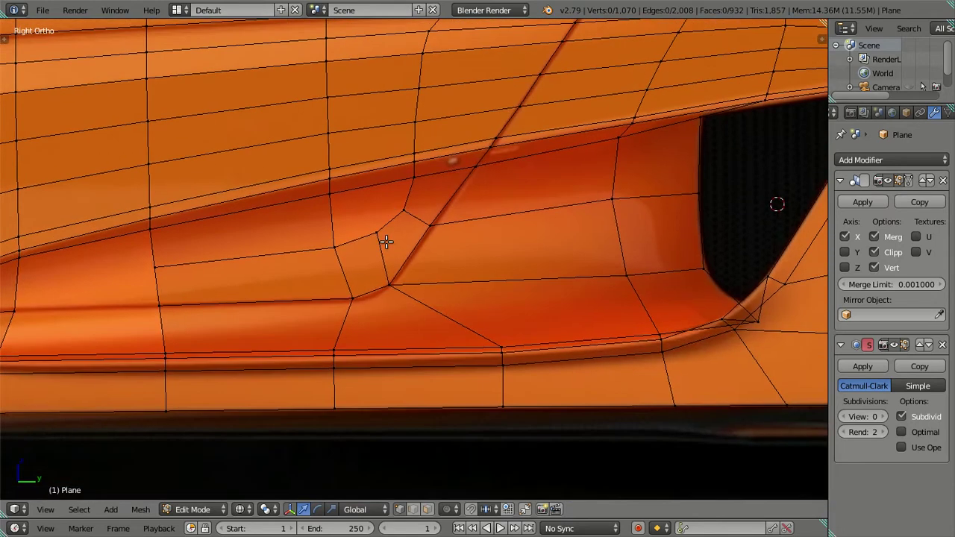
pyautogui.scroll(2, 386, 241)
pyautogui.rightClick(360, 223)
pyautogui.press('g')
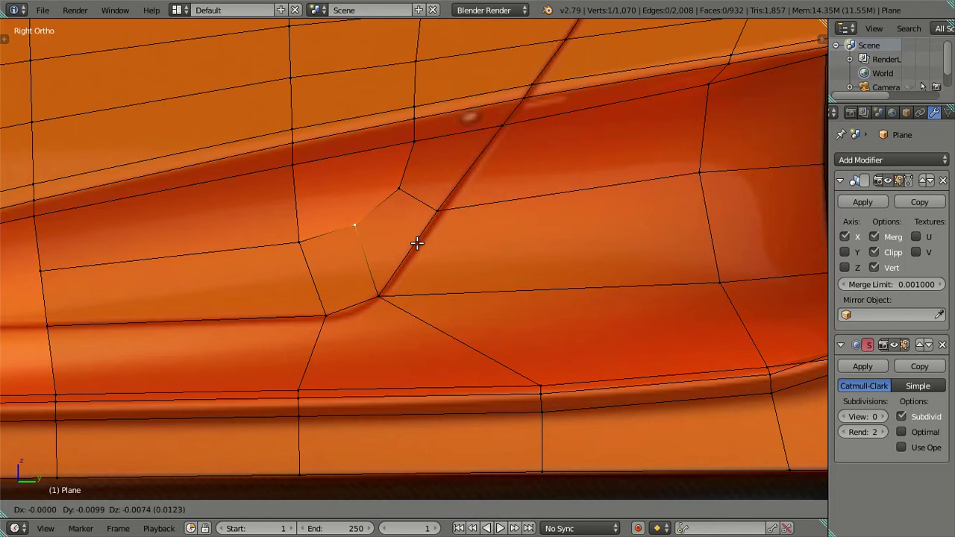
pyautogui.press('Escape')
pyautogui.rightClick(374, 299)
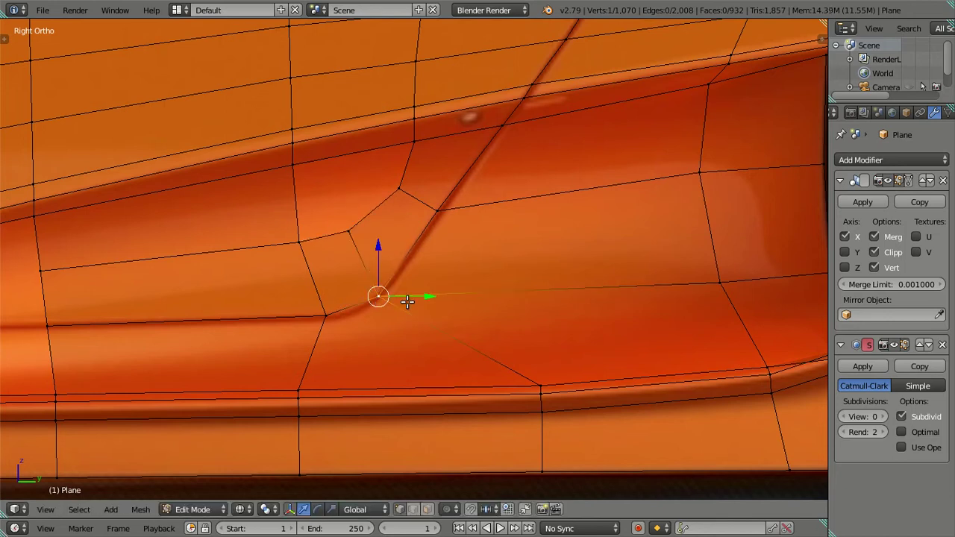
pyautogui.press('g')
pyautogui.click(396, 310)
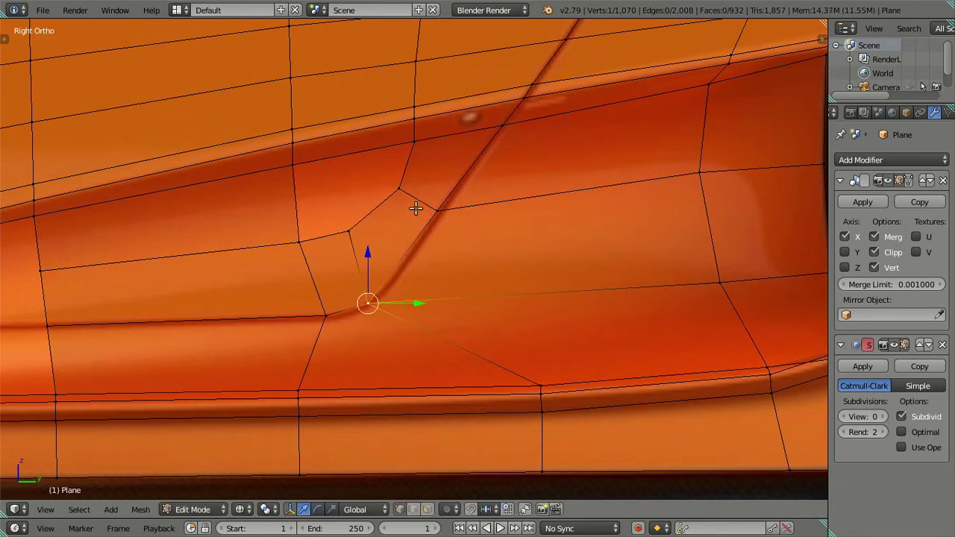
# Slide the intake's inner-corner vertex further along the body crease.
pyautogui.rightClick(367, 228)
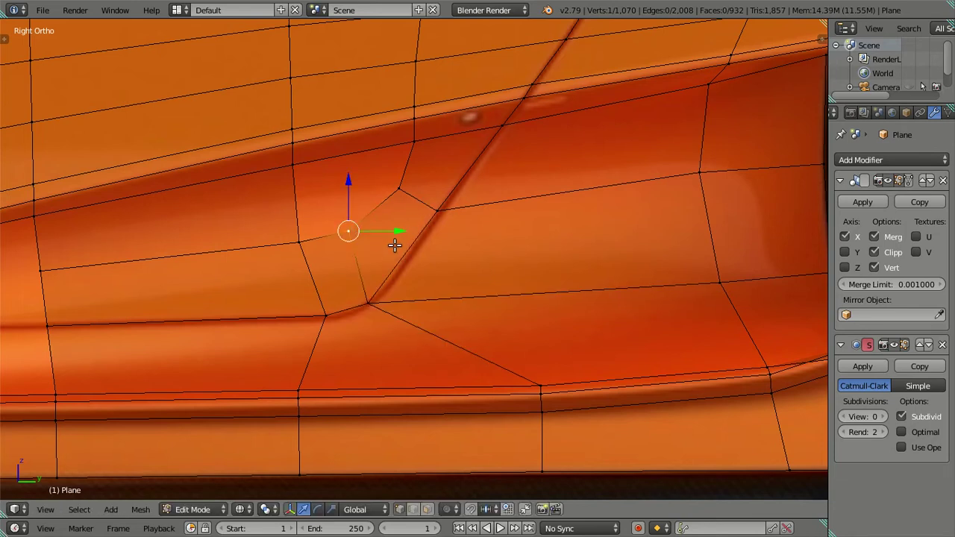
pyautogui.press('g')
pyautogui.click(385, 249)
pyautogui.press('g')
pyautogui.click(329, 243)
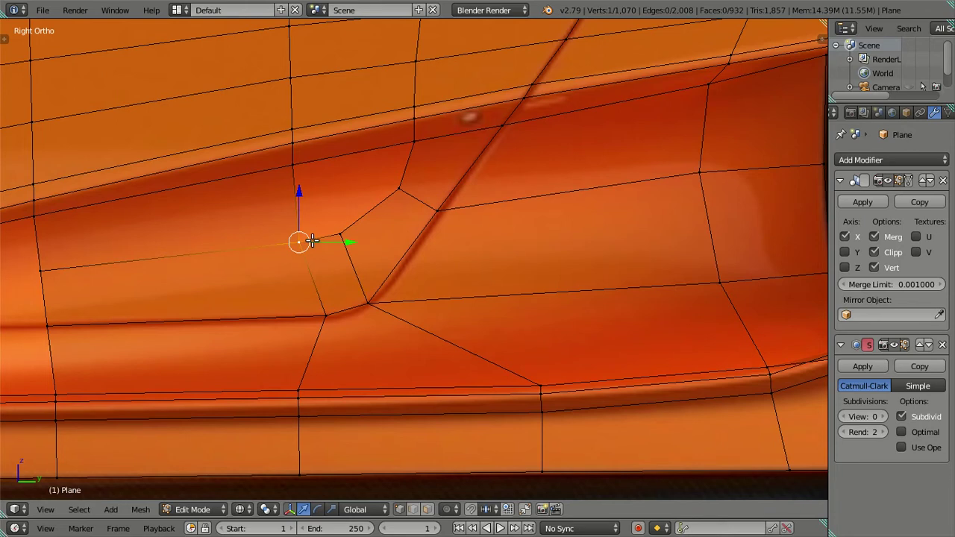
pyautogui.press('g')
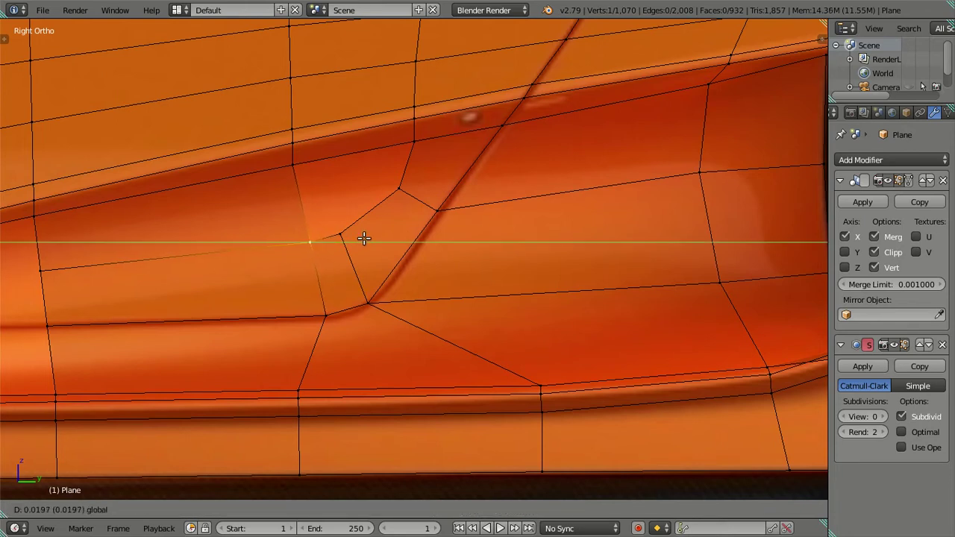
pyautogui.click(363, 238)
# Lower the edge below the intake corner into place along the crease.
pyautogui.rightClick(312, 240)
pyautogui.keyDown('shift'); pyautogui.rightClick(339, 234); pyautogui.keyUp('shift')
pyautogui.press('g')
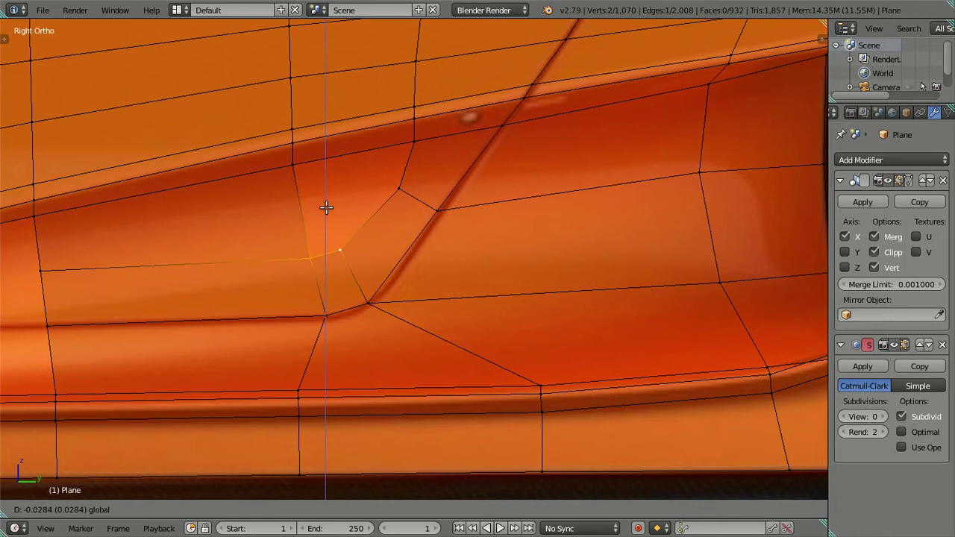
pyautogui.click(326, 207)
pyautogui.press('a')
pyautogui.keyDown('shift'); pyautogui.moveTo(384, 165); pyautogui.dragTo(366, 324, button='middle'); pyautogui.keyUp('shift')
# Shift three vertices above the intake and one vertex on the intake's top edge.
pyautogui.press('c')
pyautogui.click(399, 267)
pyautogui.rightClick(455, 314)
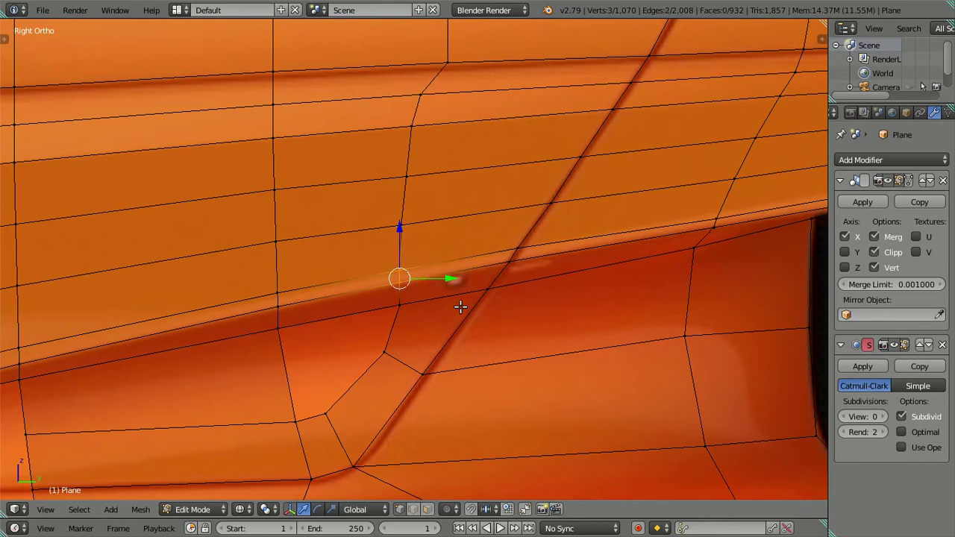
pyautogui.press('g')
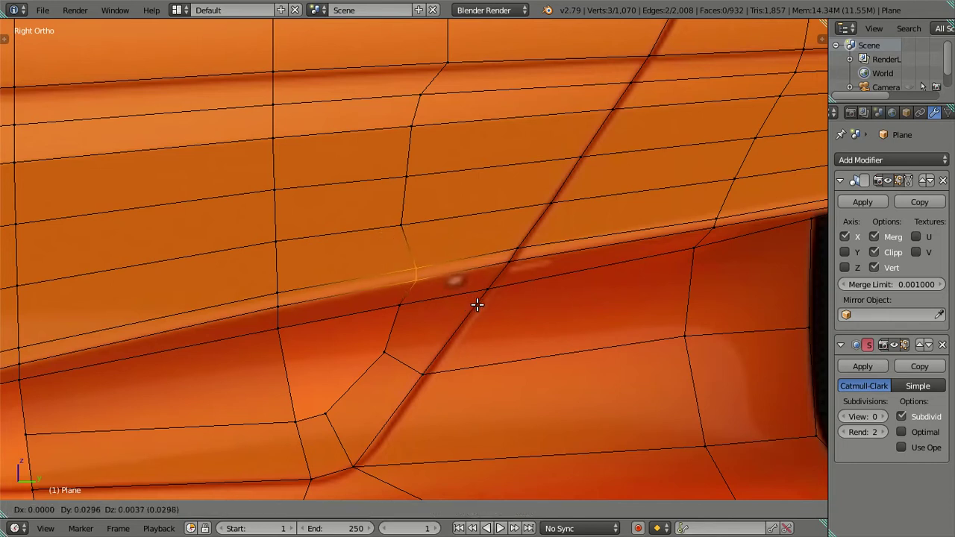
pyautogui.click(478, 305)
pyautogui.rightClick(403, 309)
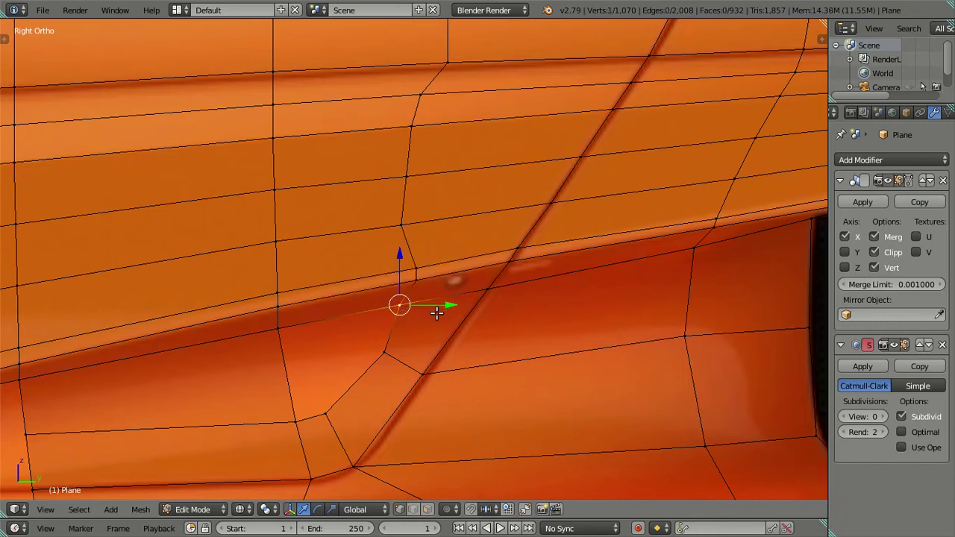
pyautogui.press('g')
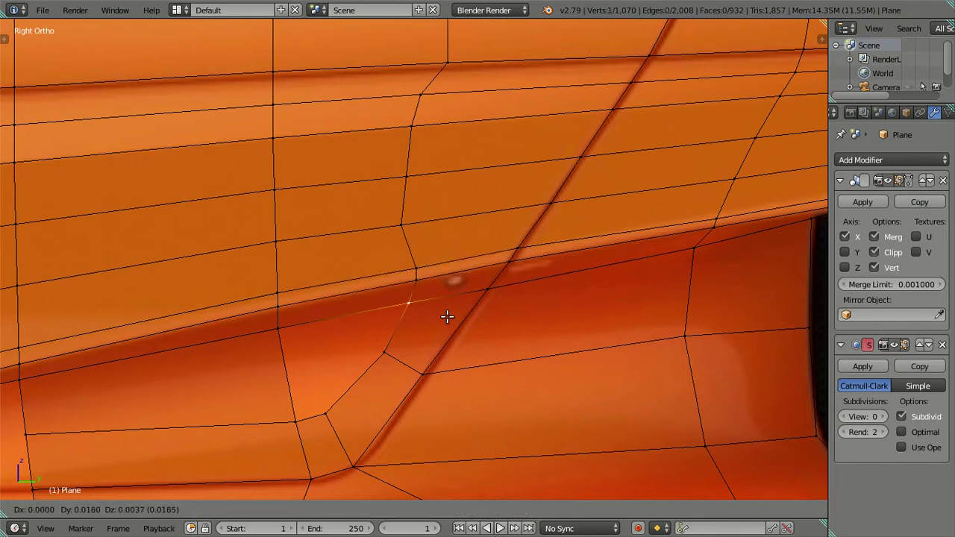
pyautogui.click(447, 316)
# Move two edges higher on the vertical edge sideways, the upper one along Y.
pyautogui.rightClick(403, 223)
pyautogui.keyDown('shift'); pyautogui.rightClick(406, 177); pyautogui.keyUp('shift')
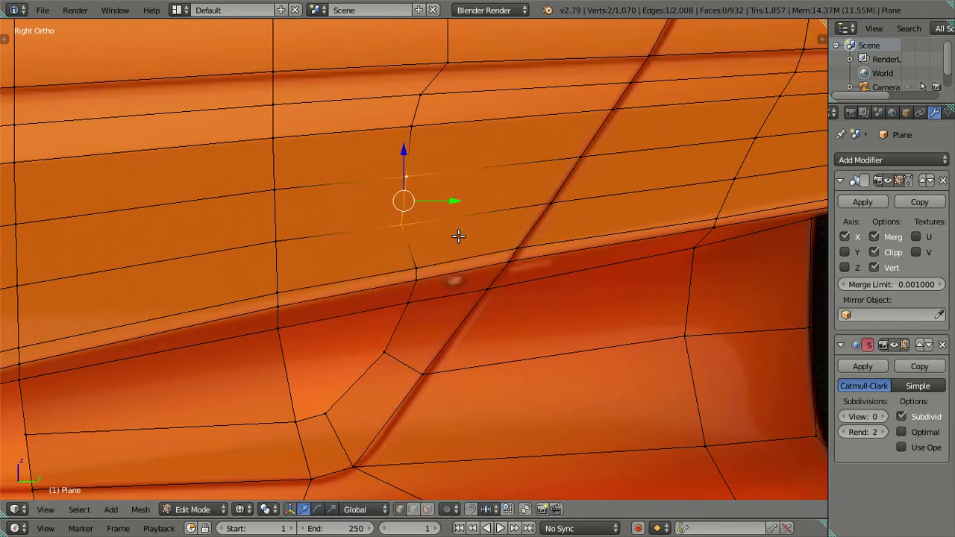
pyautogui.press('g')
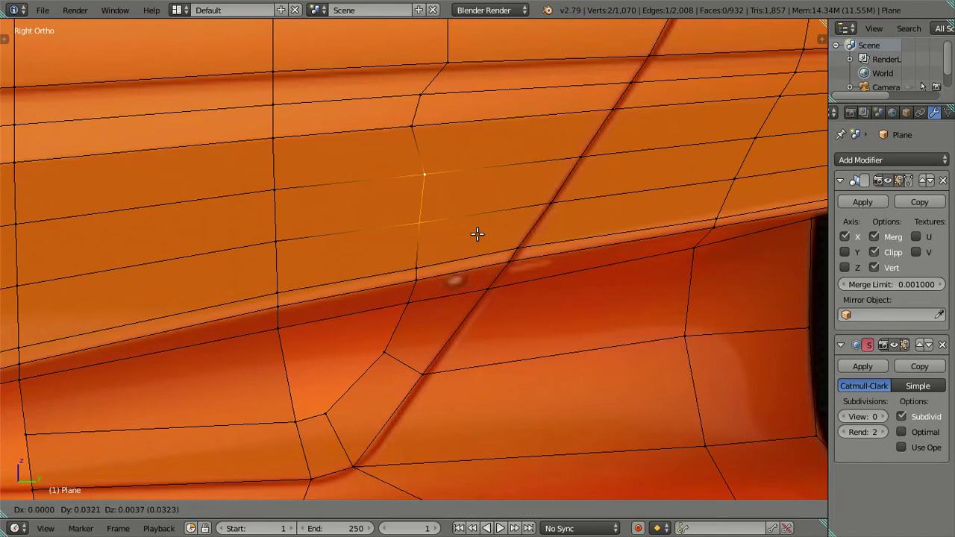
pyautogui.click(478, 235)
pyautogui.rightClick(411, 123)
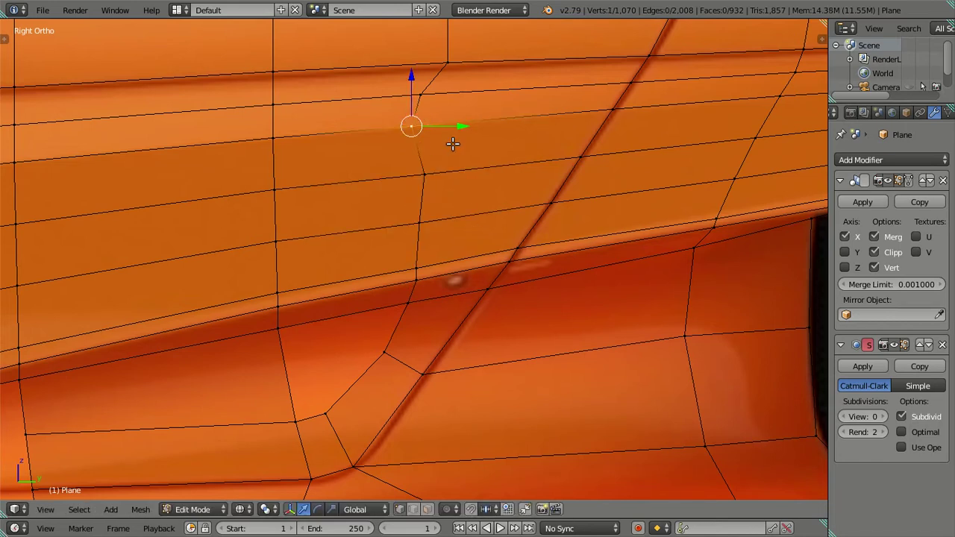
pyautogui.keyDown('shift'); pyautogui.rightClick(426, 94); pyautogui.keyUp('shift')
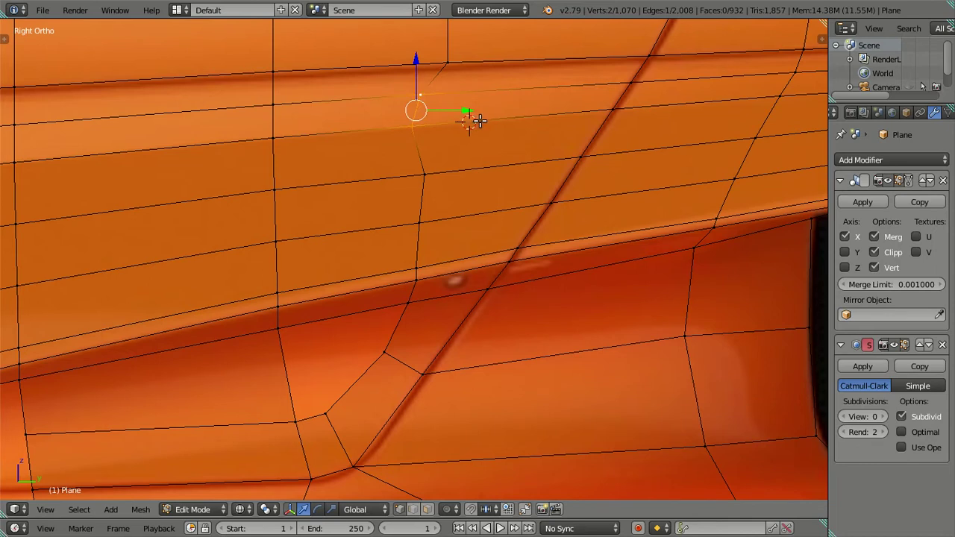
pyautogui.press('g')
pyautogui.press('y')
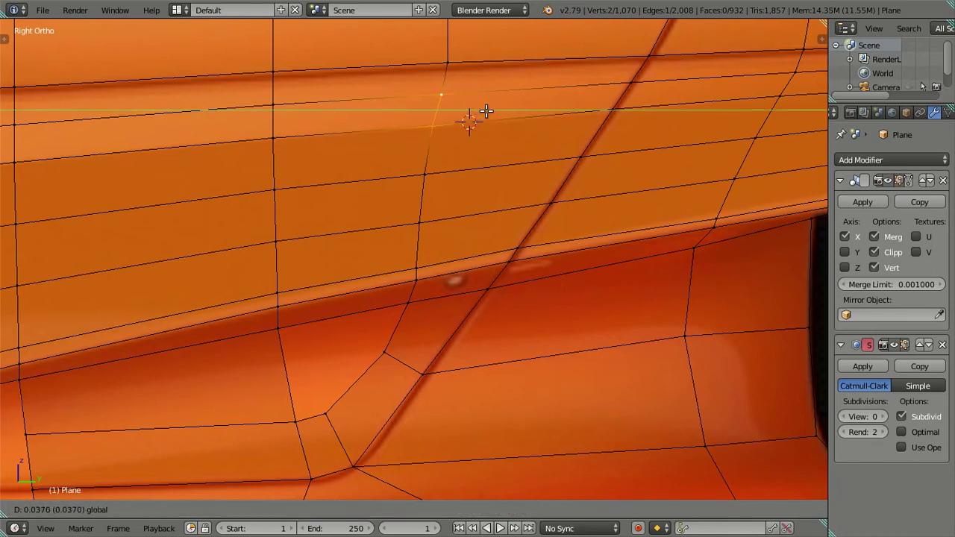
pyautogui.click(465, 118)
# Slide the remaining vertical-edge vertices along Y to smooth the panel line.
pyautogui.rightClick(446, 124)
pyautogui.keyDown('shift'); pyautogui.rightClick(427, 171); pyautogui.keyUp('shift')
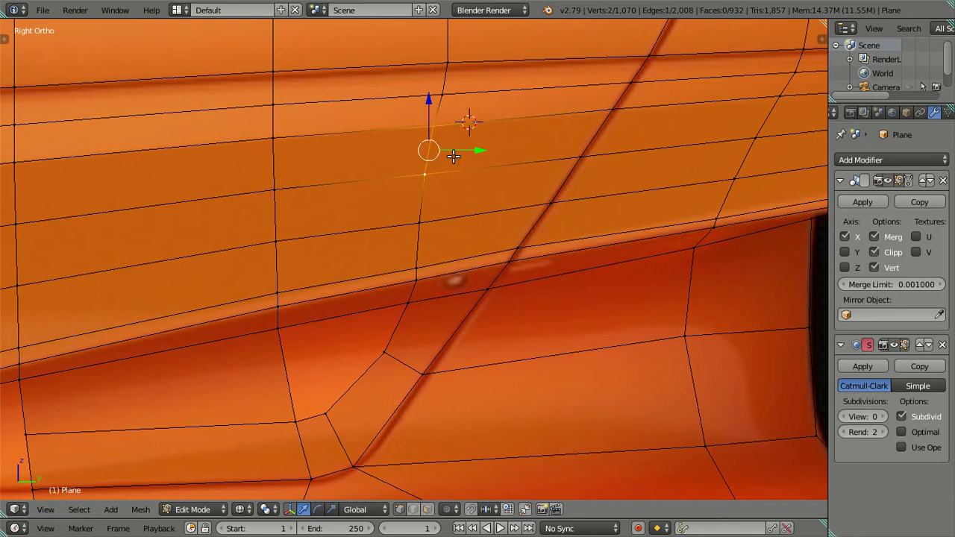
pyautogui.press('g')
pyautogui.press('y')
pyautogui.click(486, 146)
pyautogui.keyDown('shift'); pyautogui.rightClick(423, 220); pyautogui.keyUp('shift')
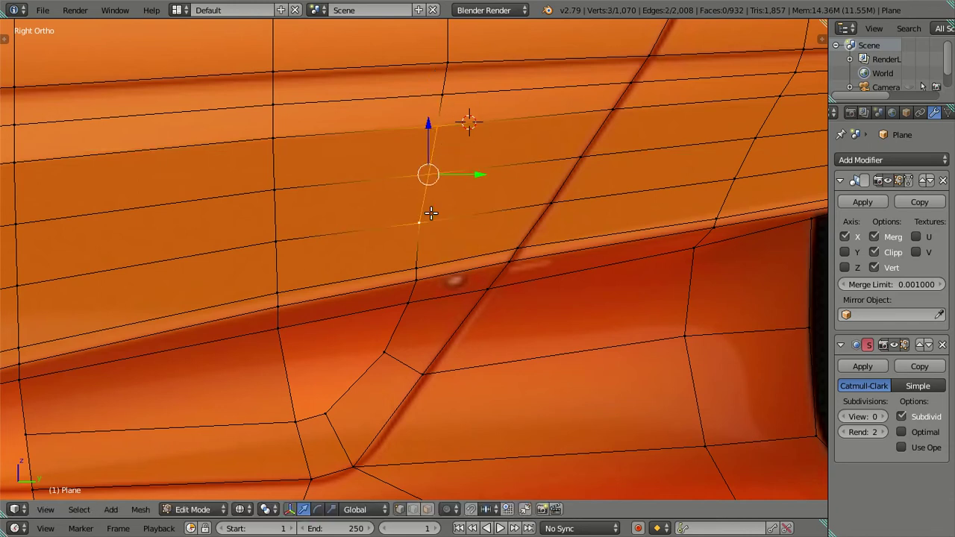
pyautogui.press('g')
pyautogui.press('y')
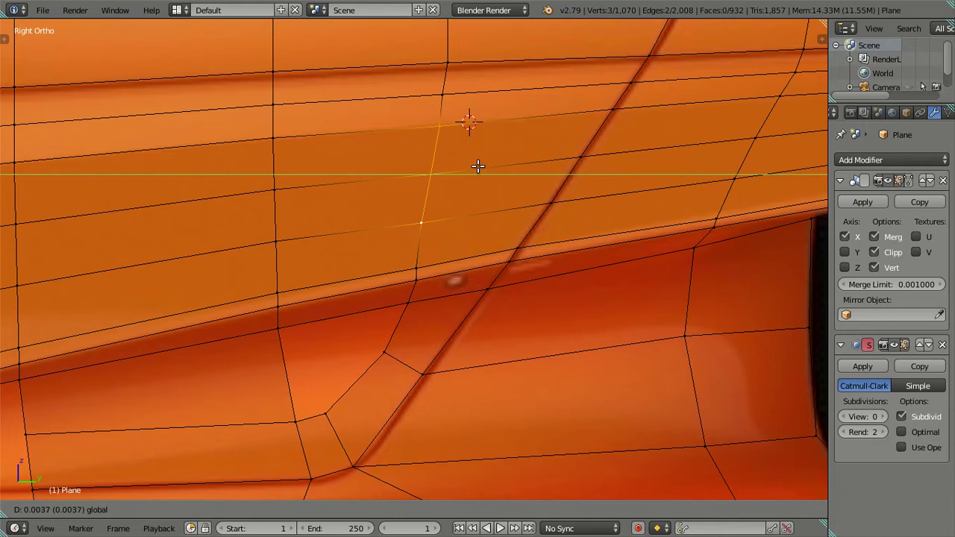
pyautogui.click(479, 166)
pyautogui.press('g')
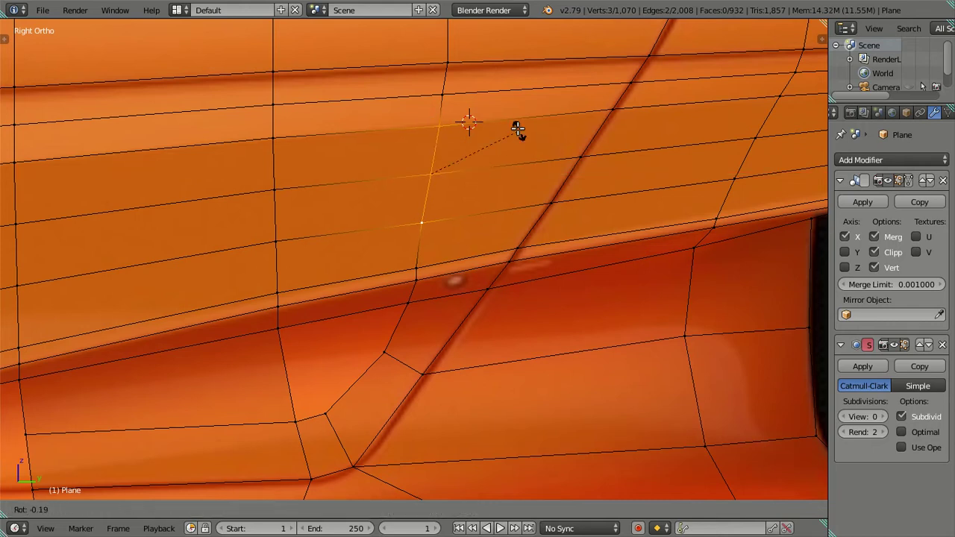
pyautogui.press('Escape')
# Slide an edge on the upper side panel slightly along the body.
pyautogui.press('a')
pyautogui.keyDown('shift'); pyautogui.moveTo(448, 170); pyautogui.dragTo(412, 313, button='middle'); pyautogui.keyUp('shift')
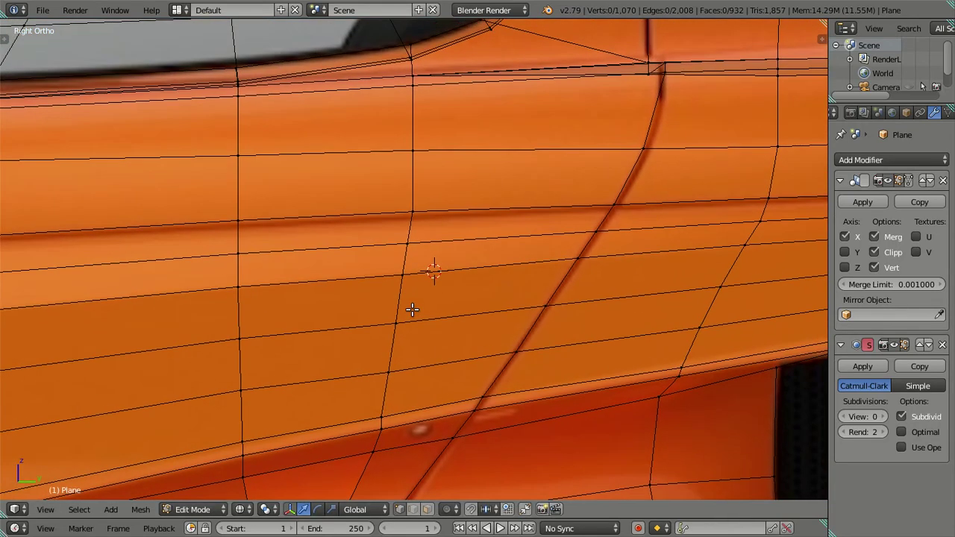
pyautogui.press('c')
pyautogui.click(442, 204)
pyautogui.rightClick(444, 204)
pyautogui.moveTo(465, 213); pyautogui.dragTo(465, 214)
pyautogui.press('a')
# Frame the lower sill and intake, previewing several loop cuts without applying them.
pyautogui.scroll(-2, 403, 236)
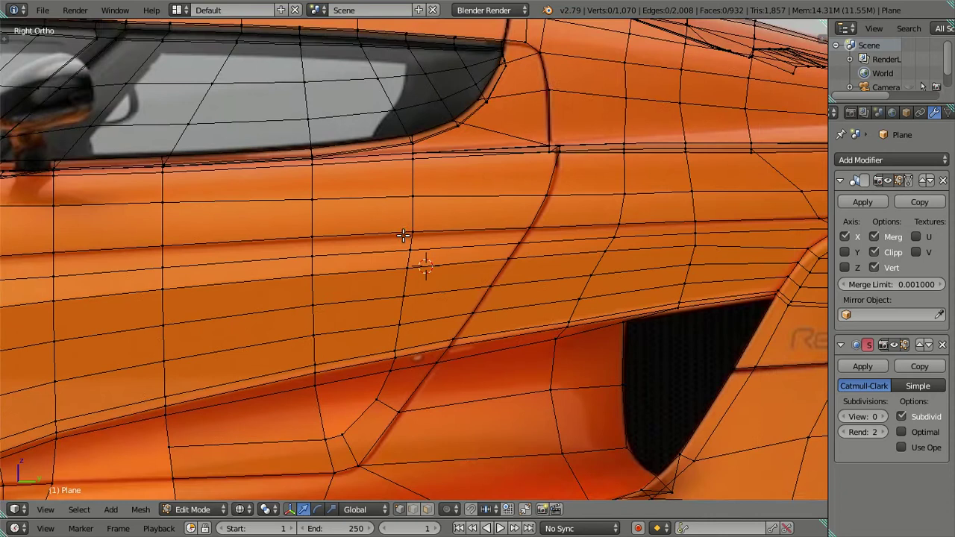
pyautogui.keyDown('shift'); pyautogui.moveTo(403, 267); pyautogui.dragTo(410, 169, button='middle'); pyautogui.keyUp('shift')
pyautogui.scroll(2, 378, 274)
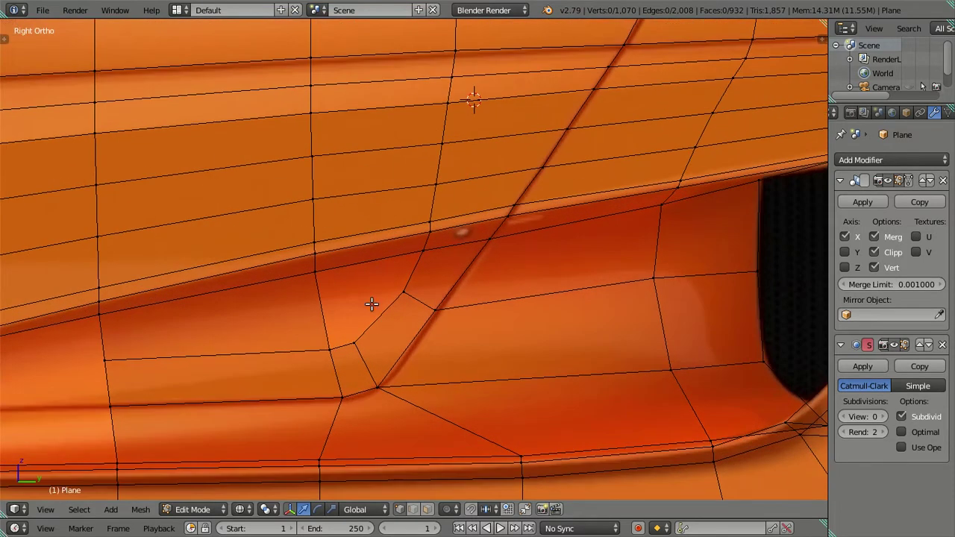
pyautogui.moveTo(315, 316)
pyautogui.keyDown('shift'); pyautogui.mouseDown(button='middle')
pyautogui.moveTo(348, 301)
pyautogui.moveTo(512, 299)
pyautogui.moveTo(476, 334)
pyautogui.moveTo(388, 324)
pyautogui.mouseUp(button='middle'); pyautogui.keyUp('shift')
pyautogui.hotkey('ctrl', 'r')
pyautogui.press('Escape')
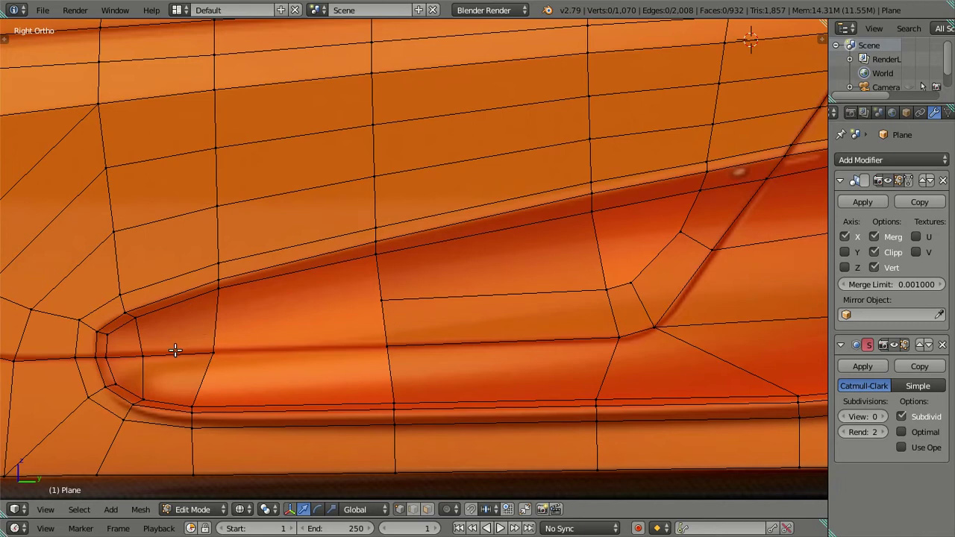
pyautogui.hotkey('ctrl', 'r')
pyautogui.press('Escape')
pyautogui.hotkey('ctrl', 'r')
pyautogui.press('Escape')
pyautogui.hotkey('ctrl', 'r')
pyautogui.press('Escape')
pyautogui.scroll(-1, 216, 360)
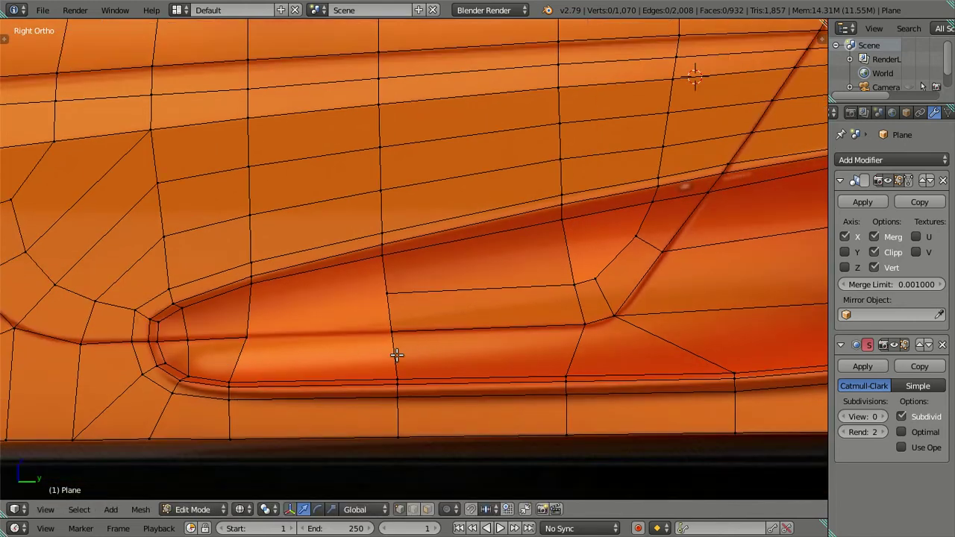
# Fill a face between four vertices bridging the gap at the intake's front.
pyautogui.keyDown('shift'); pyautogui.moveTo(398, 356); pyautogui.dragTo(310, 373, button='middle'); pyautogui.keyUp('shift')
pyautogui.click(178, 369)
pyautogui.keyDown('shift'); pyautogui.click(311, 367); pyautogui.keyUp('shift')
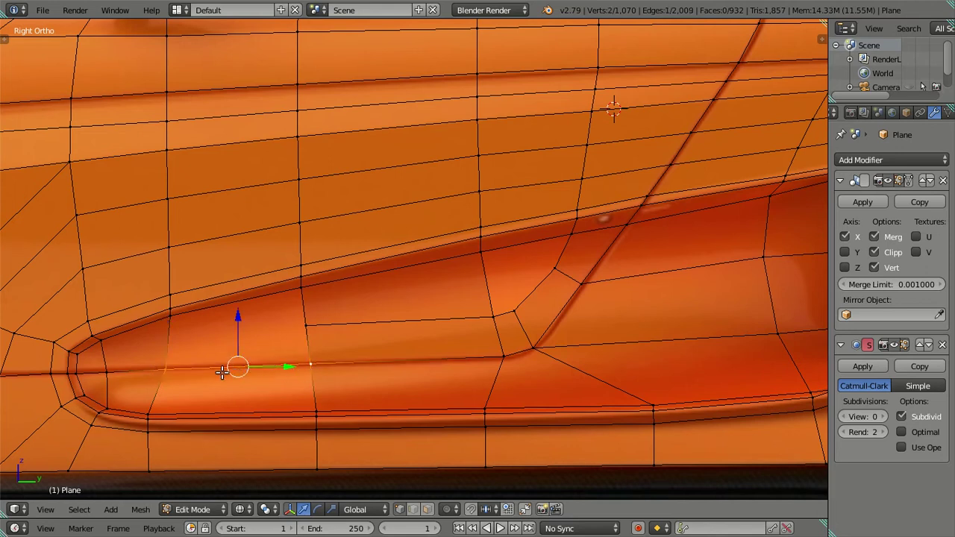
pyautogui.click(158, 403)
pyautogui.keyDown('shift'); pyautogui.click(309, 398); pyautogui.keyUp('shift')
pyautogui.keyDown('shift'); pyautogui.click(308, 367); pyautogui.keyUp('shift')
pyautogui.keyDown('shift'); pyautogui.click(164, 367); pyautogui.keyUp('shift')
pyautogui.press('f')
pyautogui.press('a')
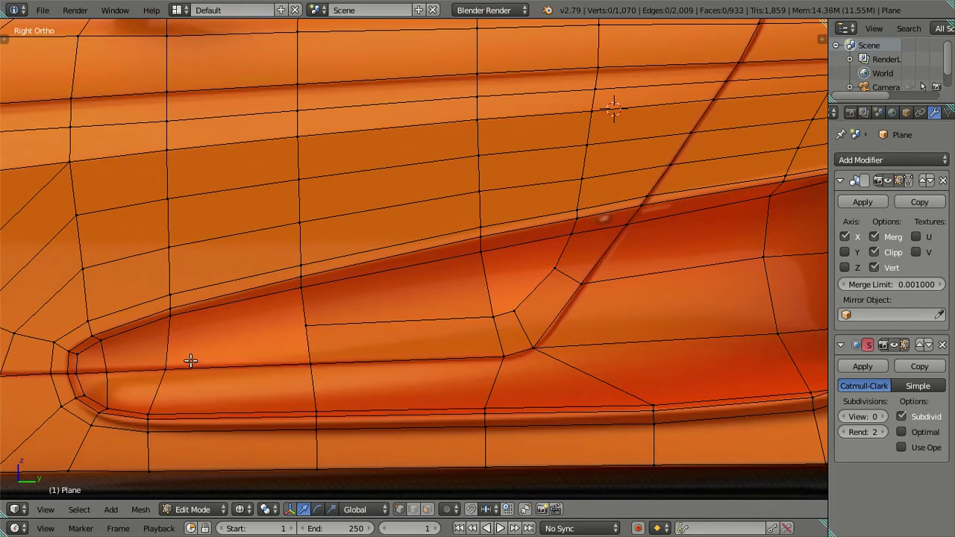
# Cut a new edge loop across the front of the intake.
pyautogui.scroll(1, 246, 352)
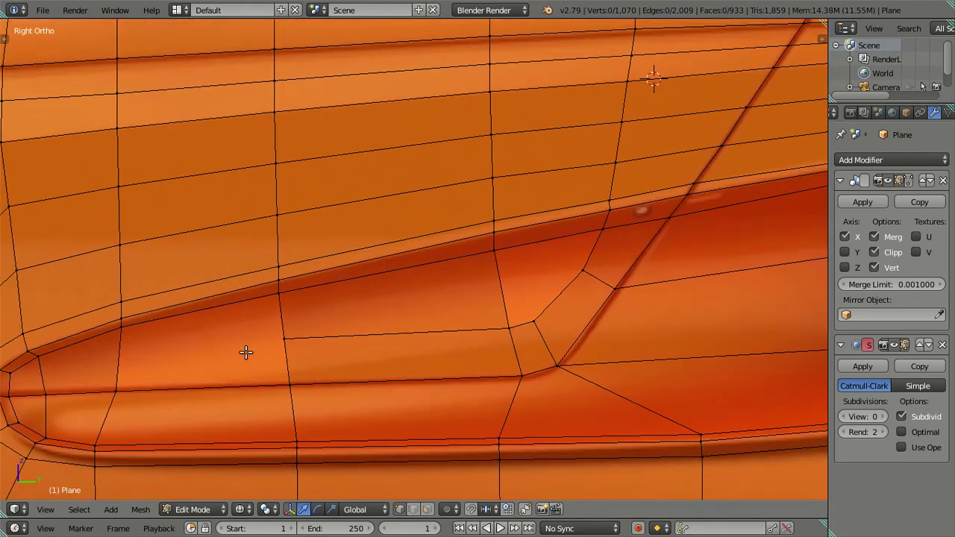
pyautogui.scroll(-1, 149, 365)
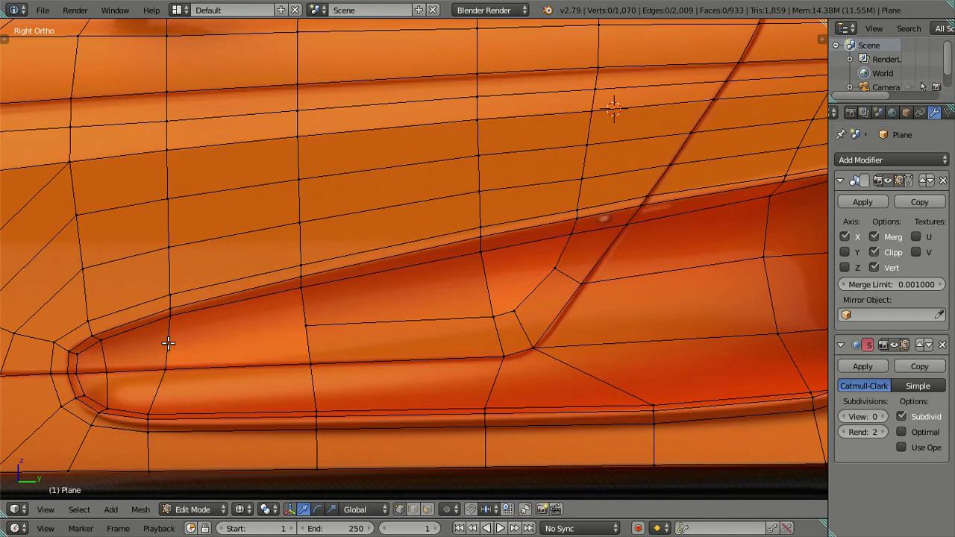
pyautogui.scroll(-3, 168, 344)
pyautogui.scroll(1, 294, 346)
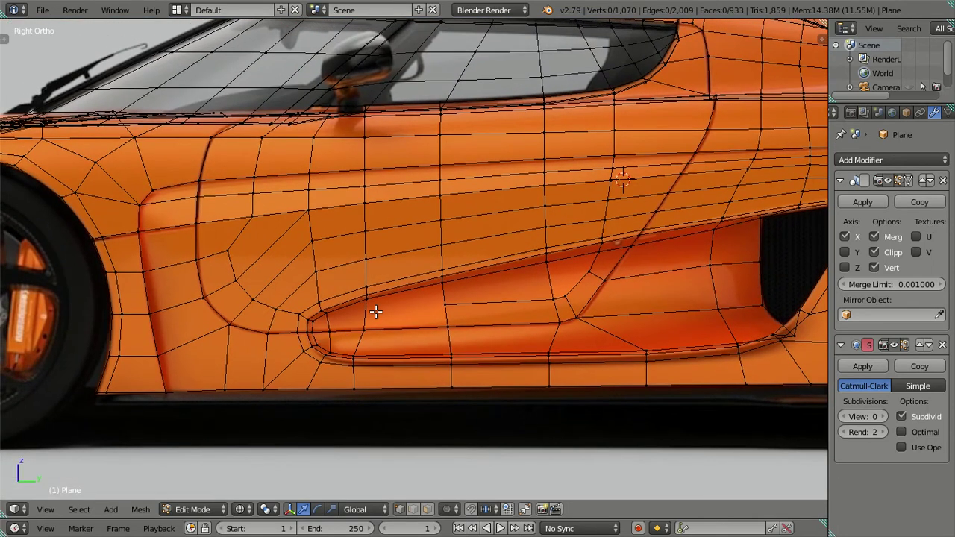
pyautogui.hotkey('ctrl', 'r')
pyautogui.click(376, 312)
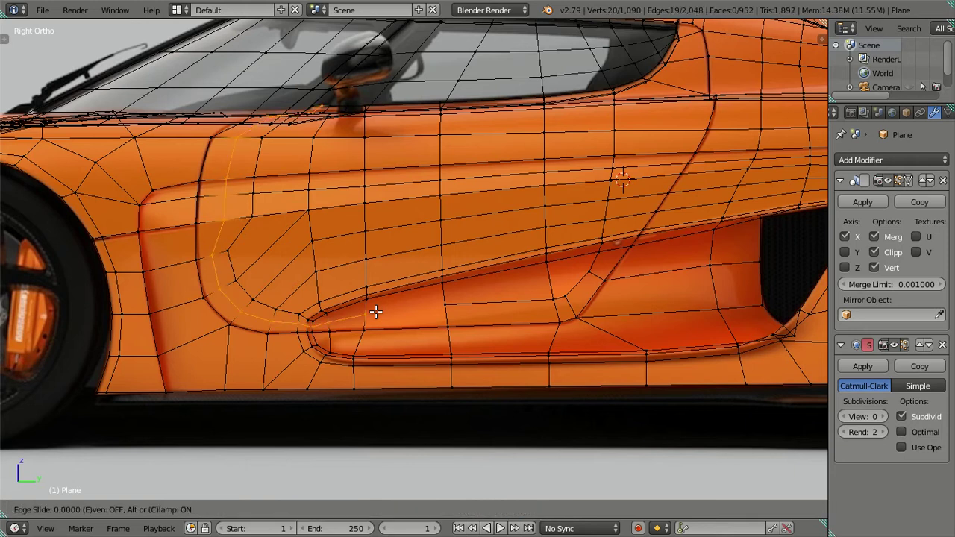
pyautogui.rightClick(375, 312)
pyautogui.scroll(3, 376, 312)
pyautogui.press('a')
# Join vertices on the new loop with an edge and fill a quad face.
pyautogui.rightClick(348, 355)
pyautogui.keyDown('ctrl'); pyautogui.rightClick(460, 337); pyautogui.keyUp('ctrl')
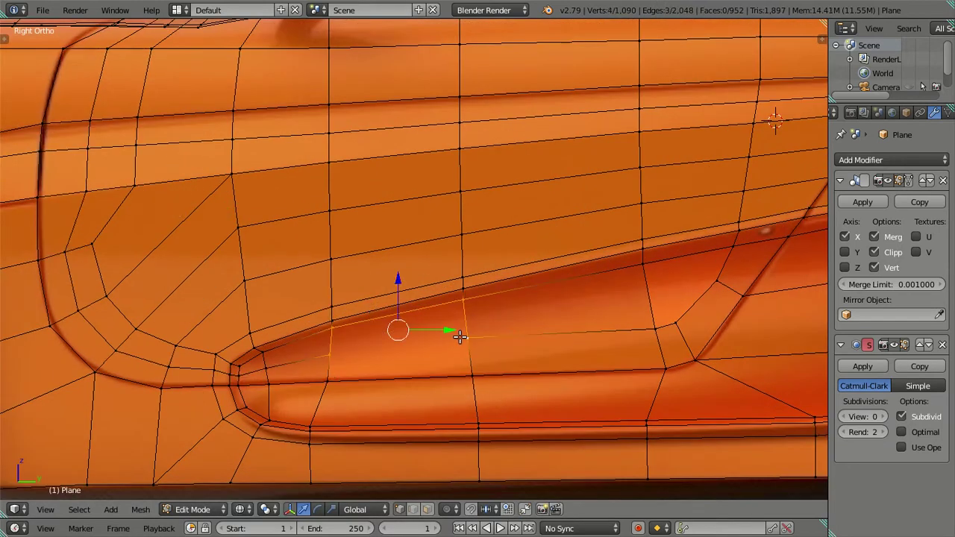
pyautogui.rightClick(330, 366)
pyautogui.press('j')
pyautogui.keyDown('ctrl'); pyautogui.rightClick(470, 346); pyautogui.keyUp('ctrl')
pyautogui.keyDown('shift'); pyautogui.moveTo(515, 365); pyautogui.dragTo(390, 384, button='middle'); pyautogui.keyUp('shift')
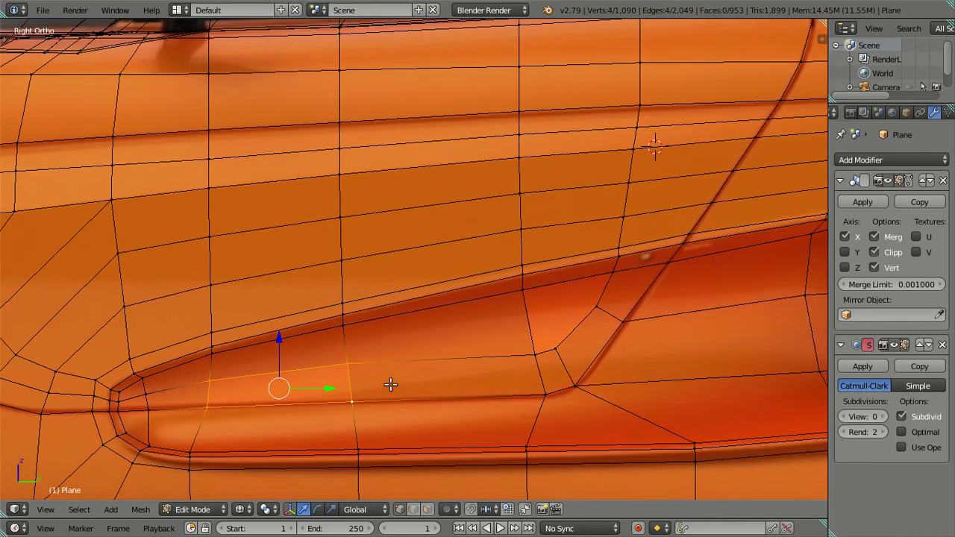
pyautogui.press('f')
# Cut a vertical edge loop at the intake's lower corner.
pyautogui.rightClick(533, 348)
pyautogui.keyDown('shift'); pyautogui.moveTo(560, 333); pyautogui.dragTo(506, 351, button='middle'); pyautogui.keyUp('shift')
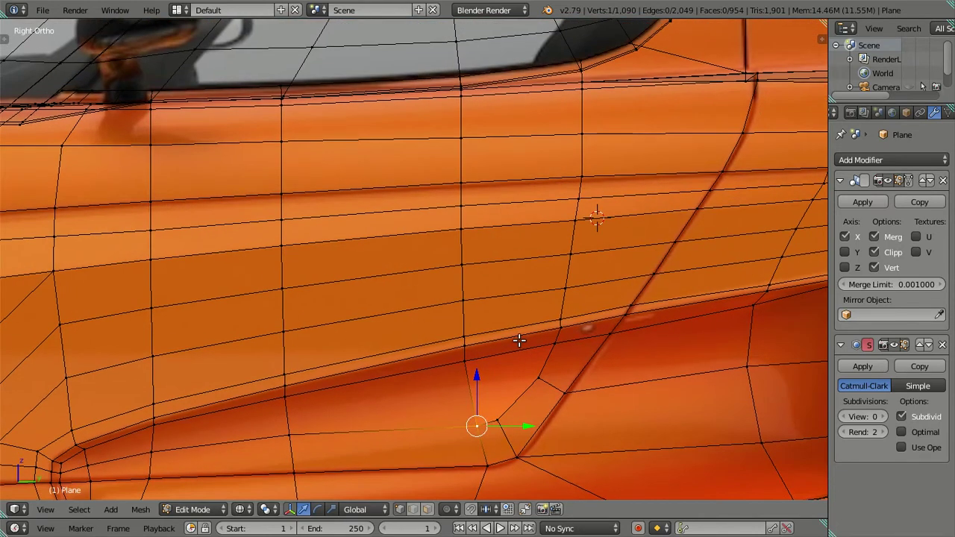
pyautogui.keyDown('shift'); pyautogui.moveTo(506, 353); pyautogui.dragTo(502, 365, button='middle'); pyautogui.keyUp('shift')
pyautogui.hotkey('ctrl', 'r')
pyautogui.click(501, 366)
# Connect the lower-corner vertices with a diagonal edge and select the gap's corners.
pyautogui.rightClick(487, 441)
pyautogui.keyDown('ctrl'); pyautogui.rightClick(497, 382); pyautogui.keyUp('ctrl')
pyautogui.rightClick(488, 441)
pyautogui.keyDown('shift'); pyautogui.rightClick(525, 403); pyautogui.keyUp('shift')
pyautogui.keyDown('shift'); pyautogui.rightClick(499, 378); pyautogui.keyUp('shift')
pyautogui.press('j')
pyautogui.keyDown('shift'); pyautogui.rightClick(532, 372); pyautogui.keyUp('shift')
# Fill a face between the four selected vertices, deselect it, and switch to solid shading.
pyautogui.press('f')
pyautogui.press('a')
pyautogui.scroll(-3, 477, 351)
pyautogui.press('z')
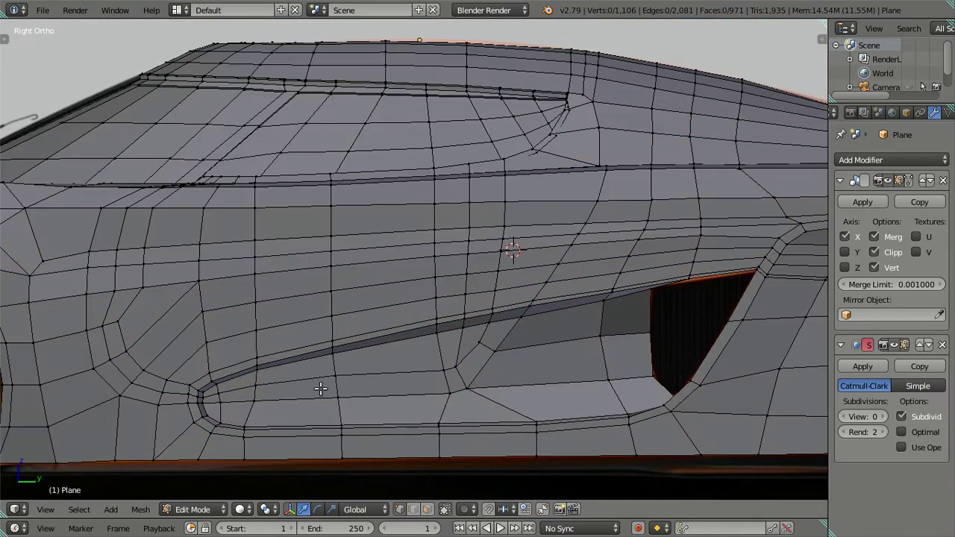
pyautogui.scroll(-1, 370, 317)
pyautogui.scroll(-2, 373, 314)
pyautogui.scroll(-2, 418, 310)
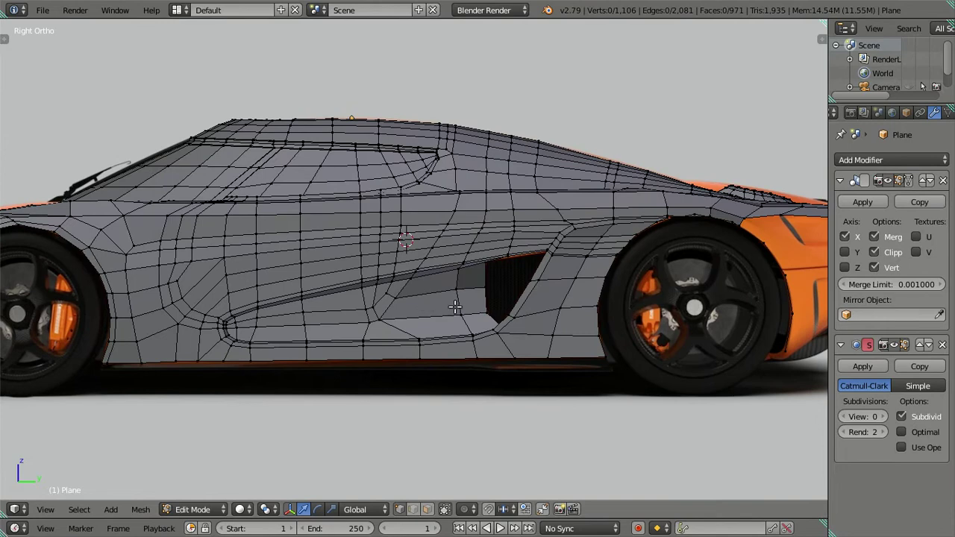
pyautogui.moveTo(454, 307)
pyautogui.keyDown('shift'); pyautogui.mouseDown(button='middle')
pyautogui.moveTo(393, 317)
pyautogui.moveTo(454, 316)
pyautogui.mouseUp(button='middle'); pyautogui.keyUp('shift')
pyautogui.press('z')
pyautogui.press('z')
# Return to object mode and save the blend file, overwriting the existing one.
pyautogui.press('Tab')
pyautogui.scroll(-3, 381, 305)
pyautogui.moveTo(382, 305); pyautogui.dragTo(430, 308, button='middle')
pyautogui.hotkey('ctrl', 's')
pyautogui.click(425, 306)
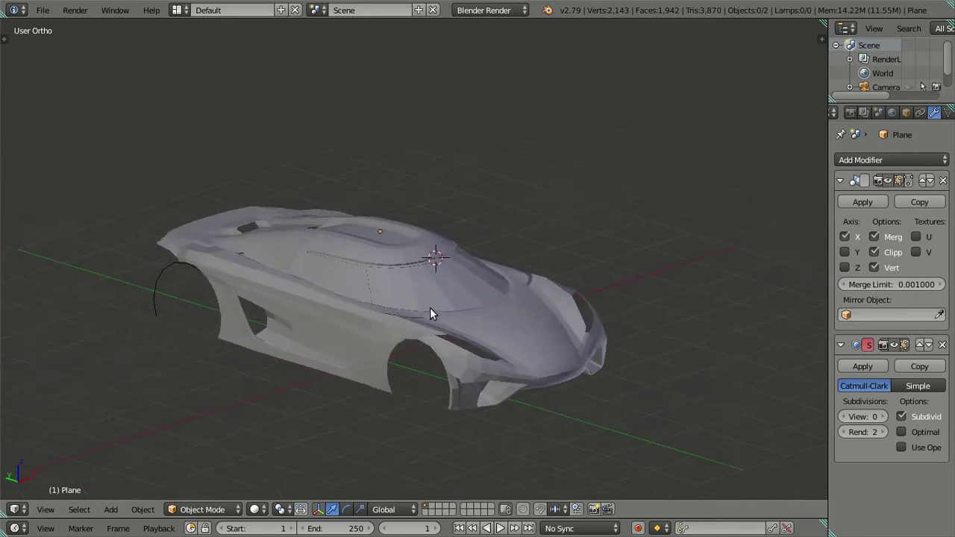
pyautogui.press('KP_5')
pyautogui.press('KP_0')
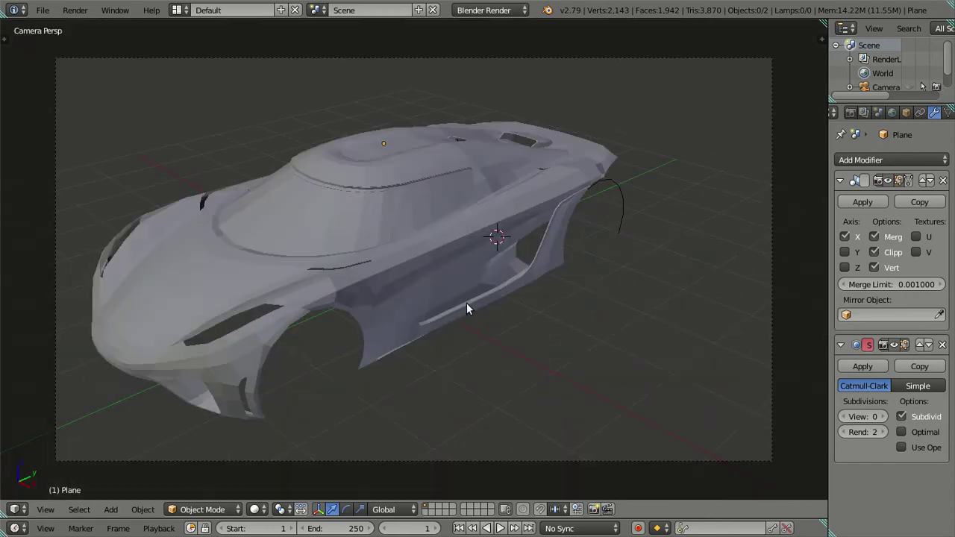
pyautogui.scroll(3, 526, 292)
pyautogui.scroll(-3, 526, 292)
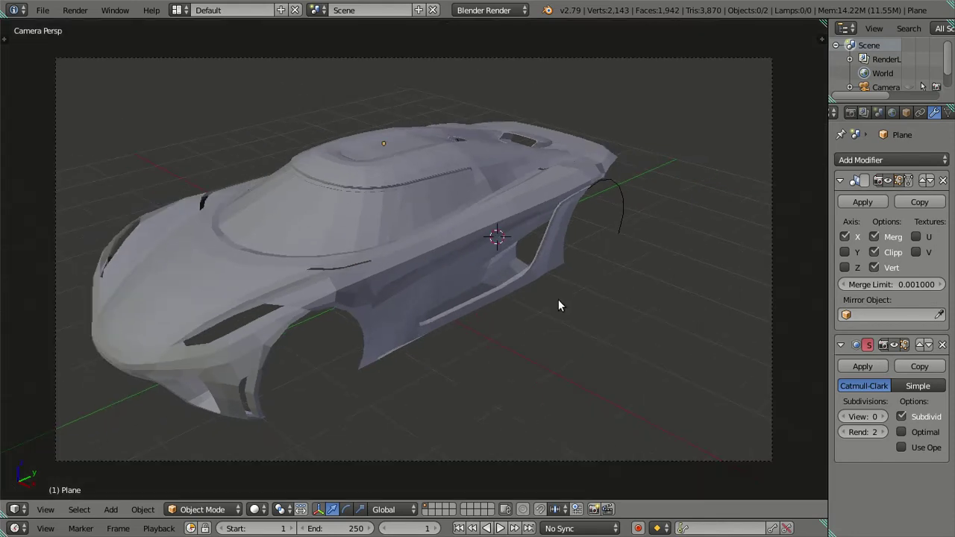
# Slide the edge at the intake's rear corner along X beside the rear wheel arch.
pyautogui.moveTo(558, 300)
pyautogui.mouseDown(button='middle')
pyautogui.moveTo(544, 264)
pyautogui.moveTo(474, 234)
pyautogui.mouseUp(button='middle')
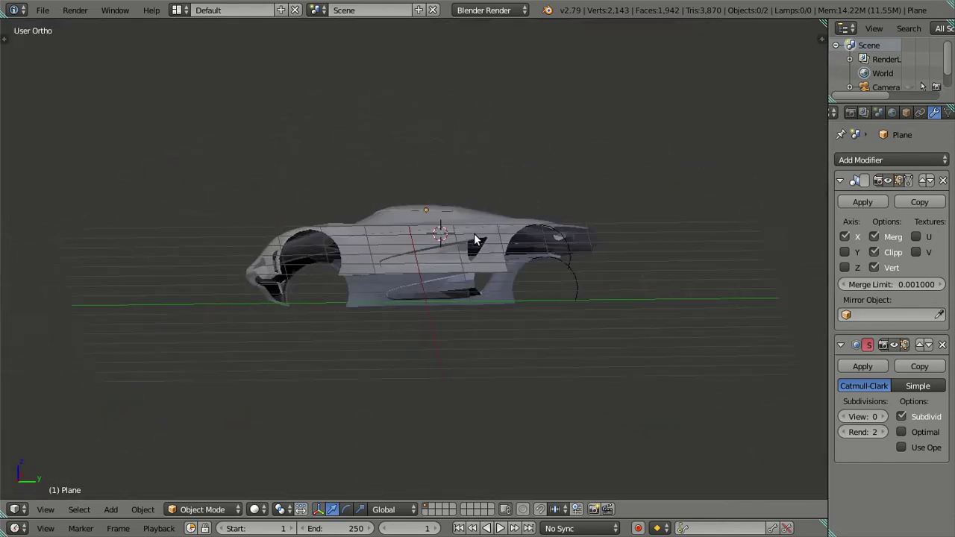
pyautogui.scroll(3, 474, 234)
pyautogui.scroll(3, 470, 295)
pyautogui.scroll(-3, 533, 293)
pyautogui.moveTo(454, 330); pyautogui.dragTo(433, 335, button='middle')
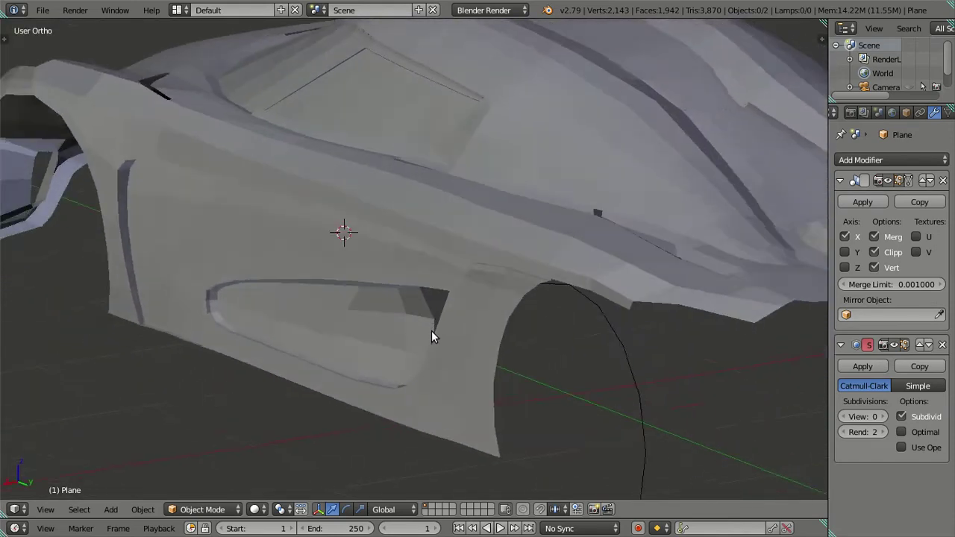
pyautogui.press('Tab')
pyautogui.scroll(3, 427, 356)
pyautogui.rightClick(404, 349)
pyautogui.keyDown('shift'); pyautogui.rightClick(439, 364); pyautogui.keyUp('shift')
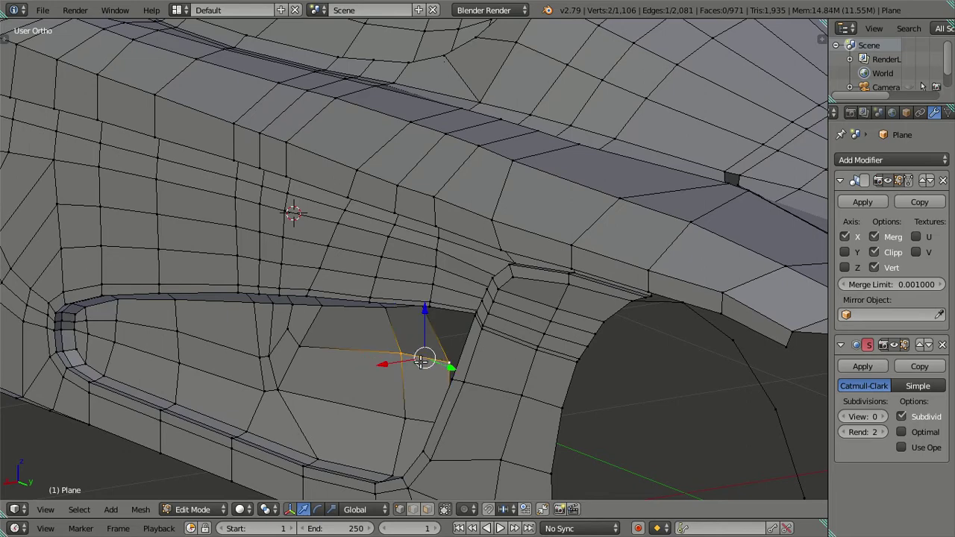
pyautogui.press('g')
pyautogui.press('x')
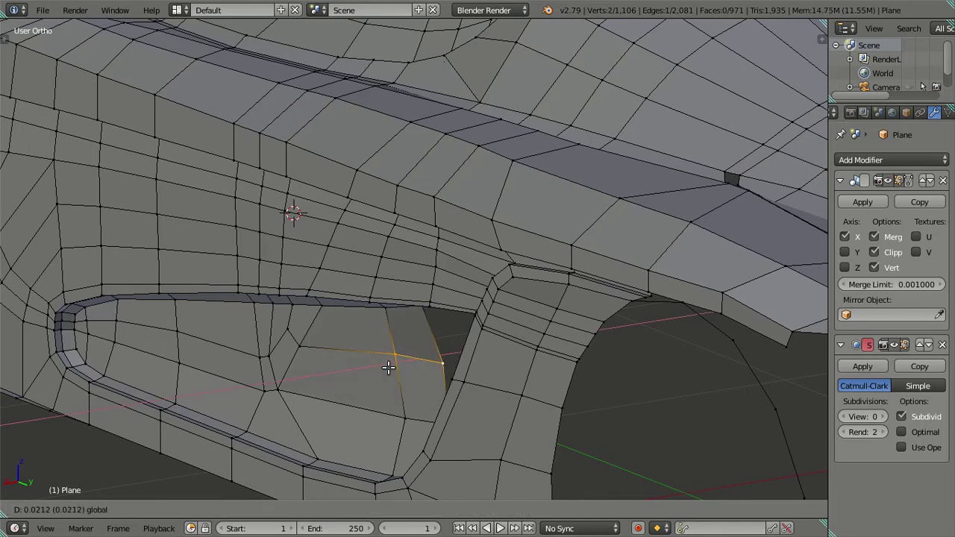
pyautogui.click(386, 365)
# Shift six vertices of the intake's rear wall slightly along X, matching the side reference.
pyautogui.moveTo(381, 366)
pyautogui.mouseDown(button='middle')
pyautogui.moveTo(350, 361)
pyautogui.moveTo(486, 356)
pyautogui.moveTo(495, 335)
pyautogui.moveTo(485, 313)
pyautogui.moveTo(393, 323)
pyautogui.moveTo(397, 333)
pyautogui.mouseUp(button='middle')
pyautogui.press('KP_3')
pyautogui.scroll(2, 514, 309)
pyautogui.scroll(2, 366, 363)
pyautogui.keyDown('shift'); pyautogui.moveTo(366, 363); pyautogui.dragTo(422, 309, button='middle'); pyautogui.keyUp('shift')
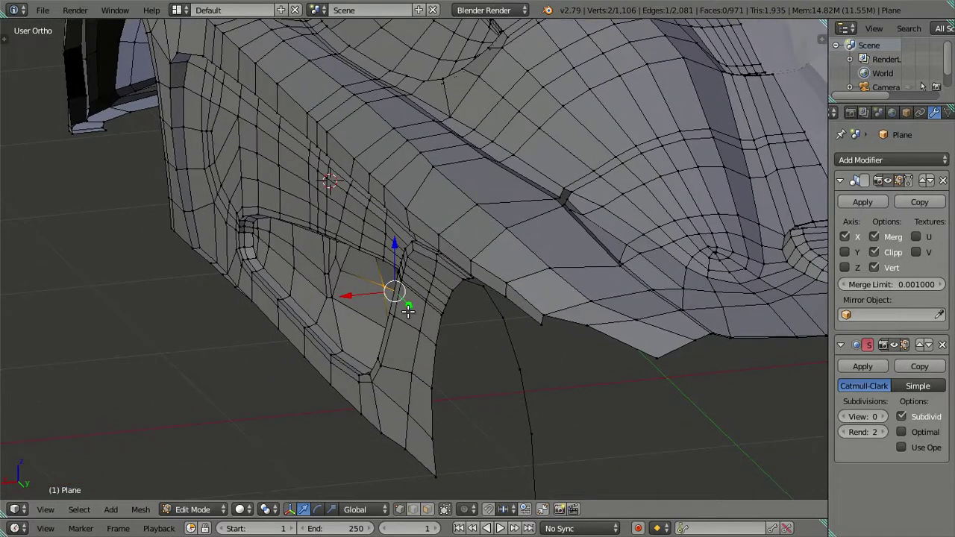
pyautogui.scroll(2, 421, 309)
pyautogui.rightClick(187, 279)
pyautogui.keyDown('shift'); pyautogui.rightClick(248, 321); pyautogui.keyUp('shift')
pyautogui.keyDown('shift'); pyautogui.rightClick(288, 324); pyautogui.keyUp('shift')
pyautogui.moveTo(288, 324); pyautogui.dragTo(254, 281, button='middle')
pyautogui.keyDown('shift'); pyautogui.rightClick(246, 265); pyautogui.keyUp('shift')
pyautogui.keyDown('shift'); pyautogui.rightClick(233, 250); pyautogui.keyUp('shift')
pyautogui.keyDown('shift'); pyautogui.rightClick(235, 288); pyautogui.keyUp('shift')
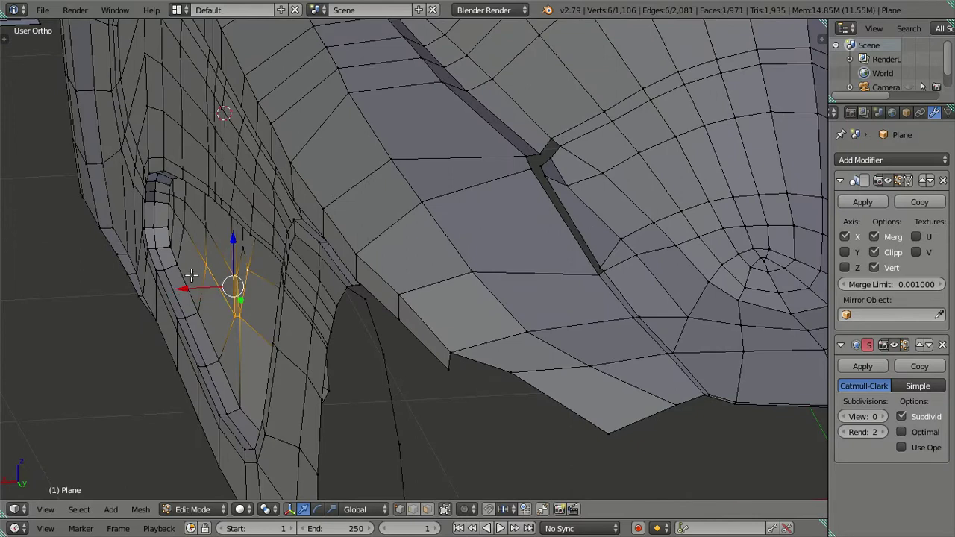
pyautogui.moveTo(194, 284); pyautogui.dragTo(209, 287)
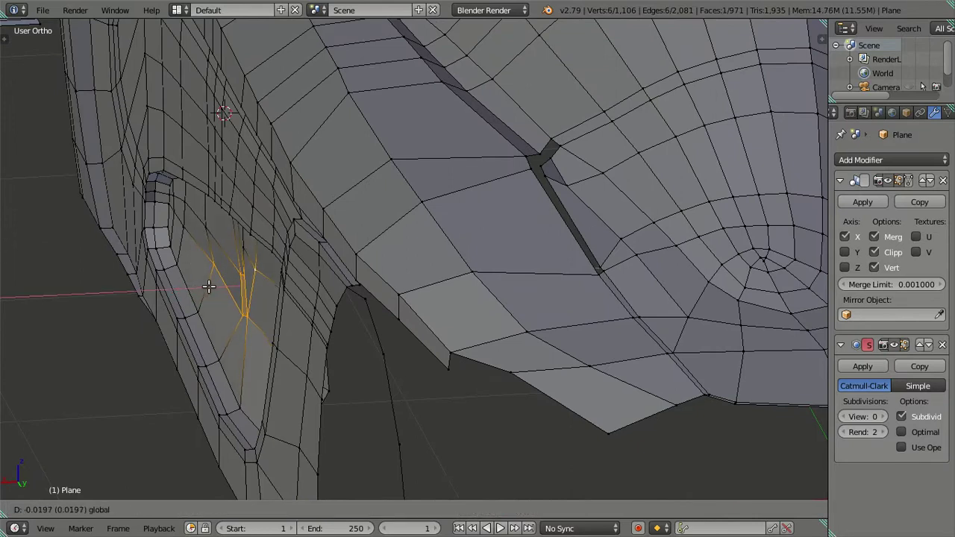
# Nudge single vertices and a group of three along the intake's inner edge along X.
pyautogui.rightClick(209, 263)
pyautogui.moveTo(185, 267); pyautogui.dragTo(182, 267)
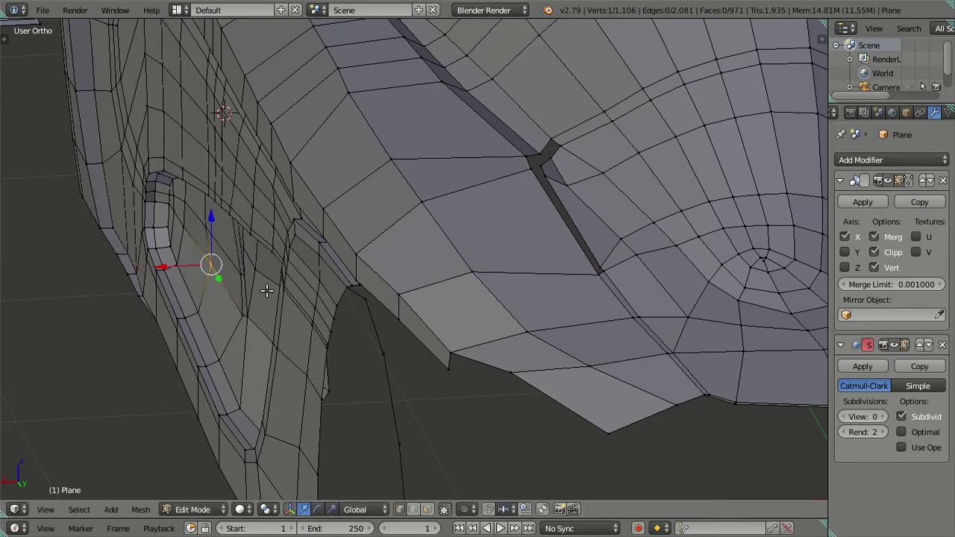
pyautogui.scroll(2, 266, 284)
pyautogui.scroll(2, 247, 279)
pyautogui.keyDown('shift'); pyautogui.moveTo(247, 279); pyautogui.dragTo(329, 319, button='middle'); pyautogui.keyUp('shift')
pyautogui.click(202, 254)
pyautogui.keyDown('ctrl'); pyautogui.click(257, 278); pyautogui.keyUp('ctrl')
pyautogui.moveTo(195, 275); pyautogui.dragTo(202, 276)
pyautogui.click(254, 233)
pyautogui.moveTo(223, 235); pyautogui.dragTo(229, 239)
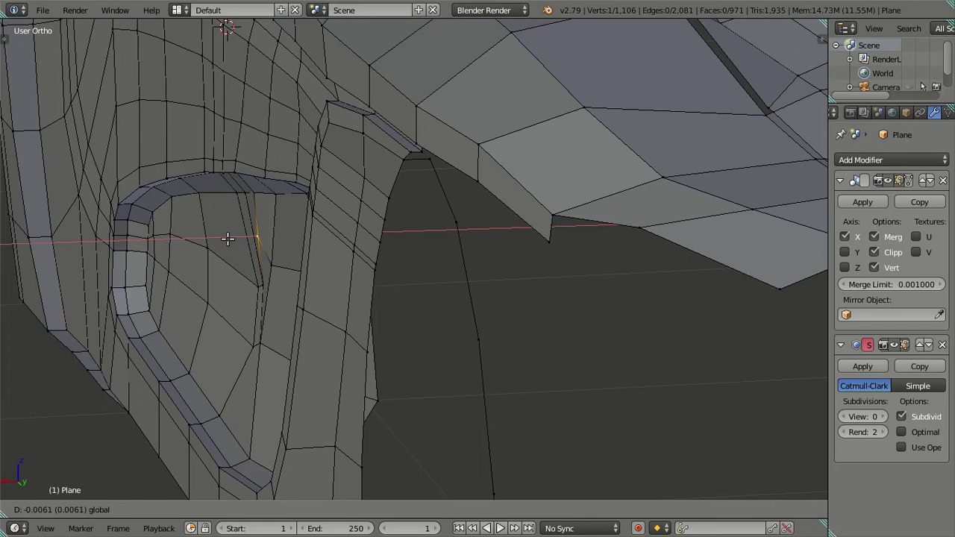
pyautogui.click(230, 239)
# Move a lower intake rim vertex along X, clear the selection and return to object mode.
pyautogui.click(275, 266)
pyautogui.moveTo(274, 265); pyautogui.dragTo(235, 266)
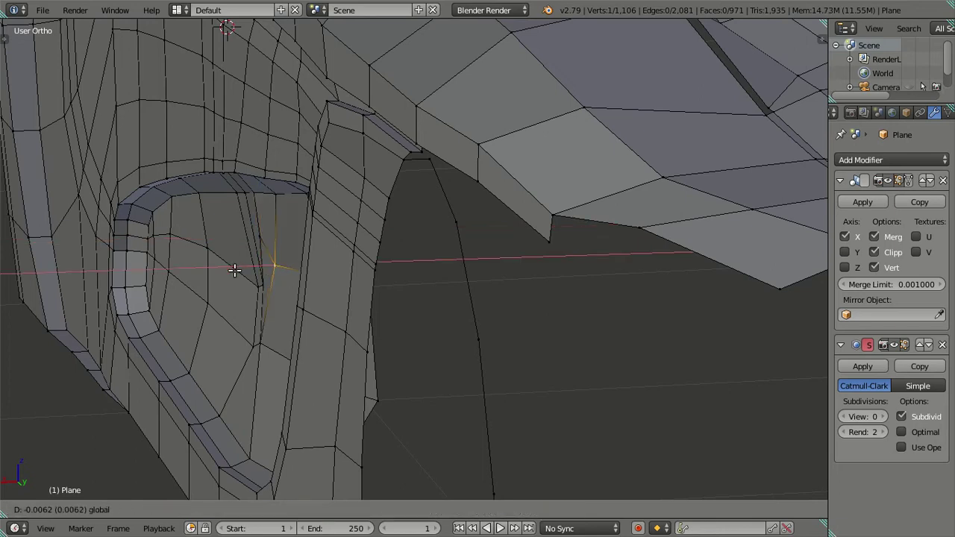
pyautogui.click(261, 343)
pyautogui.moveTo(224, 343); pyautogui.dragTo(232, 342)
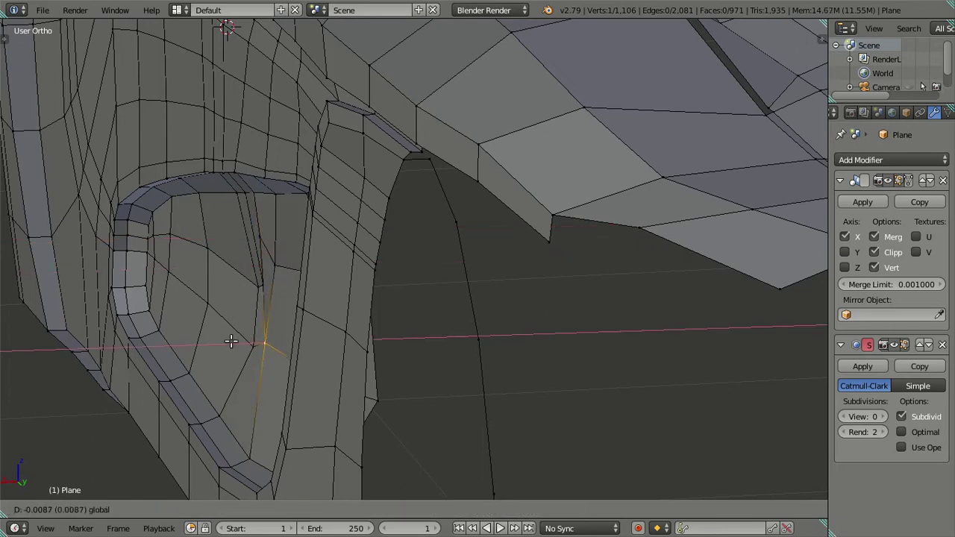
pyautogui.click(232, 342)
pyautogui.press('a')
pyautogui.moveTo(232, 342)
pyautogui.mouseDown(button='middle')
pyautogui.moveTo(359, 351)
pyautogui.moveTo(512, 318)
pyautogui.moveTo(565, 276)
pyautogui.moveTo(731, 338)
pyautogui.mouseUp(button='middle')
pyautogui.press('Tab')
# Raise Subdivision Surface viewport level to 2 and inspect the smoothed side scoop.
pyautogui.click(882, 416)
pyautogui.click(882, 416)
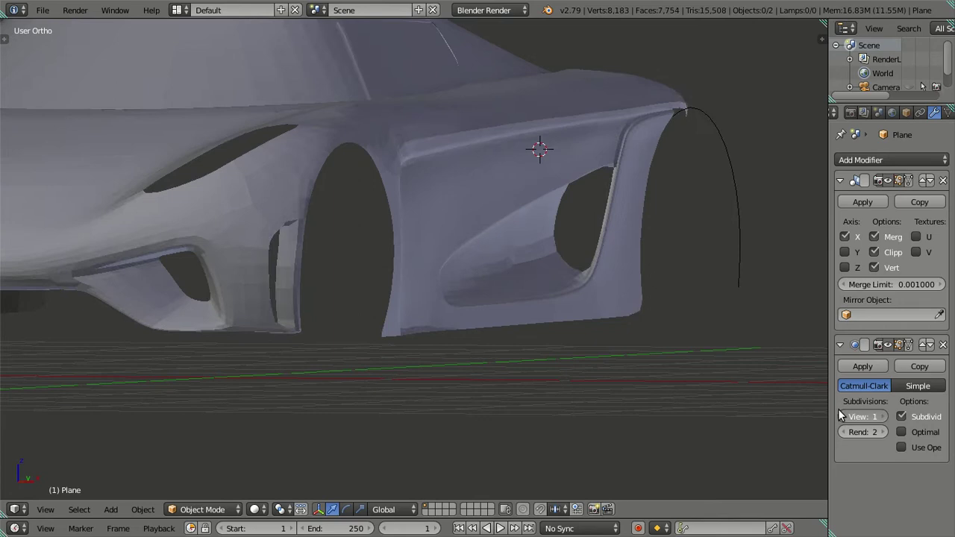
pyautogui.moveTo(821, 403); pyautogui.dragTo(572, 300, button='middle')
pyautogui.scroll(3, 502, 299)
pyautogui.scroll(2, 425, 319)
pyautogui.moveTo(425, 325)
pyautogui.mouseDown(button='middle')
pyautogui.moveTo(382, 320)
pyautogui.moveTo(484, 311)
pyautogui.moveTo(405, 303)
pyautogui.mouseUp(button='middle')
pyautogui.scroll(2, 388, 298)
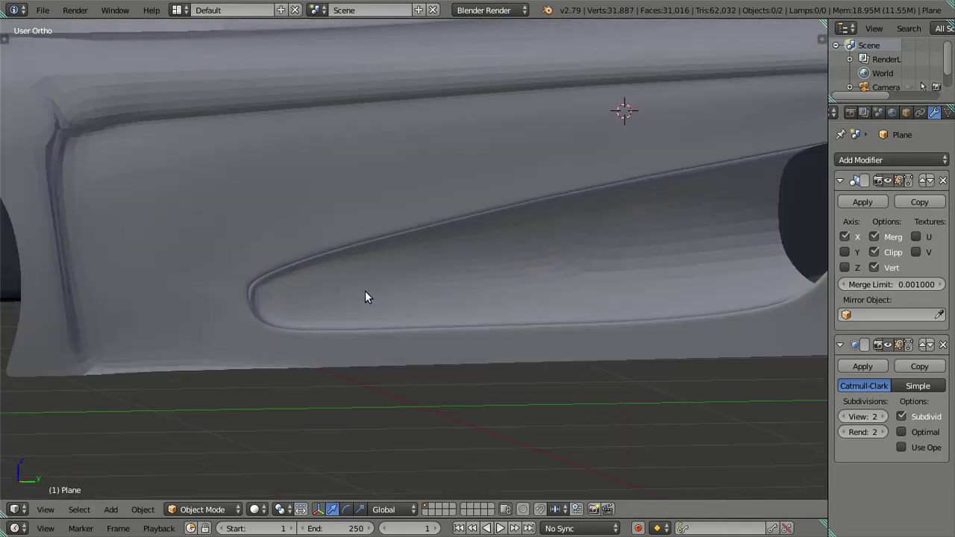
pyautogui.press('KP_3')
pyautogui.scroll(1, 350, 297)
# Back in Edit Mode at the scoop's front tip, set the viewport subdivision level to 0.
pyautogui.press('Tab')
pyautogui.scroll(-1, 299, 277)
pyautogui.press('a')
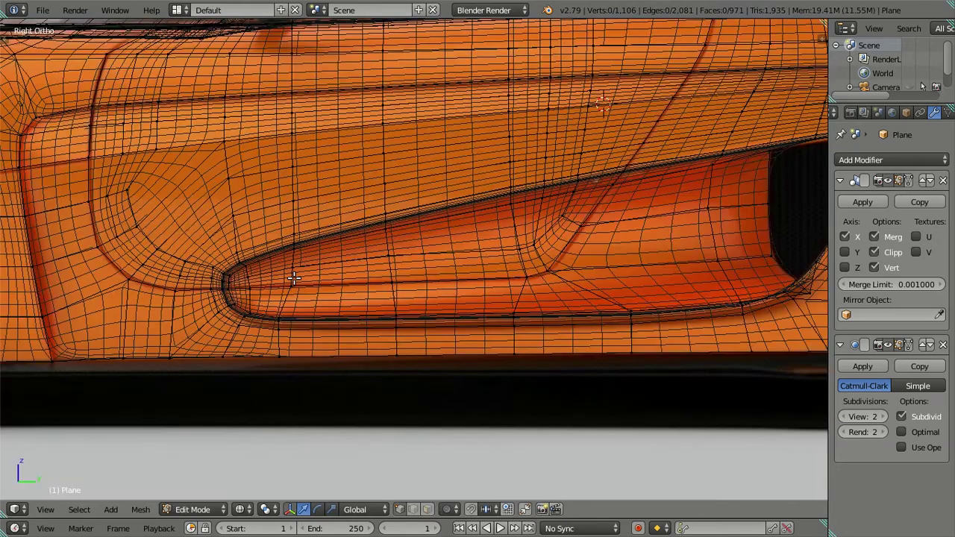
pyautogui.press('a')
pyautogui.scroll(1, 294, 278)
pyautogui.scroll(-2, 279, 285)
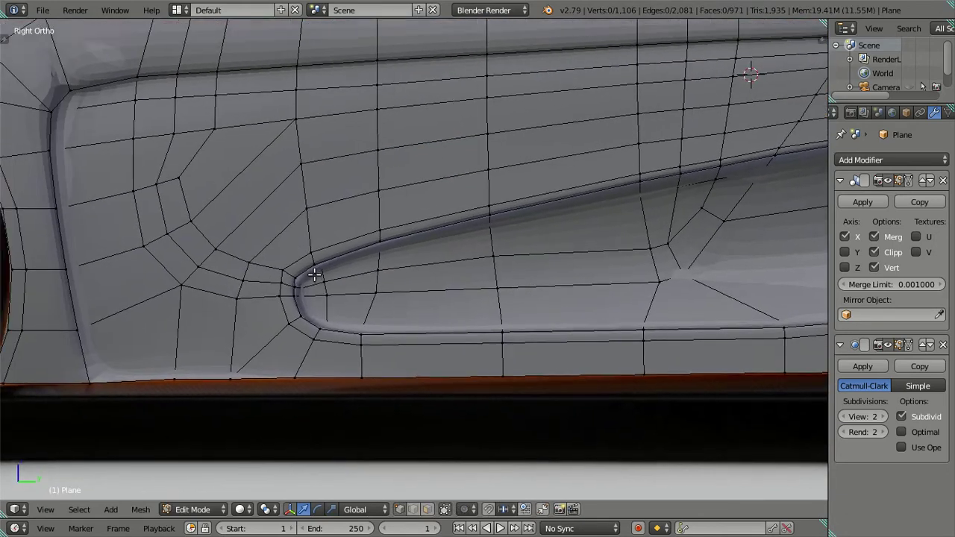
pyautogui.keyDown('shift'); pyautogui.moveTo(316, 273); pyautogui.dragTo(349, 327, button='middle'); pyautogui.keyUp('shift')
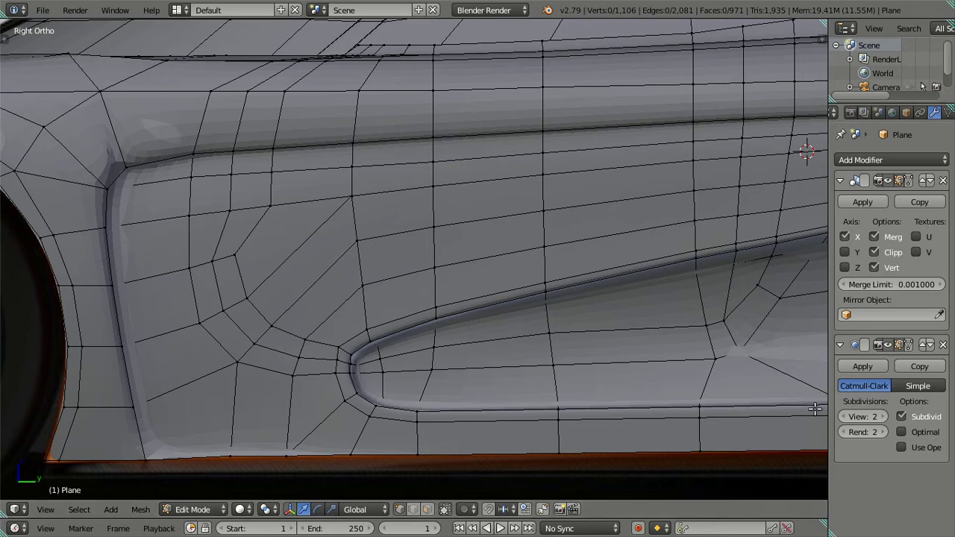
pyautogui.click(847, 417)
pyautogui.click(847, 416)
pyautogui.scroll(2, 597, 358)
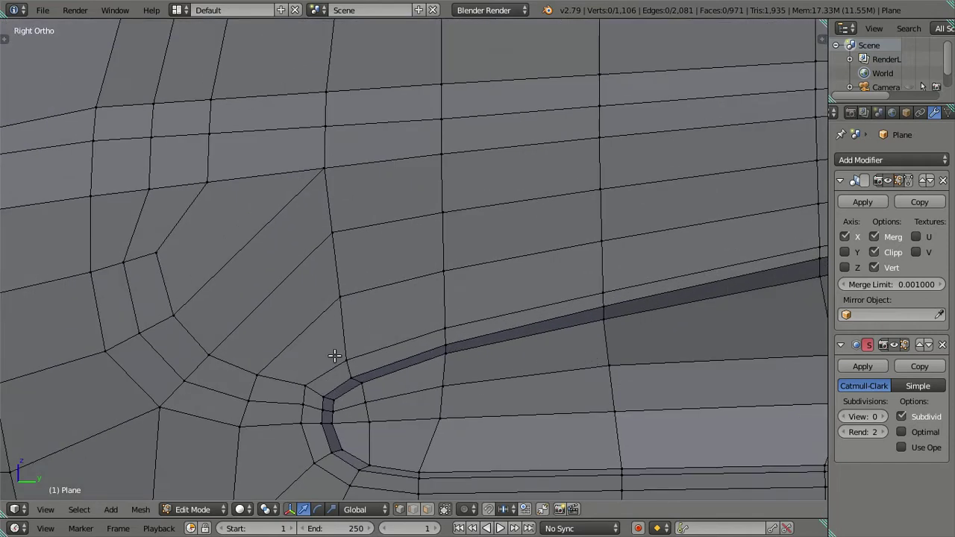
# Knife-cut a new edge across the faces at the scoop's front tip.
pyautogui.keyDown('shift'); pyautogui.moveTo(335, 356); pyautogui.dragTo(401, 326, button='middle'); pyautogui.keyUp('shift')
pyautogui.scroll(2, 400, 326)
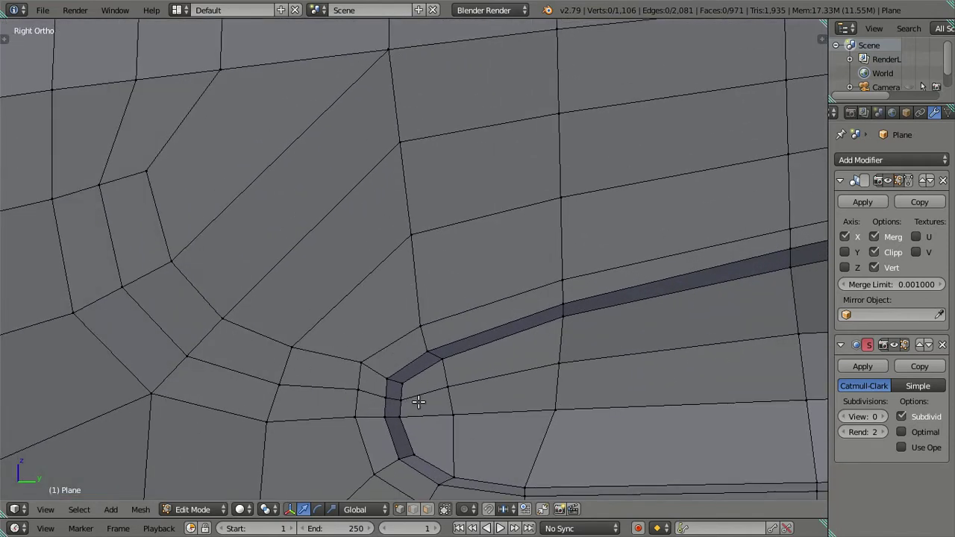
pyautogui.scroll(1, 385, 328)
pyautogui.scroll(1, 387, 342)
pyautogui.moveTo(395, 361); pyautogui.dragTo(377, 354, button='middle')
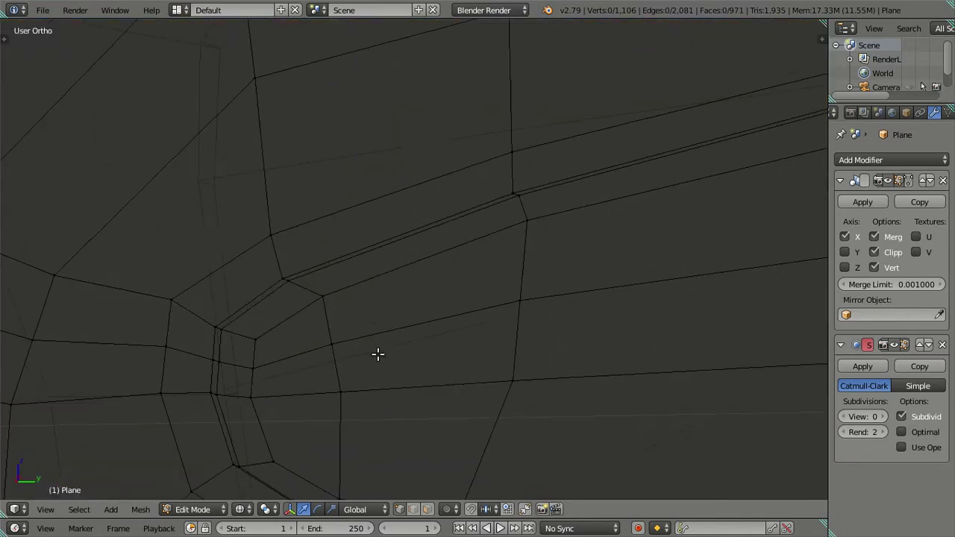
pyautogui.press('k')
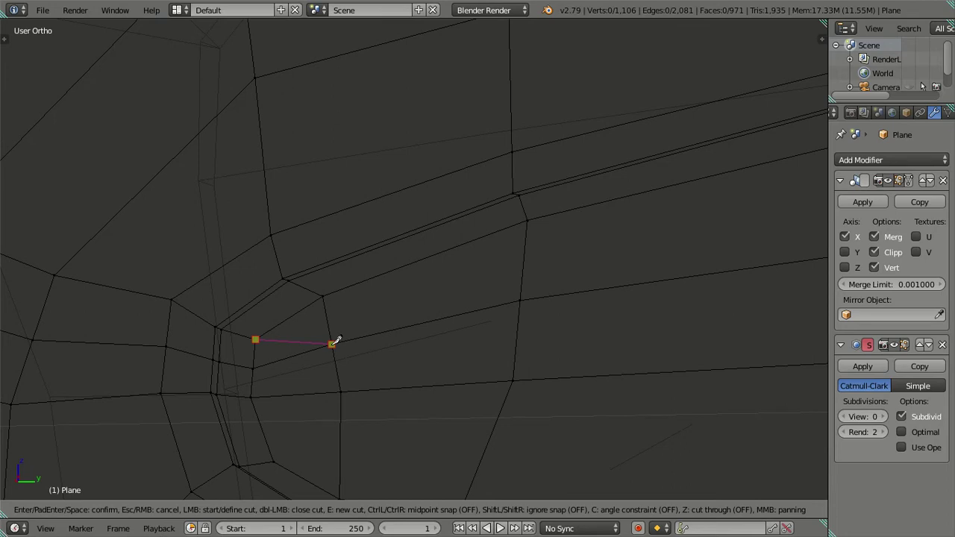
pyautogui.press('Return')
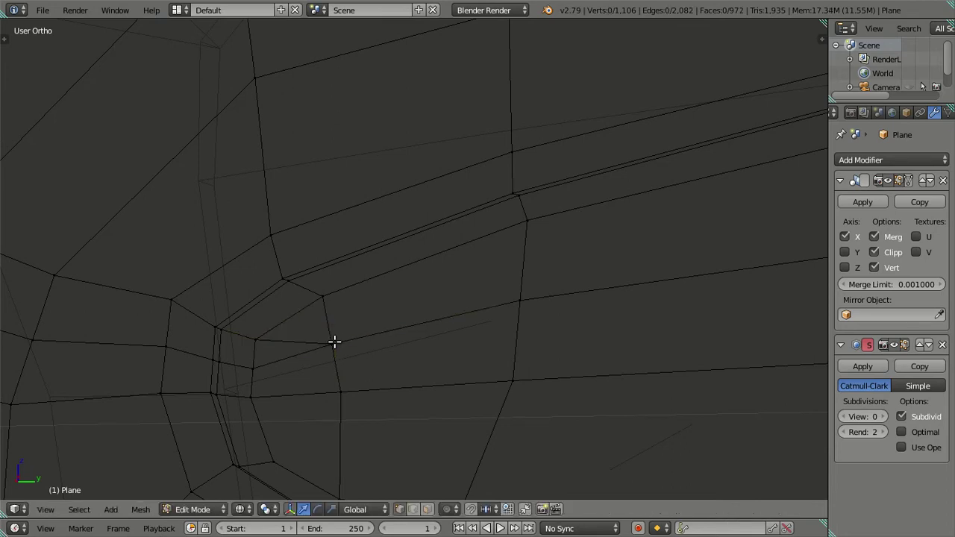
# Dissolve the selected edge loop curving past the scoop tip, leaving 954 faces.
pyautogui.moveTo(334, 341)
pyautogui.mouseDown(button='middle')
pyautogui.moveTo(367, 326)
pyautogui.moveTo(282, 343)
pyautogui.mouseUp(button='middle')
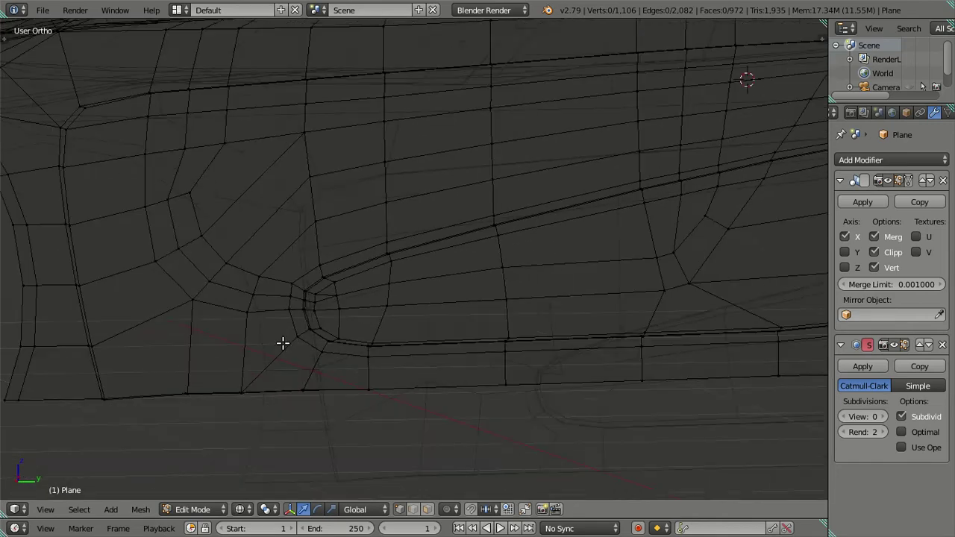
pyautogui.moveTo(352, 336)
pyautogui.mouseDown(button='middle')
pyautogui.moveTo(373, 341)
pyautogui.moveTo(326, 324)
pyautogui.mouseUp(button='middle')
pyautogui.press('z')
pyautogui.press('x')
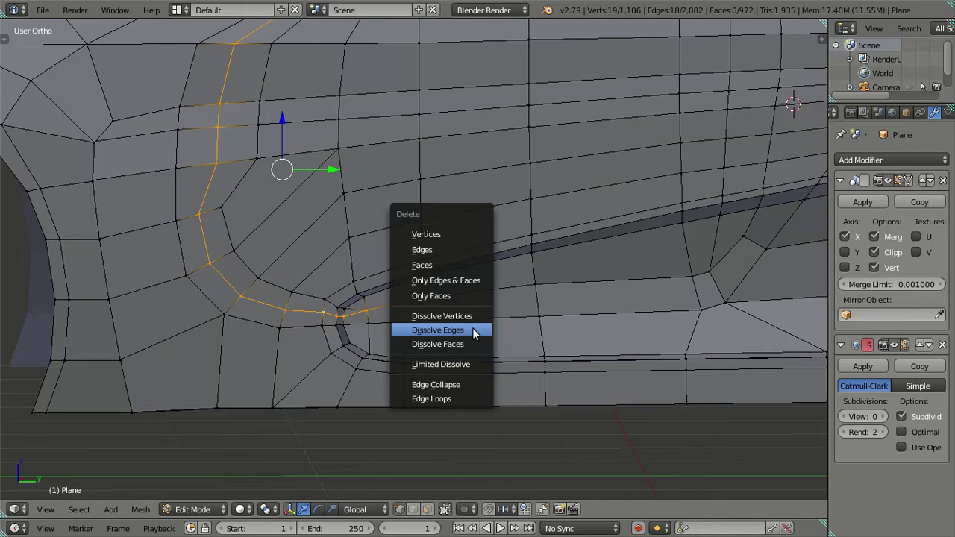
pyautogui.click(474, 333)
pyautogui.moveTo(474, 333); pyautogui.dragTo(263, 329, button='middle')
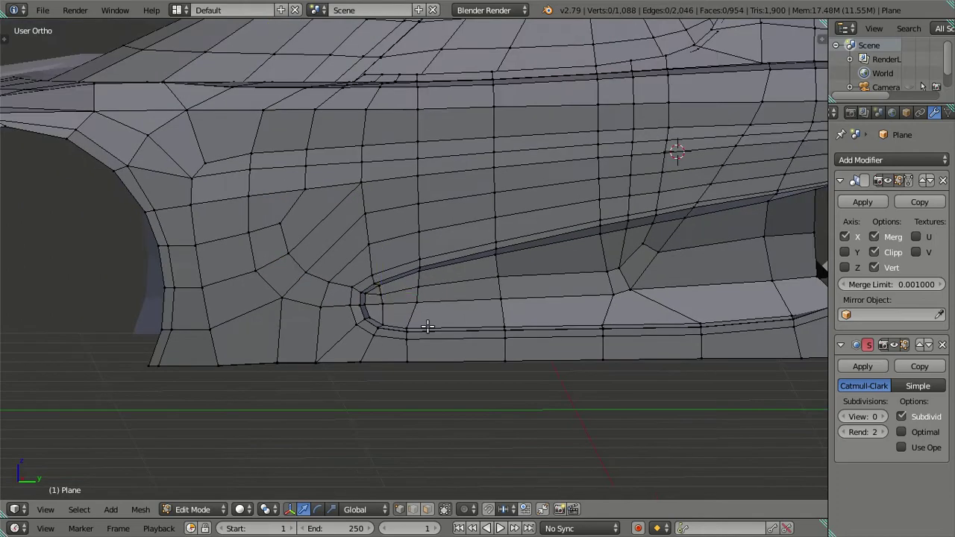
pyautogui.moveTo(427, 326)
pyautogui.mouseDown(button='middle')
pyautogui.moveTo(338, 352)
pyautogui.moveTo(335, 371)
pyautogui.moveTo(325, 352)
pyautogui.moveTo(393, 371)
pyautogui.moveTo(398, 412)
pyautogui.moveTo(380, 403)
pyautogui.moveTo(392, 368)
pyautogui.moveTo(382, 418)
pyautogui.moveTo(379, 307)
pyautogui.mouseUp(button='middle')
# In side view, move the selected vertices near the intake tip up and to the right.
pyautogui.press('KP_3')
pyautogui.scroll(-6, 386, 298)
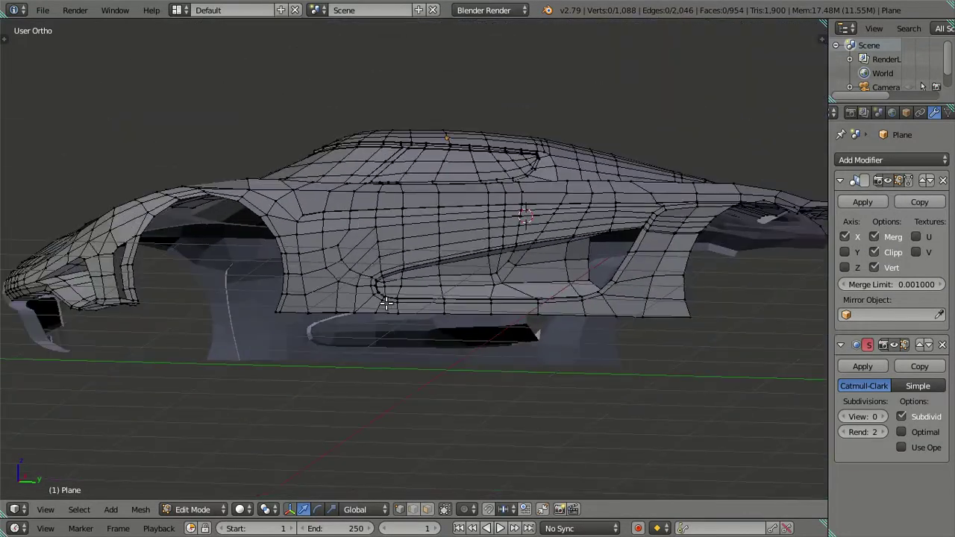
pyautogui.scroll(5, 298, 309)
pyautogui.scroll(2, 288, 314)
pyautogui.scroll(1, 287, 314)
pyautogui.scroll(1, 267, 291)
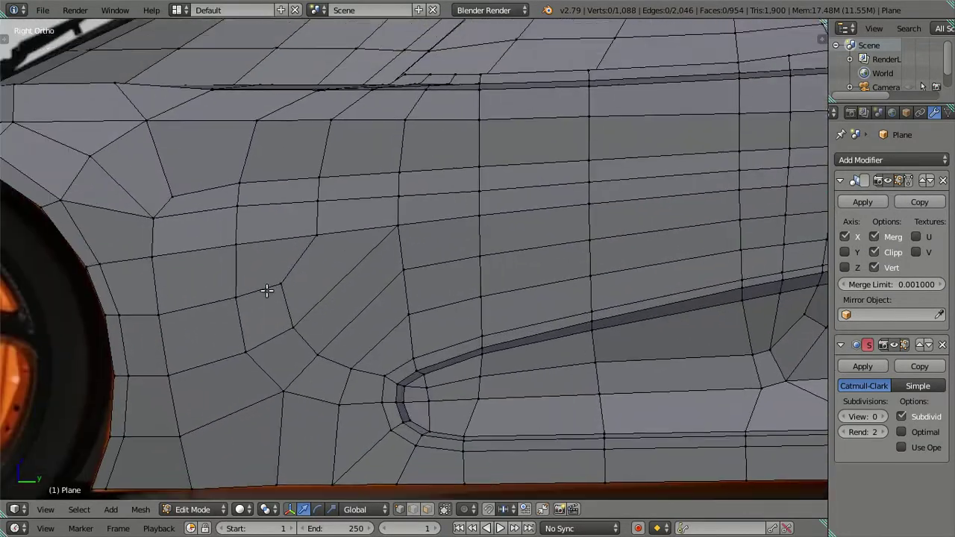
pyautogui.press('g')
pyautogui.click(365, 306)
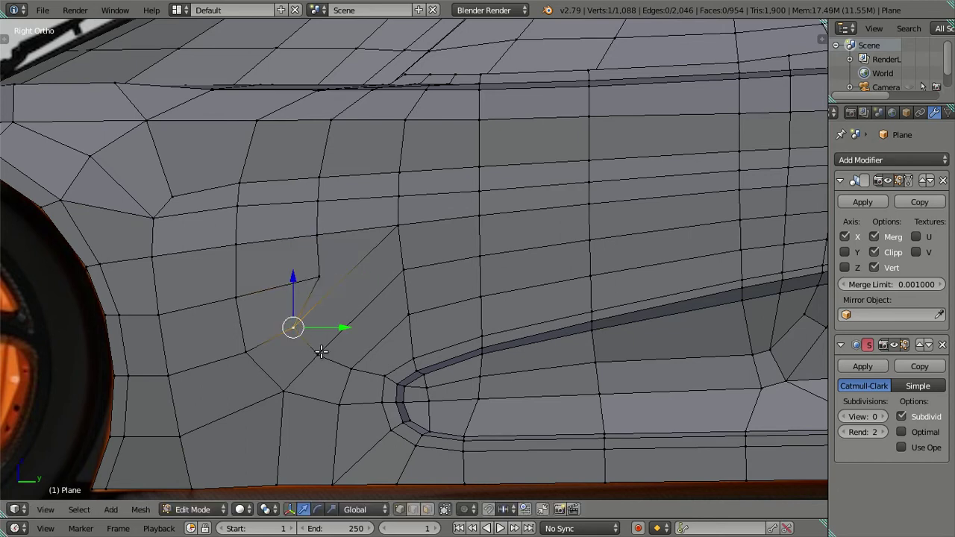
pyautogui.press('g')
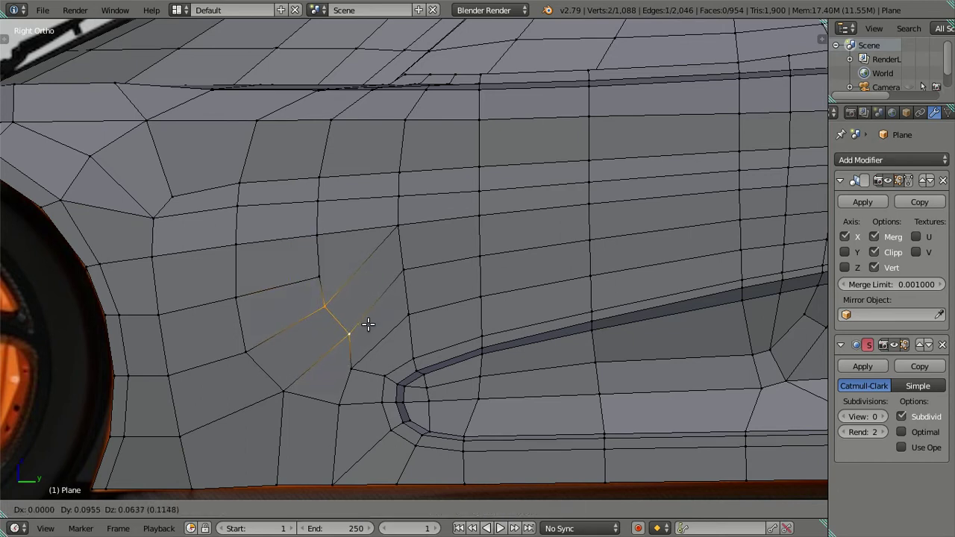
pyautogui.click(368, 323)
# Reposition the vertex near the intake's front tip in several small moves, then deselect.
pyautogui.rightClick(352, 367)
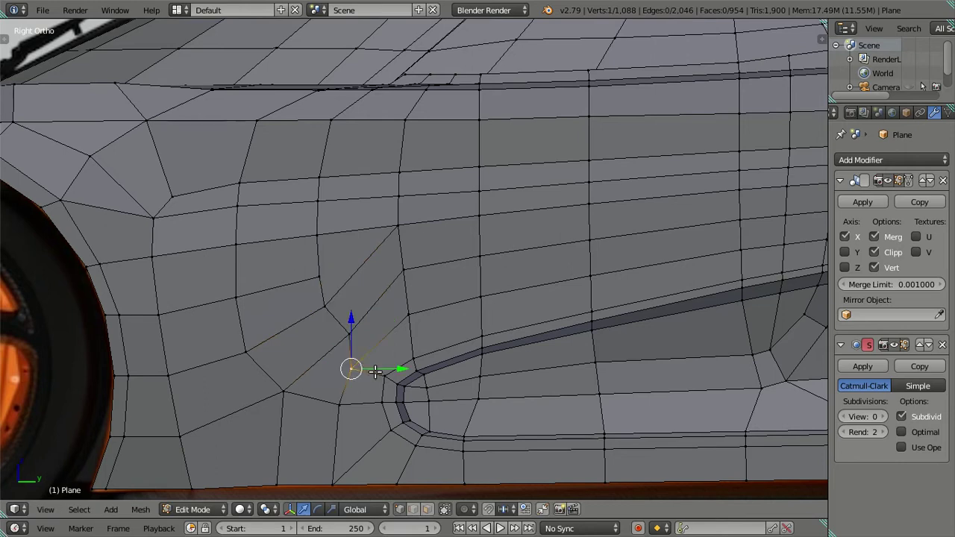
pyautogui.press('g')
pyautogui.click(380, 355)
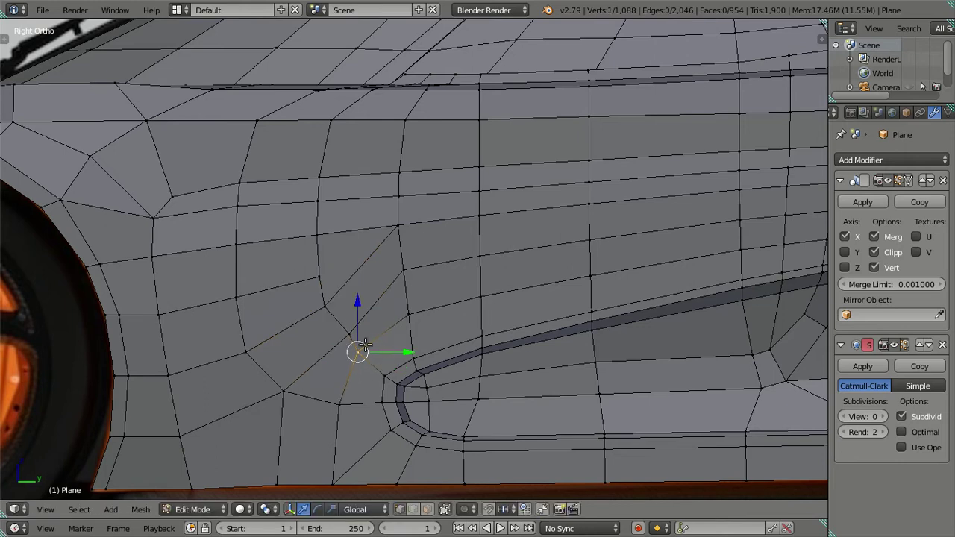
pyautogui.press('g')
pyautogui.click(361, 348)
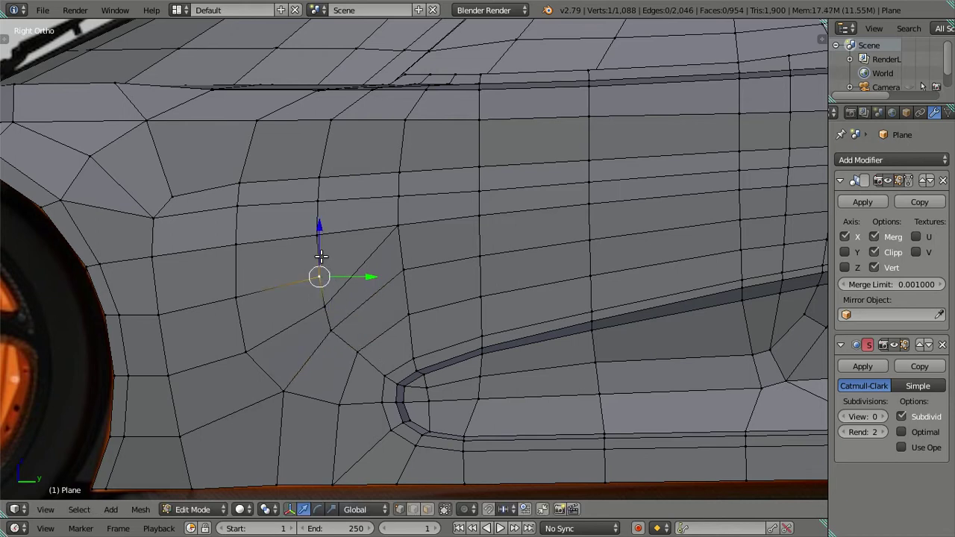
pyautogui.press('g')
pyautogui.click(318, 274)
pyautogui.press('g')
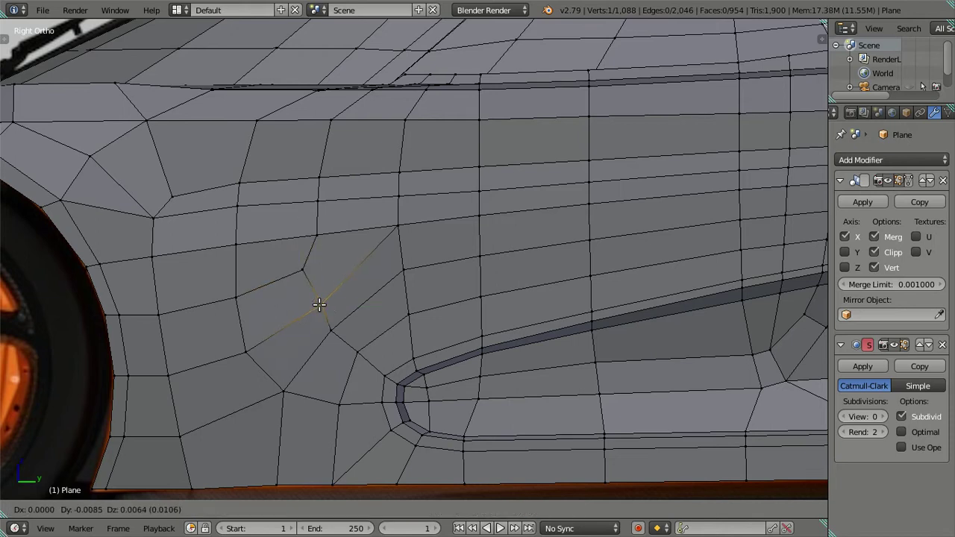
pyautogui.click(312, 306)
pyautogui.press('a')
# Slide one vertex beside the scoop tip slightly further along the car's length.
pyautogui.scroll(-2, 418, 351)
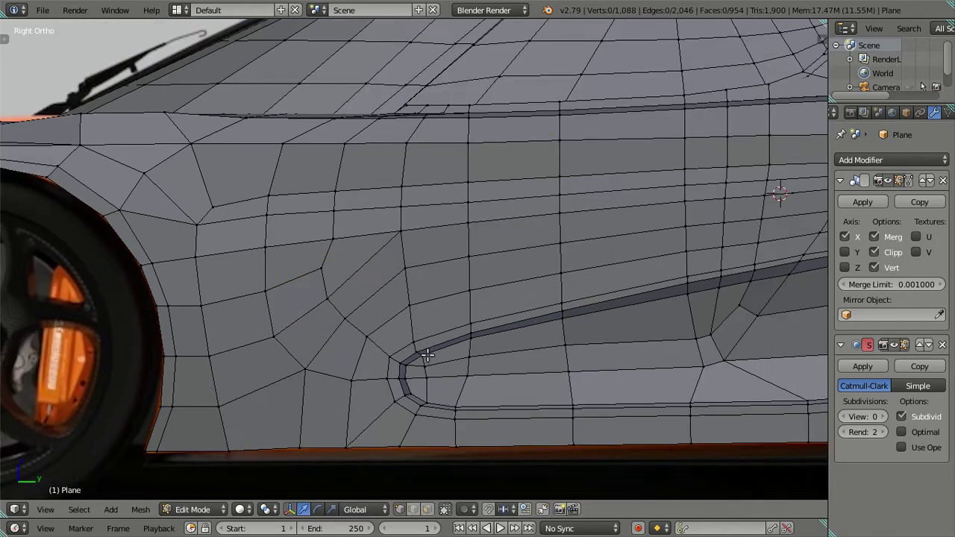
pyautogui.keyDown('shift'); pyautogui.moveTo(454, 368); pyautogui.dragTo(429, 339, button='middle'); pyautogui.keyUp('shift')
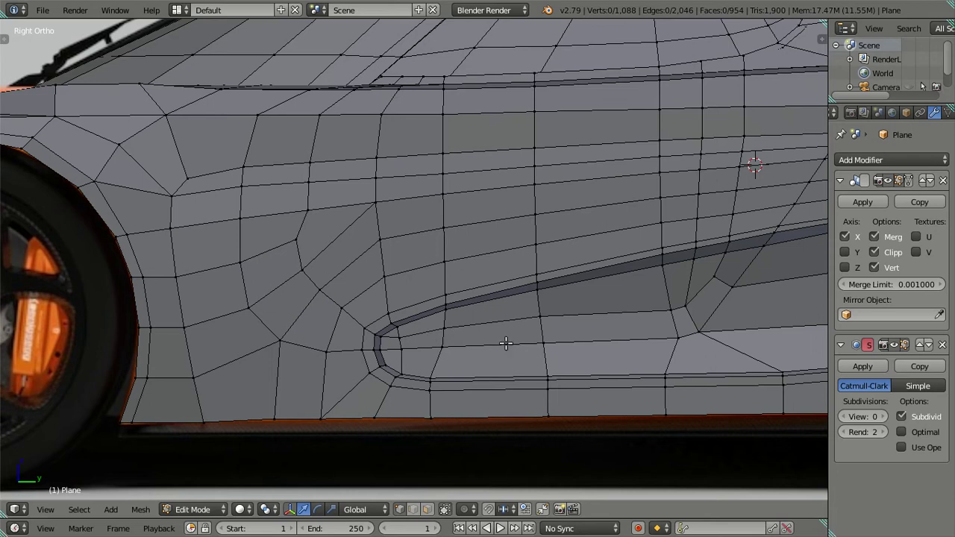
pyautogui.scroll(1, 506, 343)
pyautogui.scroll(1, 325, 327)
pyautogui.moveTo(329, 306); pyautogui.dragTo(338, 306)
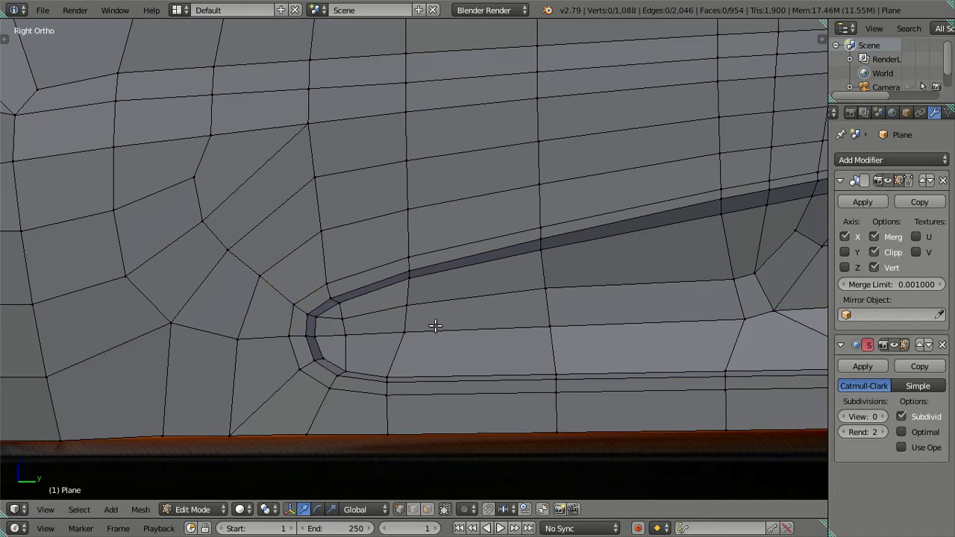
pyautogui.press('a')
pyautogui.press('a')
pyautogui.scroll(-2, 471, 327)
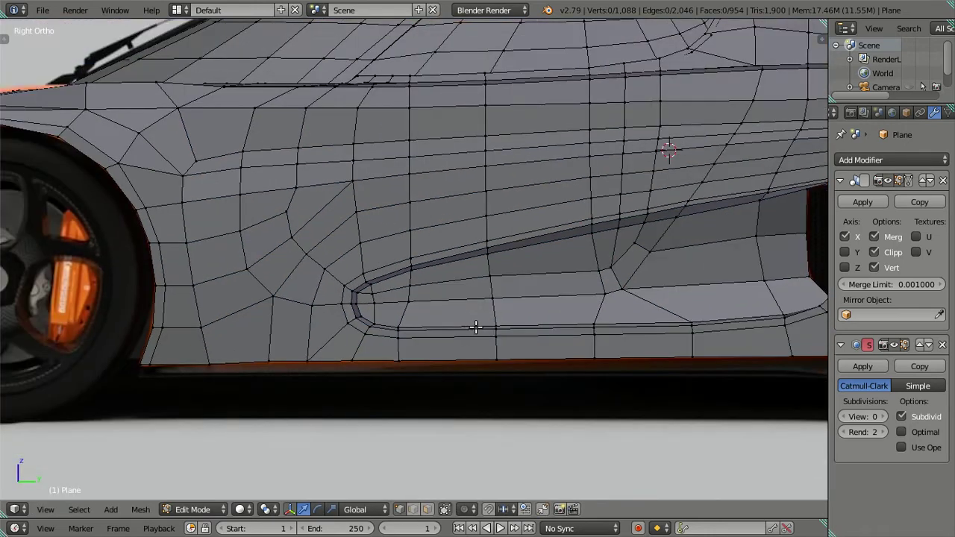
# Preview the body at subdivision level 2 in object mode, then return to Edit Mode.
pyautogui.doubleClick(882, 416)
pyautogui.press('Tab')
pyautogui.moveTo(522, 300)
pyautogui.mouseDown(button='middle')
pyautogui.moveTo(550, 272)
pyautogui.moveTo(538, 245)
pyautogui.moveTo(465, 264)
pyautogui.moveTo(431, 294)
pyautogui.moveTo(425, 322)
pyautogui.moveTo(612, 294)
pyautogui.moveTo(446, 321)
pyautogui.moveTo(470, 266)
pyautogui.moveTo(529, 290)
pyautogui.moveTo(565, 341)
pyautogui.moveTo(593, 337)
pyautogui.moveTo(606, 316)
pyautogui.moveTo(593, 296)
pyautogui.moveTo(550, 330)
pyautogui.moveTo(557, 348)
pyautogui.moveTo(486, 335)
pyautogui.moveTo(545, 317)
pyautogui.mouseUp(button='middle')
pyautogui.press('Tab')
# At subdivision level 0, nudge an intake vertex down along Z and sideways along X.
pyautogui.click(843, 416)
pyautogui.scroll(2, 486, 344)
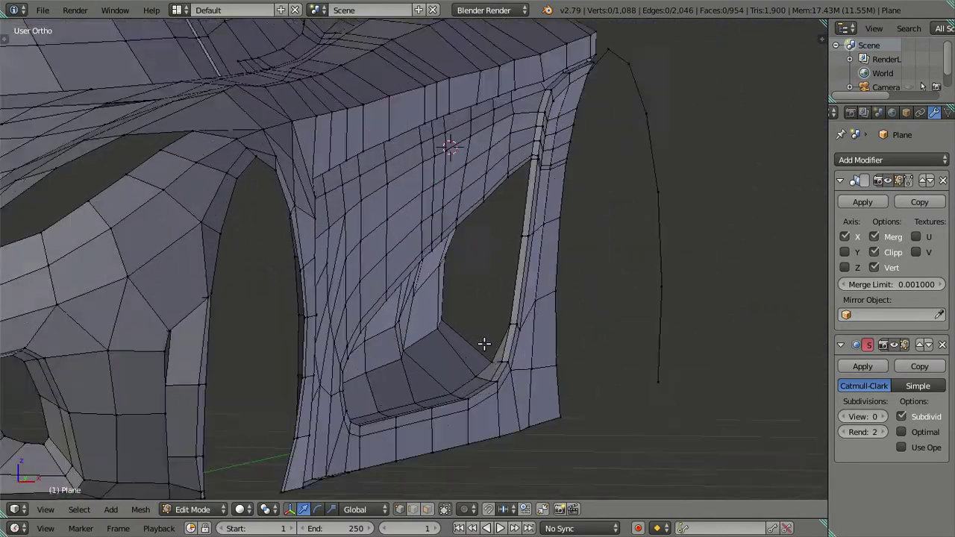
pyautogui.scroll(1, 480, 383)
pyautogui.moveTo(492, 345); pyautogui.dragTo(495, 357)
pyautogui.moveTo(496, 356)
pyautogui.mouseDown(button='middle')
pyautogui.moveTo(465, 351)
pyautogui.moveTo(454, 378)
pyautogui.moveTo(459, 369)
pyautogui.mouseUp(button='middle')
pyautogui.moveTo(497, 326); pyautogui.dragTo(492, 325)
pyautogui.moveTo(493, 325)
pyautogui.mouseDown(button='middle')
pyautogui.moveTo(461, 363)
pyautogui.moveTo(286, 333)
pyautogui.moveTo(279, 373)
pyautogui.moveTo(383, 409)
pyautogui.moveTo(518, 335)
pyautogui.moveTo(453, 342)
pyautogui.mouseUp(button='middle')
pyautogui.moveTo(433, 344); pyautogui.dragTo(434, 337)
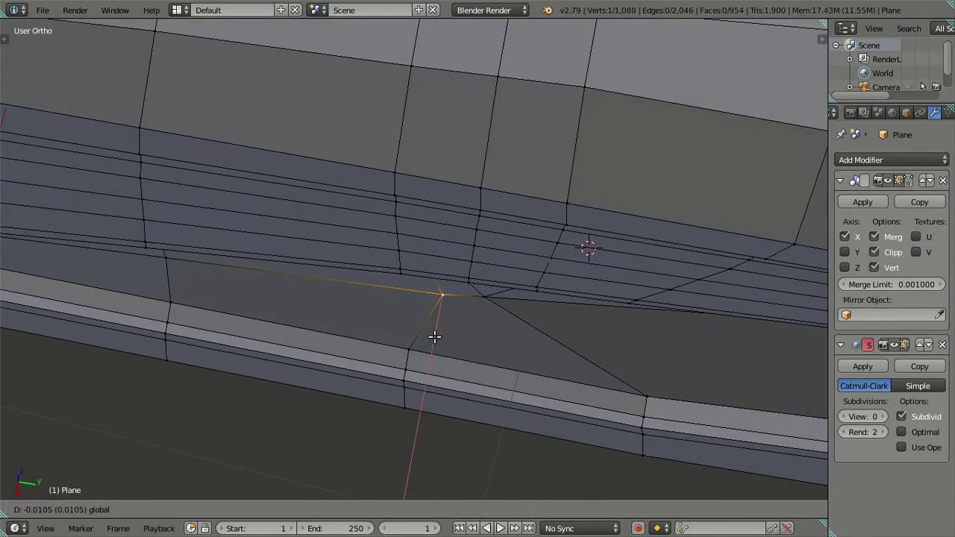
pyautogui.press('a')
pyautogui.moveTo(575, 341)
pyautogui.mouseDown(button='middle')
pyautogui.moveTo(527, 320)
pyautogui.moveTo(482, 323)
pyautogui.moveTo(462, 341)
pyautogui.moveTo(492, 320)
pyautogui.moveTo(603, 337)
pyautogui.moveTo(623, 279)
pyautogui.moveTo(670, 285)
pyautogui.moveTo(688, 318)
pyautogui.mouseUp(button='middle')
pyautogui.press('Tab')
pyautogui.scroll(-3, 603, 338)
pyautogui.scroll(3, 436, 322)
pyautogui.moveTo(436, 322)
pyautogui.mouseDown(button='middle')
pyautogui.moveTo(438, 302)
pyautogui.moveTo(457, 316)
pyautogui.moveTo(445, 322)
pyautogui.moveTo(414, 273)
pyautogui.moveTo(433, 278)
pyautogui.mouseUp(button='middle')
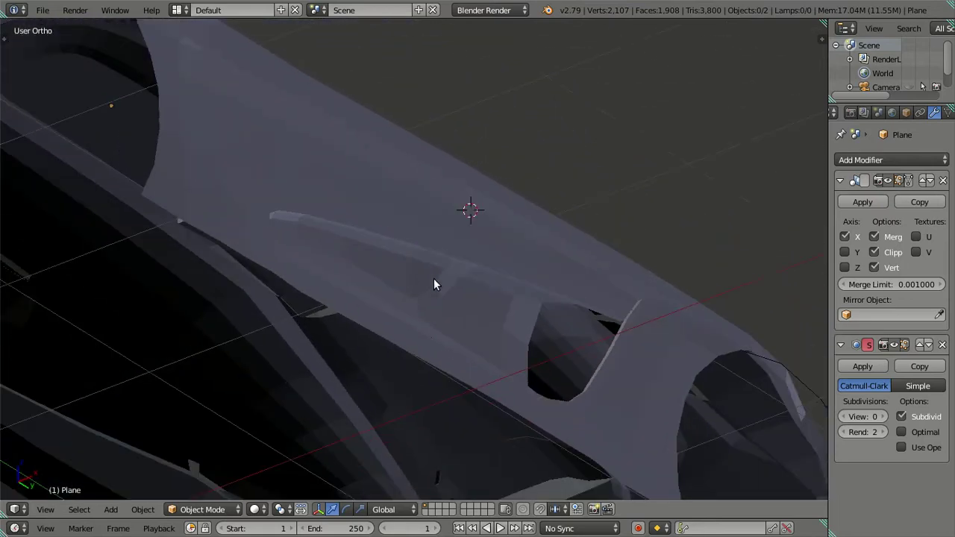
pyautogui.click(881, 418)
pyautogui.click(881, 418)
pyautogui.moveTo(759, 394)
pyautogui.mouseDown(button='middle')
pyautogui.moveTo(593, 359)
pyautogui.moveTo(521, 380)
pyautogui.moveTo(542, 311)
pyautogui.moveTo(486, 335)
pyautogui.moveTo(495, 354)
pyautogui.moveTo(525, 356)
pyautogui.moveTo(501, 301)
pyautogui.moveTo(467, 311)
pyautogui.moveTo(548, 299)
pyautogui.moveTo(577, 314)
pyautogui.moveTo(463, 301)
pyautogui.moveTo(591, 264)
pyautogui.moveTo(594, 345)
pyautogui.moveTo(570, 254)
pyautogui.moveTo(464, 265)
pyautogui.moveTo(670, 346)
pyautogui.moveTo(506, 319)
pyautogui.mouseUp(button='middle')
pyautogui.doubleClick(844, 417)
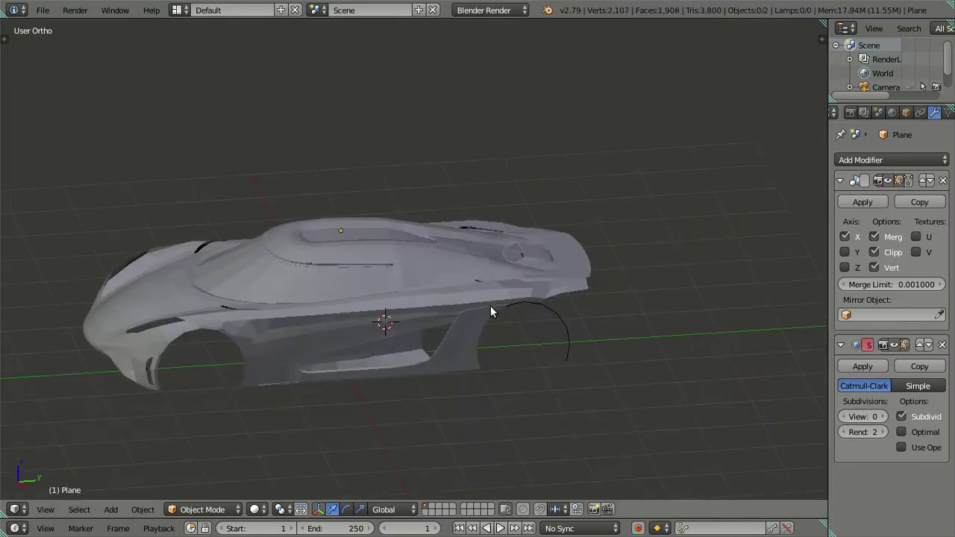
pyautogui.press('KP_3')
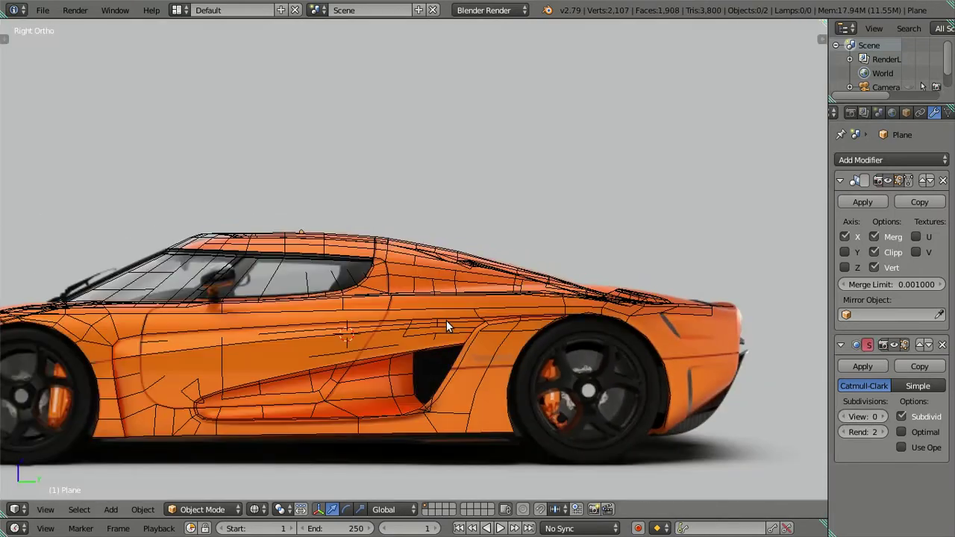
pyautogui.scroll(1, 446, 320)
pyautogui.keyDown('shift'); pyautogui.moveTo(446, 320); pyautogui.dragTo(460, 292, button='middle'); pyautogui.keyUp('shift')
pyautogui.scroll(-2, 460, 292)
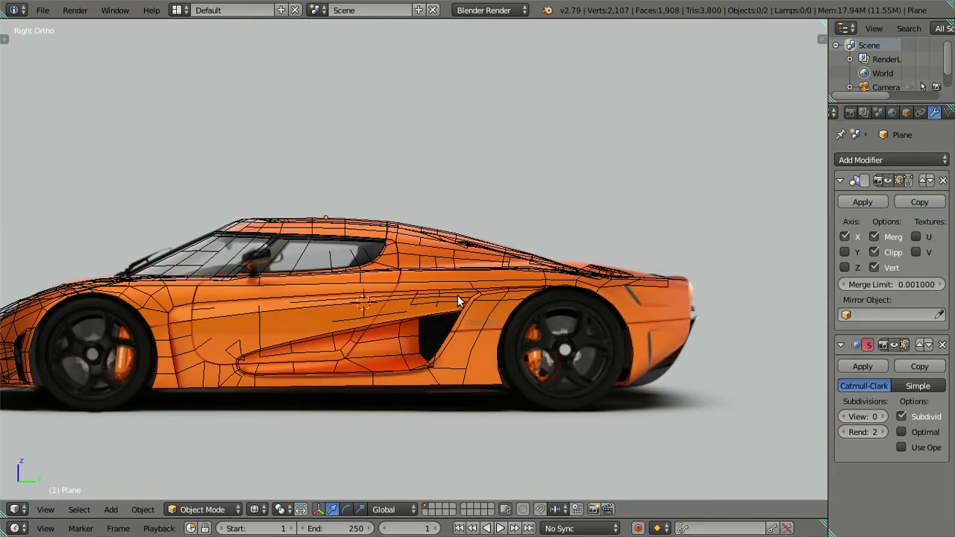
pyautogui.press('KP_7')
pyautogui.scroll(-1, 501, 269)
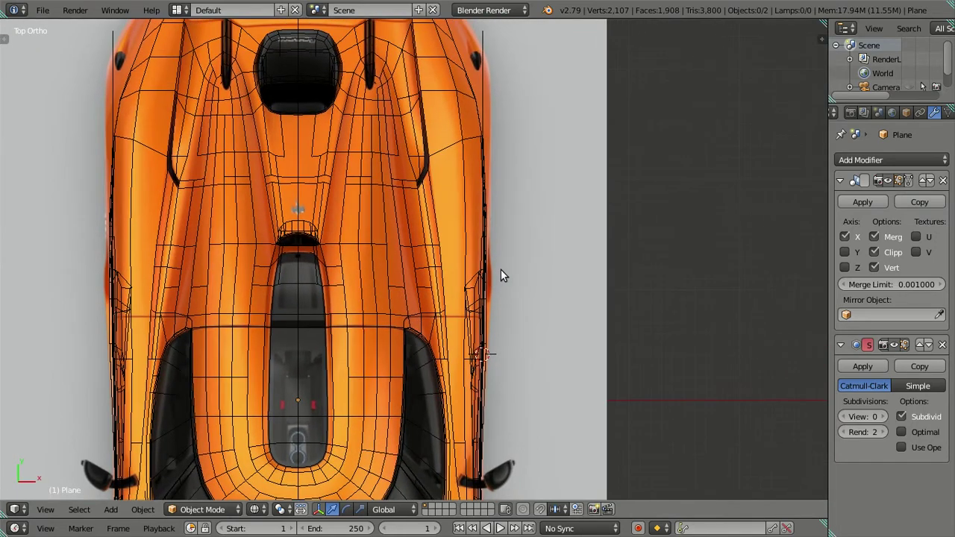
pyautogui.press('z')
pyautogui.press('z')
pyautogui.press('z')
pyautogui.press('z')
pyautogui.keyDown('shift'); pyautogui.moveTo(528, 204); pyautogui.dragTo(423, 352, button='middle'); pyautogui.keyUp('shift')
pyautogui.press('z')
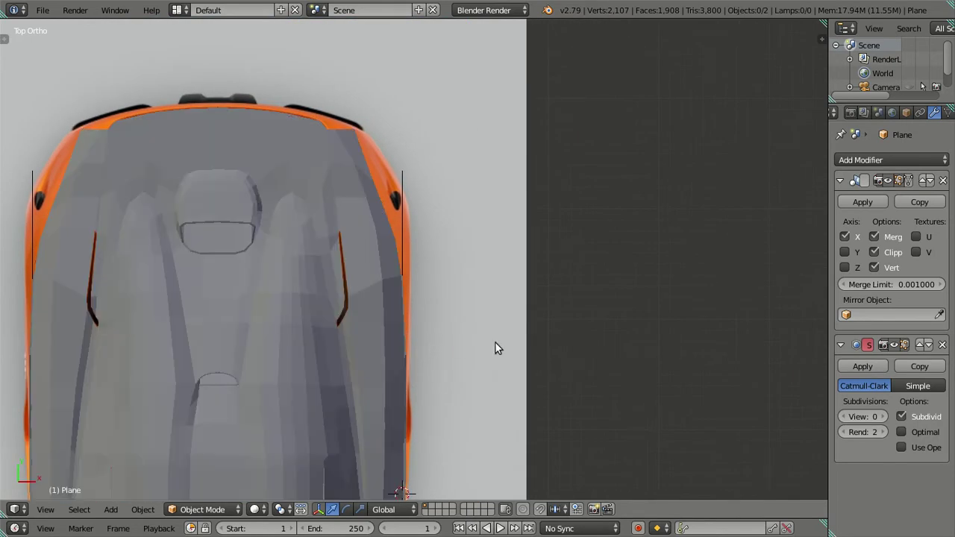
pyautogui.scroll(2, 495, 347)
pyautogui.scroll(-4, 396, 239)
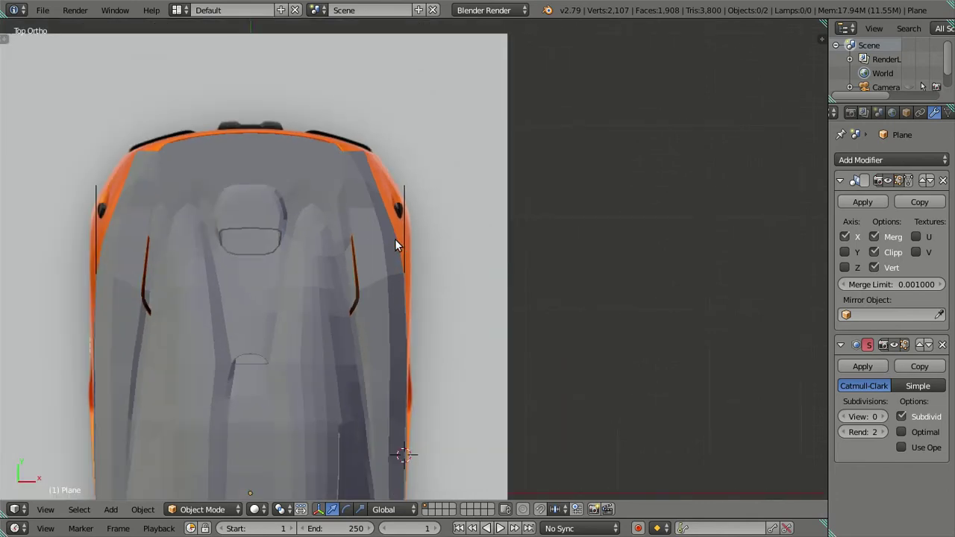
pyautogui.scroll(1, 371, 197)
pyautogui.scroll(1, 386, 259)
pyautogui.scroll(3, 388, 265)
pyautogui.press('z')
pyautogui.press('z')
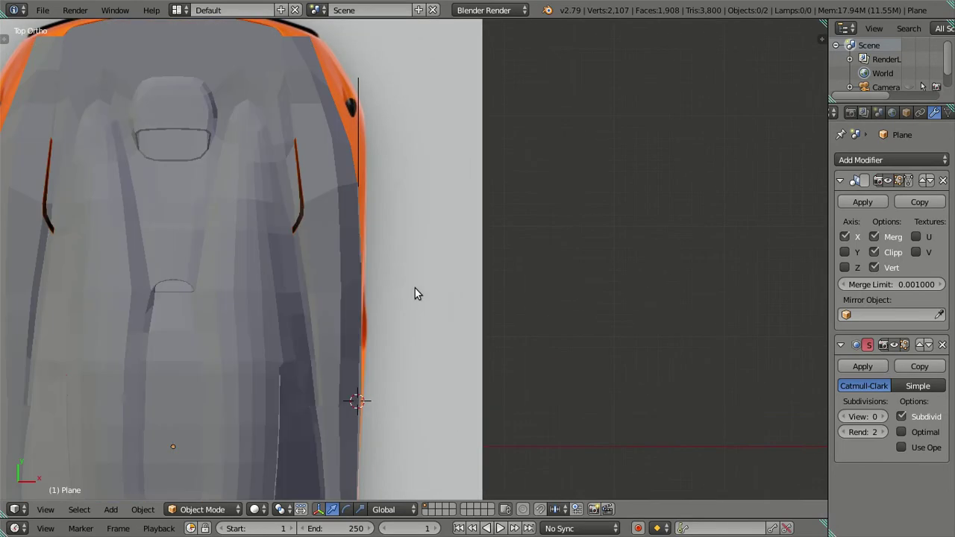
pyautogui.moveTo(415, 288); pyautogui.dragTo(373, 259, button='middle')
pyautogui.press('z')
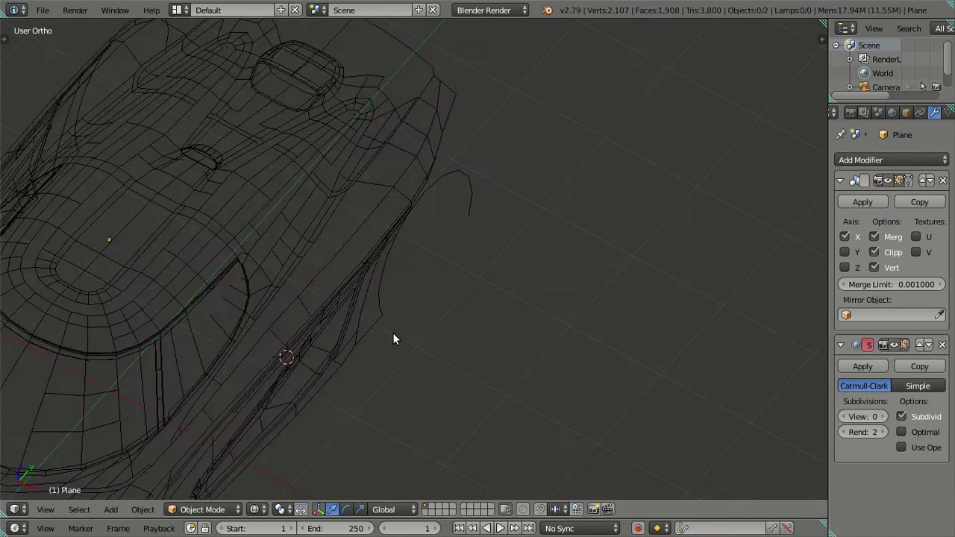
pyautogui.press('z')
pyautogui.press('KP_5')
pyautogui.moveTo(378, 288)
pyautogui.mouseDown(button='middle')
pyautogui.moveTo(405, 339)
pyautogui.moveTo(456, 298)
pyautogui.moveTo(421, 272)
pyautogui.mouseUp(button='middle')
pyautogui.press('KP_7')
pyautogui.press('z')
pyautogui.press('z')
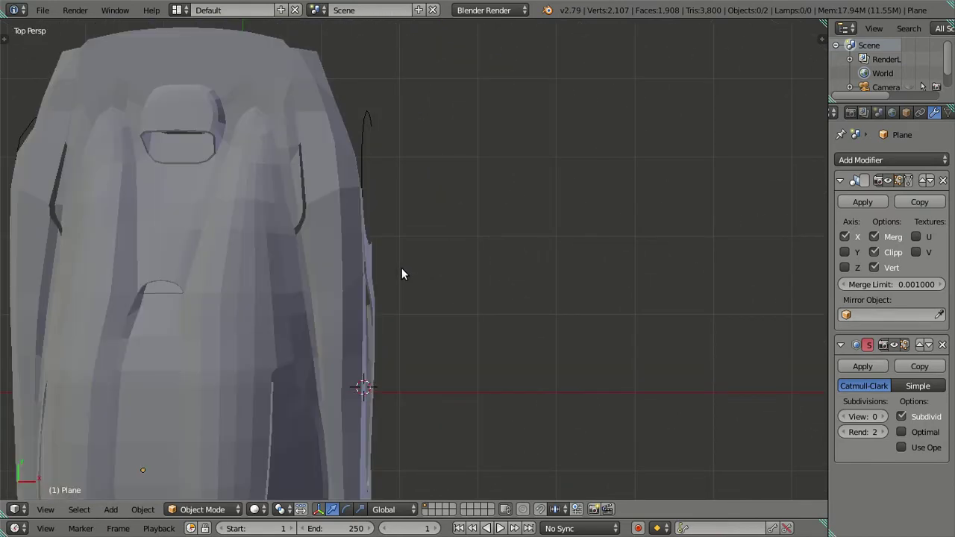
pyautogui.scroll(-3, 401, 268)
pyautogui.scroll(3, 401, 269)
pyautogui.scroll(-2, 407, 267)
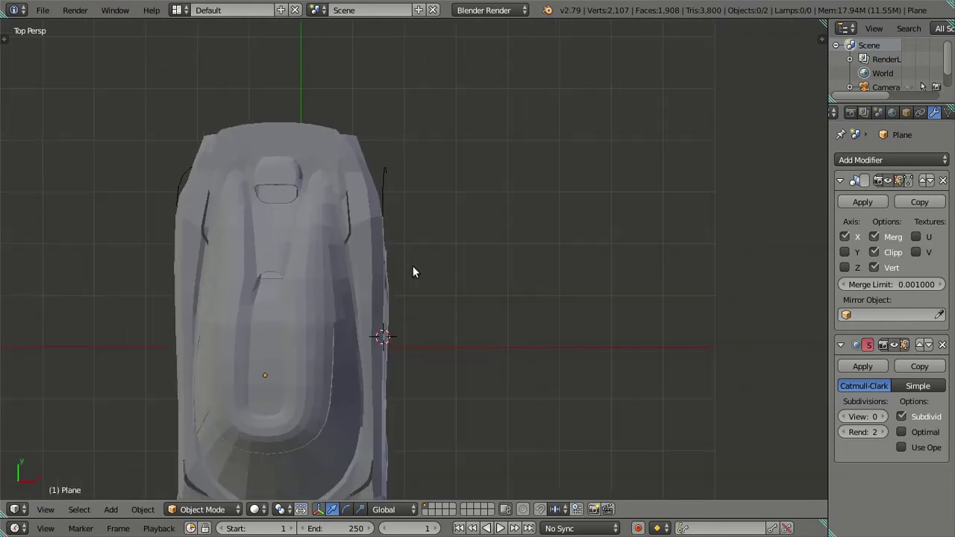
pyautogui.press('KP_5')
pyautogui.scroll(1, 427, 269)
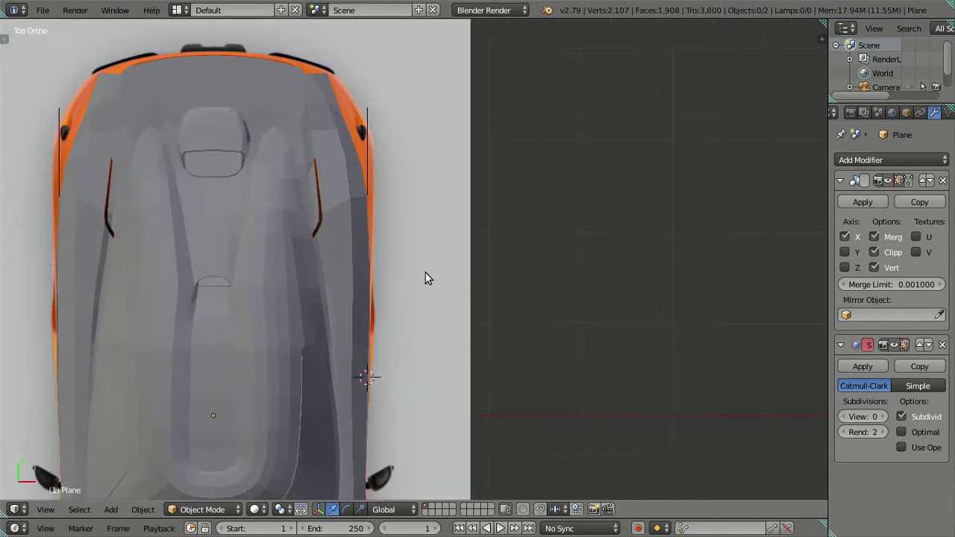
pyautogui.press('z')
pyautogui.scroll(1, 425, 269)
pyautogui.scroll(1, 425, 254)
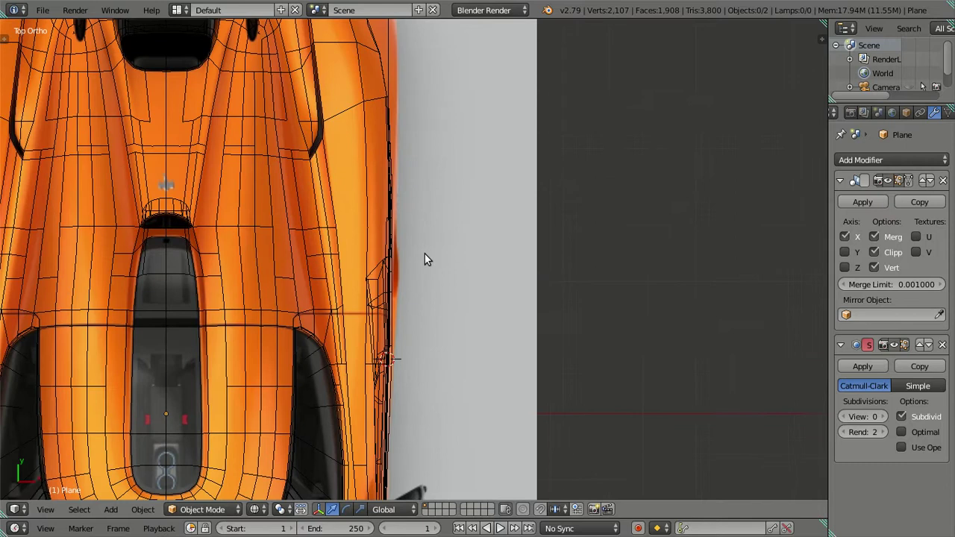
pyautogui.press('z')
pyautogui.scroll(-1, 459, 269)
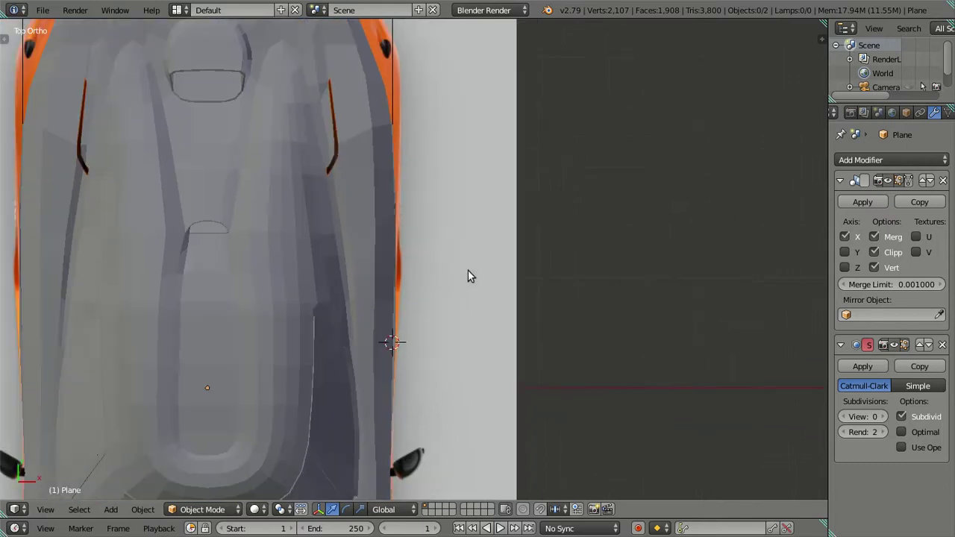
pyautogui.moveTo(419, 281); pyautogui.dragTo(350, 183, button='middle')
pyautogui.press('z')
# In Edit Mode, circle-select the lower faces beside the rear wheel arch.
pyautogui.moveTo(385, 226); pyautogui.dragTo(441, 291, button='middle')
pyautogui.scroll(2, 441, 291)
pyautogui.press('Tab')
pyautogui.moveTo(446, 343)
pyautogui.mouseDown(button='middle')
pyautogui.moveTo(467, 384)
pyautogui.moveTo(435, 381)
pyautogui.moveTo(475, 234)
pyautogui.moveTo(543, 144)
pyautogui.mouseUp(button='middle')
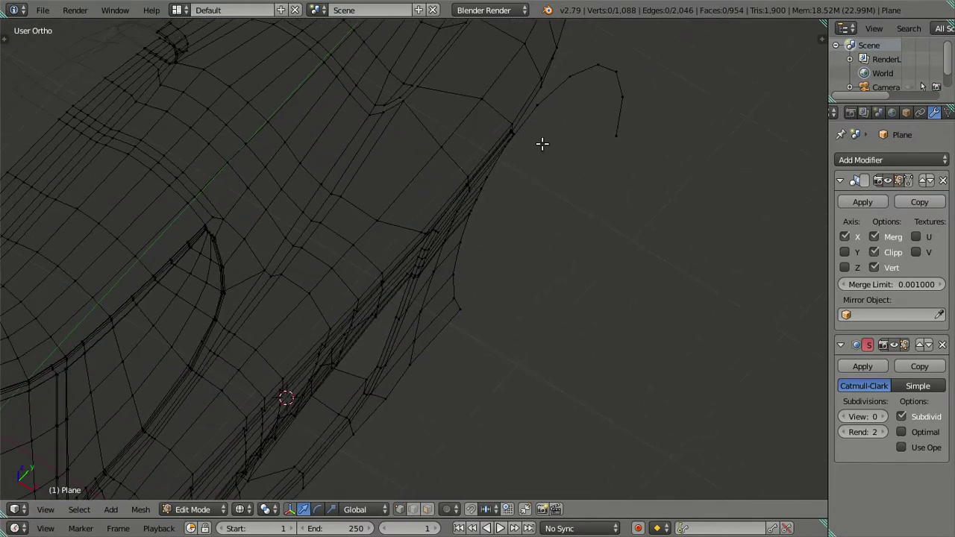
pyautogui.moveTo(473, 283)
pyautogui.mouseDown(button='middle')
pyautogui.moveTo(454, 307)
pyautogui.moveTo(440, 246)
pyautogui.moveTo(413, 239)
pyautogui.moveTo(419, 258)
pyautogui.moveTo(426, 247)
pyautogui.moveTo(446, 266)
pyautogui.moveTo(464, 324)
pyautogui.moveTo(452, 262)
pyautogui.moveTo(439, 245)
pyautogui.moveTo(441, 266)
pyautogui.moveTo(430, 226)
pyautogui.moveTo(431, 236)
pyautogui.mouseUp(button='middle')
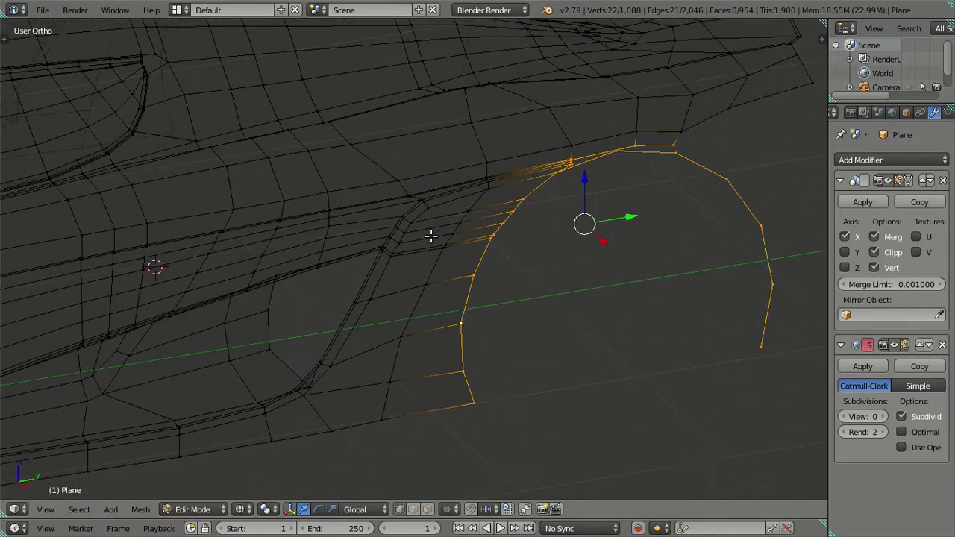
pyautogui.press('c')
pyautogui.moveTo(366, 401)
pyautogui.mouseDown()
pyautogui.moveTo(341, 395)
pyautogui.moveTo(398, 339)
pyautogui.moveTo(330, 398)
pyautogui.moveTo(291, 407)
pyautogui.moveTo(405, 320)
pyautogui.moveTo(422, 264)
pyautogui.moveTo(455, 215)
pyautogui.moveTo(489, 220)
pyautogui.mouseUp()
# In Top Ortho, move the arch panel strip about 0.09 units out along X onto the reference outline.
pyautogui.scroll(-3, 489, 220)
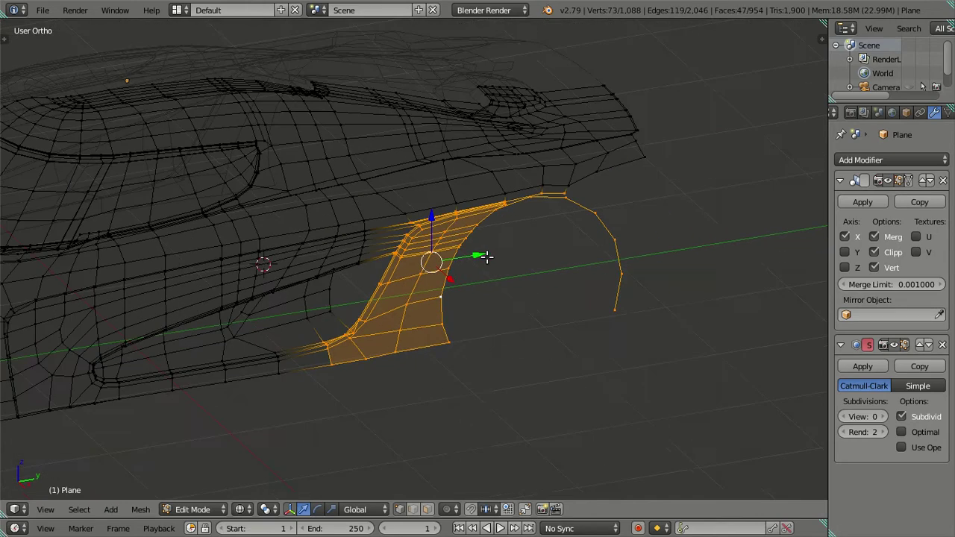
pyautogui.press('KP_7')
pyautogui.scroll(3, 514, 256)
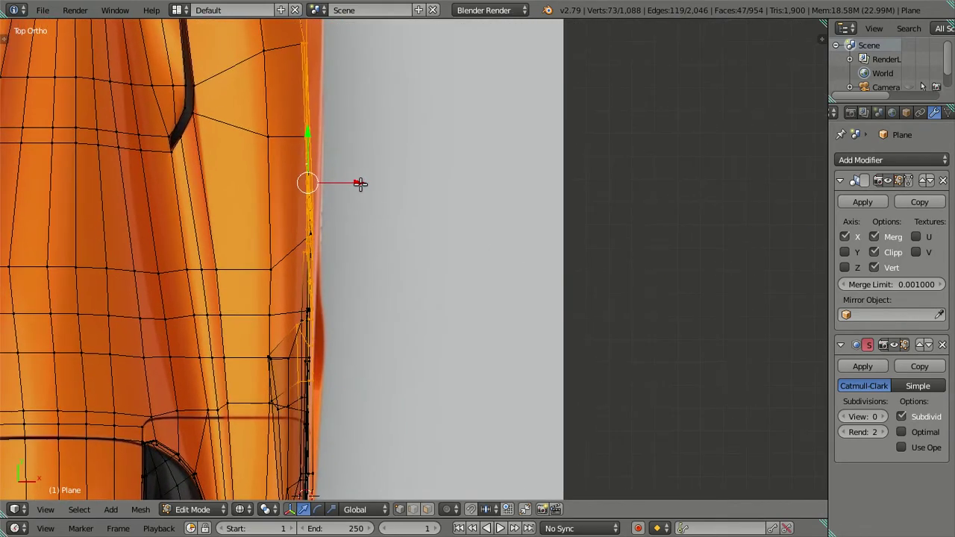
pyautogui.moveTo(360, 183); pyautogui.dragTo(361, 182)
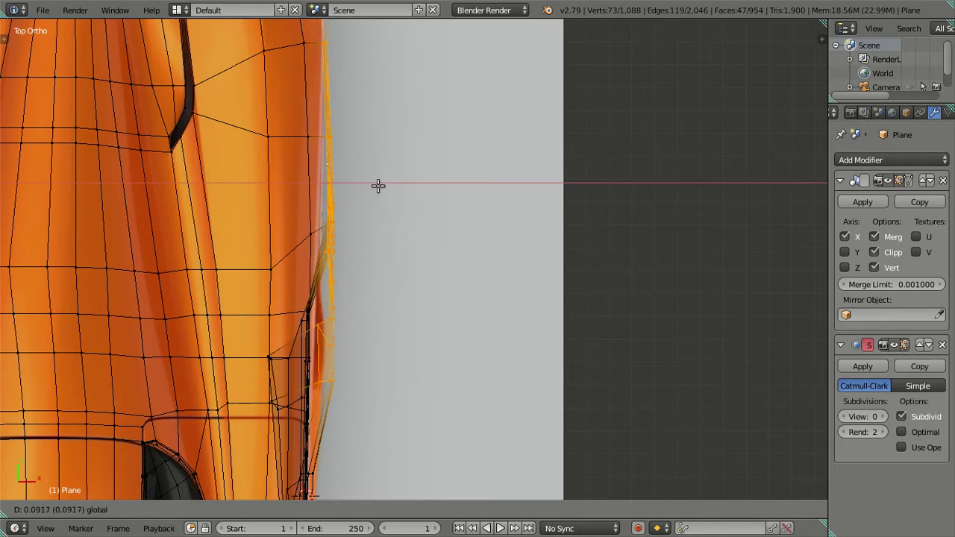
pyautogui.moveTo(375, 188); pyautogui.dragTo(368, 201)
pyautogui.press('a')
pyautogui.scroll(-2, 418, 276)
pyautogui.moveTo(469, 303)
pyautogui.mouseDown(button='middle')
pyautogui.moveTo(437, 216)
pyautogui.moveTo(463, 256)
pyautogui.moveTo(389, 261)
pyautogui.moveTo(377, 154)
pyautogui.moveTo(356, 312)
pyautogui.mouseUp(button='middle')
pyautogui.press('a')
pyautogui.press('a')
pyautogui.scroll(2, 356, 311)
# Select an intake edge loop and nudge it along the X axis.
pyautogui.scroll(3, 331, 333)
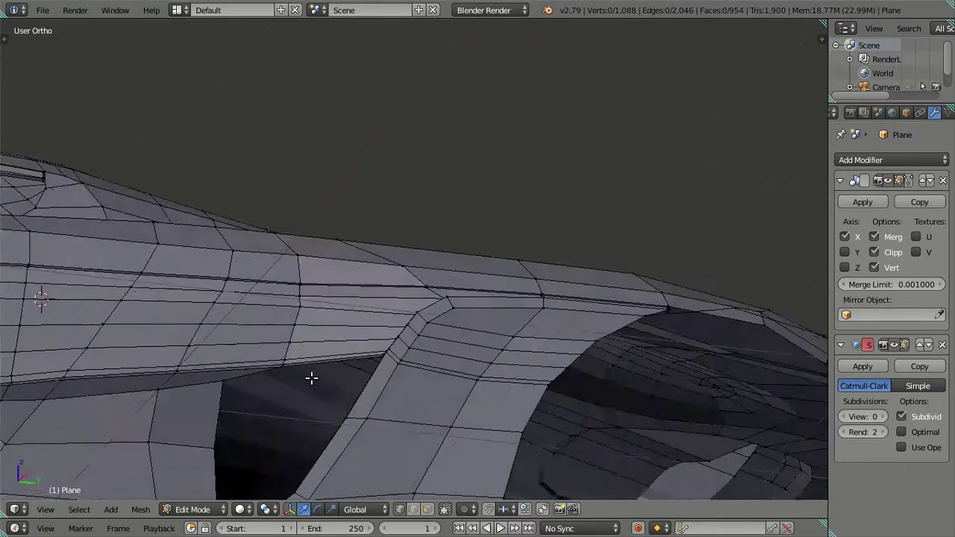
pyautogui.scroll(3, 311, 377)
pyautogui.press('z')
pyautogui.press('c')
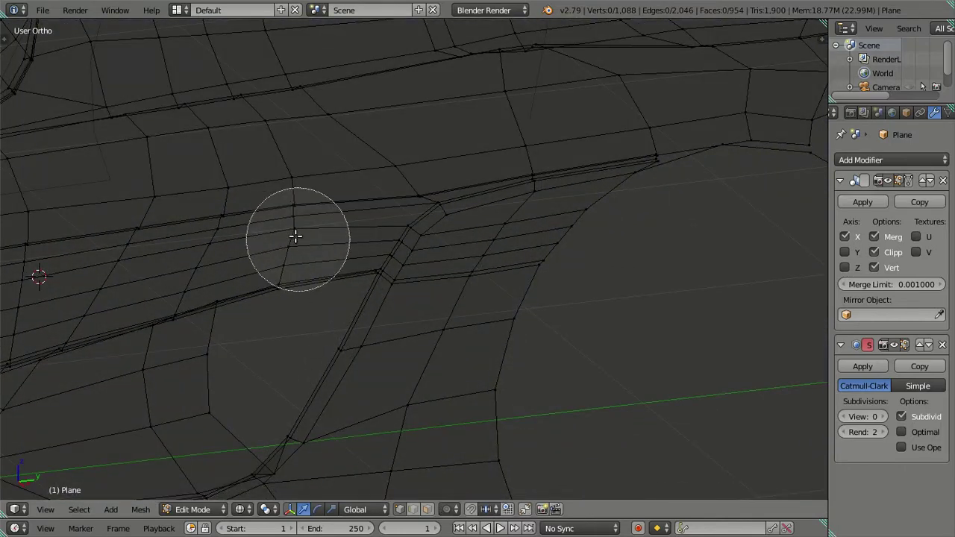
pyautogui.press('z')
pyautogui.moveTo(287, 247)
pyautogui.mouseDown(button='middle')
pyautogui.moveTo(336, 379)
pyautogui.moveTo(284, 228)
pyautogui.mouseUp(button='middle')
pyautogui.press('g')
pyautogui.press('x')
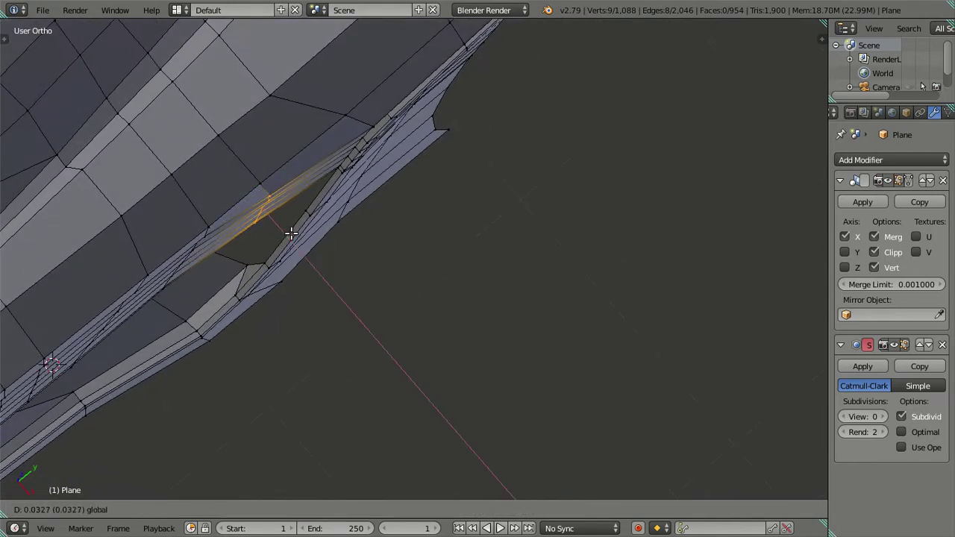
pyautogui.click(292, 234)
pyautogui.press('a')
pyautogui.moveTo(304, 251)
pyautogui.mouseDown(button='middle')
pyautogui.moveTo(267, 267)
pyautogui.moveTo(319, 246)
pyautogui.moveTo(289, 133)
pyautogui.moveTo(252, 179)
pyautogui.moveTo(267, 241)
pyautogui.mouseUp(button='middle')
# Shift a second intake edge loop slightly sideways, then return to Object Mode.
pyautogui.scroll(-3, 289, 133)
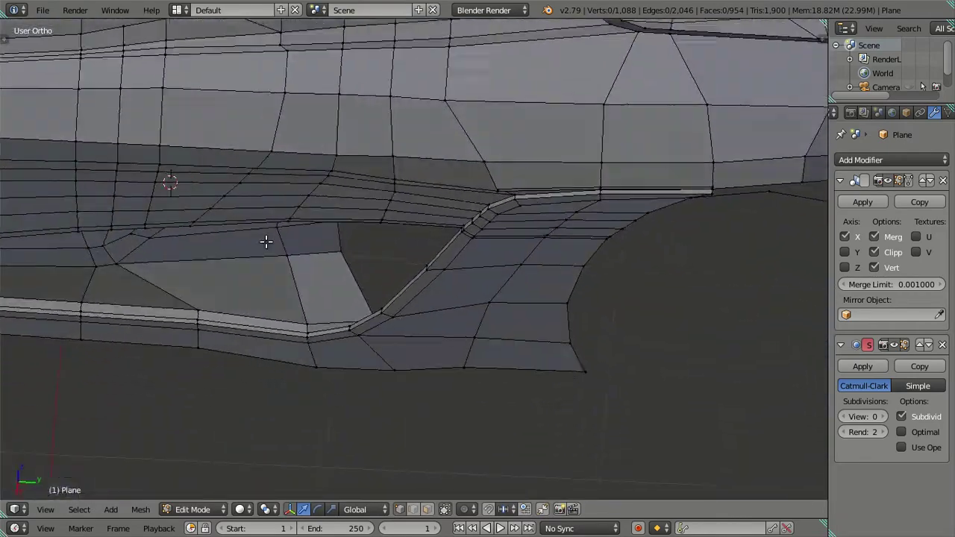
pyautogui.press('z')
pyautogui.moveTo(296, 201); pyautogui.dragTo(301, 214, button='middle')
pyautogui.moveTo(329, 218)
pyautogui.mouseDown(button='middle')
pyautogui.moveTo(341, 252)
pyautogui.moveTo(299, 213)
pyautogui.moveTo(316, 211)
pyautogui.moveTo(228, 258)
pyautogui.mouseUp(button='middle')
pyautogui.press('c')
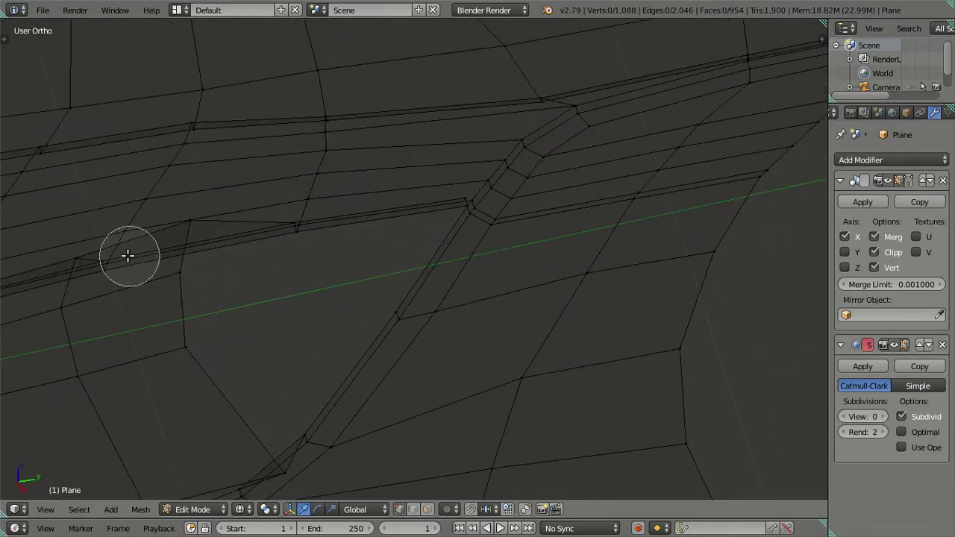
pyautogui.press('z')
pyautogui.moveTo(190, 133); pyautogui.dragTo(266, 265, button='middle')
pyautogui.moveTo(257, 247); pyautogui.dragTo(260, 250)
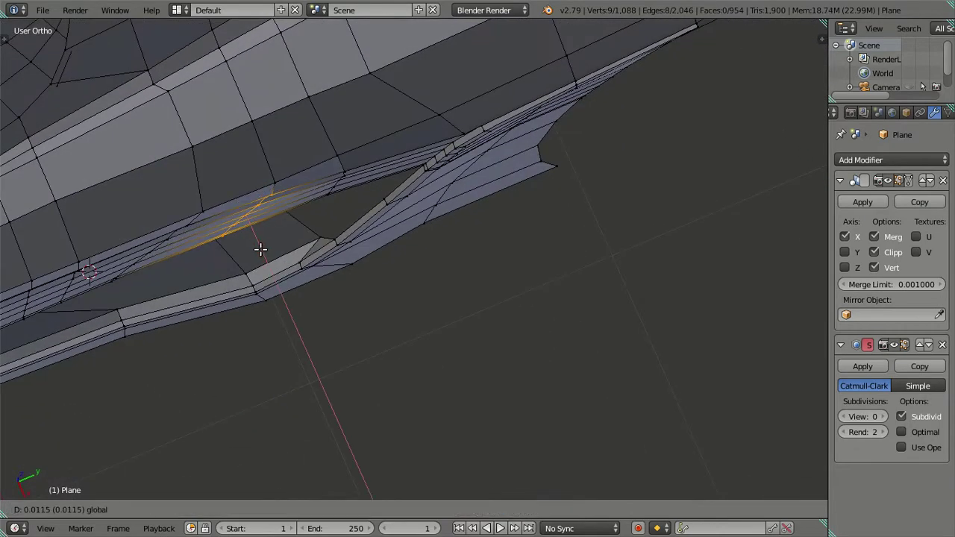
pyautogui.moveTo(263, 250)
pyautogui.mouseDown(button='middle')
pyautogui.moveTo(429, 273)
pyautogui.moveTo(491, 204)
pyautogui.moveTo(530, 186)
pyautogui.moveTo(617, 262)
pyautogui.moveTo(582, 265)
pyautogui.moveTo(490, 226)
pyautogui.moveTo(495, 266)
pyautogui.moveTo(444, 259)
pyautogui.moveTo(418, 297)
pyautogui.moveTo(403, 211)
pyautogui.moveTo(432, 246)
pyautogui.moveTo(437, 230)
pyautogui.moveTo(572, 267)
pyautogui.moveTo(480, 256)
pyautogui.moveTo(532, 288)
pyautogui.moveTo(550, 273)
pyautogui.moveTo(475, 291)
pyautogui.moveTo(367, 291)
pyautogui.moveTo(405, 247)
pyautogui.moveTo(512, 335)
pyautogui.moveTo(509, 304)
pyautogui.moveTo(409, 304)
pyautogui.mouseUp(button='middle')
pyautogui.press('a')
pyautogui.press('z')
pyautogui.press('Tab')
pyautogui.scroll(-4, 484, 201)
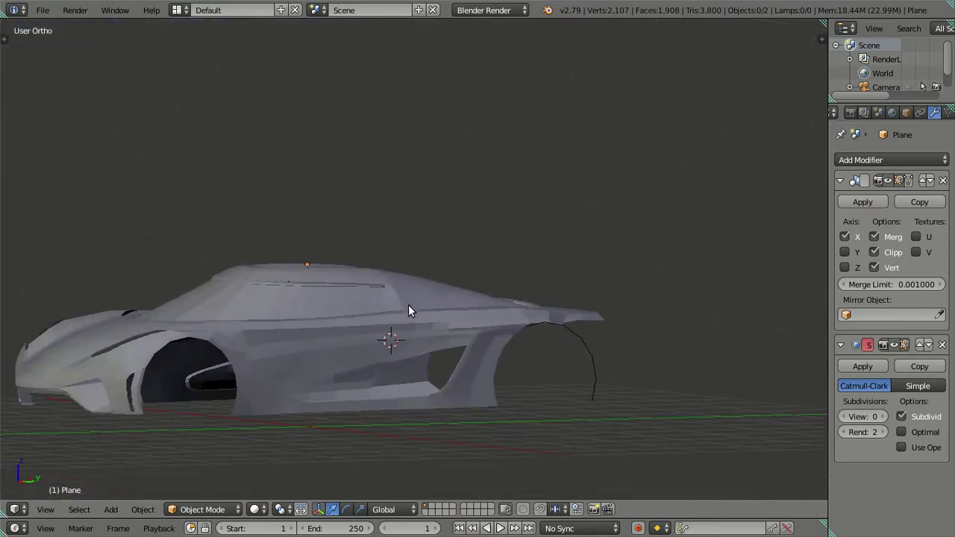
# Enter Edit Mode in Right Ortho and zoom in on the car's shoulder area.
pyautogui.press('KP_3')
pyautogui.scroll(4, 418, 303)
pyautogui.press('z')
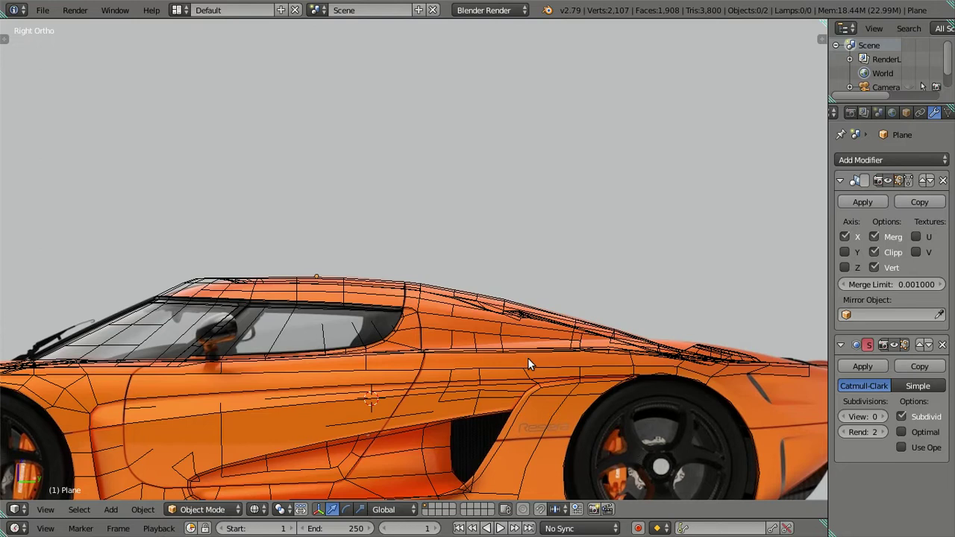
pyautogui.scroll(2, 528, 357)
pyautogui.scroll(2, 435, 290)
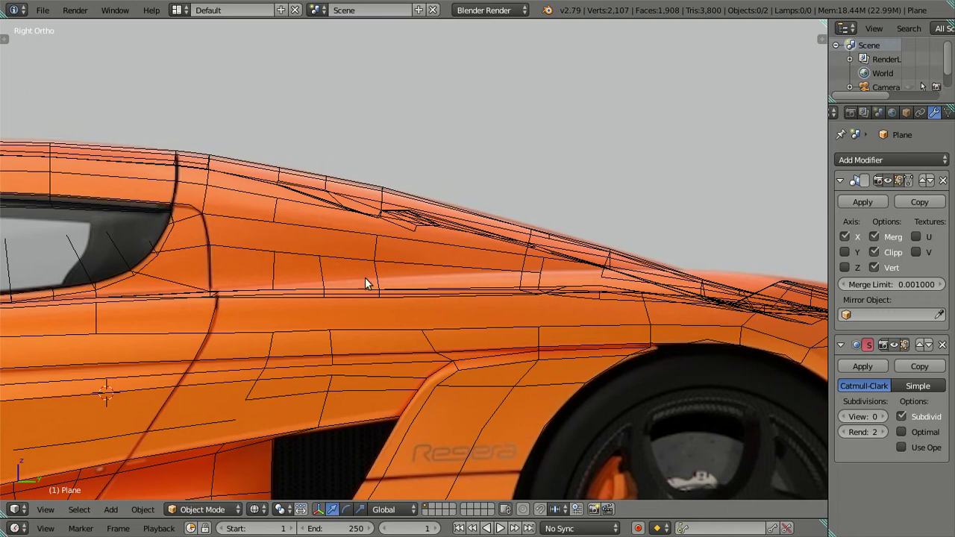
pyautogui.press('Tab')
pyautogui.keyDown('shift'); pyautogui.moveTo(482, 283); pyautogui.dragTo(428, 228, button='middle'); pyautogui.keyUp('shift')
pyautogui.press('z')
pyautogui.moveTo(335, 229)
pyautogui.mouseDown(button='middle')
pyautogui.moveTo(336, 261)
pyautogui.moveTo(358, 278)
pyautogui.moveTo(312, 277)
pyautogui.mouseUp(button='middle')
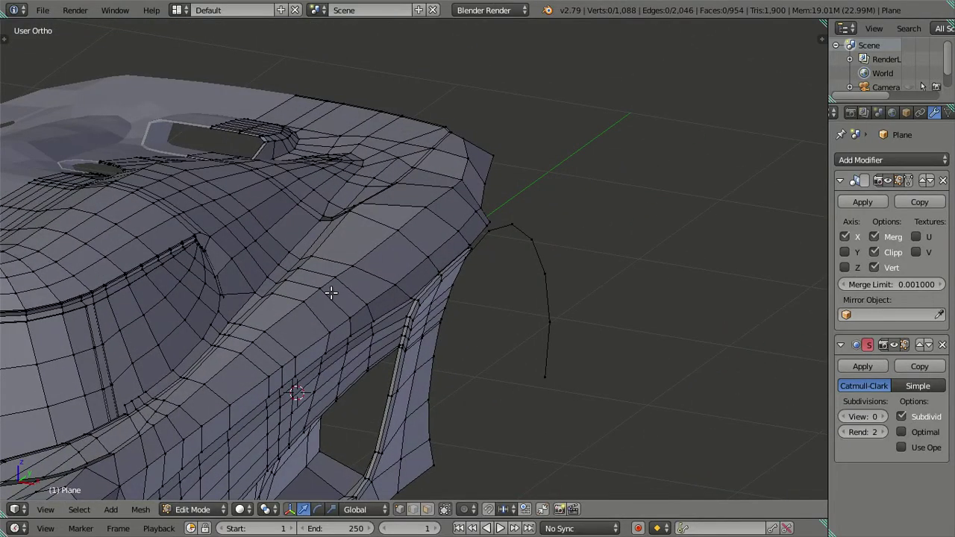
pyautogui.press('KP_3')
pyautogui.scroll(3, 284, 268)
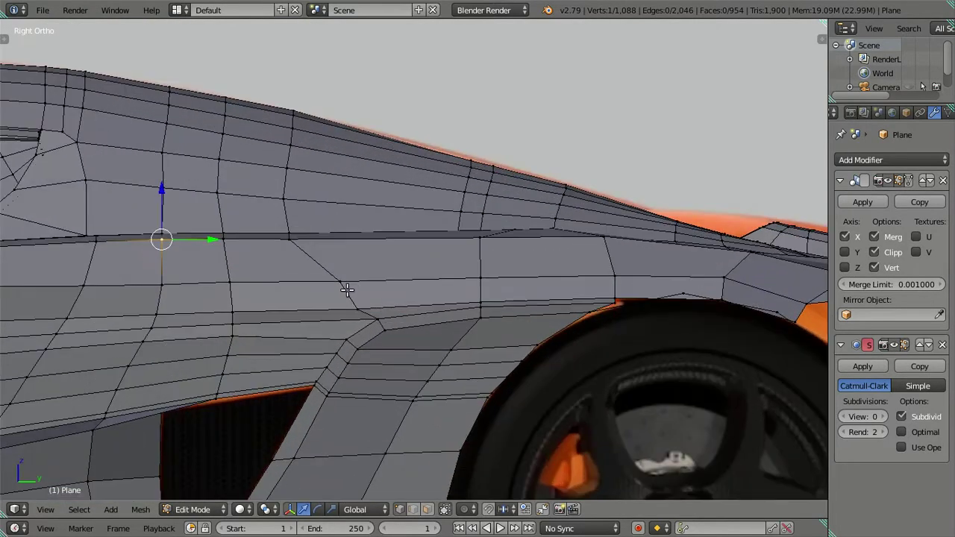
pyautogui.scroll(1, 224, 261)
pyautogui.scroll(1, 246, 266)
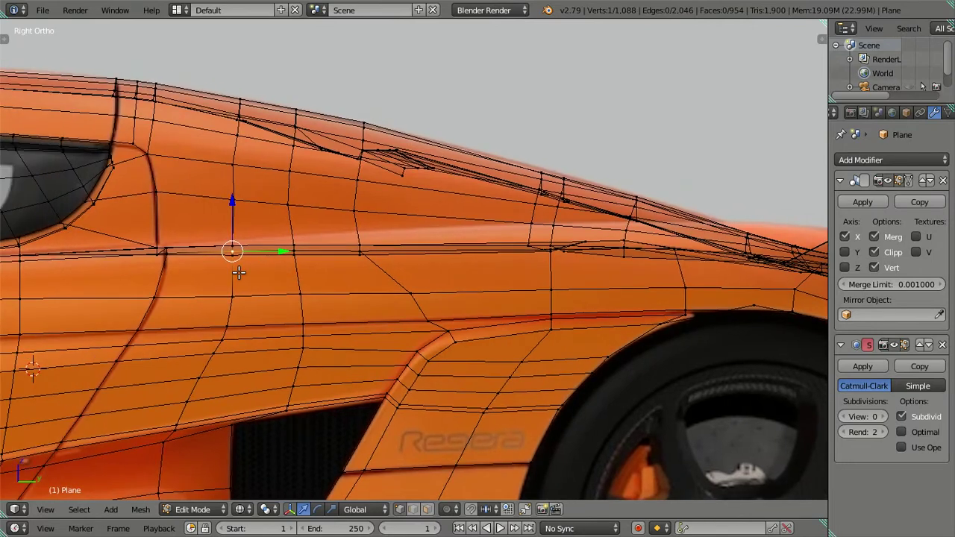
pyautogui.press('z')
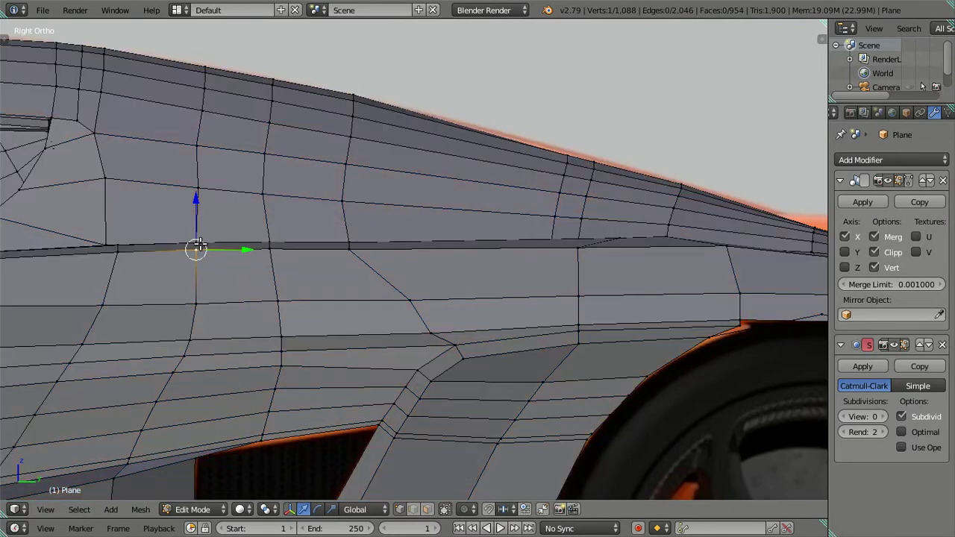
# Select four shoulder crease vertices and raise them to the reference line.
pyautogui.moveTo(232, 243)
pyautogui.mouseDown(button='middle')
pyautogui.moveTo(347, 291)
pyautogui.moveTo(378, 293)
pyautogui.mouseUp(button='middle')
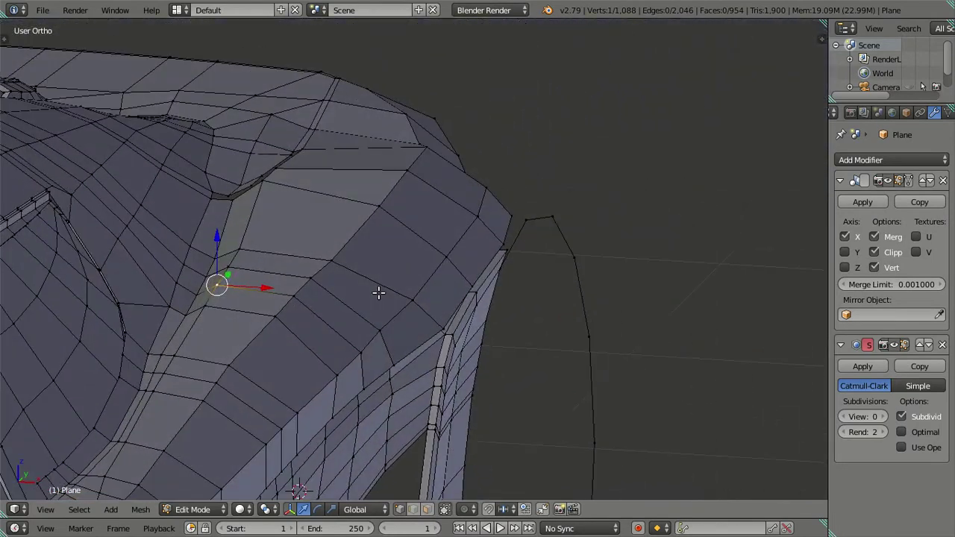
pyautogui.keyDown('shift'); pyautogui.rightClick(304, 280); pyautogui.keyUp('shift')
pyautogui.keyDown('shift'); pyautogui.rightClick(313, 263); pyautogui.keyUp('shift')
pyautogui.keyDown('shift'); pyautogui.rightClick(322, 271); pyautogui.keyUp('shift')
pyautogui.keyDown('shift'); pyautogui.rightClick(329, 265); pyautogui.keyUp('shift')
pyautogui.moveTo(331, 262); pyautogui.dragTo(324, 259, button='middle')
pyautogui.press('KP_3')
pyautogui.hotkey('alt', 'z')
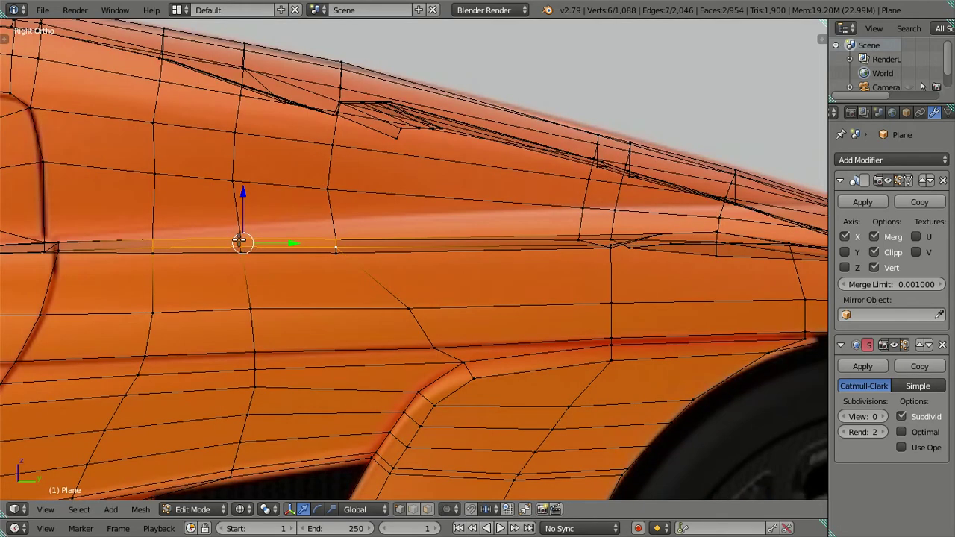
pyautogui.moveTo(241, 194); pyautogui.dragTo(241, 191)
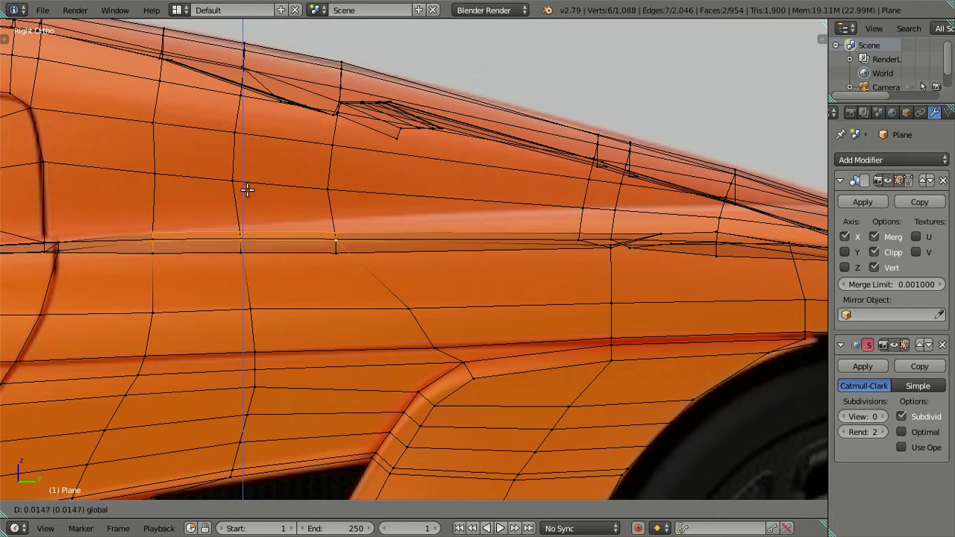
pyautogui.click(247, 189)
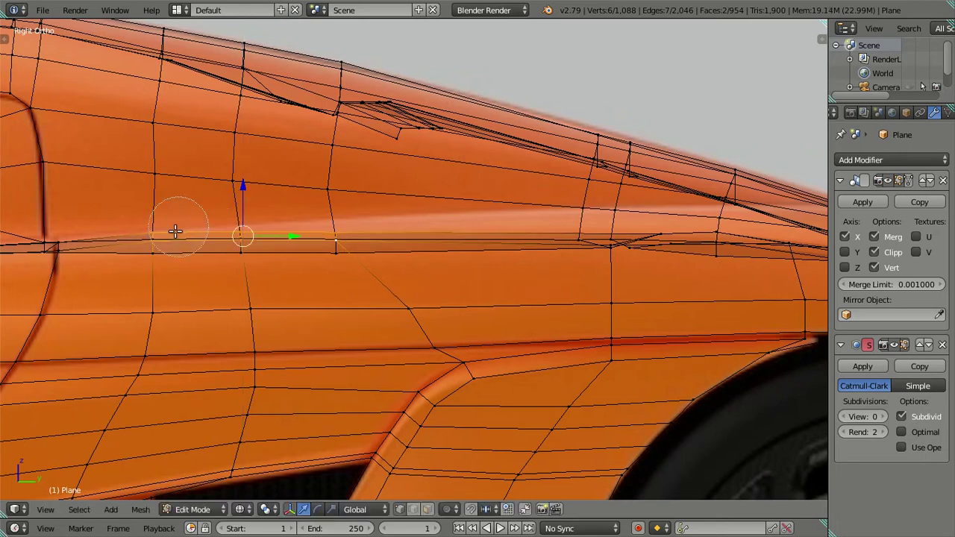
# Drop the front crease vertices and raise the remaining crease edge further to match.
pyautogui.moveTo(175, 232); pyautogui.dragTo(150, 237, button='middle')
pyautogui.moveTo(288, 188); pyautogui.dragTo(291, 187)
pyautogui.press('c')
pyautogui.moveTo(256, 224); pyautogui.dragTo(239, 230, button='middle')
pyautogui.moveTo(337, 188); pyautogui.dragTo(347, 177)
pyautogui.press('s')
pyautogui.rightClick(511, 245)
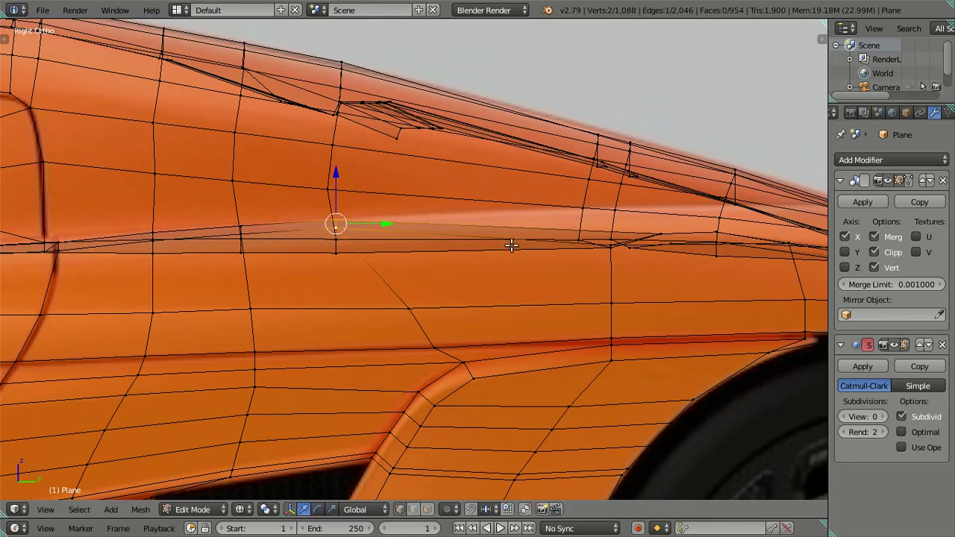
# Add a loop cut down the rear side panel beside the arch.
pyautogui.hotkey('alt', 'z')
pyautogui.moveTo(532, 247)
pyautogui.mouseDown(button='middle')
pyautogui.moveTo(565, 247)
pyautogui.moveTo(480, 283)
pyautogui.moveTo(503, 343)
pyautogui.moveTo(386, 242)
pyautogui.moveTo(433, 273)
pyautogui.moveTo(486, 222)
pyautogui.moveTo(497, 197)
pyautogui.moveTo(501, 218)
pyautogui.mouseUp(button='middle')
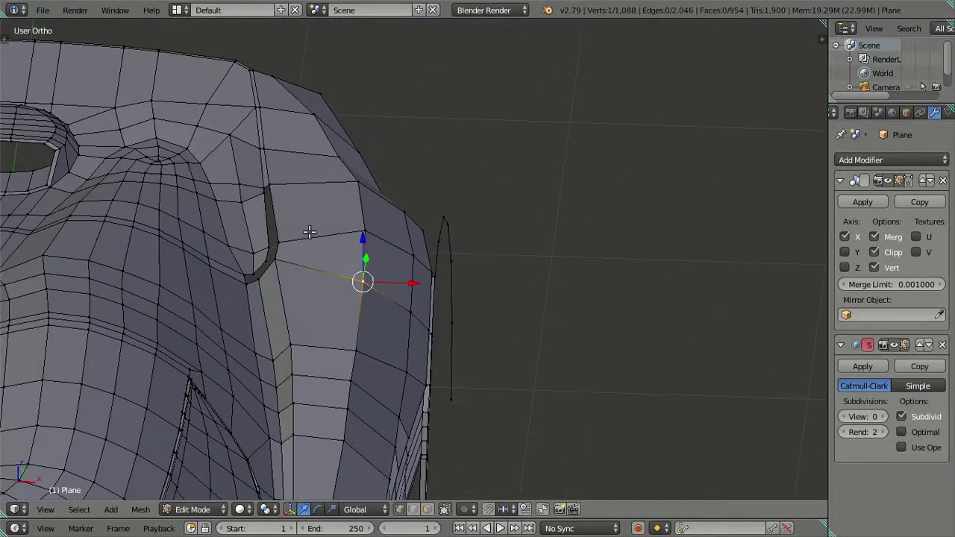
pyautogui.hotkey('ctrl', 'r')
pyautogui.click(297, 248)
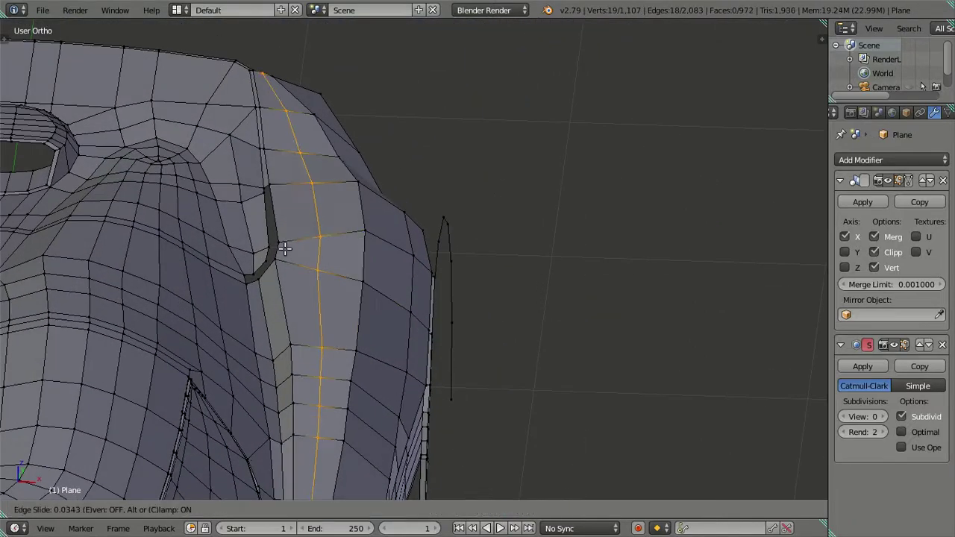
pyautogui.click(276, 248)
pyautogui.press('a')
# Zoom out and toggle Blender out of window fullscreen.
pyautogui.scroll(-2, 311, 259)
pyautogui.moveTo(314, 259); pyautogui.dragTo(45, 59, button='middle')
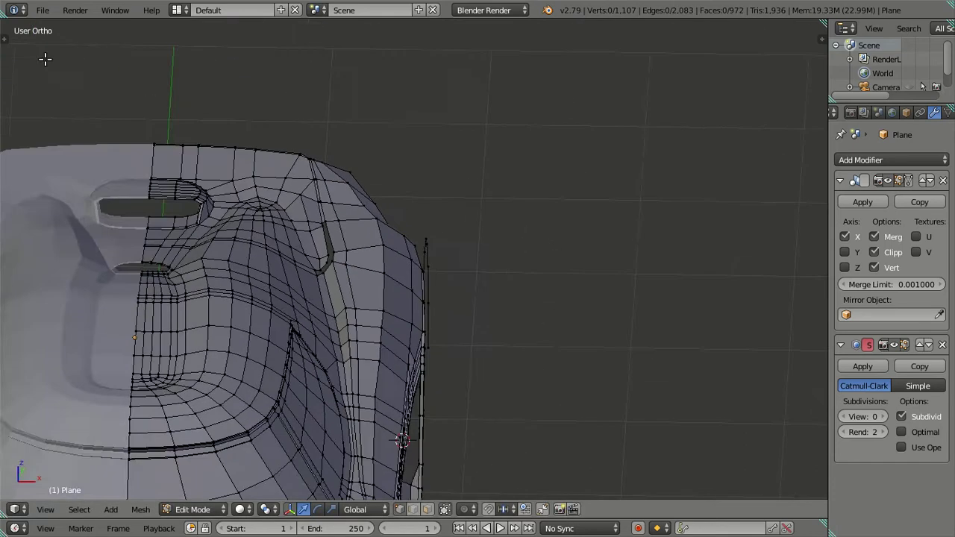
pyautogui.click(114, 10)
pyautogui.click(130, 42)
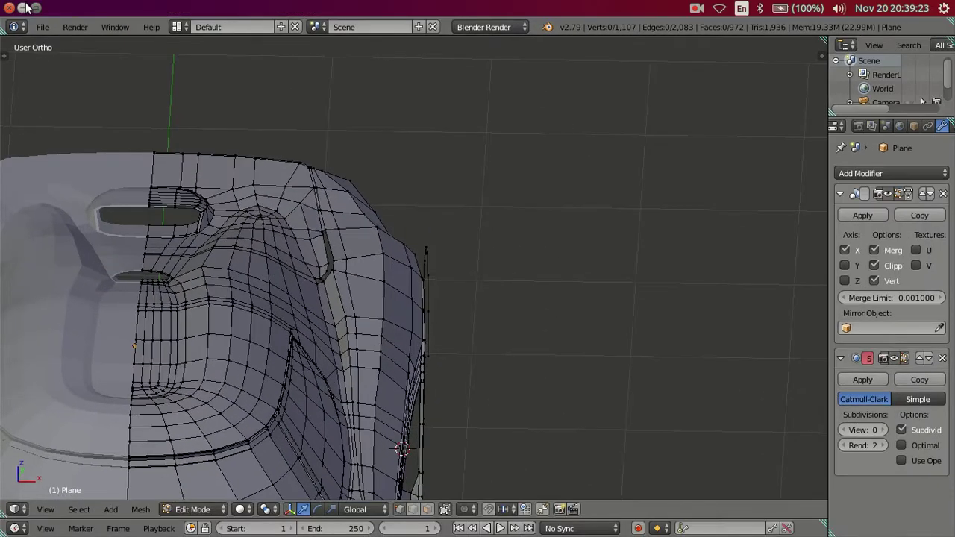
# Minimize Blender, open 18Koenigsegg_Regera_Bridge_H8A3254_LR.jpg from the desktop, and zoom in.
pyautogui.click(24, 7)
pyautogui.click(183, 178)
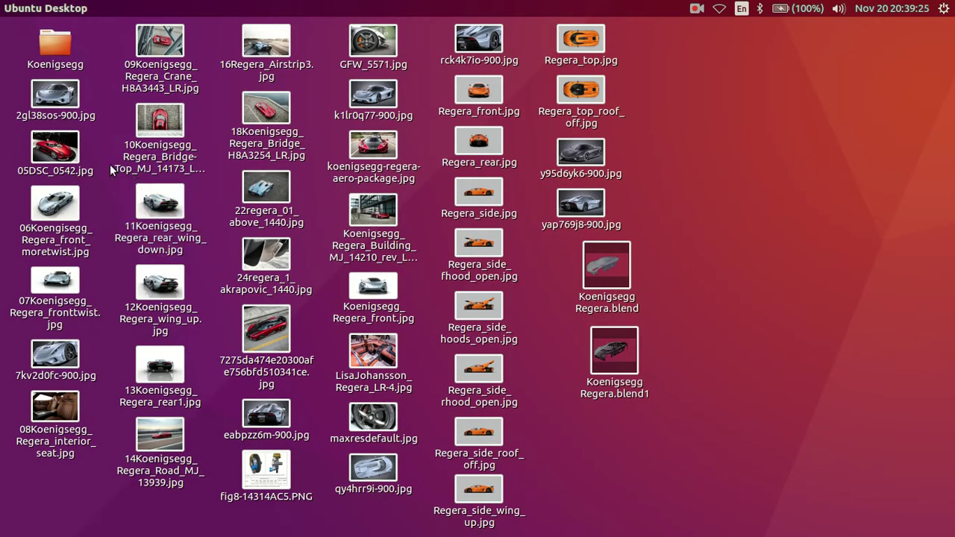
pyautogui.click(270, 117)
pyautogui.doubleClick(271, 116)
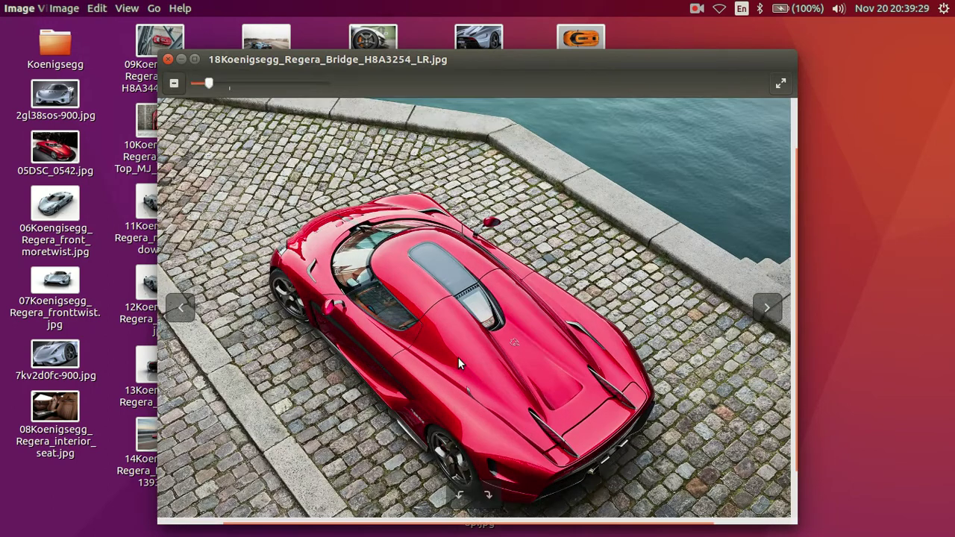
pyautogui.scroll(2, 458, 357)
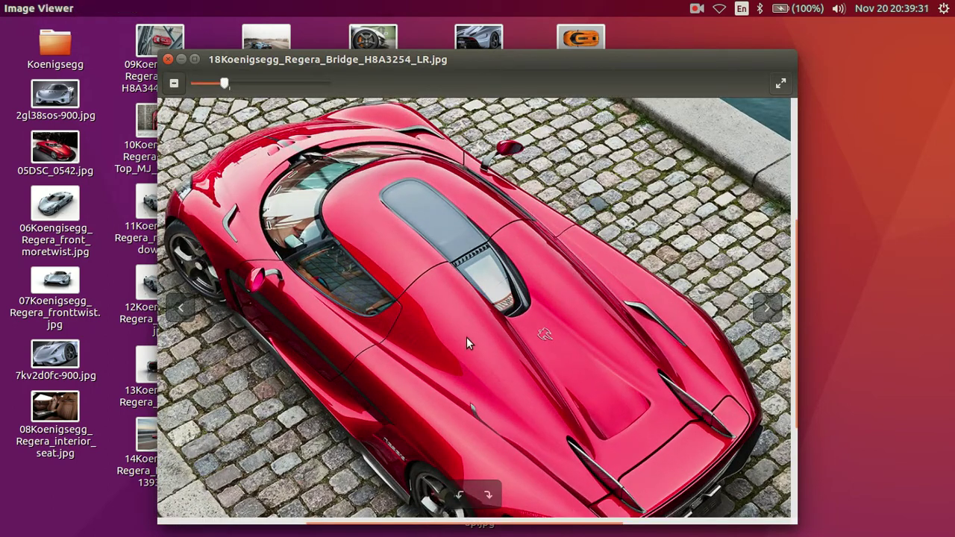
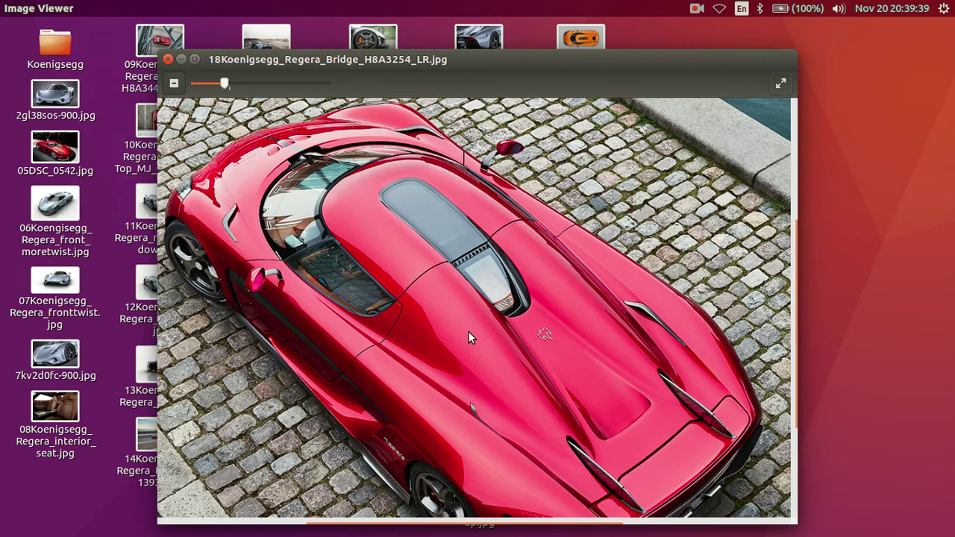
# Close the bridge photo and return to Blender, orbiting around the car's rear.
pyautogui.click(168, 59)
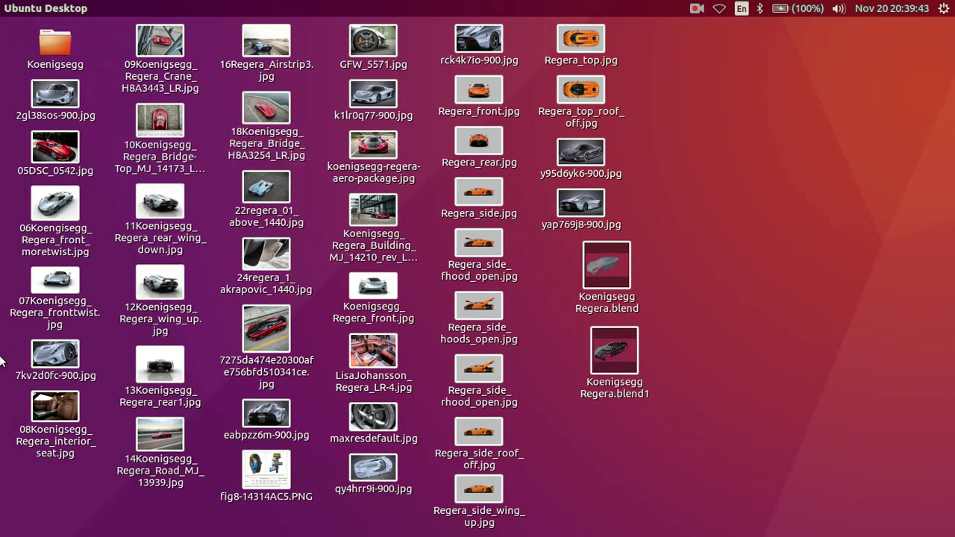
pyautogui.click(15, 193)
pyautogui.moveTo(373, 301)
pyautogui.mouseDown(button='middle')
pyautogui.moveTo(411, 320)
pyautogui.moveTo(366, 292)
pyautogui.mouseUp(button='middle')
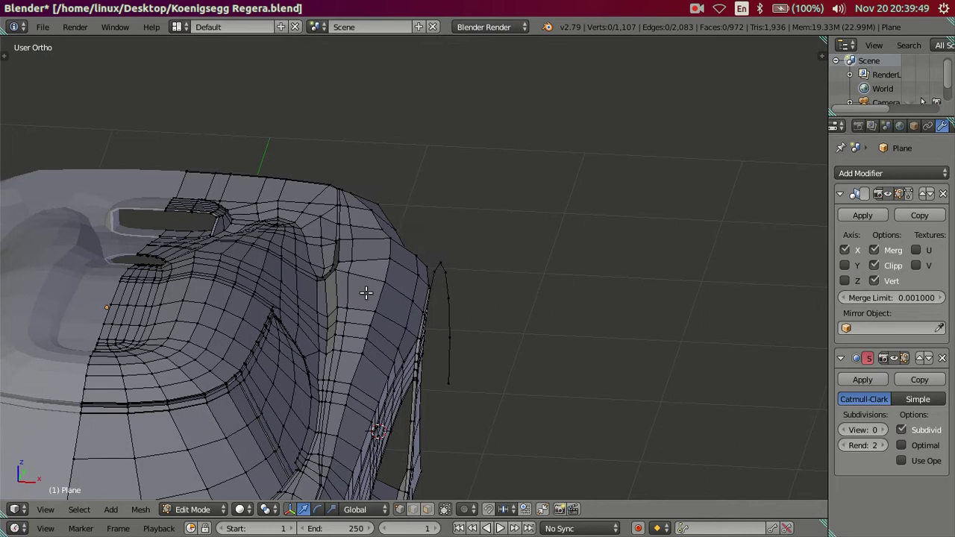
pyautogui.moveTo(366, 292); pyautogui.dragTo(351, 288, button='middle')
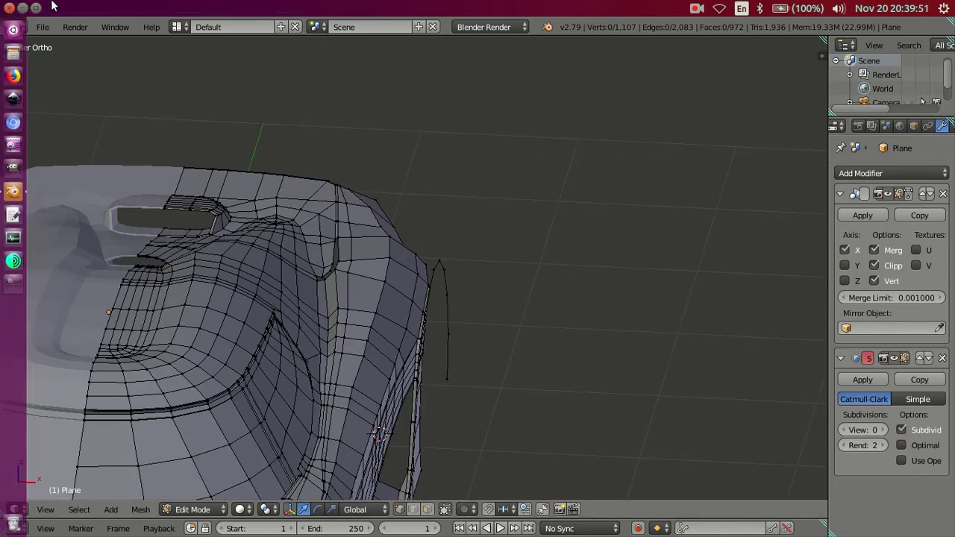
# Reopen the Regera bridge photo from the desktop and zoom in on its rear deck.
pyautogui.click(23, 8)
pyautogui.click(274, 116)
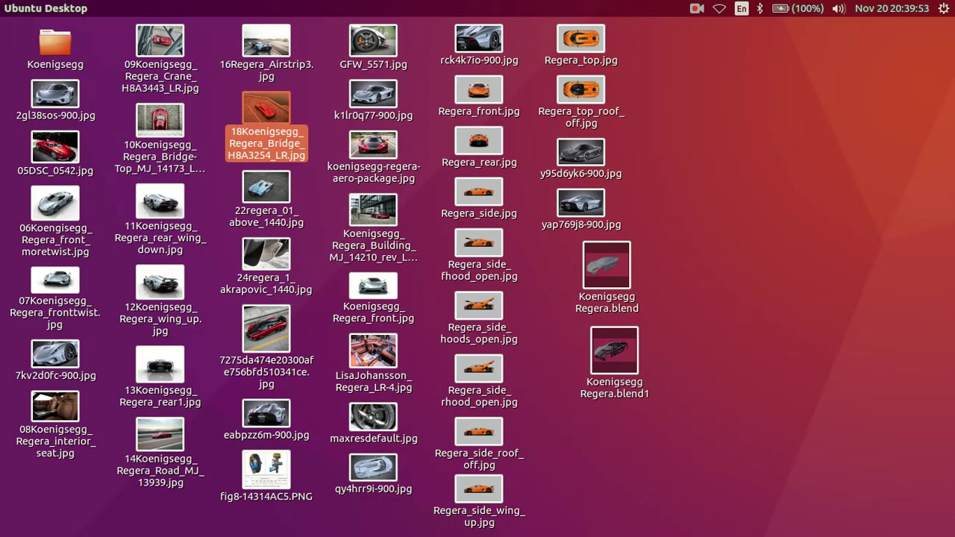
pyautogui.doubleClick(279, 116)
pyautogui.scroll(1, 522, 298)
pyautogui.scroll(2, 612, 414)
pyautogui.scroll(1, 612, 415)
pyautogui.scroll(1, 613, 415)
pyautogui.moveTo(613, 416); pyautogui.dragTo(550, 383)
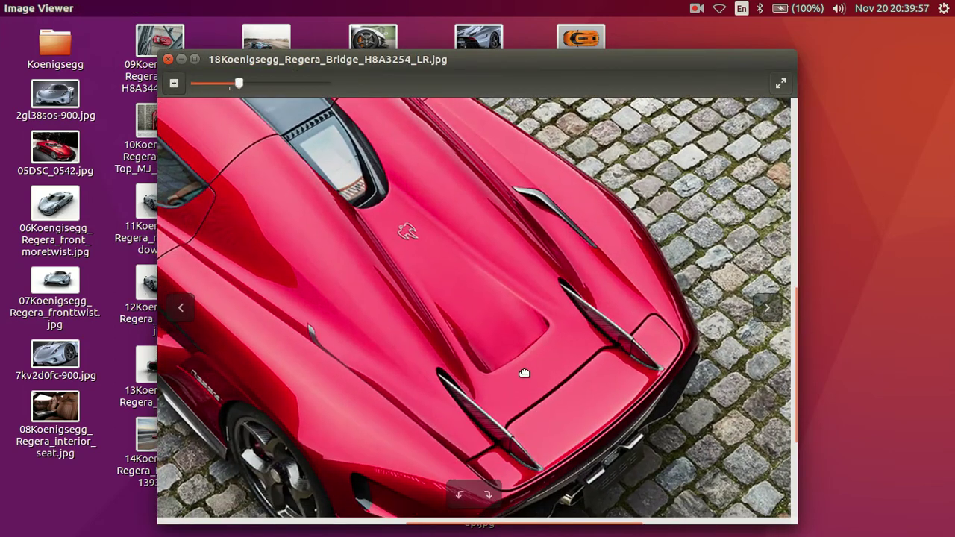
pyautogui.scroll(-1, 550, 382)
pyautogui.scroll(-1, 547, 405)
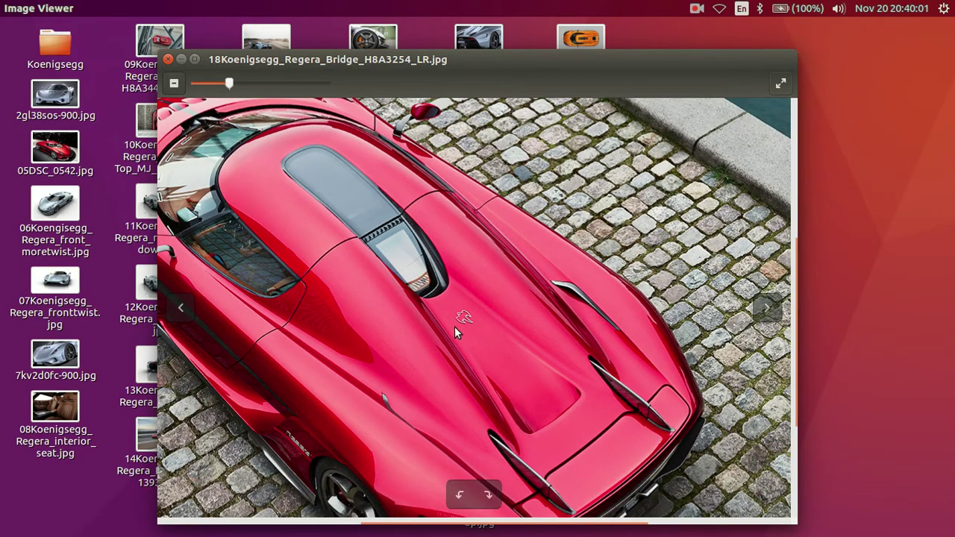
pyautogui.moveTo(452, 361); pyautogui.dragTo(470, 280)
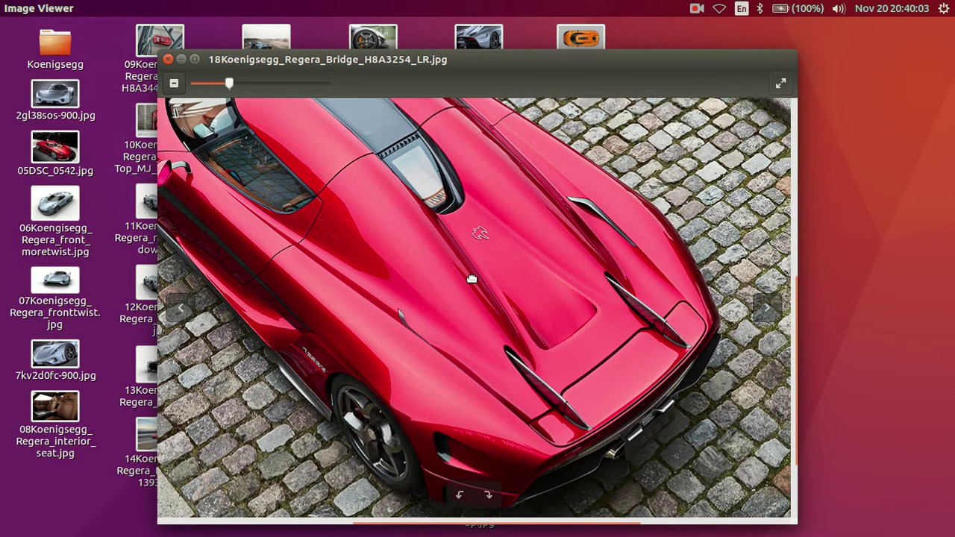
pyautogui.moveTo(444, 356); pyautogui.dragTo(472, 381)
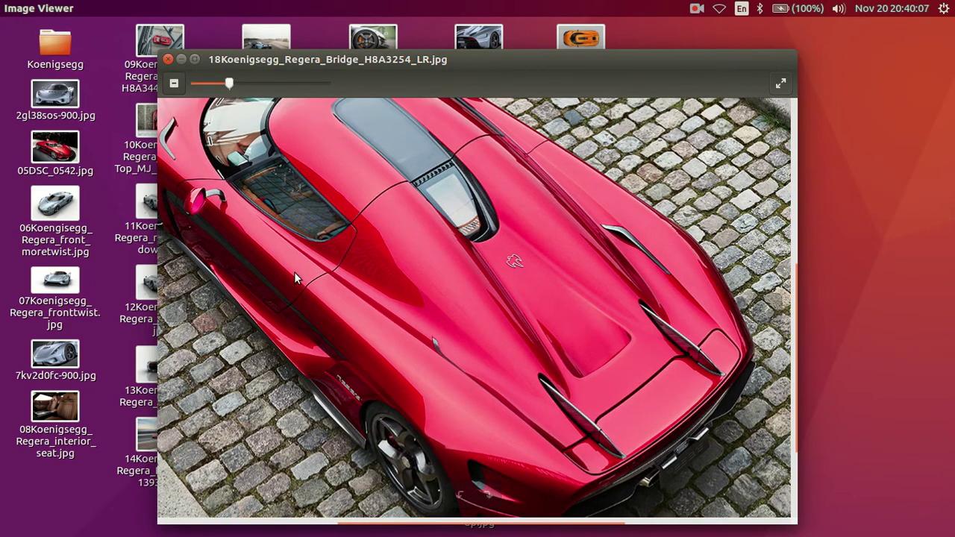
# Study the 05DSC_0542 side photo zoomed in, then return to the car model.
pyautogui.click(168, 60)
pyautogui.click(71, 151)
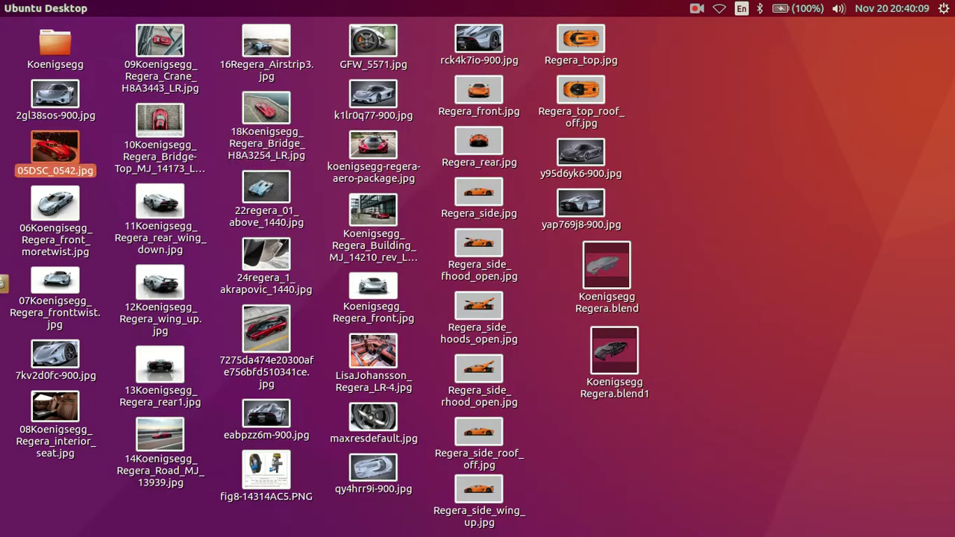
pyautogui.doubleClick(54, 147)
pyautogui.scroll(1, 336, 306)
pyautogui.scroll(1, 343, 314)
pyautogui.scroll(1, 342, 340)
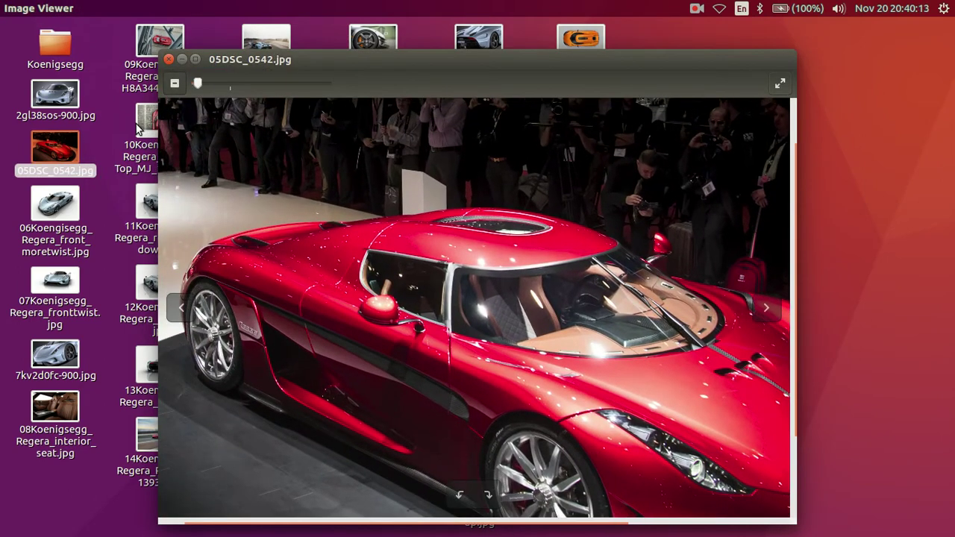
pyautogui.click(168, 60)
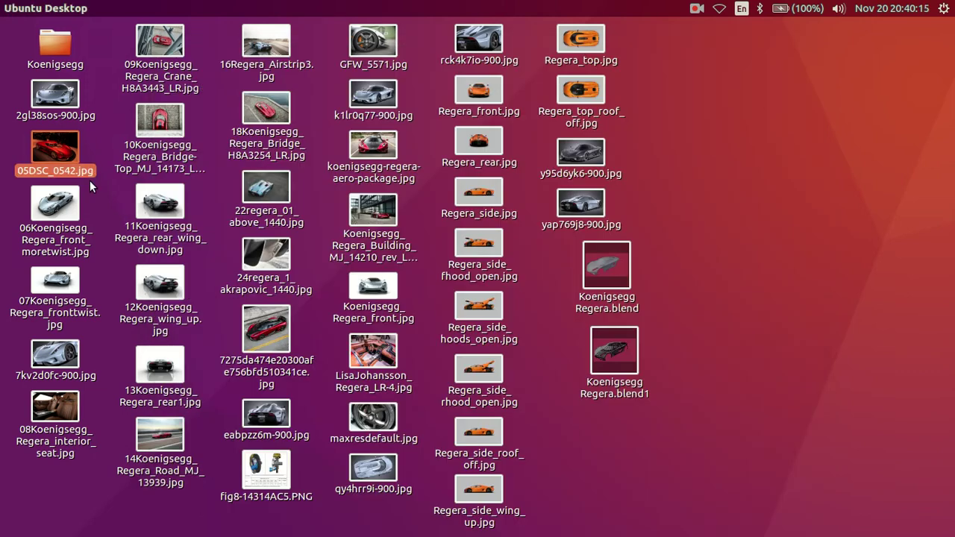
pyautogui.click(14, 190)
# Circle-select the vertex strip along the rear fender edge in wireframe view.
pyautogui.moveTo(339, 261)
pyautogui.mouseDown(button='middle')
pyautogui.moveTo(461, 297)
pyautogui.moveTo(397, 273)
pyautogui.moveTo(411, 386)
pyautogui.moveTo(355, 325)
pyautogui.moveTo(252, 296)
pyautogui.moveTo(258, 346)
pyautogui.moveTo(301, 321)
pyautogui.moveTo(424, 331)
pyautogui.moveTo(465, 322)
pyautogui.moveTo(493, 293)
pyautogui.moveTo(467, 312)
pyautogui.moveTo(476, 331)
pyautogui.moveTo(464, 327)
pyautogui.mouseUp(button='middle')
pyautogui.scroll(3, 493, 292)
pyautogui.press('z')
pyautogui.scroll(-2, 443, 350)
pyautogui.scroll(-3, 439, 373)
pyautogui.moveTo(441, 388)
pyautogui.mouseDown()
pyautogui.moveTo(458, 335)
pyautogui.moveTo(480, 309)
pyautogui.moveTo(623, 192)
pyautogui.moveTo(650, 230)
pyautogui.moveTo(654, 273)
pyautogui.mouseUp()
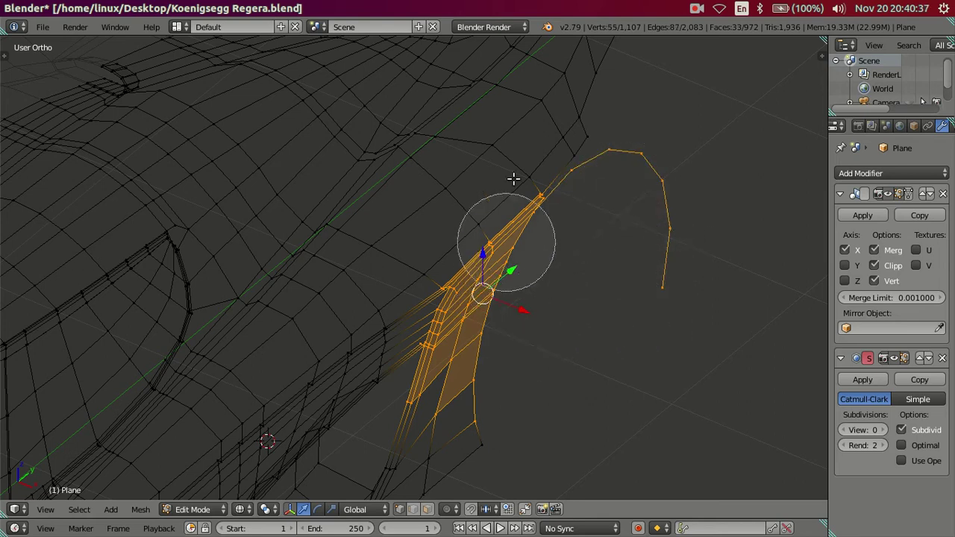
pyautogui.rightClick(489, 263)
pyautogui.moveTo(489, 263); pyautogui.dragTo(423, 342, button='middle')
pyautogui.press('c')
pyautogui.moveTo(414, 371)
pyautogui.mouseDown()
pyautogui.moveTo(437, 375)
pyautogui.moveTo(437, 394)
pyautogui.moveTo(404, 440)
pyautogui.moveTo(346, 473)
pyautogui.moveTo(350, 500)
pyautogui.mouseUp()
pyautogui.rightClick(352, 477)
pyautogui.moveTo(352, 469)
pyautogui.mouseDown(button='middle')
pyautogui.moveTo(400, 354)
pyautogui.moveTo(389, 283)
pyautogui.moveTo(438, 337)
pyautogui.mouseUp(button='middle')
# In Top Ortho, shift the fender strip about 0.023 along X, then deselect and check textured.
pyautogui.press('KP_7')
pyautogui.press('z')
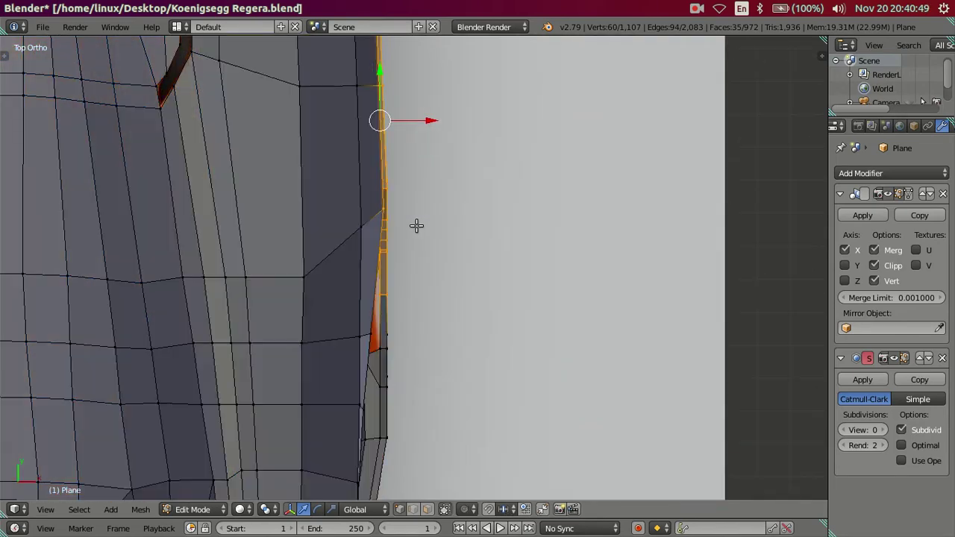
pyautogui.moveTo(430, 122); pyautogui.dragTo(423, 120)
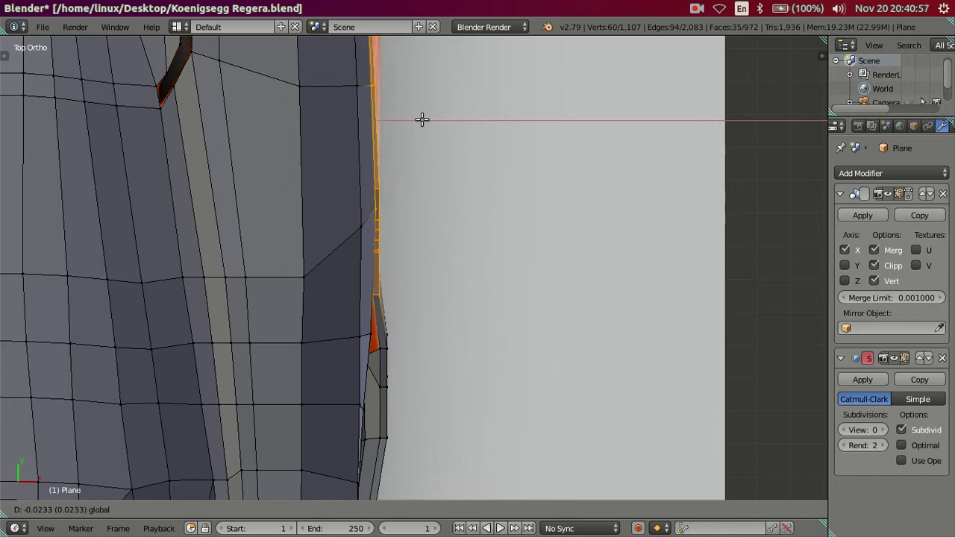
pyautogui.moveTo(423, 120); pyautogui.dragTo(422, 119)
pyautogui.scroll(-2, 425, 172)
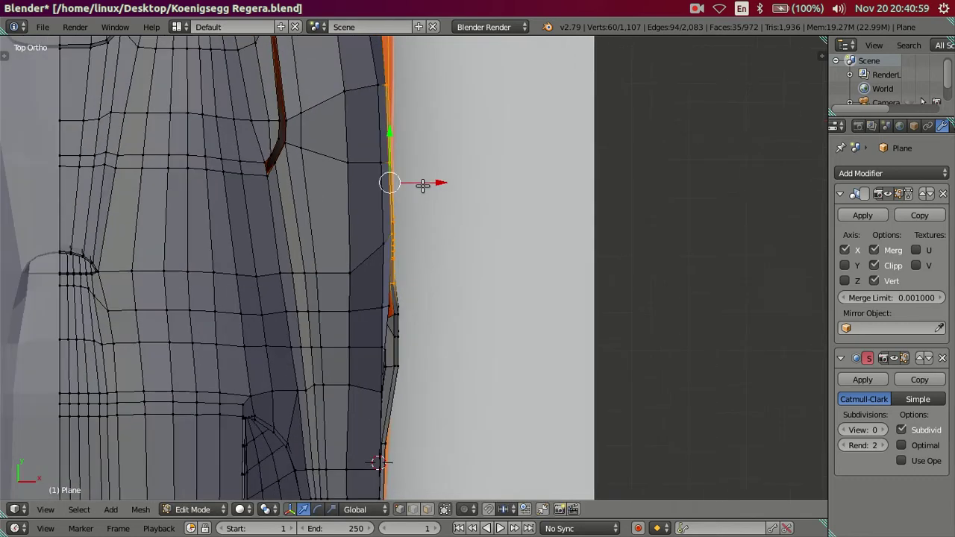
pyautogui.keyDown('shift'); pyautogui.scroll(2, 423, 186); pyautogui.keyUp('shift')
pyautogui.keyDown('shift'); pyautogui.scroll(2, 419, 216); pyautogui.keyUp('shift')
pyautogui.press('a')
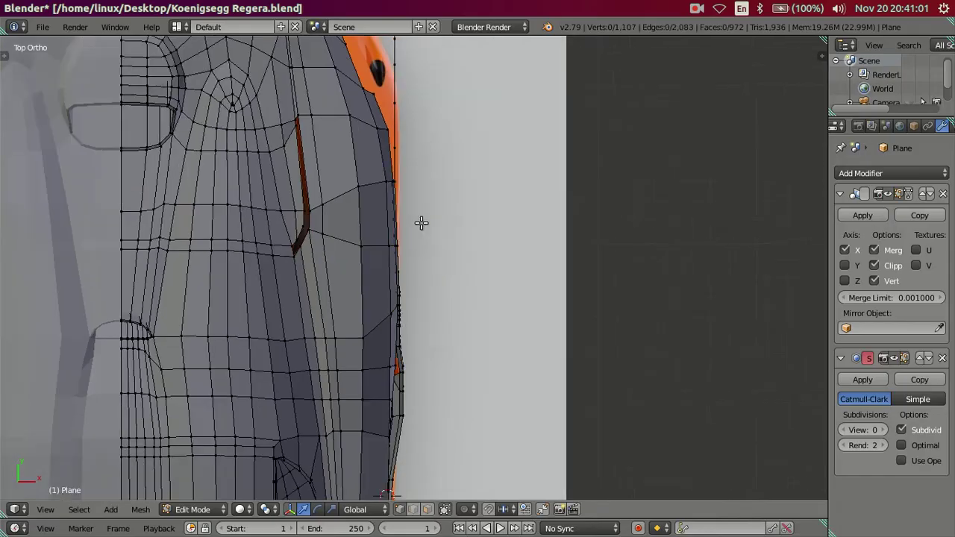
pyautogui.hotkey('alt', 'z')
pyautogui.hotkey('alt', 'z')
pyautogui.moveTo(477, 316)
pyautogui.mouseDown(button='middle')
pyautogui.moveTo(409, 224)
pyautogui.moveTo(403, 250)
pyautogui.moveTo(423, 179)
pyautogui.moveTo(453, 197)
pyautogui.moveTo(365, 305)
pyautogui.moveTo(331, 303)
pyautogui.moveTo(264, 324)
pyautogui.moveTo(405, 352)
pyautogui.moveTo(414, 363)
pyautogui.moveTo(320, 322)
pyautogui.mouseUp(button='middle')
# Nudge a sill vertex and then a sill edge near the rear wheel arch along X.
pyautogui.moveTo(325, 286)
pyautogui.mouseDown(button='middle')
pyautogui.moveTo(316, 294)
pyautogui.moveTo(201, 217)
pyautogui.moveTo(318, 325)
pyautogui.mouseUp(button='middle')
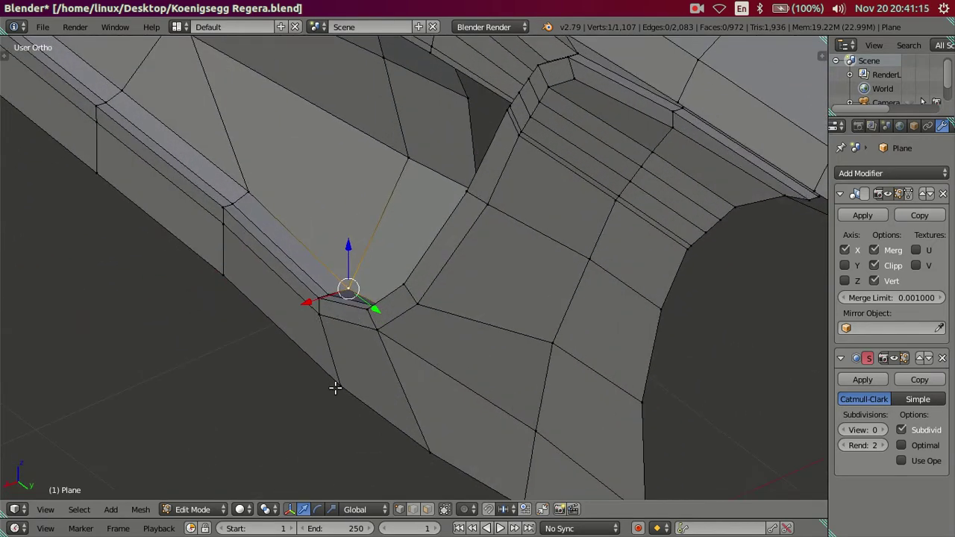
pyautogui.moveTo(358, 406)
pyautogui.mouseDown(button='middle')
pyautogui.moveTo(446, 465)
pyautogui.moveTo(431, 443)
pyautogui.moveTo(477, 317)
pyautogui.moveTo(441, 346)
pyautogui.mouseUp(button='middle')
pyautogui.moveTo(441, 345); pyautogui.dragTo(443, 342)
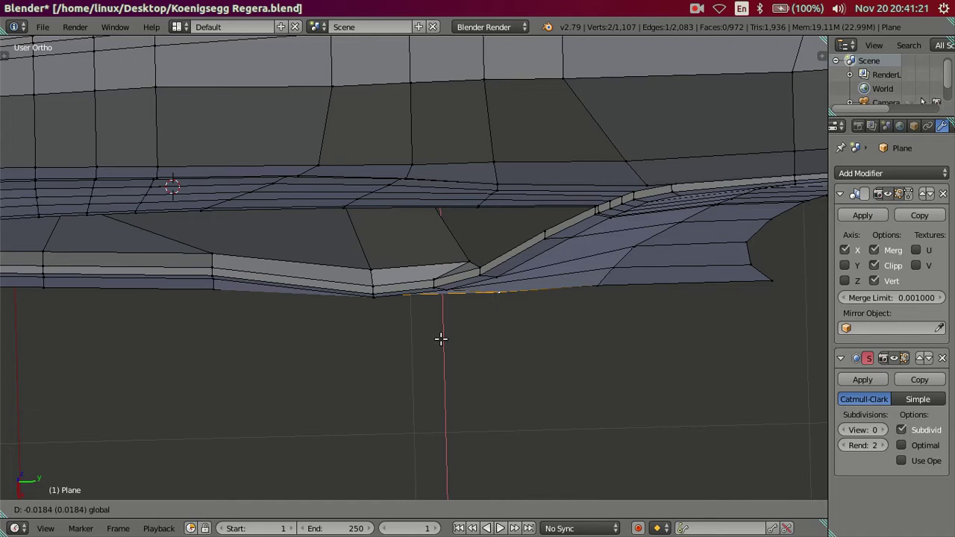
pyautogui.click(445, 340)
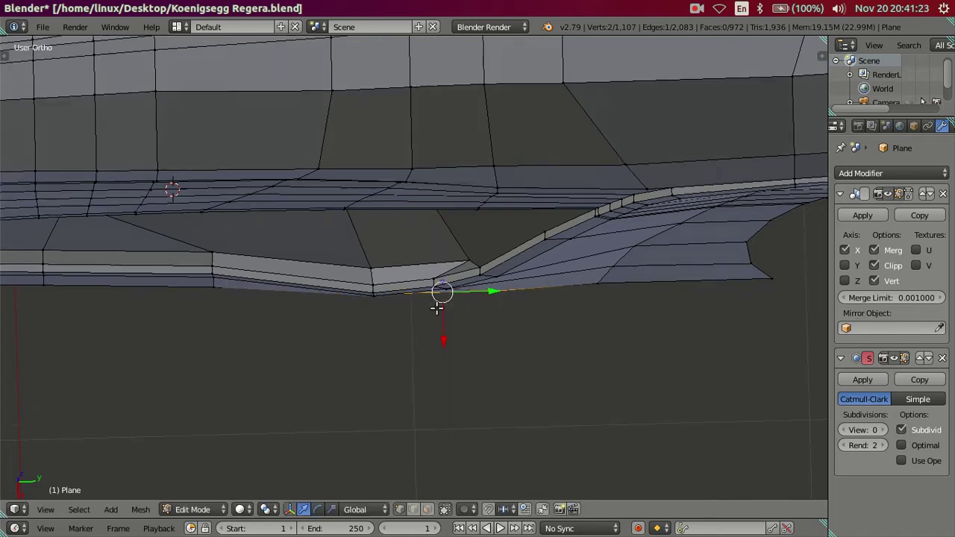
pyautogui.moveTo(445, 339); pyautogui.dragTo(429, 311, button='middle')
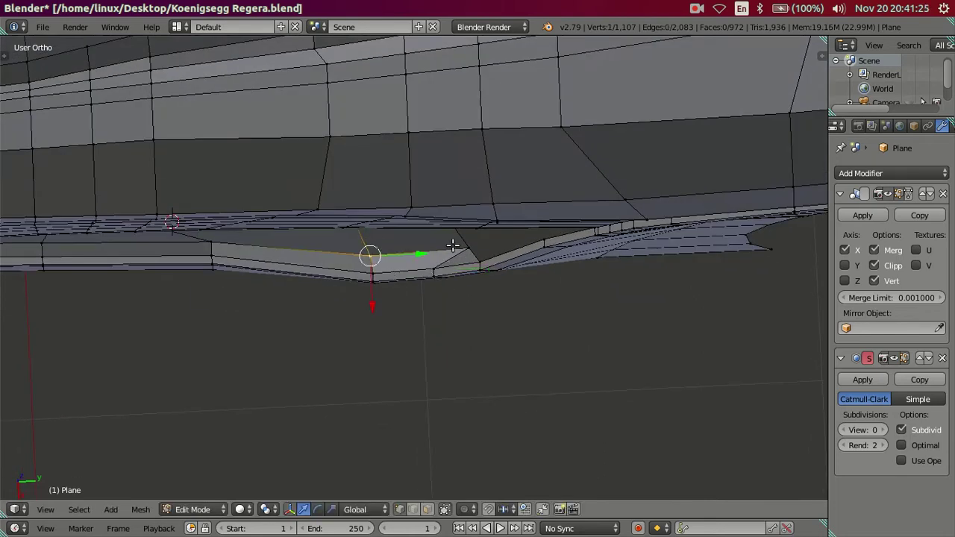
pyautogui.moveTo(416, 300); pyautogui.dragTo(416, 291)
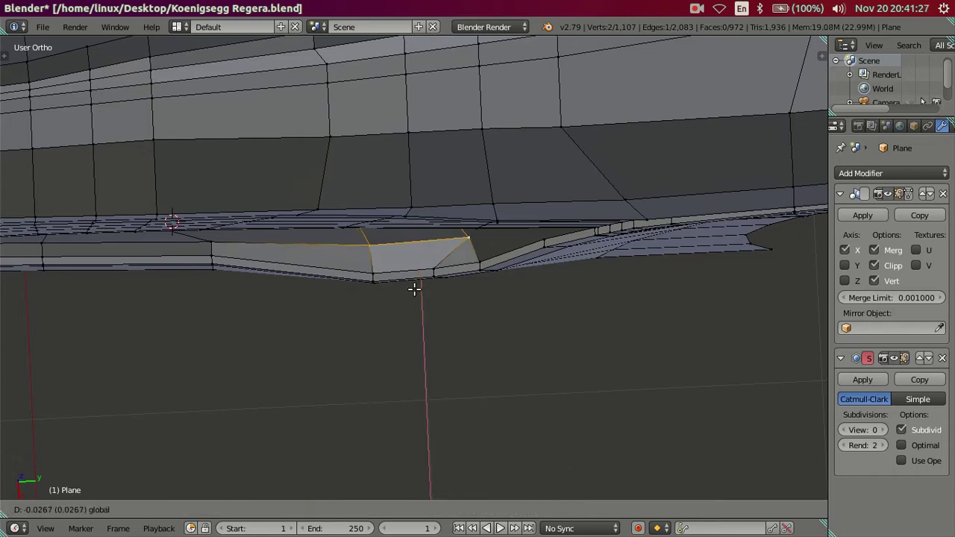
pyautogui.click(414, 289)
# Move three neighbouring sill vertices along X and clear the selection.
pyautogui.moveTo(411, 283); pyautogui.dragTo(505, 202, button='middle')
pyautogui.moveTo(454, 364)
pyautogui.mouseDown(button='middle')
pyautogui.moveTo(420, 373)
pyautogui.moveTo(382, 351)
pyautogui.mouseUp(button='middle')
pyautogui.keyDown('ctrl'); pyautogui.rightClick(382, 362); pyautogui.keyUp('ctrl')
pyautogui.moveTo(390, 389); pyautogui.dragTo(376, 424, button='middle')
pyautogui.moveTo(389, 361); pyautogui.dragTo(388, 358)
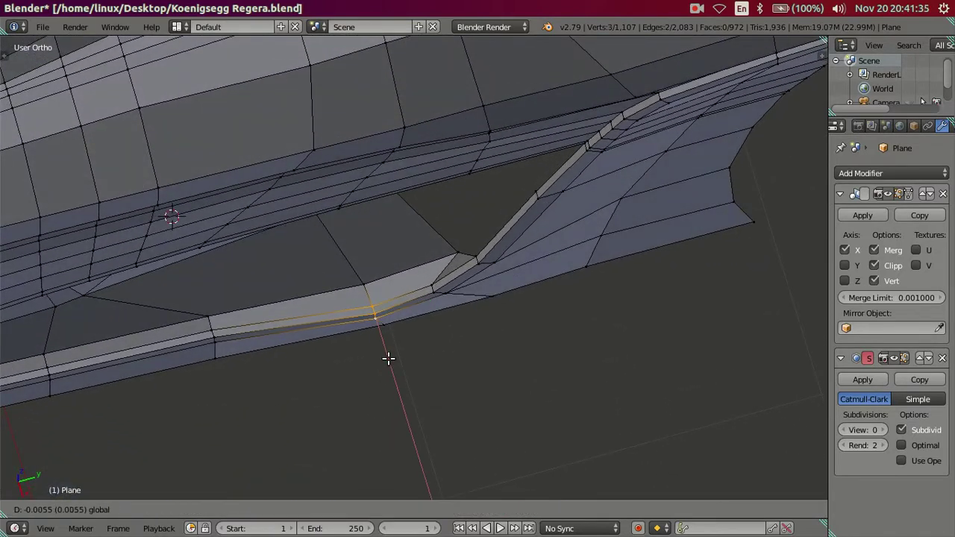
pyautogui.click(388, 356)
pyautogui.press('a')
# Leave Edit Mode to review the body in solid shading.
pyautogui.moveTo(407, 343)
pyautogui.mouseDown(button='middle')
pyautogui.moveTo(450, 341)
pyautogui.moveTo(440, 352)
pyautogui.moveTo(441, 305)
pyautogui.moveTo(522, 199)
pyautogui.moveTo(525, 216)
pyautogui.moveTo(482, 219)
pyautogui.moveTo(428, 288)
pyautogui.moveTo(488, 284)
pyautogui.moveTo(452, 245)
pyautogui.moveTo(386, 227)
pyautogui.moveTo(286, 284)
pyautogui.moveTo(256, 341)
pyautogui.moveTo(234, 324)
pyautogui.moveTo(194, 317)
pyautogui.moveTo(187, 299)
pyautogui.moveTo(202, 318)
pyautogui.moveTo(349, 340)
pyautogui.moveTo(386, 356)
pyautogui.moveTo(433, 428)
pyautogui.moveTo(478, 442)
pyautogui.moveTo(546, 415)
pyautogui.moveTo(577, 356)
pyautogui.moveTo(616, 351)
pyautogui.moveTo(654, 373)
pyautogui.moveTo(465, 197)
pyautogui.mouseUp(button='middle')
pyautogui.press('a')
pyautogui.press('a')
pyautogui.press('z')
pyautogui.press('Tab')
pyautogui.press('z')
# Back in Edit Mode, dissolve the edge loop running along the side intake.
pyautogui.press('Tab')
pyautogui.moveTo(426, 169)
pyautogui.mouseDown(button='middle')
pyautogui.moveTo(433, 260)
pyautogui.moveTo(422, 251)
pyautogui.moveTo(441, 200)
pyautogui.moveTo(398, 260)
pyautogui.moveTo(412, 209)
pyautogui.moveTo(432, 209)
pyautogui.moveTo(420, 207)
pyautogui.moveTo(405, 249)
pyautogui.moveTo(420, 239)
pyautogui.mouseUp(button='middle')
pyautogui.keyDown('alt'); pyautogui.rightClick(423, 252); pyautogui.keyUp('alt')
pyautogui.press('x')
pyautogui.click(452, 256)
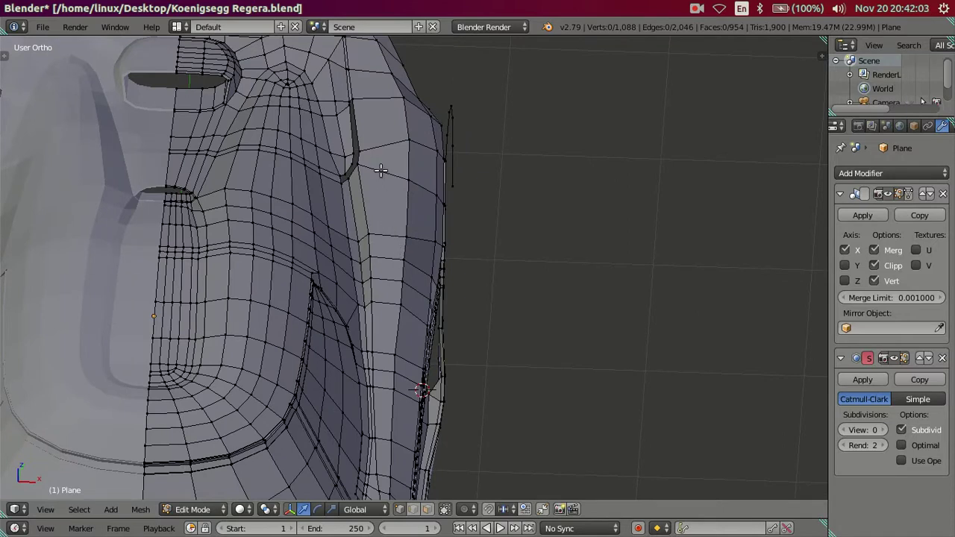
# Set the Subdivision Surface view level to 2 to preview the smoothed body.
pyautogui.moveTo(381, 171); pyautogui.dragTo(401, 191, button='middle')
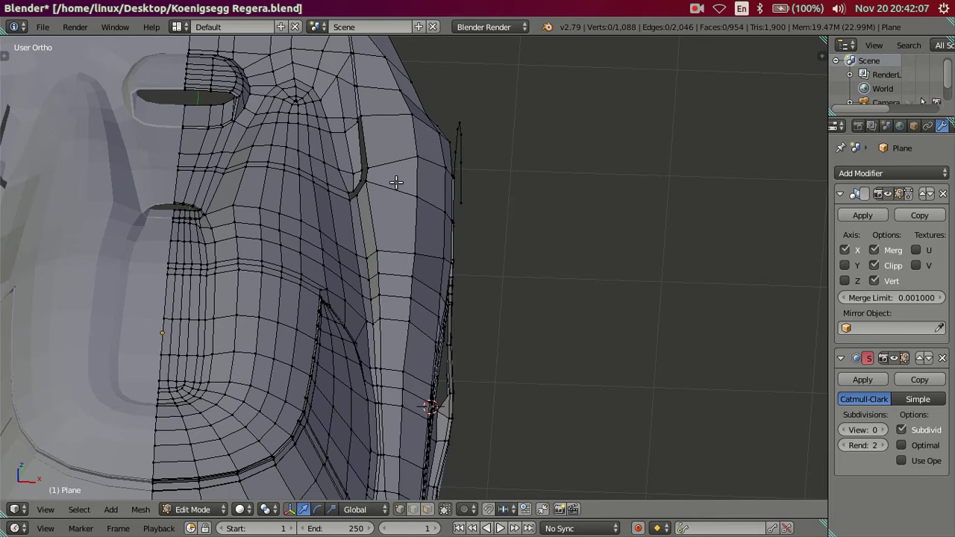
pyautogui.scroll(-5, 396, 182)
pyautogui.moveTo(437, 206)
pyautogui.mouseDown(button='middle')
pyautogui.moveTo(396, 276)
pyautogui.moveTo(357, 290)
pyautogui.moveTo(199, 261)
pyautogui.mouseUp(button='middle')
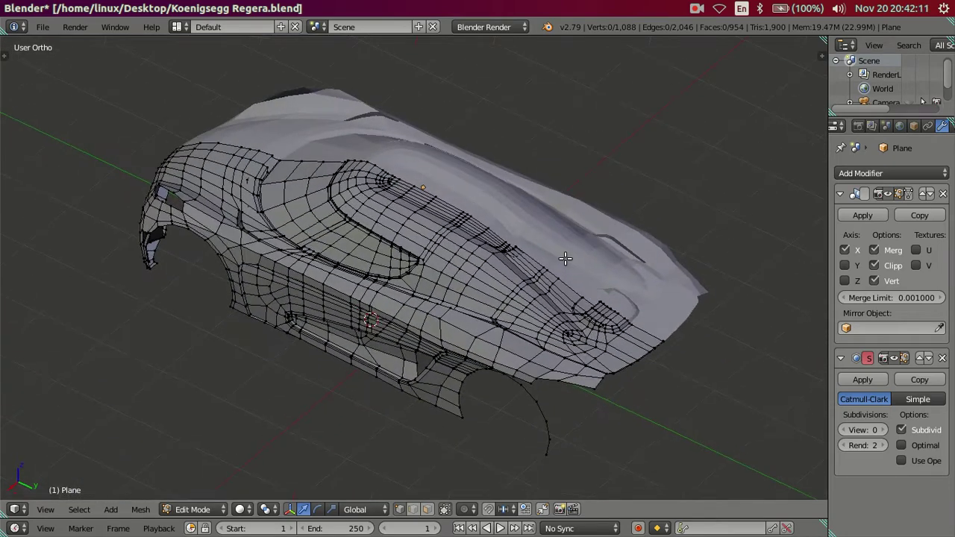
pyautogui.moveTo(565, 261); pyautogui.dragTo(382, 257, button='middle')
pyautogui.scroll(3, 382, 258)
pyautogui.scroll(2, 418, 291)
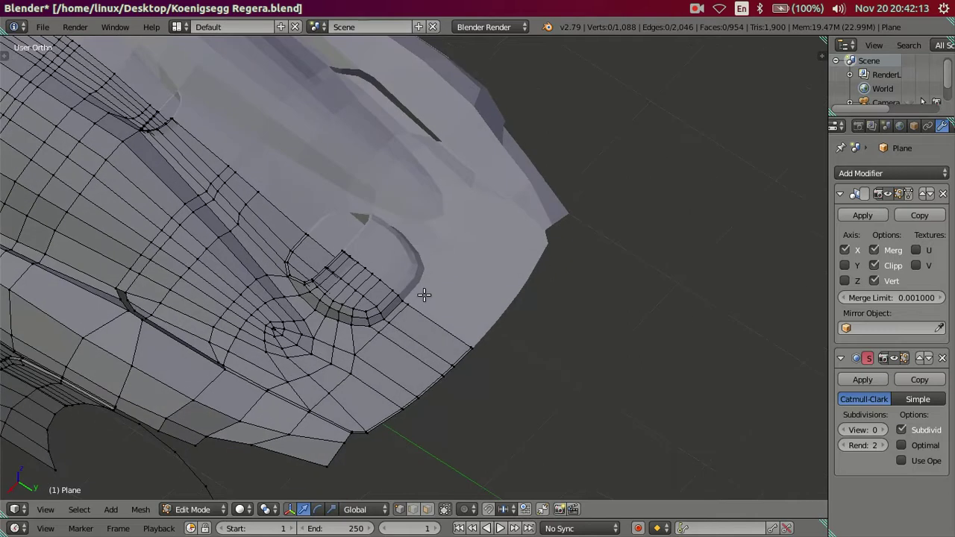
pyautogui.click(883, 431)
pyautogui.click(883, 431)
# Insert a new edge loop along the car's side with Ctrl+R and slide it into place.
pyautogui.moveTo(298, 91)
pyautogui.keyDown('shift'); pyautogui.mouseDown(button='middle')
pyautogui.moveTo(283, 184)
pyautogui.moveTo(308, 199)
pyautogui.mouseUp(button='middle'); pyautogui.keyUp('shift')
pyautogui.moveTo(231, 278); pyautogui.dragTo(295, 339, button='middle')
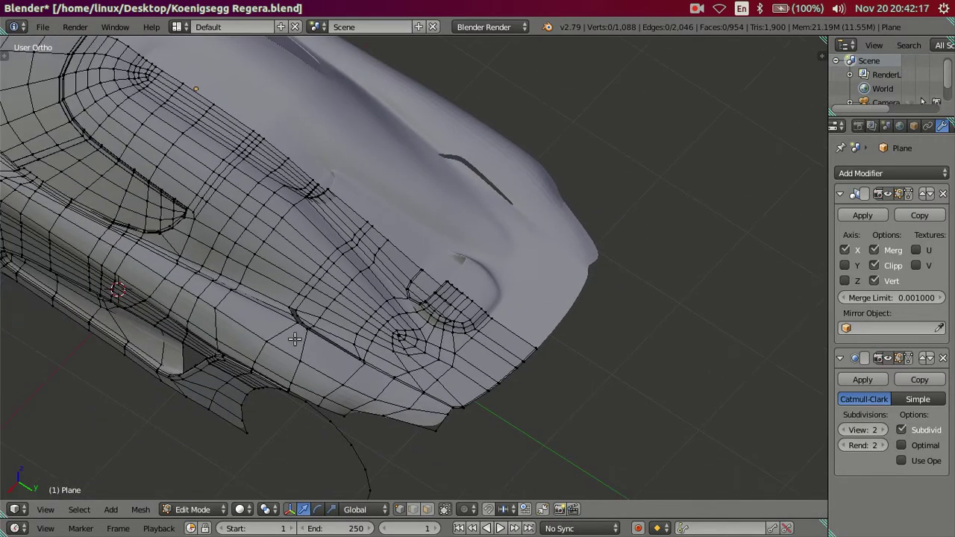
pyautogui.hotkey('ctrl', 'r')
pyautogui.click(289, 331)
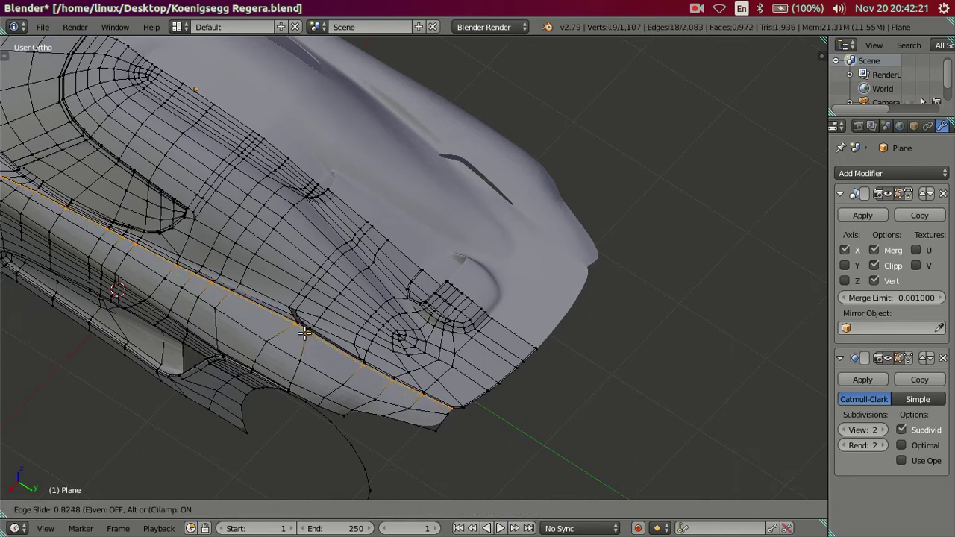
pyautogui.click(304, 333)
pyautogui.moveTo(382, 350)
pyautogui.mouseDown(button='middle')
pyautogui.moveTo(362, 329)
pyautogui.moveTo(331, 333)
pyautogui.moveTo(345, 390)
pyautogui.moveTo(386, 344)
pyautogui.moveTo(465, 348)
pyautogui.moveTo(522, 402)
pyautogui.moveTo(426, 284)
pyautogui.mouseUp(button='middle')
pyautogui.moveTo(427, 338)
pyautogui.mouseDown(button='middle')
pyautogui.moveTo(494, 318)
pyautogui.moveTo(471, 333)
pyautogui.moveTo(428, 294)
pyautogui.mouseUp(button='middle')
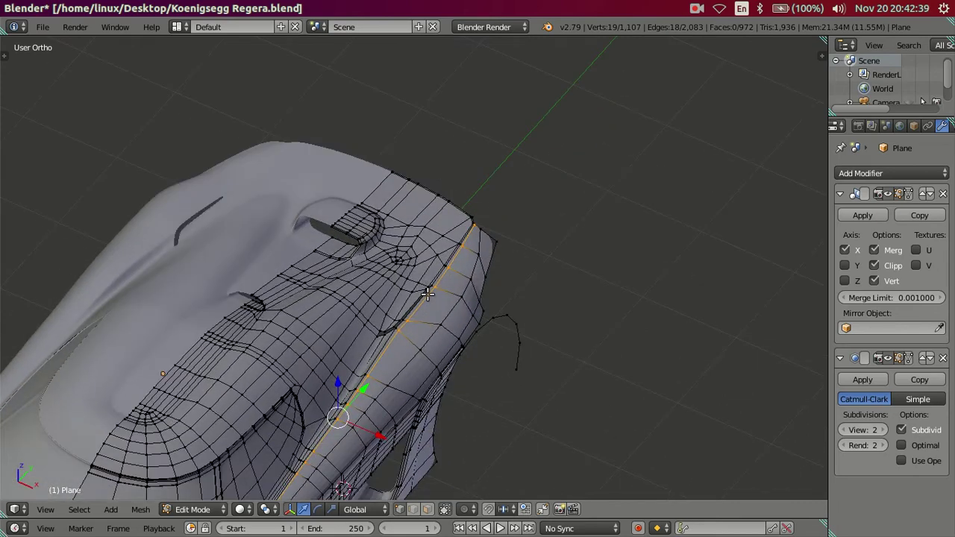
# Dissolve the extra edge loop on the rear body.
pyautogui.scroll(2, 427, 294)
pyautogui.hotkey('ctrl', 'x')
pyautogui.scroll(1, 427, 299)
pyautogui.scroll(1, 426, 315)
pyautogui.scroll(2, 411, 314)
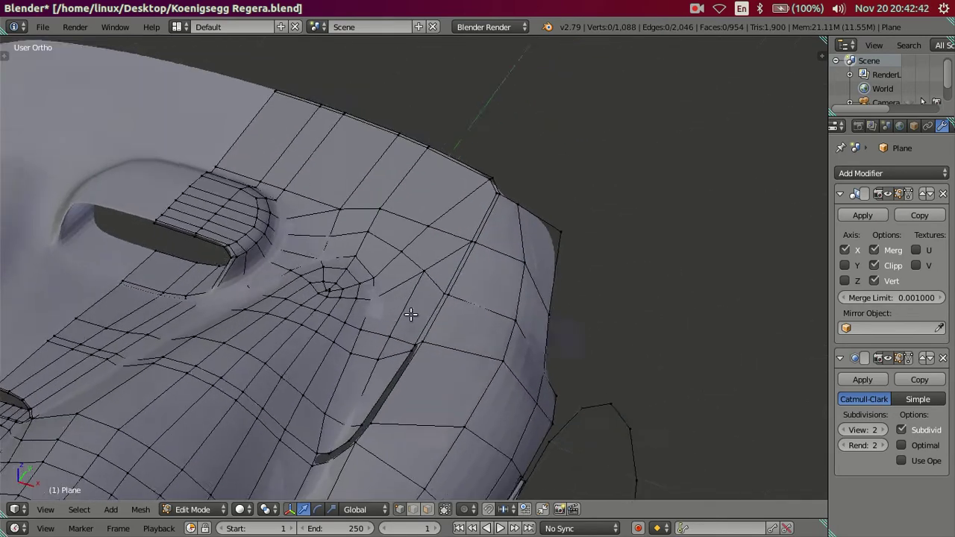
pyautogui.scroll(-3, 410, 314)
# Set the Subdivision Surface view level back to 0.
pyautogui.moveTo(410, 314)
pyautogui.mouseDown(button='middle')
pyautogui.moveTo(448, 236)
pyautogui.moveTo(433, 264)
pyautogui.mouseUp(button='middle')
pyautogui.scroll(2, 421, 299)
pyautogui.scroll(3, 432, 281)
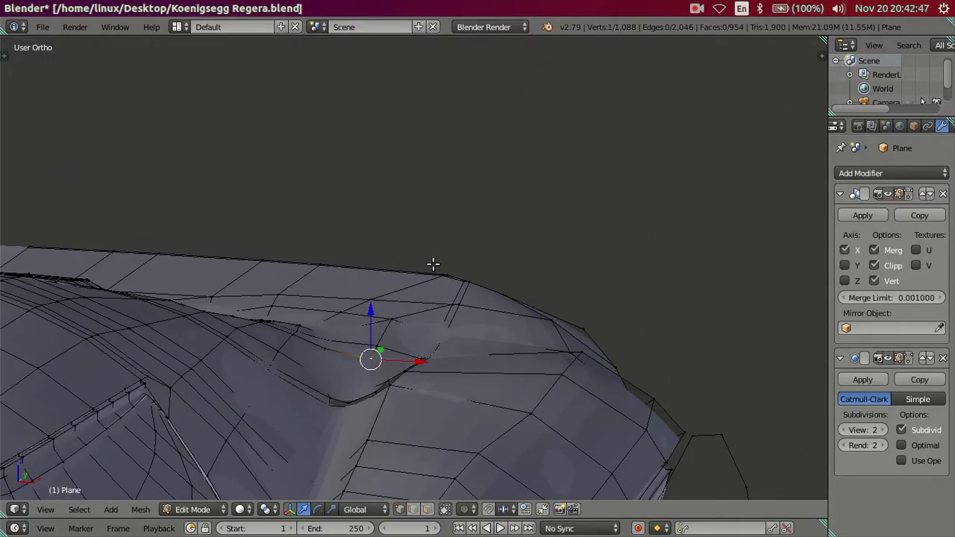
pyautogui.click(844, 436)
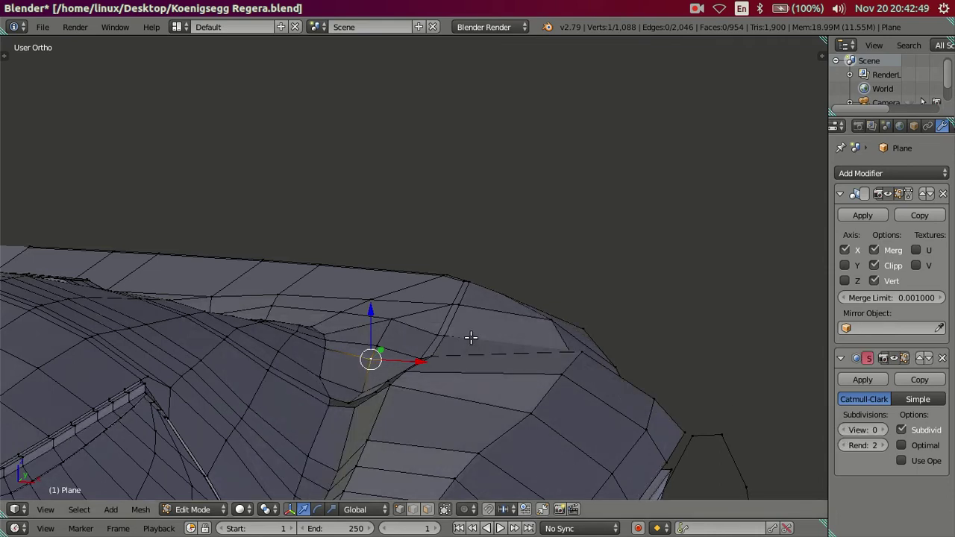
# Raise and lower selected rear-arch vertices along Z to shape the crease.
pyautogui.moveTo(418, 313); pyautogui.dragTo(392, 268, button='middle')
pyautogui.moveTo(379, 270)
pyautogui.mouseDown()
pyautogui.moveTo(388, 280)
pyautogui.moveTo(389, 260)
pyautogui.moveTo(402, 266)
pyautogui.mouseUp()
pyautogui.moveTo(445, 266)
pyautogui.mouseDown(button='middle')
pyautogui.moveTo(473, 314)
pyautogui.moveTo(347, 256)
pyautogui.moveTo(329, 377)
pyautogui.moveTo(301, 328)
pyautogui.moveTo(243, 315)
pyautogui.moveTo(422, 465)
pyautogui.moveTo(570, 365)
pyautogui.moveTo(454, 361)
pyautogui.moveTo(571, 350)
pyautogui.moveTo(595, 362)
pyautogui.mouseUp(button='middle')
pyautogui.scroll(3, 329, 377)
pyautogui.scroll(2, 346, 383)
pyautogui.scroll(-2, 346, 383)
pyautogui.moveTo(612, 361); pyautogui.dragTo(621, 376)
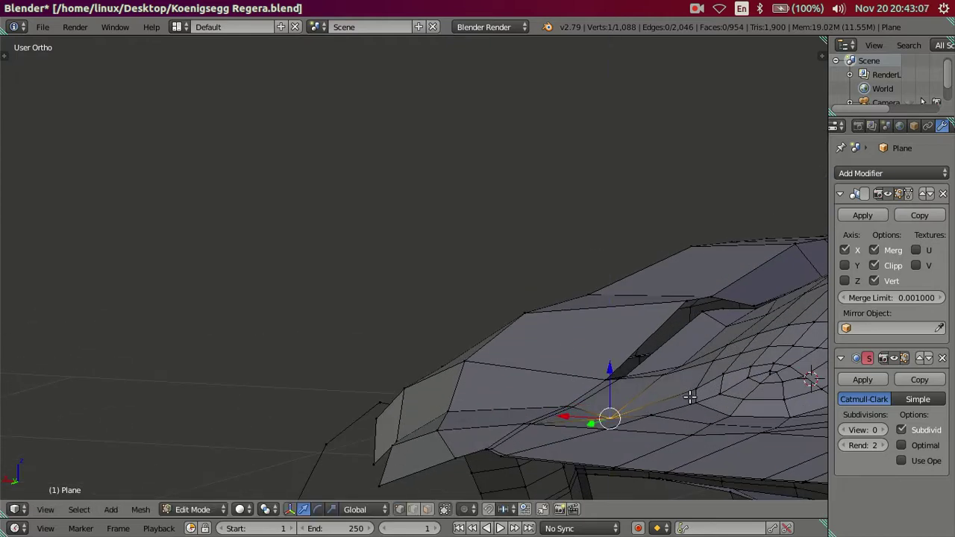
pyautogui.moveTo(689, 397); pyautogui.dragTo(617, 383, button='middle')
pyautogui.moveTo(611, 337); pyautogui.dragTo(674, 402)
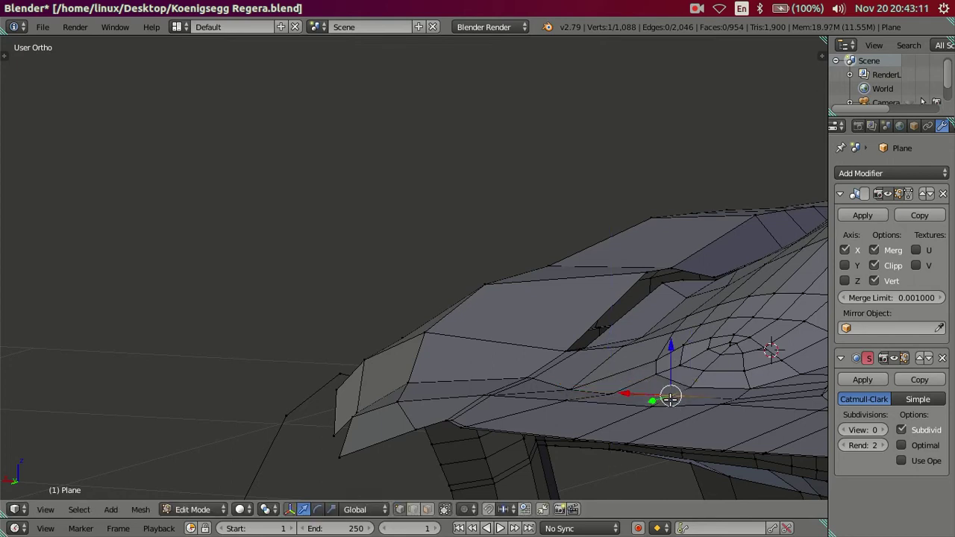
pyautogui.moveTo(668, 357); pyautogui.dragTo(674, 357)
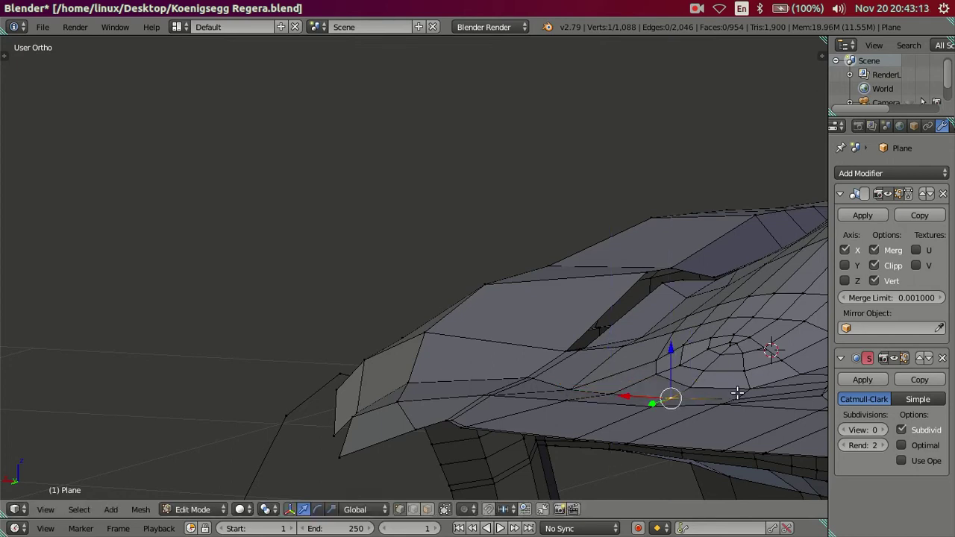
# Fine-tune the crease vertex heights along Z, then return to Object Mode.
pyautogui.moveTo(734, 362); pyautogui.dragTo(736, 361)
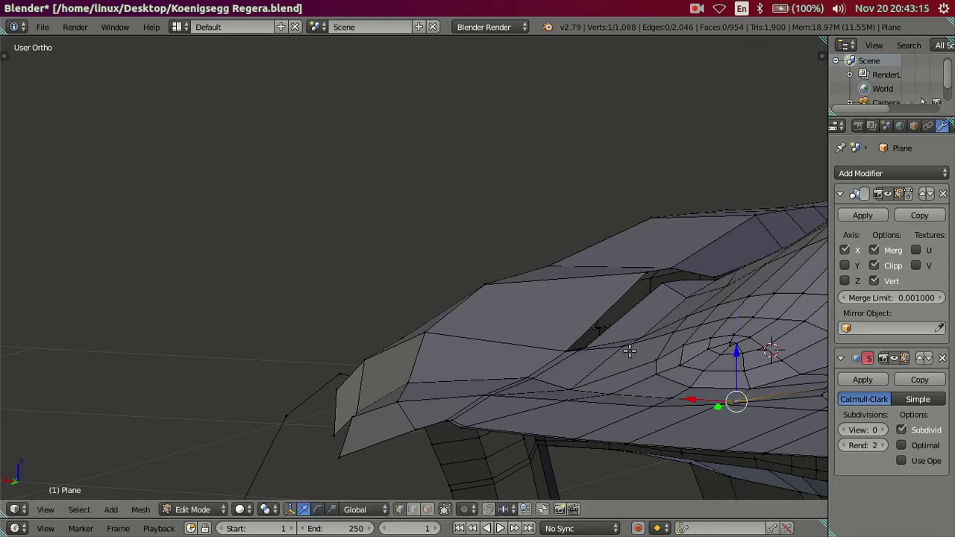
pyautogui.moveTo(623, 303); pyautogui.dragTo(633, 309)
pyautogui.scroll(3, 567, 298)
pyautogui.moveTo(497, 294); pyautogui.dragTo(591, 310, button='middle')
pyautogui.moveTo(538, 340)
pyautogui.mouseDown(button='middle')
pyautogui.moveTo(554, 375)
pyautogui.moveTo(518, 351)
pyautogui.moveTo(525, 376)
pyautogui.mouseUp(button='middle')
pyautogui.scroll(3, 533, 377)
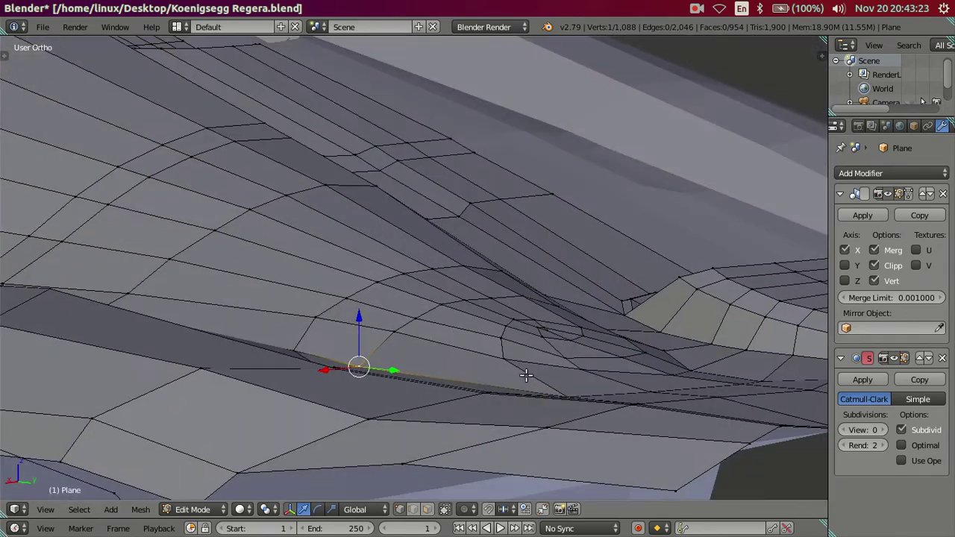
pyautogui.moveTo(359, 308); pyautogui.dragTo(363, 308)
pyautogui.moveTo(362, 308)
pyautogui.mouseDown(button='middle')
pyautogui.moveTo(499, 379)
pyautogui.moveTo(485, 335)
pyautogui.moveTo(522, 335)
pyautogui.moveTo(544, 314)
pyautogui.moveTo(519, 280)
pyautogui.moveTo(465, 284)
pyautogui.moveTo(469, 273)
pyautogui.moveTo(461, 355)
pyautogui.mouseUp(button='middle')
pyautogui.press('Tab')
pyautogui.press('Tab')
# In textured Top Ortho, slide three rear-deck vertices along X to match the orange reference.
pyautogui.hotkey('alt', 'z')
pyautogui.press('KP_7')
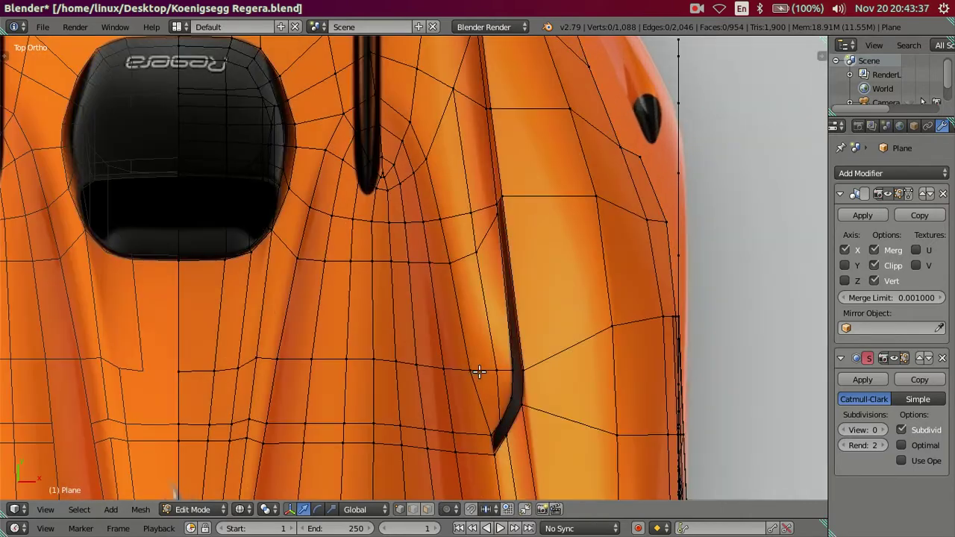
pyautogui.moveTo(523, 369); pyautogui.dragTo(531, 367)
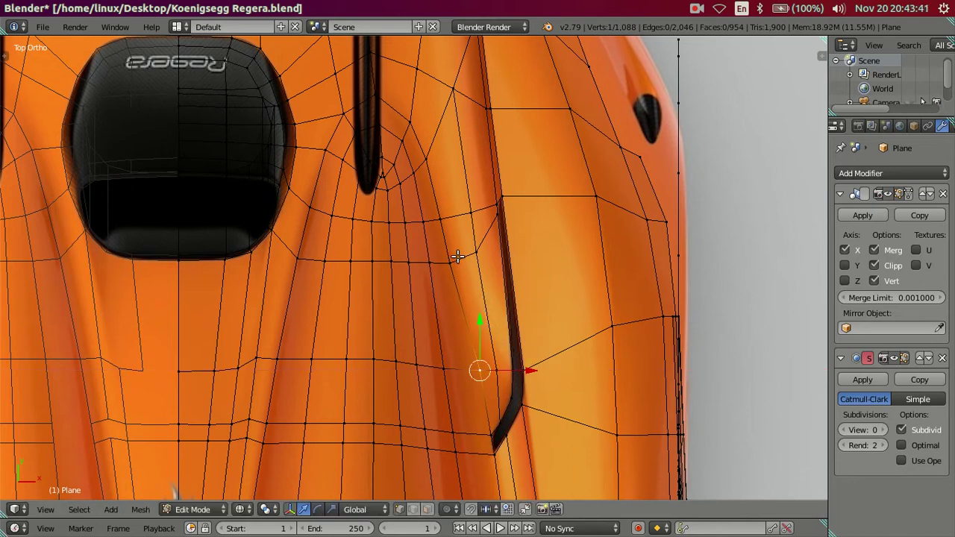
pyautogui.moveTo(489, 239); pyautogui.dragTo(505, 244)
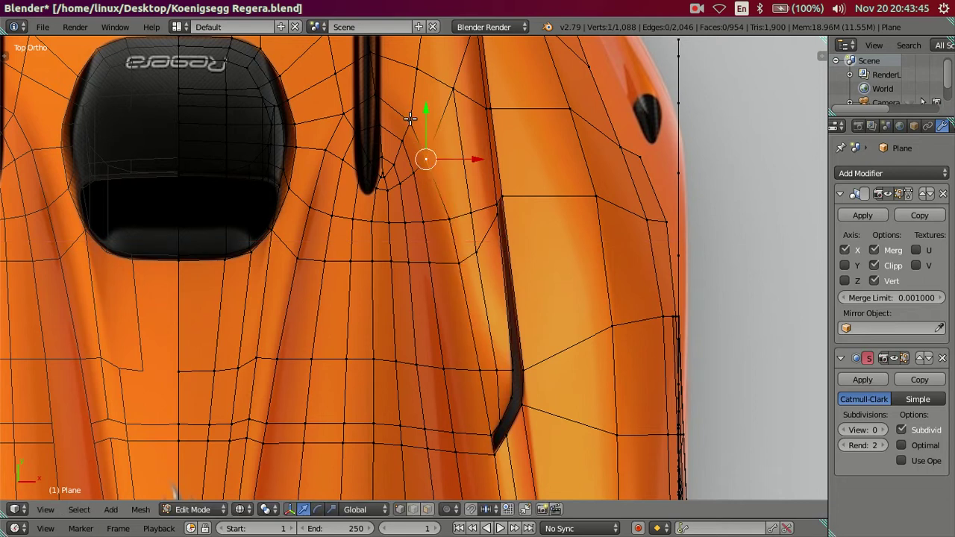
pyautogui.moveTo(456, 141); pyautogui.dragTo(474, 140)
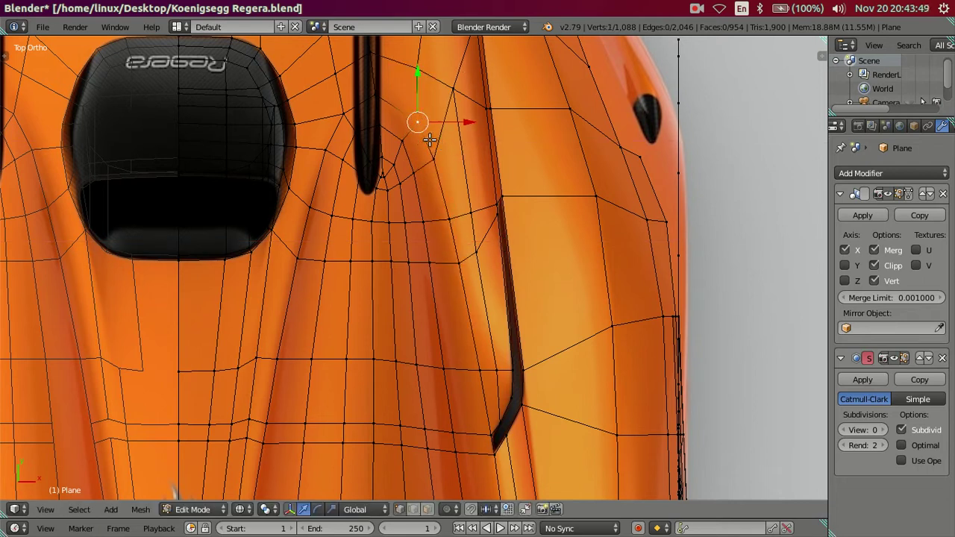
pyautogui.press('g')
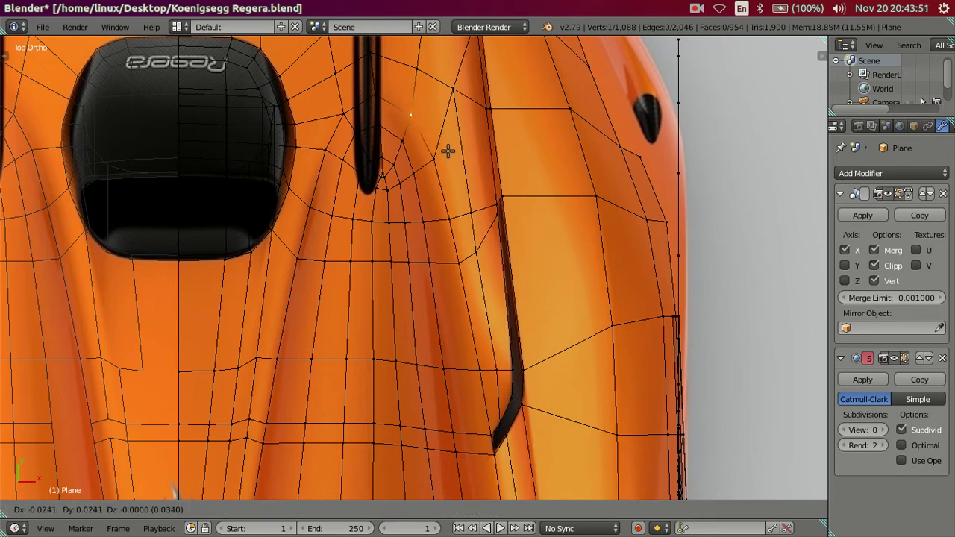
pyautogui.click(448, 151)
# Shift the vertical edge loop beside the side vent about 0.0048 along X.
pyautogui.keyDown('shift'); pyautogui.moveTo(452, 340); pyautogui.dragTo(456, 297, button='middle'); pyautogui.keyUp('shift')
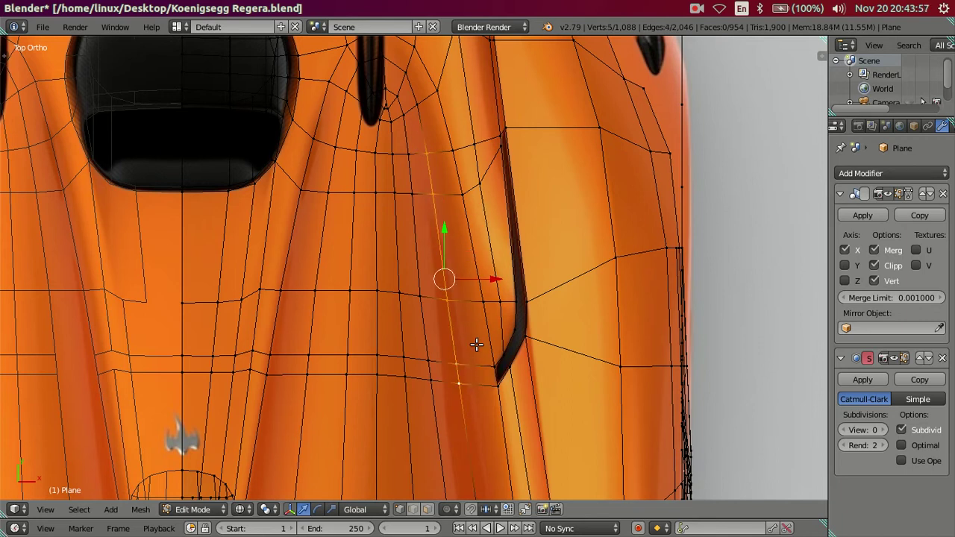
pyautogui.moveTo(497, 277); pyautogui.dragTo(462, 296)
pyautogui.rightClick(413, 291)
pyautogui.keyDown('alt'); pyautogui.rightClick(431, 367); pyautogui.keyUp('alt')
pyautogui.press('g')
pyautogui.press('Escape')
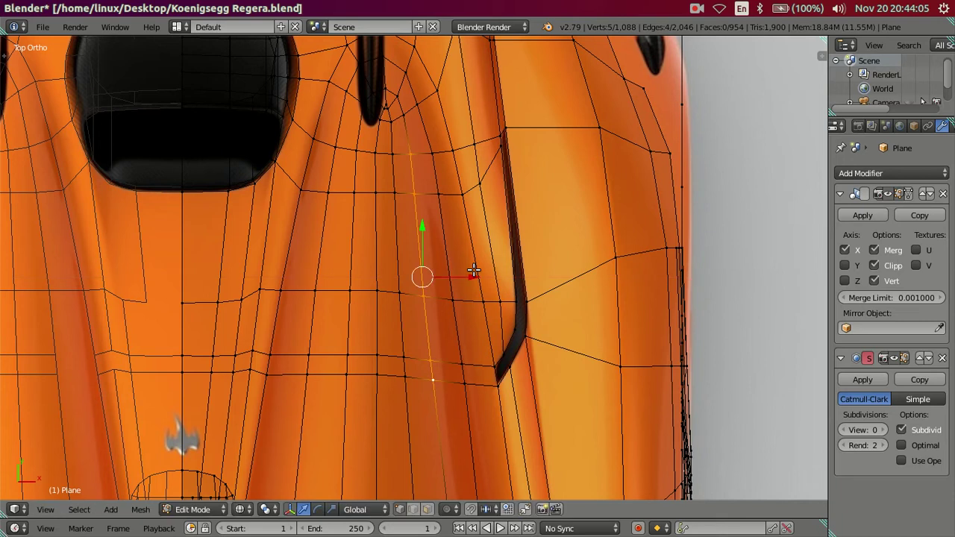
pyautogui.keyDown('shift'); pyautogui.scroll(-10, 471, 271); pyautogui.keyUp('shift')
pyautogui.press('a')
pyautogui.hotkey('ctrl', 'z')
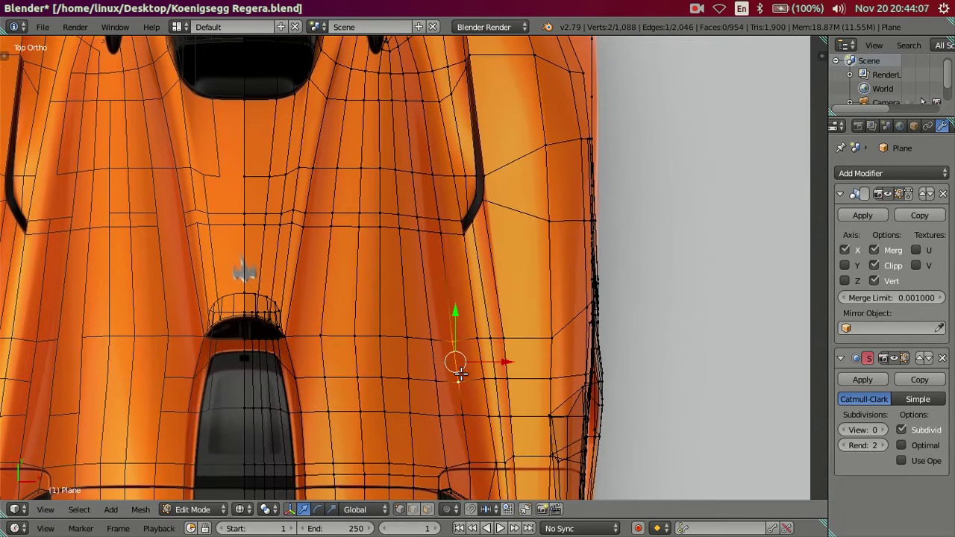
pyautogui.moveTo(508, 380); pyautogui.dragTo(509, 378)
pyautogui.moveTo(505, 297)
pyautogui.mouseDown(button='middle')
pyautogui.moveTo(499, 410)
pyautogui.moveTo(469, 324)
pyautogui.moveTo(460, 234)
pyautogui.mouseUp(button='middle')
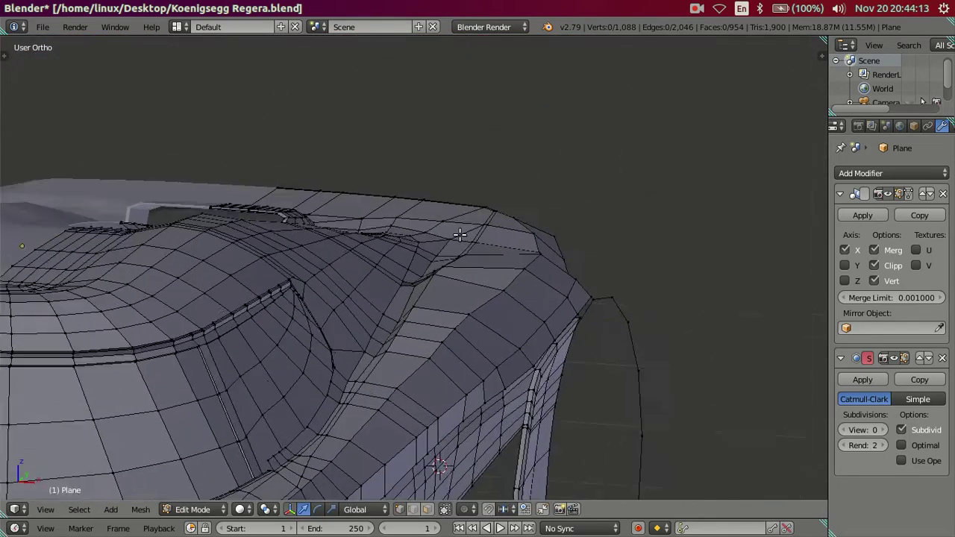
# Lower a few rear-arch vertices slightly along Z.
pyautogui.scroll(3, 460, 234)
pyautogui.scroll(2, 442, 320)
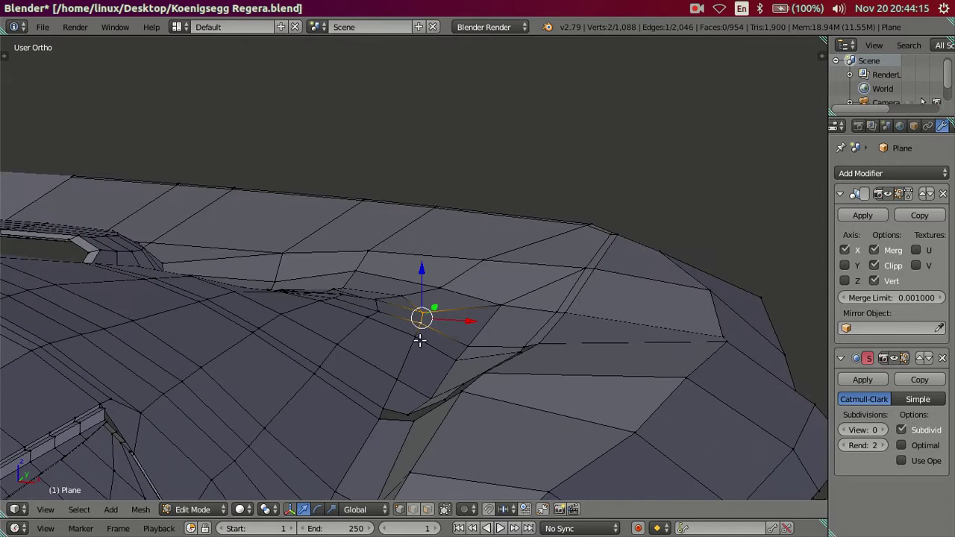
pyautogui.moveTo(414, 292)
pyautogui.mouseDown()
pyautogui.moveTo(423, 299)
pyautogui.moveTo(433, 379)
pyautogui.mouseUp()
pyautogui.moveTo(433, 379)
pyautogui.mouseDown(button='middle')
pyautogui.moveTo(497, 234)
pyautogui.moveTo(492, 281)
pyautogui.moveTo(531, 223)
pyautogui.moveTo(535, 247)
pyautogui.moveTo(433, 243)
pyautogui.moveTo(458, 254)
pyautogui.moveTo(268, 296)
pyautogui.moveTo(468, 314)
pyautogui.mouseUp(button='middle')
pyautogui.press('a')
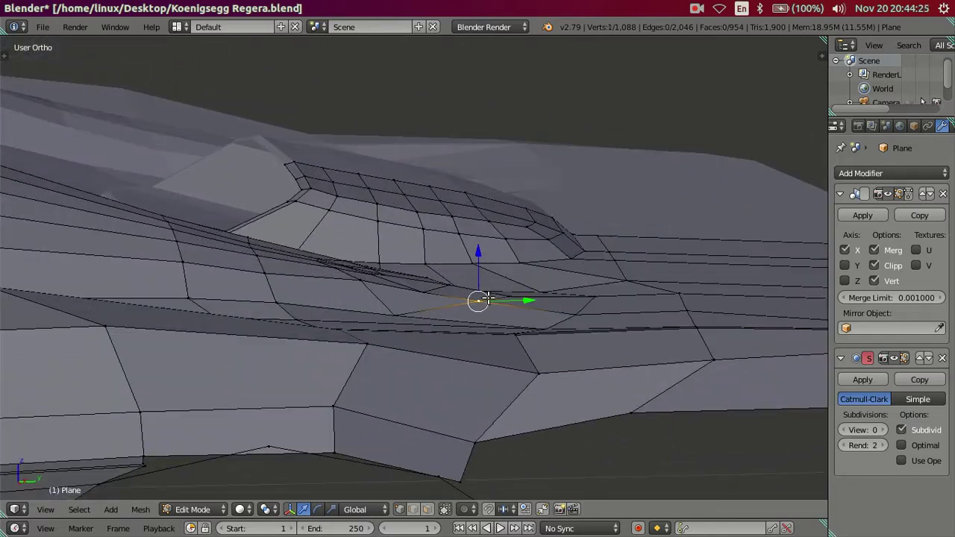
pyautogui.moveTo(488, 258); pyautogui.dragTo(515, 268)
pyautogui.press('a')
pyautogui.moveTo(599, 305)
pyautogui.mouseDown(button='middle')
pyautogui.moveTo(458, 299)
pyautogui.moveTo(465, 320)
pyautogui.moveTo(550, 346)
pyautogui.moveTo(344, 282)
pyautogui.moveTo(386, 330)
pyautogui.moveTo(473, 298)
pyautogui.moveTo(508, 299)
pyautogui.moveTo(517, 284)
pyautogui.moveTo(495, 292)
pyautogui.moveTo(486, 358)
pyautogui.moveTo(494, 384)
pyautogui.moveTo(527, 334)
pyautogui.moveTo(316, 357)
pyautogui.moveTo(455, 306)
pyautogui.mouseUp(button='middle')
# Cut a new edge loop along the lower side panel and re-enable the smoothed subdivision preview.
pyautogui.press('Tab')
pyautogui.press('Tab')
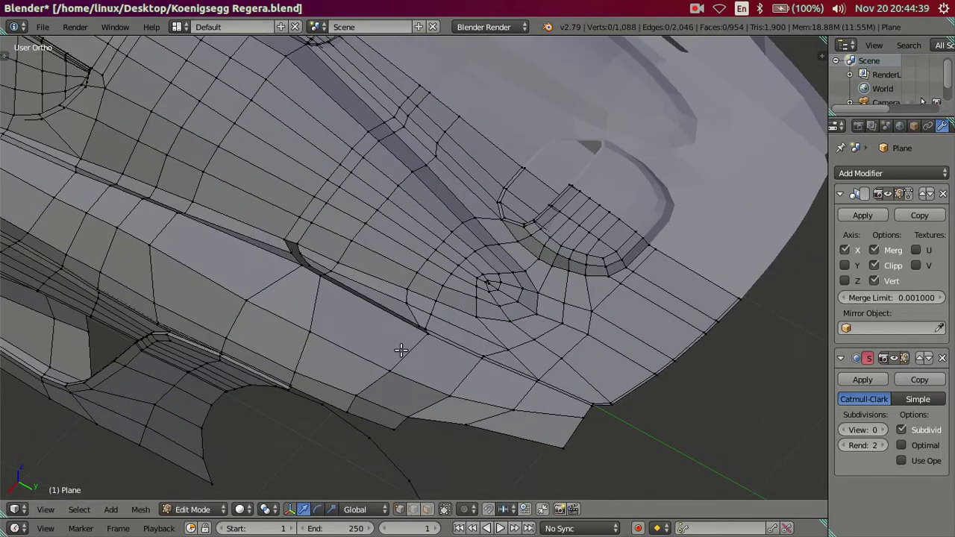
pyautogui.hotkey('ctrl', 'r')
pyautogui.click(401, 348)
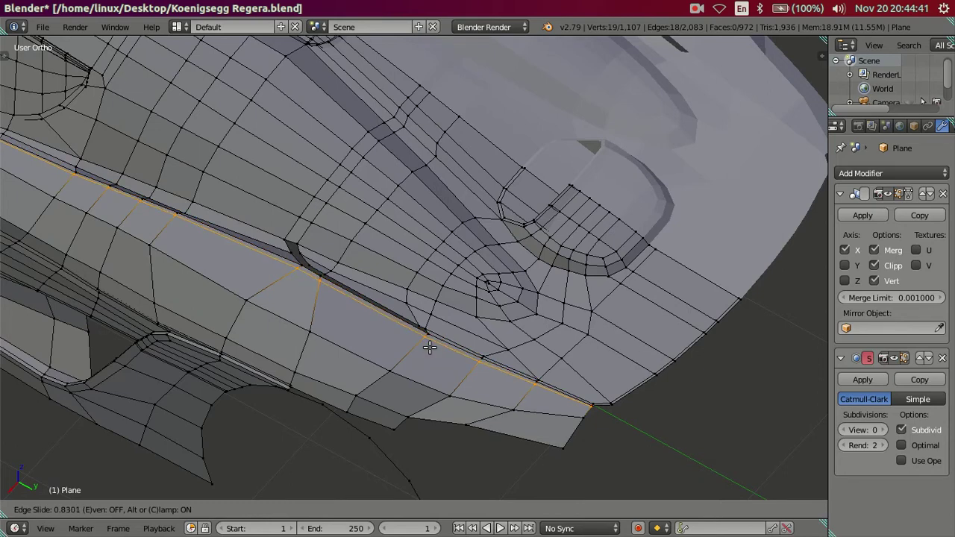
pyautogui.click(429, 349)
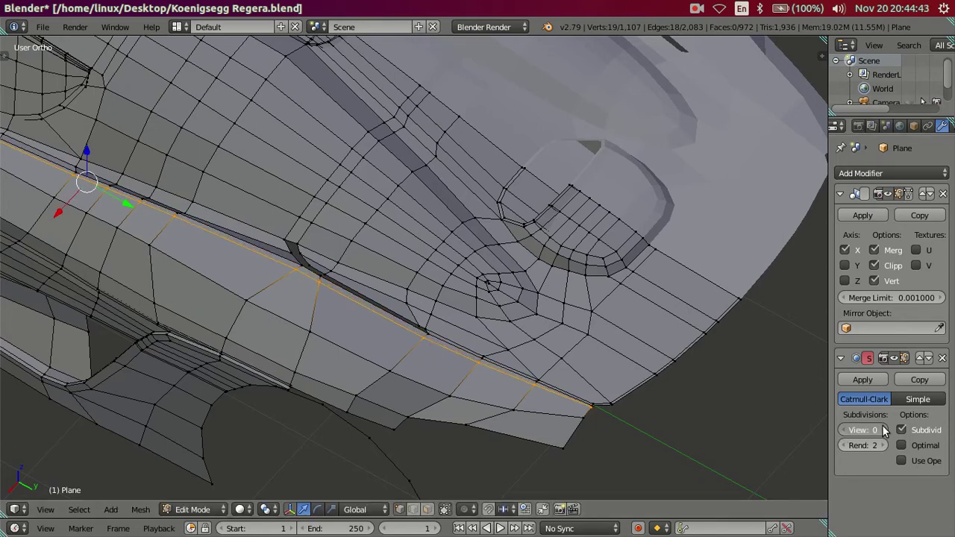
pyautogui.click(883, 430)
pyautogui.click(883, 430)
# Dissolve the selected edge loop near the car's rear.
pyautogui.moveTo(533, 314)
pyautogui.mouseDown(button='middle')
pyautogui.moveTo(459, 272)
pyautogui.moveTo(470, 281)
pyautogui.moveTo(436, 295)
pyautogui.moveTo(464, 282)
pyautogui.moveTo(495, 292)
pyautogui.moveTo(603, 341)
pyautogui.moveTo(617, 359)
pyautogui.moveTo(350, 350)
pyautogui.moveTo(359, 347)
pyautogui.moveTo(437, 448)
pyautogui.moveTo(465, 247)
pyautogui.moveTo(480, 301)
pyautogui.moveTo(541, 241)
pyautogui.mouseUp(button='middle')
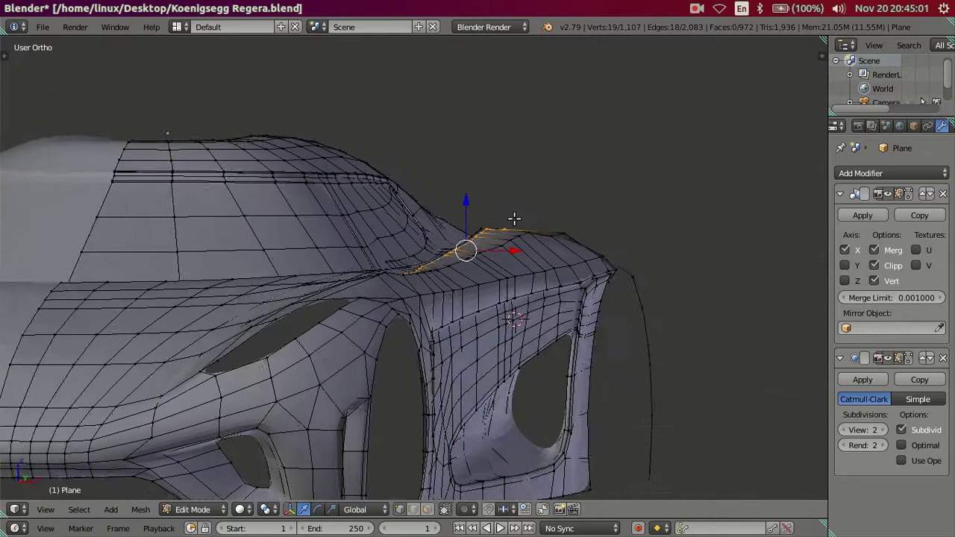
pyautogui.moveTo(505, 236); pyautogui.dragTo(532, 247, button='middle')
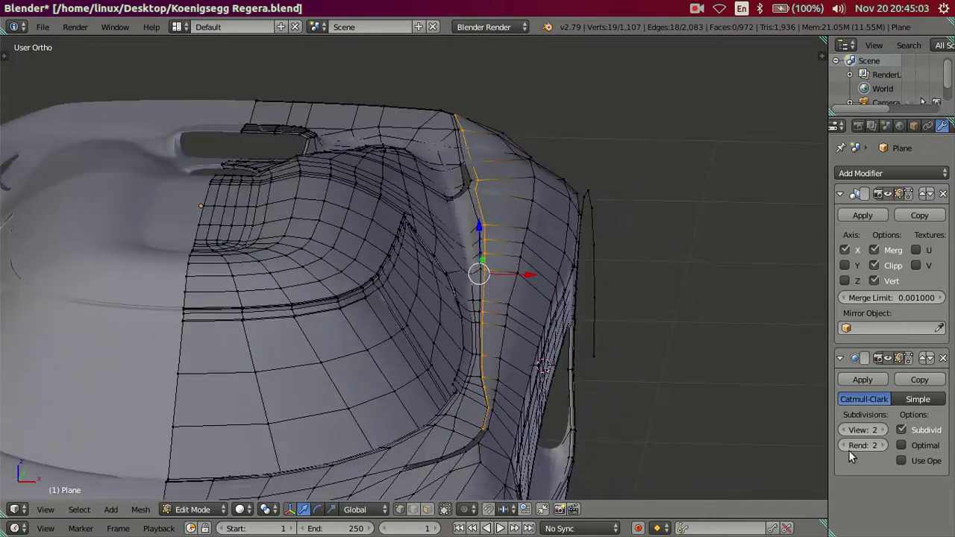
pyautogui.hotkey('ctrl', 'x')
pyautogui.moveTo(630, 348)
pyautogui.mouseDown(button='middle')
pyautogui.moveTo(637, 335)
pyautogui.moveTo(584, 314)
pyautogui.moveTo(552, 376)
pyautogui.moveTo(528, 331)
pyautogui.moveTo(358, 331)
pyautogui.moveTo(335, 390)
pyautogui.moveTo(319, 336)
pyautogui.moveTo(335, 345)
pyautogui.moveTo(428, 331)
pyautogui.moveTo(437, 352)
pyautogui.moveTo(431, 407)
pyautogui.moveTo(356, 401)
pyautogui.moveTo(22, 291)
pyautogui.moveTo(85, 272)
pyautogui.moveTo(210, 290)
pyautogui.moveTo(224, 315)
pyautogui.moveTo(222, 300)
pyautogui.moveTo(199, 288)
pyautogui.mouseUp(button='middle')
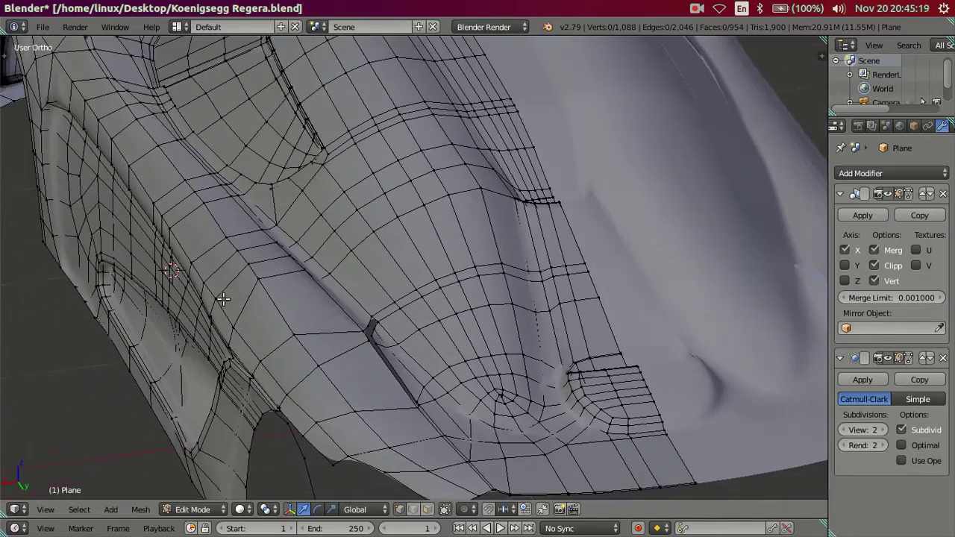
pyautogui.scroll(-2, 207, 290)
pyautogui.scroll(-2, 207, 290)
pyautogui.scroll(-2, 206, 284)
pyautogui.scroll(2, 205, 278)
# Add a centred edge loop across the arch panel.
pyautogui.hotkey('ctrl', 'r')
pyautogui.click(300, 308)
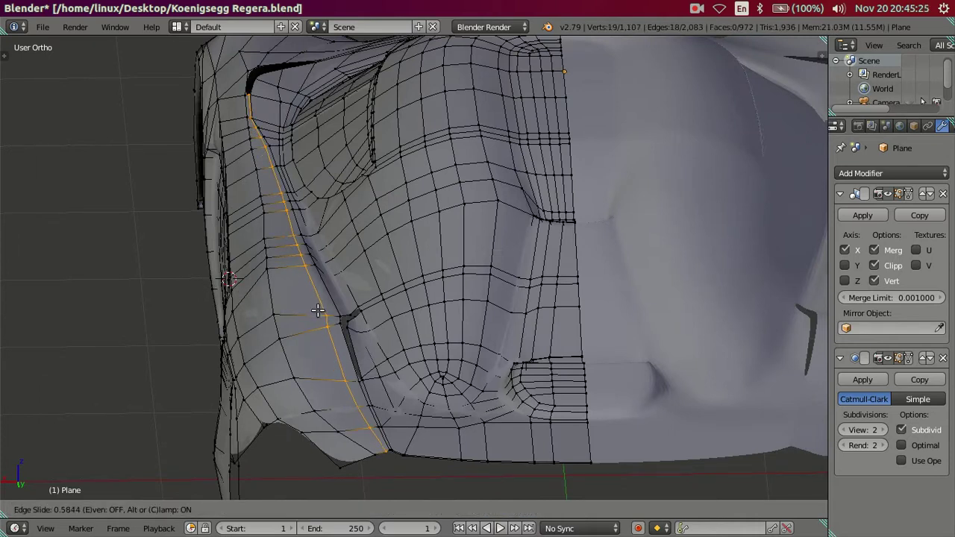
pyautogui.rightClick(318, 311)
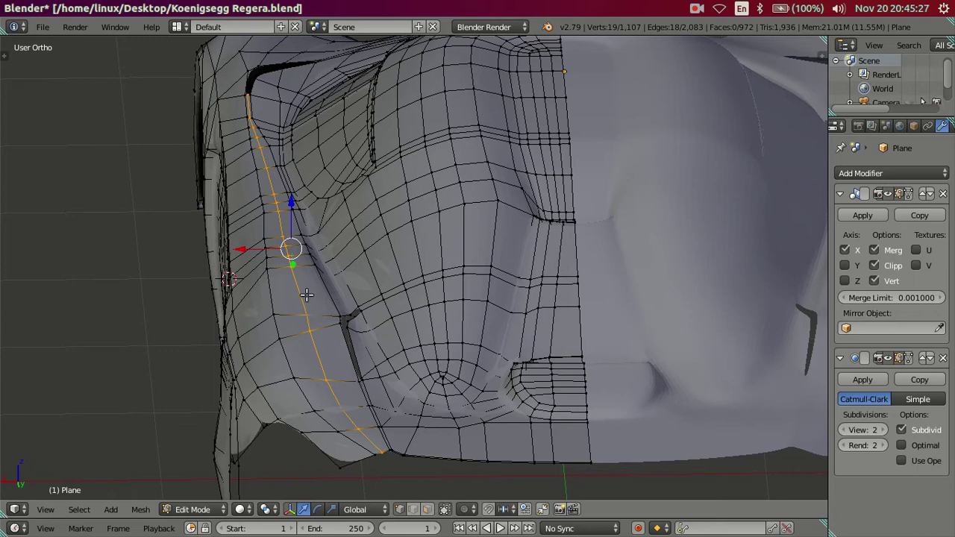
pyautogui.moveTo(310, 325); pyautogui.dragTo(302, 325, button='middle')
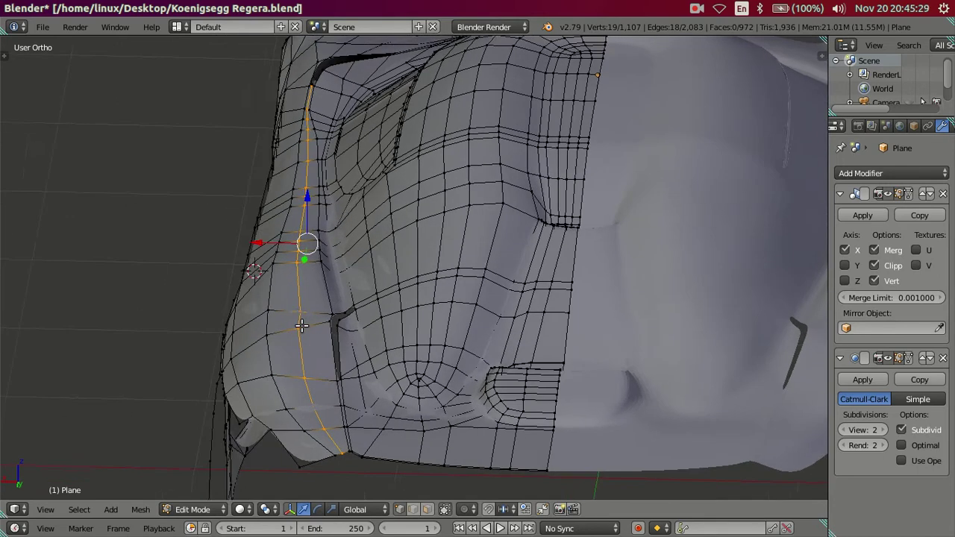
# Rotate and shift two lower side-panel vertices along X by about 0.026 and 0.023, then view Right Ortho.
pyautogui.rightClick(308, 367)
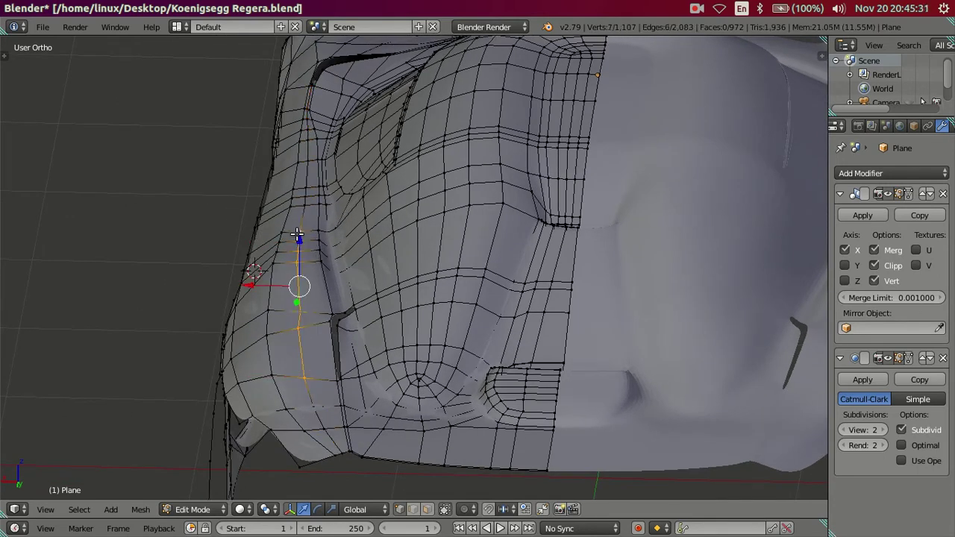
pyautogui.moveTo(267, 282); pyautogui.dragTo(274, 280)
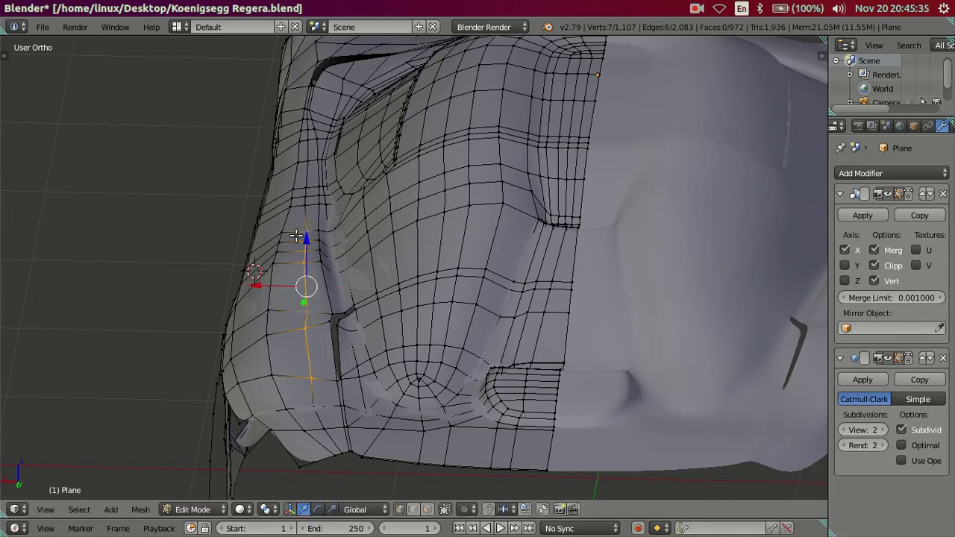
pyautogui.rightClick(300, 266)
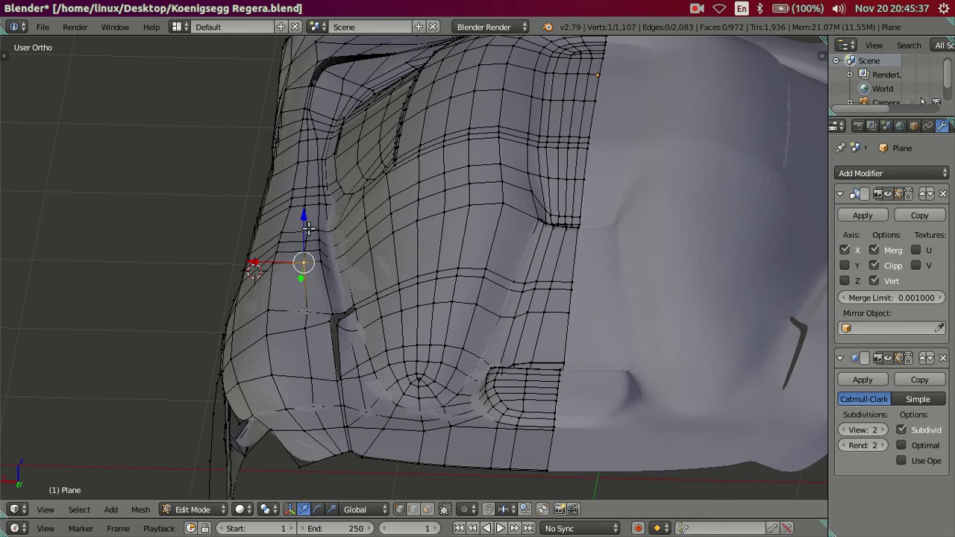
pyautogui.press('r')
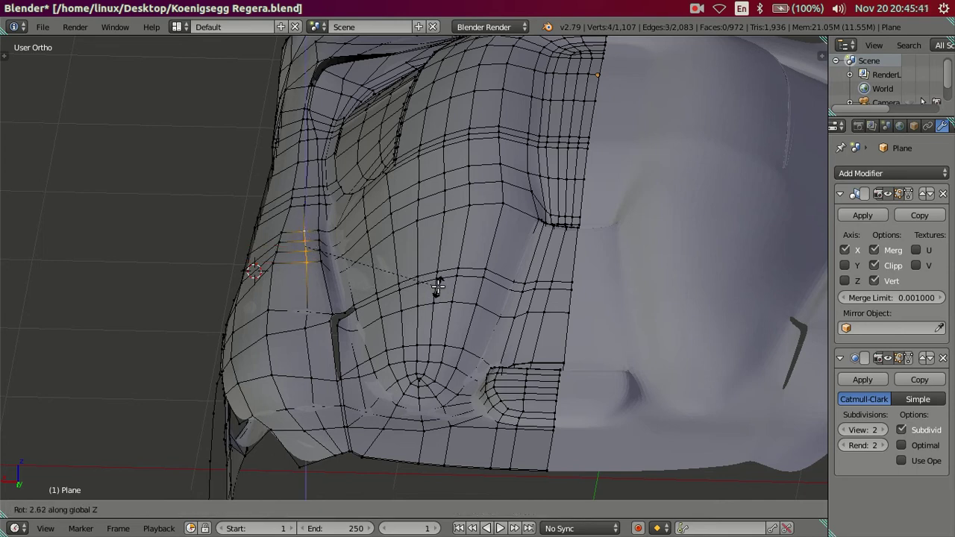
pyautogui.click(438, 286)
pyautogui.moveTo(306, 329); pyautogui.dragTo(279, 345, button='middle')
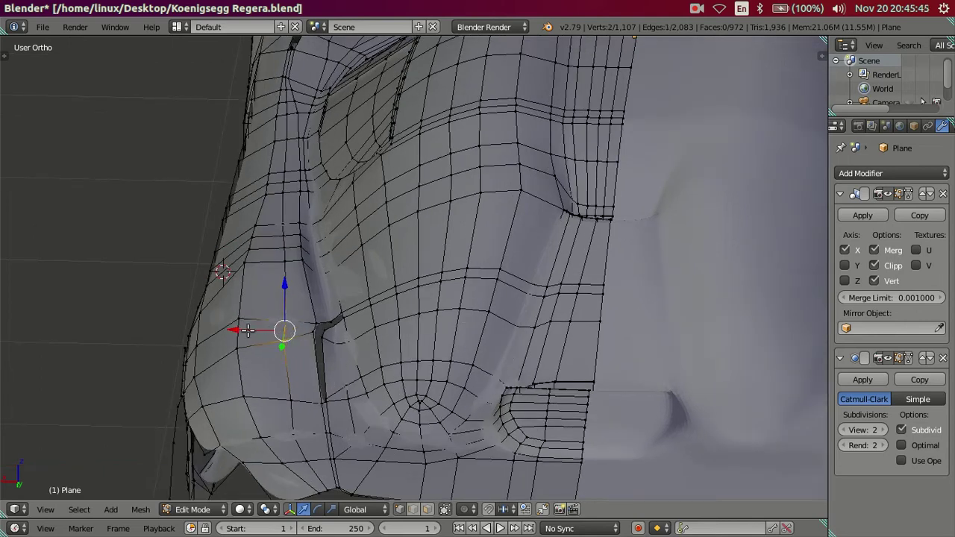
pyautogui.moveTo(255, 342); pyautogui.dragTo(260, 343)
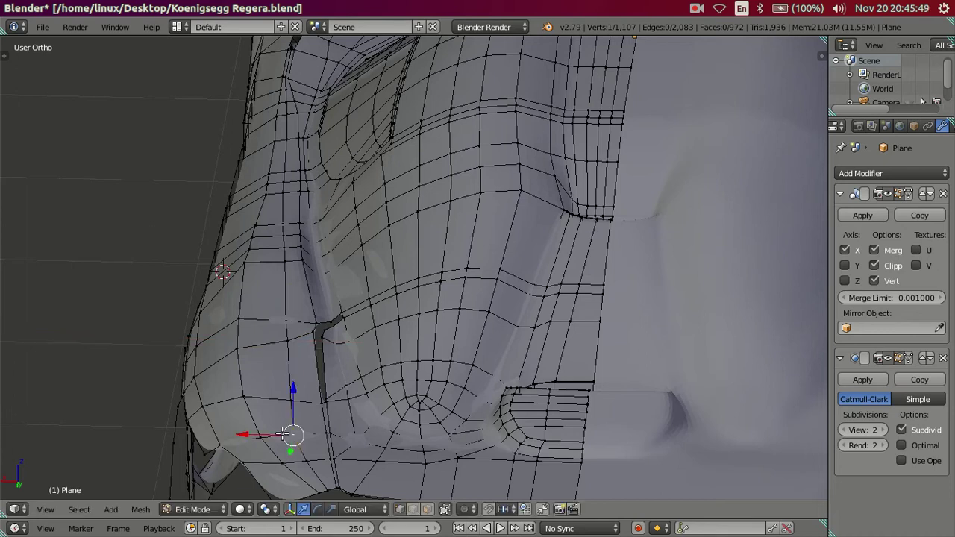
pyautogui.moveTo(265, 448); pyautogui.dragTo(272, 450)
pyautogui.moveTo(299, 448)
pyautogui.mouseDown(button='middle')
pyautogui.moveTo(423, 364)
pyautogui.moveTo(440, 386)
pyautogui.mouseUp(button='middle')
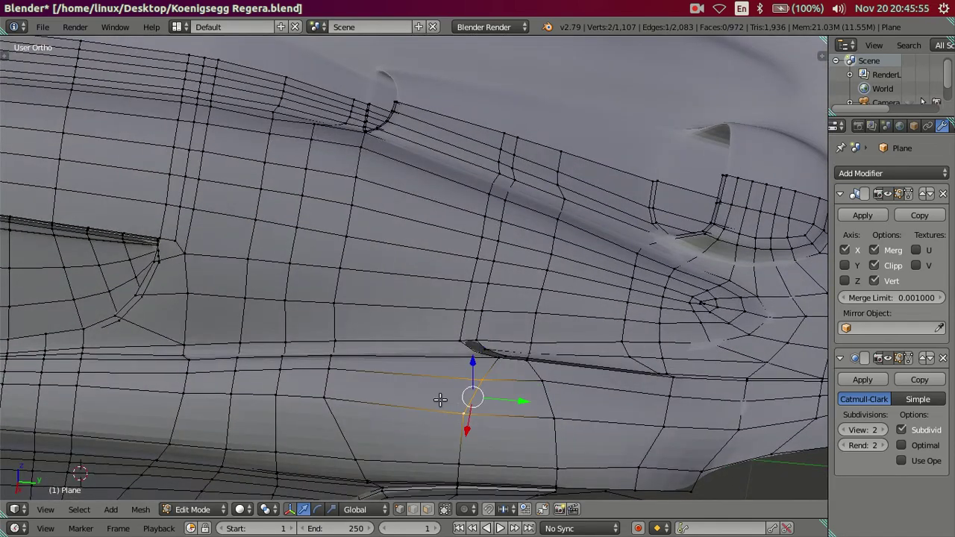
pyautogui.press('KP_3')
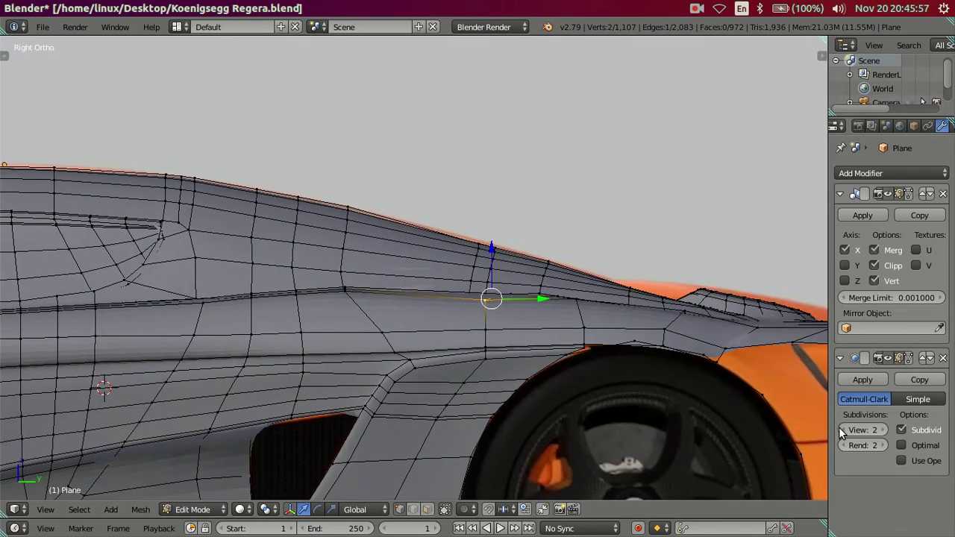
# Set the subdivision preview to 0, show textured shading, and raise one vertex along Z.
pyautogui.doubleClick(844, 429)
pyautogui.hotkey('alt', 'z')
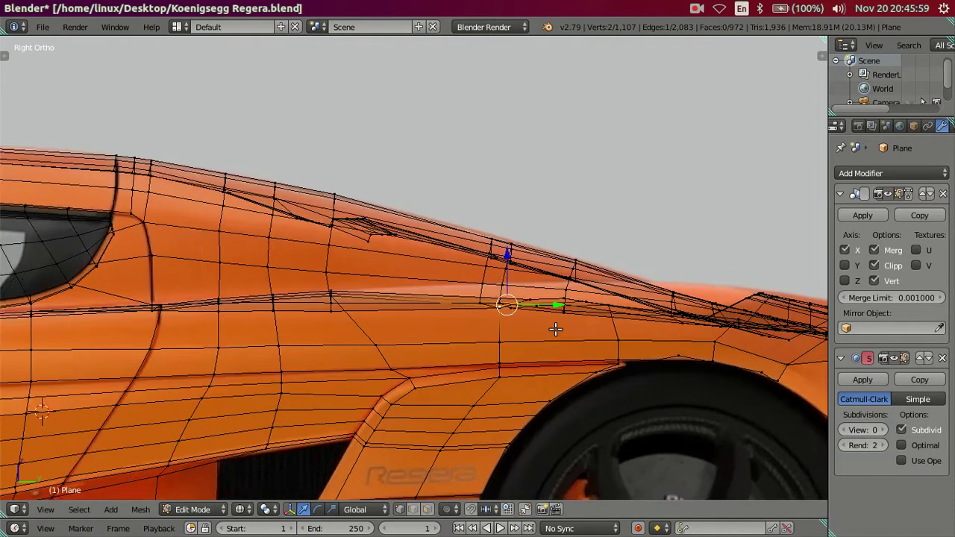
pyautogui.scroll(3, 555, 329)
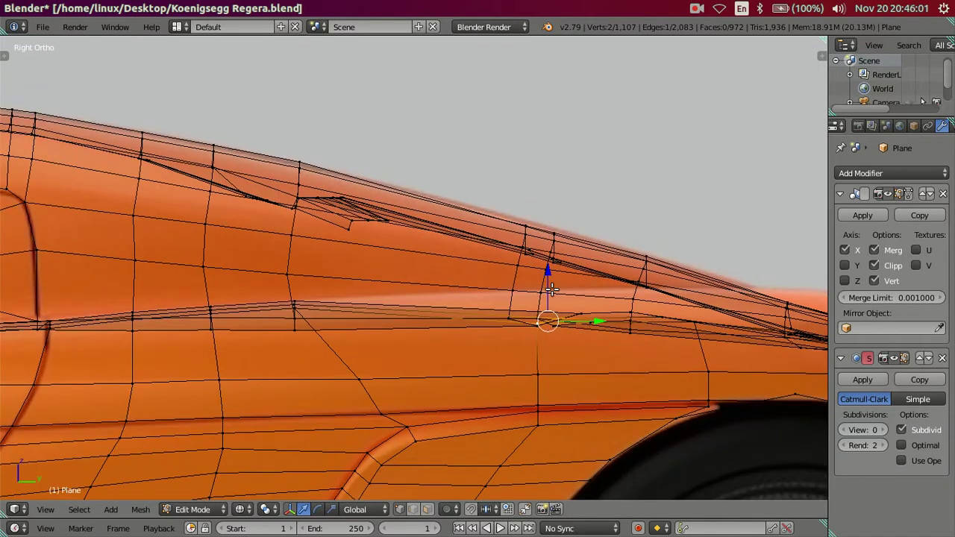
pyautogui.press('g')
pyautogui.press('z')
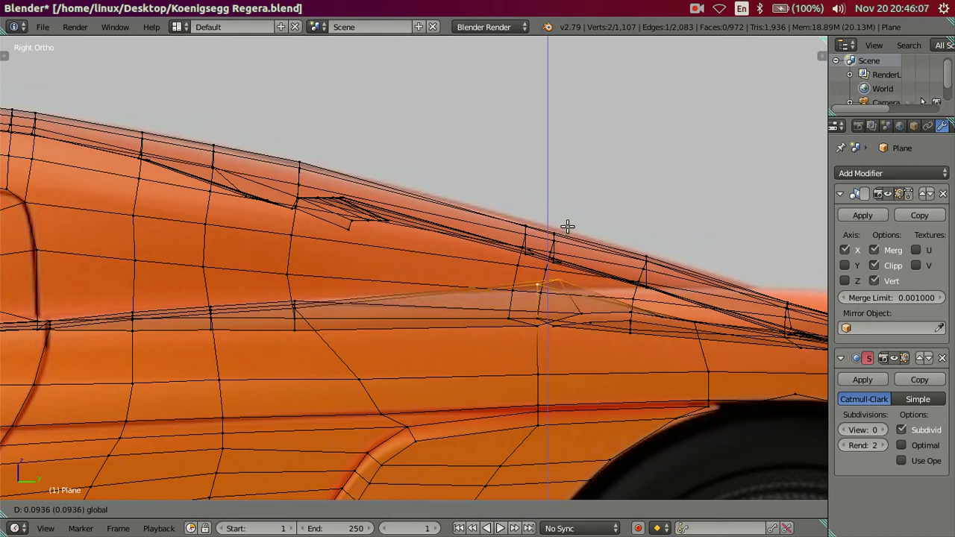
pyautogui.click(574, 242)
# Raise neighbouring rear fender-top vertices vertically to match the reference photo outline.
pyautogui.moveTo(560, 267)
pyautogui.mouseDown(button='middle')
pyautogui.moveTo(633, 316)
pyautogui.moveTo(661, 309)
pyautogui.moveTo(655, 337)
pyautogui.moveTo(658, 329)
pyautogui.mouseUp(button='middle')
pyautogui.keyDown('shift'); pyautogui.rightClick(637, 290); pyautogui.keyUp('shift')
pyautogui.moveTo(637, 290)
pyautogui.mouseDown(button='middle')
pyautogui.moveTo(632, 305)
pyautogui.moveTo(671, 305)
pyautogui.moveTo(667, 288)
pyautogui.moveTo(644, 281)
pyautogui.moveTo(686, 324)
pyautogui.moveTo(642, 308)
pyautogui.moveTo(527, 378)
pyautogui.moveTo(575, 441)
pyautogui.moveTo(589, 355)
pyautogui.moveTo(586, 414)
pyautogui.moveTo(543, 324)
pyautogui.moveTo(544, 284)
pyautogui.mouseUp(button='middle')
pyautogui.moveTo(558, 281); pyautogui.dragTo(559, 282)
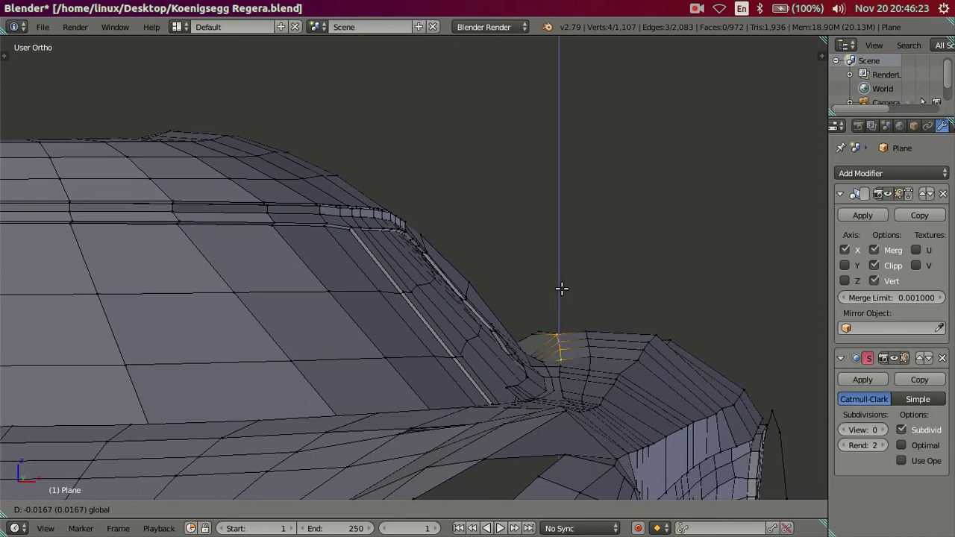
pyautogui.click(562, 288)
pyautogui.press('a')
pyautogui.moveTo(561, 294)
pyautogui.mouseDown(button='middle')
pyautogui.moveTo(597, 394)
pyautogui.moveTo(586, 352)
pyautogui.moveTo(548, 345)
pyautogui.moveTo(597, 360)
pyautogui.moveTo(587, 369)
pyautogui.moveTo(537, 356)
pyautogui.moveTo(497, 365)
pyautogui.moveTo(527, 371)
pyautogui.mouseUp(button='middle')
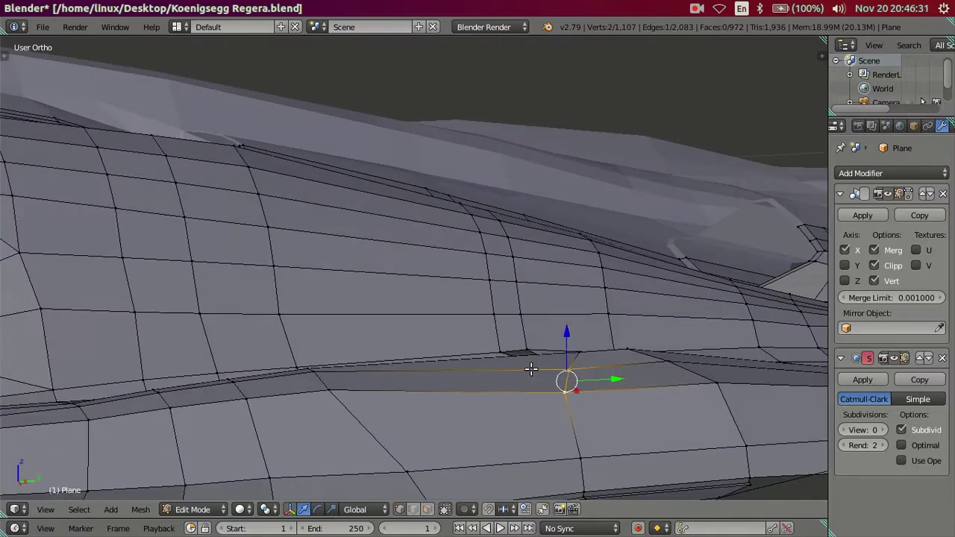
pyautogui.press('KP_3')
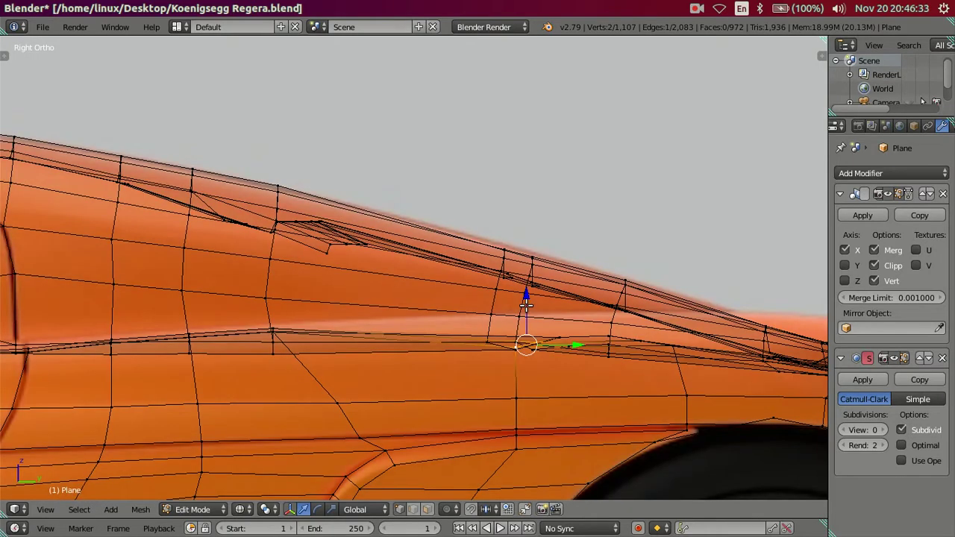
pyautogui.moveTo(526, 306); pyautogui.dragTo(531, 282)
pyautogui.click(530, 280)
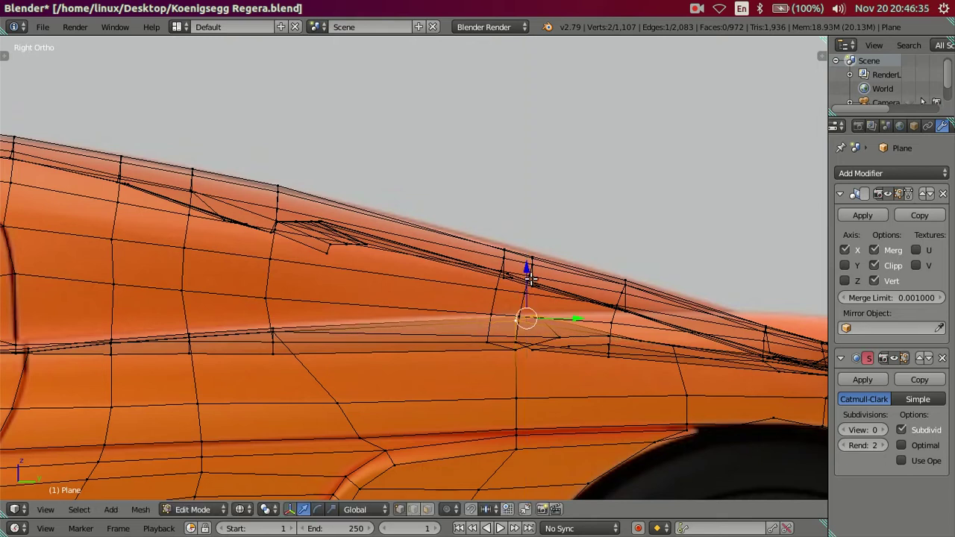
# Select a strip of faces above the rear wheel and raise it along Z.
pyautogui.moveTo(358, 324)
pyautogui.mouseDown(button='middle')
pyautogui.moveTo(414, 359)
pyautogui.moveTo(395, 385)
pyautogui.mouseUp(button='middle')
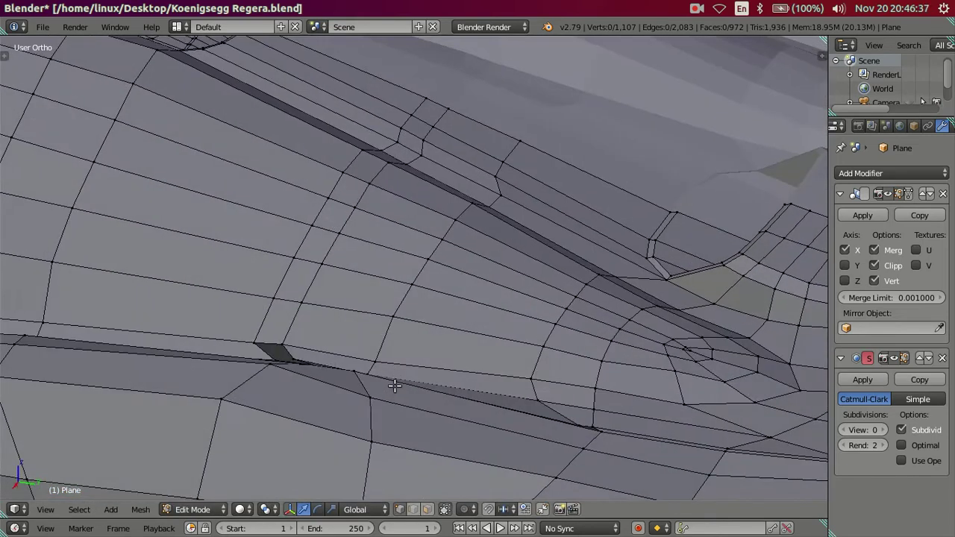
pyautogui.keyDown('shift'); pyautogui.rightClick(391, 416); pyautogui.keyUp('shift')
pyautogui.moveTo(517, 432)
pyautogui.mouseDown(button='middle')
pyautogui.moveTo(348, 294)
pyautogui.moveTo(363, 321)
pyautogui.mouseUp(button='middle')
pyautogui.keyDown('shift'); pyautogui.rightClick(365, 321); pyautogui.keyUp('shift')
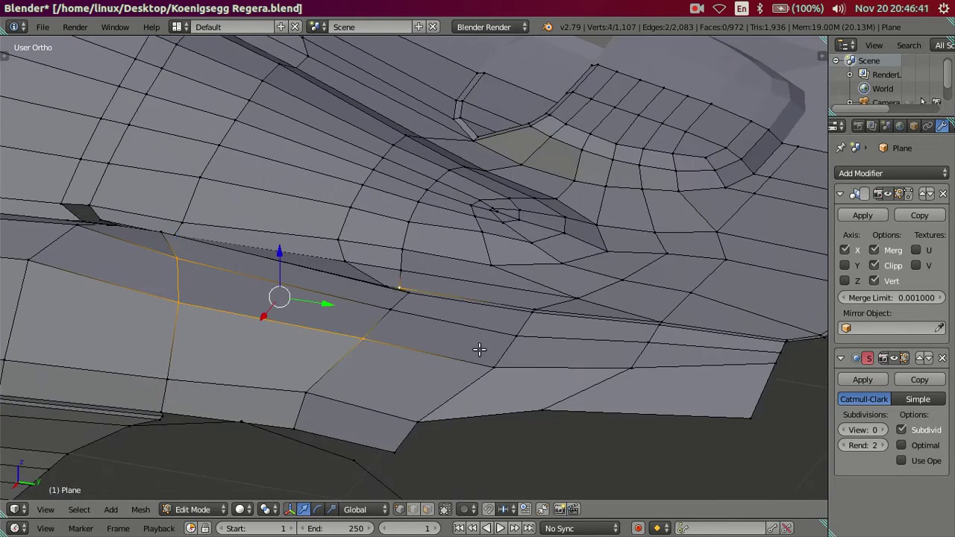
pyautogui.keyDown('shift'); pyautogui.rightClick(434, 326); pyautogui.keyUp('shift')
pyautogui.keyDown('shift'); pyautogui.rightClick(518, 341); pyautogui.keyUp('shift')
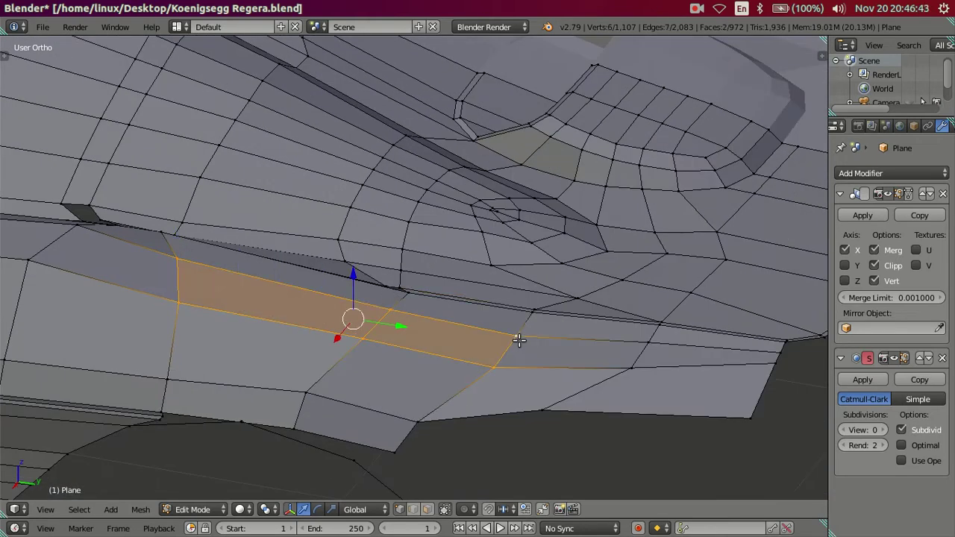
pyautogui.press('KP_3')
pyautogui.scroll(1, 452, 279)
pyautogui.scroll(2, 430, 278)
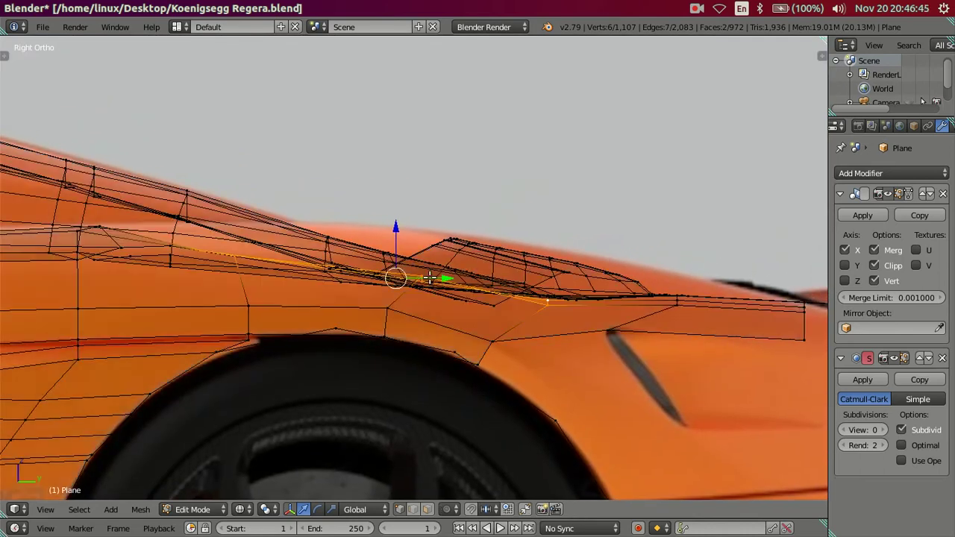
pyautogui.press('g')
pyautogui.press('z')
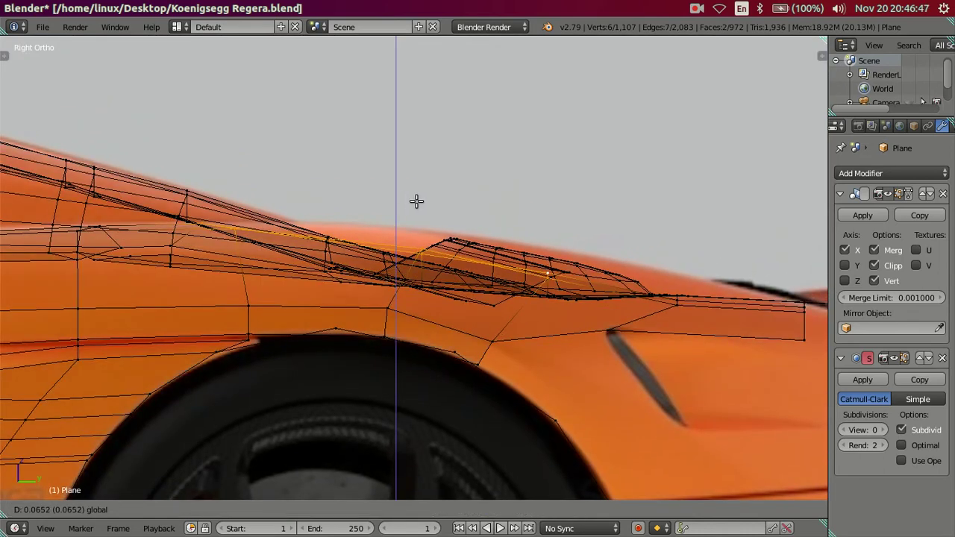
pyautogui.click(410, 204)
# Trim the selection, raise the remaining vertices, then deselect all and switch to wireframe.
pyautogui.moveTo(171, 221); pyautogui.dragTo(201, 235, button='middle')
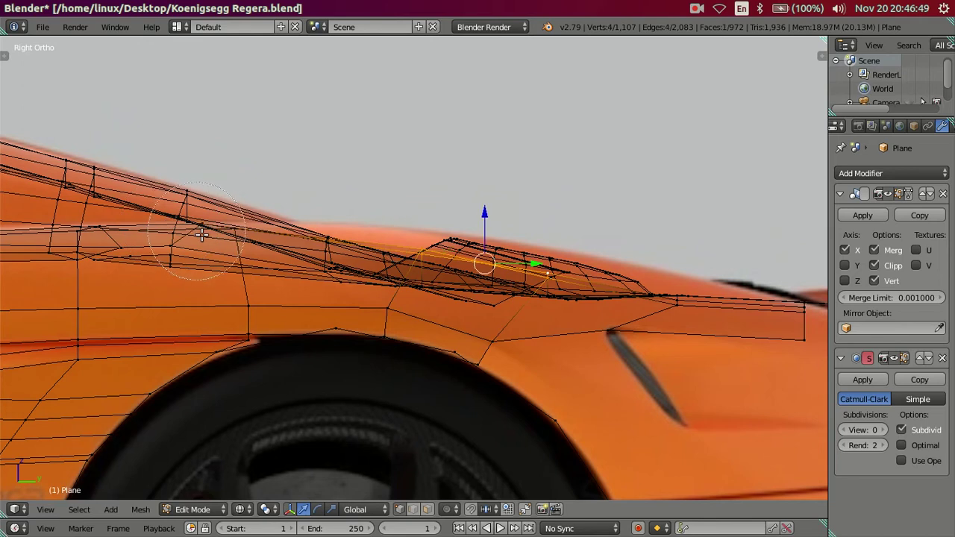
pyautogui.moveTo(481, 218)
pyautogui.mouseDown()
pyautogui.moveTo(486, 200)
pyautogui.moveTo(544, 210)
pyautogui.mouseUp()
pyautogui.middleClick(422, 236)
pyautogui.rightClick(422, 235)
pyautogui.click(546, 206)
pyautogui.press('s')
pyautogui.press('Escape')
pyautogui.press('a')
pyautogui.press('x')
pyautogui.press('z')
pyautogui.moveTo(426, 314); pyautogui.dragTo(564, 366, button='middle')
# Return to solid shading and raise an arch-edge vertex to follow the side photo.
pyautogui.scroll(3, 491, 369)
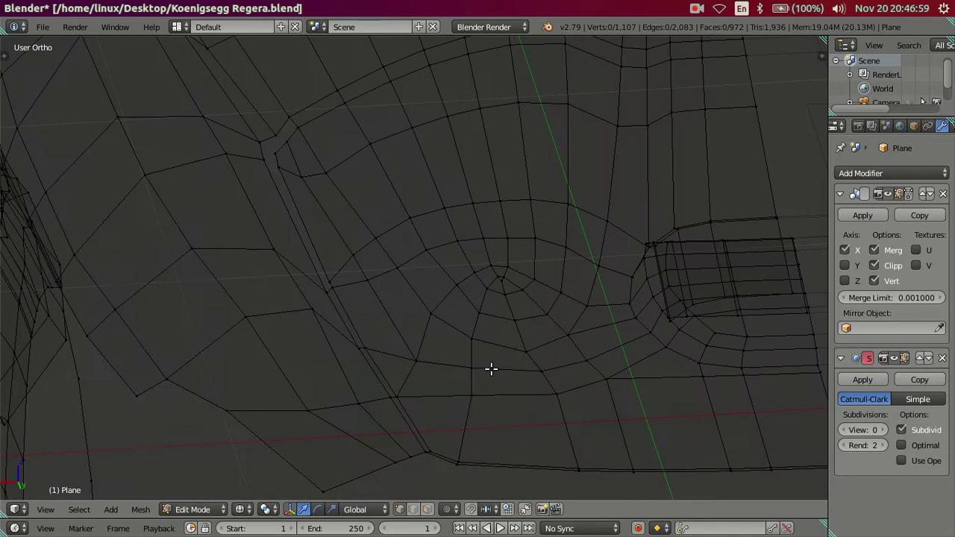
pyautogui.press('z')
pyautogui.moveTo(406, 366); pyautogui.dragTo(411, 368, button='middle')
pyautogui.rightClick(364, 409)
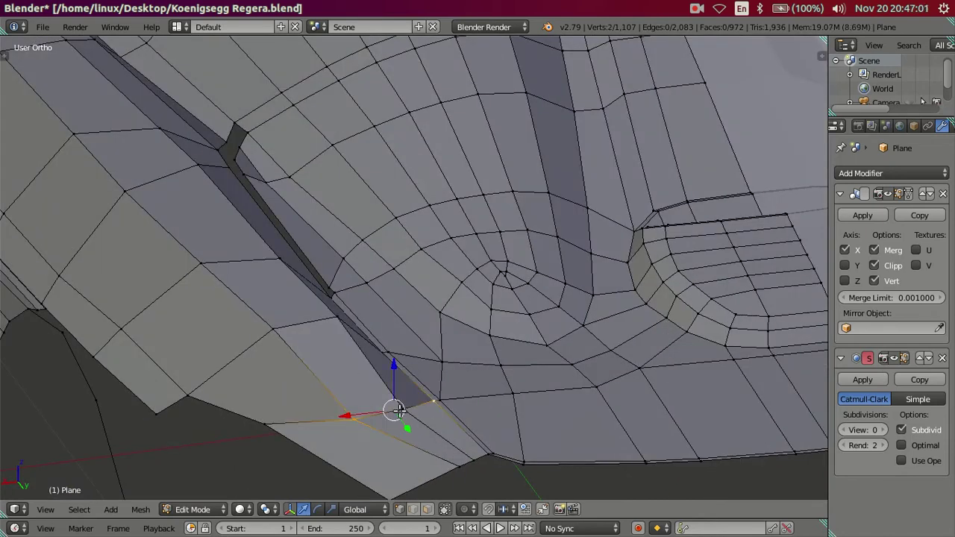
pyautogui.press('KP_3')
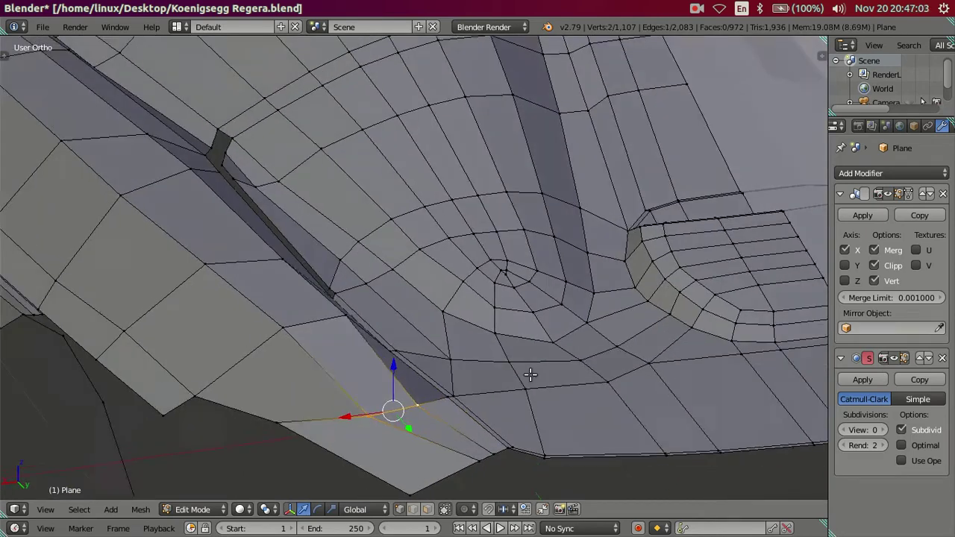
pyautogui.moveTo(675, 254); pyautogui.dragTo(684, 231)
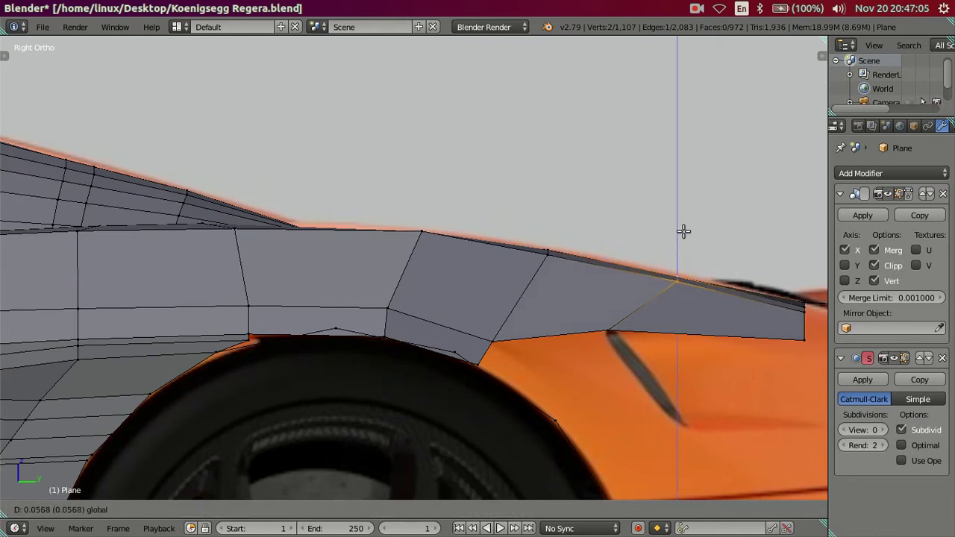
pyautogui.click(684, 231)
pyautogui.press('a')
pyautogui.moveTo(676, 232)
pyautogui.mouseDown(button='middle')
pyautogui.moveTo(417, 334)
pyautogui.moveTo(465, 388)
pyautogui.moveTo(500, 256)
pyautogui.moveTo(532, 262)
pyautogui.moveTo(529, 309)
pyautogui.moveTo(505, 367)
pyautogui.moveTo(330, 286)
pyautogui.moveTo(419, 367)
pyautogui.moveTo(512, 296)
pyautogui.moveTo(503, 320)
pyautogui.moveTo(499, 305)
pyautogui.moveTo(452, 327)
pyautogui.mouseUp(button='middle')
# Inspect the body smoothed at subdivision level 2, then return to editing at level 0.
pyautogui.press('Tab')
pyautogui.scroll(2, 332, 286)
pyautogui.click(882, 430)
pyautogui.click(883, 430)
pyautogui.moveTo(580, 351)
pyautogui.mouseDown(button='middle')
pyautogui.moveTo(547, 324)
pyautogui.moveTo(583, 312)
pyautogui.moveTo(582, 302)
pyautogui.moveTo(465, 285)
pyautogui.moveTo(437, 287)
pyautogui.moveTo(346, 354)
pyautogui.moveTo(413, 331)
pyautogui.moveTo(398, 346)
pyautogui.mouseUp(button='middle')
pyautogui.press('Tab')
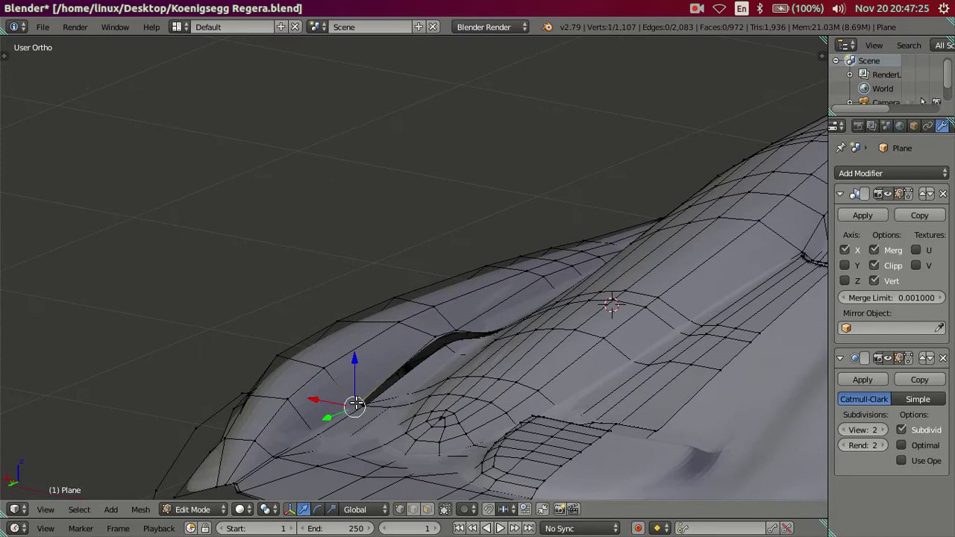
pyautogui.click(844, 430)
pyautogui.click(844, 430)
# Raise a vertex and a pair of vertices near the rear-deck vent.
pyautogui.moveTo(448, 344)
pyautogui.mouseDown(button='middle')
pyautogui.moveTo(418, 324)
pyautogui.moveTo(439, 316)
pyautogui.moveTo(450, 328)
pyautogui.moveTo(418, 320)
pyautogui.moveTo(423, 331)
pyautogui.moveTo(431, 323)
pyautogui.moveTo(361, 381)
pyautogui.moveTo(473, 284)
pyautogui.moveTo(429, 338)
pyautogui.moveTo(445, 378)
pyautogui.mouseUp(button='middle')
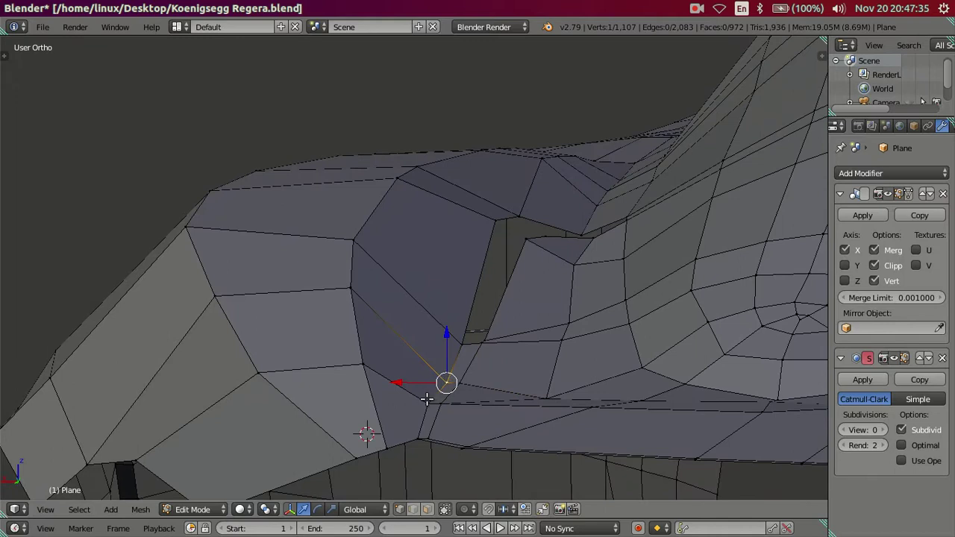
pyautogui.moveTo(452, 322); pyautogui.dragTo(449, 317)
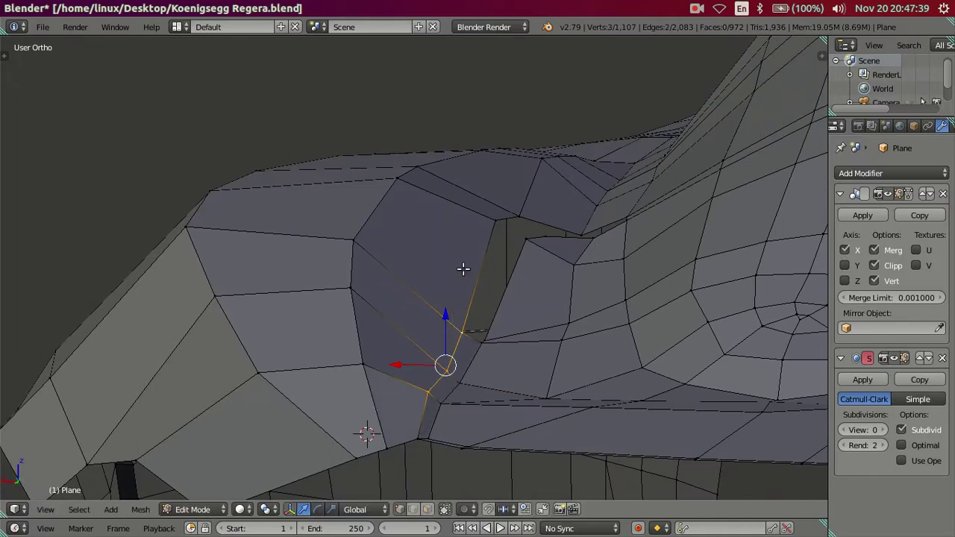
pyautogui.moveTo(445, 329)
pyautogui.mouseDown(button='middle')
pyautogui.moveTo(486, 341)
pyautogui.moveTo(478, 341)
pyautogui.moveTo(659, 264)
pyautogui.mouseUp(button='middle')
pyautogui.rightClick(661, 258)
pyautogui.keyDown('shift'); pyautogui.rightClick(679, 243); pyautogui.keyUp('shift')
pyautogui.moveTo(669, 211); pyautogui.dragTo(671, 198)
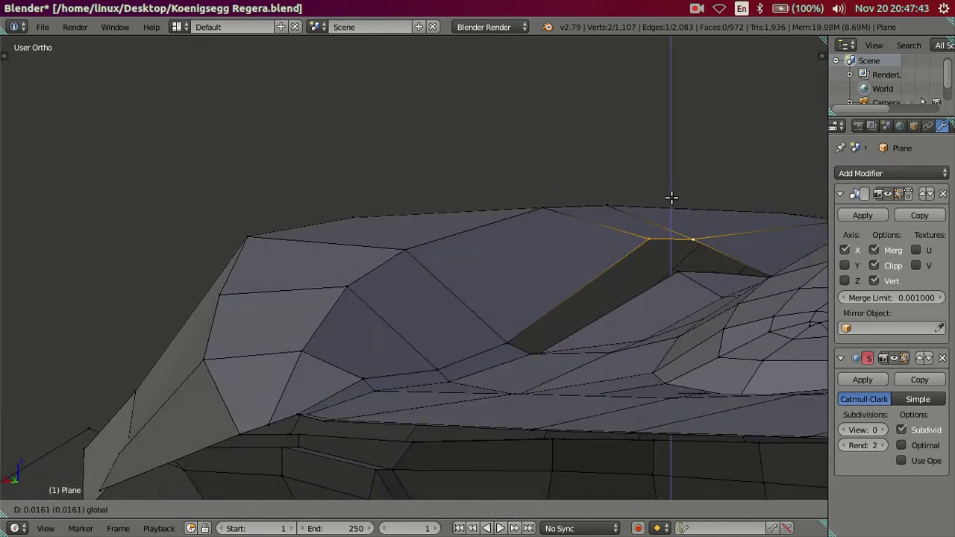
# Raise two more vertices individually, deselect all, and return to Object Mode.
pyautogui.rightClick(509, 338)
pyautogui.moveTo(507, 293); pyautogui.dragTo(507, 277)
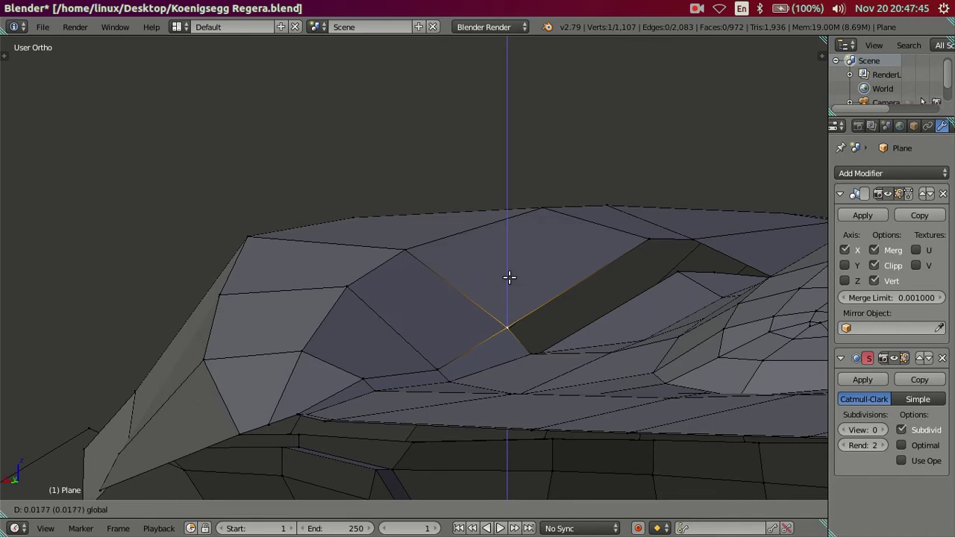
pyautogui.rightClick(439, 365)
pyautogui.moveTo(437, 318); pyautogui.dragTo(437, 303)
pyautogui.press('a')
pyautogui.moveTo(437, 303)
pyautogui.mouseDown(button='middle')
pyautogui.moveTo(591, 273)
pyautogui.moveTo(408, 346)
pyautogui.moveTo(443, 377)
pyautogui.moveTo(465, 327)
pyautogui.moveTo(445, 374)
pyautogui.moveTo(426, 349)
pyautogui.moveTo(405, 352)
pyautogui.moveTo(380, 300)
pyautogui.mouseUp(button='middle')
pyautogui.press('Tab')
pyautogui.scroll(-3, 407, 352)
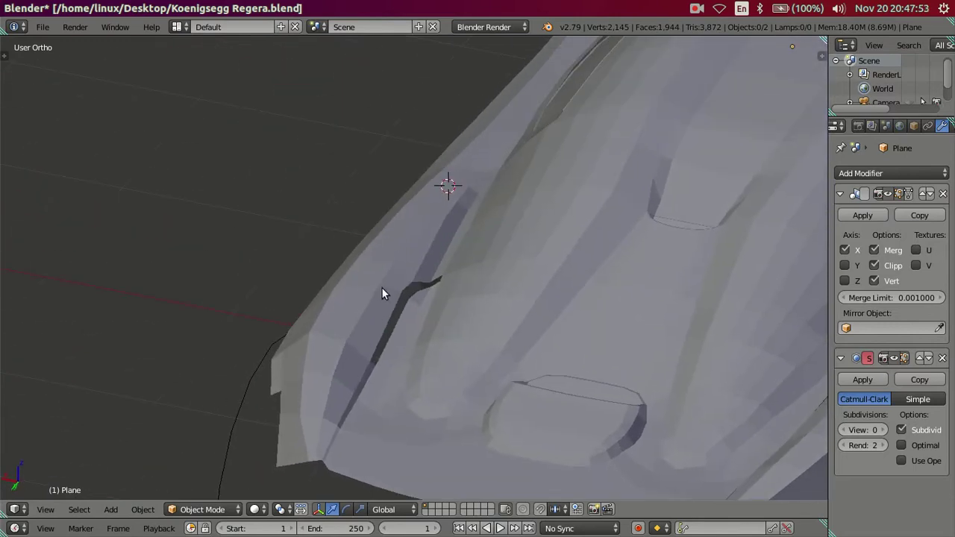
# Cut a centred edge loop along the car's side in Edit Mode.
pyautogui.press('Tab')
pyautogui.hotkey('ctrl', 'r')
pyautogui.click(390, 284)
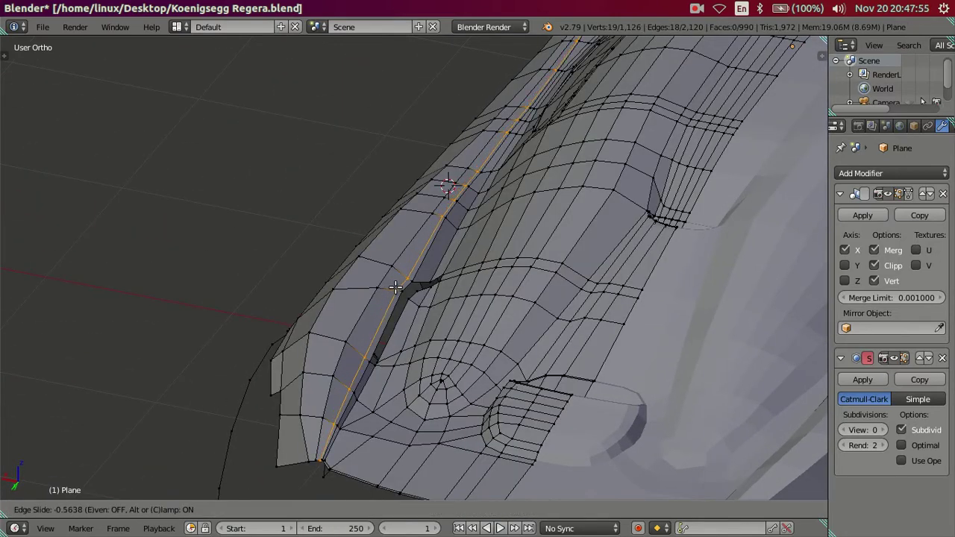
pyautogui.rightClick(392, 285)
pyautogui.press('a')
pyautogui.moveTo(395, 288)
pyautogui.mouseDown(button='middle')
pyautogui.moveTo(437, 250)
pyautogui.moveTo(333, 385)
pyautogui.moveTo(348, 383)
pyautogui.mouseUp(button='middle')
# Preview the body panel smoothed at subdivision level 2 from a top-down angle.
pyautogui.scroll(2, 333, 385)
pyautogui.scroll(1, 376, 390)
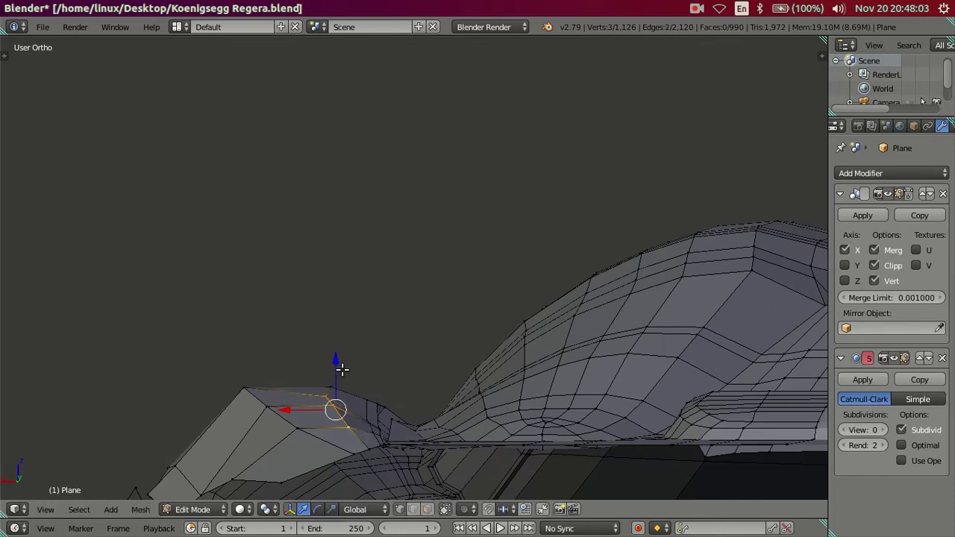
pyautogui.press('a')
pyautogui.moveTo(342, 369); pyautogui.dragTo(436, 407, button='middle')
pyautogui.moveTo(502, 287)
pyautogui.mouseDown(button='middle')
pyautogui.moveTo(471, 373)
pyautogui.moveTo(652, 388)
pyautogui.mouseUp(button='middle')
pyautogui.click(884, 430)
pyautogui.click(884, 430)
pyautogui.scroll(-2, 464, 347)
pyautogui.moveTo(482, 332)
pyautogui.mouseDown(button='middle')
pyautogui.moveTo(562, 352)
pyautogui.moveTo(492, 302)
pyautogui.mouseUp(button='middle')
pyautogui.scroll(-3, 492, 302)
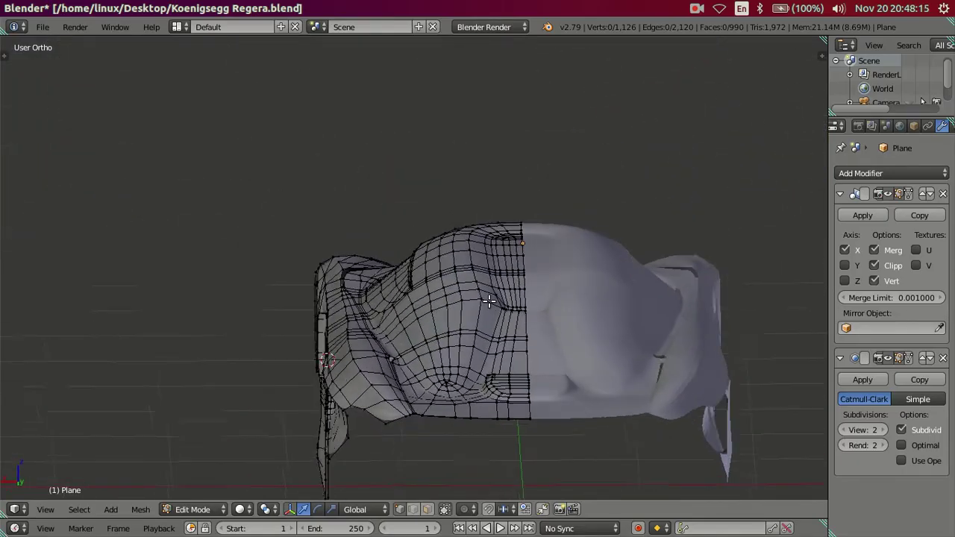
# Raise one side-crease vertex near the roof slightly along Z.
pyautogui.scroll(2, 288, 341)
pyautogui.scroll(1, 288, 341)
pyautogui.moveTo(288, 341)
pyautogui.mouseDown(button='middle')
pyautogui.moveTo(433, 400)
pyautogui.moveTo(366, 396)
pyautogui.moveTo(379, 409)
pyautogui.mouseUp(button='middle')
pyautogui.scroll(1, 383, 396)
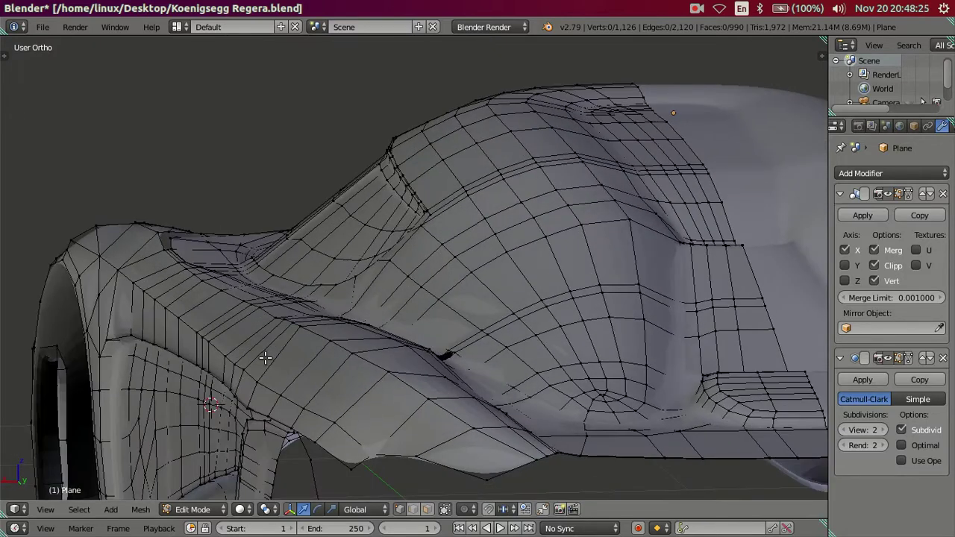
pyautogui.scroll(-1, 265, 358)
pyautogui.moveTo(372, 340)
pyautogui.mouseDown(button='middle')
pyautogui.moveTo(348, 334)
pyautogui.moveTo(417, 334)
pyautogui.moveTo(341, 330)
pyautogui.mouseUp(button='middle')
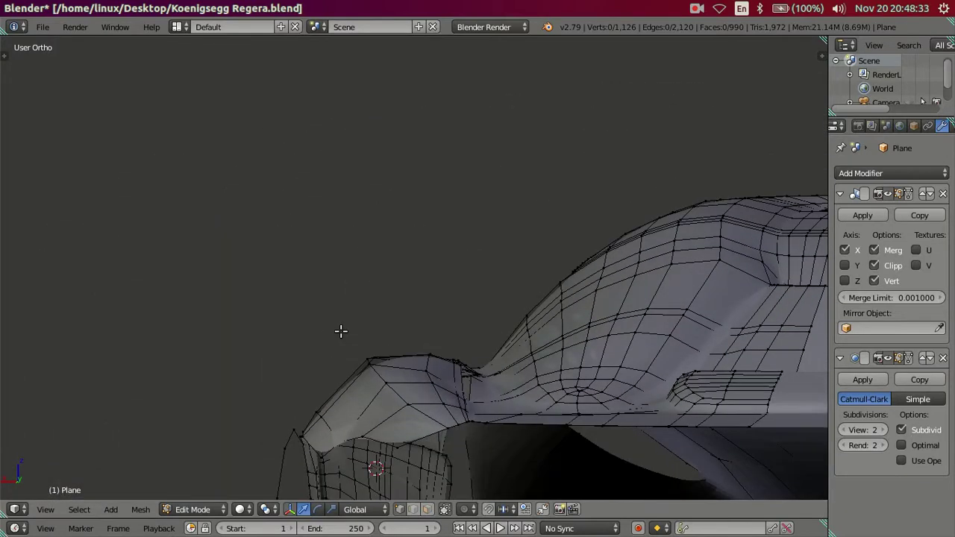
pyautogui.moveTo(388, 363); pyautogui.dragTo(405, 374, button='middle')
pyautogui.moveTo(367, 349)
pyautogui.mouseDown(button='middle')
pyautogui.moveTo(320, 335)
pyautogui.moveTo(336, 331)
pyautogui.mouseUp(button='middle')
pyautogui.moveTo(206, 387); pyautogui.dragTo(208, 388, button='middle')
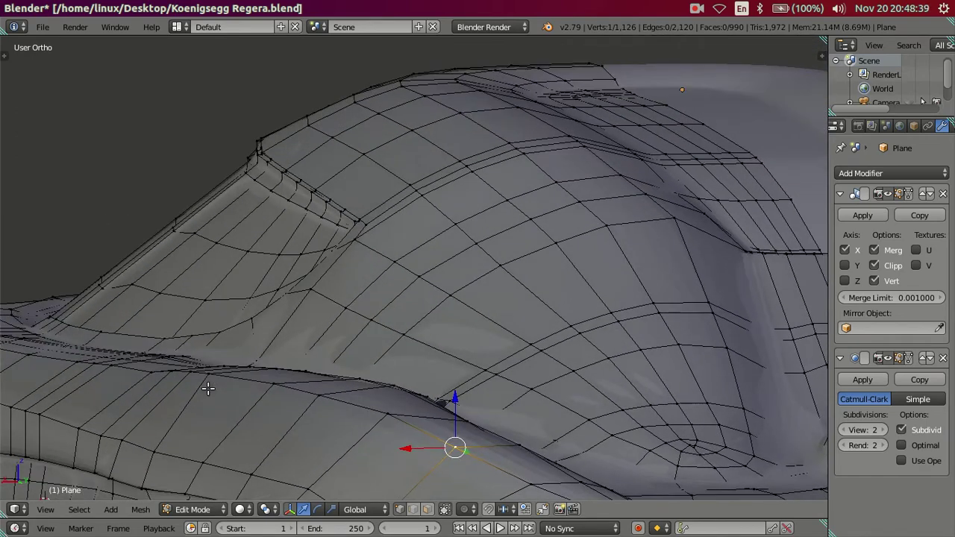
pyautogui.moveTo(151, 335); pyautogui.dragTo(151, 327)
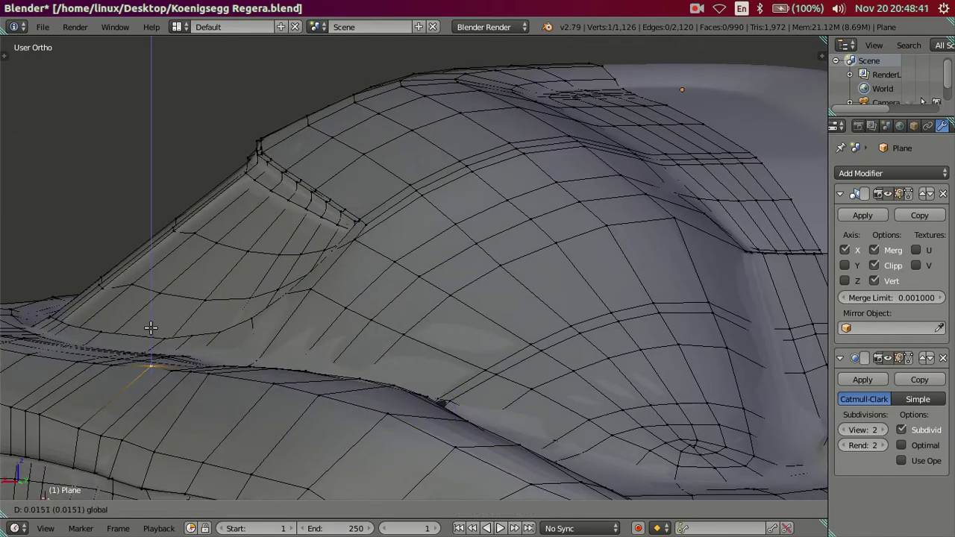
pyautogui.click(158, 330)
# Nudge the front fender edge vertices along Z by about 0.0221.
pyautogui.moveTo(158, 330)
pyautogui.mouseDown(button='middle')
pyautogui.moveTo(485, 522)
pyautogui.moveTo(512, 464)
pyautogui.moveTo(448, 224)
pyautogui.moveTo(158, 412)
pyautogui.moveTo(432, 341)
pyautogui.mouseUp(button='middle')
pyautogui.scroll(3, 448, 224)
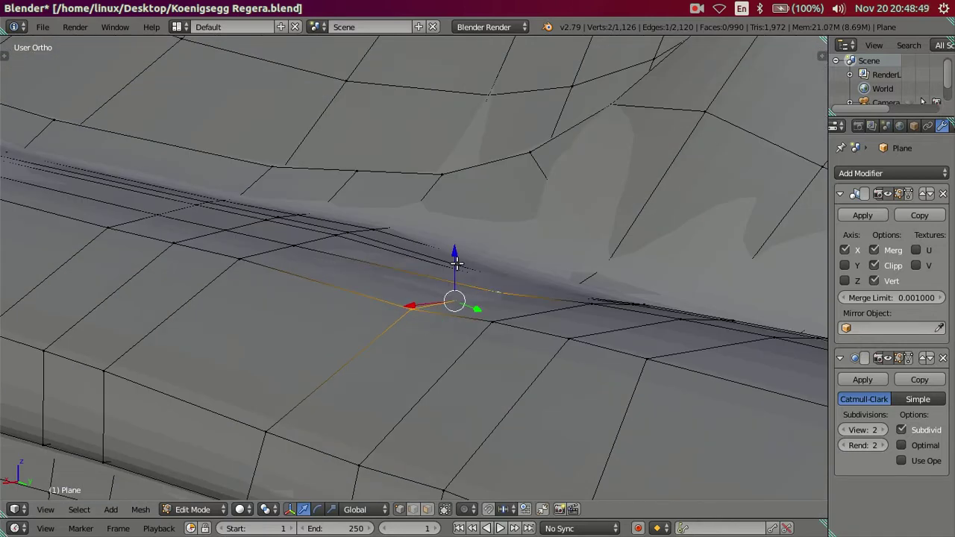
pyautogui.moveTo(452, 259); pyautogui.dragTo(448, 261)
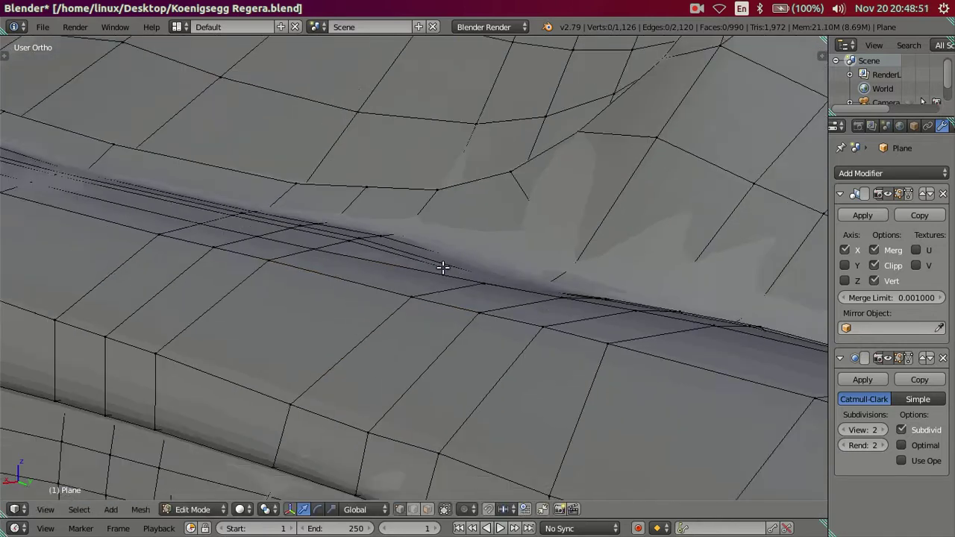
pyautogui.scroll(-4, 448, 269)
pyautogui.moveTo(454, 280)
pyautogui.mouseDown(button='middle')
pyautogui.moveTo(542, 326)
pyautogui.moveTo(580, 316)
pyautogui.moveTo(495, 316)
pyautogui.moveTo(515, 329)
pyautogui.mouseUp(button='middle')
pyautogui.scroll(2, 523, 336)
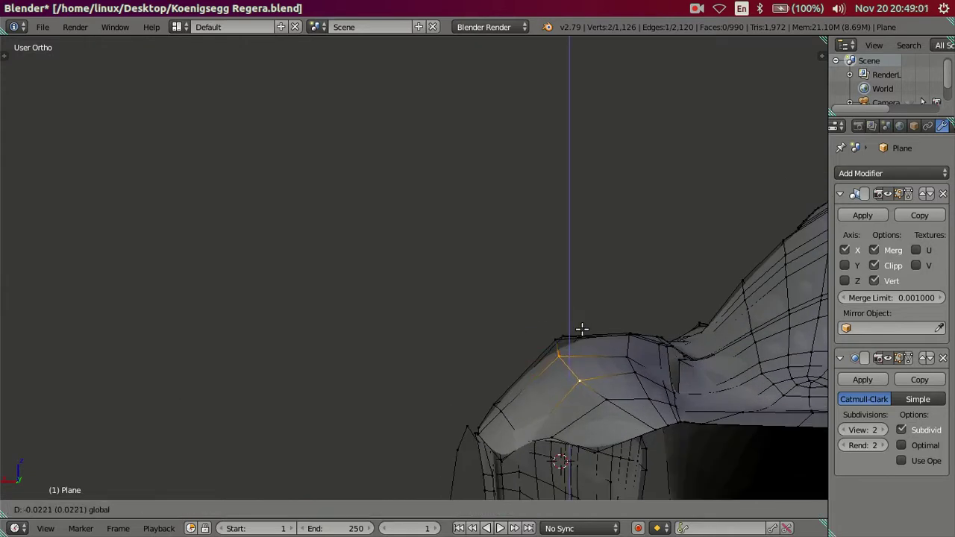
# Lower a single rear arch rim vertex vertically along Z.
pyautogui.click(589, 334)
pyautogui.moveTo(576, 335)
pyautogui.mouseDown(button='middle')
pyautogui.moveTo(559, 343)
pyautogui.moveTo(562, 329)
pyautogui.moveTo(602, 345)
pyautogui.moveTo(605, 388)
pyautogui.mouseUp(button='middle')
pyautogui.rightClick(558, 343)
pyautogui.press('g')
pyautogui.press('z')
pyautogui.click(569, 311)
pyautogui.press('g')
pyautogui.press('z')
pyautogui.click(600, 330)
# Nudge the vertex further vertically and check the smoothed arch shape in Object Mode.
pyautogui.moveTo(575, 331)
pyautogui.mouseDown(button='middle')
pyautogui.moveTo(674, 356)
pyautogui.moveTo(704, 351)
pyautogui.moveTo(665, 362)
pyautogui.mouseUp(button='middle')
pyautogui.moveTo(537, 379); pyautogui.dragTo(348, 367, button='middle')
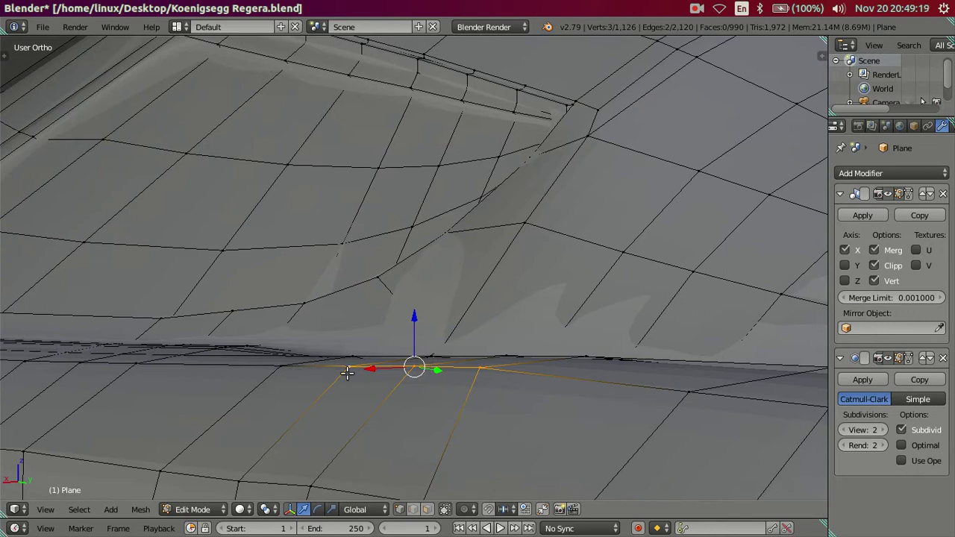
pyautogui.moveTo(475, 333)
pyautogui.mouseDown()
pyautogui.moveTo(485, 332)
pyautogui.moveTo(402, 364)
pyautogui.moveTo(422, 335)
pyautogui.moveTo(391, 357)
pyautogui.mouseUp()
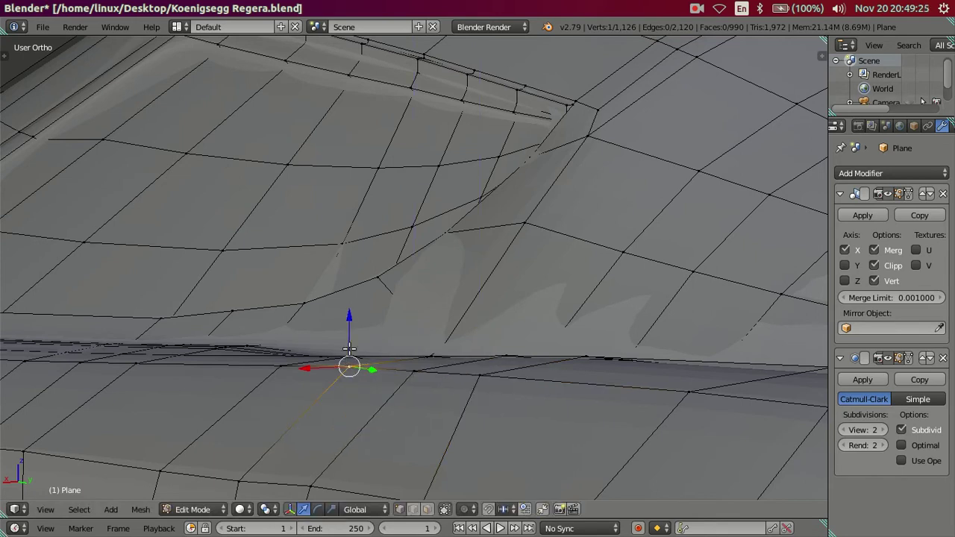
pyautogui.scroll(-4, 358, 328)
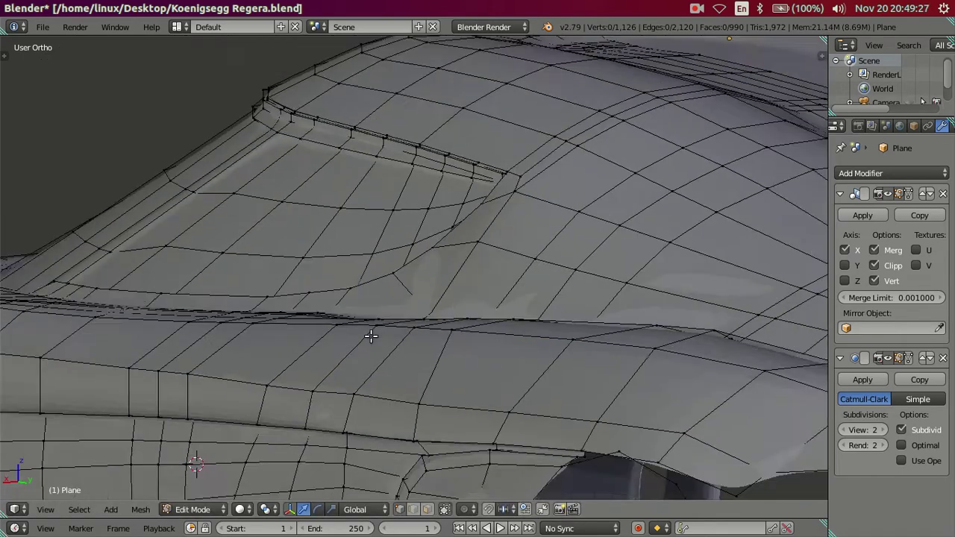
pyautogui.scroll(-3, 359, 327)
pyautogui.press('Tab')
pyautogui.moveTo(464, 288)
pyautogui.mouseDown(button='middle')
pyautogui.moveTo(526, 327)
pyautogui.moveTo(625, 354)
pyautogui.moveTo(659, 333)
pyautogui.moveTo(746, 345)
pyautogui.moveTo(779, 332)
pyautogui.moveTo(386, 303)
pyautogui.moveTo(445, 194)
pyautogui.moveTo(439, 275)
pyautogui.moveTo(486, 269)
pyautogui.moveTo(518, 318)
pyautogui.moveTo(560, 297)
pyautogui.moveTo(601, 301)
pyautogui.moveTo(398, 258)
pyautogui.moveTo(309, 330)
pyautogui.moveTo(433, 320)
pyautogui.moveTo(440, 297)
pyautogui.moveTo(455, 349)
pyautogui.moveTo(365, 311)
pyautogui.moveTo(374, 321)
pyautogui.moveTo(384, 330)
pyautogui.moveTo(376, 234)
pyautogui.moveTo(363, 249)
pyautogui.moveTo(331, 226)
pyautogui.moveTo(377, 269)
pyautogui.mouseUp(button='middle')
pyautogui.scroll(3, 366, 318)
pyautogui.press('Tab')
pyautogui.scroll(2, 376, 233)
pyautogui.scroll(2, 367, 299)
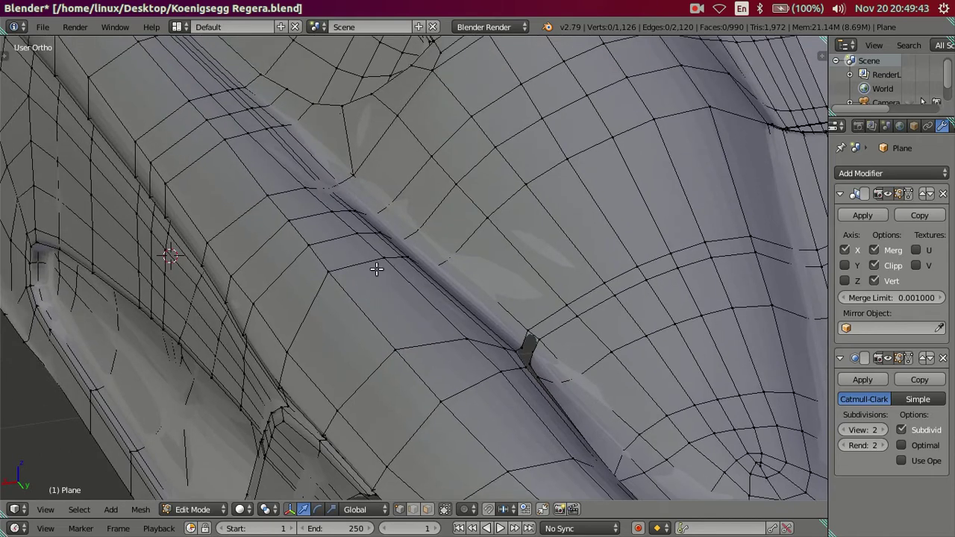
# Dissolve the extra side edge loop and settle the nearby crease vertex.
pyautogui.press('x')
pyautogui.click(446, 269)
pyautogui.moveTo(446, 264)
pyautogui.mouseDown(button='middle')
pyautogui.moveTo(403, 286)
pyautogui.moveTo(393, 335)
pyautogui.moveTo(330, 314)
pyautogui.moveTo(368, 347)
pyautogui.mouseUp(button='middle')
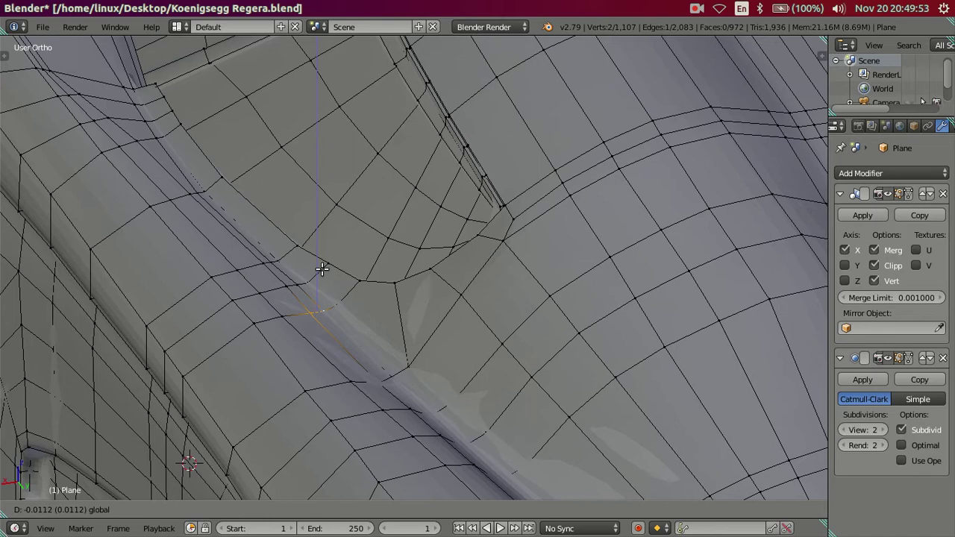
pyautogui.click(322, 268)
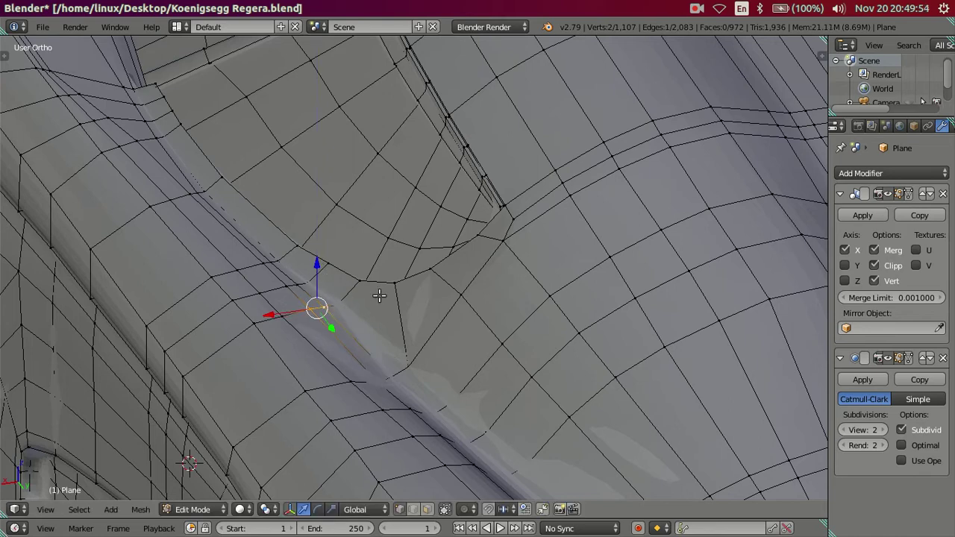
# Set the Subdivision viewport level to 0 to show the unsmoothed cage.
pyautogui.click(846, 431)
pyautogui.click(845, 430)
pyautogui.scroll(-2, 312, 289)
pyautogui.scroll(-2, 312, 289)
pyautogui.scroll(-2, 312, 289)
pyautogui.scroll(1, 311, 289)
pyautogui.scroll(2, 380, 319)
# Drop the side duct vertices slightly along Z, deselect them, and zoom out over the car.
pyautogui.scroll(1, 463, 346)
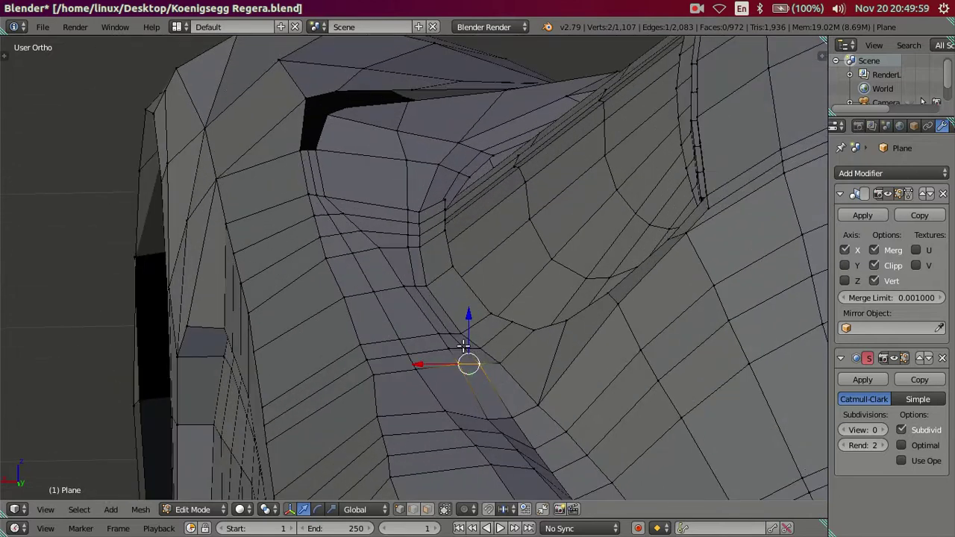
pyautogui.moveTo(468, 317); pyautogui.dragTo(473, 330)
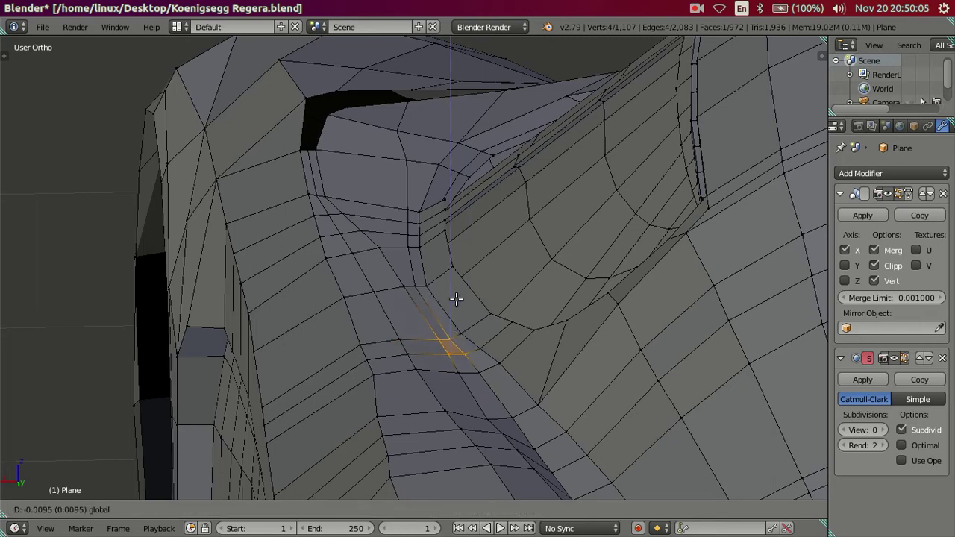
pyautogui.moveTo(421, 280)
pyautogui.mouseDown(button='middle')
pyautogui.moveTo(506, 332)
pyautogui.moveTo(697, 319)
pyautogui.moveTo(503, 303)
pyautogui.moveTo(563, 282)
pyautogui.moveTo(566, 295)
pyautogui.moveTo(512, 305)
pyautogui.moveTo(380, 301)
pyautogui.moveTo(389, 294)
pyautogui.moveTo(366, 279)
pyautogui.moveTo(396, 278)
pyautogui.mouseUp(button='middle')
pyautogui.press('a')
pyautogui.scroll(3, 557, 285)
pyautogui.scroll(2, 396, 278)
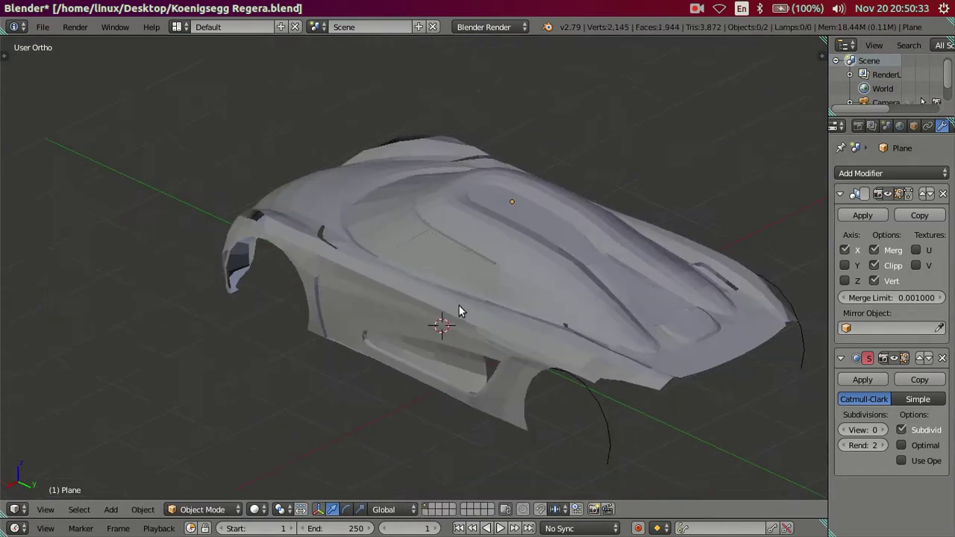
pyautogui.moveTo(492, 280)
pyautogui.mouseDown(button='middle')
pyautogui.moveTo(415, 375)
pyautogui.moveTo(769, 405)
pyautogui.mouseUp(button='middle')
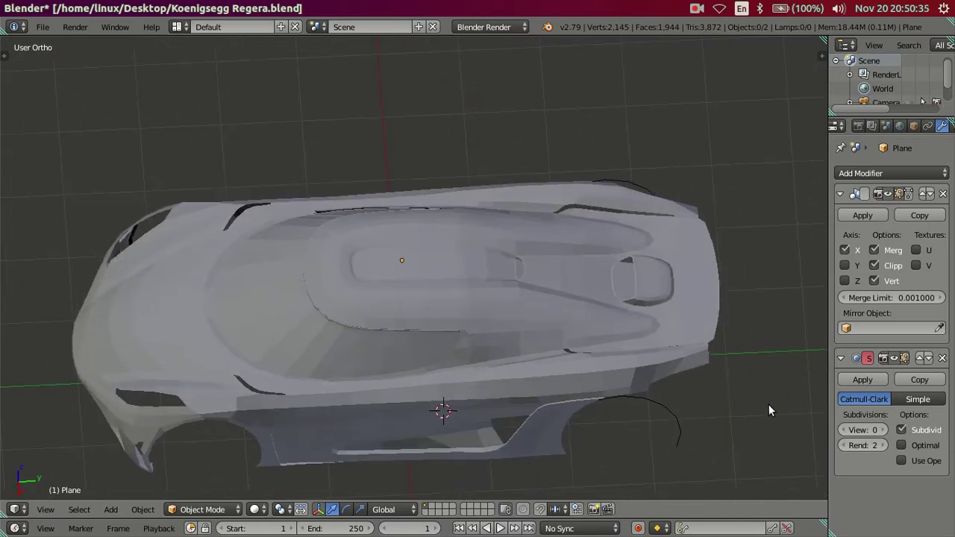
pyautogui.click(882, 430)
pyautogui.click(882, 431)
pyautogui.moveTo(420, 385)
pyautogui.mouseDown(button='middle')
pyautogui.moveTo(541, 352)
pyautogui.moveTo(565, 330)
pyautogui.moveTo(540, 351)
pyautogui.moveTo(535, 312)
pyautogui.mouseUp(button='middle')
pyautogui.scroll(2, 536, 312)
pyautogui.press('Tab')
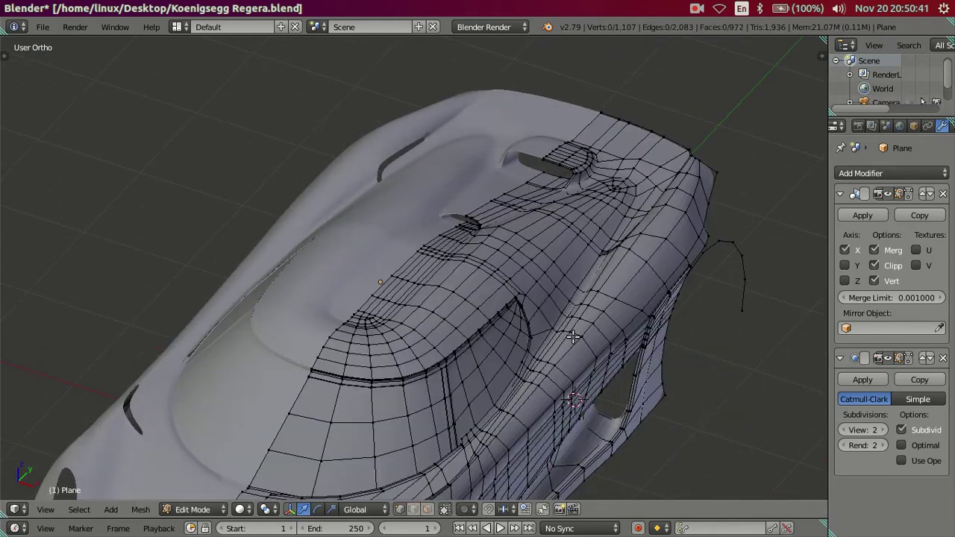
pyautogui.scroll(1, 486, 356)
pyautogui.scroll(2, 485, 356)
pyautogui.moveTo(485, 356)
pyautogui.mouseDown(button='middle')
pyautogui.moveTo(500, 320)
pyautogui.moveTo(519, 314)
pyautogui.mouseUp(button='middle')
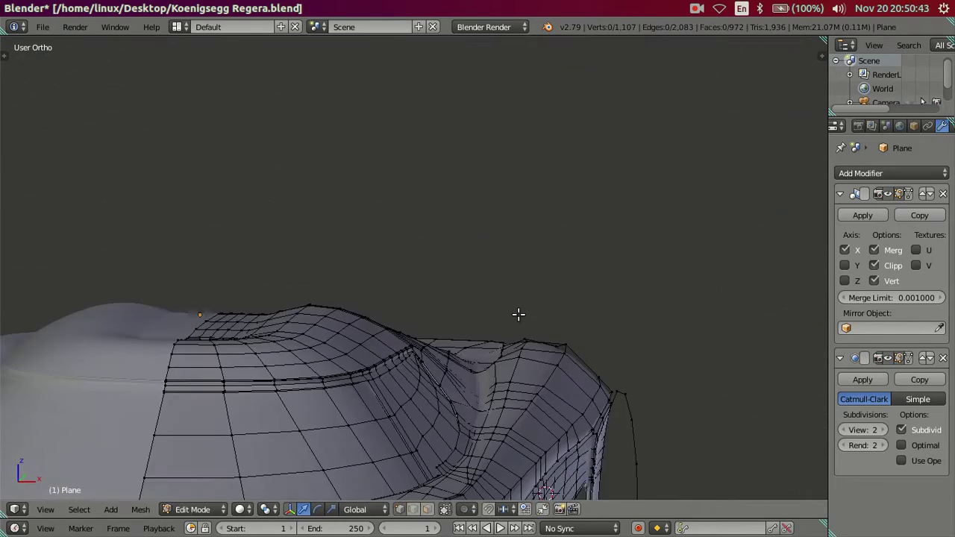
pyautogui.moveTo(508, 366)
pyautogui.mouseDown(button='middle')
pyautogui.moveTo(501, 378)
pyautogui.moveTo(490, 304)
pyautogui.mouseUp(button='middle')
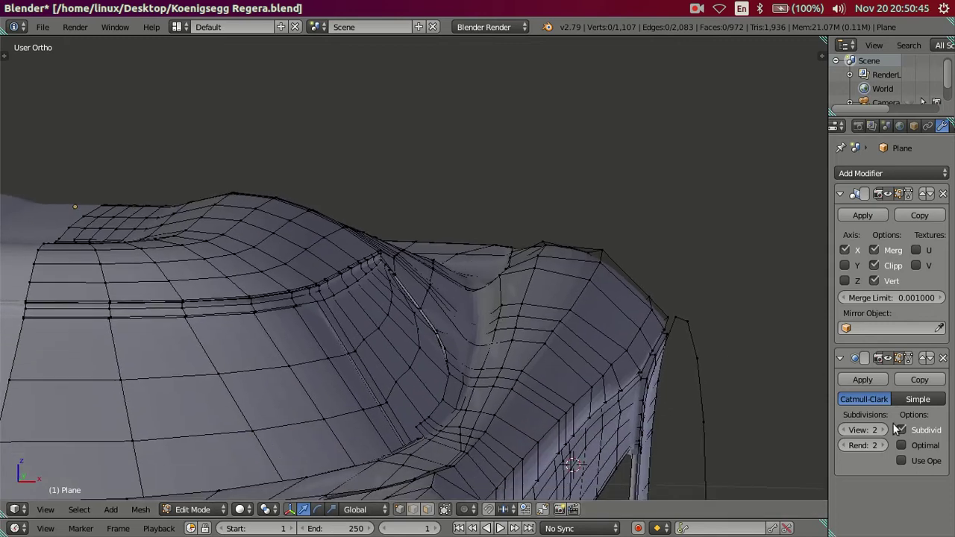
pyautogui.moveTo(847, 433); pyautogui.dragTo(801, 426)
pyautogui.scroll(2, 586, 416)
pyautogui.scroll(2, 523, 315)
pyautogui.moveTo(523, 316)
pyautogui.mouseDown(button='middle')
pyautogui.moveTo(449, 300)
pyautogui.moveTo(489, 282)
pyautogui.moveTo(489, 308)
pyautogui.moveTo(501, 312)
pyautogui.moveTo(517, 352)
pyautogui.moveTo(506, 405)
pyautogui.moveTo(500, 373)
pyautogui.moveTo(519, 352)
pyautogui.mouseUp(button='middle')
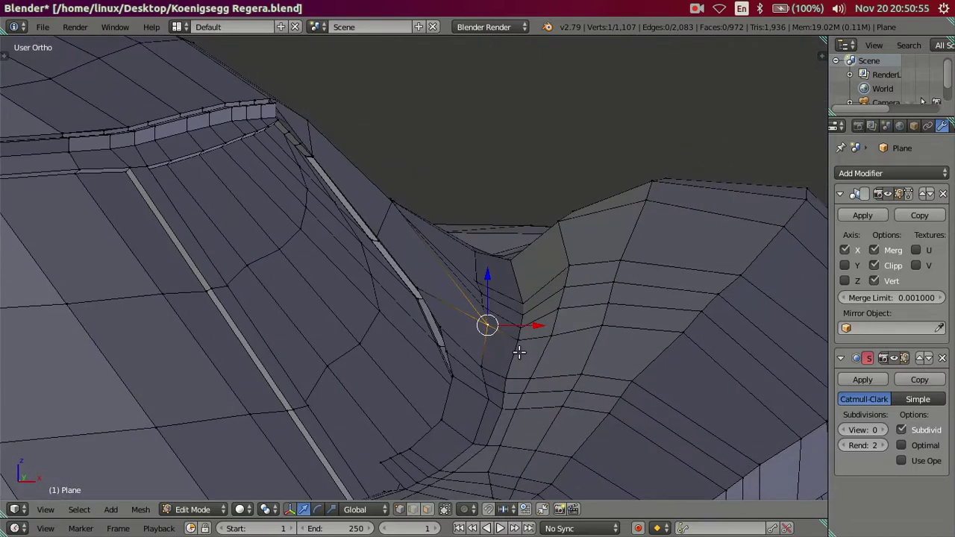
pyautogui.moveTo(535, 324); pyautogui.dragTo(532, 324)
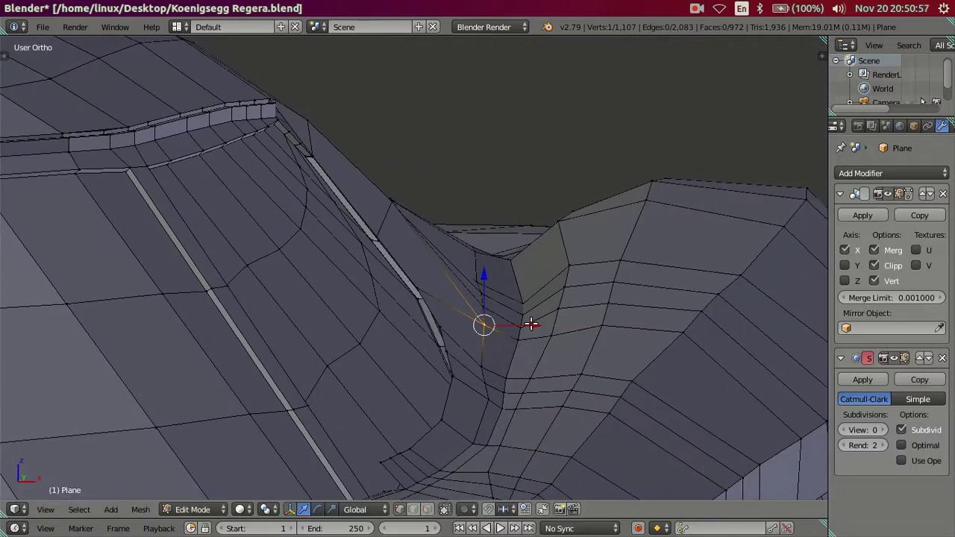
pyautogui.moveTo(488, 279); pyautogui.dragTo(487, 288)
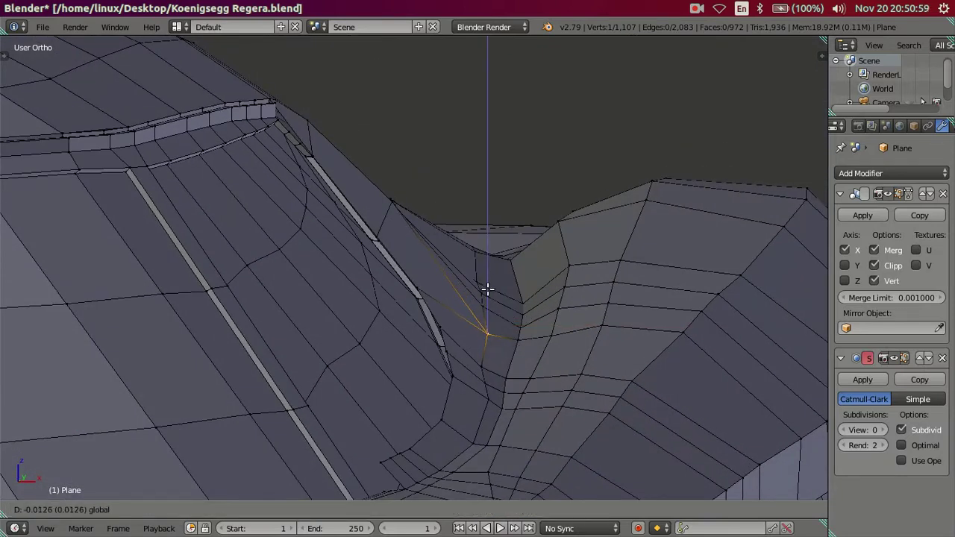
pyautogui.moveTo(488, 288)
pyautogui.mouseDown(button='middle')
pyautogui.moveTo(467, 313)
pyautogui.moveTo(522, 341)
pyautogui.moveTo(511, 330)
pyautogui.mouseUp(button='middle')
pyautogui.press('a')
pyautogui.moveTo(544, 230); pyautogui.dragTo(540, 254)
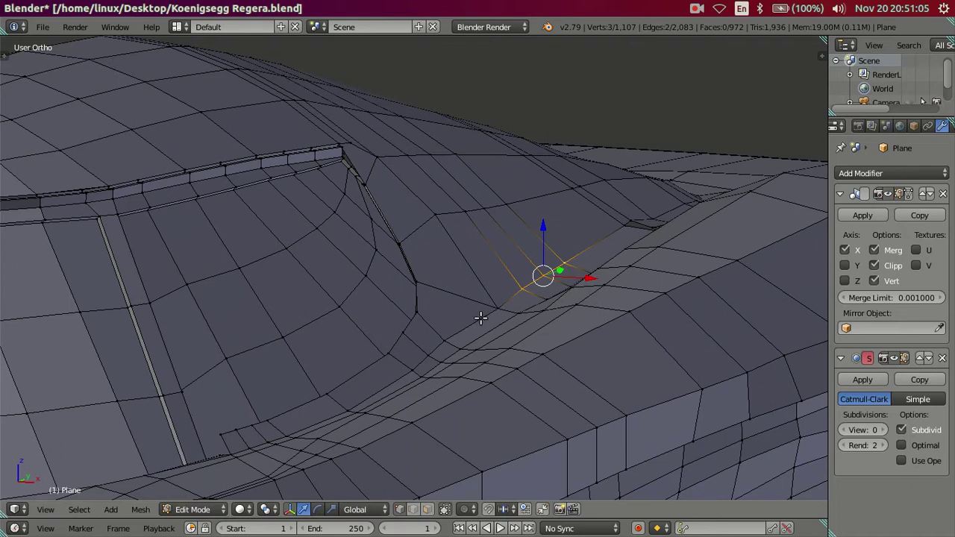
pyautogui.scroll(-2, 480, 318)
pyautogui.press('Tab')
pyautogui.moveTo(479, 319); pyautogui.dragTo(509, 324, button='middle')
pyautogui.scroll(4, 522, 340)
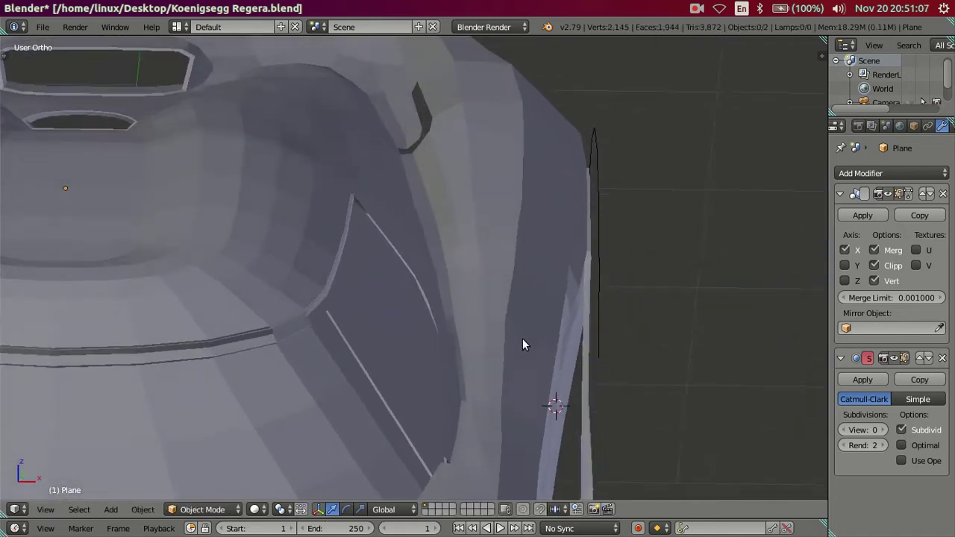
pyautogui.scroll(-2, 523, 343)
pyautogui.click(883, 430)
pyautogui.click(884, 429)
pyautogui.moveTo(642, 358)
pyautogui.mouseDown(button='middle')
pyautogui.moveTo(506, 345)
pyautogui.moveTo(451, 385)
pyautogui.moveTo(439, 408)
pyautogui.moveTo(376, 368)
pyautogui.moveTo(241, 341)
pyautogui.moveTo(253, 335)
pyautogui.moveTo(263, 425)
pyautogui.moveTo(255, 351)
pyautogui.mouseUp(button='middle')
pyautogui.scroll(-3, 255, 357)
pyautogui.moveTo(314, 307)
pyautogui.mouseDown(button='middle')
pyautogui.moveTo(261, 352)
pyautogui.moveTo(443, 394)
pyautogui.mouseUp(button='middle')
pyautogui.moveTo(539, 357); pyautogui.dragTo(508, 337, button='middle')
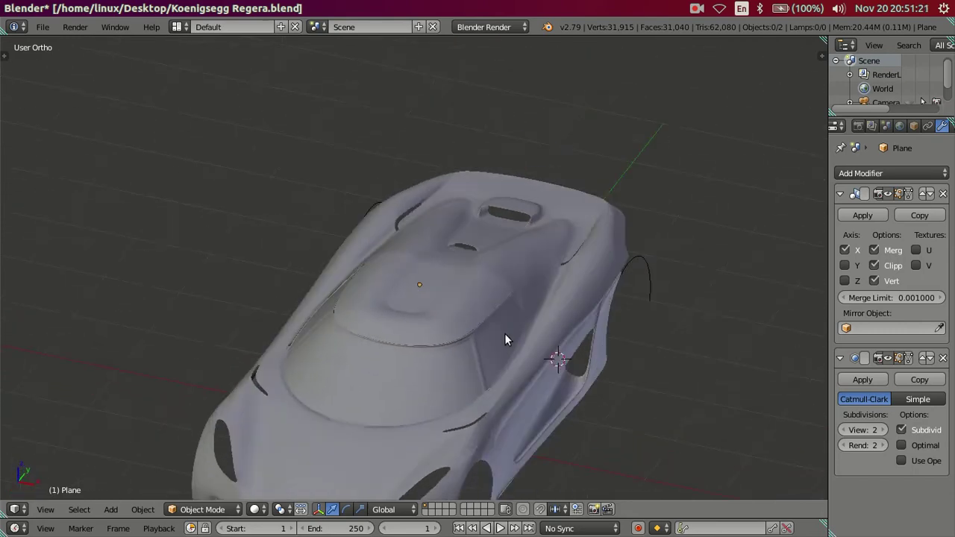
pyautogui.press('Tab')
pyautogui.moveTo(577, 332)
pyautogui.mouseDown(button='middle')
pyautogui.moveTo(619, 333)
pyautogui.moveTo(614, 322)
pyautogui.moveTo(594, 325)
pyautogui.moveTo(594, 306)
pyautogui.moveTo(614, 324)
pyautogui.moveTo(597, 358)
pyautogui.moveTo(569, 359)
pyautogui.moveTo(558, 331)
pyautogui.mouseUp(button='middle')
pyautogui.press('Tab')
pyautogui.press('Tab')
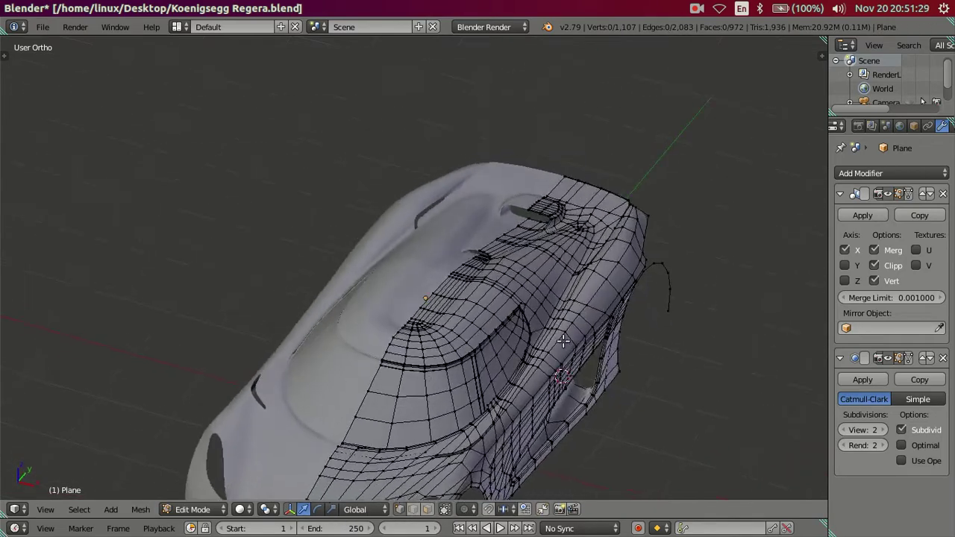
pyautogui.scroll(2, 558, 331)
pyautogui.scroll(1, 338, 278)
pyautogui.moveTo(338, 278)
pyautogui.mouseDown(button='middle')
pyautogui.moveTo(488, 280)
pyautogui.moveTo(480, 241)
pyautogui.moveTo(463, 350)
pyautogui.mouseUp(button='middle')
# Cut a trial edge loop across the panel, preview it smoothed, then dissolve it.
pyautogui.scroll(2, 481, 306)
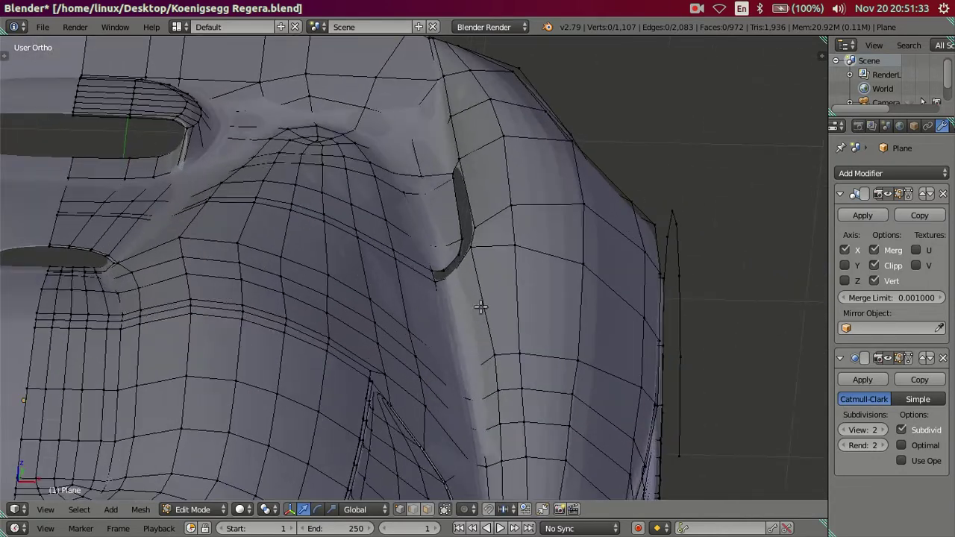
pyautogui.hotkey('ctrl', 'r')
pyautogui.click(487, 246)
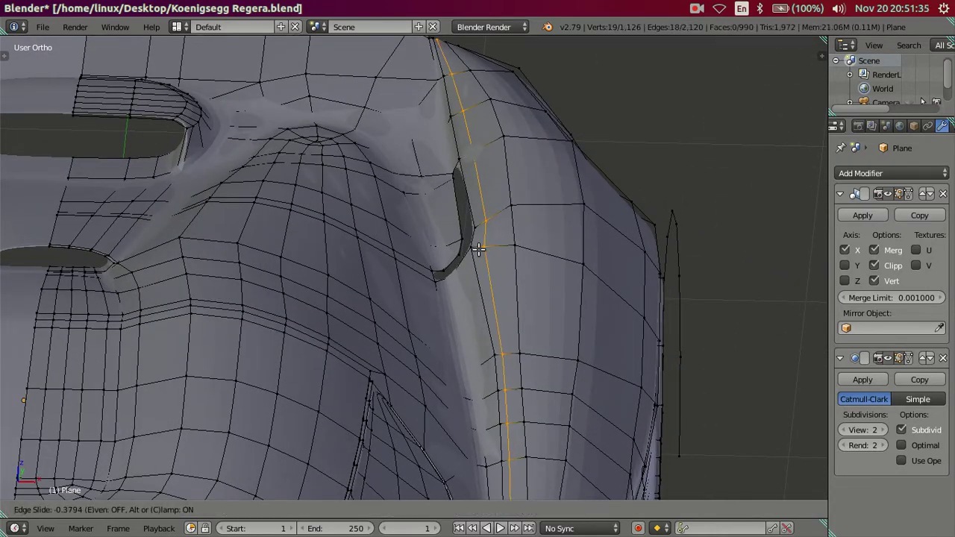
pyautogui.click(474, 250)
pyautogui.moveTo(484, 262); pyautogui.dragTo(493, 252, button='middle')
pyautogui.press('Tab')
pyautogui.moveTo(483, 304)
pyautogui.mouseDown(button='middle')
pyautogui.moveTo(511, 323)
pyautogui.moveTo(503, 295)
pyautogui.moveTo(512, 306)
pyautogui.moveTo(473, 335)
pyautogui.moveTo(470, 366)
pyautogui.moveTo(446, 337)
pyautogui.mouseUp(button='middle')
pyautogui.press('Tab')
pyautogui.hotkey('ctrl', 'x')
# Grow a selection from a top-edge vertex and shift the group slightly along Z.
pyautogui.rightClick(496, 369)
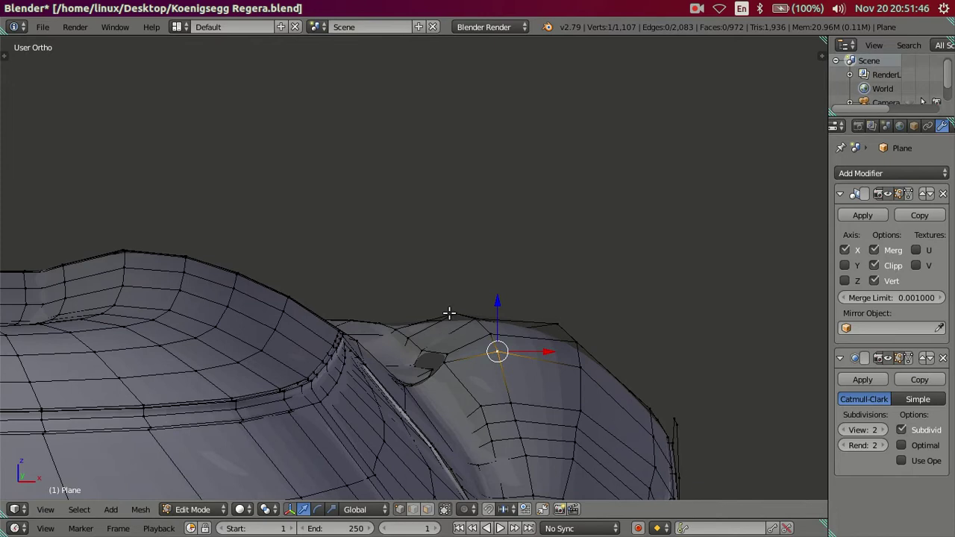
pyautogui.press('ctrl+KP_Add')
pyautogui.press('g')
pyautogui.press('z')
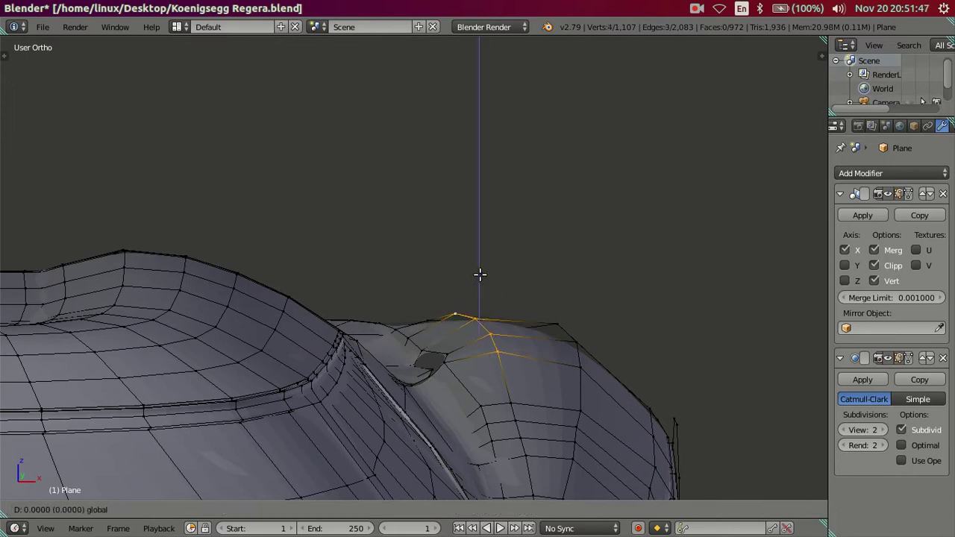
pyautogui.click(483, 279)
pyautogui.moveTo(480, 284)
pyautogui.mouseDown(button='middle')
pyautogui.moveTo(482, 335)
pyautogui.moveTo(469, 337)
pyautogui.mouseUp(button='middle')
pyautogui.press('Tab')
pyautogui.moveTo(491, 278)
pyautogui.mouseDown(button='middle')
pyautogui.moveTo(503, 326)
pyautogui.moveTo(533, 348)
pyautogui.moveTo(404, 339)
pyautogui.moveTo(365, 377)
pyautogui.moveTo(315, 375)
pyautogui.moveTo(331, 356)
pyautogui.moveTo(584, 295)
pyautogui.mouseUp(button='middle')
pyautogui.scroll(-3, 316, 375)
pyautogui.scroll(-3, 575, 292)
# Drop the Subsurf modifier's viewport level to 0.
pyautogui.press('KP_0')
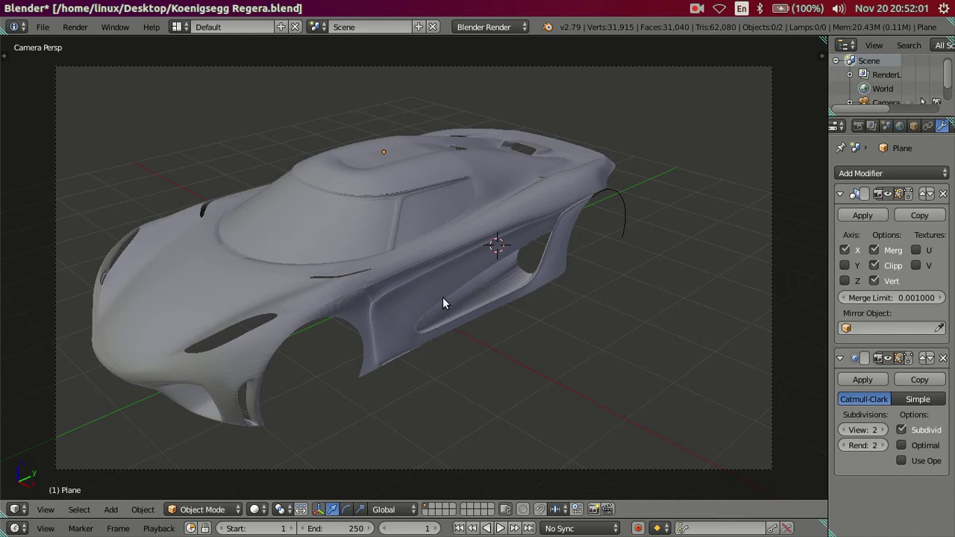
pyautogui.click(843, 430)
pyautogui.click(843, 430)
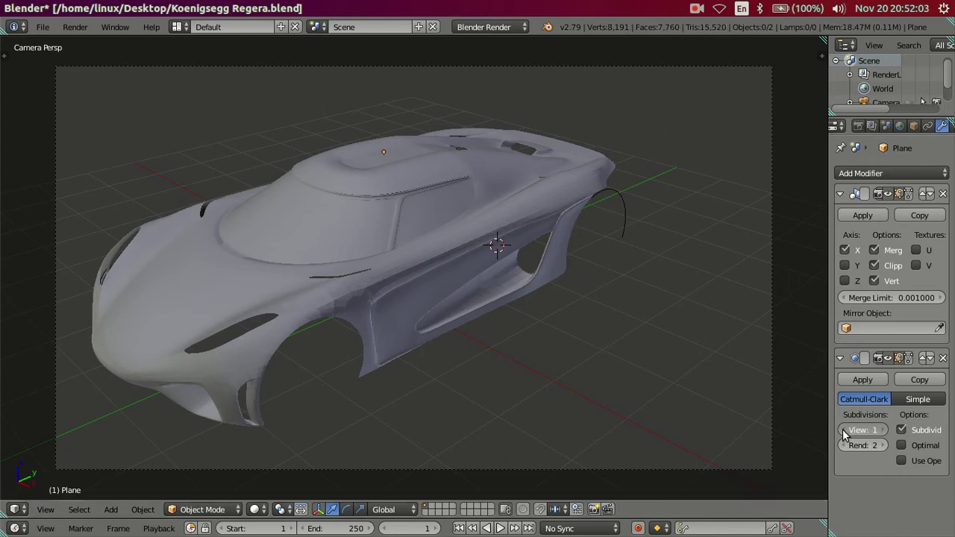
pyautogui.moveTo(556, 359); pyautogui.dragTo(521, 333, button='middle')
# Compare the body against the reference photo in right side view and select the car body.
pyautogui.press('KP_3')
pyautogui.hotkey('shift', 'z')
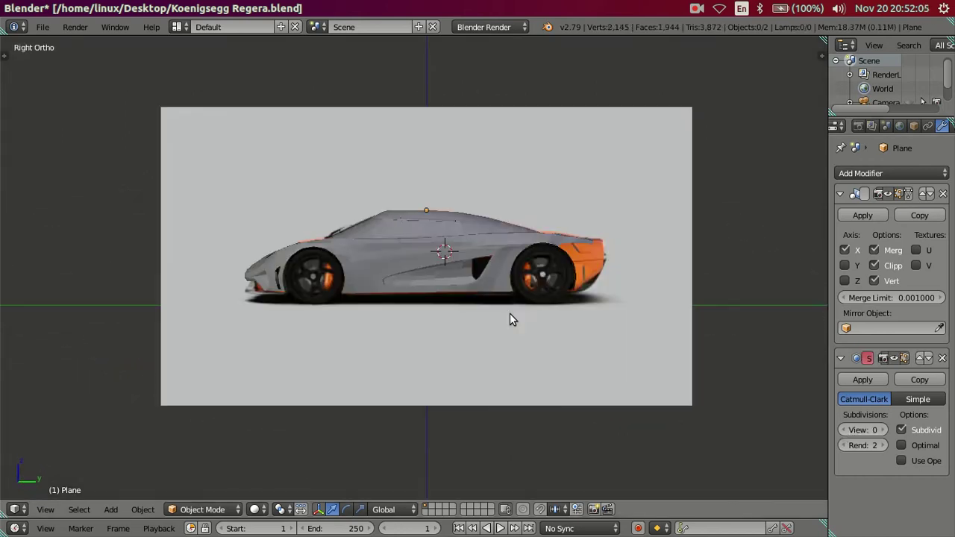
pyautogui.scroll(2, 510, 314)
pyautogui.scroll(2, 480, 322)
pyautogui.scroll(3, 493, 321)
pyautogui.scroll(1, 478, 295)
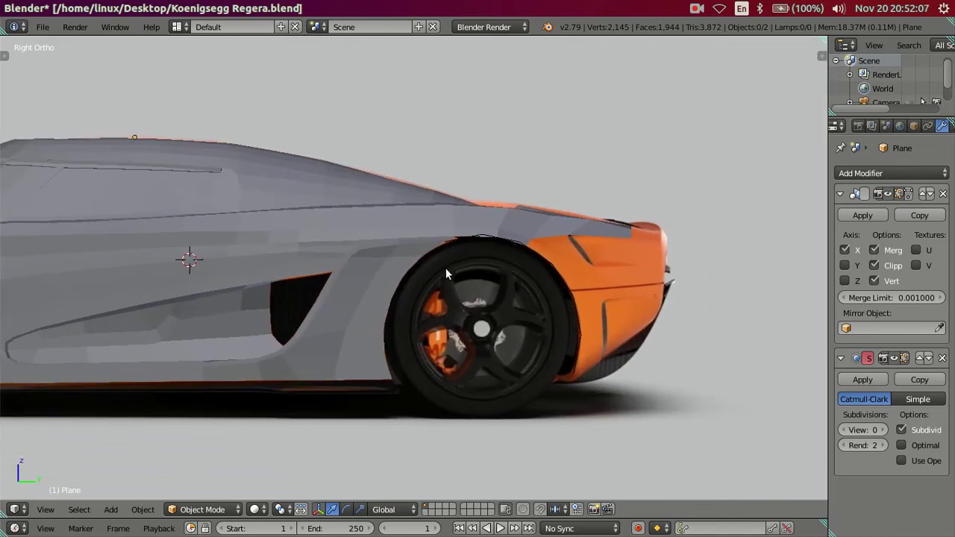
pyautogui.scroll(3, 530, 273)
pyautogui.scroll(-5, 403, 238)
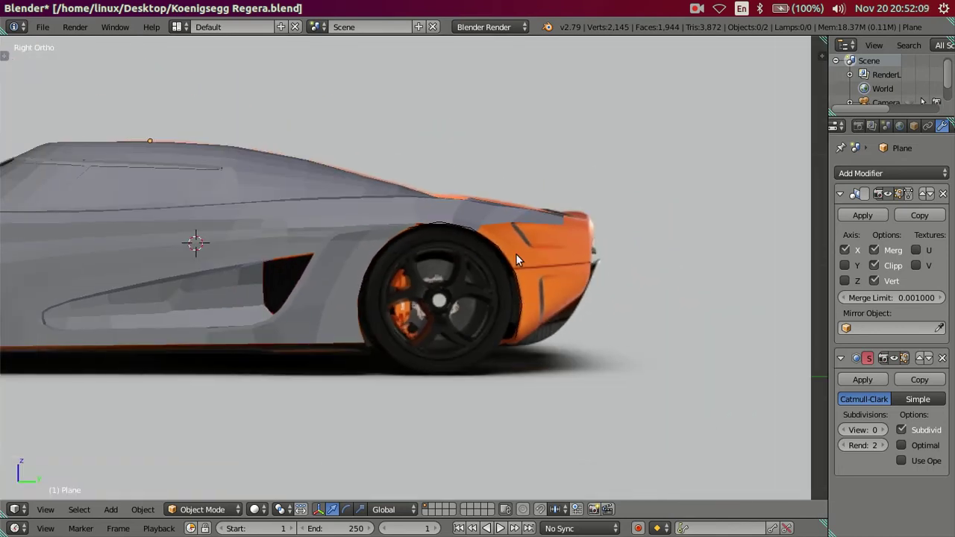
pyautogui.scroll(2, 500, 261)
pyautogui.scroll(-1, 407, 247)
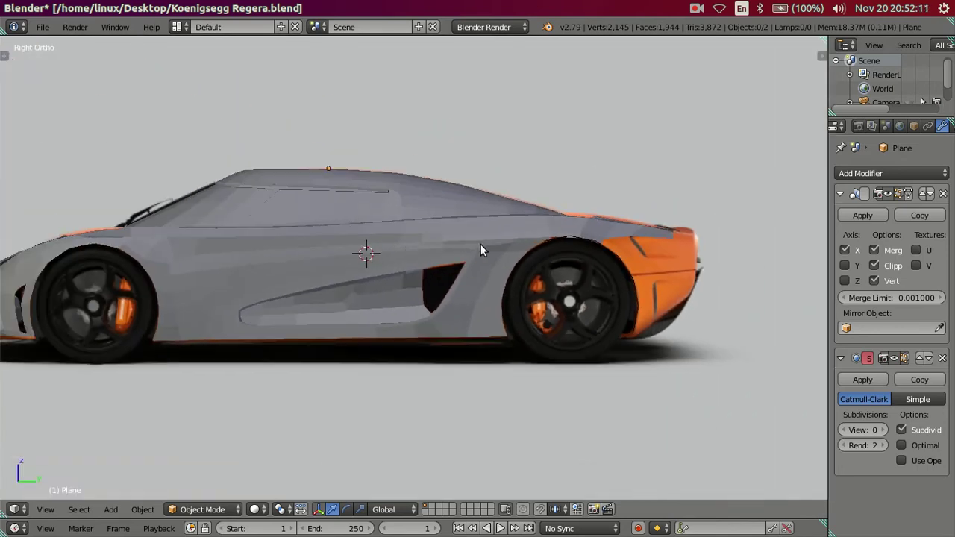
pyautogui.rightClick(578, 238)
pyautogui.moveTo(627, 243); pyautogui.dragTo(520, 292, button='middle')
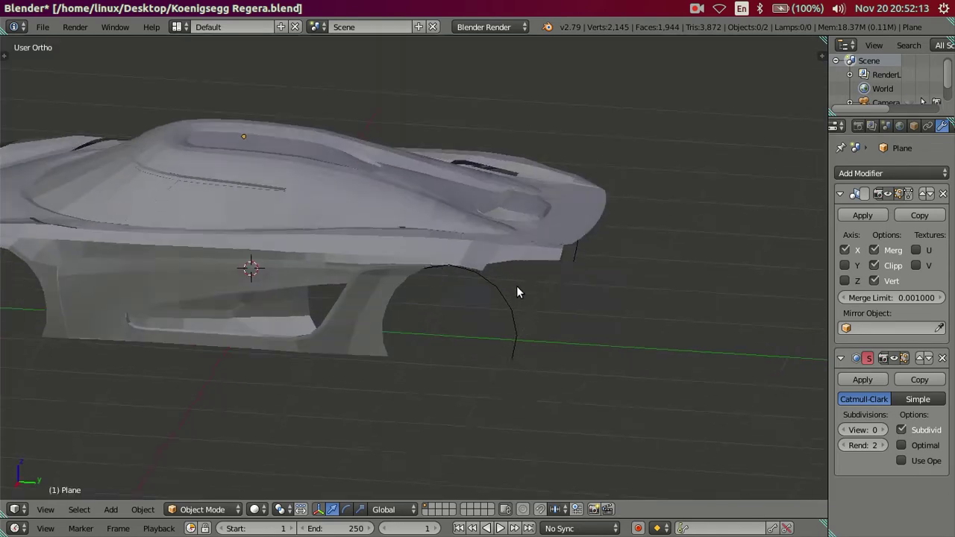
# In Edit Mode, preview the arch at subdivision level 2, then return to level 0.
pyautogui.press('Tab')
pyautogui.scroll(2, 516, 284)
pyautogui.scroll(2, 532, 284)
pyautogui.scroll(2, 482, 310)
pyautogui.moveTo(493, 329)
pyautogui.mouseDown(button='middle')
pyautogui.moveTo(413, 326)
pyautogui.moveTo(413, 307)
pyautogui.moveTo(446, 284)
pyautogui.moveTo(431, 302)
pyautogui.mouseUp(button='middle')
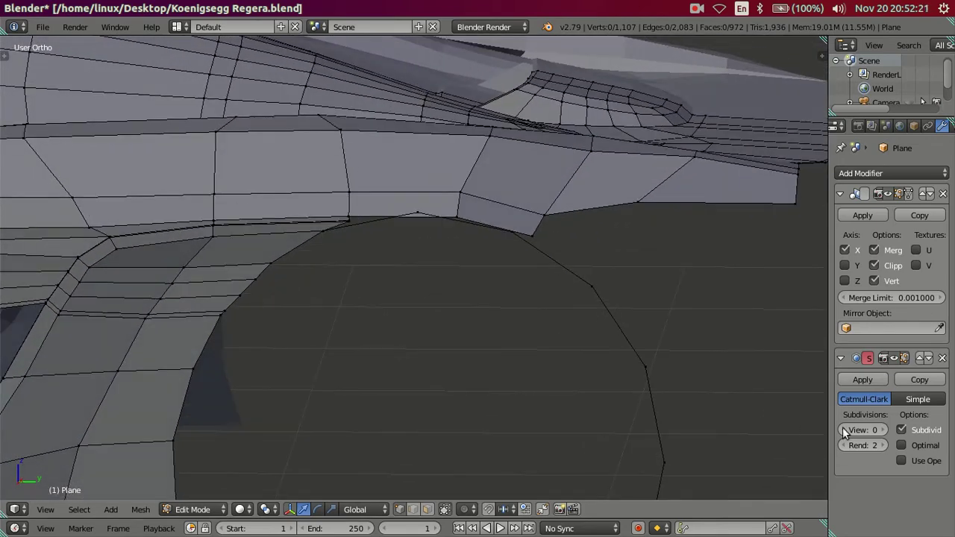
pyautogui.click(883, 430)
pyautogui.click(883, 431)
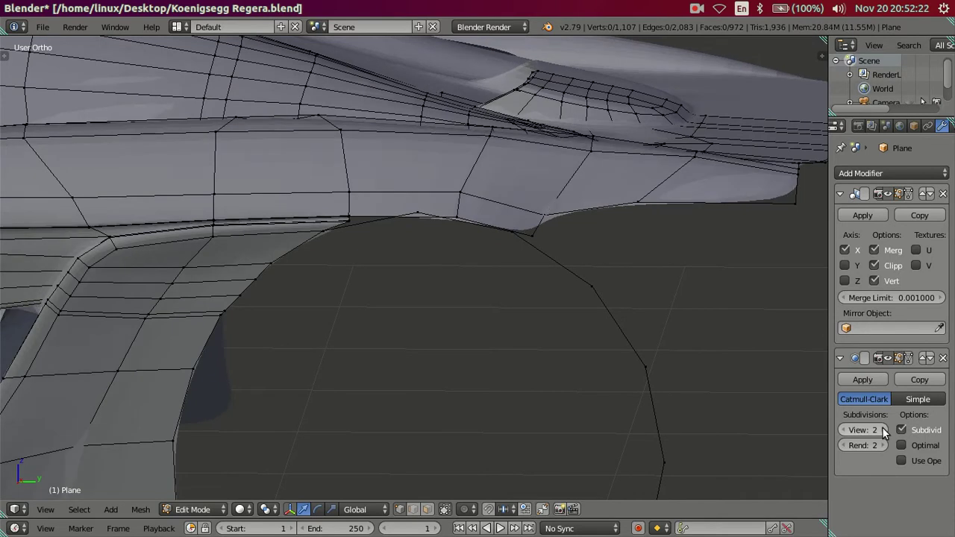
pyautogui.click(844, 430)
pyautogui.click(844, 431)
pyautogui.moveTo(569, 291)
pyautogui.mouseDown(button='middle')
pyautogui.moveTo(553, 305)
pyautogui.moveTo(474, 273)
pyautogui.moveTo(471, 294)
pyautogui.mouseUp(button='middle')
pyautogui.scroll(2, 442, 333)
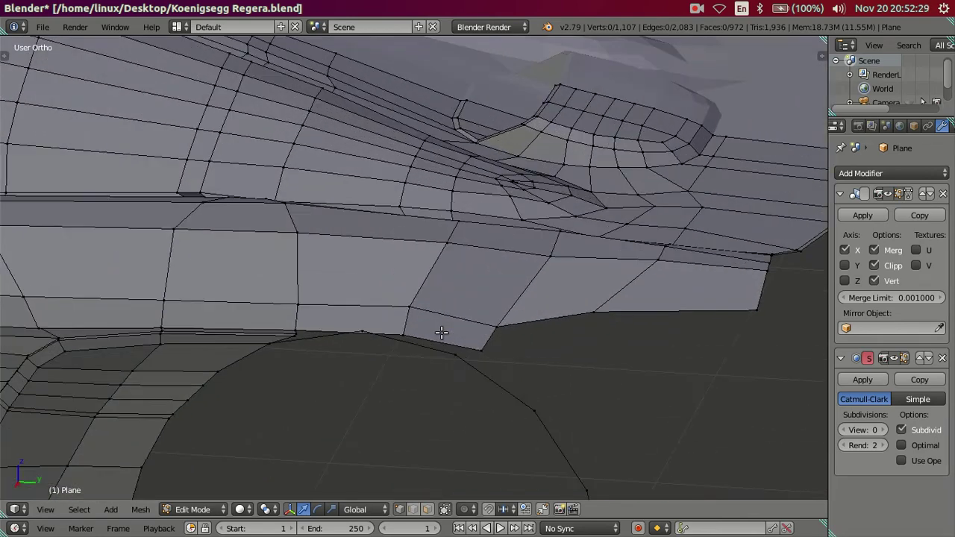
pyautogui.scroll(1, 442, 333)
pyautogui.moveTo(446, 327)
pyautogui.mouseDown(button='middle')
pyautogui.moveTo(361, 293)
pyautogui.moveTo(396, 296)
pyautogui.moveTo(405, 313)
pyautogui.moveTo(431, 452)
pyautogui.moveTo(405, 296)
pyautogui.moveTo(405, 405)
pyautogui.moveTo(455, 396)
pyautogui.moveTo(452, 305)
pyautogui.moveTo(433, 279)
pyautogui.moveTo(400, 345)
pyautogui.moveTo(406, 396)
pyautogui.mouseUp(button='middle')
# Insert a centred edge loop across the panel above the rear wheel arch.
pyautogui.hotkey('ctrl', 'r')
pyautogui.click(388, 384)
pyautogui.rightClick(388, 383)
pyautogui.press('KP_7')
pyautogui.press('x')
pyautogui.click(544, 307)
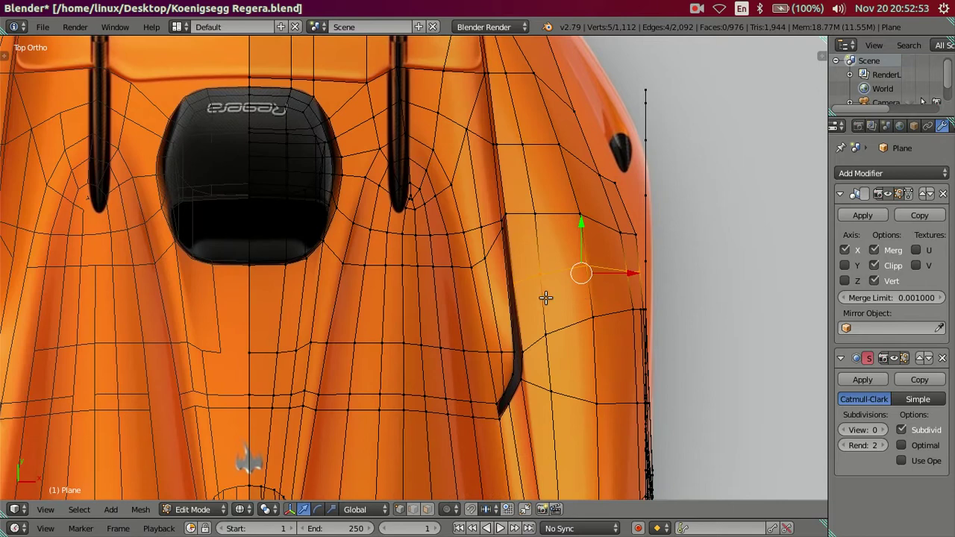
# In right side view, merge the new loop's end onto the arch-top vertex At Last.
pyautogui.moveTo(581, 320)
pyautogui.mouseDown(button='middle')
pyautogui.moveTo(625, 337)
pyautogui.moveTo(567, 299)
pyautogui.mouseUp(button='middle')
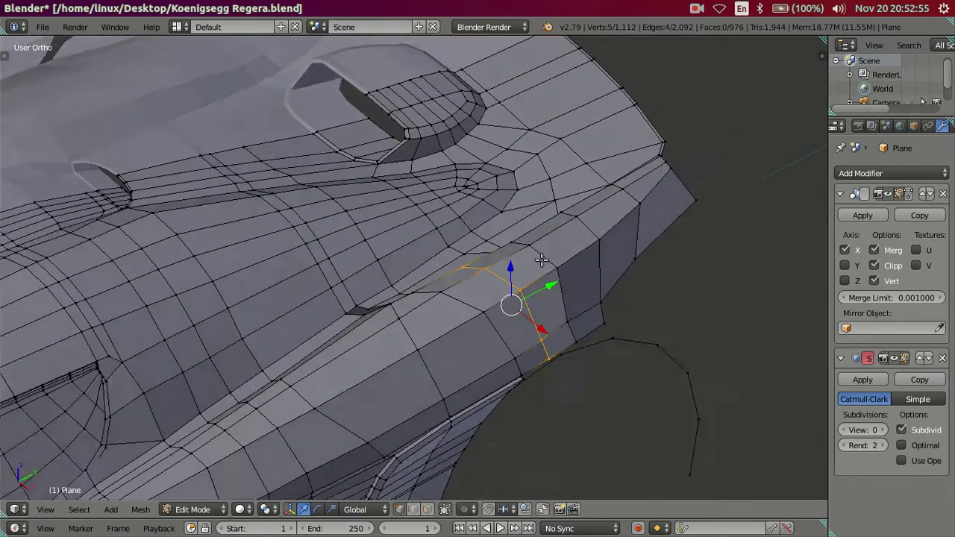
pyautogui.press('KP_3')
pyautogui.scroll(2, 428, 254)
pyautogui.press('z')
pyautogui.press('z')
pyautogui.rightClick(406, 194)
pyautogui.keyDown('shift'); pyautogui.rightClick(432, 182); pyautogui.keyUp('shift')
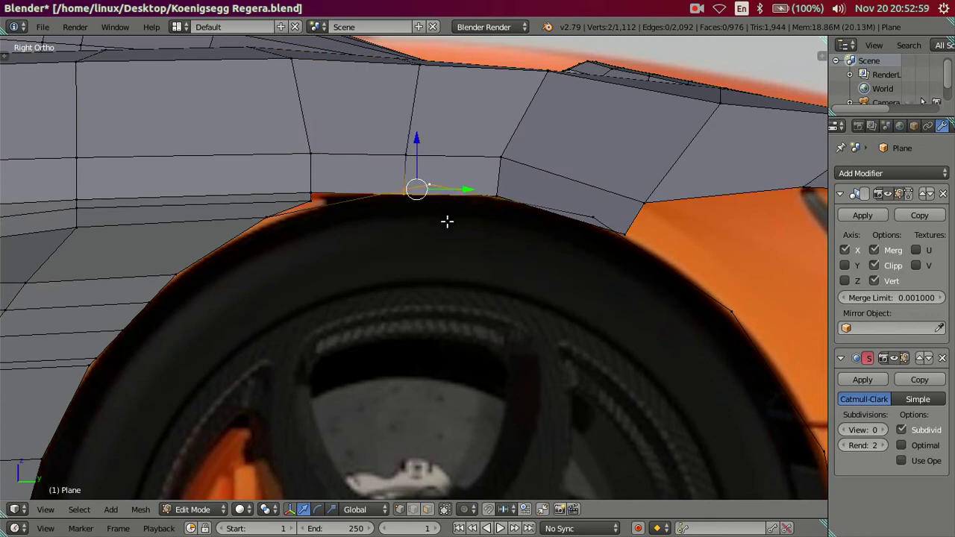
pyautogui.hotkey('alt', 'm')
pyautogui.click(403, 223)
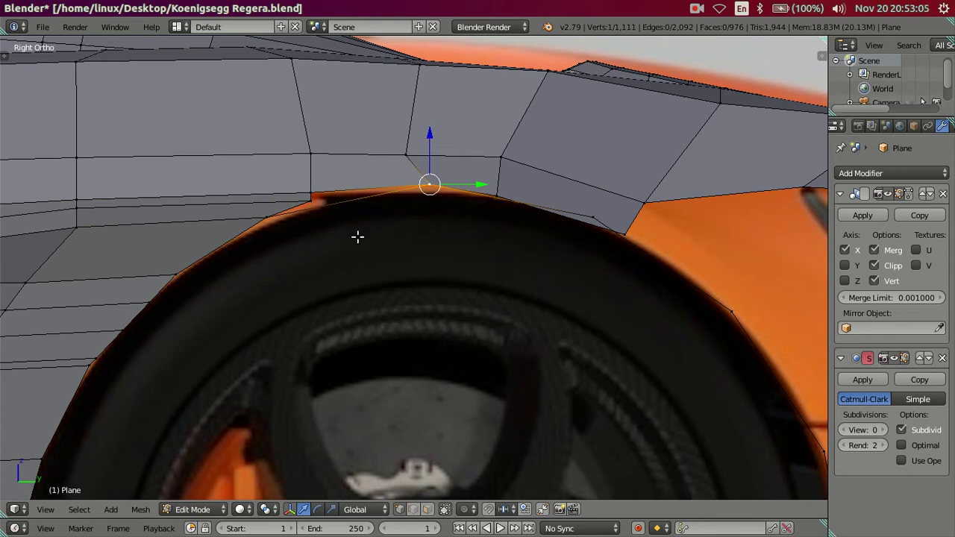
pyautogui.click(427, 510)
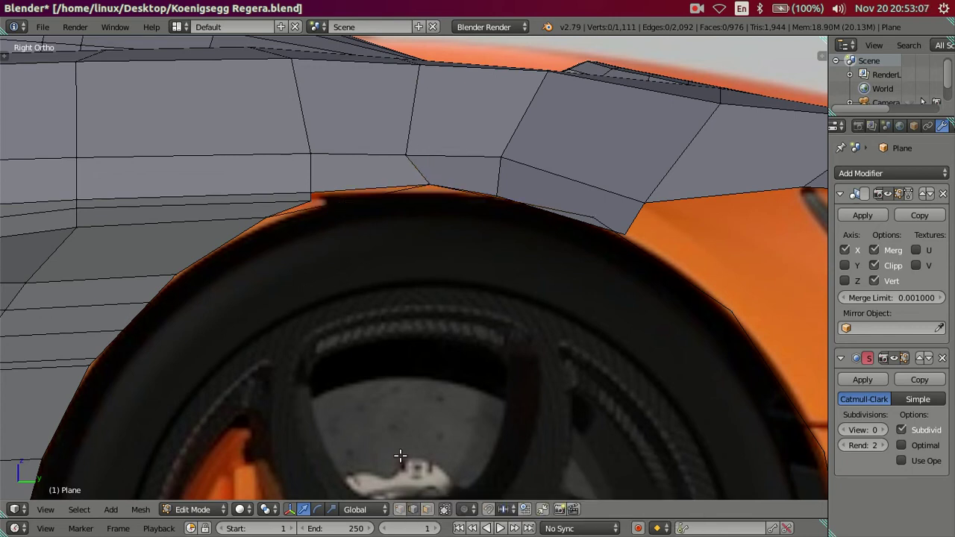
# Delete the stray edge along the rear arch rim.
pyautogui.rightClick(355, 215)
pyautogui.press('x')
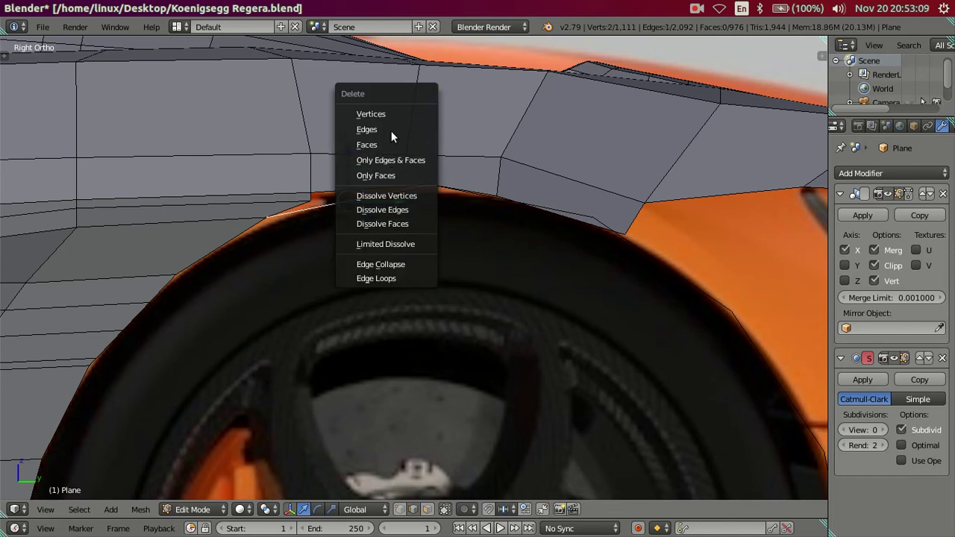
pyautogui.click(391, 131)
pyautogui.press('x')
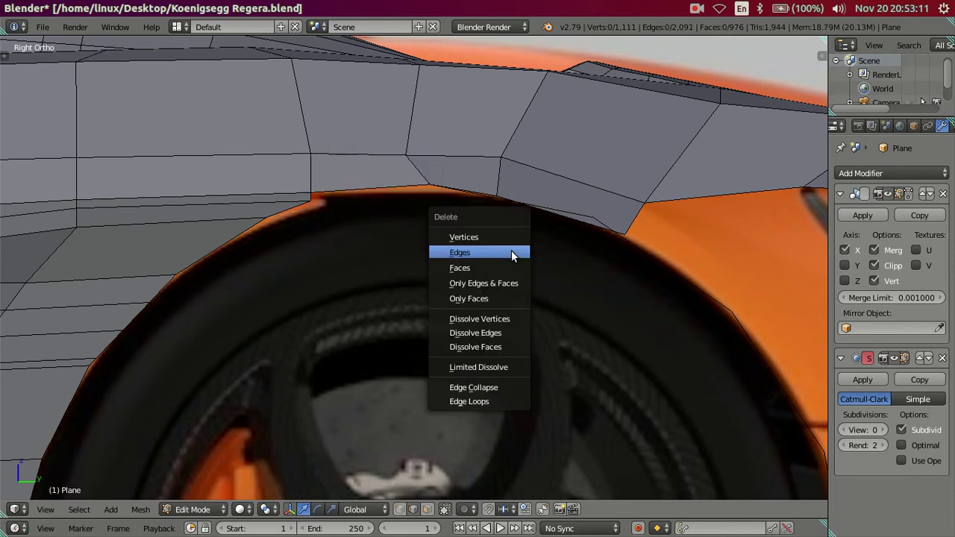
pyautogui.moveTo(601, 307); pyautogui.dragTo(582, 283, button='middle')
pyautogui.press('z')
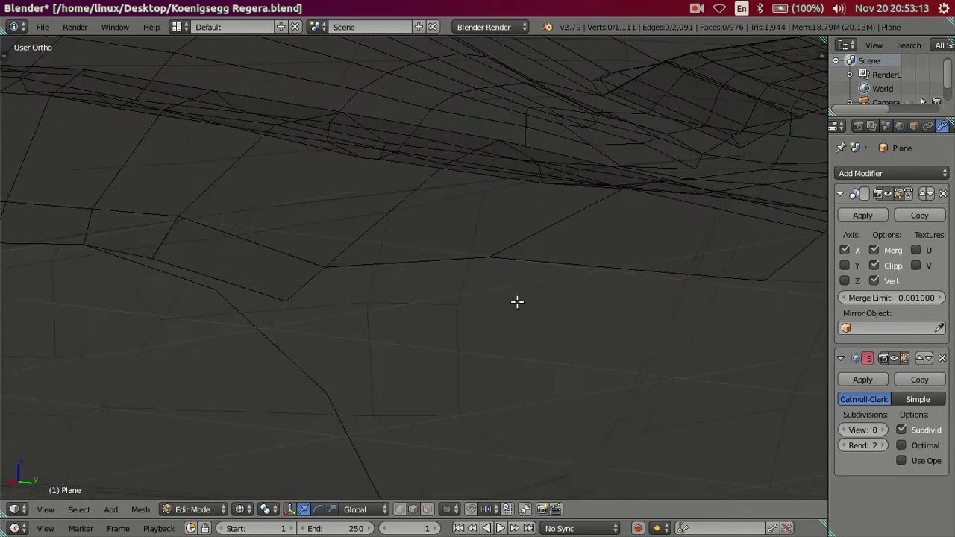
pyautogui.press('z')
pyautogui.scroll(2, 499, 262)
# Switch to vertex select and pick two vertices on the arch rim.
pyautogui.hotkey('ctrl', 'Tab')
pyautogui.click(449, 236)
pyautogui.moveTo(403, 157)
pyautogui.mouseDown(button='middle')
pyautogui.moveTo(443, 172)
pyautogui.moveTo(416, 190)
pyautogui.moveTo(453, 244)
pyautogui.moveTo(491, 239)
pyautogui.mouseUp(button='middle')
pyautogui.rightClick(538, 275)
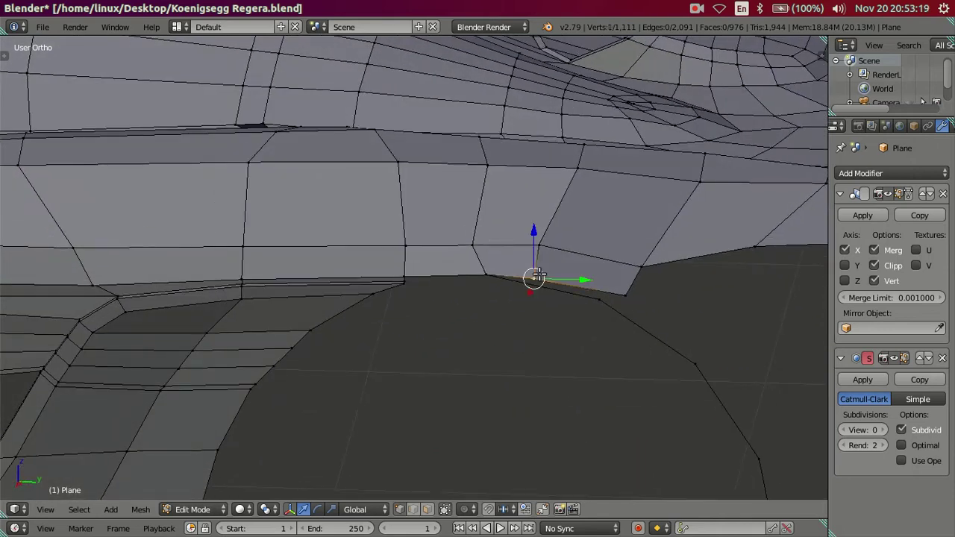
pyautogui.keyDown('shift'); pyautogui.rightClick(541, 246); pyautogui.keyUp('shift')
pyautogui.press('KP_3')
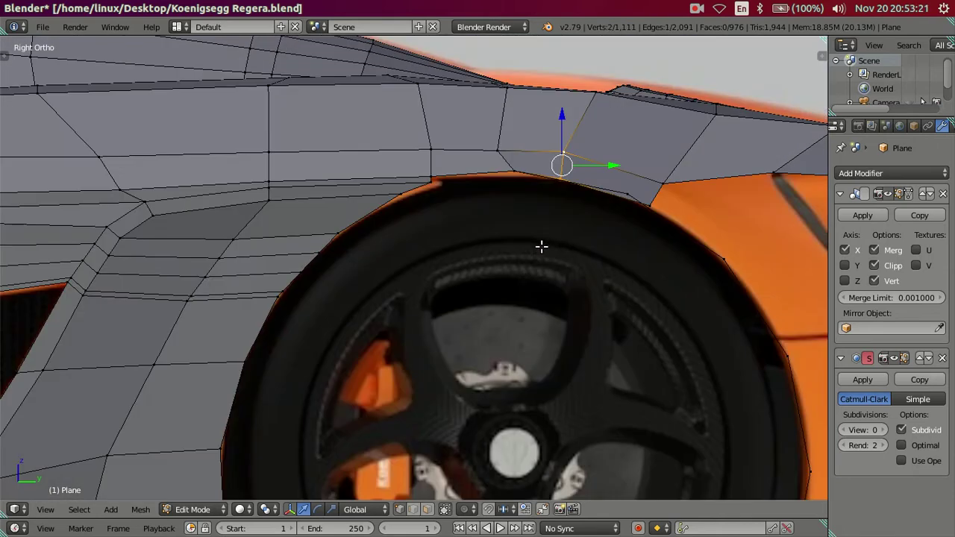
# Maximize the window and move the vertex above the arch rearward to match the photo.
pyautogui.click(110, 31)
pyautogui.click(138, 60)
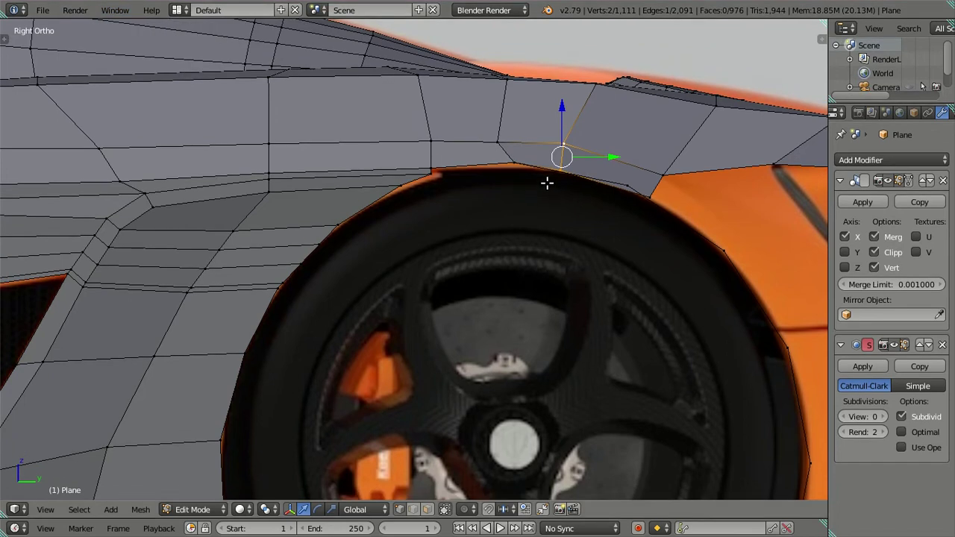
pyautogui.keyDown('shift'); pyautogui.moveTo(548, 182); pyautogui.dragTo(390, 181, button='middle'); pyautogui.keyUp('shift')
pyautogui.scroll(2, 395, 190)
pyautogui.press('z')
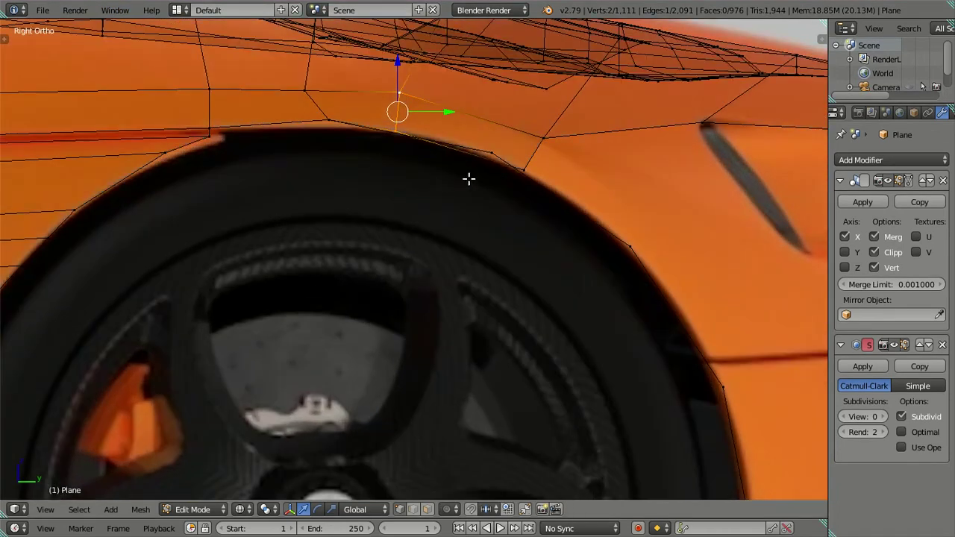
pyautogui.press('z')
pyautogui.keyDown('shift'); pyautogui.moveTo(463, 172); pyautogui.dragTo(447, 202, button='middle'); pyautogui.keyUp('shift')
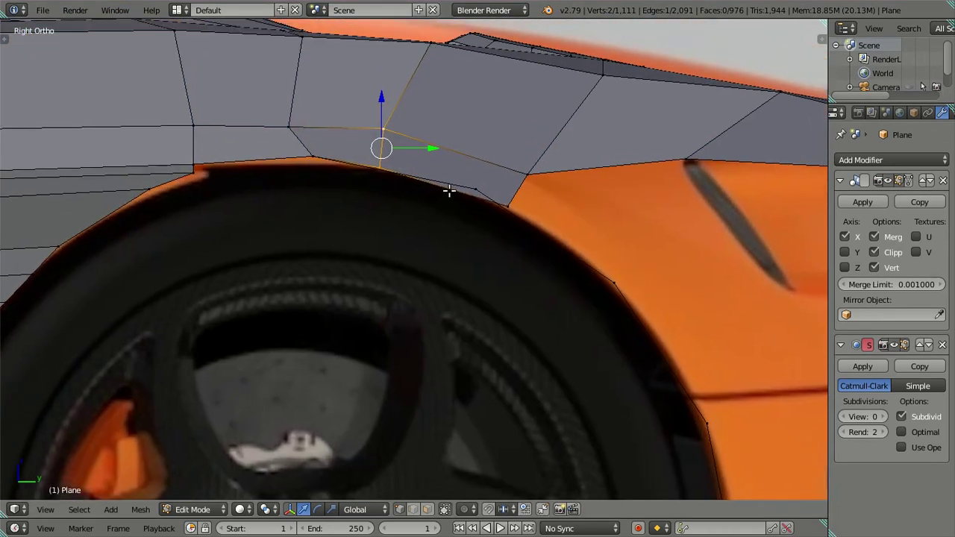
pyautogui.press('g')
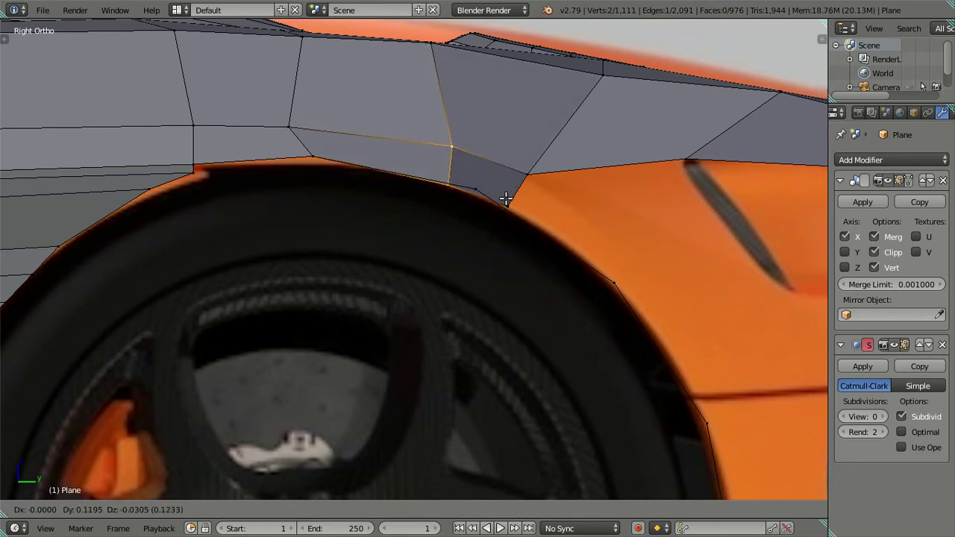
pyautogui.click(506, 199)
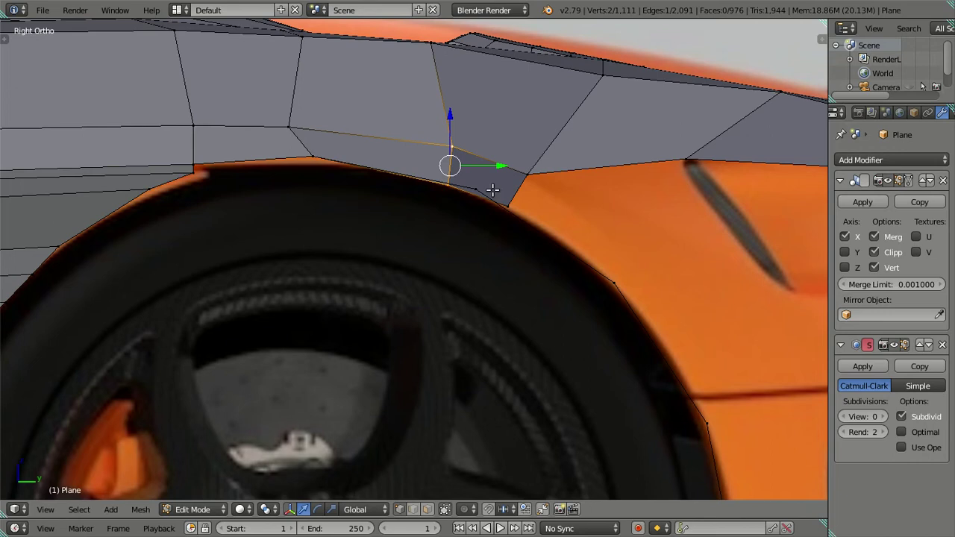
# Slide the seam vertex above the arch along Y and merge the arch corner vertex at last.
pyautogui.rightClick(291, 125)
pyautogui.press('g')
pyautogui.press('y')
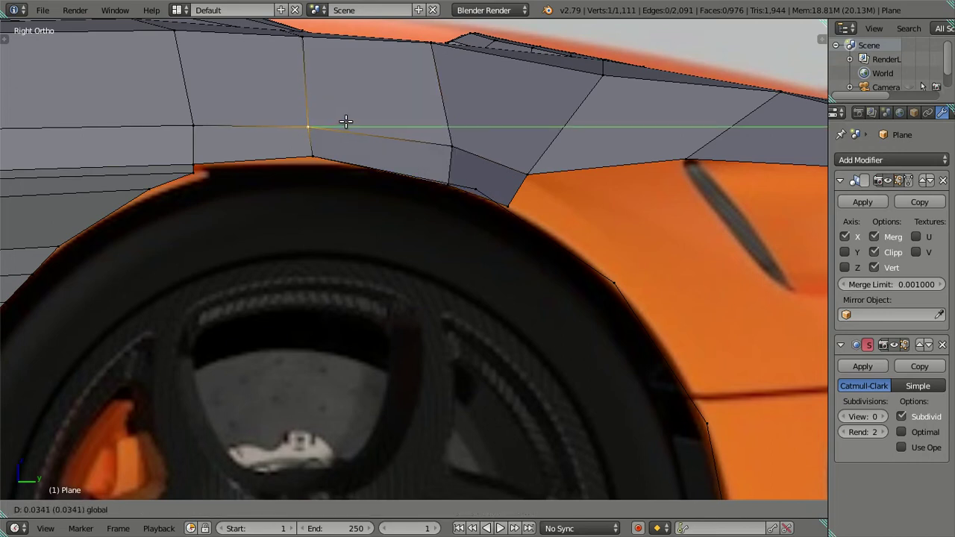
pyautogui.click(348, 121)
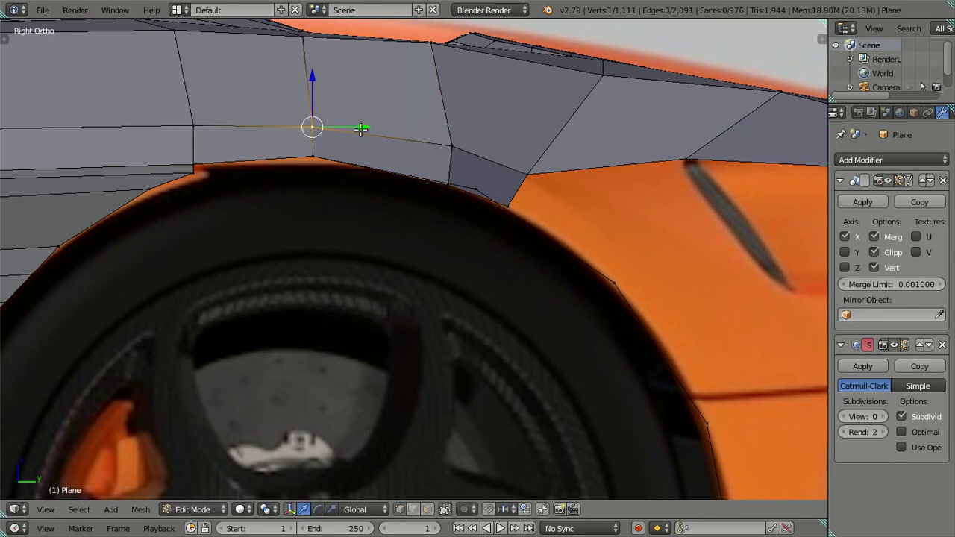
pyautogui.keyDown('shift'); pyautogui.rightClick(463, 187); pyautogui.keyUp('shift')
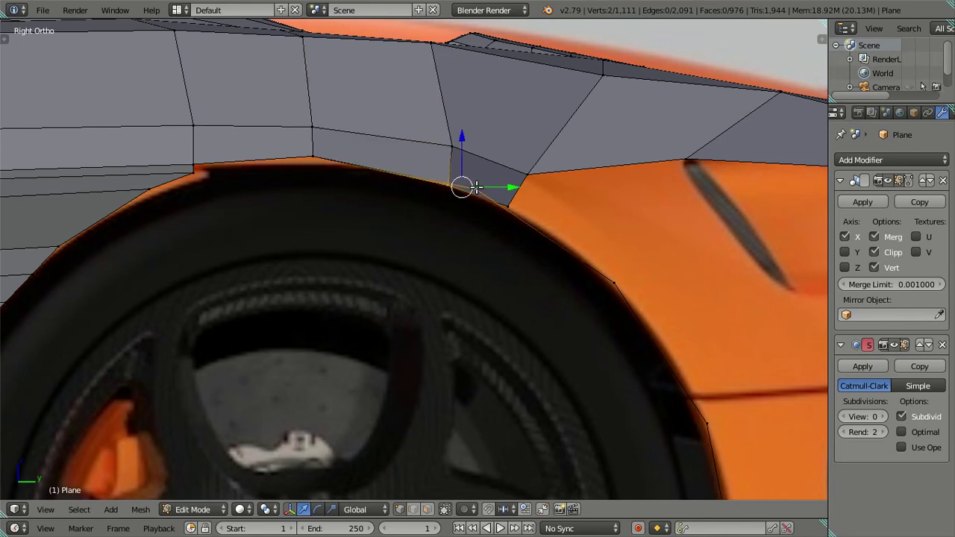
pyautogui.hotkey('alt', 'm')
pyautogui.click(498, 200)
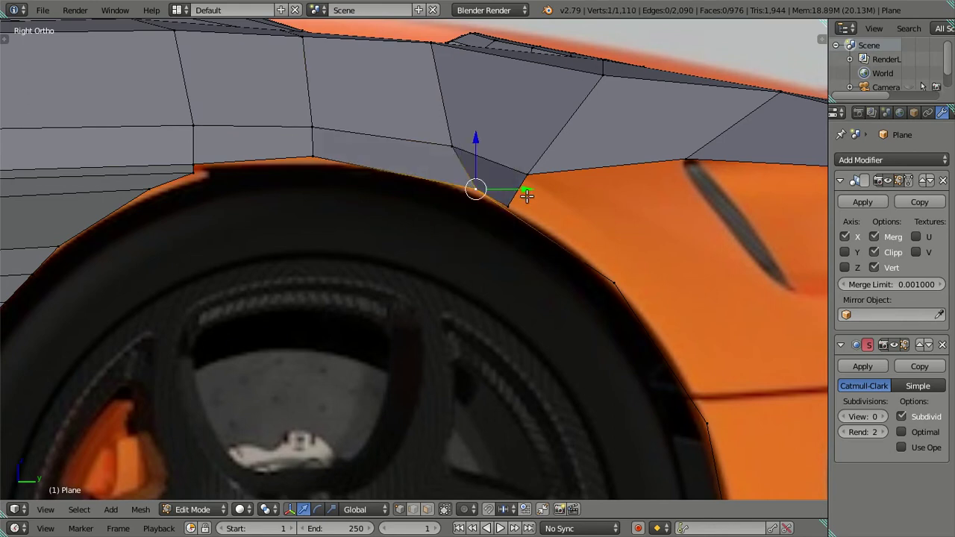
# Reposition the neighbouring corner vertex and an arch-edge vertex onto the photo's arch outline.
pyautogui.keyDown('shift'); pyautogui.moveTo(565, 213); pyautogui.dragTo(477, 200, button='middle'); pyautogui.keyUp('shift')
pyautogui.rightClick(457, 172)
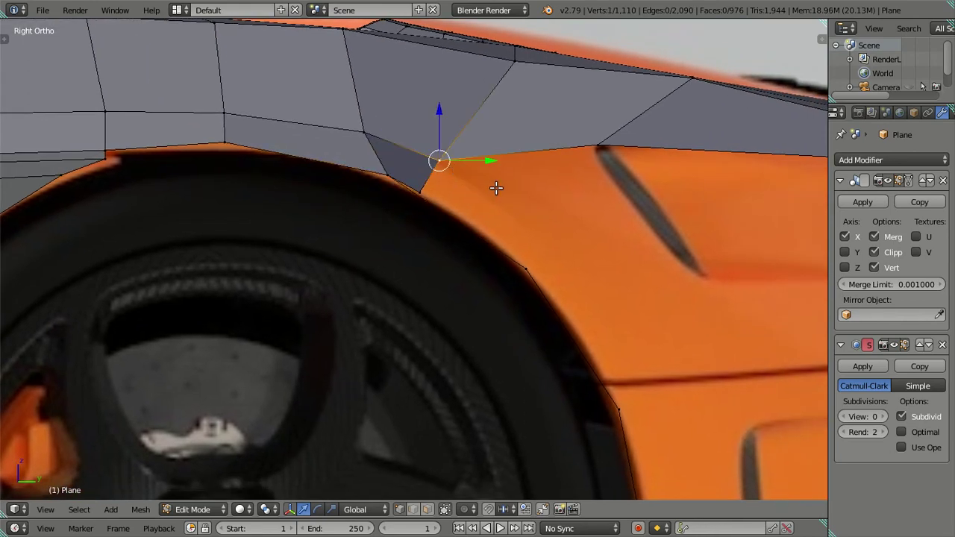
pyautogui.press('g')
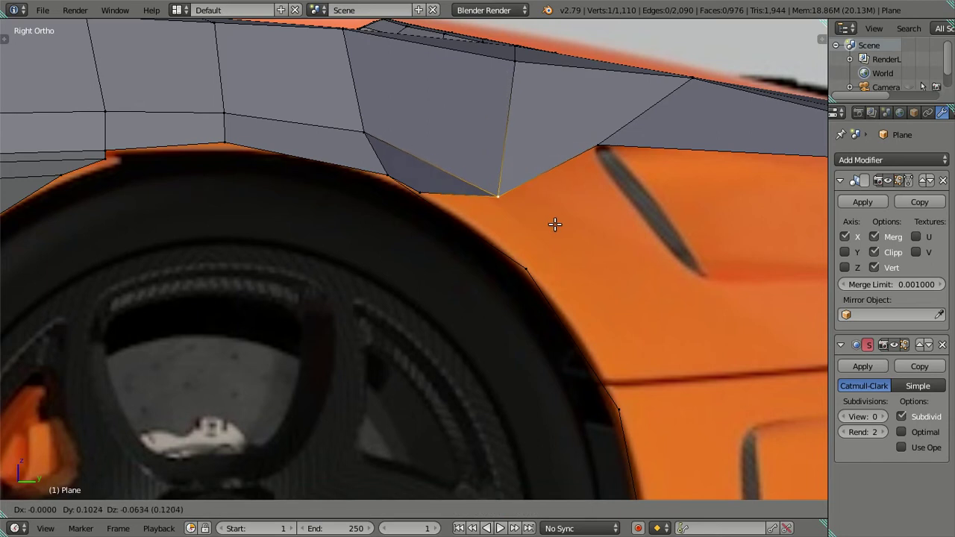
pyautogui.click(555, 224)
pyautogui.rightClick(404, 187)
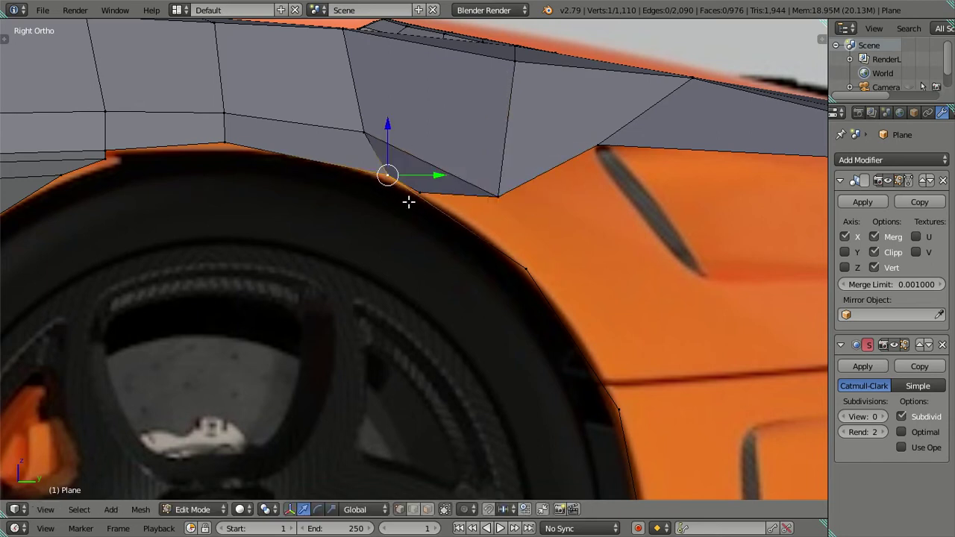
pyautogui.press('g')
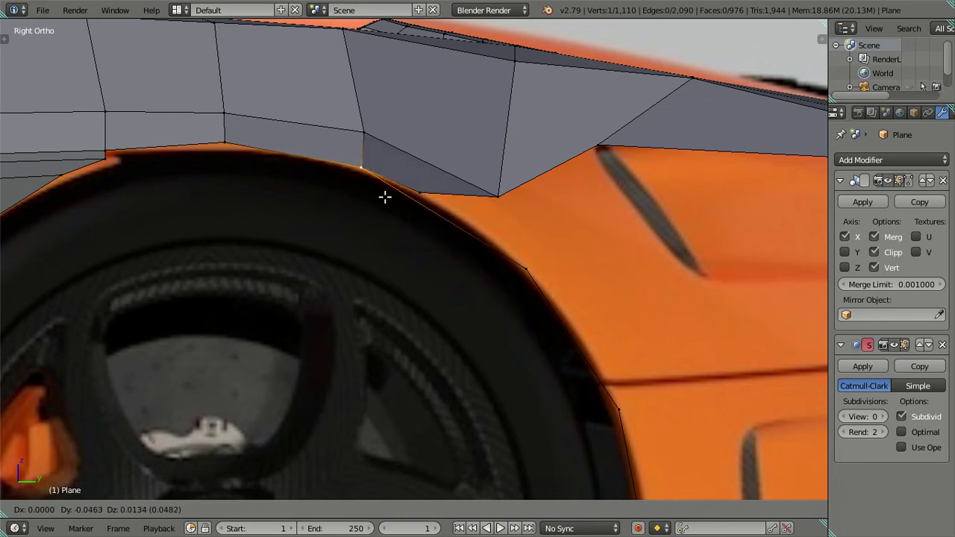
pyautogui.click(385, 196)
# Merge the rear arch vertex with the lower arch vertex at last, redoing the merge after an undo.
pyautogui.keyDown('shift'); pyautogui.moveTo(528, 265); pyautogui.dragTo(493, 218, button='middle'); pyautogui.keyUp('shift')
pyautogui.rightClick(394, 162)
pyautogui.keyDown('shift'); pyautogui.rightClick(508, 229); pyautogui.keyUp('shift')
pyautogui.hotkey('alt', 'm')
pyautogui.click(509, 230)
pyautogui.hotkey('ctrl', 'z')
pyautogui.rightClick(409, 164)
pyautogui.keyDown('shift'); pyautogui.rightClick(515, 235); pyautogui.keyUp('shift')
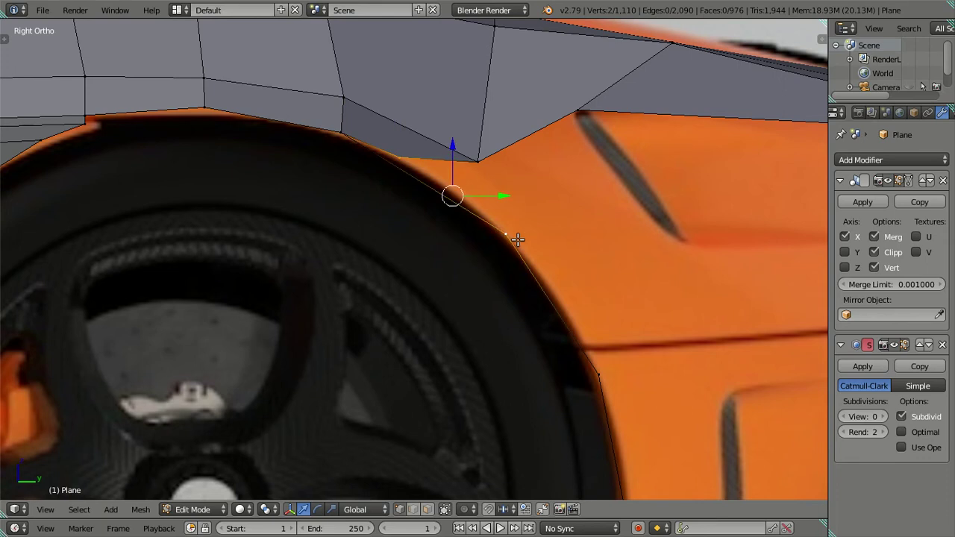
pyautogui.hotkey('alt', 'm')
pyautogui.click(516, 238)
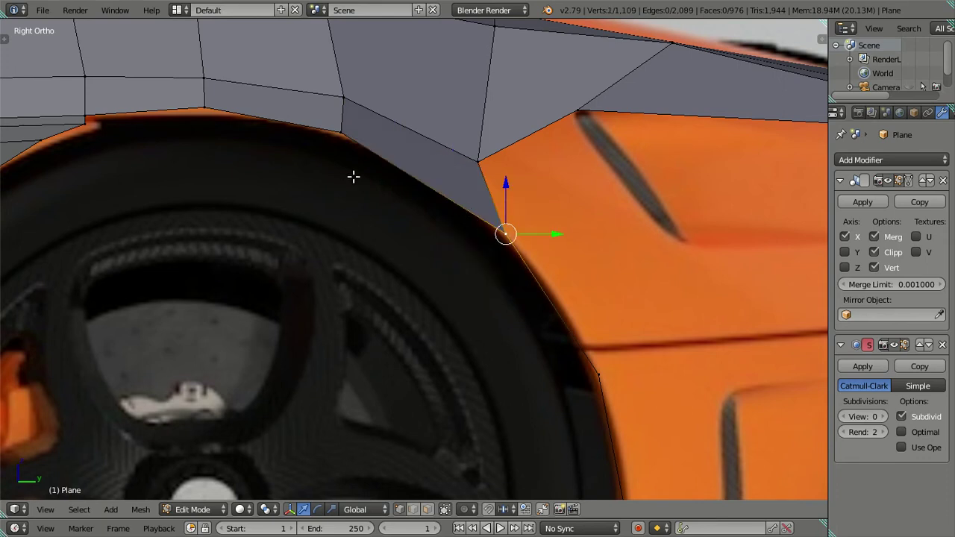
# In wireframe, align the rear arch vertices to the arch line and raise the top vertex along Z.
pyautogui.scroll(-2, 353, 177)
pyautogui.keyDown('shift'); pyautogui.moveTo(472, 174); pyautogui.dragTo(415, 134, button='middle'); pyautogui.keyUp('shift')
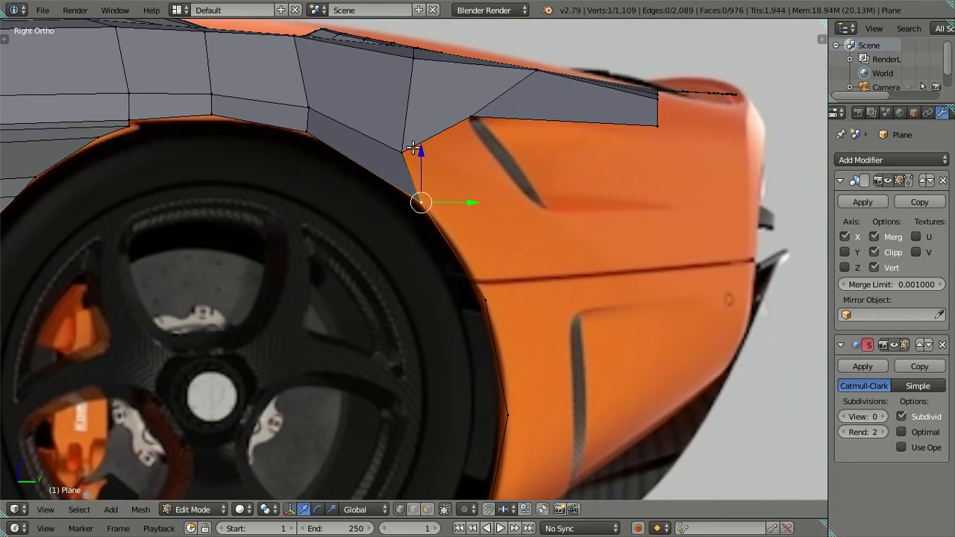
pyautogui.press('z')
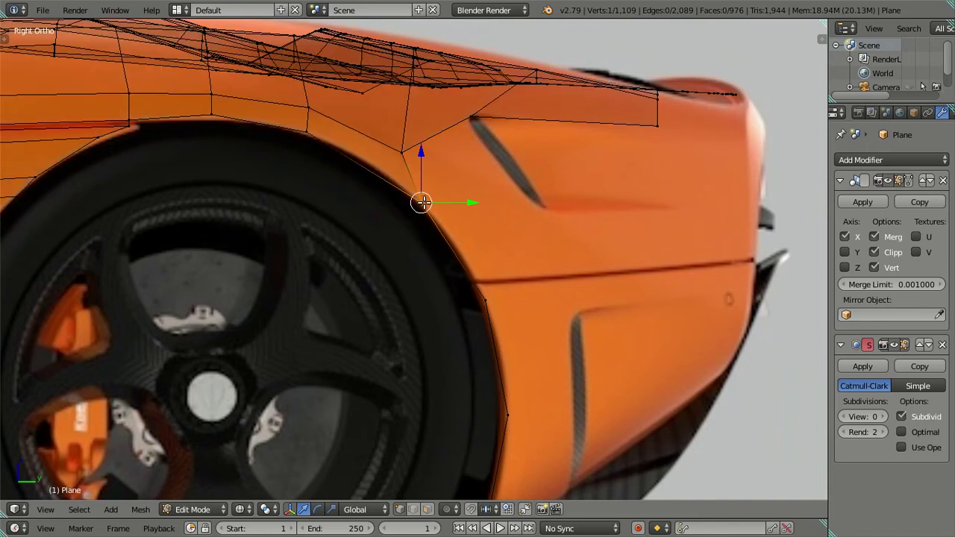
pyautogui.press('g')
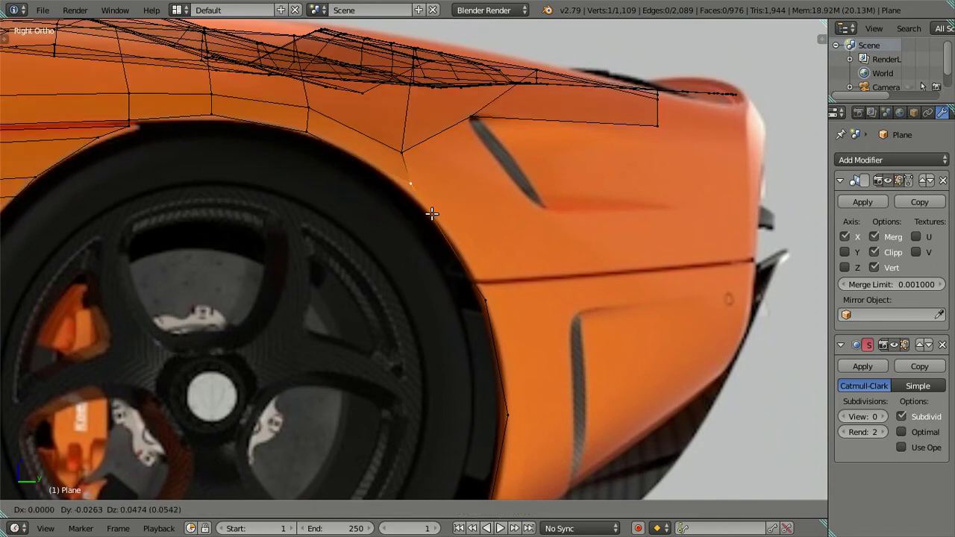
pyautogui.click(413, 203)
pyautogui.rightClick(310, 139)
pyautogui.press('g')
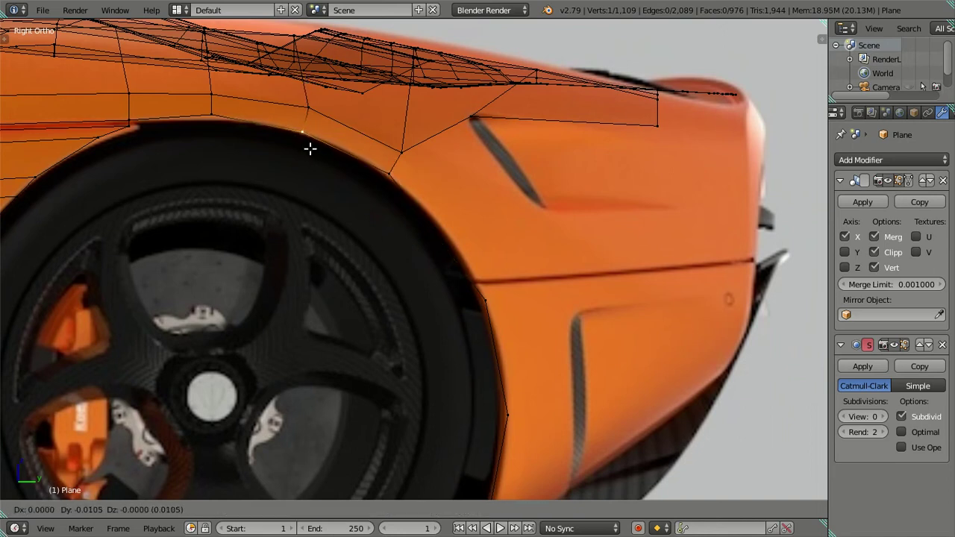
pyautogui.click(311, 149)
pyautogui.rightClick(209, 113)
pyautogui.press('g')
pyautogui.press('z')
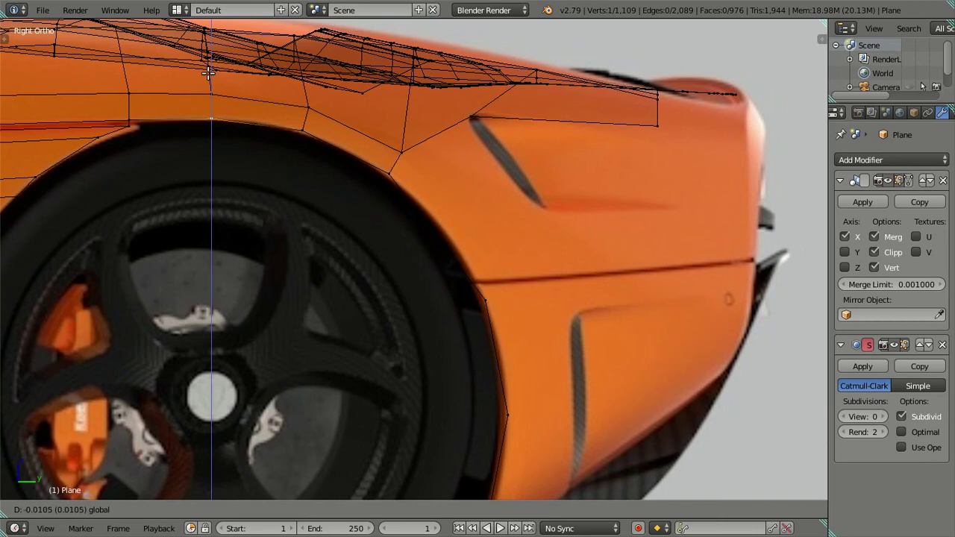
pyautogui.click(209, 71)
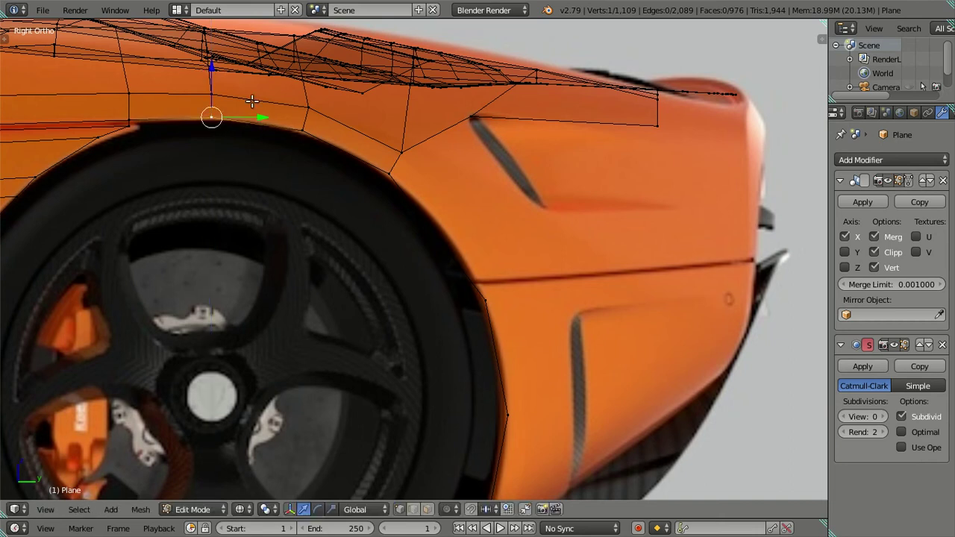
# Move the lower arch-edge vertices, down to the lowest one, onto the photo's arch curve.
pyautogui.keyDown('shift'); pyautogui.moveTo(483, 249); pyautogui.dragTo(474, 207, button='middle'); pyautogui.keyUp('shift')
pyautogui.rightClick(478, 246)
pyautogui.keyDown('shift'); pyautogui.moveTo(493, 246); pyautogui.dragTo(485, 194, button='middle'); pyautogui.keyUp('shift')
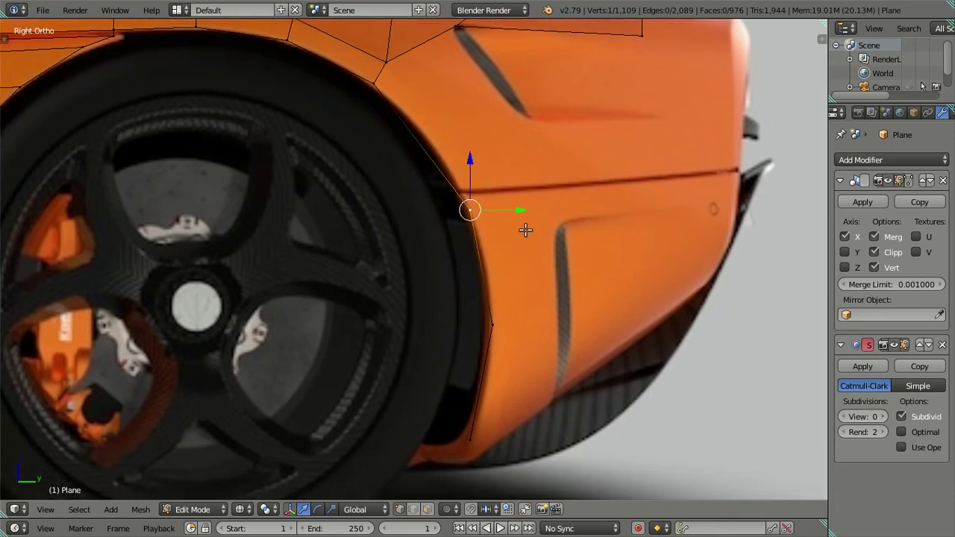
pyautogui.press('g')
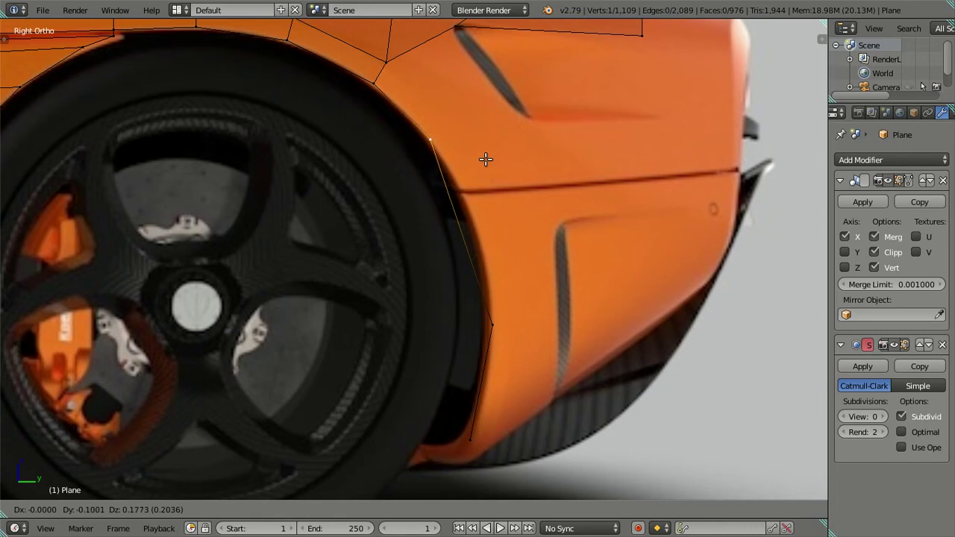
pyautogui.click(486, 157)
pyautogui.rightClick(497, 312)
pyautogui.press('g')
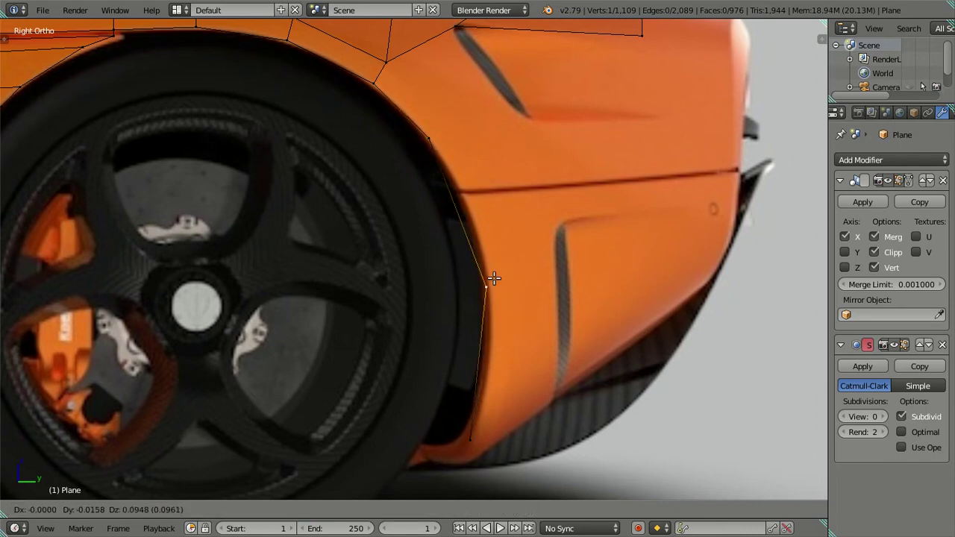
pyautogui.click(474, 209)
pyautogui.rightClick(483, 441)
pyautogui.press('g')
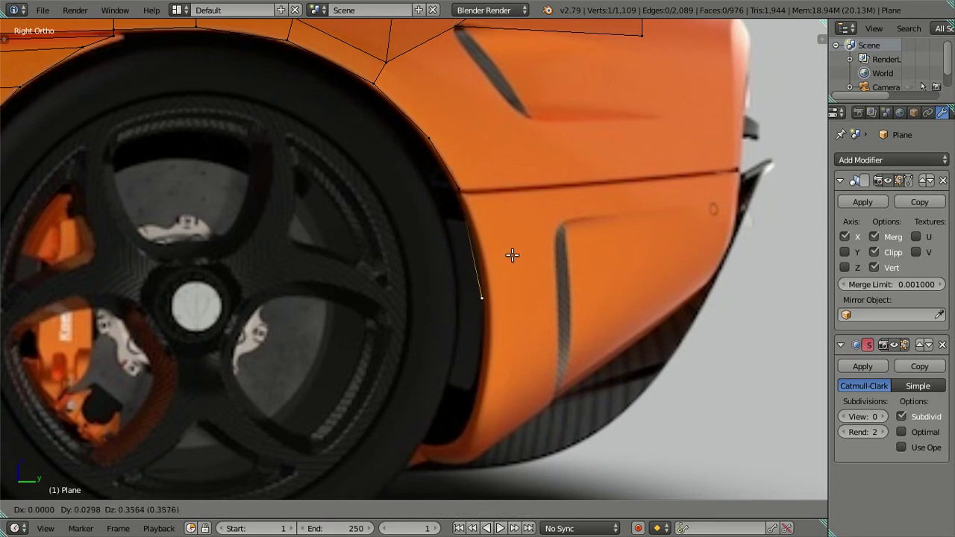
pyautogui.click(512, 216)
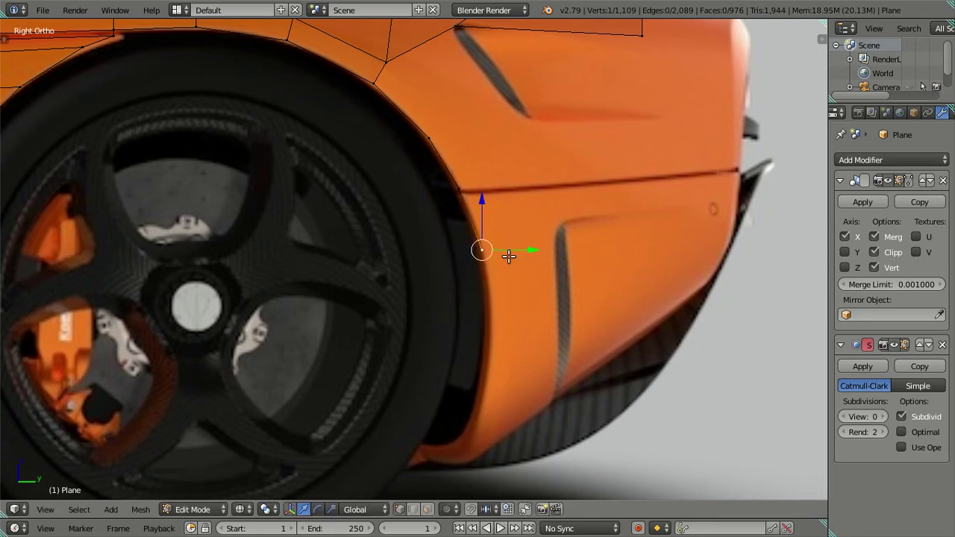
# Extrude the arch edge downward three times toward the lower body.
pyautogui.press('e')
pyautogui.click(517, 319)
pyautogui.press('e')
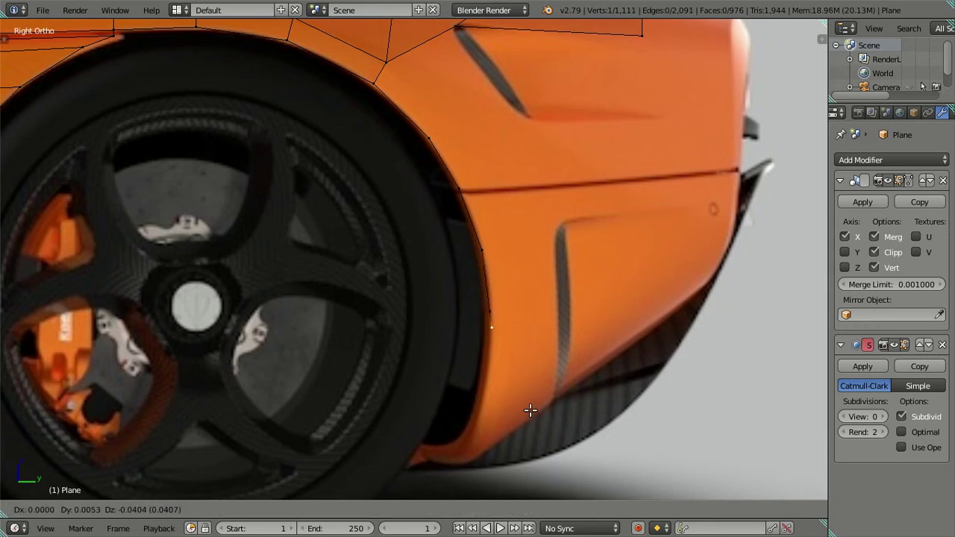
pyautogui.click(526, 447)
pyautogui.press('e')
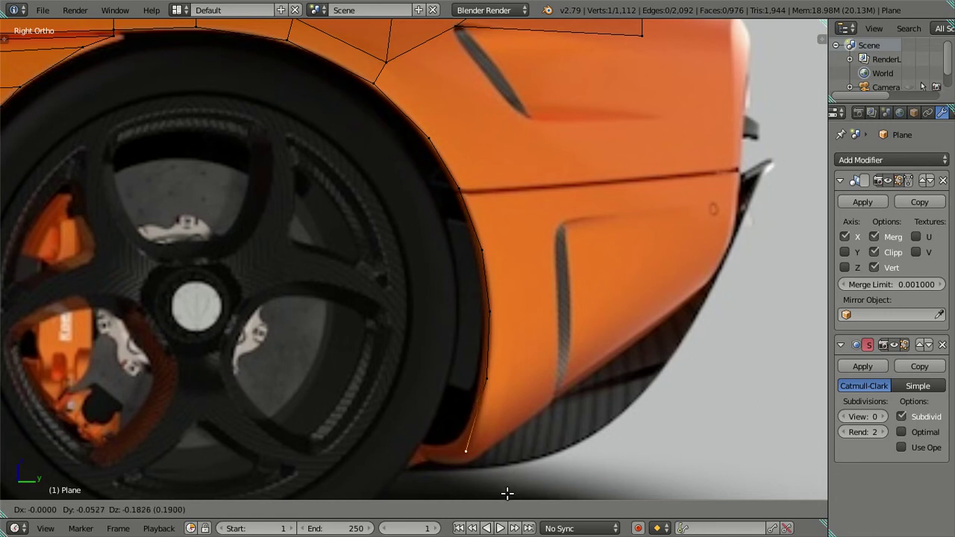
pyautogui.click(503, 29)
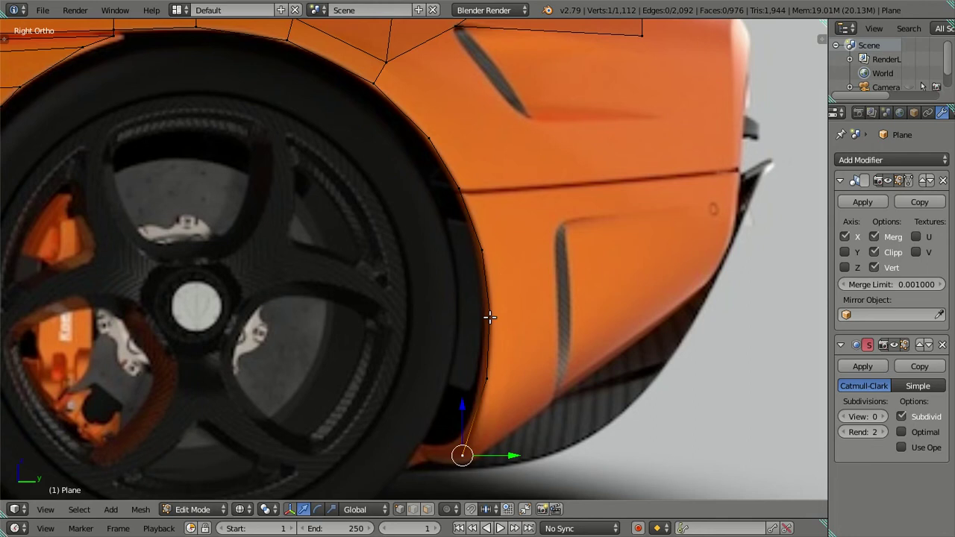
# Shift two vertices of the extended rim sideways along the Y axis.
pyautogui.keyDown('shift'); pyautogui.moveTo(498, 326); pyautogui.dragTo(507, 260, button='middle'); pyautogui.keyUp('shift')
pyautogui.rightClick(495, 190)
pyautogui.keyDown('shift'); pyautogui.rightClick(500, 248); pyautogui.keyUp('shift')
pyautogui.press('g')
pyautogui.press('Escape')
pyautogui.press('g')
pyautogui.press('y')
pyautogui.click(545, 220)
# Adjust the rim's bottom vertex along Y and a higher edge vertex along Z.
pyautogui.rightClick(509, 295)
pyautogui.press('g')
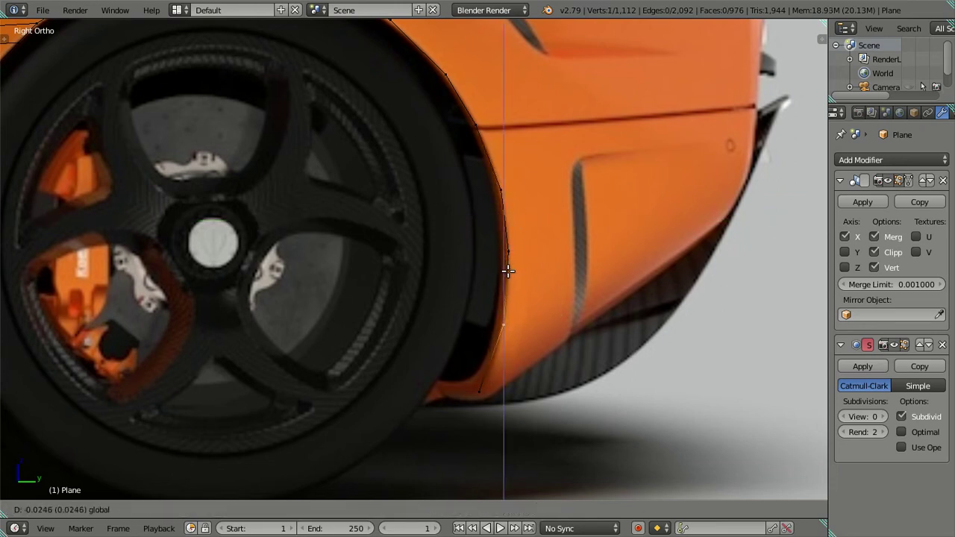
pyautogui.click(510, 271)
pyautogui.press('g')
pyautogui.press('y')
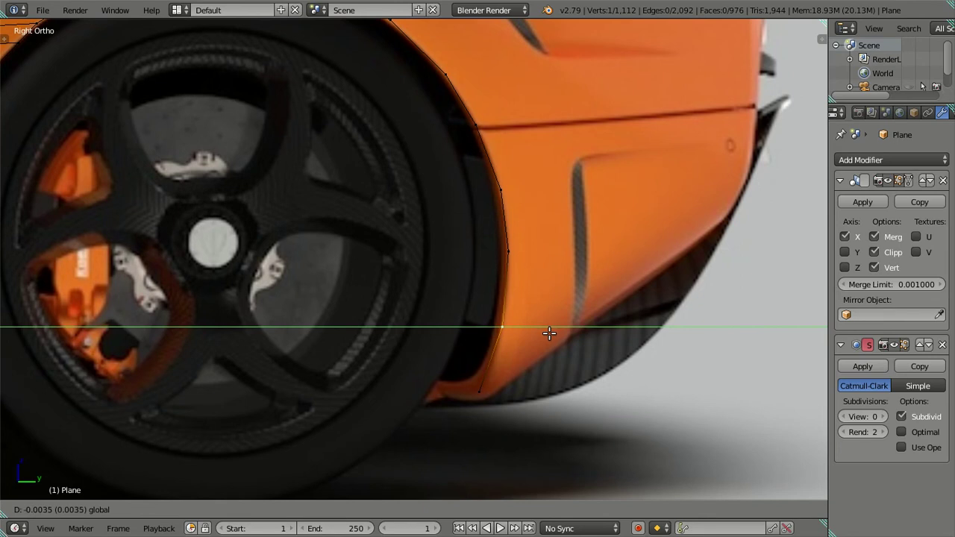
pyautogui.click(550, 332)
pyautogui.rightClick(515, 257)
pyautogui.press('g')
pyautogui.press('z')
pyautogui.click(514, 206)
# Deselect all and zoom out and back in to check the extended rim.
pyautogui.press('a')
pyautogui.scroll(-1, 511, 209)
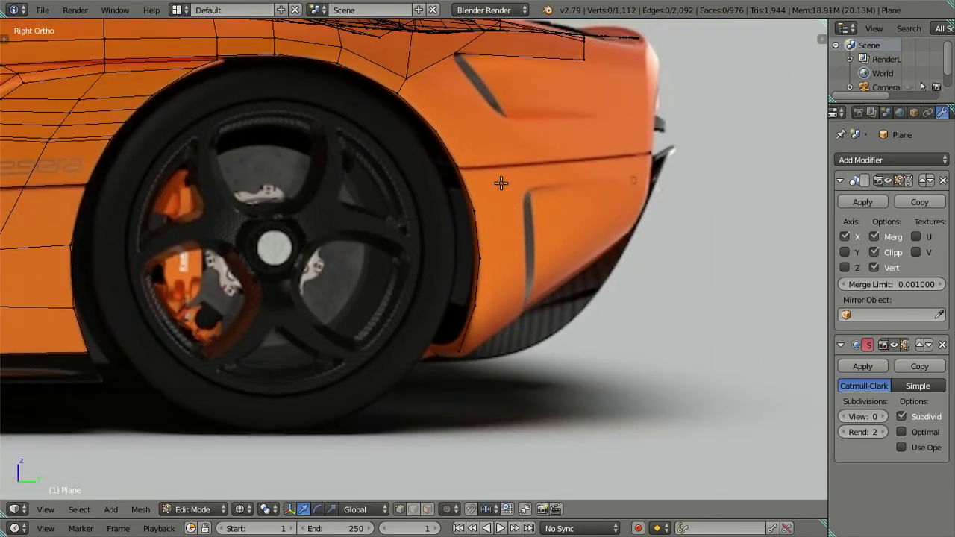
pyautogui.scroll(-1, 464, 149)
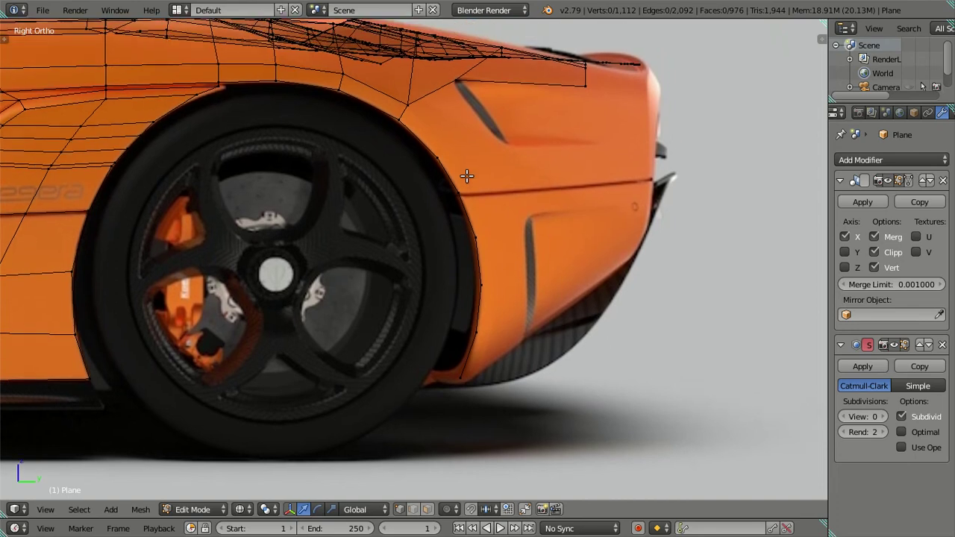
pyautogui.scroll(1, 418, 164)
pyautogui.scroll(1, 462, 194)
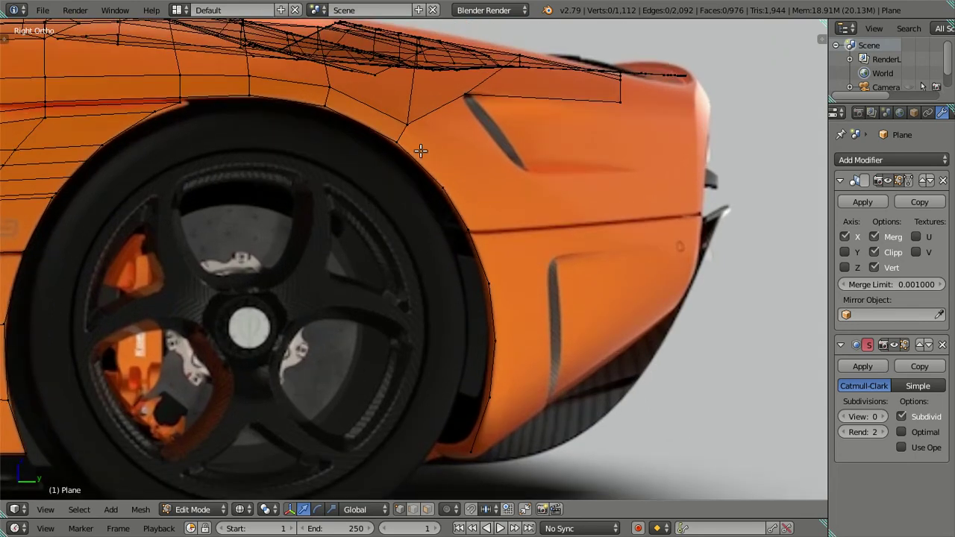
# Extrude the selected wheel-arch rim edge outward along the Y axis.
pyautogui.rightClick(446, 184)
pyautogui.keyDown('ctrl'); pyautogui.rightClick(472, 450); pyautogui.keyUp('ctrl')
pyautogui.press('e')
pyautogui.press('y')
pyautogui.click(553, 305)
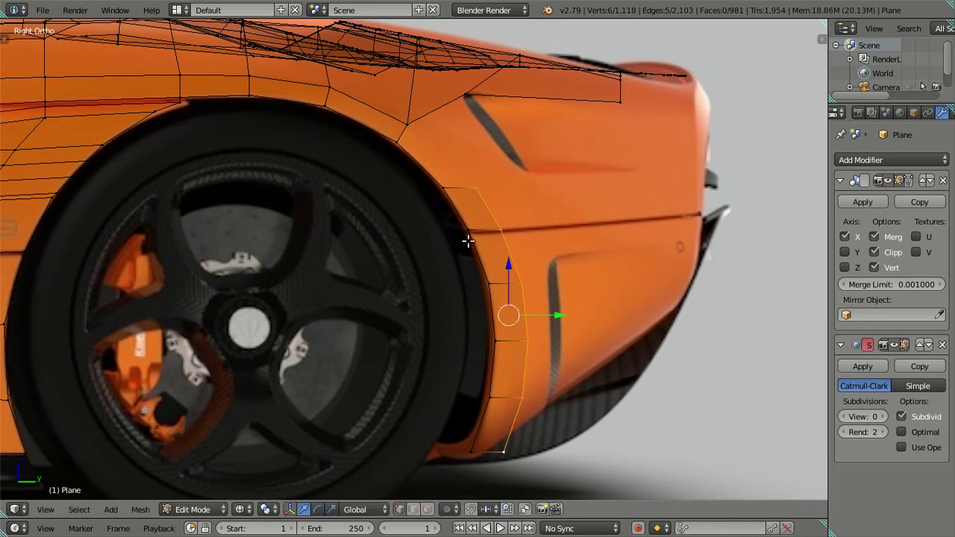
pyautogui.moveTo(510, 255); pyautogui.dragTo(513, 256)
# Move the top rim vertex up and left, then fill a face across four vertices.
pyautogui.rightClick(476, 185)
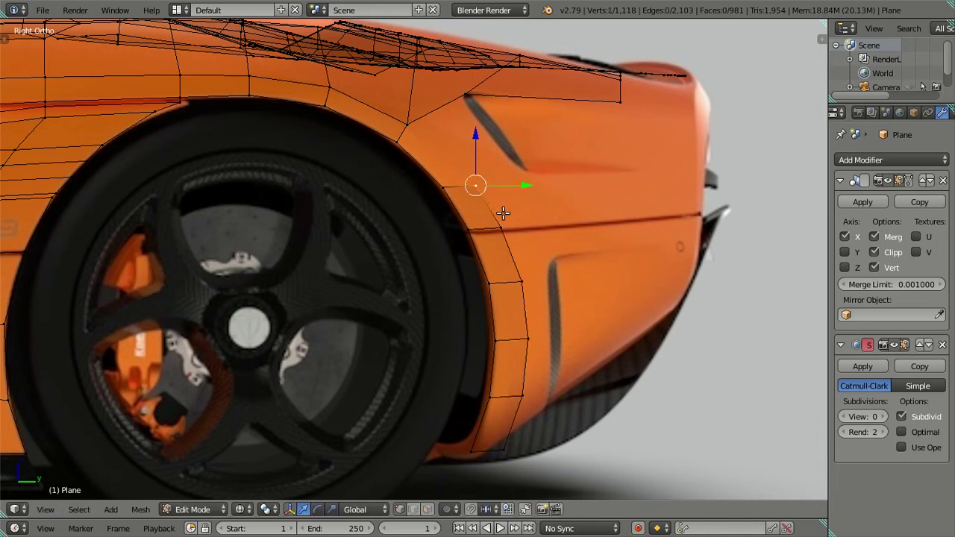
pyautogui.press('g')
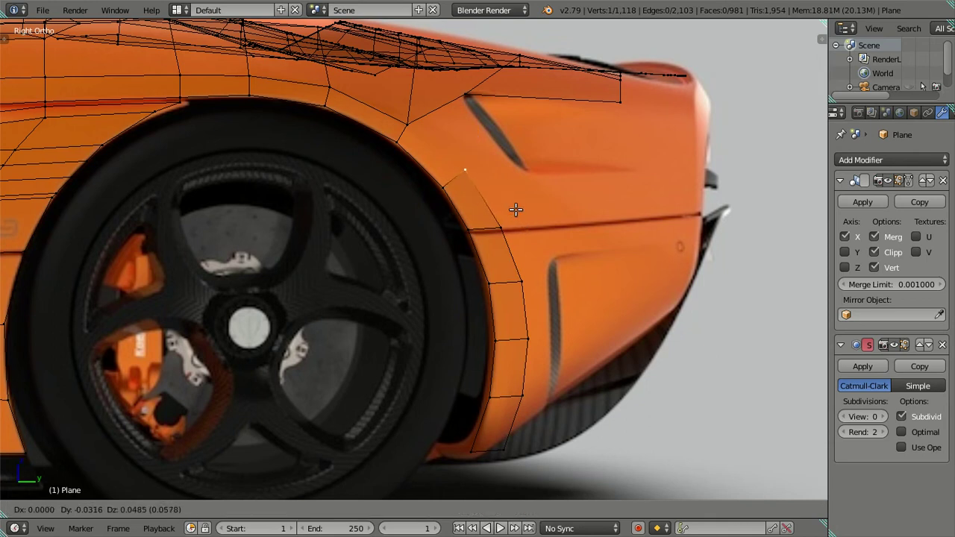
pyautogui.click(517, 209)
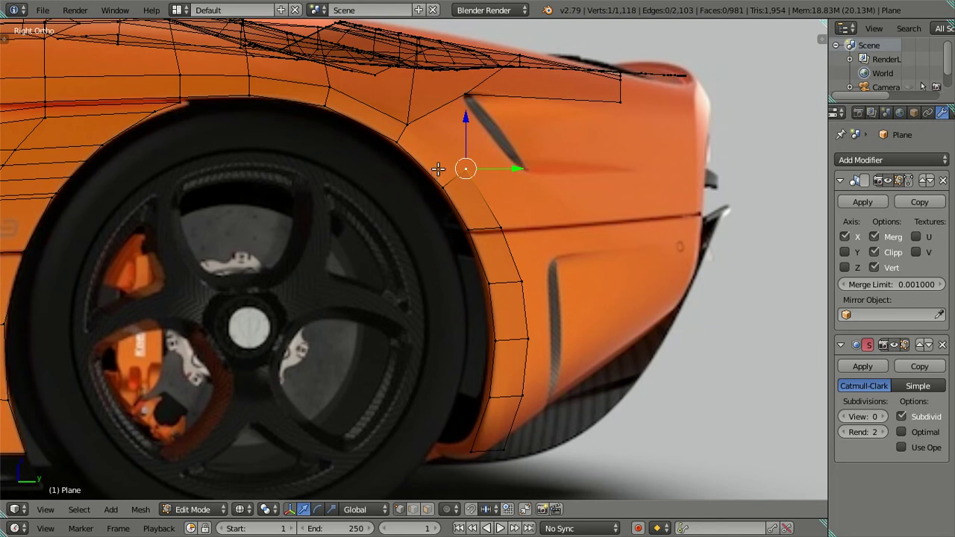
pyautogui.keyDown('ctrl'); pyautogui.rightClick(415, 129); pyautogui.keyUp('ctrl')
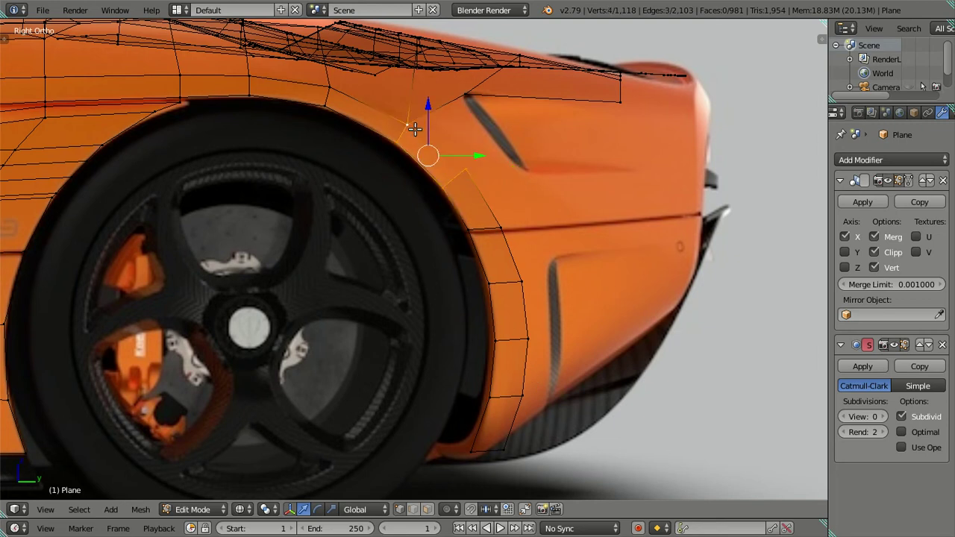
pyautogui.press('f')
# Nudge the arch edge toward the rear and move a rim vertex down and right.
pyautogui.rightClick(477, 173)
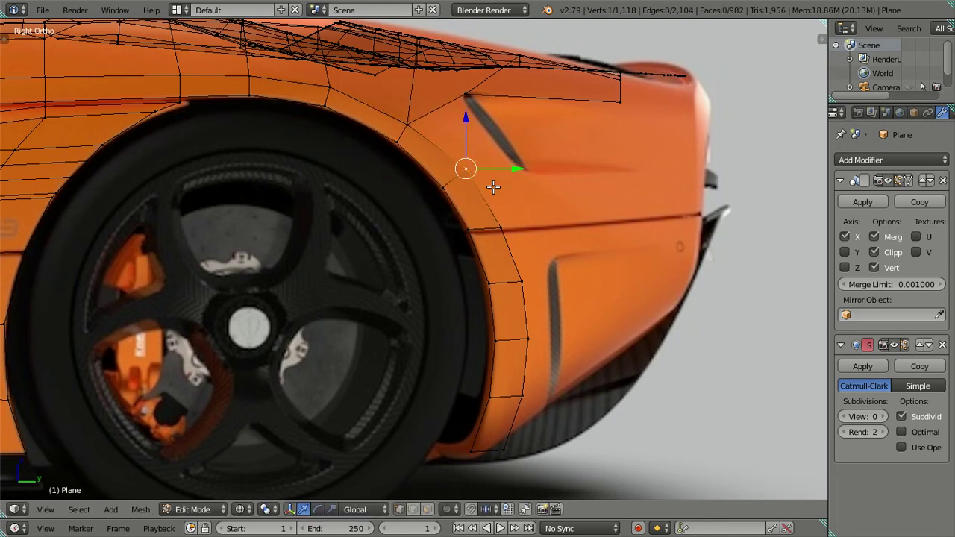
pyautogui.keyDown('ctrl'); pyautogui.rightClick(505, 447); pyautogui.keyUp('ctrl')
pyautogui.moveTo(557, 311); pyautogui.dragTo(547, 298)
pyautogui.keyDown('shift'); pyautogui.moveTo(491, 160); pyautogui.dragTo(466, 174, button='middle'); pyautogui.keyUp('shift')
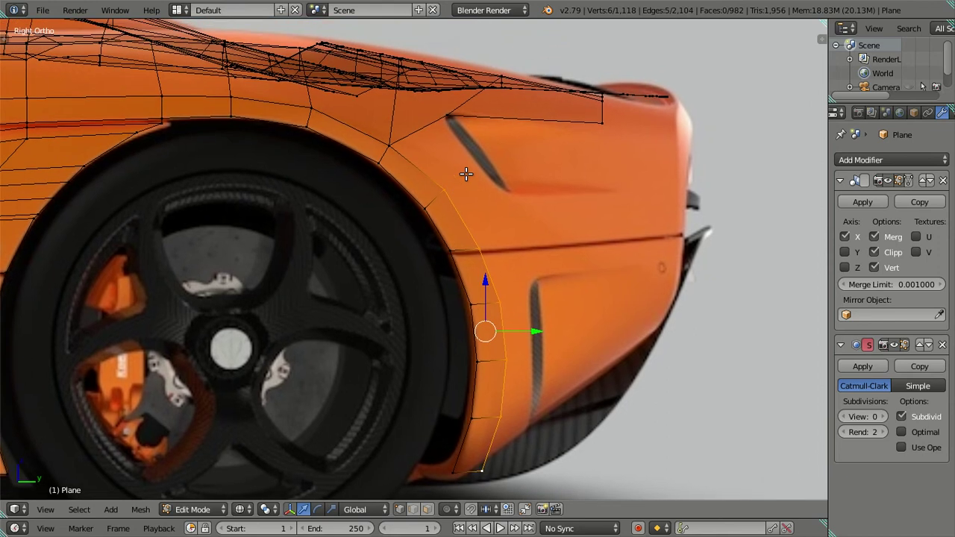
pyautogui.rightClick(442, 191)
pyautogui.press('g')
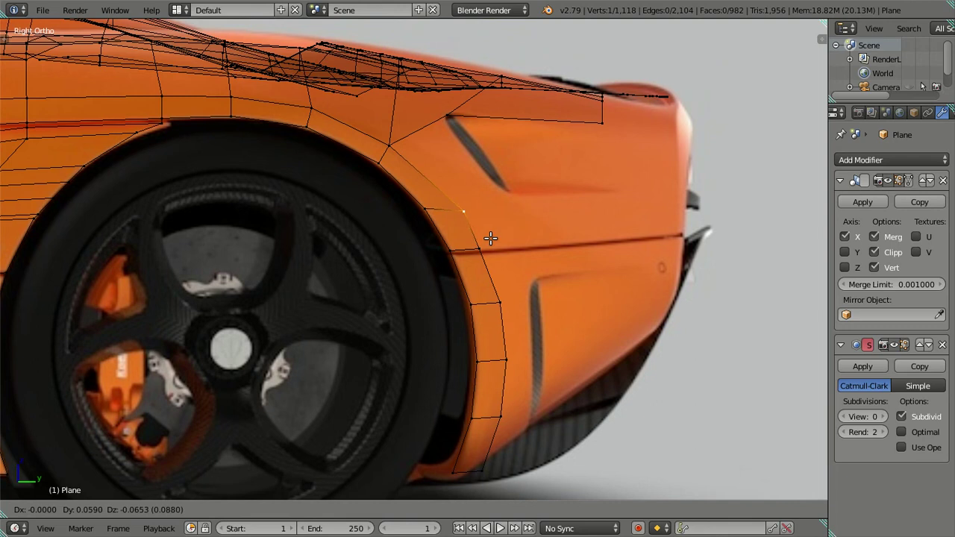
pyautogui.click(491, 238)
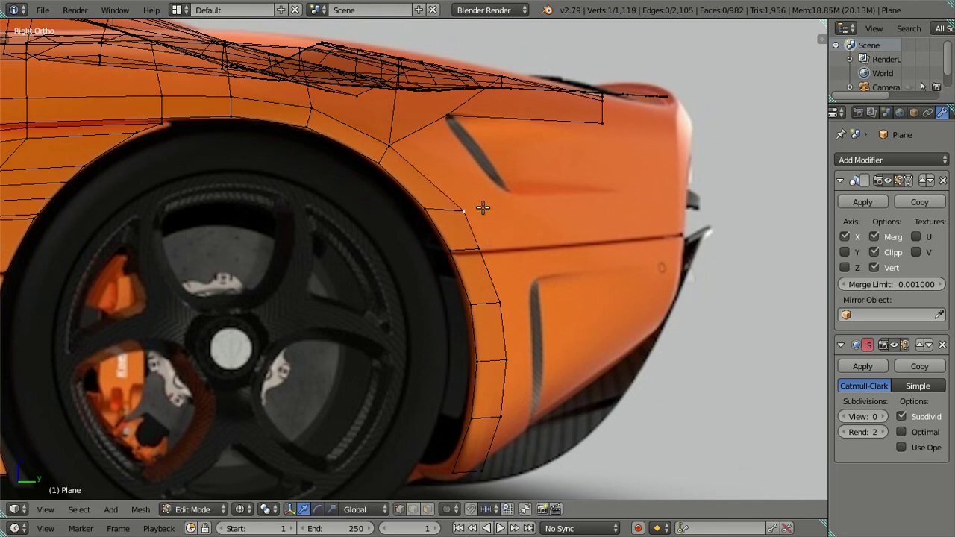
# Extrude a new vertex, fill the face toward the side intake, and slide its upper vertex along Y.
pyautogui.press('e')
pyautogui.click(522, 191)
pyautogui.rightClick(448, 118)
pyautogui.keyDown('ctrl'); pyautogui.rightClick(505, 188); pyautogui.keyUp('ctrl')
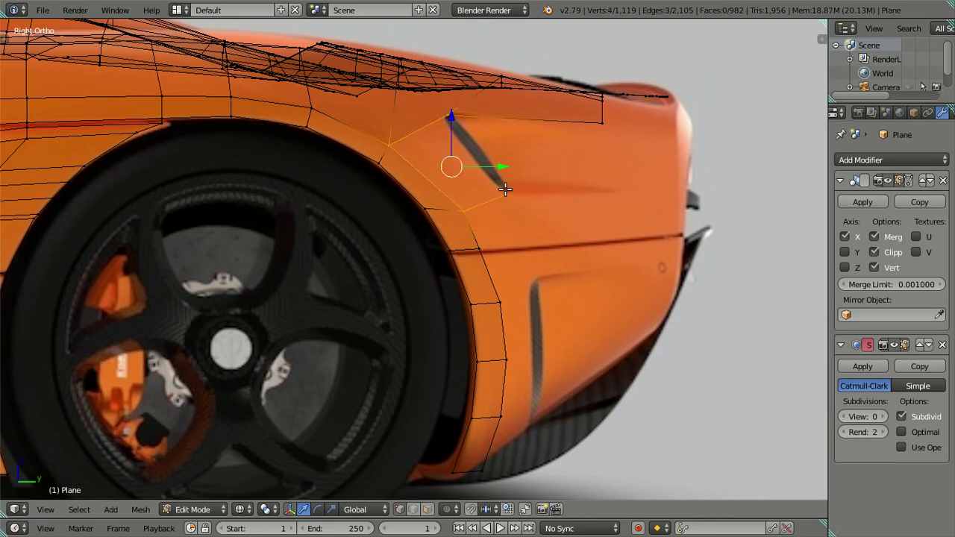
pyautogui.press('f')
pyautogui.rightClick(449, 117)
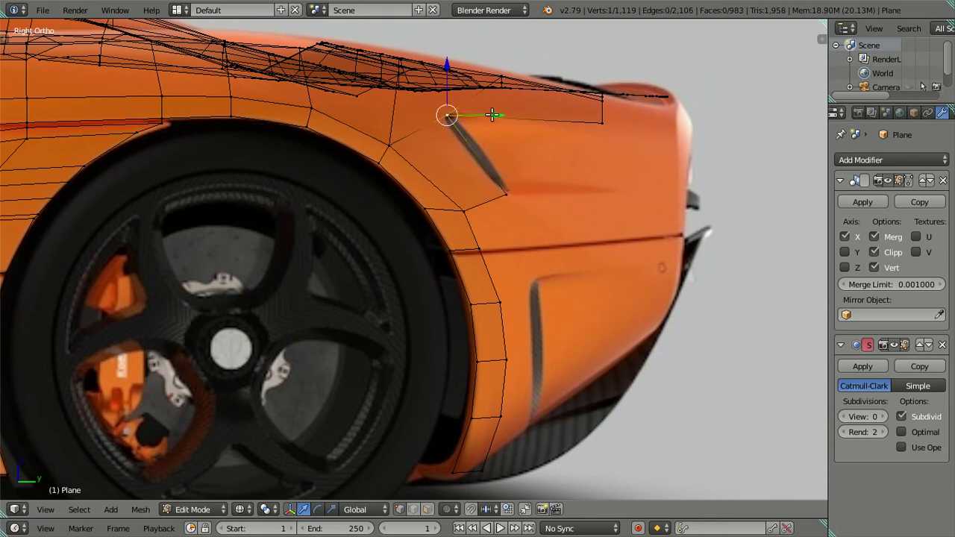
pyautogui.press('g')
pyautogui.press('y')
pyautogui.click(485, 117)
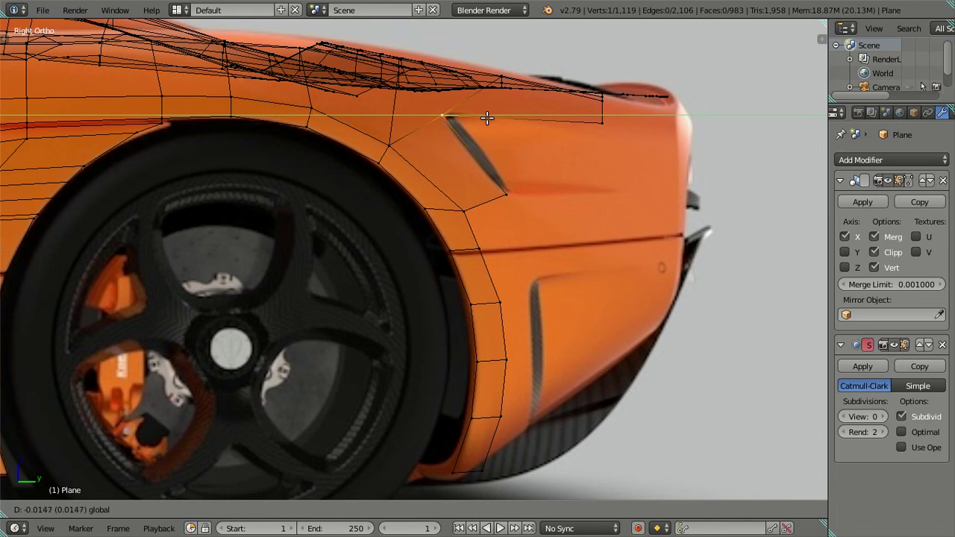
# Select the lower arch vertices and raise the bottom one slightly.
pyautogui.keyDown('shift'); pyautogui.moveTo(505, 284); pyautogui.dragTo(489, 218, button='middle'); pyautogui.keyUp('shift')
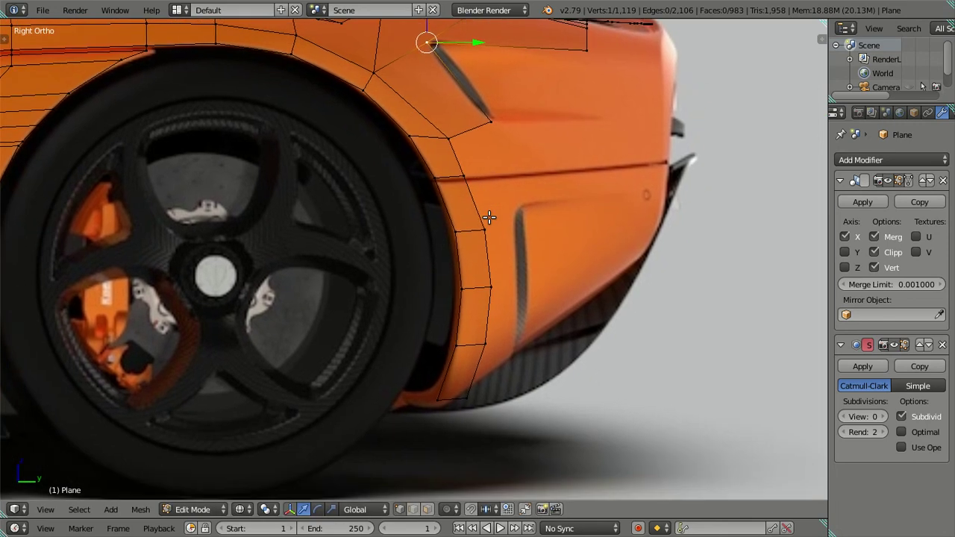
pyautogui.rightClick(463, 175)
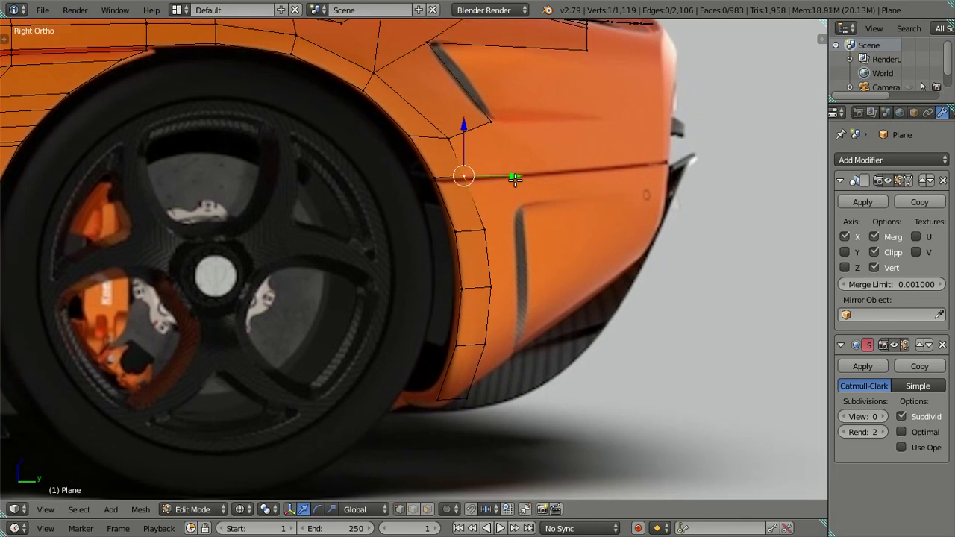
pyautogui.rightClick(485, 228)
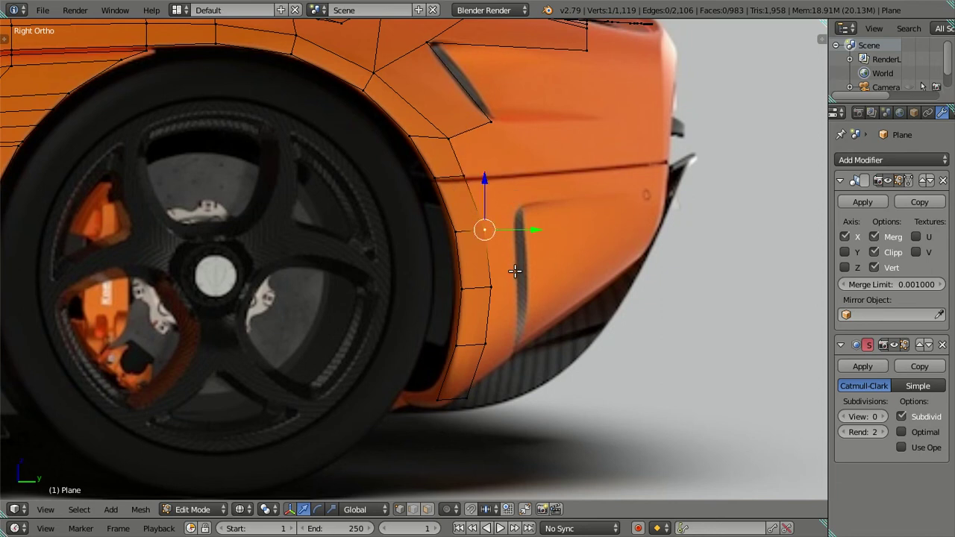
pyautogui.rightClick(480, 341)
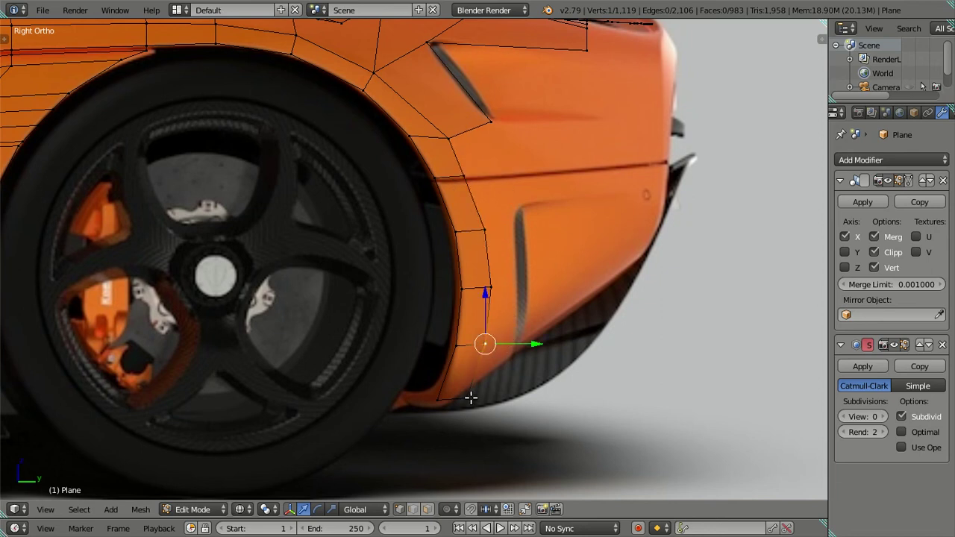
pyautogui.rightClick(470, 398)
pyautogui.moveTo(473, 351); pyautogui.dragTo(473, 341)
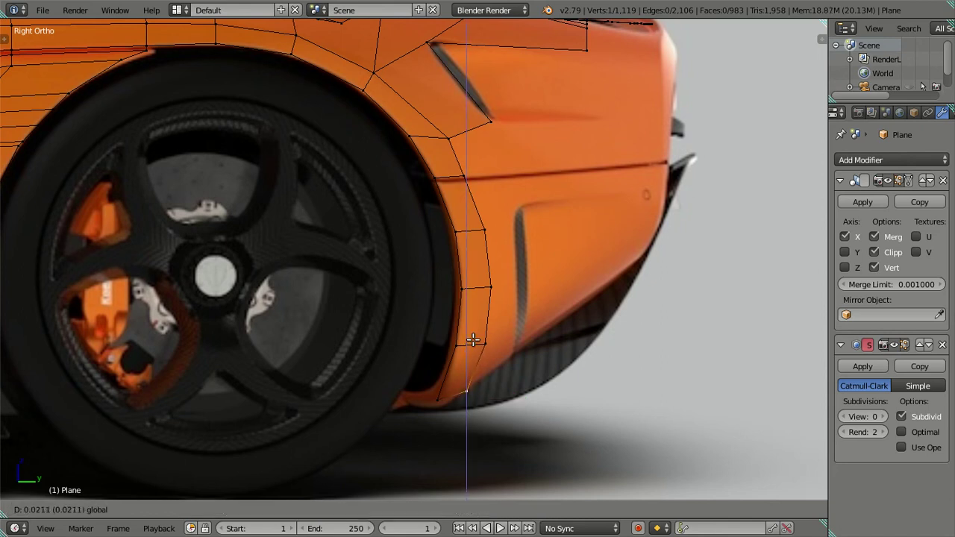
pyautogui.click(474, 341)
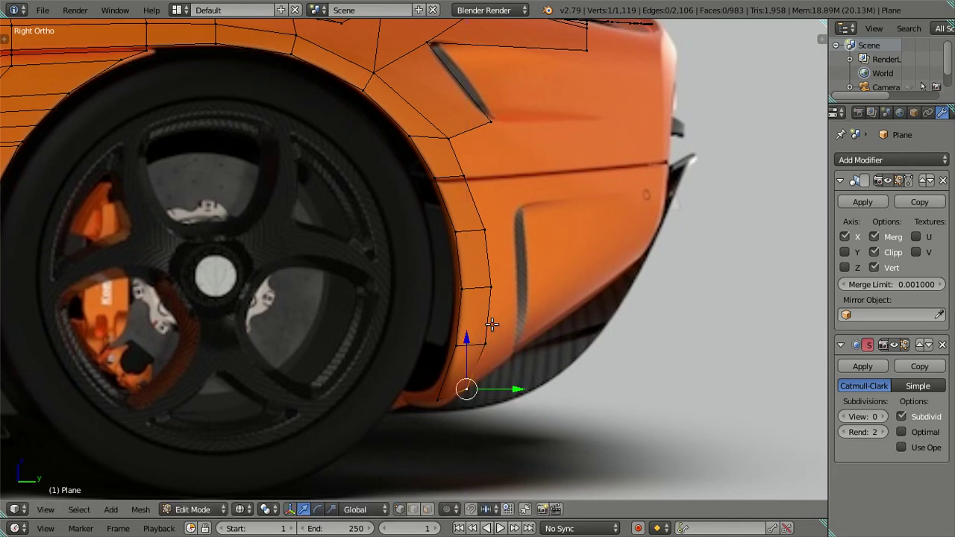
# Switch to solid shading and orbit to look under the rear arch.
pyautogui.keyDown('shift'); pyautogui.moveTo(476, 222); pyautogui.dragTo(507, 256, button='middle'); pyautogui.keyUp('shift')
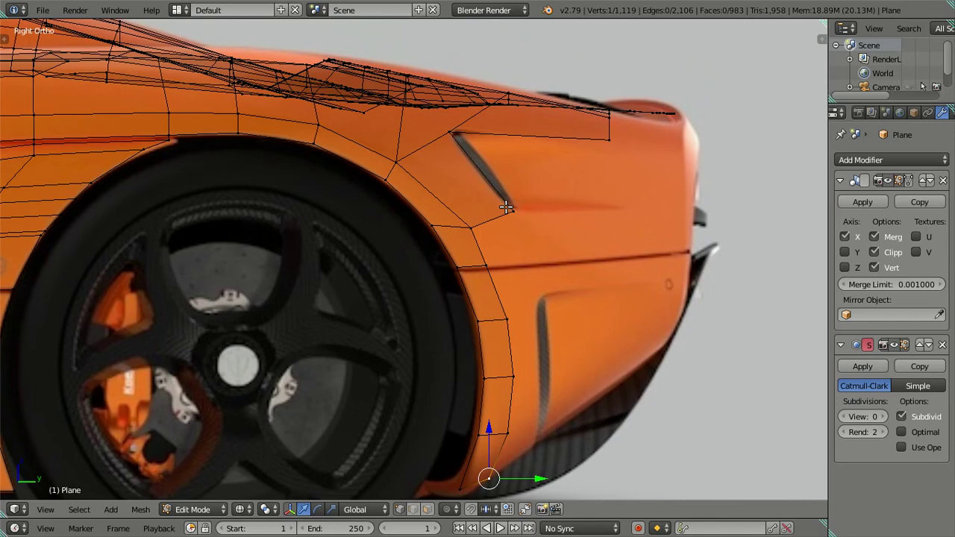
pyautogui.press('z')
pyautogui.moveTo(512, 198)
pyautogui.mouseDown(button='middle')
pyautogui.moveTo(401, 256)
pyautogui.moveTo(383, 277)
pyautogui.moveTo(465, 390)
pyautogui.moveTo(543, 338)
pyautogui.moveTo(515, 303)
pyautogui.mouseUp(button='middle')
# Slide the selected rim edge and one rim vertex sideways beneath the rear wheel arch.
pyautogui.click(420, 333)
pyautogui.click(452, 315)
pyautogui.moveTo(452, 316)
pyautogui.mouseDown(button='middle')
pyautogui.moveTo(473, 389)
pyautogui.moveTo(388, 249)
pyautogui.moveTo(301, 237)
pyautogui.moveTo(333, 235)
pyautogui.moveTo(301, 224)
pyautogui.moveTo(292, 236)
pyautogui.moveTo(311, 237)
pyautogui.moveTo(305, 264)
pyautogui.moveTo(305, 247)
pyautogui.mouseUp(button='middle')
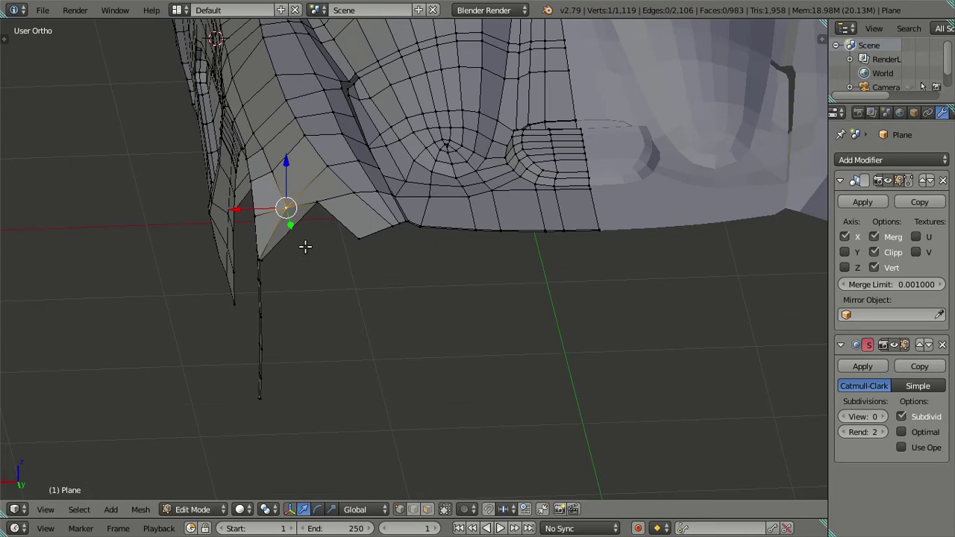
pyautogui.moveTo(291, 201); pyautogui.dragTo(269, 168, button='middle')
pyautogui.moveTo(202, 153); pyautogui.dragTo(191, 157)
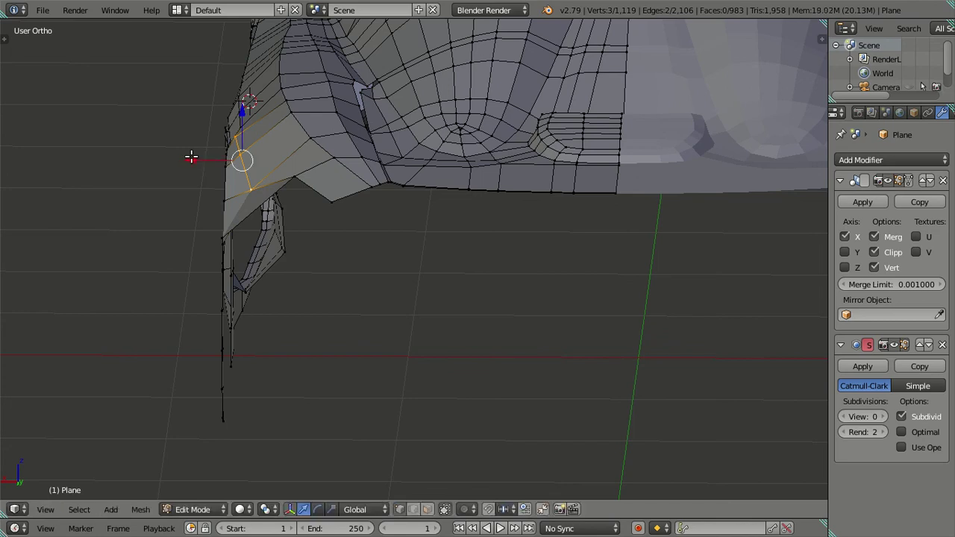
pyautogui.rightClick(247, 183)
pyautogui.moveTo(218, 194); pyautogui.dragTo(204, 181)
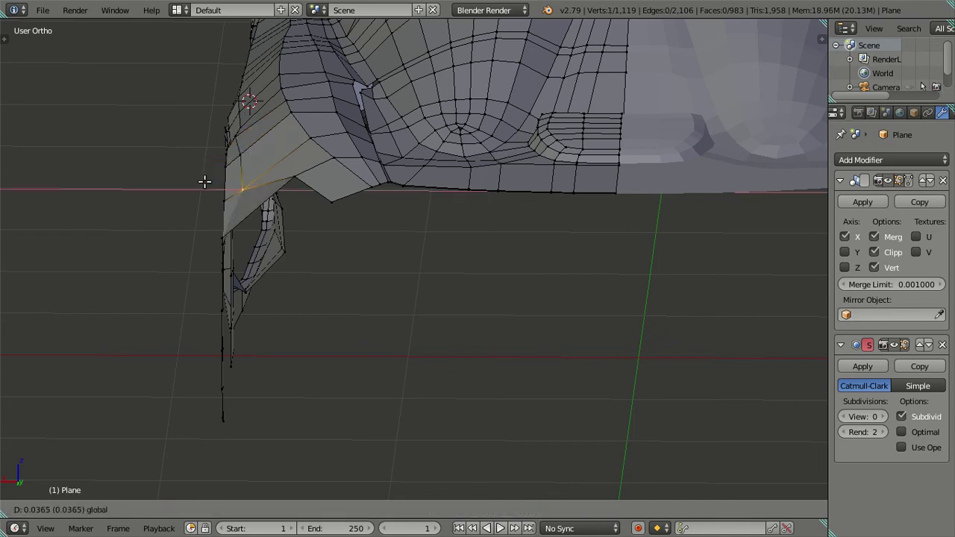
pyautogui.click(204, 180)
# Check the arch shape and move another rim vertex along X toward the body.
pyautogui.moveTo(288, 239)
pyautogui.mouseDown(button='middle')
pyautogui.moveTo(407, 193)
pyautogui.moveTo(530, 292)
pyautogui.moveTo(618, 293)
pyautogui.moveTo(599, 331)
pyautogui.moveTo(548, 359)
pyautogui.moveTo(575, 327)
pyautogui.mouseUp(button='middle')
pyautogui.press('Tab')
# Shift the upper rim vertex sideways along X, then resume editing under the car body.
pyautogui.press('Tab')
pyautogui.moveTo(575, 327); pyautogui.dragTo(631, 350)
pyautogui.press('g')
pyautogui.press('x')
pyautogui.click(618, 356)
pyautogui.rightClick(570, 356)
pyautogui.press('g')
pyautogui.rightClick(605, 383)
pyautogui.moveTo(544, 306)
pyautogui.mouseDown(button='middle')
pyautogui.moveTo(559, 226)
pyautogui.moveTo(533, 200)
pyautogui.moveTo(530, 173)
pyautogui.moveTo(390, 300)
pyautogui.moveTo(324, 200)
pyautogui.moveTo(210, 144)
pyautogui.moveTo(294, 254)
pyautogui.mouseUp(button='middle')
pyautogui.rightClick(532, 200)
pyautogui.press('g')
pyautogui.press('x')
pyautogui.click(580, 202)
pyautogui.press('Tab')
pyautogui.press('Tab')
pyautogui.scroll(2, 298, 253)
pyautogui.moveTo(287, 217)
pyautogui.mouseDown(button='middle')
pyautogui.moveTo(374, 306)
pyautogui.moveTo(316, 309)
pyautogui.mouseUp(button='middle')
# Slide three more underside rim vertices along X so the rim sits flush with the body.
pyautogui.press('g')
pyautogui.press('x')
pyautogui.click(266, 308)
pyautogui.rightClick(257, 277)
pyautogui.rightClick(270, 254)
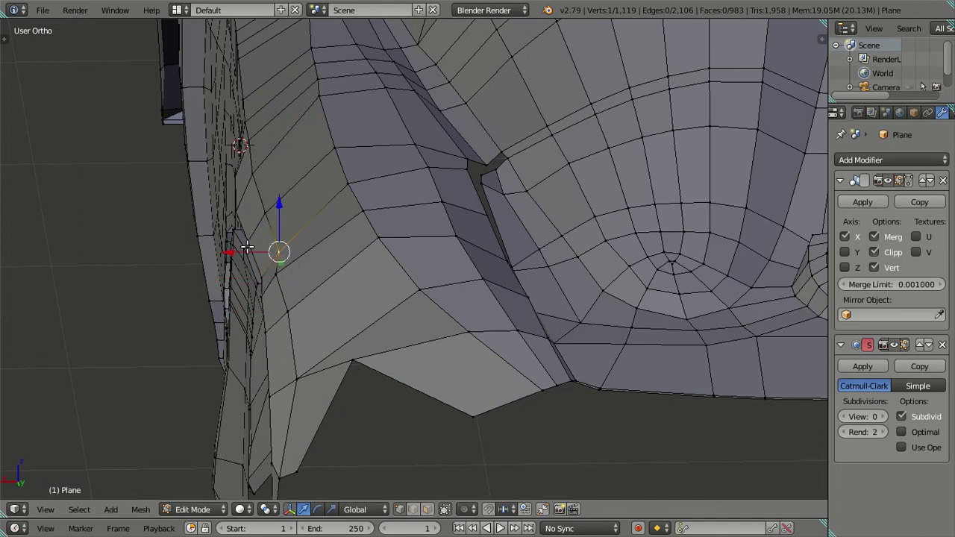
pyautogui.press('g')
pyautogui.press('x')
pyautogui.click(240, 239)
pyautogui.rightClick(252, 214)
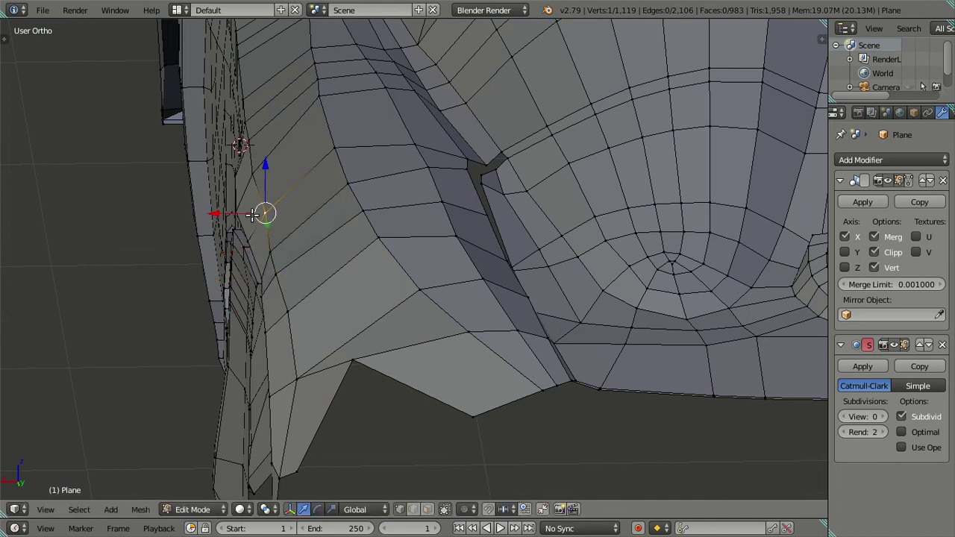
pyautogui.press('g')
pyautogui.press('x')
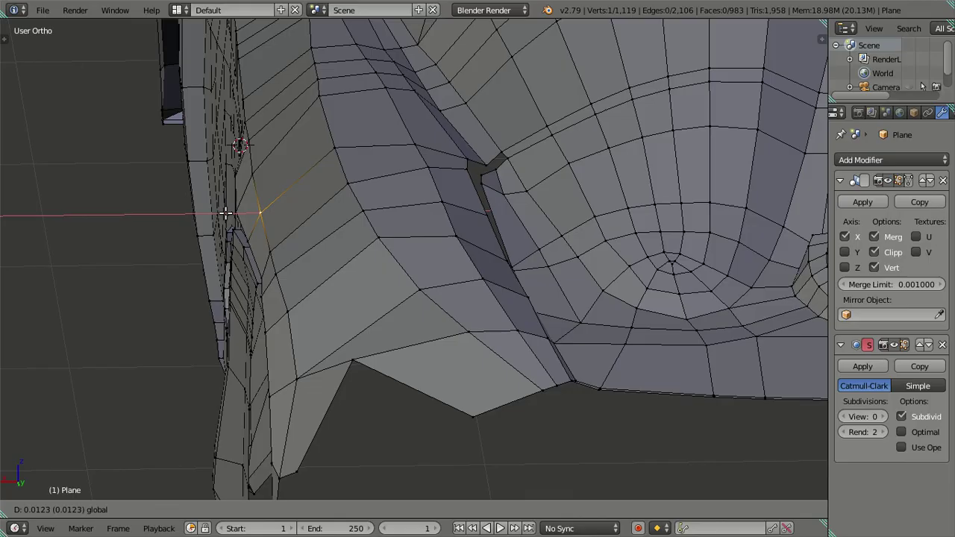
pyautogui.click(225, 214)
# Review the finished arch and toggle the Blender window out of full screen.
pyautogui.moveTo(267, 226)
pyautogui.mouseDown(button='middle')
pyautogui.moveTo(261, 211)
pyautogui.moveTo(260, 234)
pyautogui.moveTo(337, 273)
pyautogui.moveTo(375, 309)
pyautogui.moveTo(404, 314)
pyautogui.moveTo(456, 380)
pyautogui.moveTo(473, 433)
pyautogui.moveTo(260, 299)
pyautogui.moveTo(295, 243)
pyautogui.moveTo(431, 112)
pyautogui.moveTo(469, 97)
pyautogui.moveTo(485, 121)
pyautogui.moveTo(480, 102)
pyautogui.moveTo(426, 303)
pyautogui.moveTo(440, 256)
pyautogui.moveTo(373, 341)
pyautogui.moveTo(348, 408)
pyautogui.moveTo(320, 377)
pyautogui.moveTo(269, 241)
pyautogui.moveTo(321, 291)
pyautogui.moveTo(367, 311)
pyautogui.moveTo(406, 266)
pyautogui.moveTo(495, 254)
pyautogui.moveTo(560, 215)
pyautogui.moveTo(391, 317)
pyautogui.mouseUp(button='middle')
pyautogui.scroll(1, 535, 373)
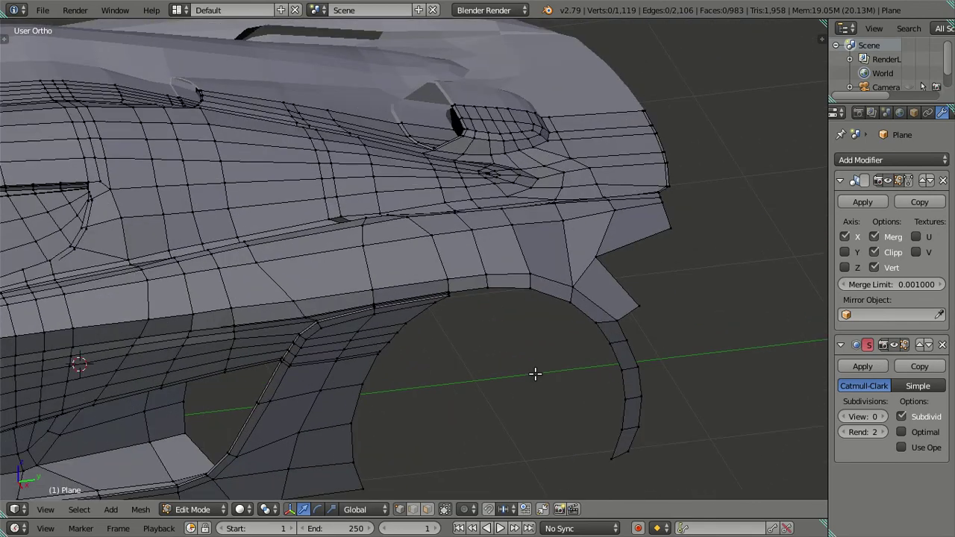
pyautogui.keyDown('shift'); pyautogui.moveTo(535, 373); pyautogui.dragTo(530, 338, button='middle'); pyautogui.keyUp('shift')
pyautogui.click(115, 9)
pyautogui.click(147, 38)
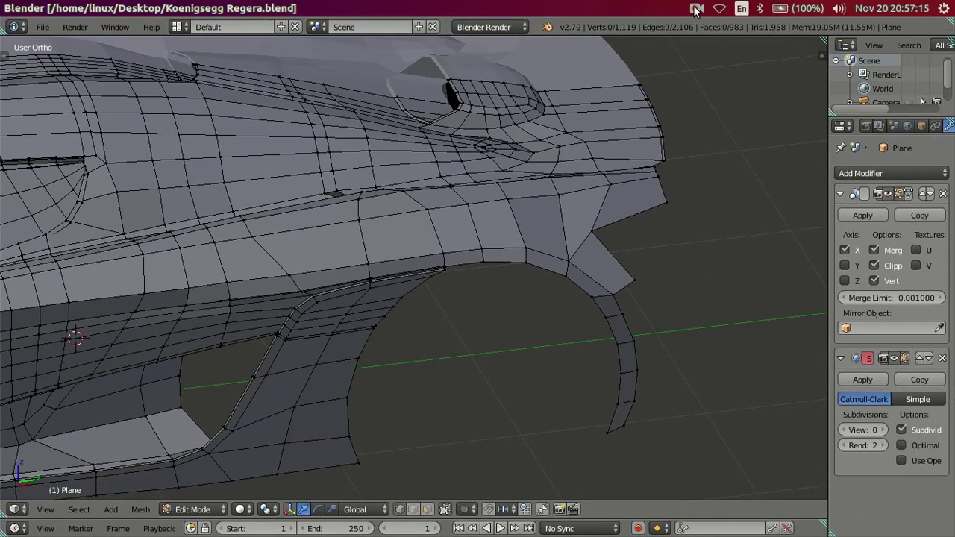